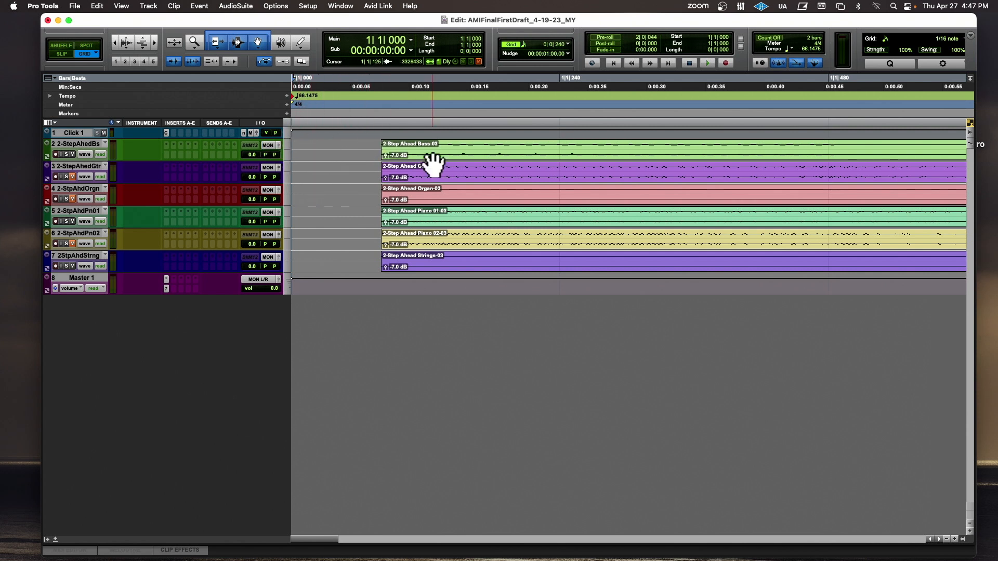
Step: Select the six 2-Step Ahead clips and move them together to the start of the session at 1|1|000
left_click(414, 154)
left_click(411, 175, "shift")
left_click(410, 220, "shift")
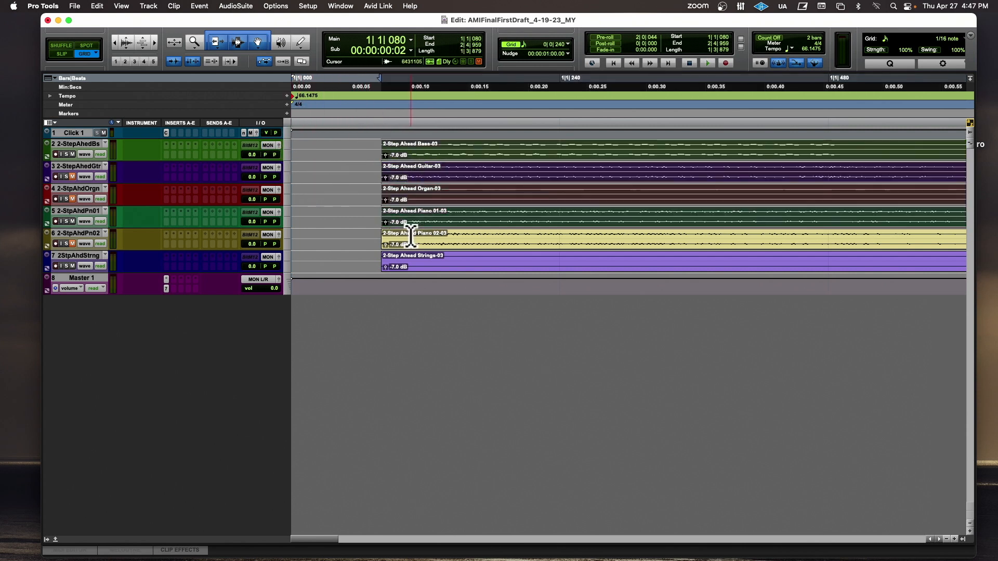
left_click(410, 243, "shift")
left_click(407, 261, "shift")
left_click_drag(457, 167, 406, 160)
key("e")
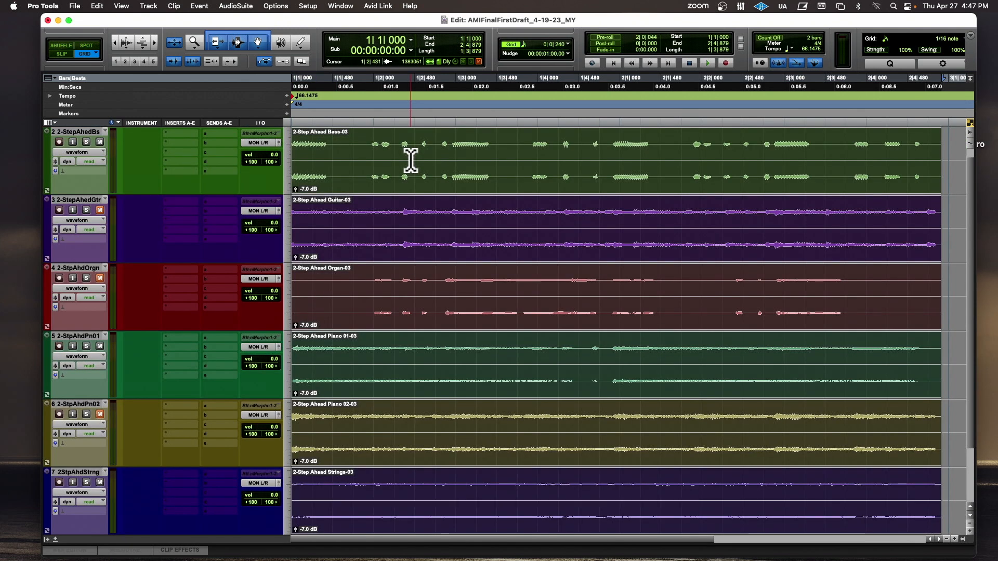
key("e")
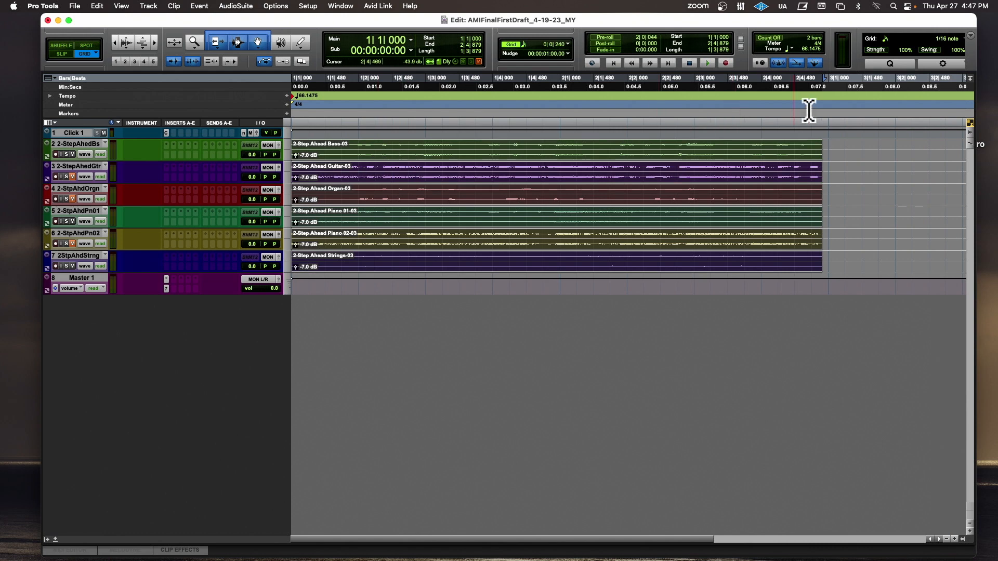
Step: Examine the ends of the clips just before bar 3, using the Selector tool and enlarged tracks
left_click(799, 114)
key("t")
key("t")
key("t")
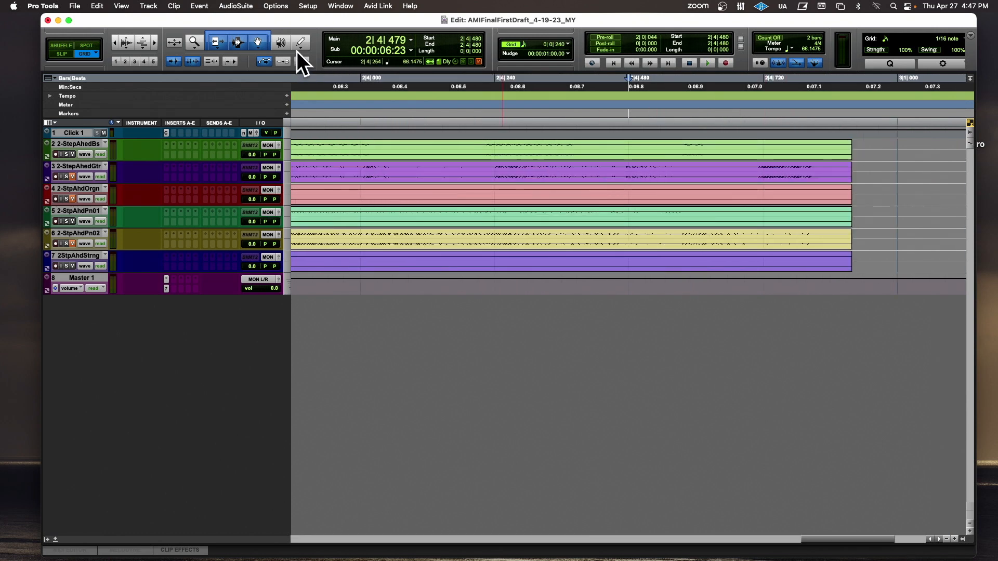
left_click(240, 44)
left_click(813, 187)
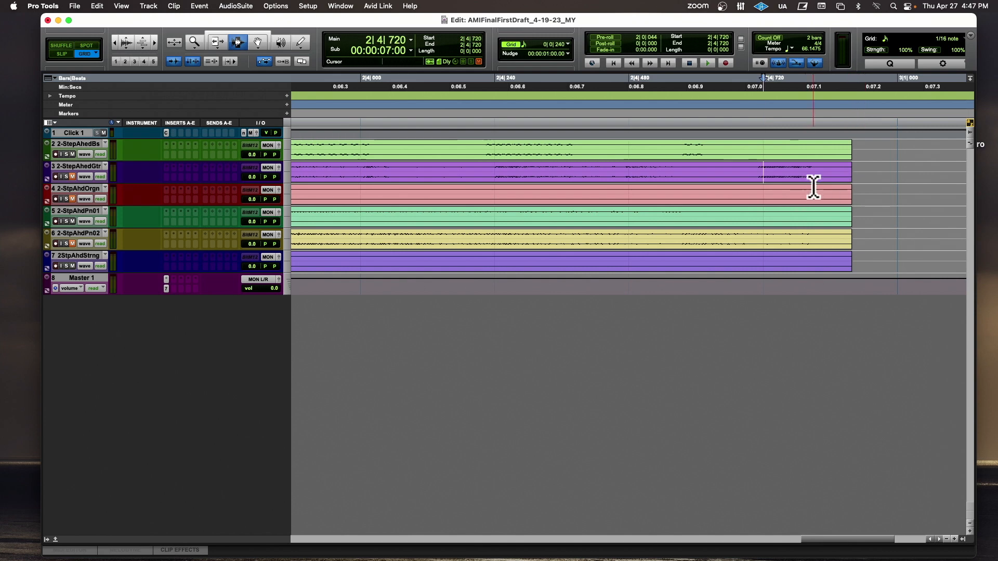
key("t")
key("e")
key("r")
key("r")
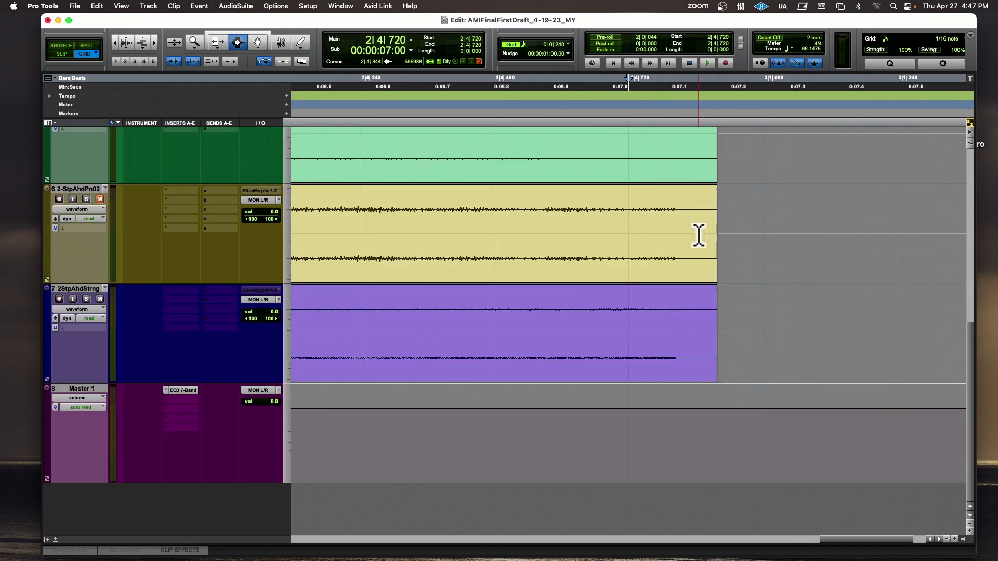
Step: Select the Piano 02 clip and identify its beats as starting at 1|1|000 and ending at 3|1|000
double_click(698, 191)
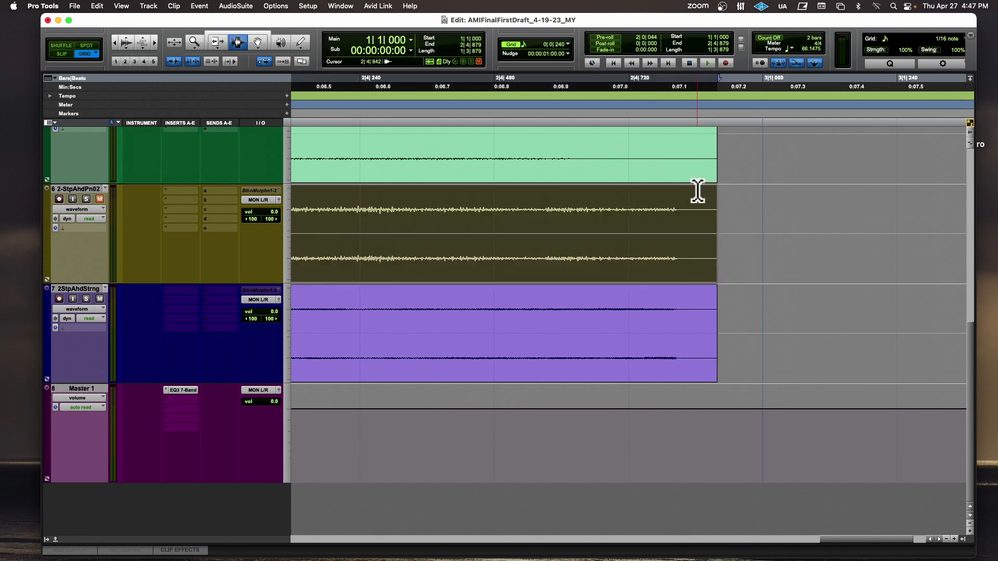
key("super+i")
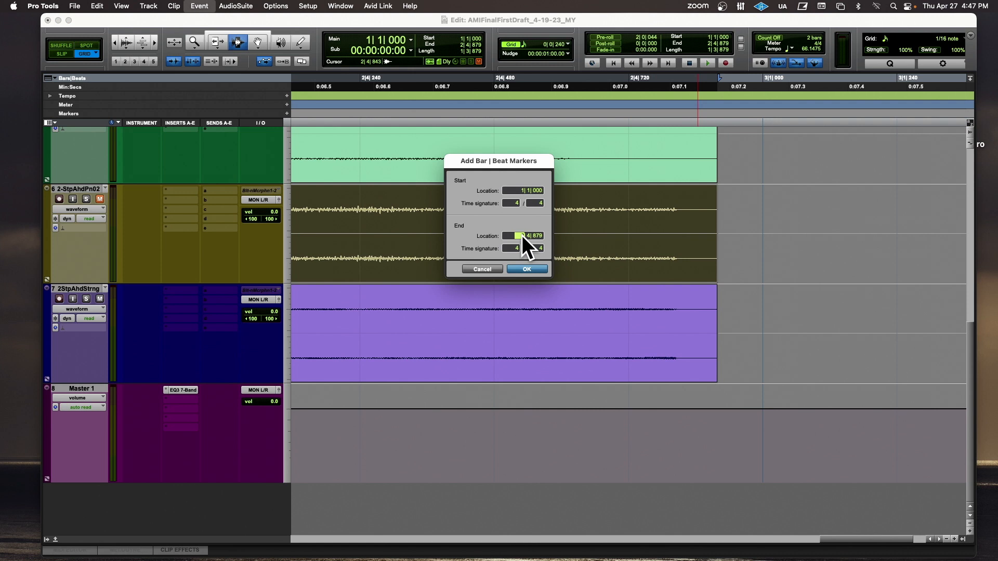
key("Return")
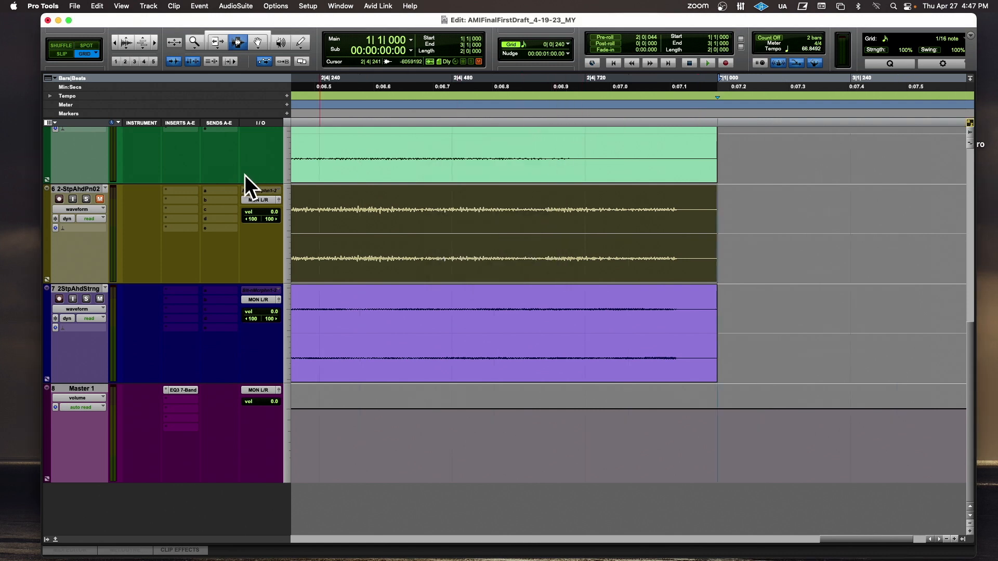
Step: Unmute and solo the second piano track and listen to its clip in loop playback
key("r")
key("r")
key("r")
key("r")
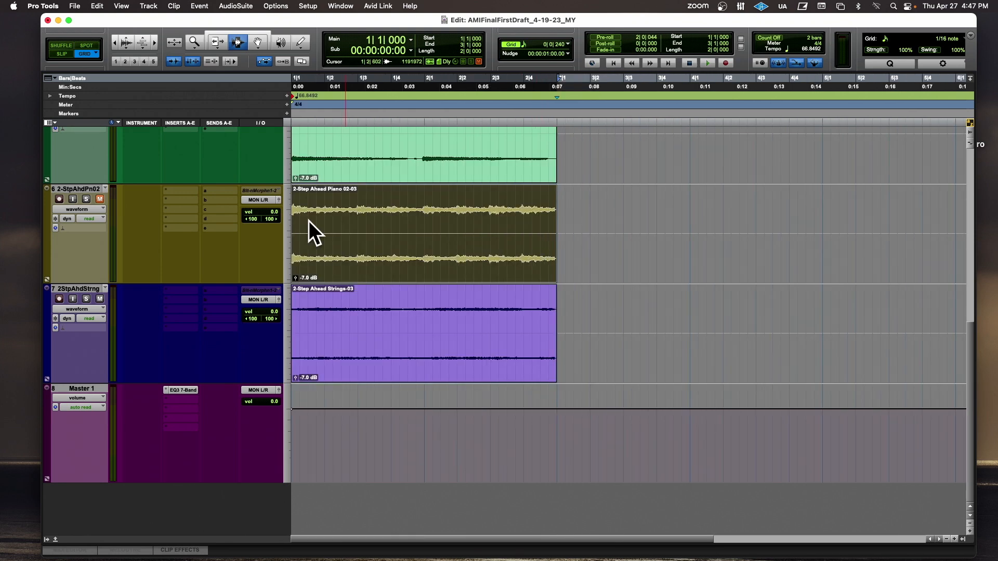
left_click(99, 200)
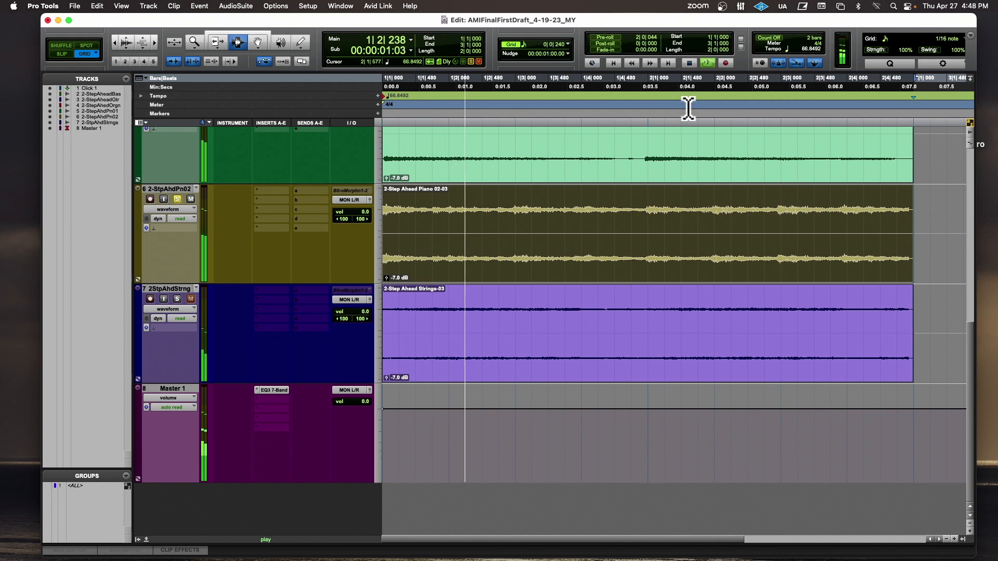
key("space")
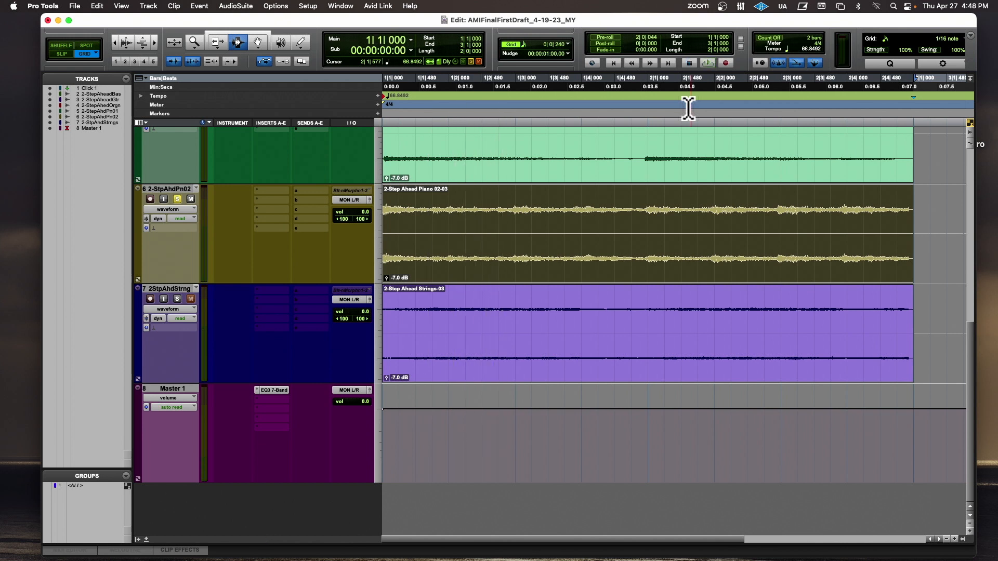
Step: Switch to Slip mode and place the edit cursor where the Piano 02 audio stops, at about 2|4|883
left_click(242, 35)
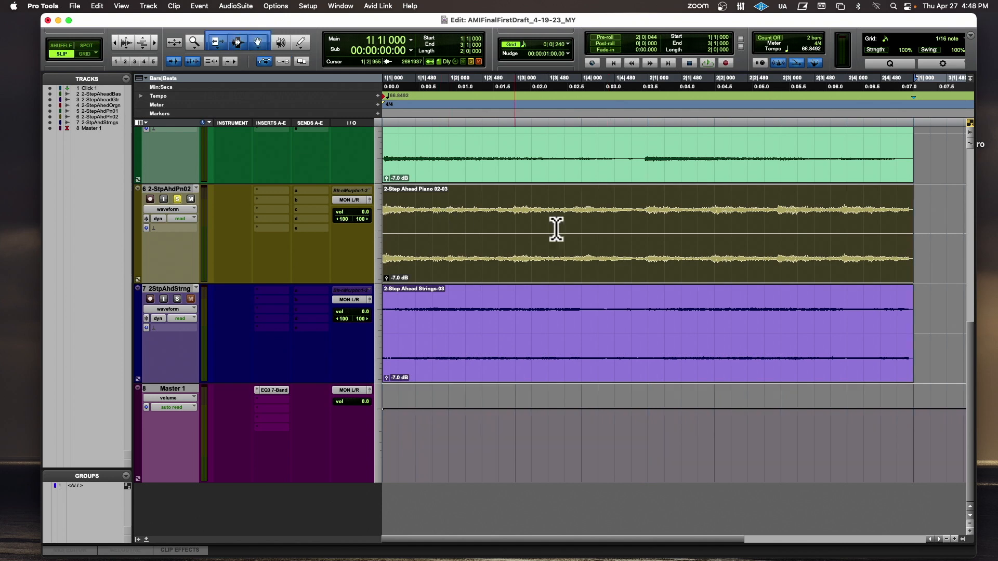
key("t")
key("t")
key("t")
scroll(868, 274, "right", 15)
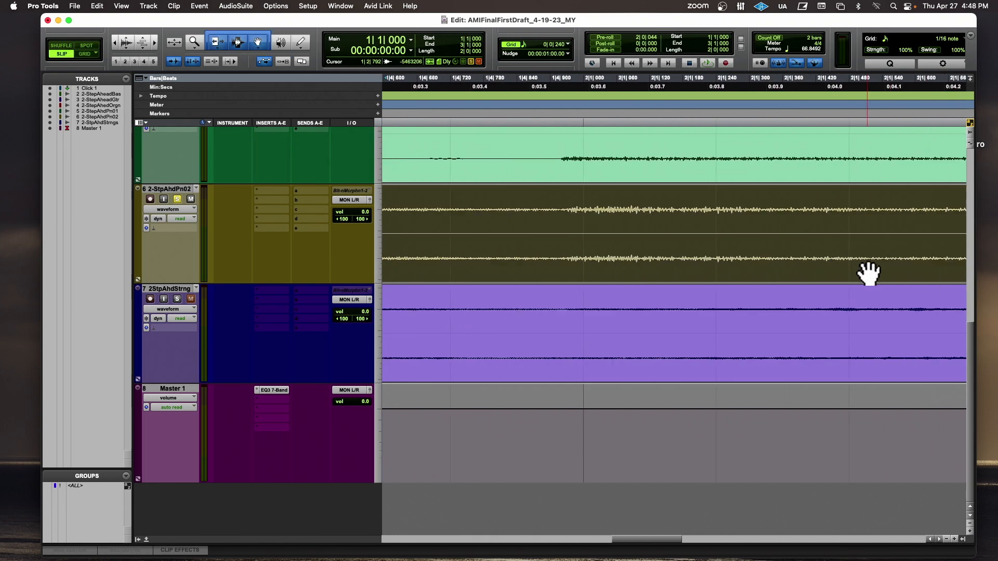
scroll(869, 274, "right", 20)
left_click(647, 225)
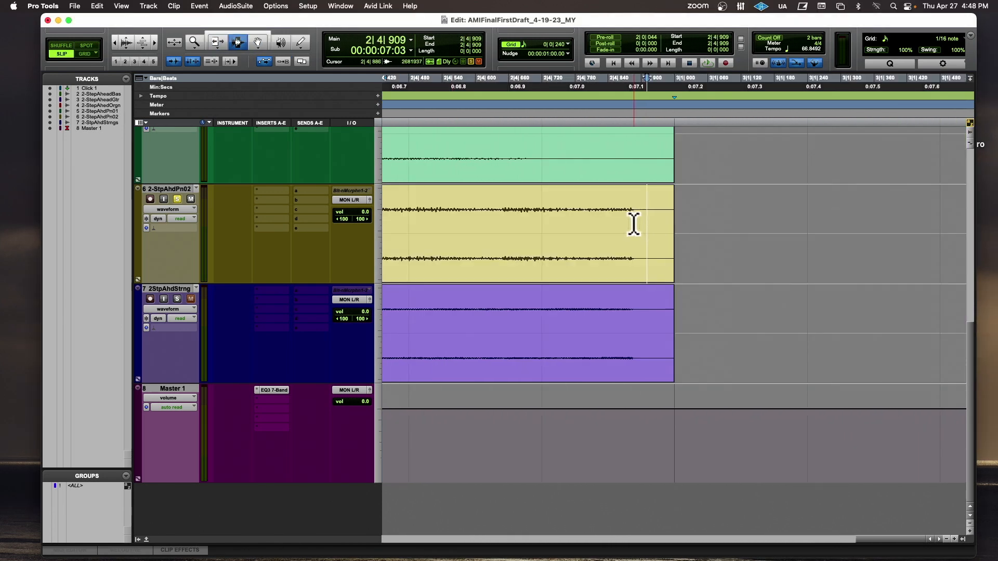
left_click(634, 223)
key("t")
left_click(646, 218)
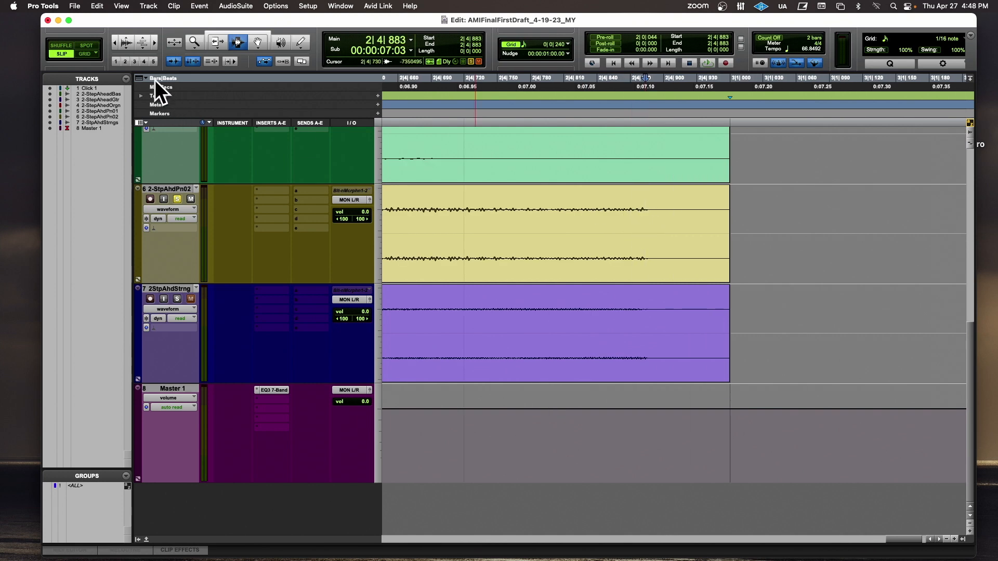
Step: Magnify the waveforms vertically on all tracks and compare where their audio stops
left_click(129, 39)
left_click(130, 39)
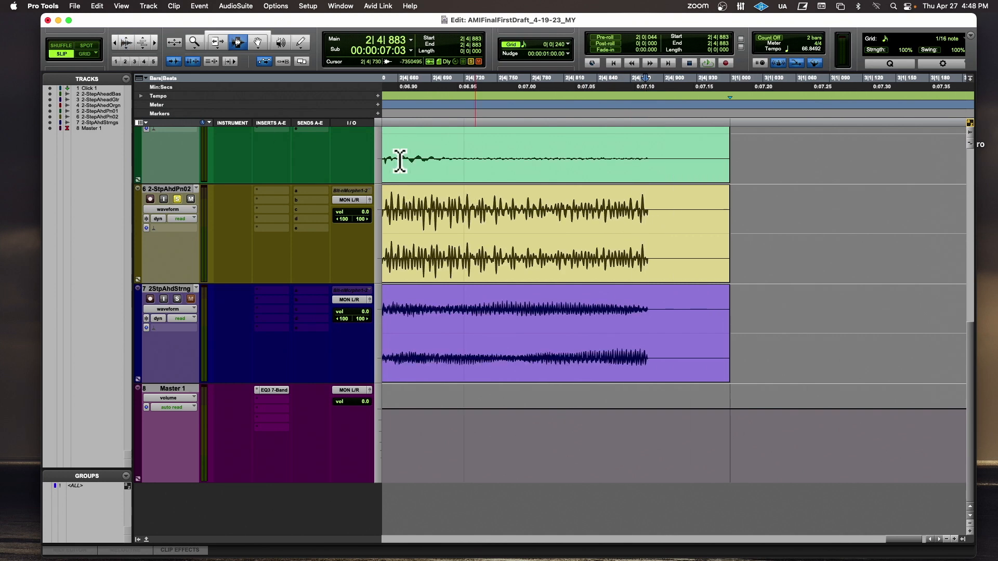
scroll(662, 328, "up", 5)
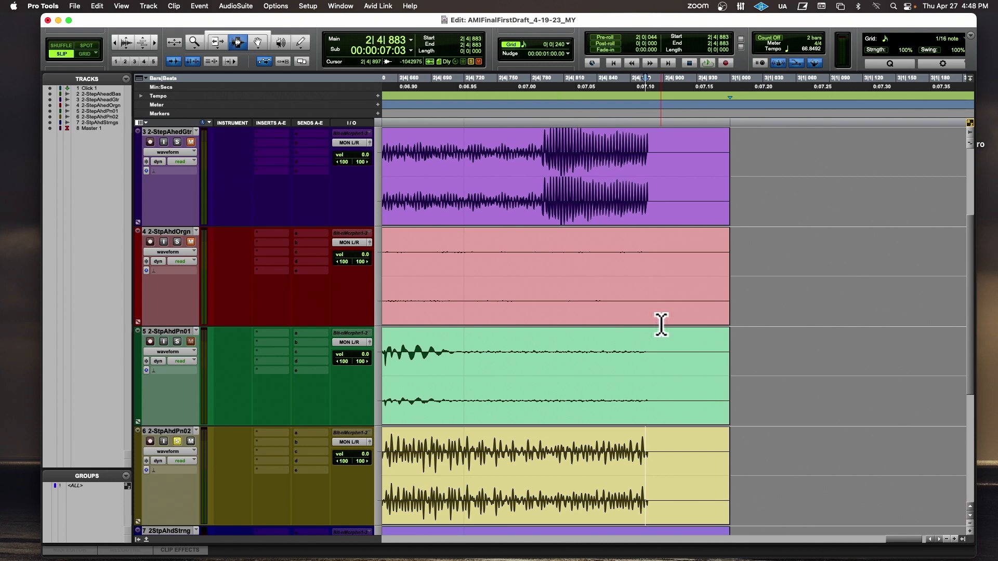
left_click(124, 40)
left_click(126, 39)
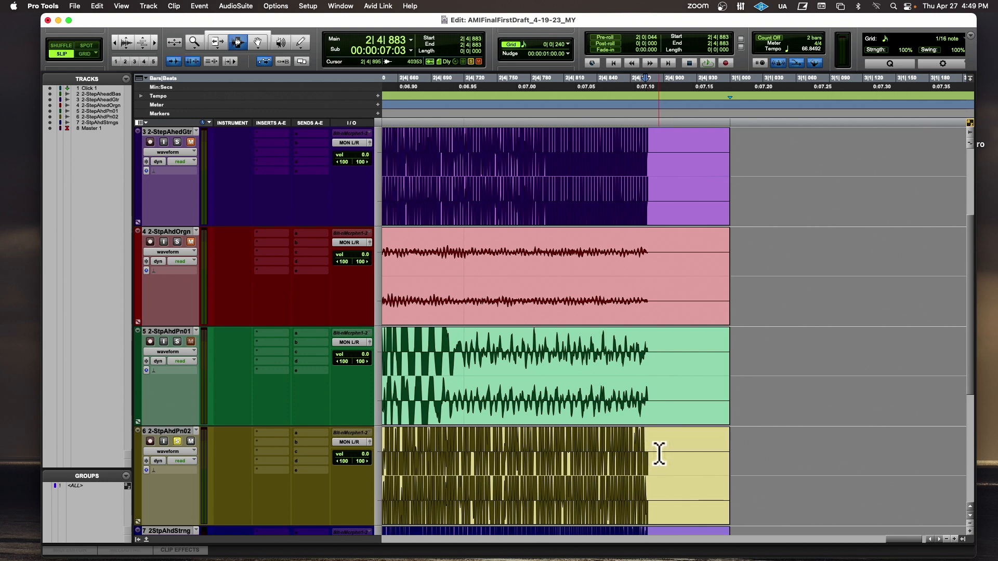
Step: Position the edit cursor precisely at the end of the Piano 02 audio, at 2|4|885, and separate the clip there
key("t")
key("t")
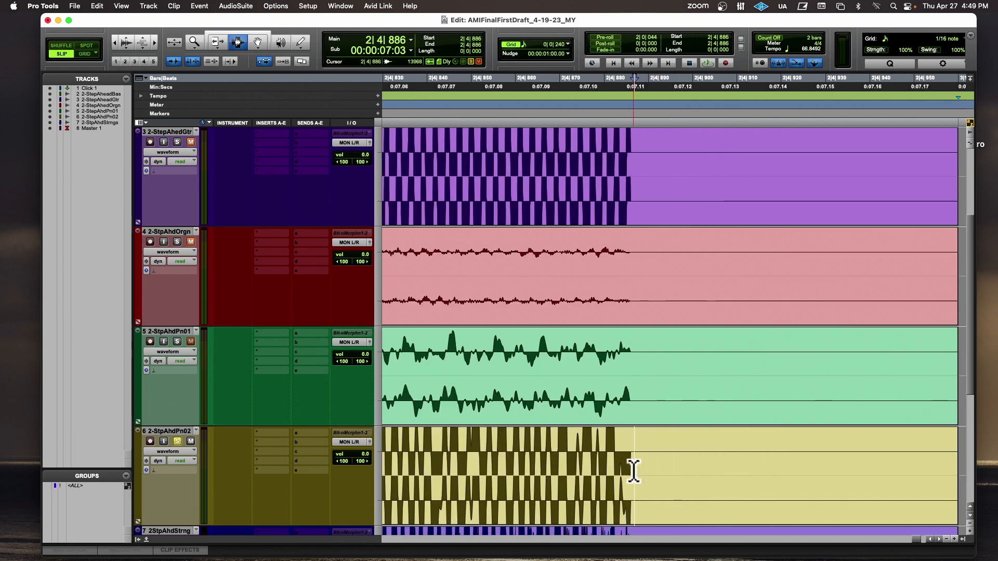
key("t")
key("t")
key("t")
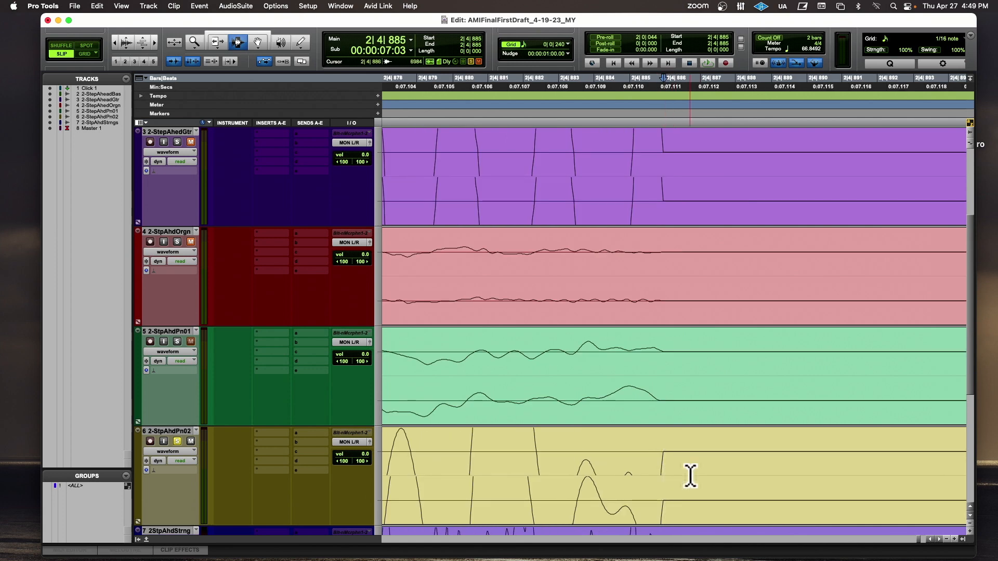
key("r")
key("r")
key("r")
key("r")
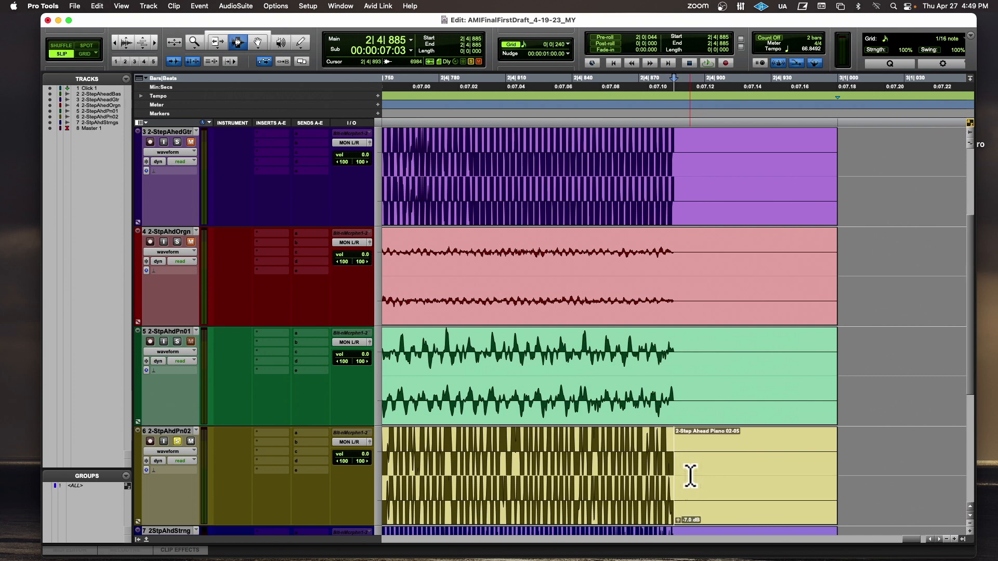
Step: Select the long part of the split Piano 02 clip, audition it in a loop, and restore the waveform height
left_click(602, 472)
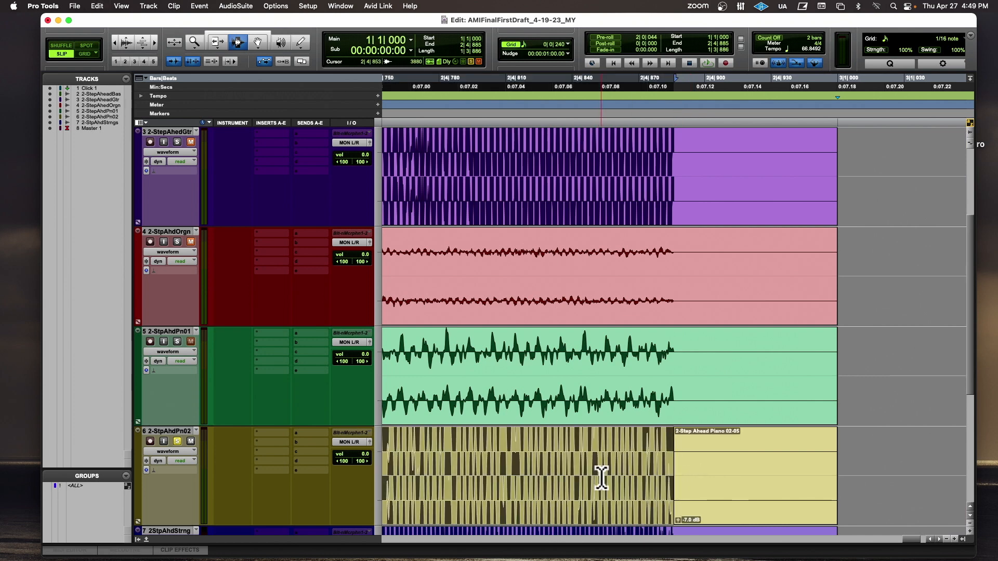
key("space")
key("r")
key("r")
key("r")
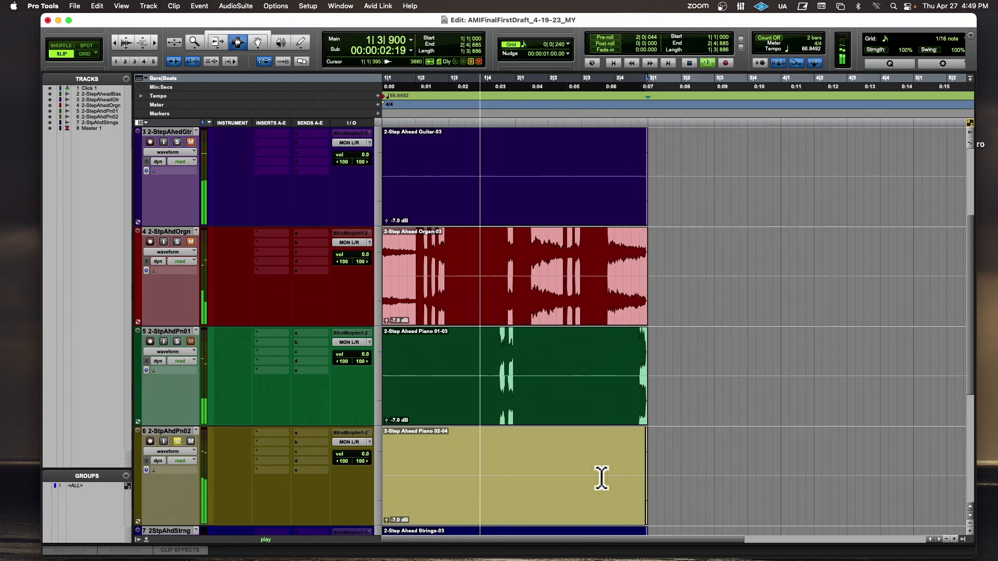
left_click(124, 48)
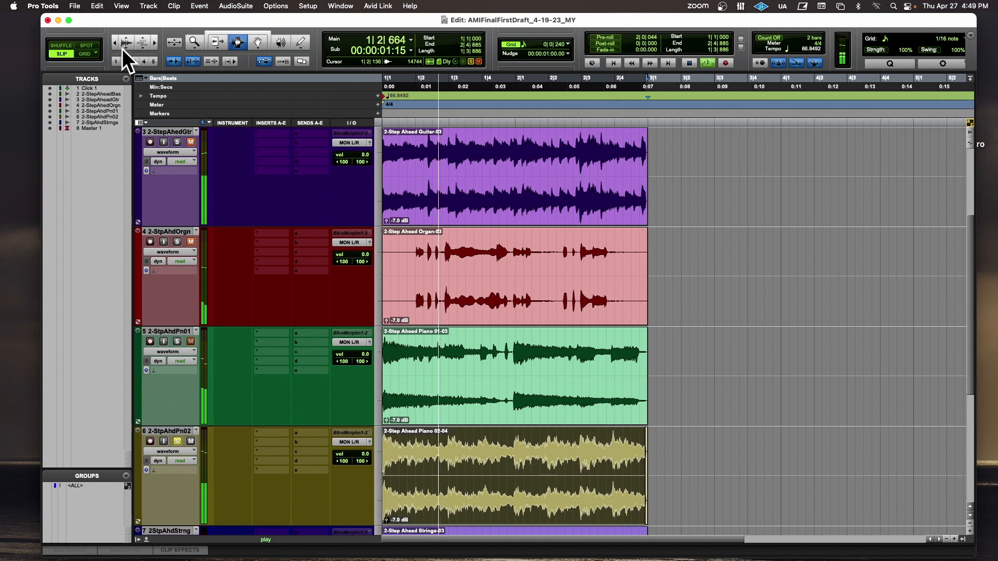
key("space")
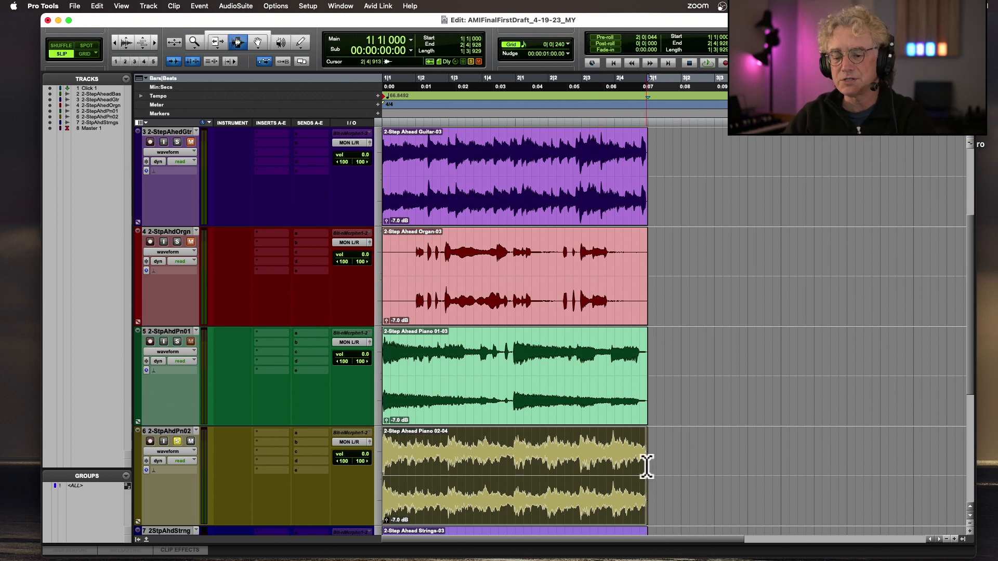
Step: Audition the Piano 02 loop with the selection extending slightly past the split into the silent tail
scroll(684, 470, "up", 10)
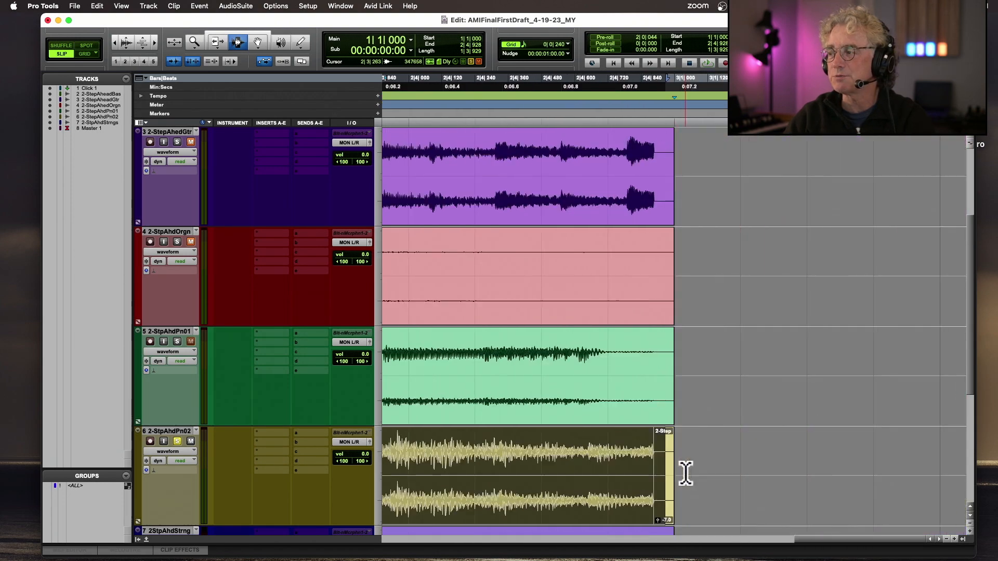
left_click(662, 471)
key("space")
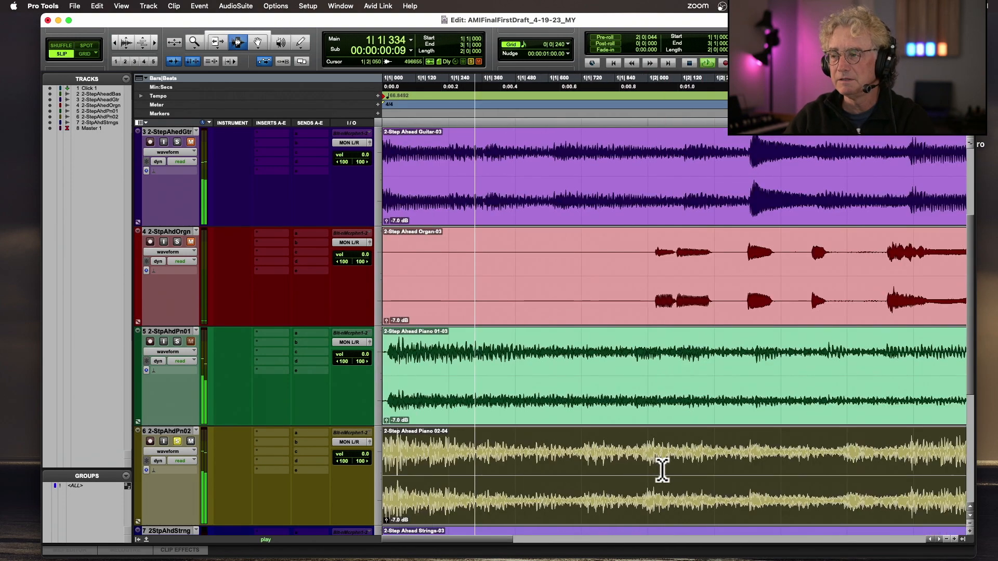
key("r")
key("r")
key("r")
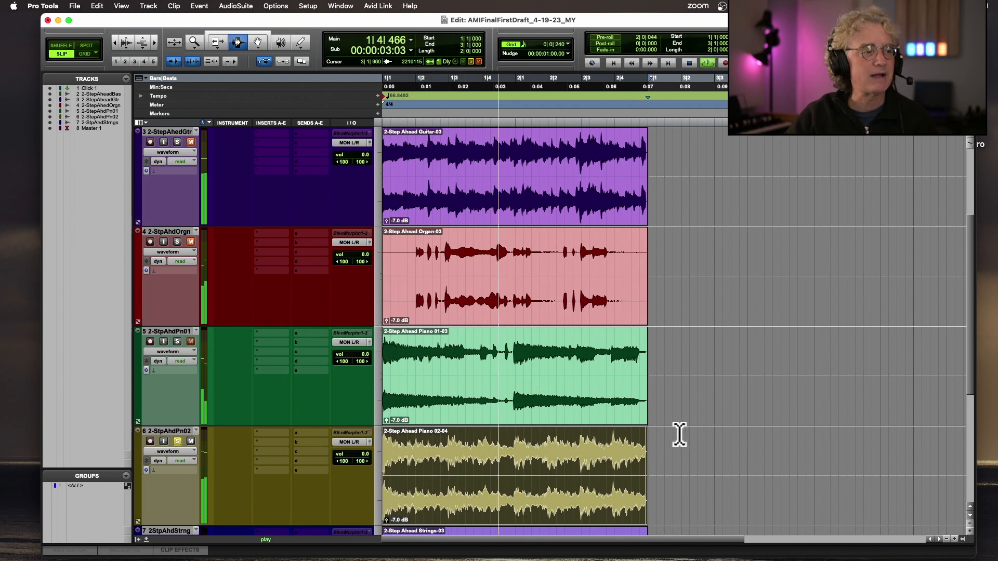
left_click(663, 450)
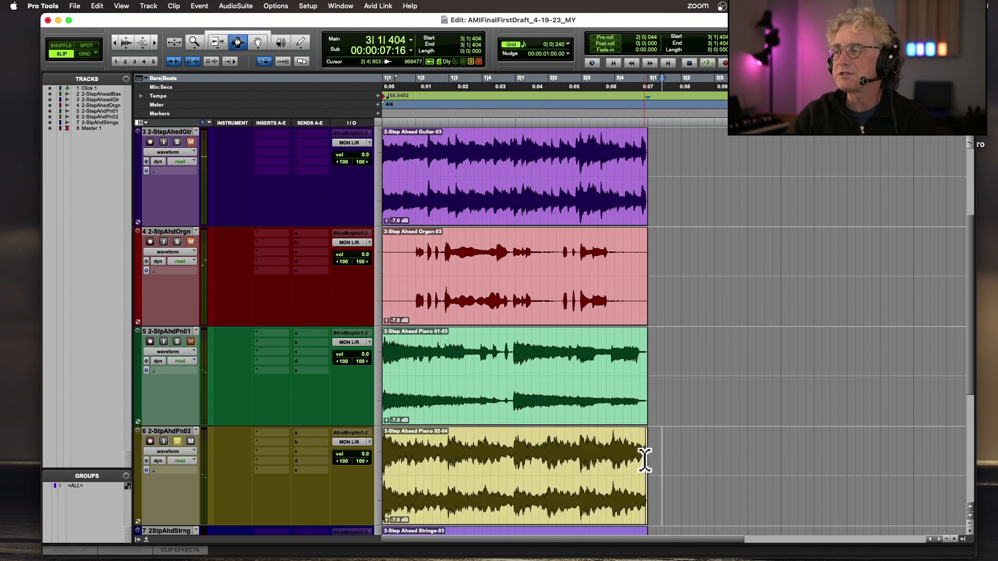
Step: Reselect only the long Piano 02 clip, fit it to the view, and play its loop again
double_click(637, 457)
key("alt+f")
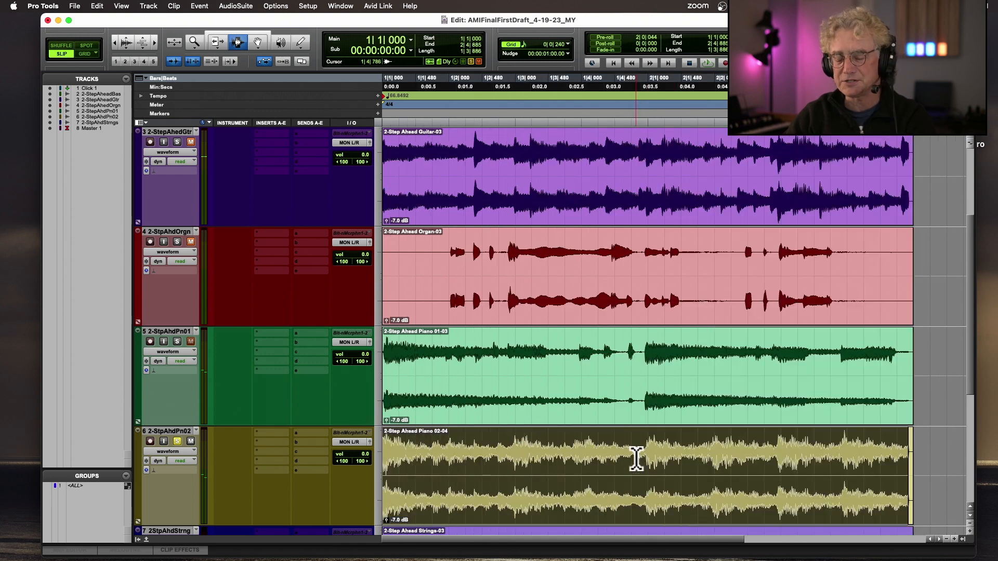
key("space")
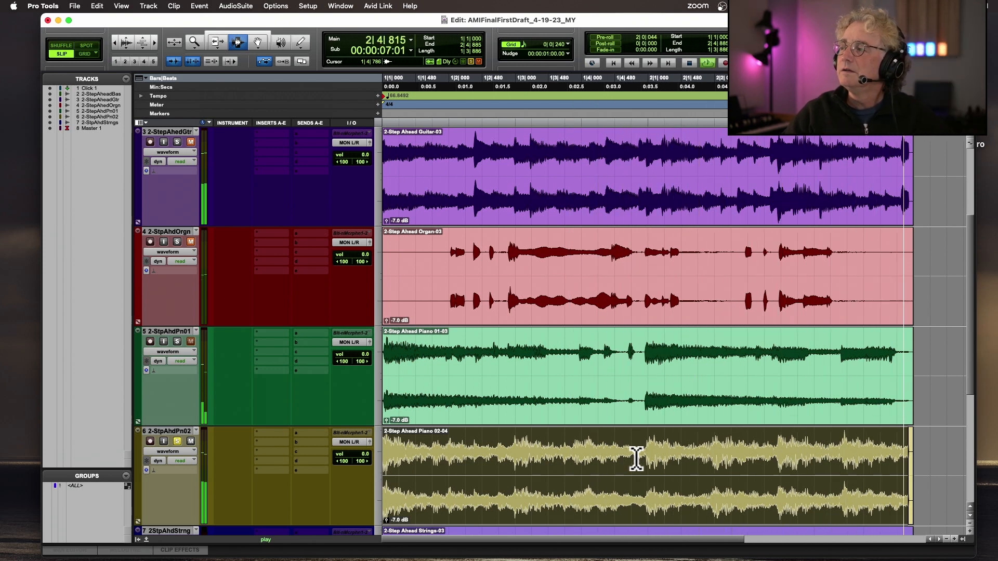
key("space")
Step: Delete the short silent tail after 2|4|885 from all six 2-Step Ahead tracks, extending the Piano 02 tail selection across them
scroll(635, 458, "up", 4)
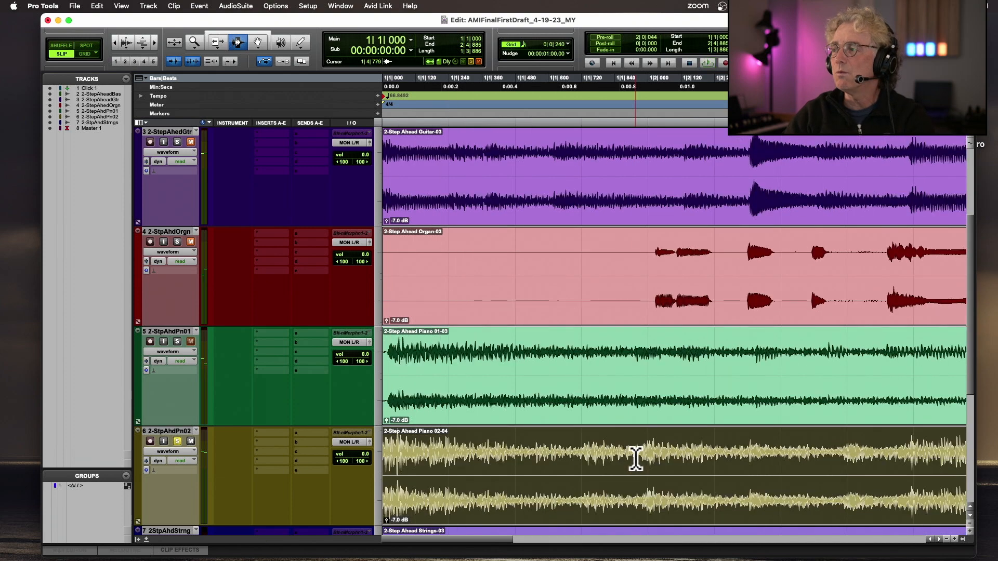
scroll(635, 458, "right", 10)
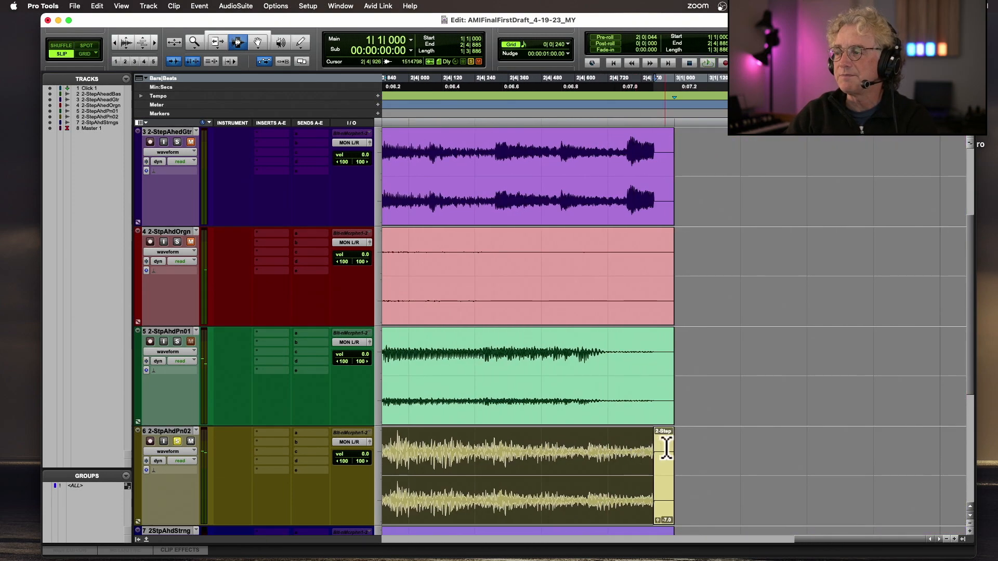
double_click(666, 448)
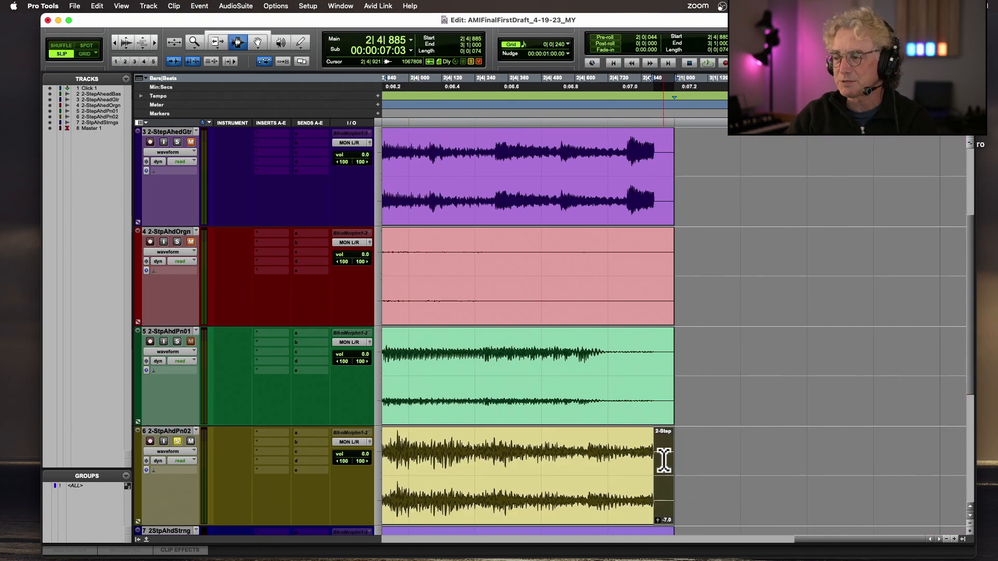
scroll(664, 460, "down", 5)
scroll(674, 291, "left", 1)
left_click(684, 311, "shift")
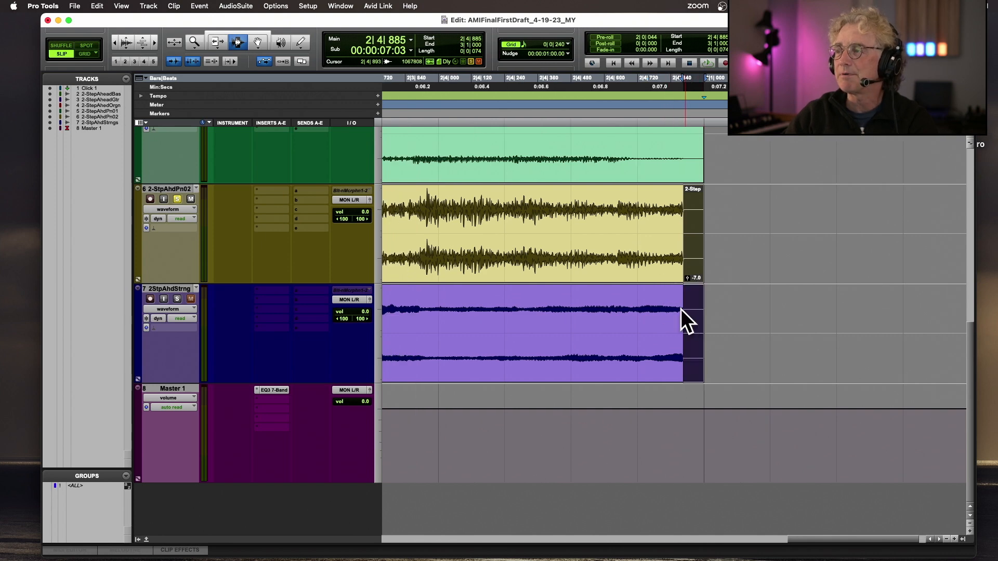
left_click(697, 174, "shift")
scroll(698, 178, "up", 8)
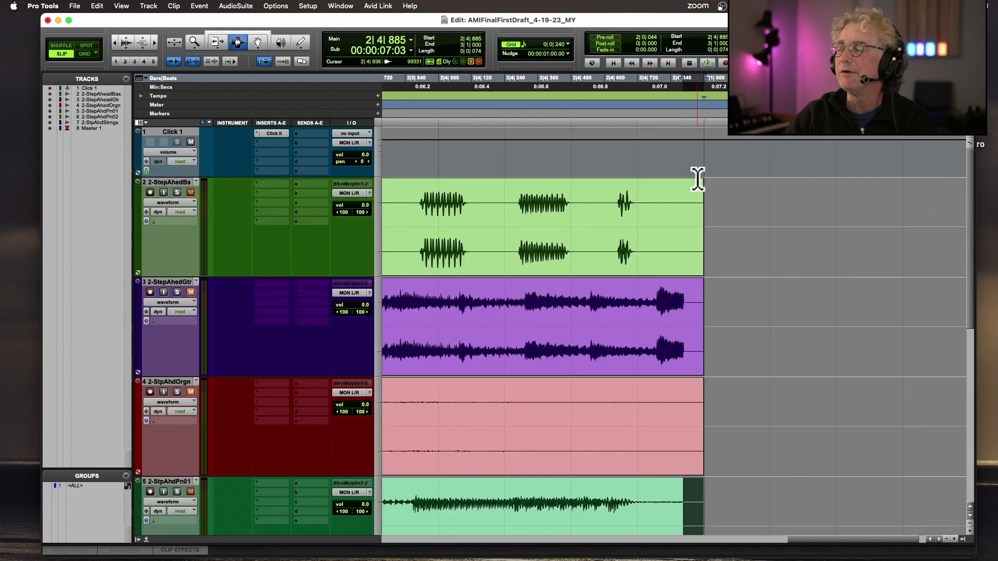
left_click(691, 392, "shift")
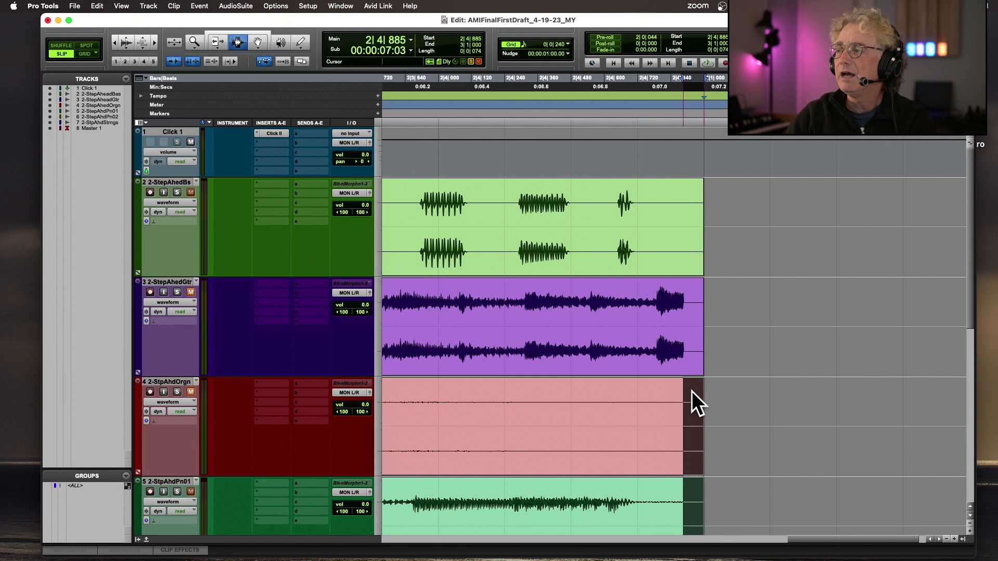
left_click(684, 334, "shift")
left_click(687, 239, "shift")
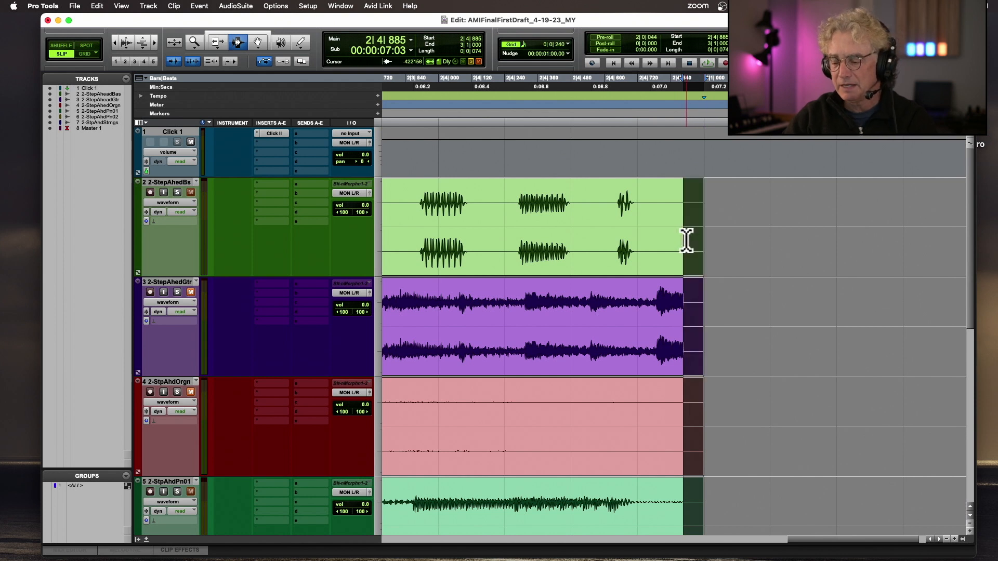
left_click(687, 240)
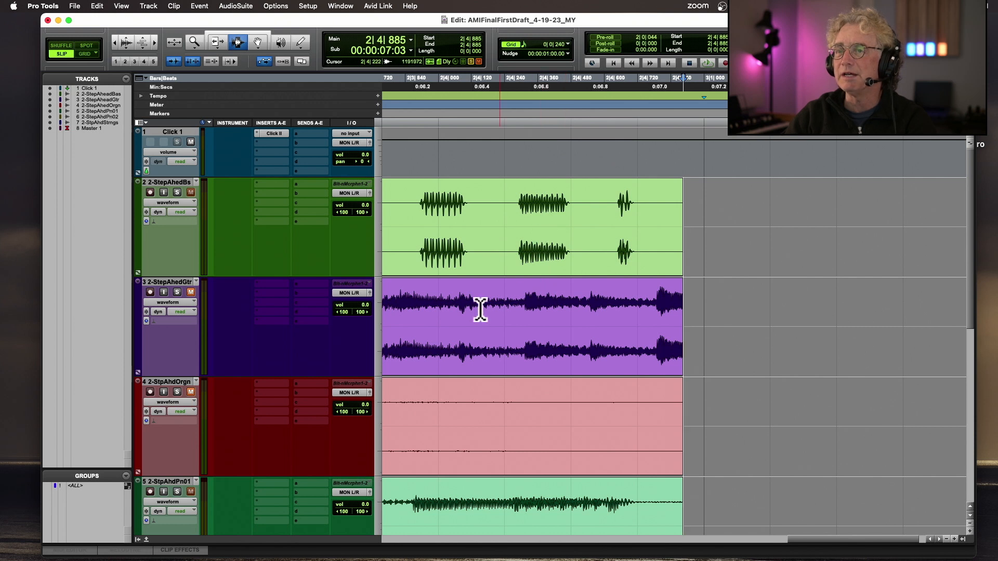
Step: Clear the current solo, solo the guitar track, and play it from the session start
left_click(191, 291, "alt")
left_click(191, 292)
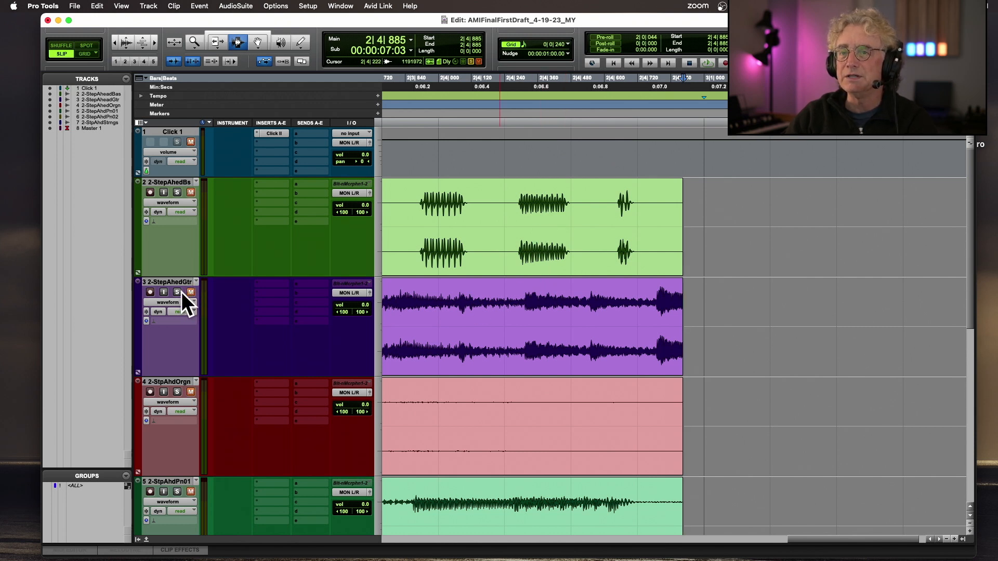
left_click(177, 292)
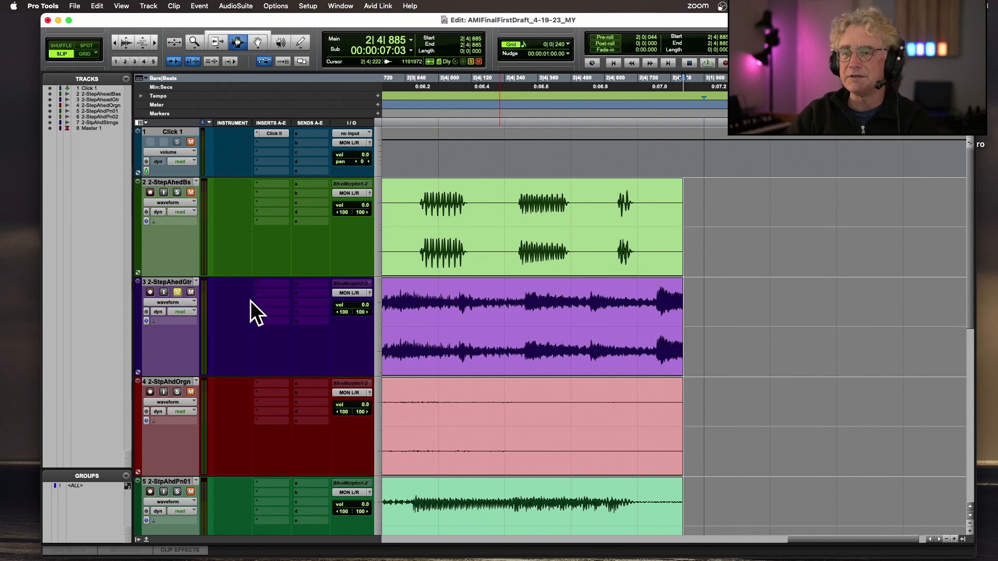
key("Return")
key("space")
key("r")
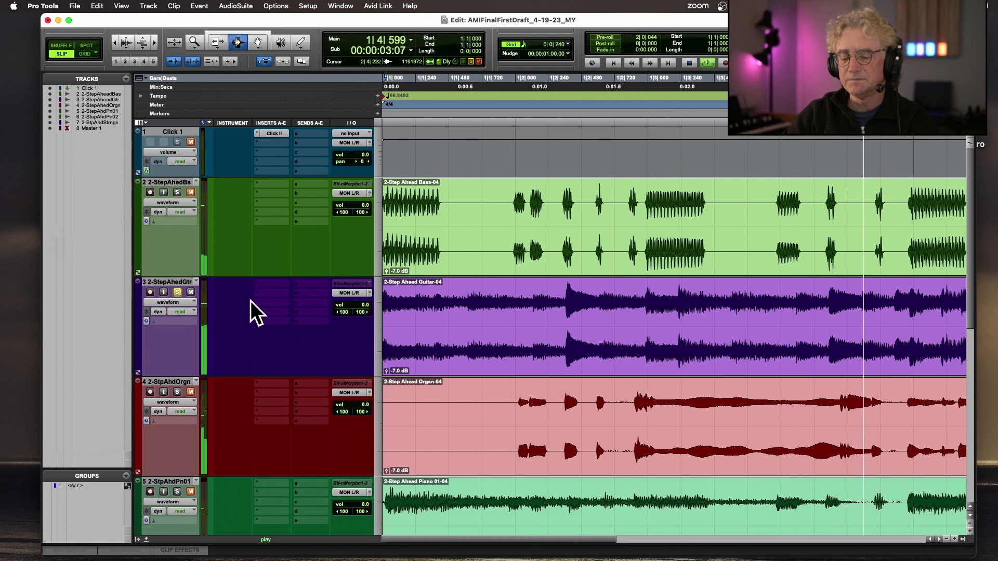
key("r")
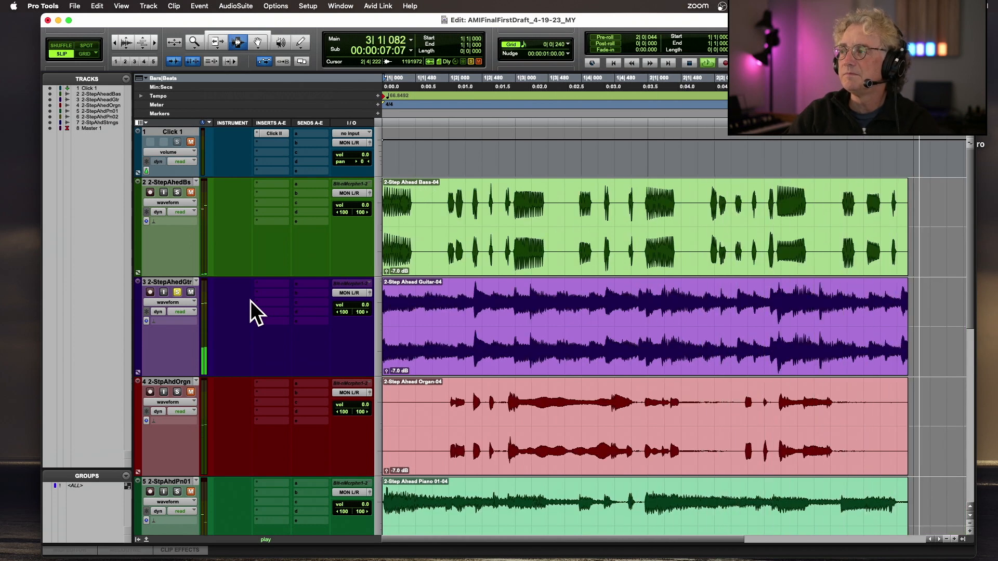
Step: Select the entire trimmed guitar clip and audition it in a loop
key("space")
left_click(696, 335)
left_click(697, 337)
key("space")
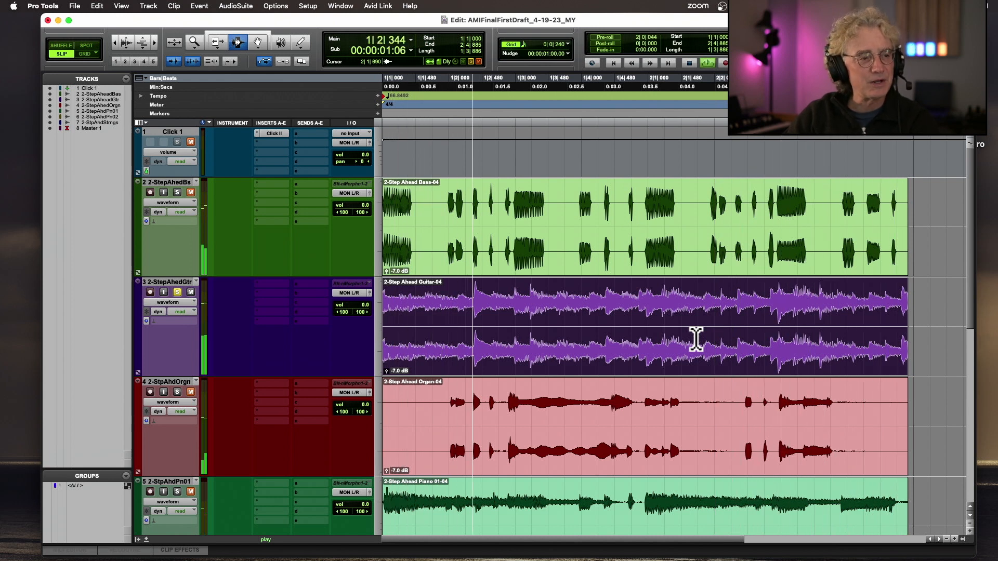
key("space")
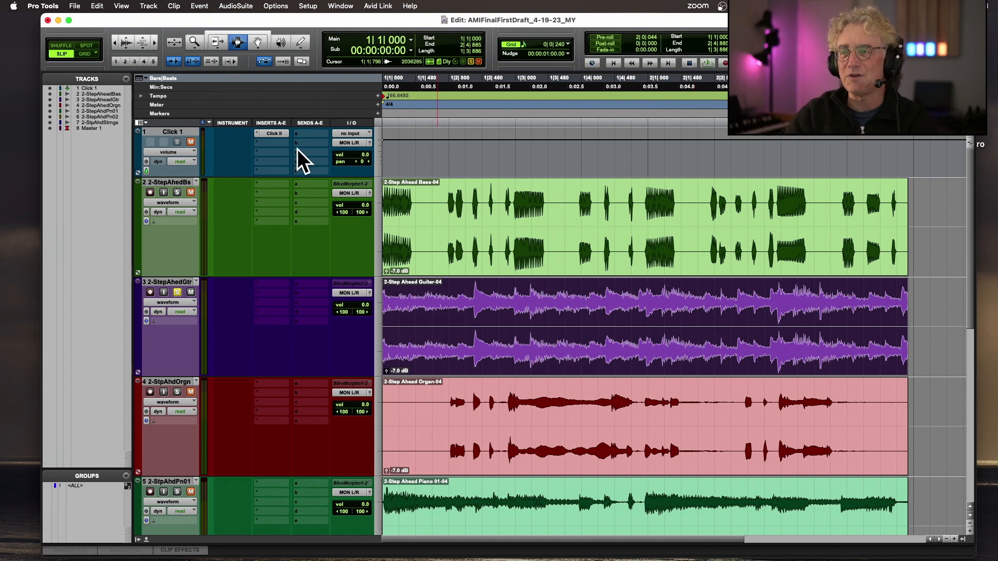
Step: Identify the selected guitar clip as exactly two 4/4 bars, ending at 3|1|000, and check the tempo setting without changing it
key("super+i")
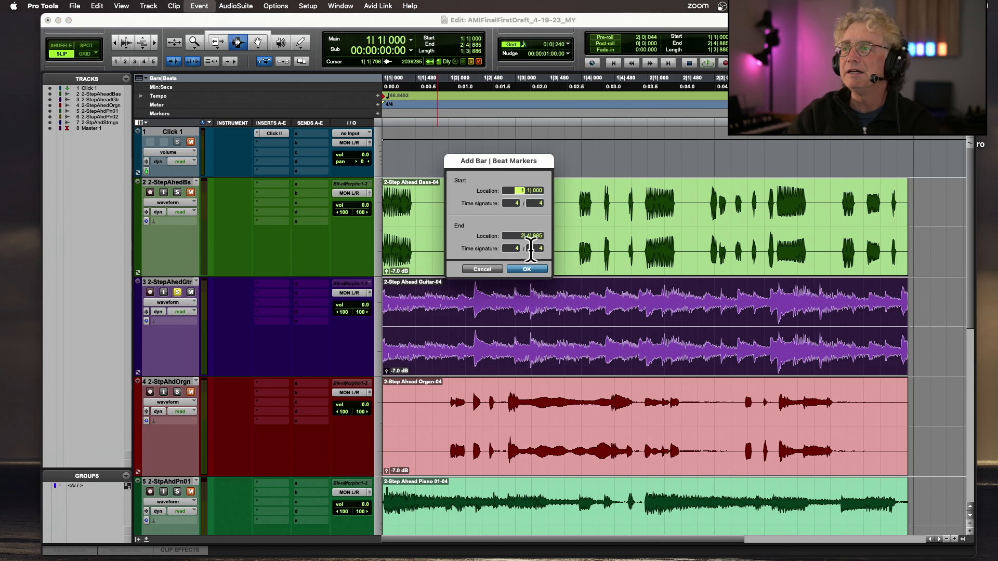
key("Return")
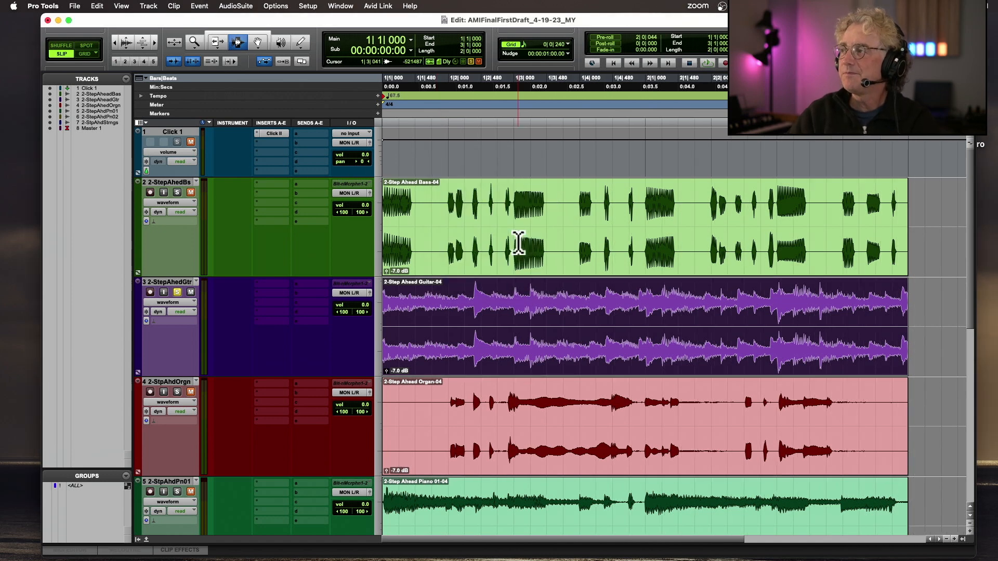
left_click(378, 96)
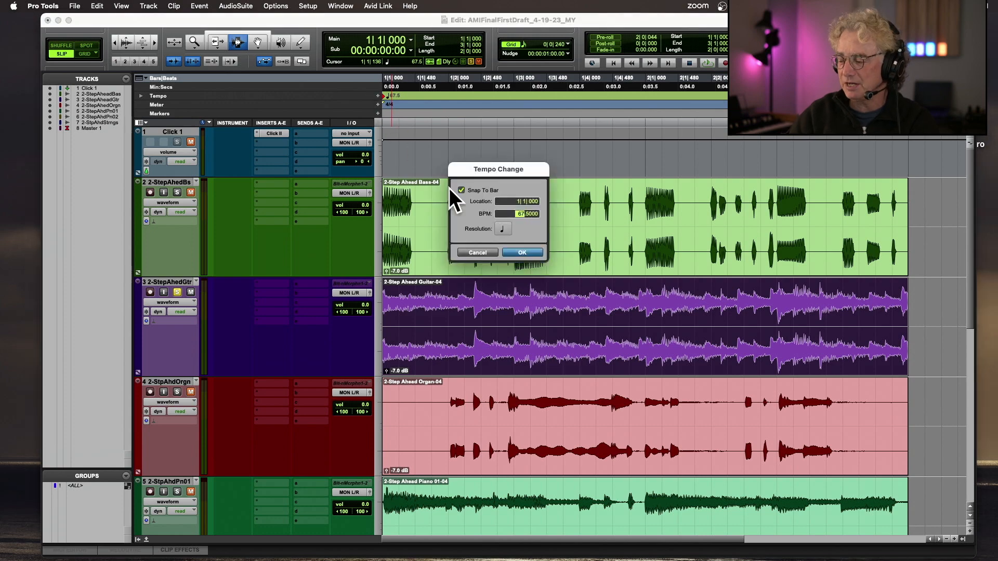
key("Escape")
Step: Turn off the guitar solo and audition all the trimmed tracks together in a loop
scroll(449, 194, "down", 8)
scroll(449, 194, "up", 8)
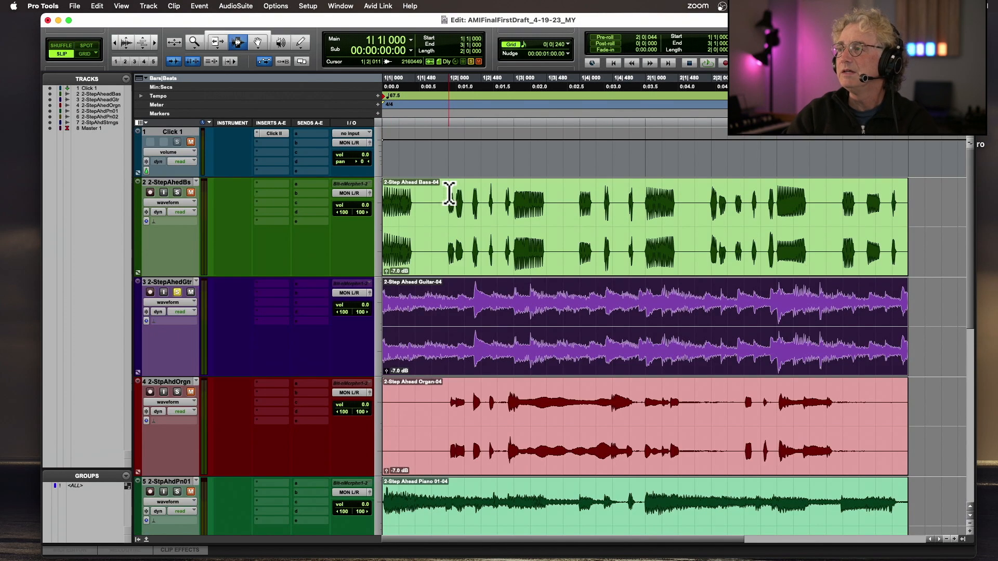
scroll(450, 194, "down", 2)
scroll(447, 200, "down", 2)
scroll(411, 192, "up", 2)
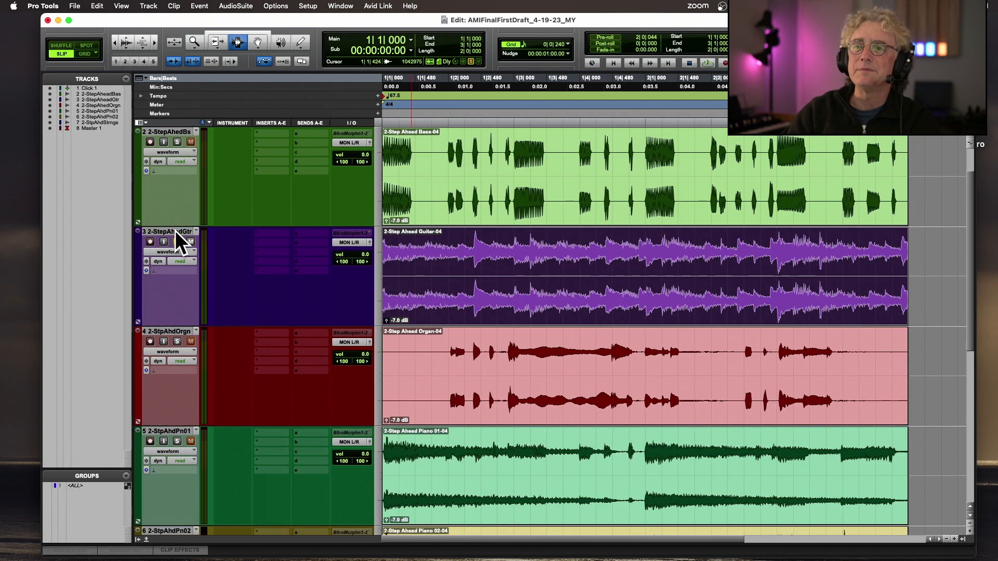
scroll(458, 234, "up", 1)
key("space")
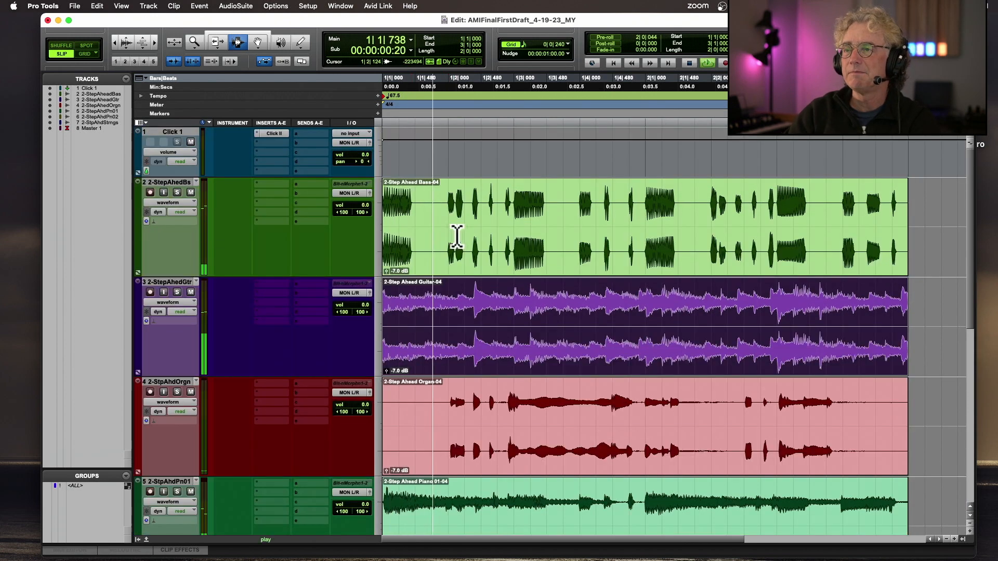
scroll(458, 234, "down", 5)
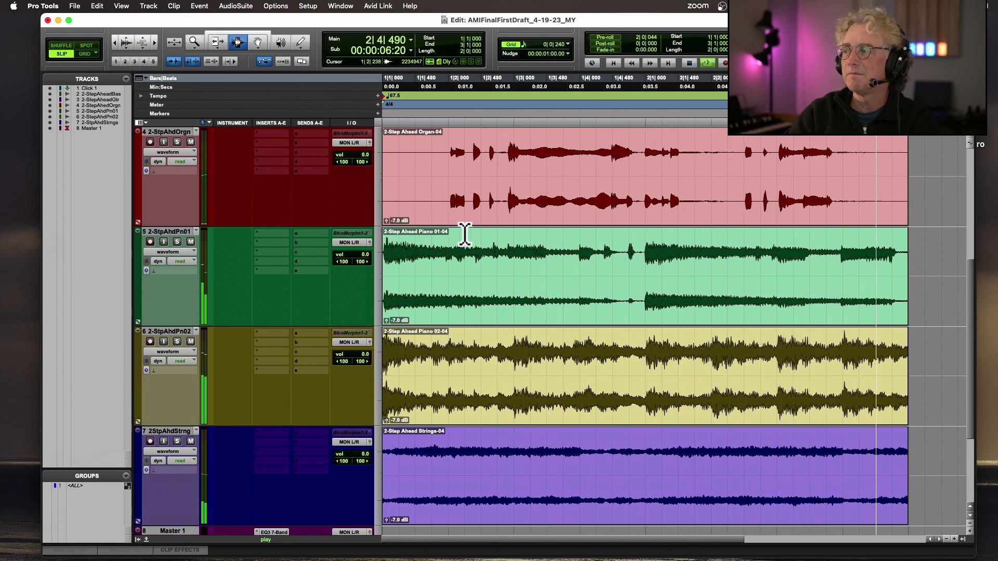
key("space")
scroll(676, 228, "up", 4)
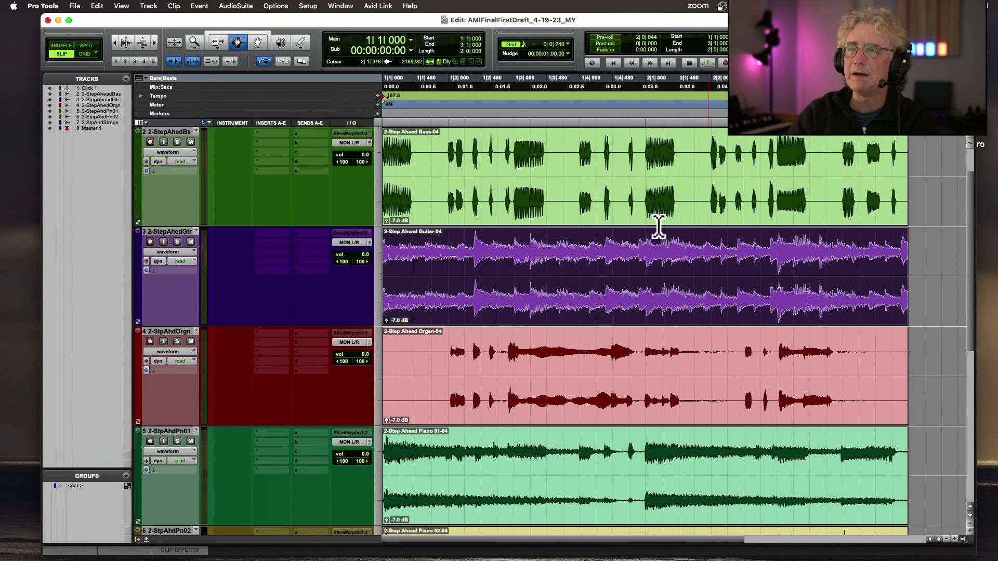
scroll(667, 187, "up", 1)
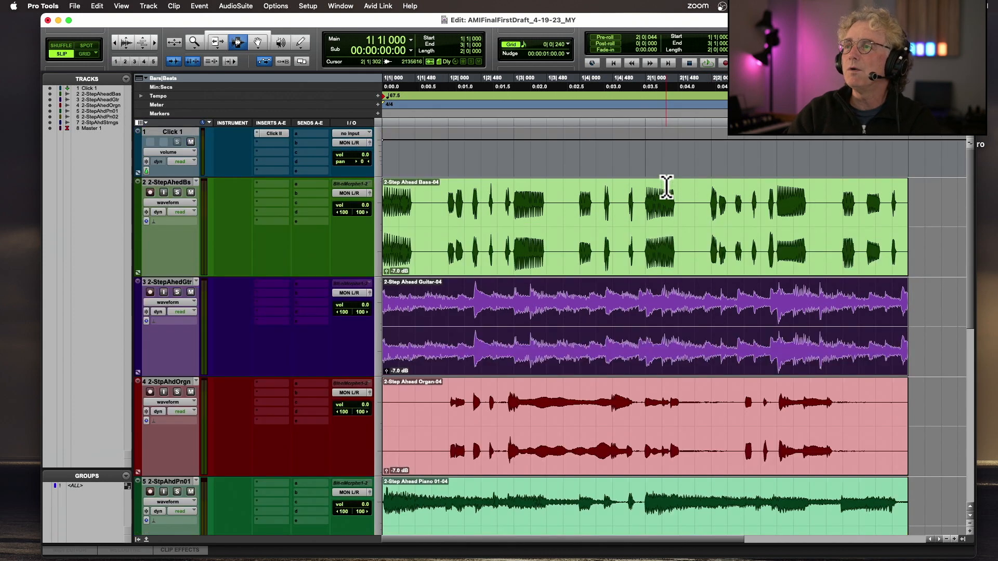
Step: Reorder the tracks to Strings, Guitar, Piano 01, Piano 02, Organ and Bass, between the Click and Master tracks
scroll(667, 187, "down", 1)
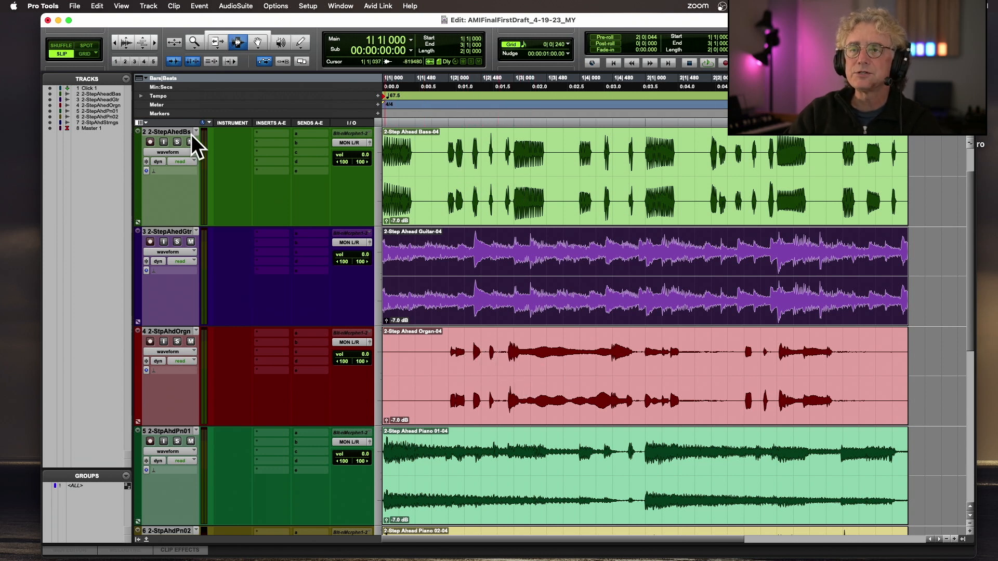
left_click_drag(191, 135, 206, 419)
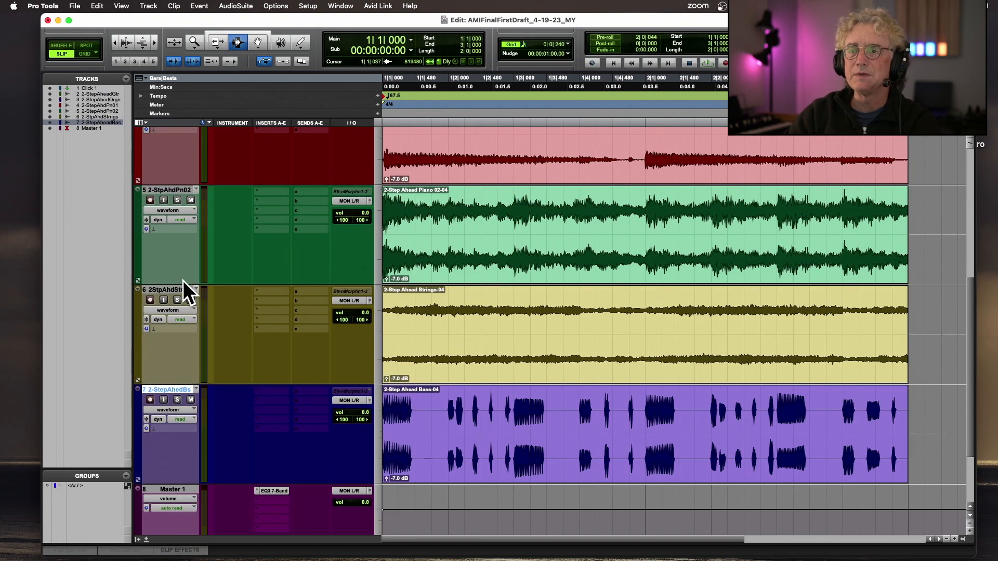
left_click_drag(179, 289, 227, 180)
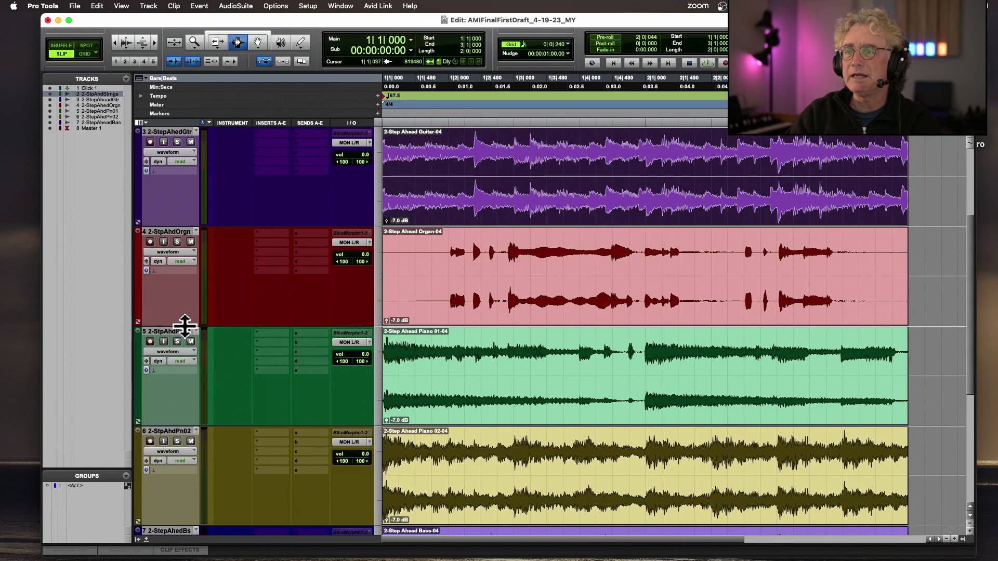
left_click_drag(185, 326, 197, 233)
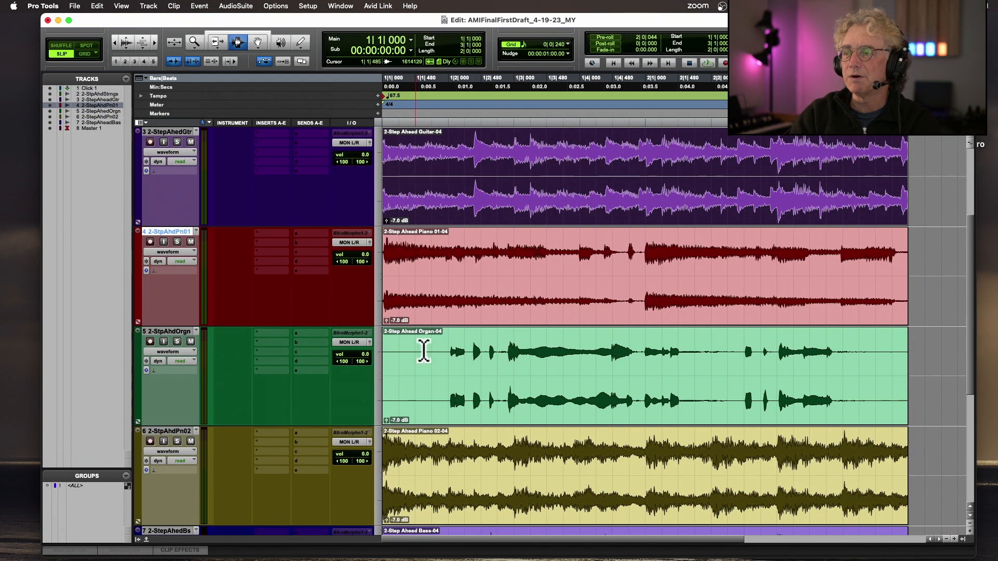
left_click_drag(178, 430, 213, 319)
Step: Compare the two piano tracks by auditioning Piano 01 in solo, followed by Piano 02 in solo
left_click(179, 241)
key("space")
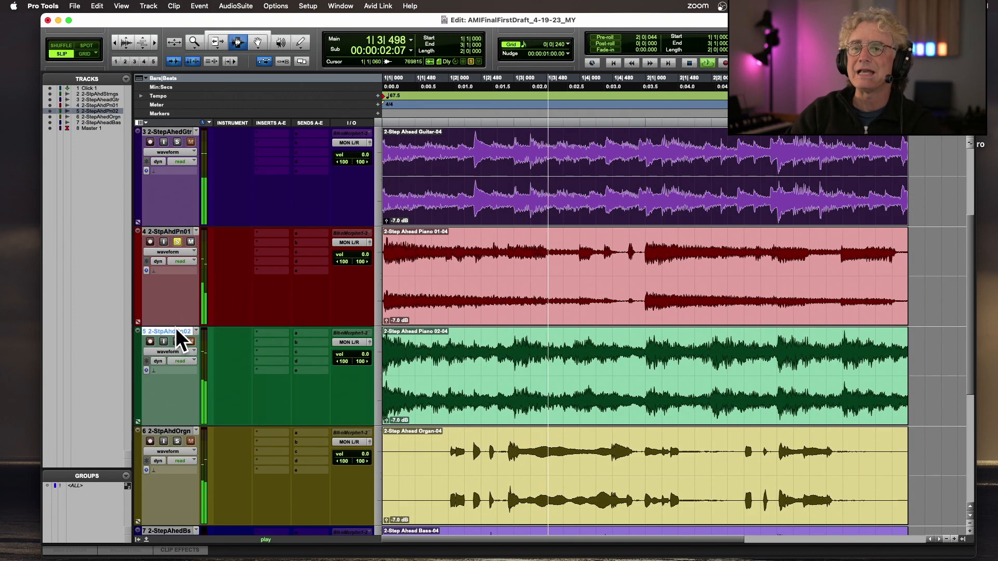
left_click(177, 342)
key("space")
left_click(176, 241)
key("space")
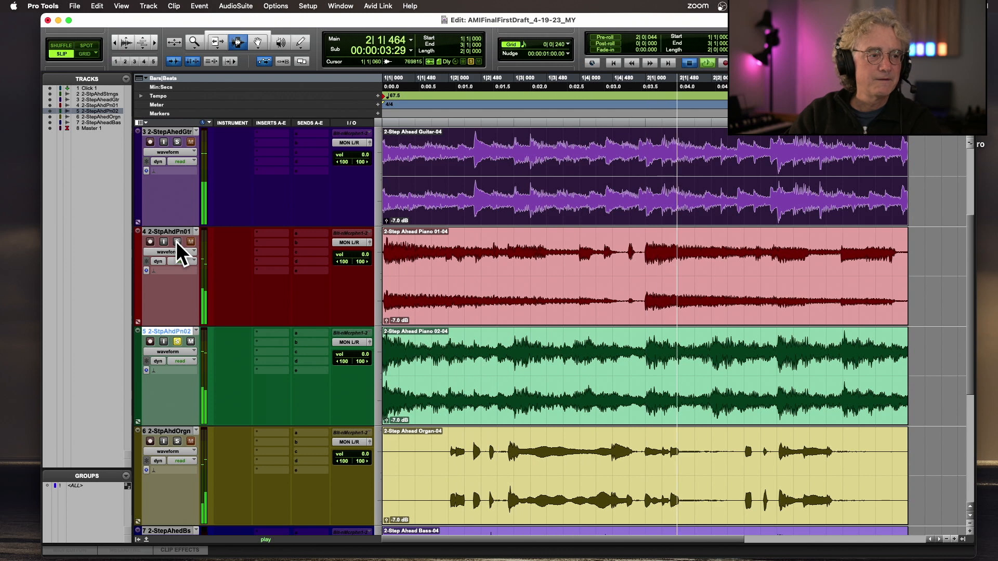
key("space")
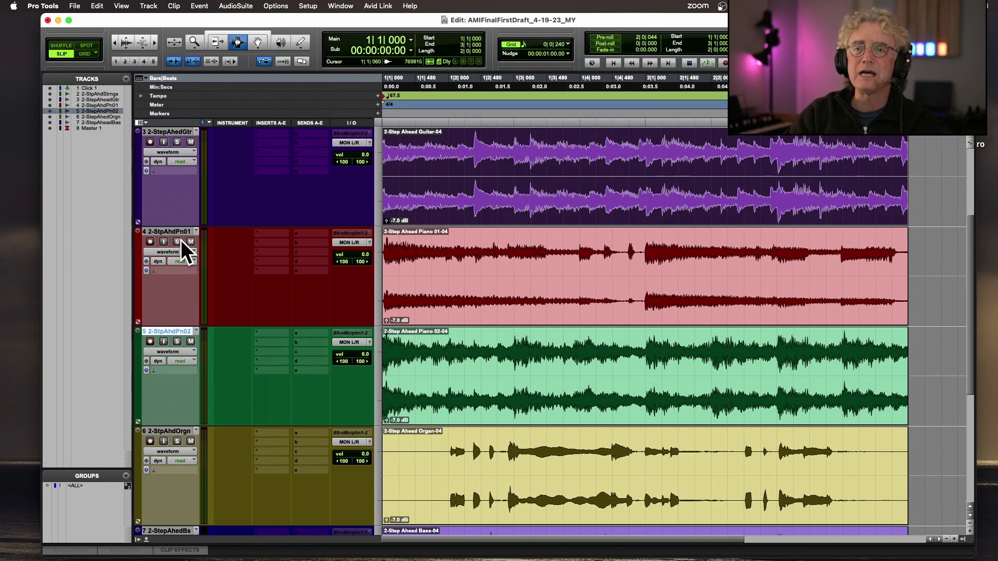
Step: Audition the Piano 01 track in solo once more and clear its solo
left_click(177, 241)
key("space")
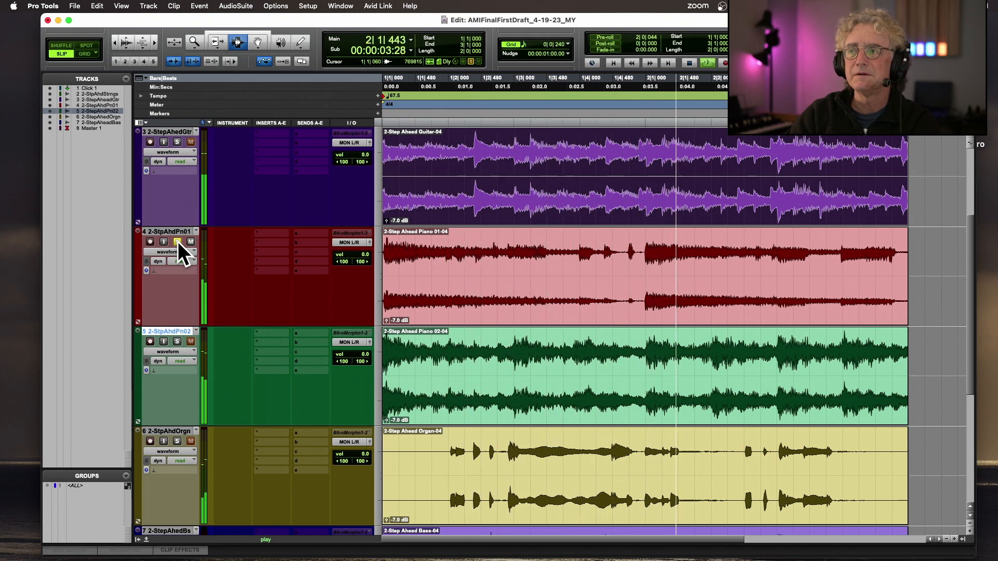
left_click(178, 241)
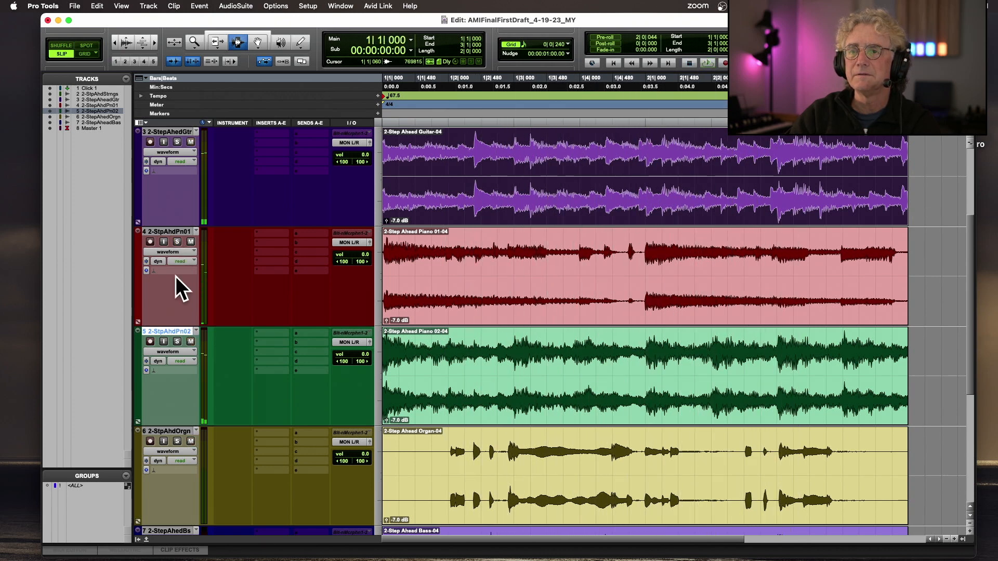
Step: Solo the Piano 02 track and play its loop again
left_click(177, 341)
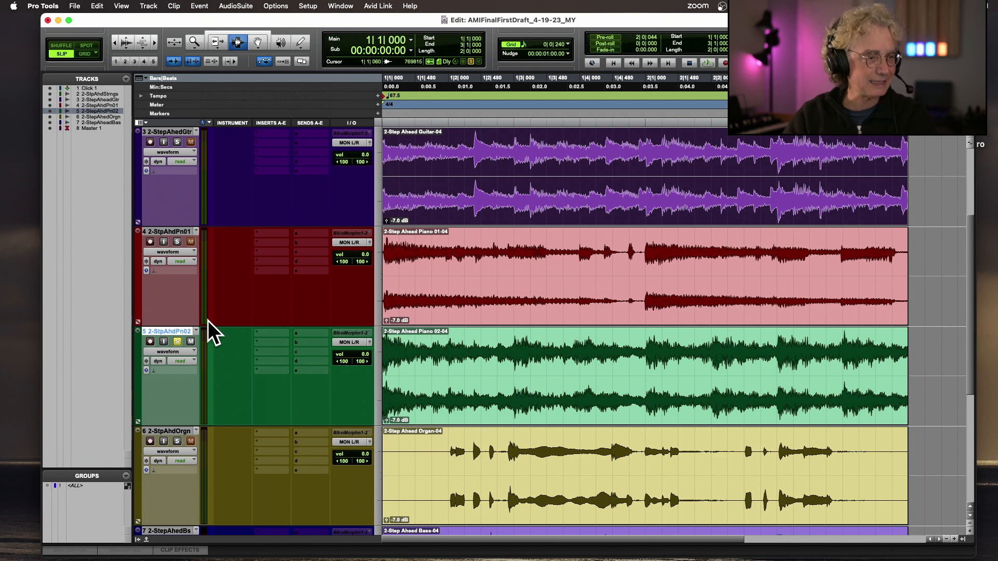
left_click(177, 342)
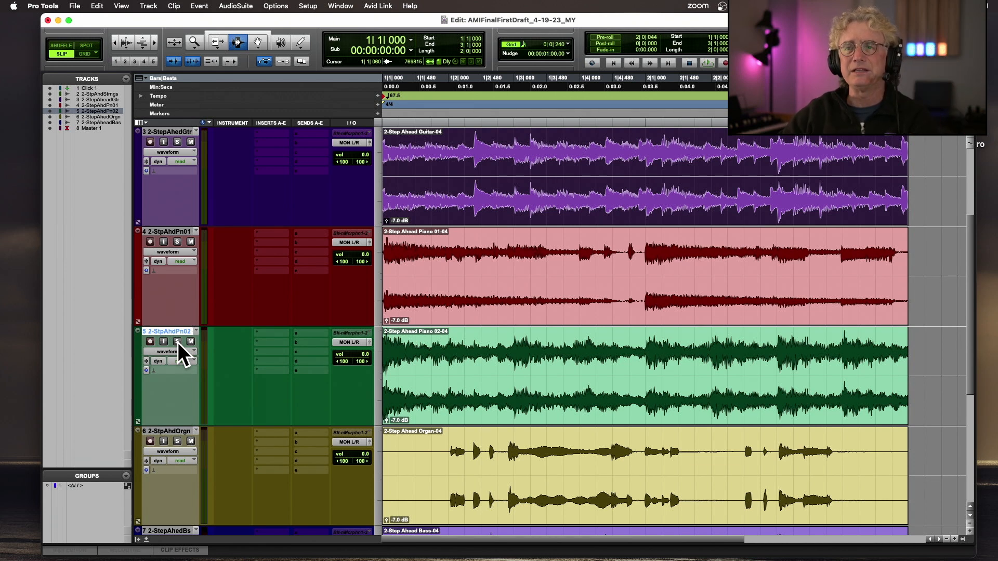
left_click(177, 341)
key("space")
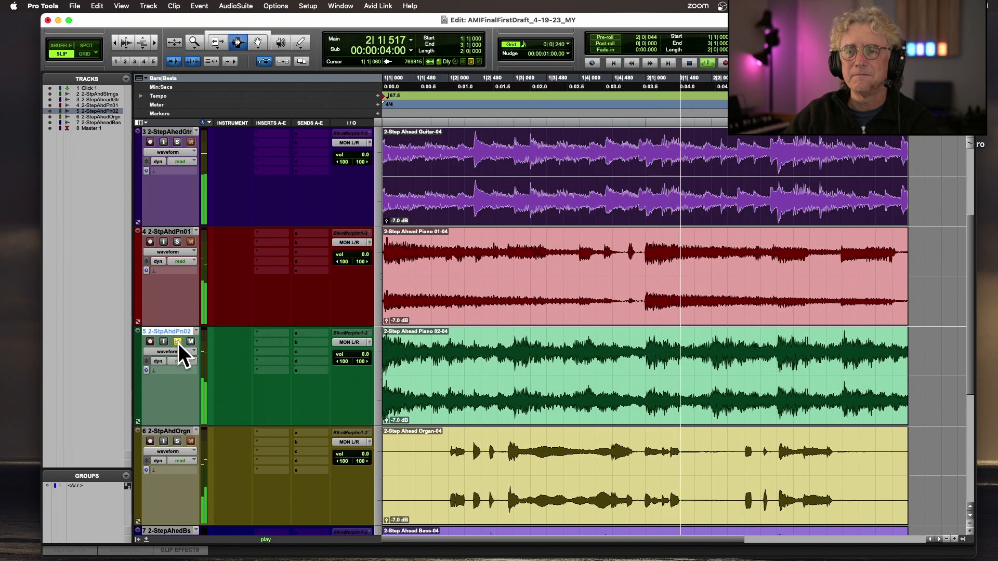
Step: Audition Piano 02 in solo once more, clear its solo, and solo and play Piano 01 for comparison
key("space")
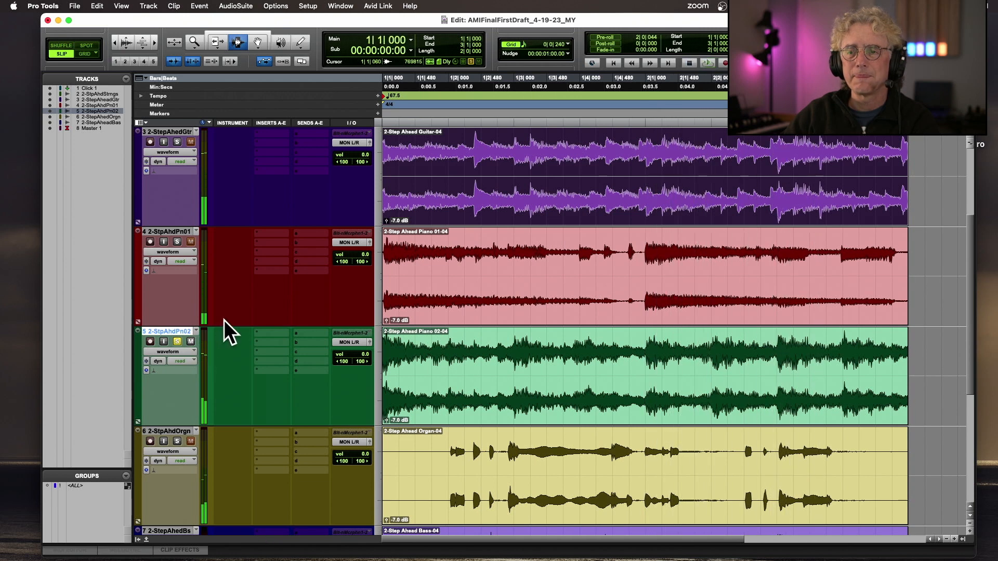
key("space")
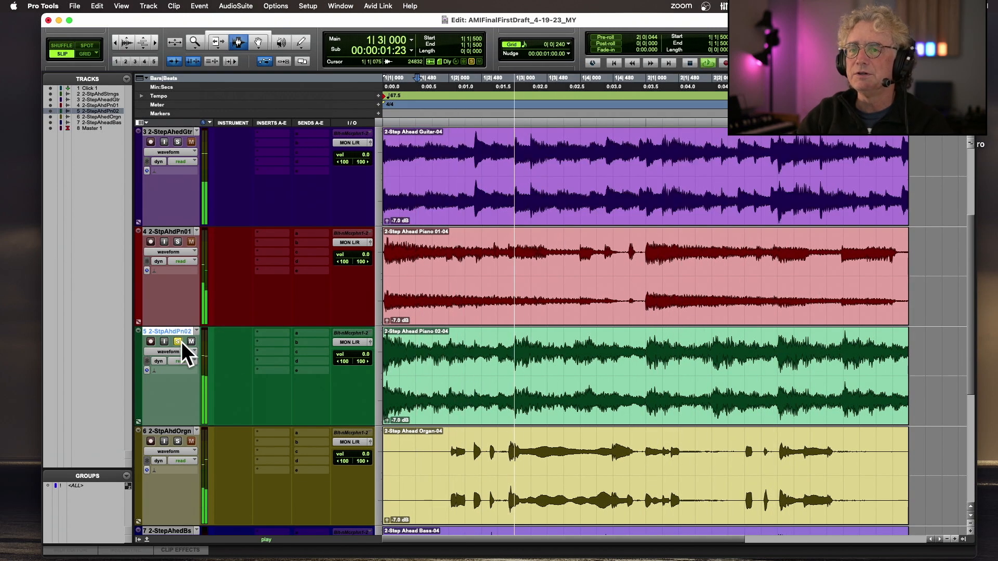
left_click(178, 342)
key("space")
left_click(177, 242)
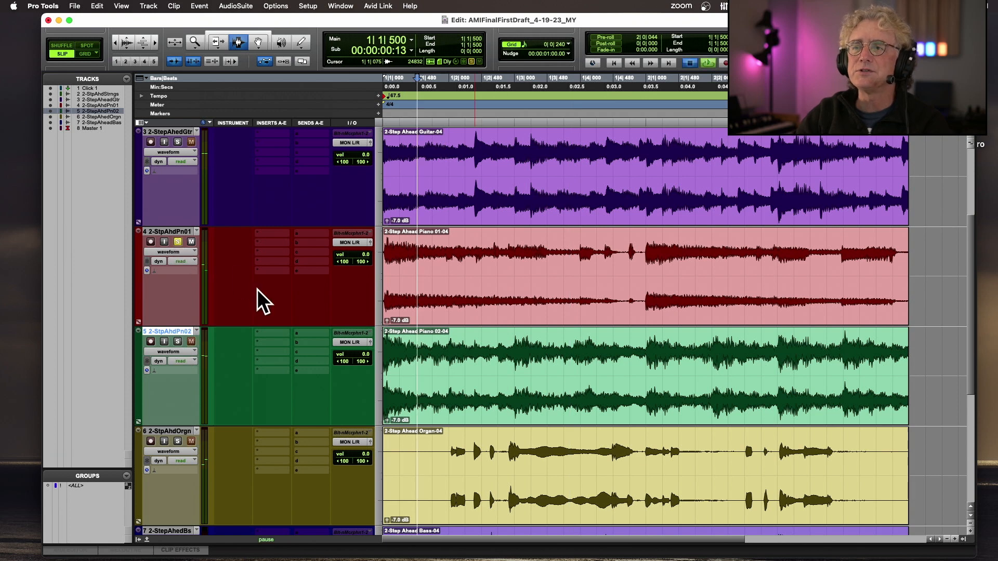
key("space")
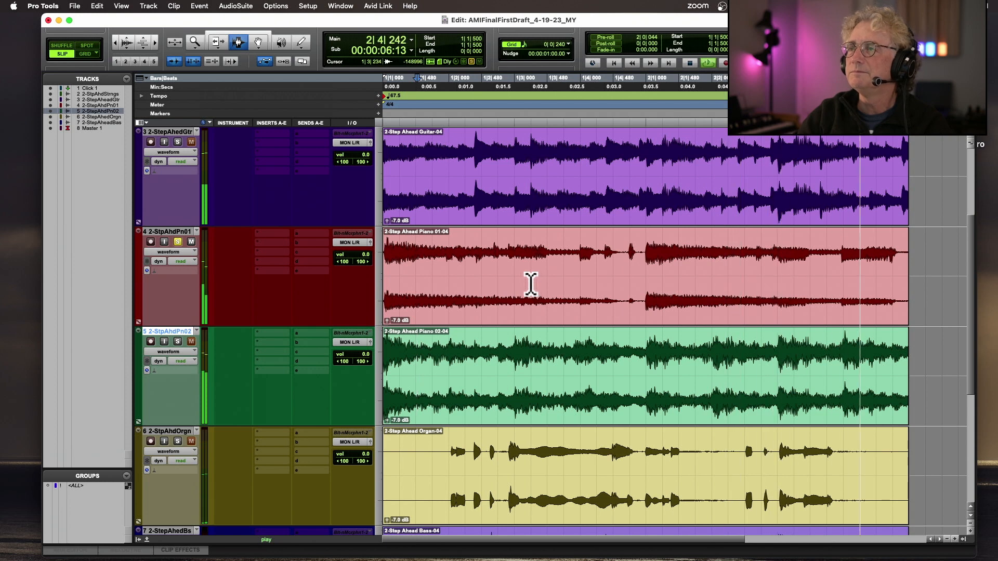
key("space")
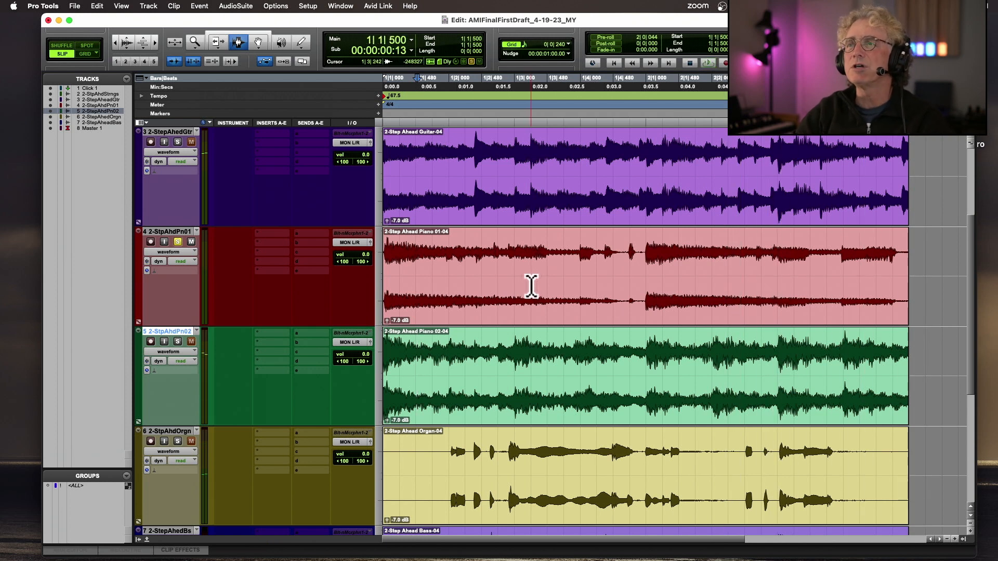
Step: Return to the compact overview of all tracks and clear the Piano 01 solo
key("ctrl+e")
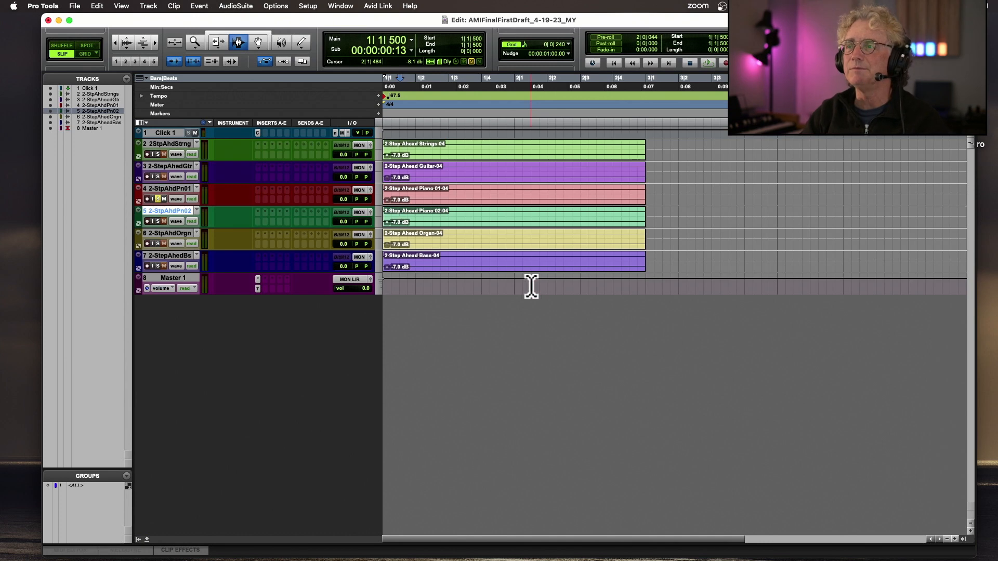
left_click(120, 40)
key("t")
key("t")
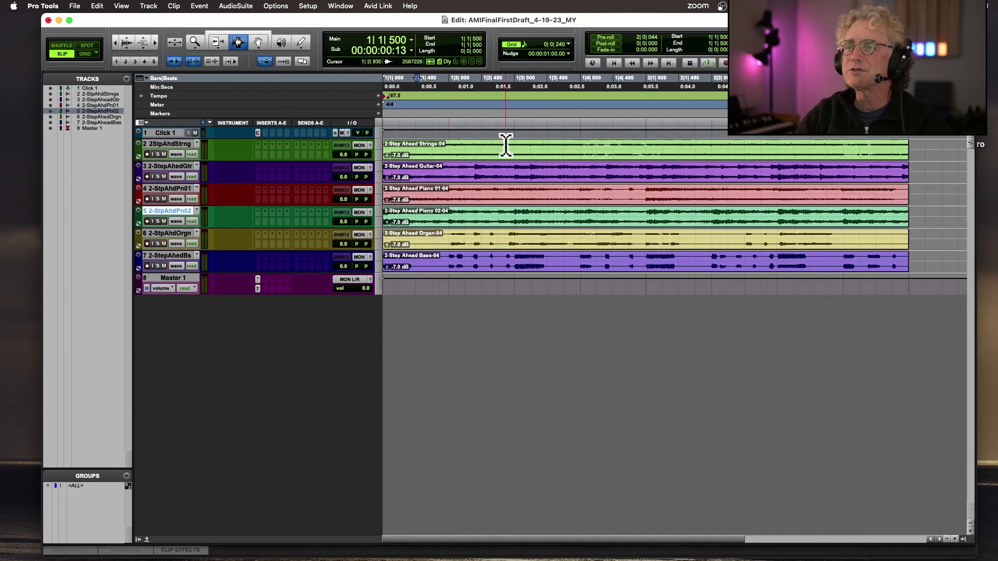
Step: Consolidate all six 2-Step Ahead clips into new audio files with their clip gain rendered, and enlarge the track heights
key("super+a")
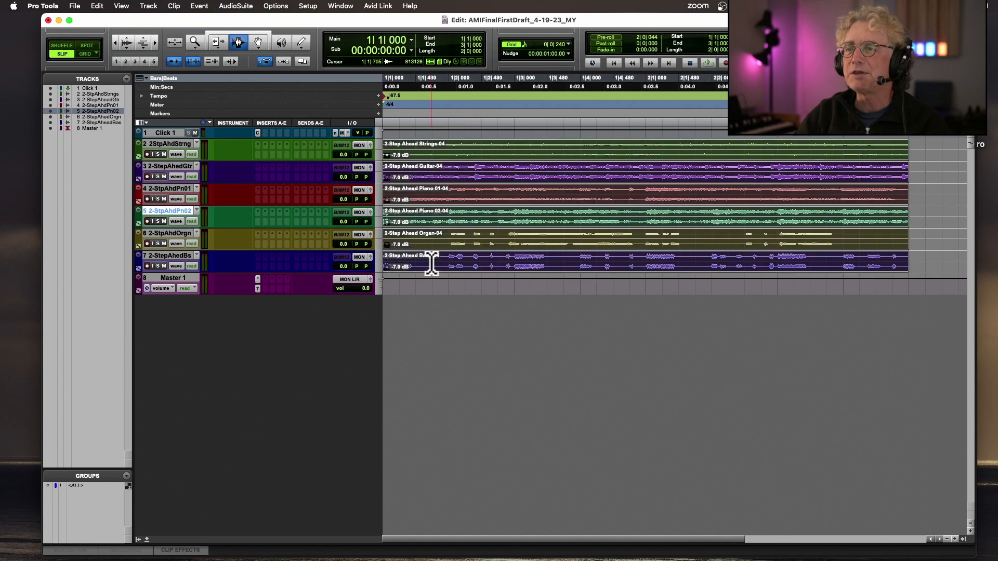
key("t")
key("t")
key("t")
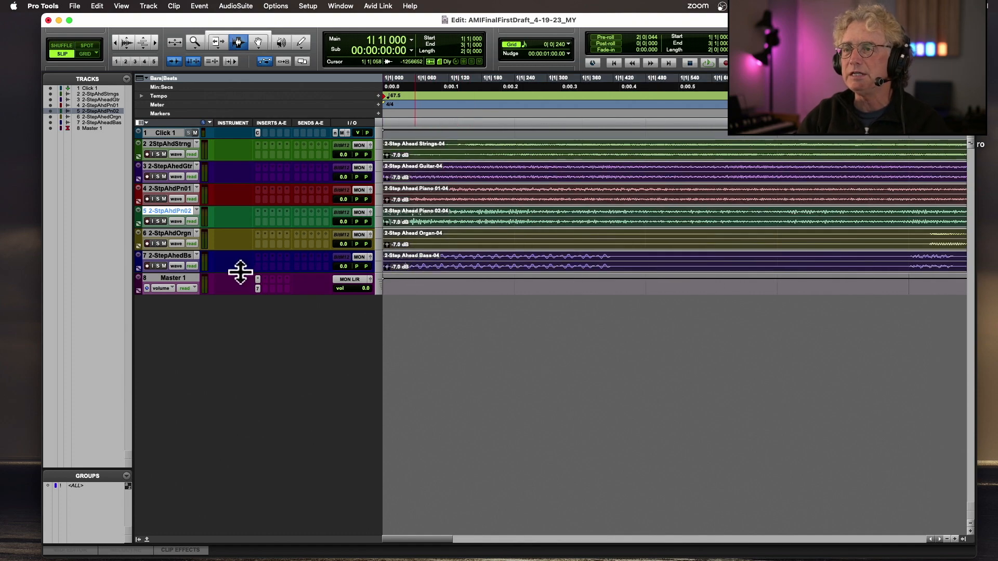
left_click_drag(240, 272, 241, 312)
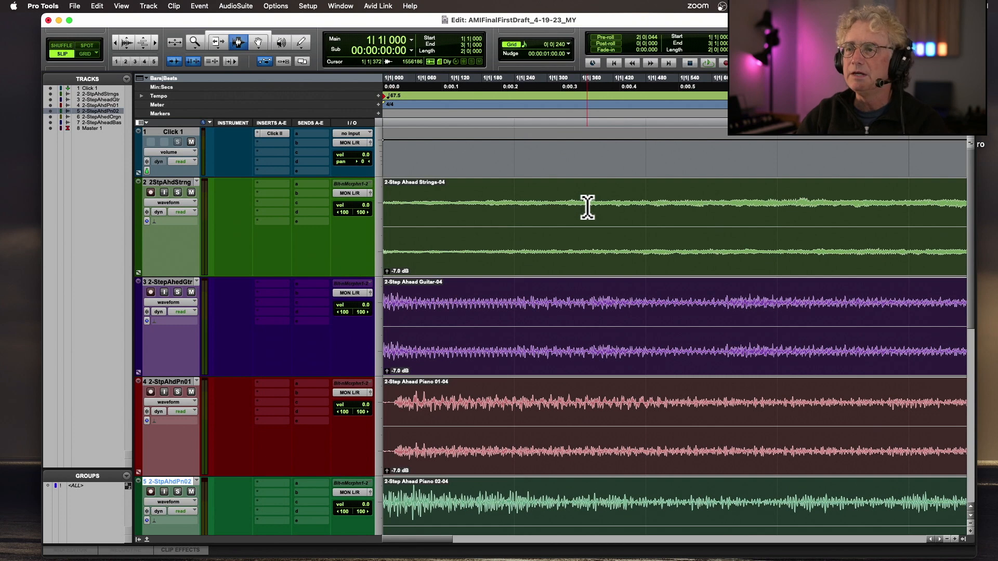
key("r")
key("r")
key("r")
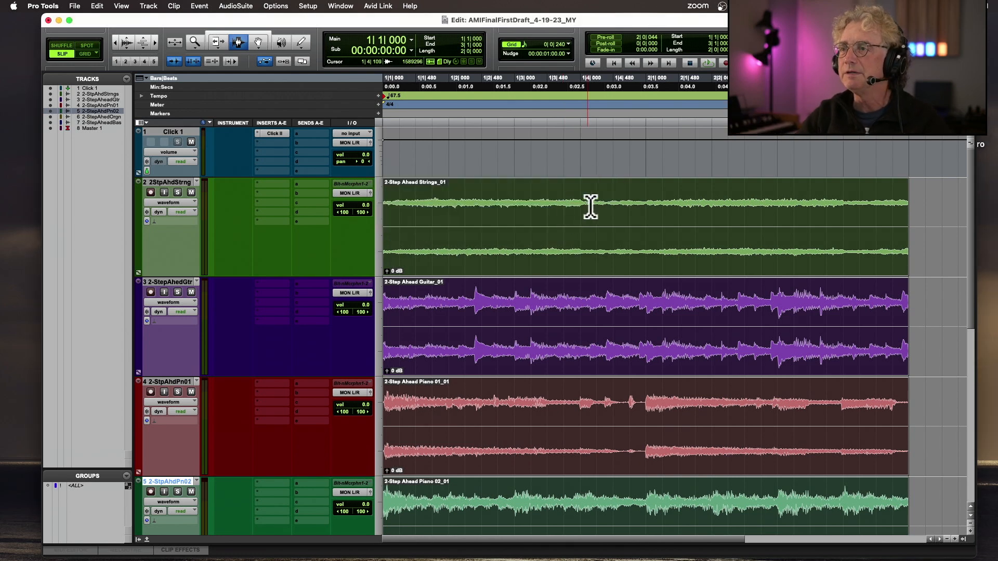
Step: Set the Strings, Guitar and Piano 01 tracks to the tick timebase with Polyphonic Elastic Audio enabled
scroll(149, 220, "right", 1)
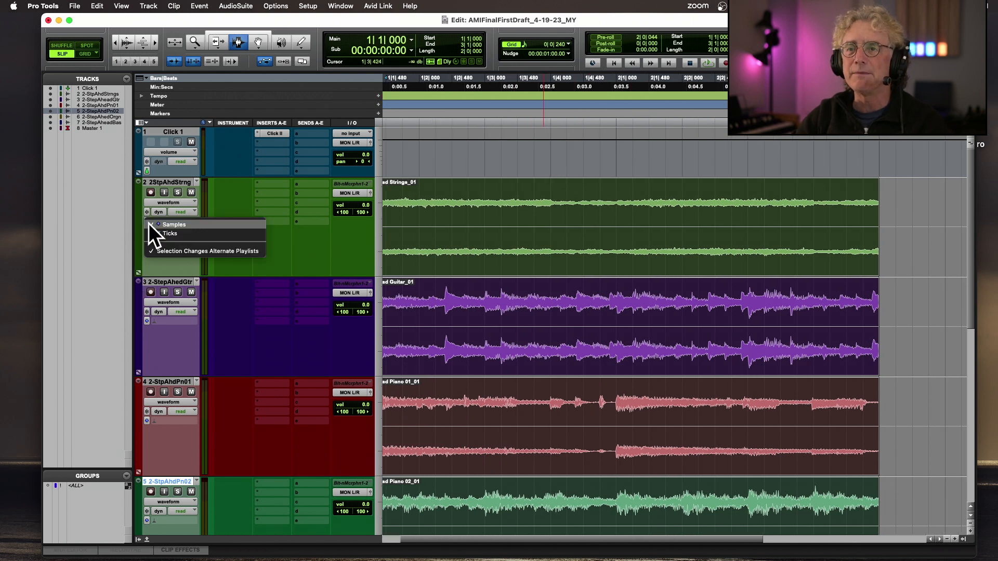
left_click(157, 221)
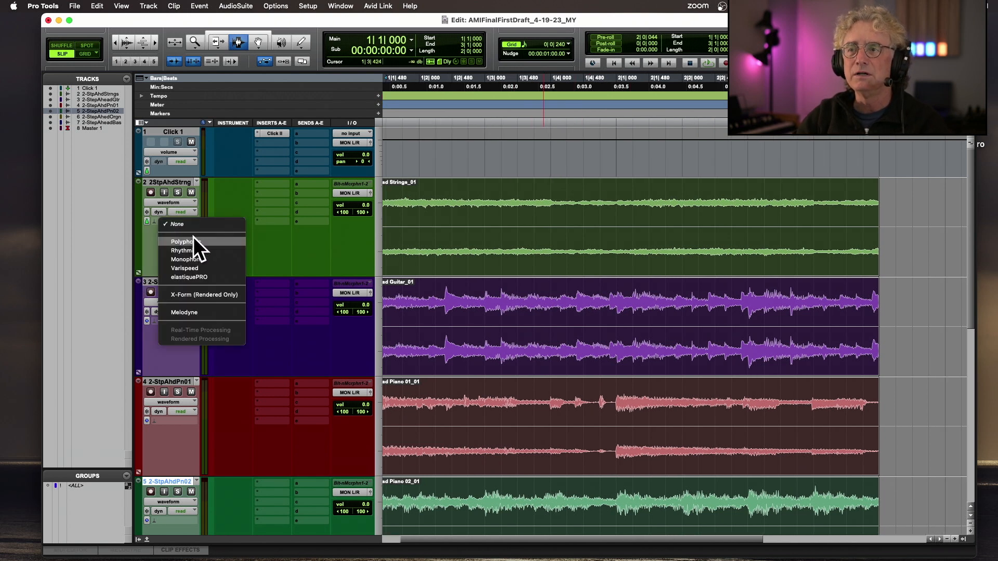
left_click(194, 241)
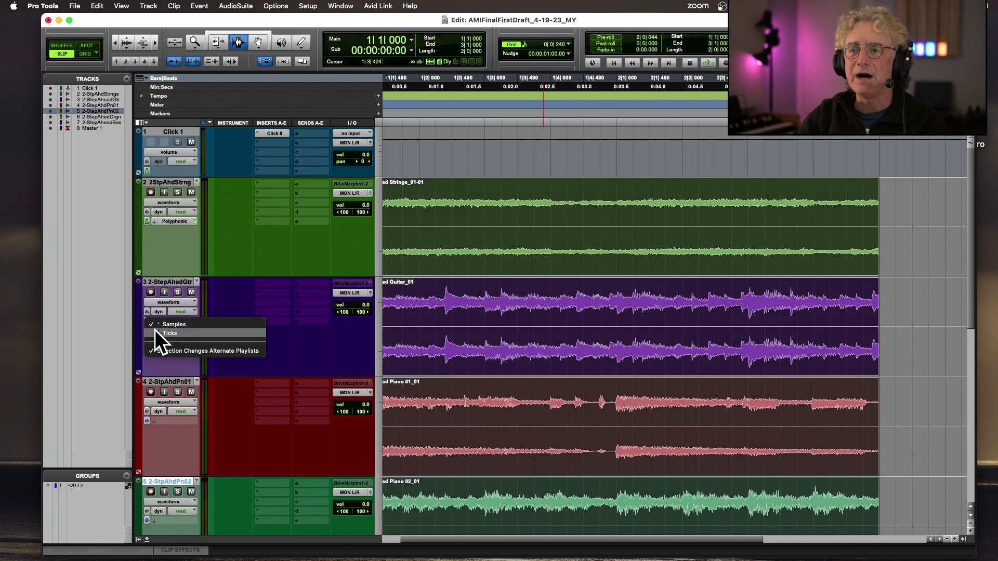
scroll(204, 426, "down", 5)
scroll(203, 426, "up", 2)
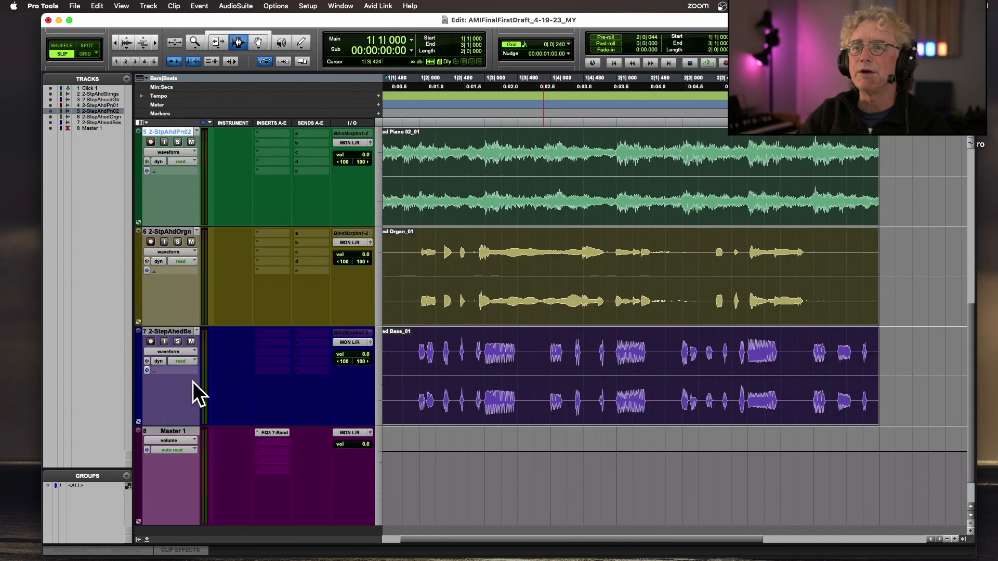
scroll(160, 181, "left", 2)
scroll(160, 181, "up", 5)
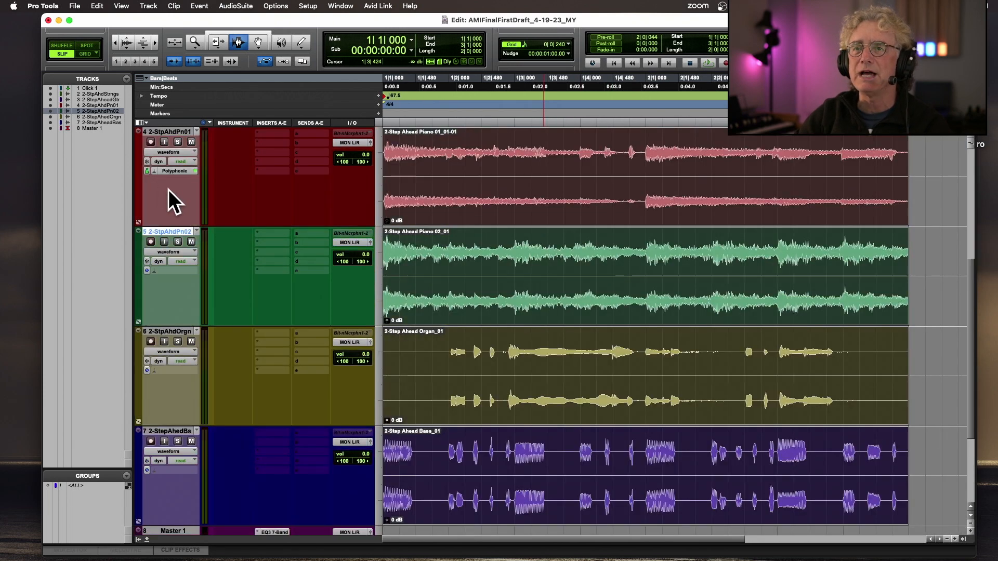
Step: Set the Piano 02, Organ and Bass tracks to the tick timebase with Polyphonic Elastic Audio enabled
left_click(154, 271)
left_click(163, 287)
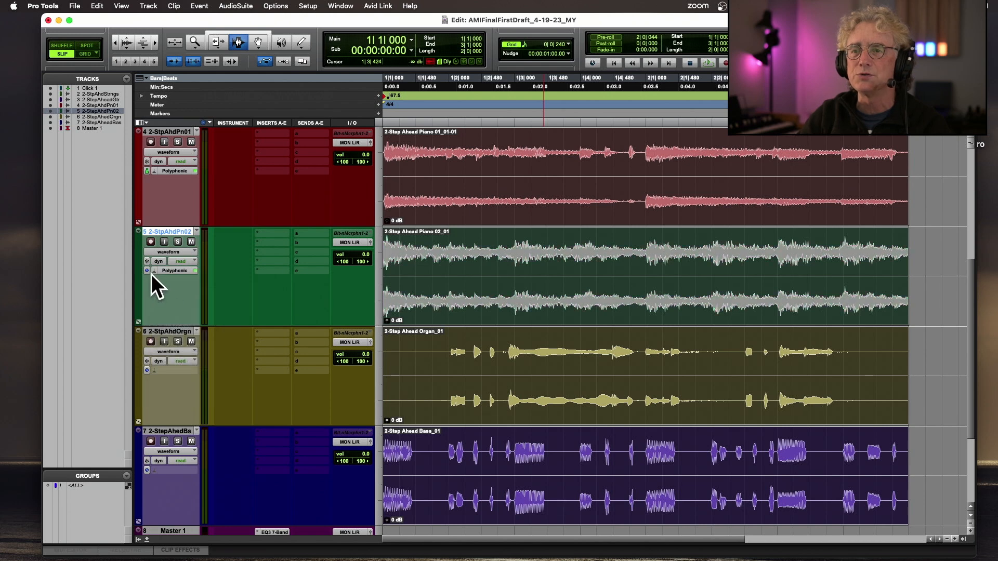
left_click(154, 370)
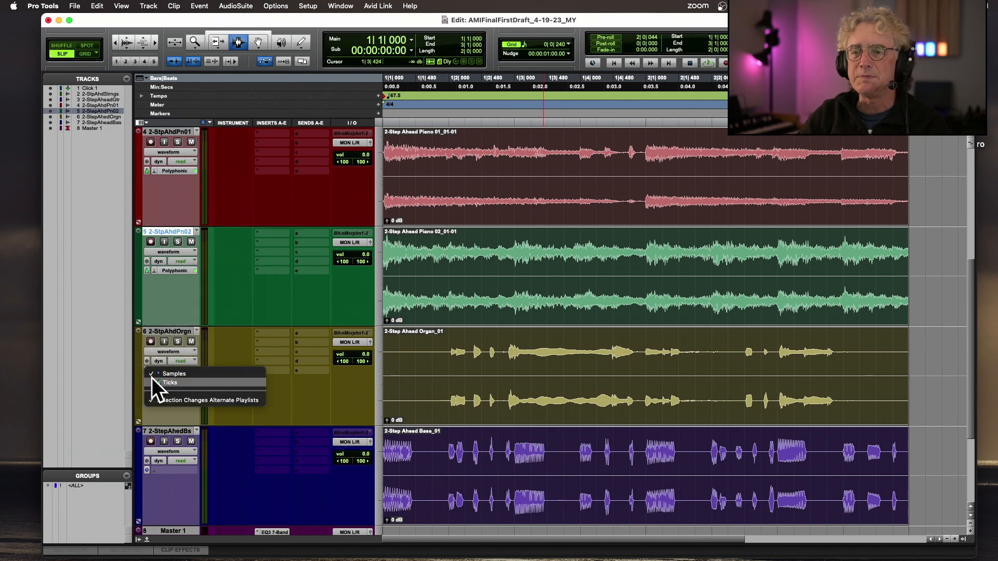
left_click(165, 388)
left_click(154, 470)
left_click(164, 490)
scroll(179, 480, "down", 3)
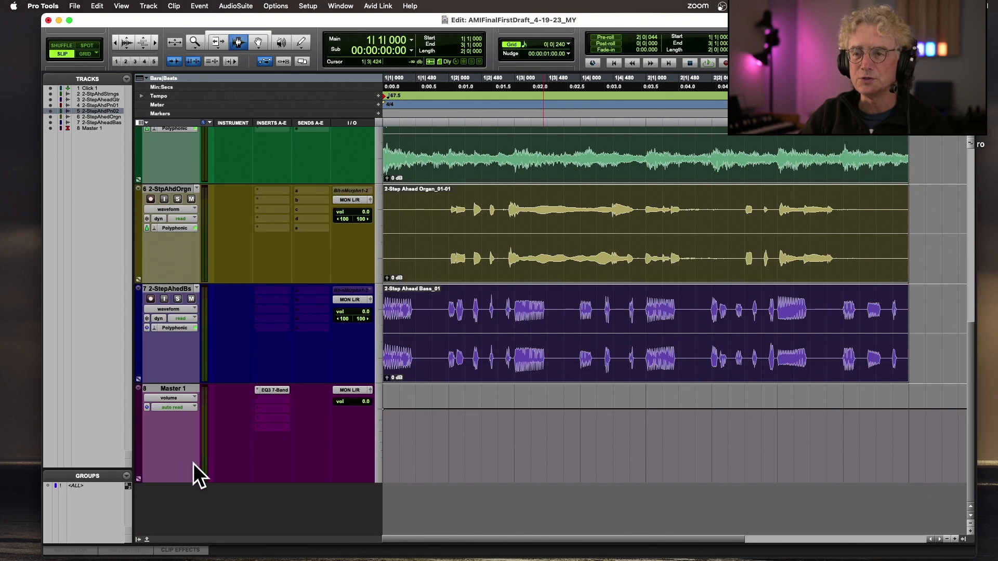
scroll(428, 357, "up", 1)
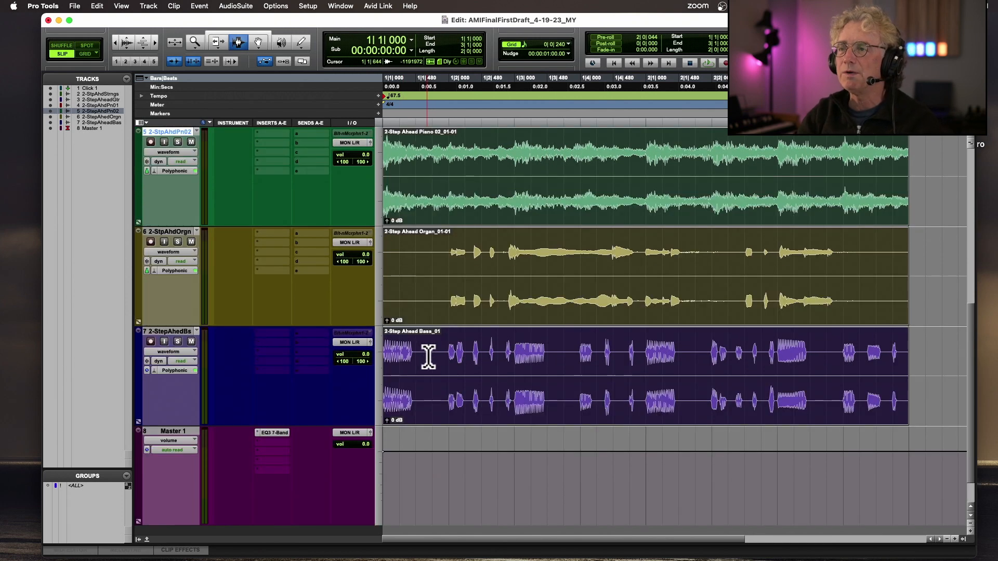
Step: Play the elastic loops briefly from the start and expand the tempo editor below the Tempo ruler
key("space")
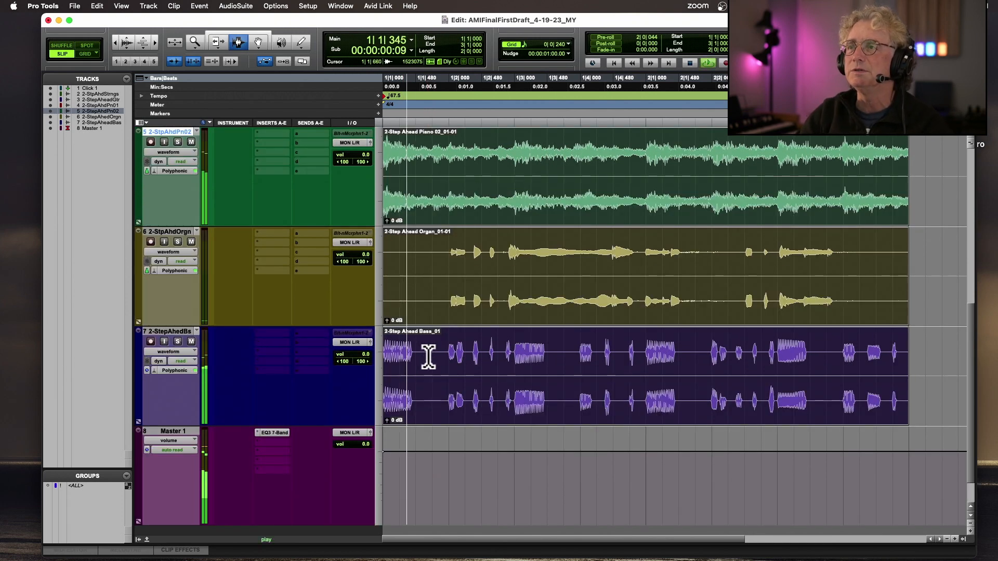
key("space")
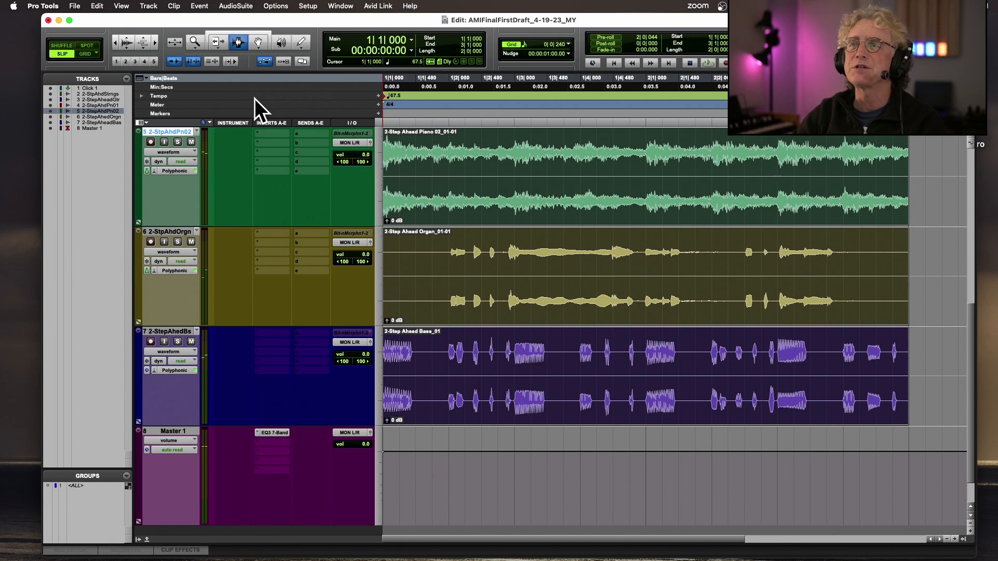
left_click(139, 95)
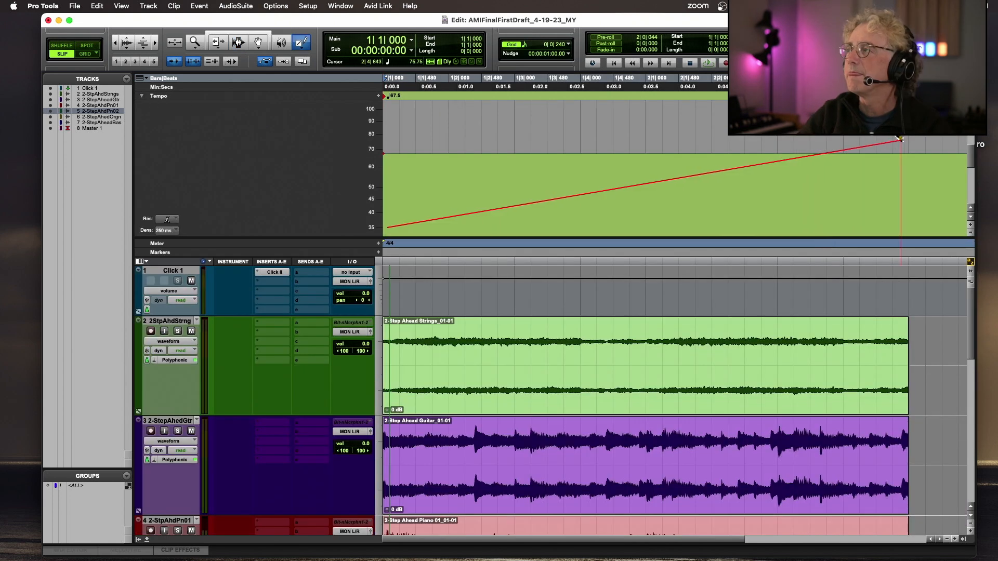
Step: Try out a rising linear tempo ramp from about 35 to 66.5 BPM across the two bars by playing it, and undo it
mouse_move(905, 140)
left_mouse_down()
mouse_move(913, 144)
mouse_move(904, 155)
left_mouse_up()
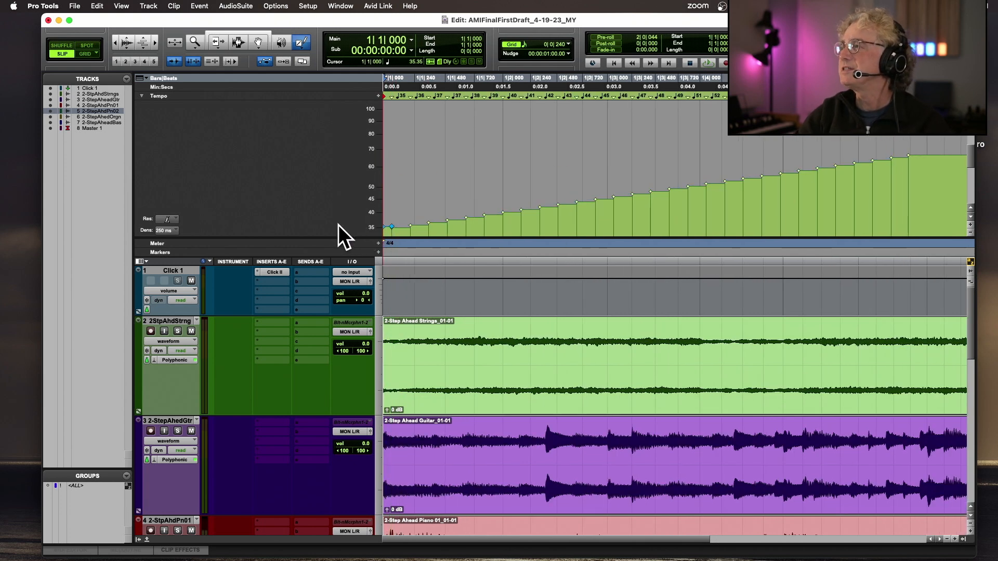
key("space")
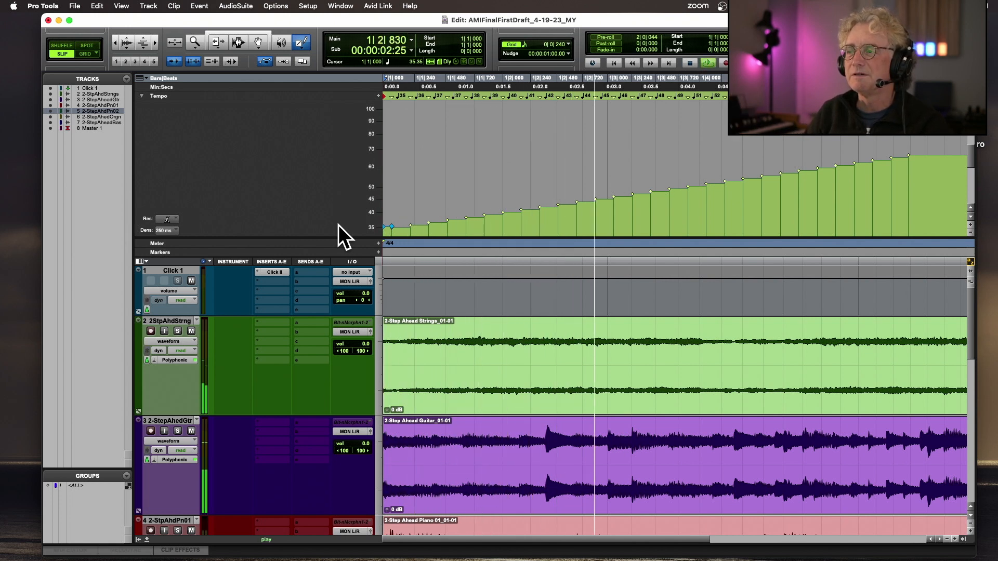
key("super+bracketleft")
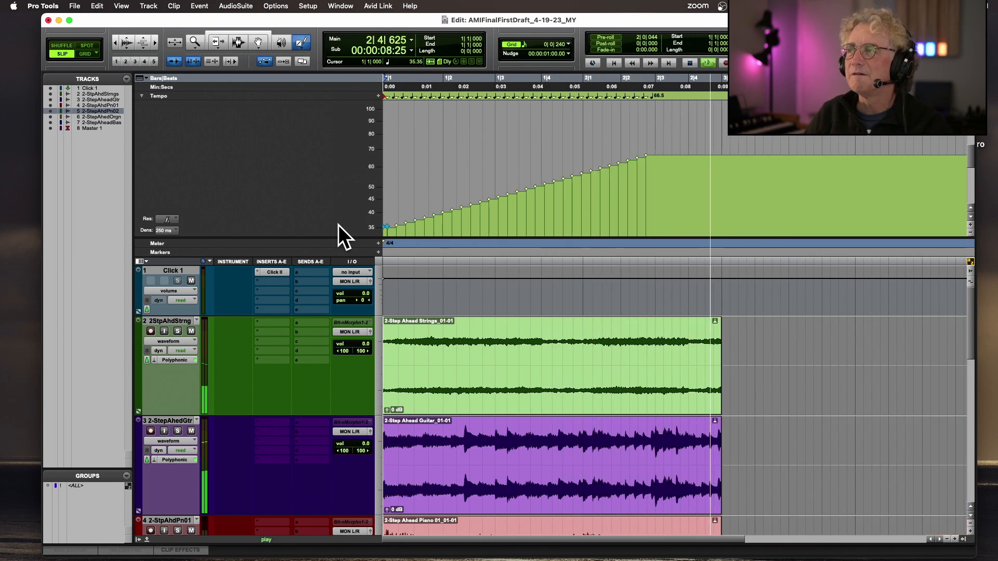
key("space")
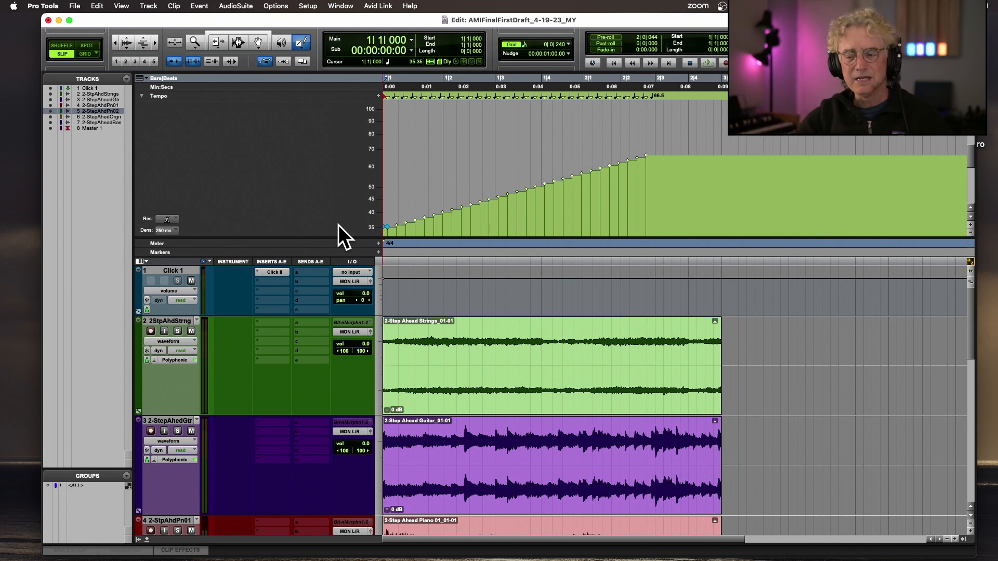
key("super+z")
key("super+z")
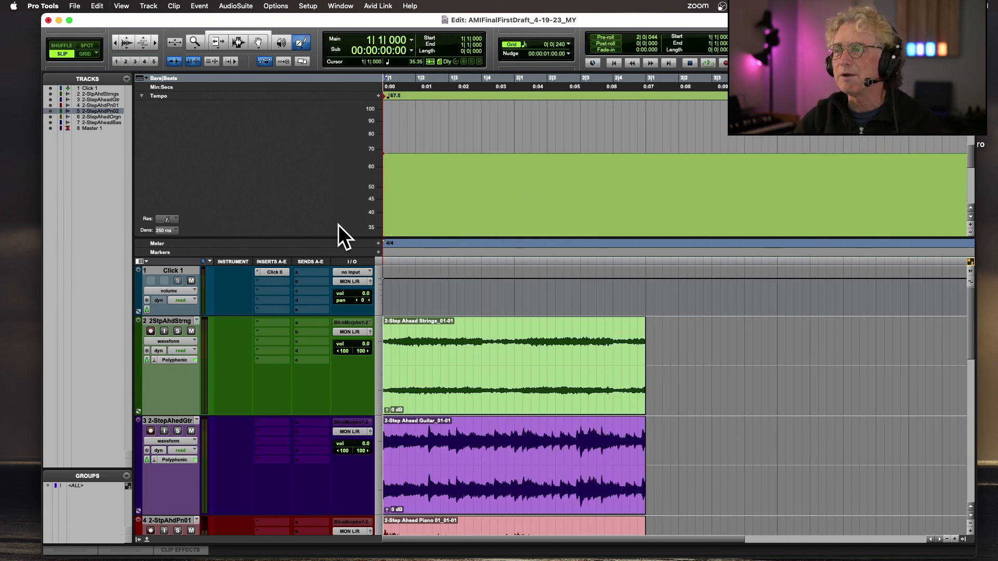
Step: Isolate the Guitar clip by muting the other clips, including Strings and Piano 01, and play the Guitar loop
left_click(238, 41)
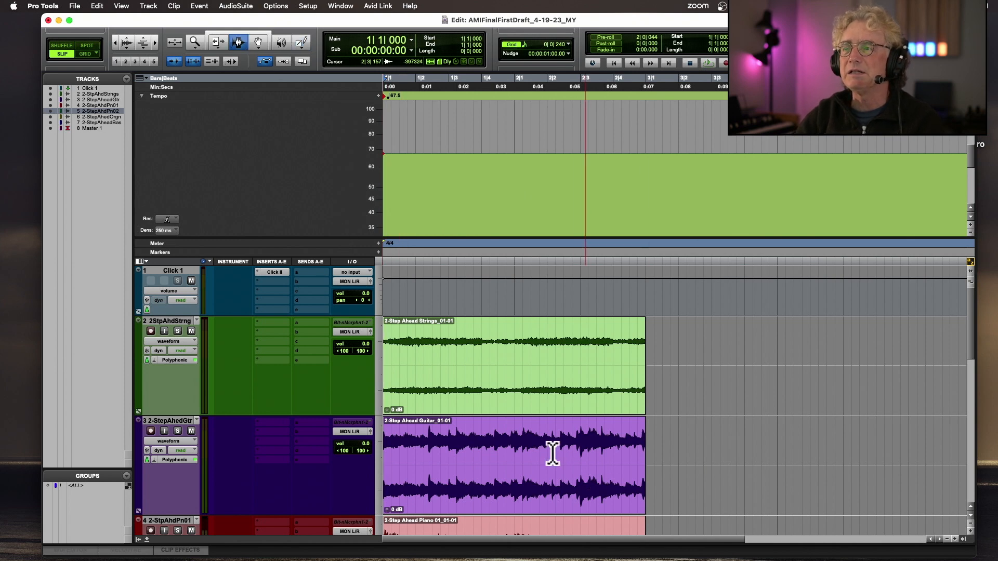
double_click(463, 365)
scroll(463, 365, "down", 2)
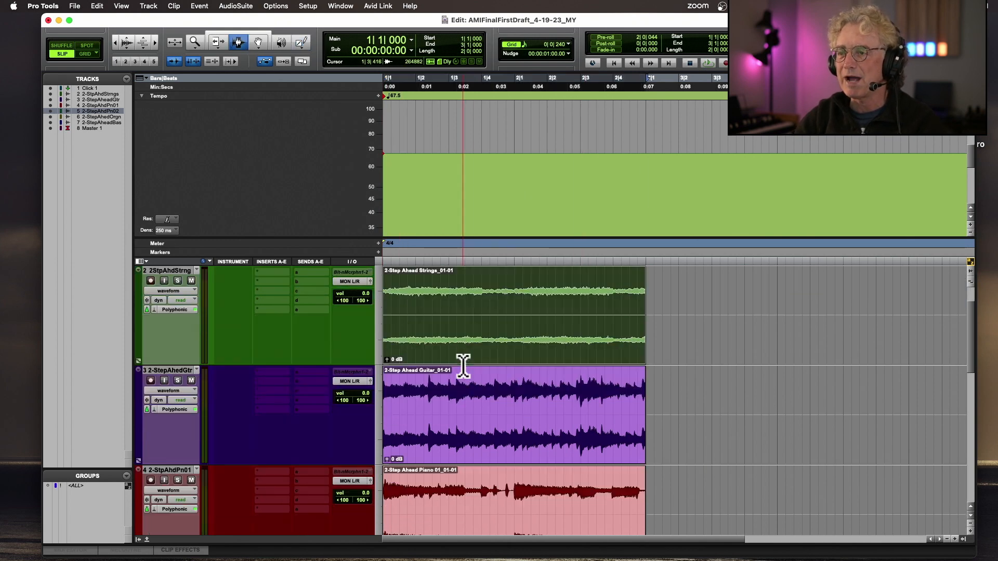
scroll(463, 365, "down", 4)
scroll(463, 365, "up", 2)
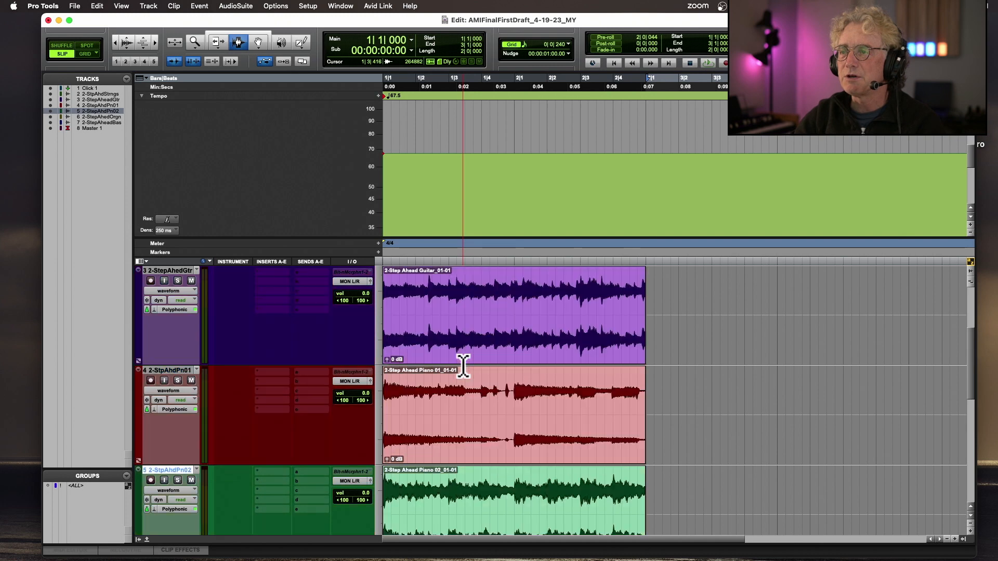
scroll(447, 364, "up", 2)
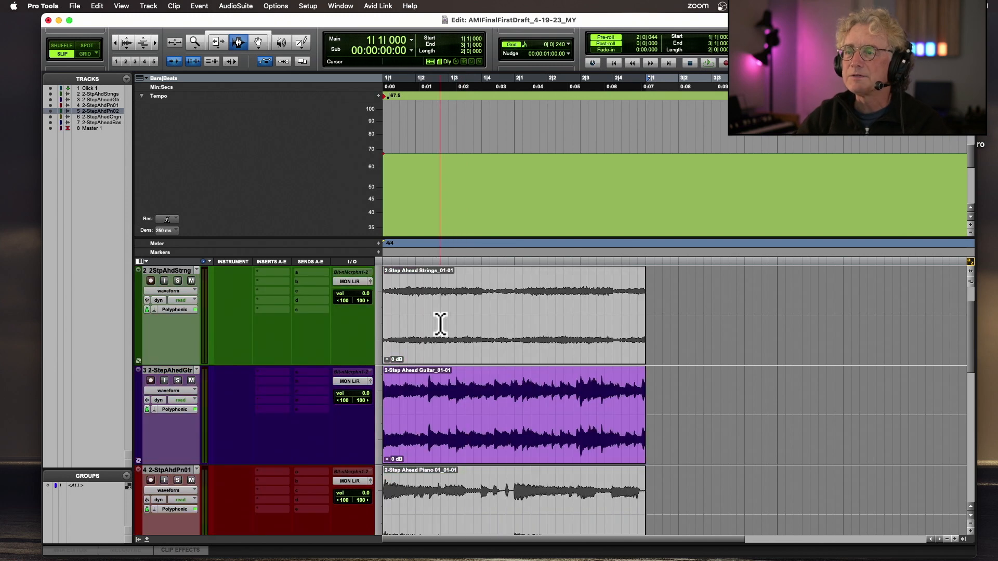
key("space")
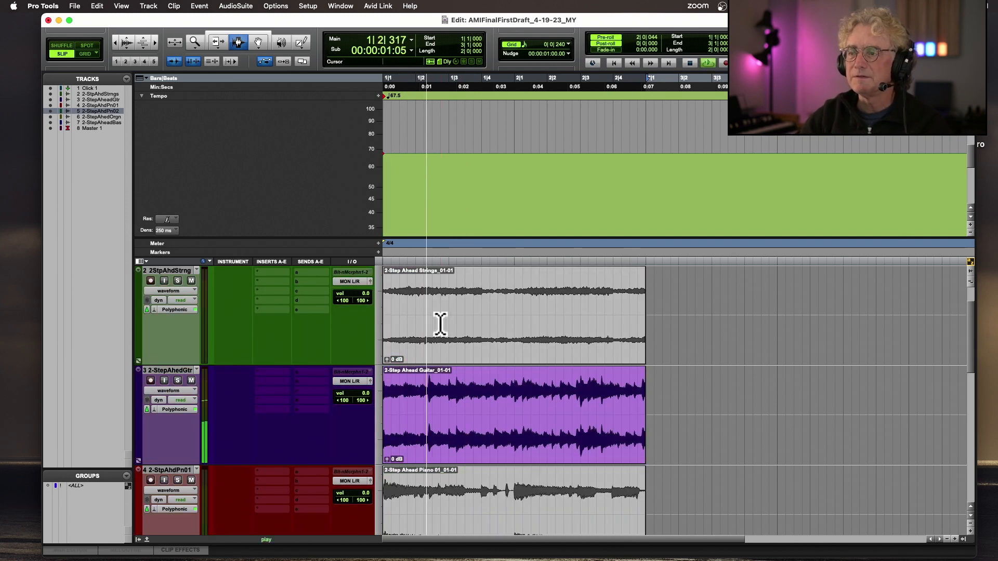
Step: Draw a linear tempo ramp from about 55 to 67.5 BPM across the first bar and play the Guitar loop through it
left_click(301, 43)
key("space")
left_click_drag(514, 153, 376, 176)
key("space")
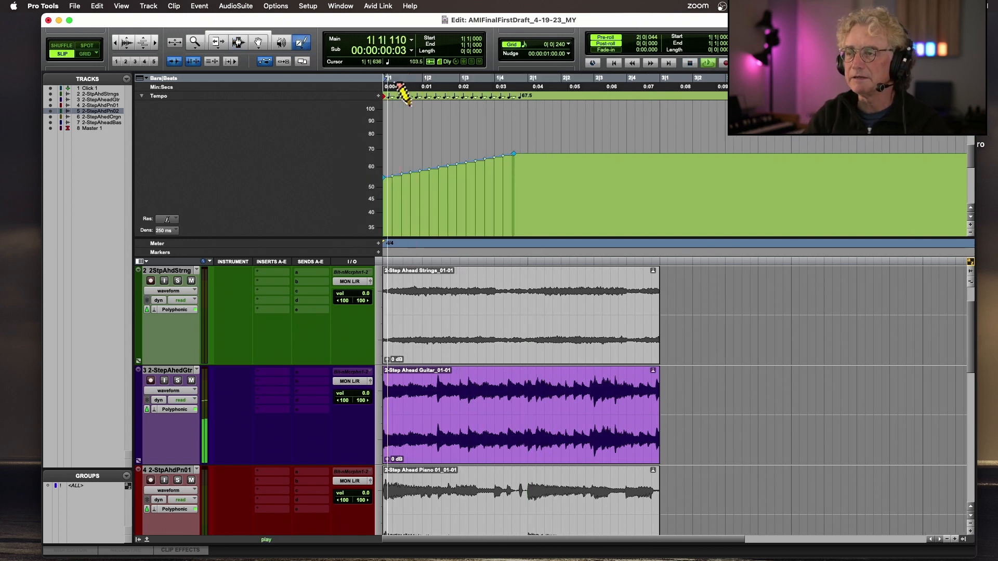
left_click(238, 42)
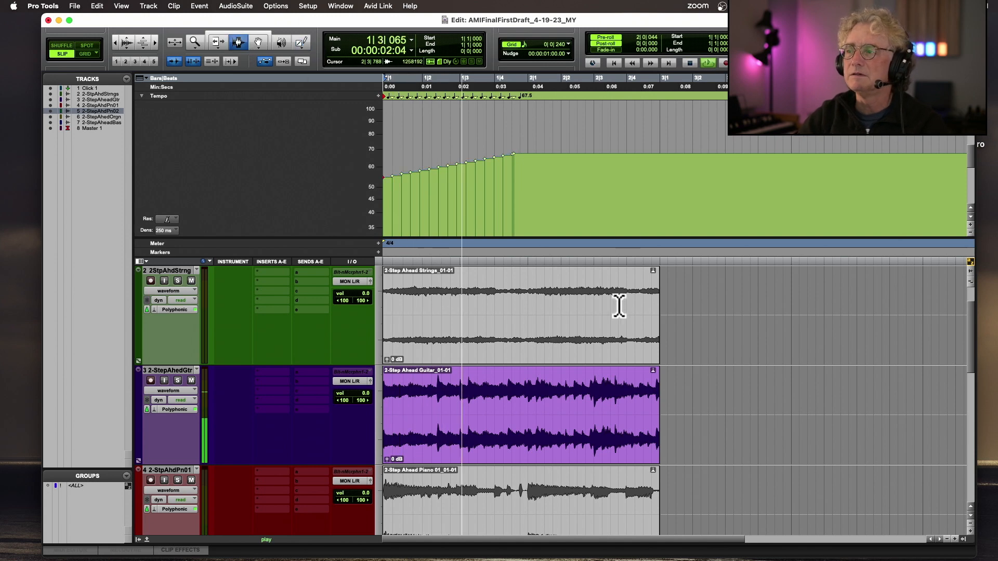
Step: Duplicate the Guitar clip so a second two-bar loop follows directly after the first one
double_click(574, 383)
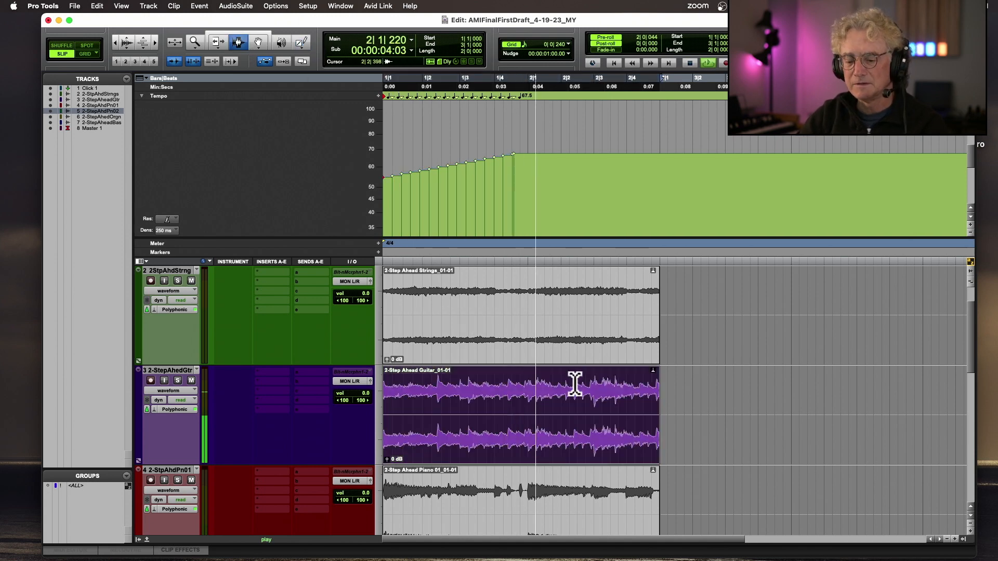
key("super+f")
left_click(669, 367)
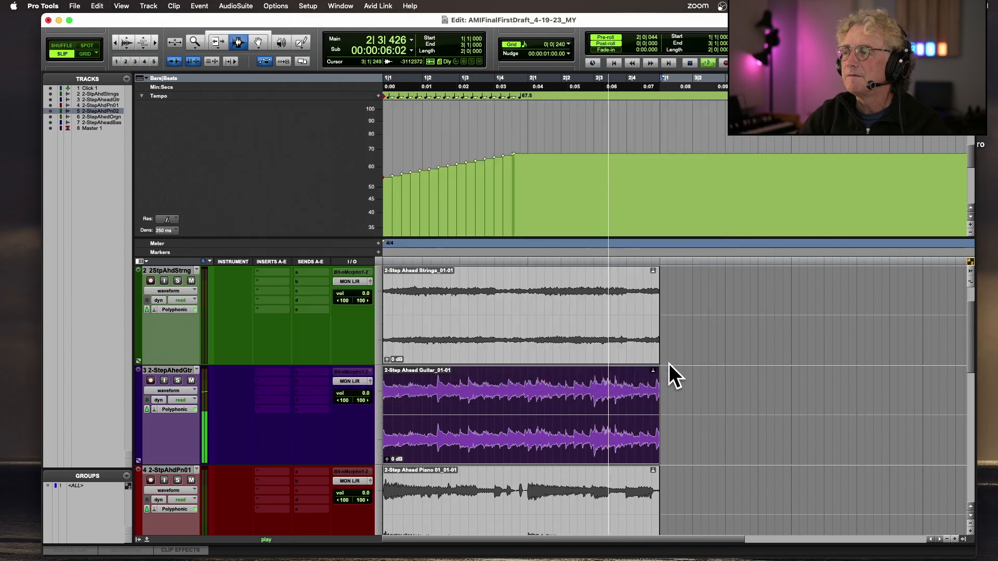
key("super+d")
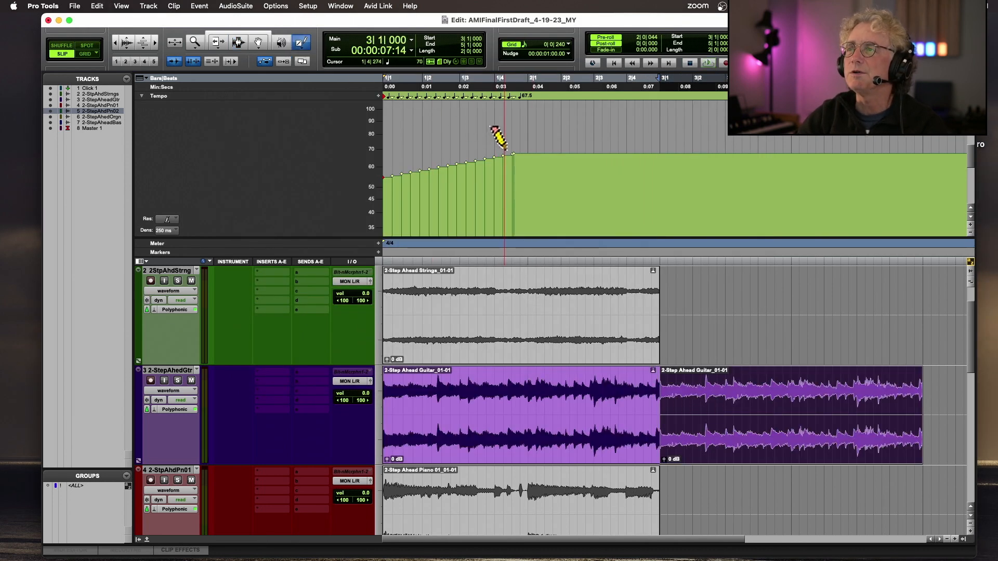
Step: Look at the Guitar track in analysis view and warp view, and return it to waveform view
left_click(255, 40)
left_click(173, 392)
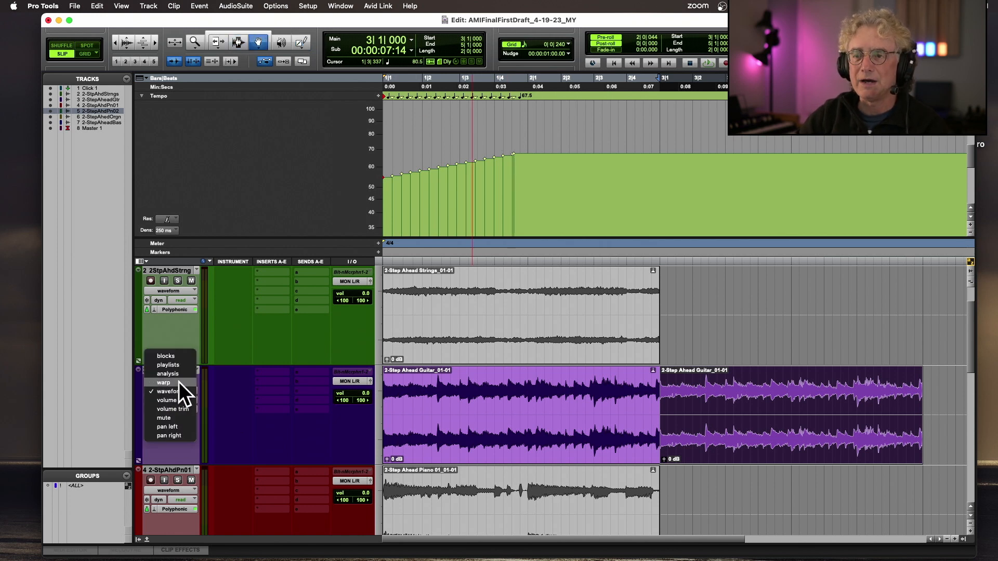
left_click(540, 420)
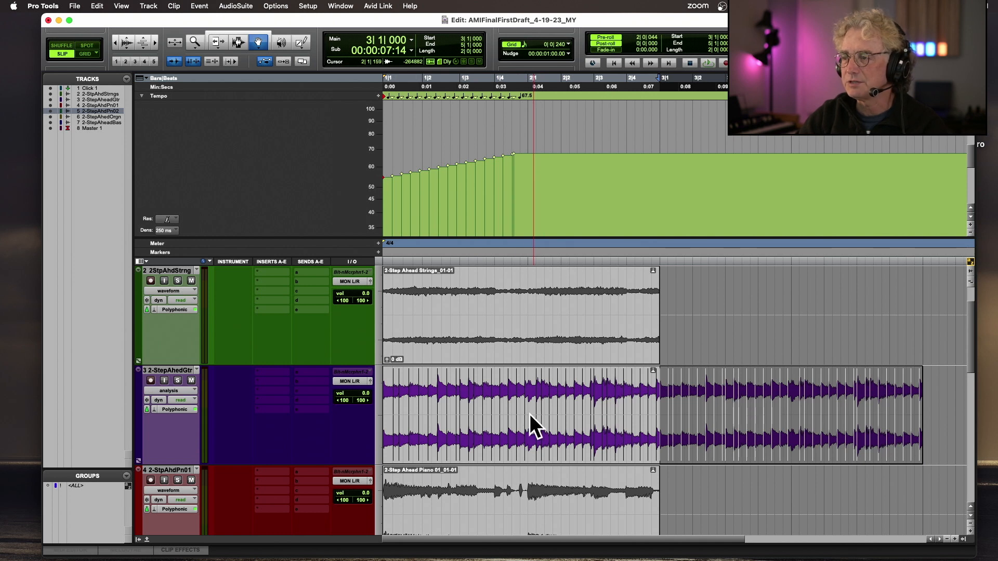
left_click(177, 391)
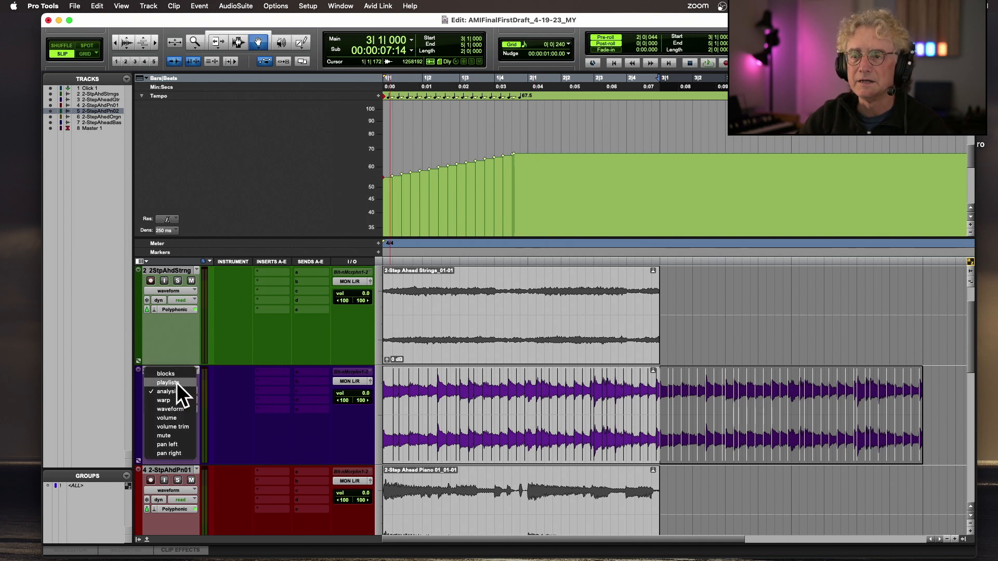
left_click(173, 399)
left_click(173, 391)
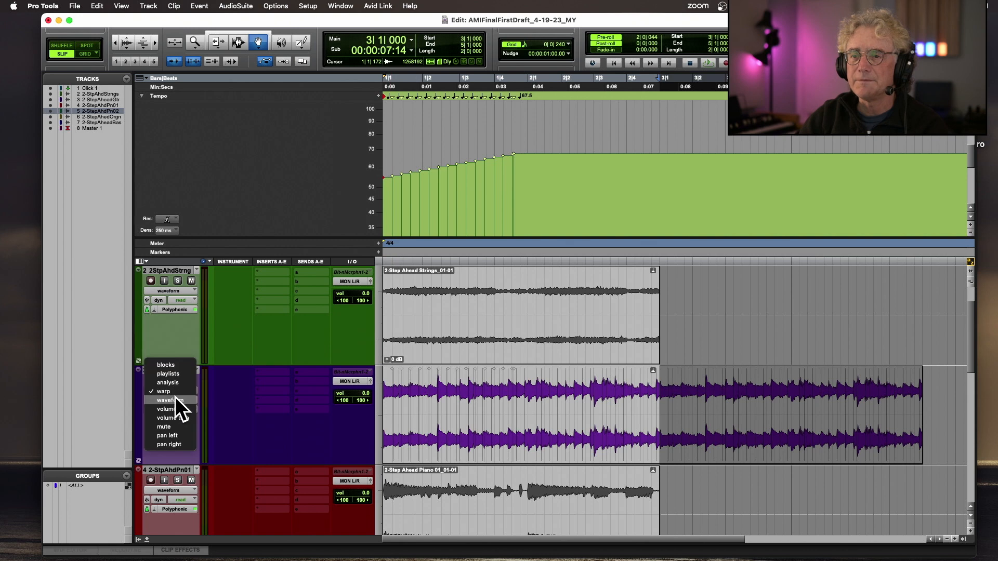
left_click(176, 399)
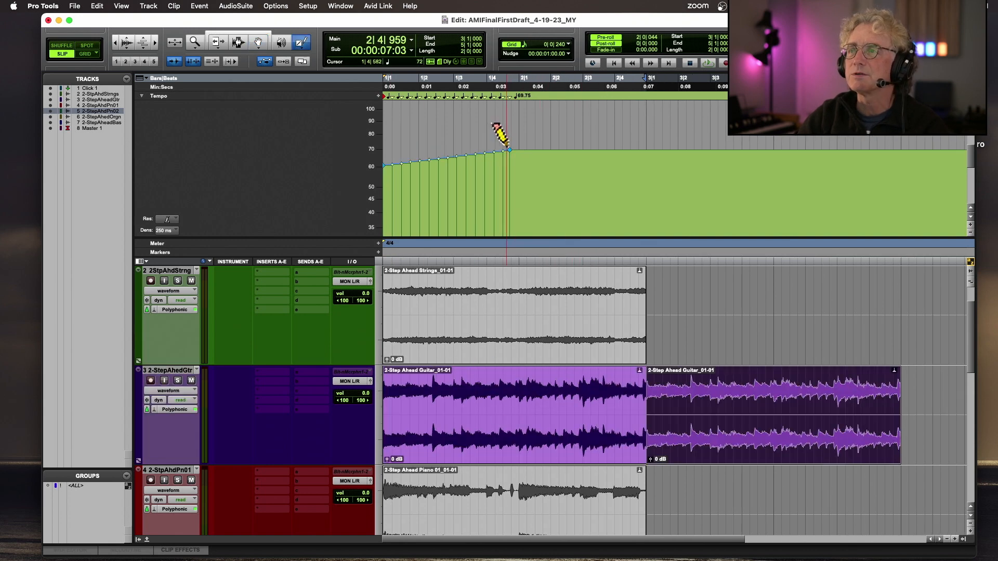
Step: Redraw the first bar's tempo ramp from about 60.75 to 69.75 BPM and play the duplicated Guitar loops through it
key("Return")
key("space")
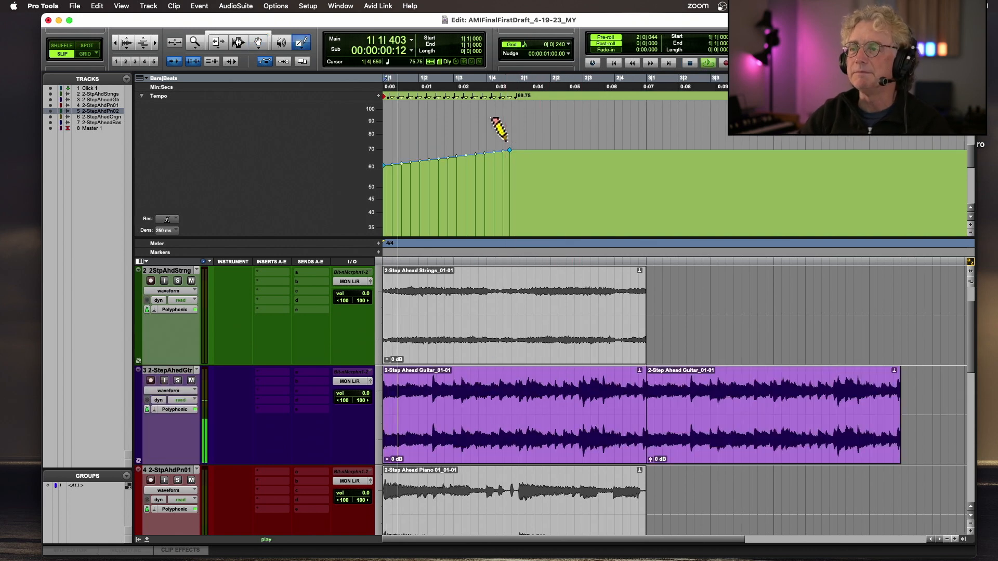
left_click(239, 41)
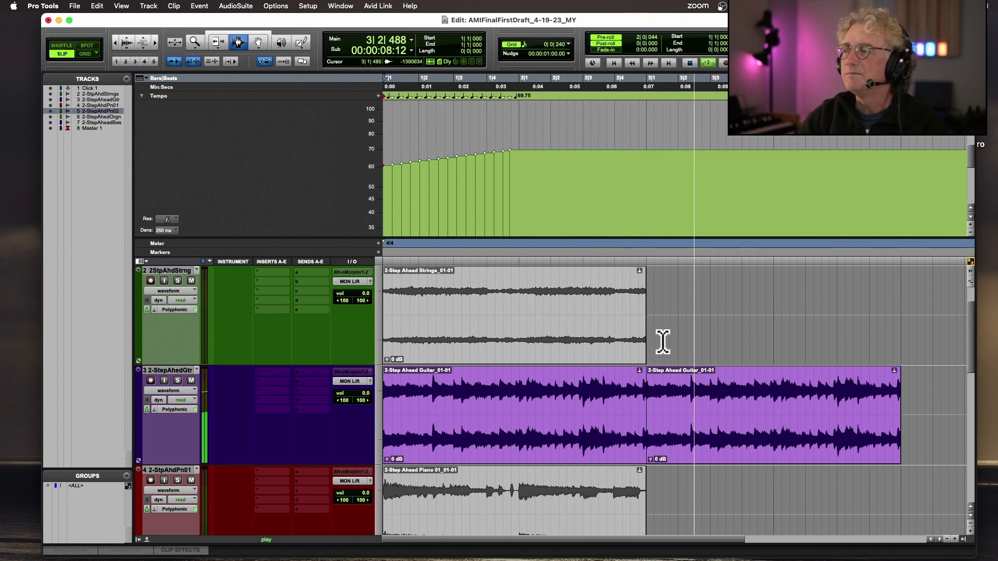
key("space")
Step: Play the opening of the first Guitar clip and split the clip just after its first strong hit, at about 1|2|596
key("super+]")
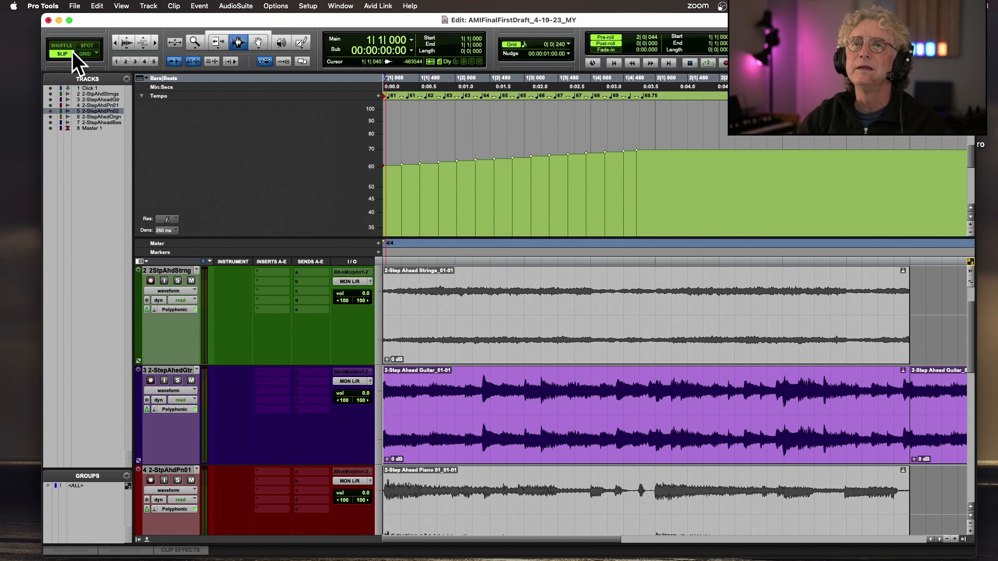
left_click(496, 413)
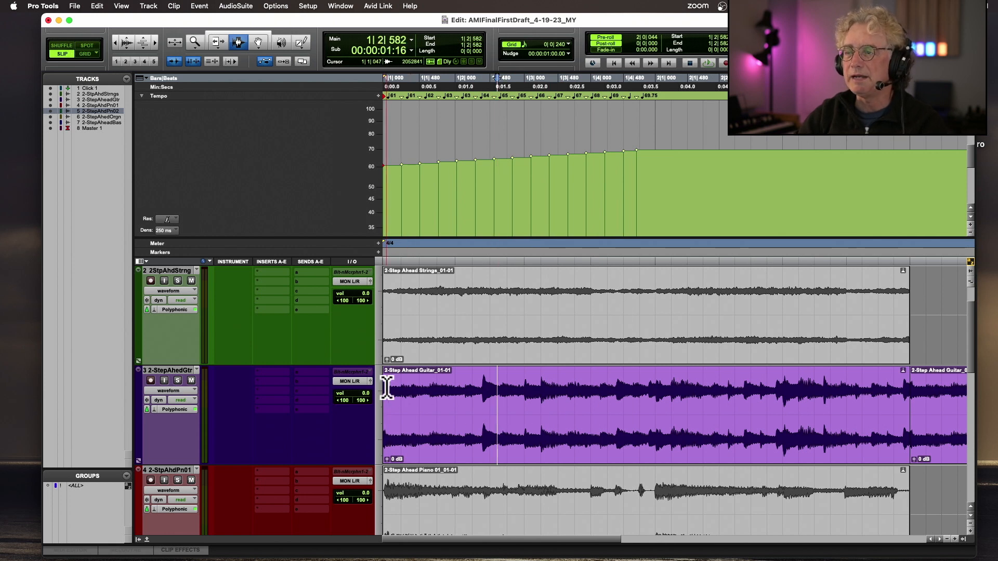
key("space")
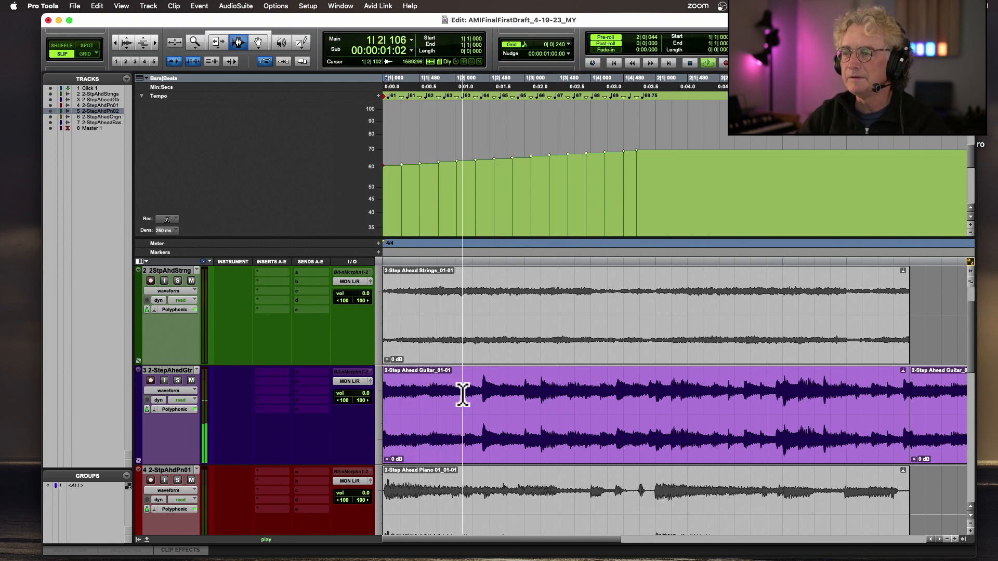
key("space")
left_click(498, 391)
key("super+e")
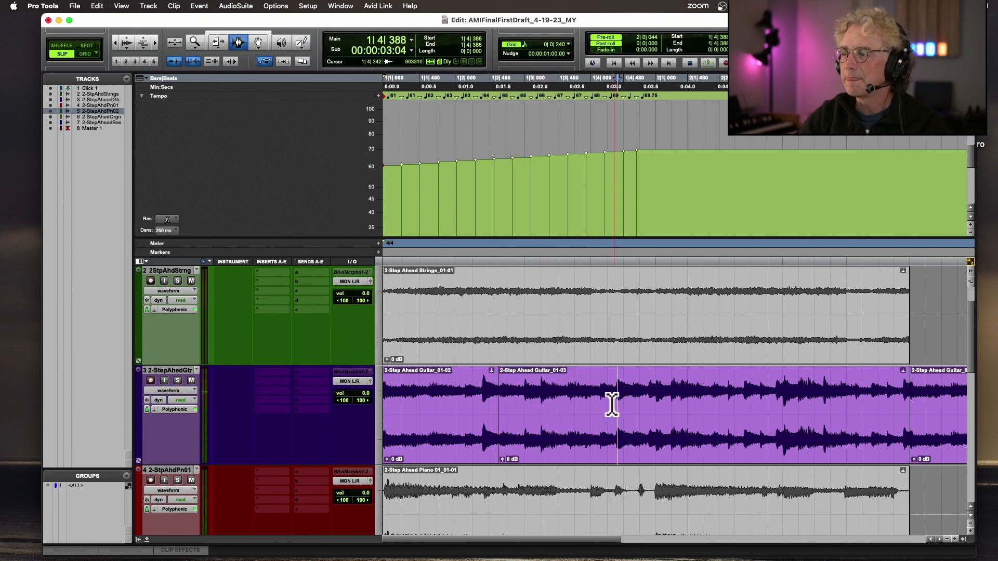
Step: Audition the Guitar part around beat 4 of bar 1 and the start of bar 2 to find the second cut point
key("space")
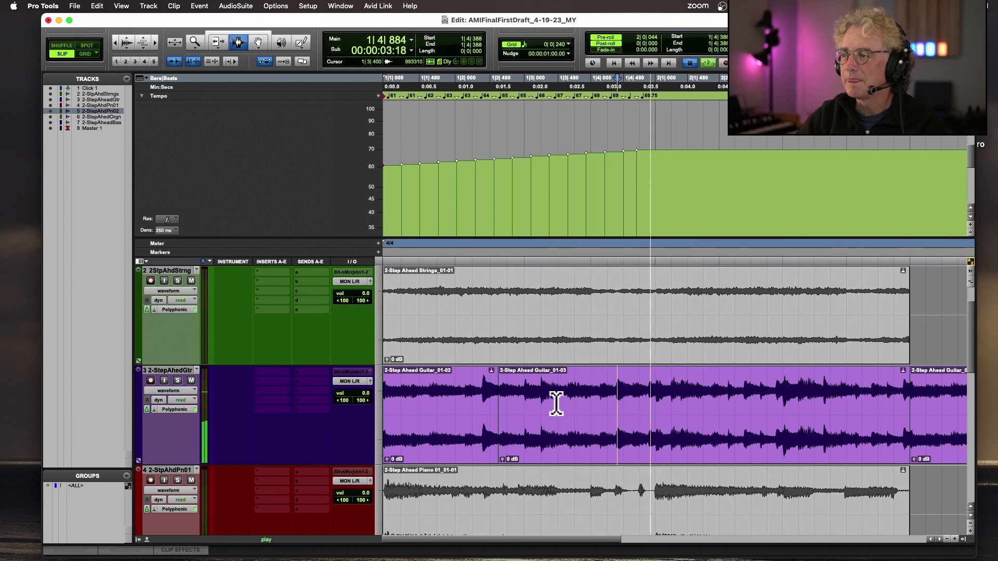
key("space")
left_click(632, 395)
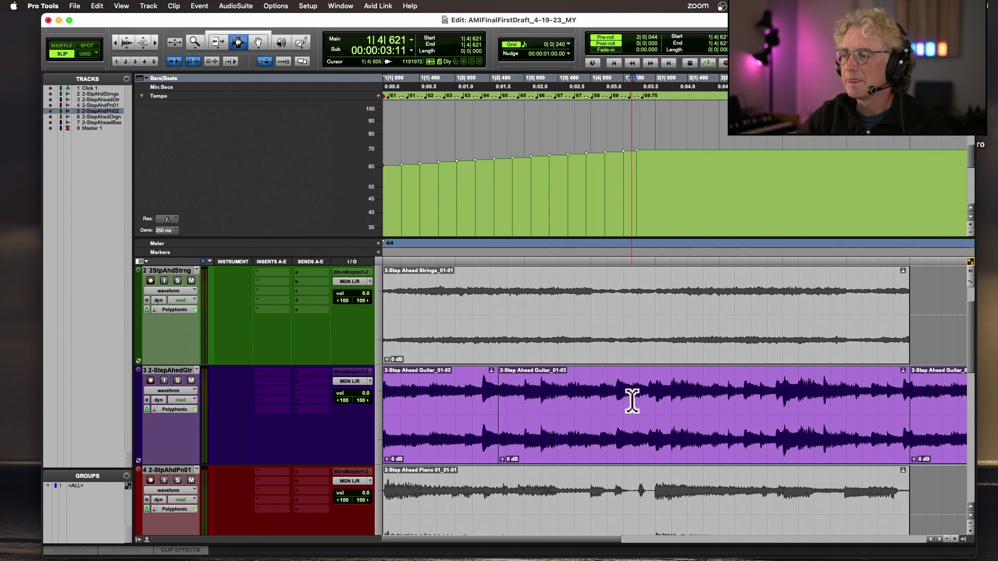
left_click(636, 396)
key("space")
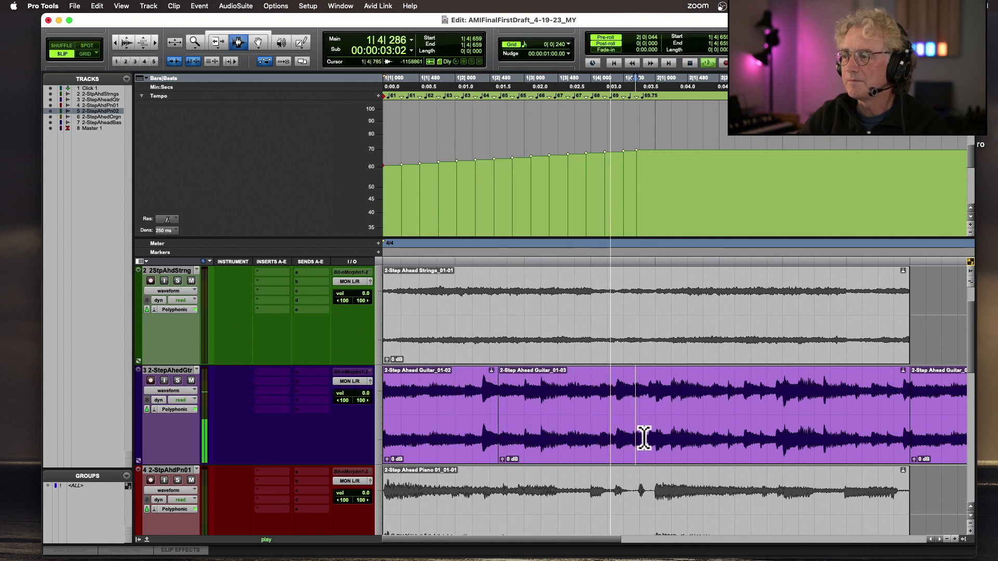
key("space")
key("space")
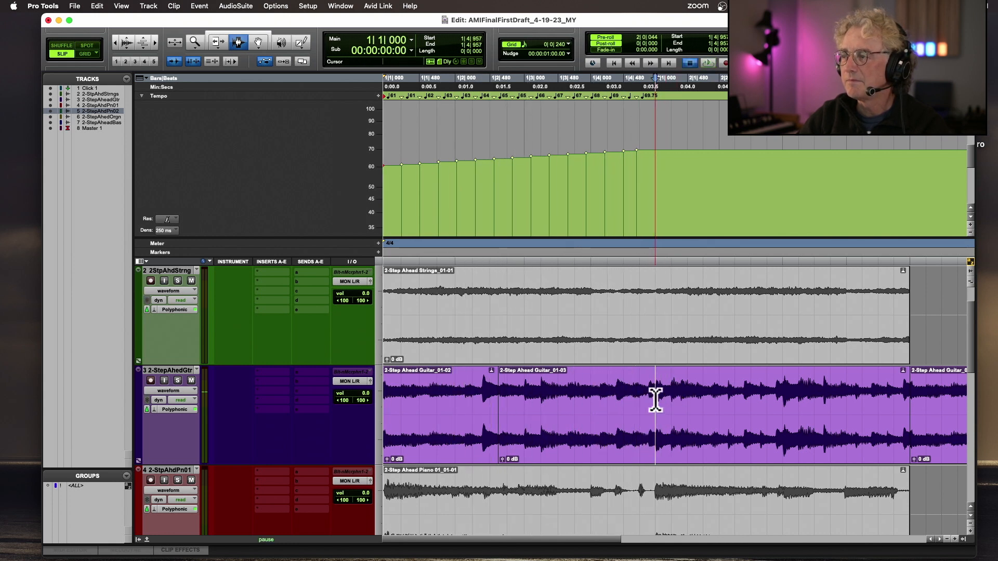
left_click(656, 400)
key("space")
key("space")
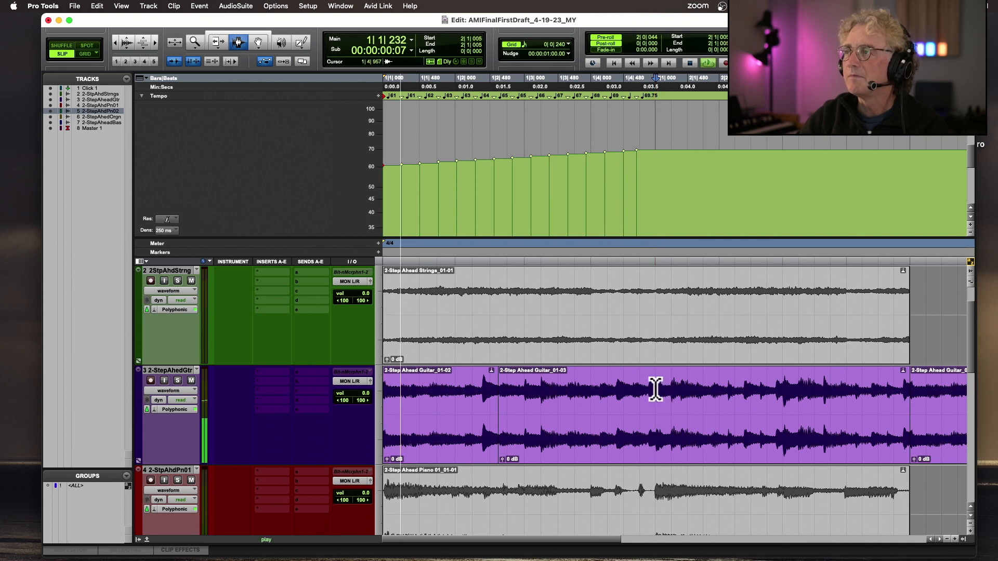
key("space")
left_click(654, 89)
key("space")
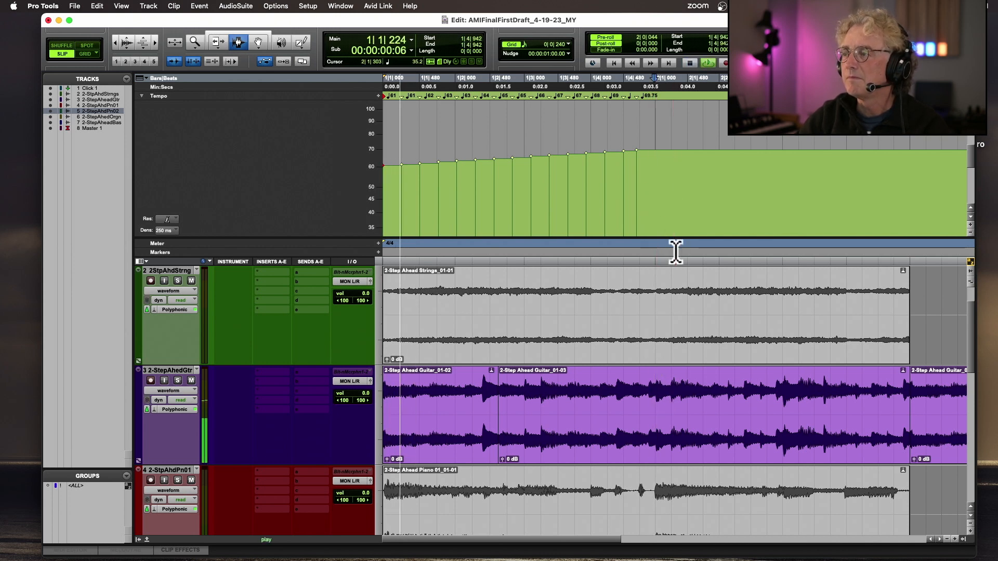
key("space")
Step: Reduce the pre-roll to zero and play the Guitar part from about 1|4|396
double_click(657, 119)
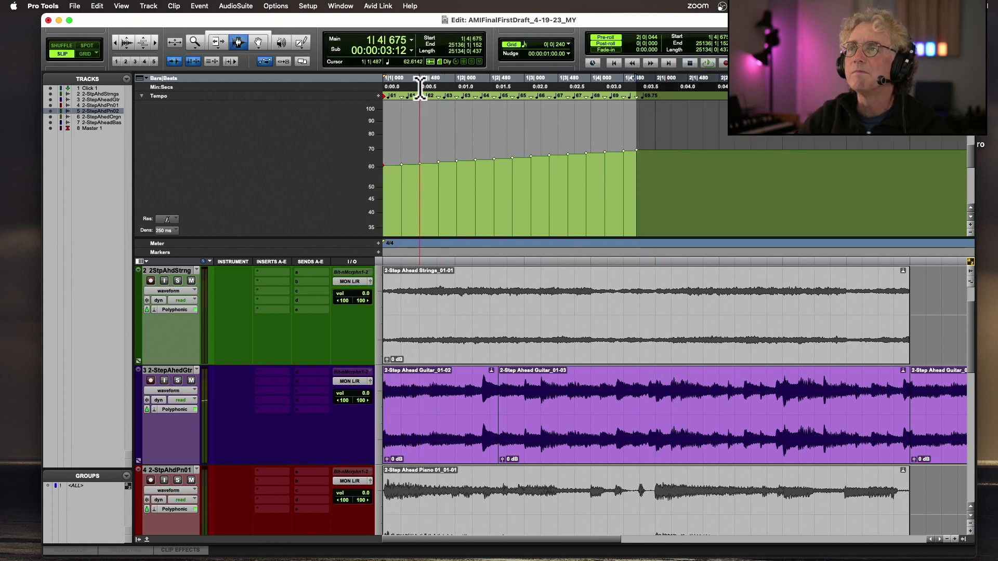
mouse_move(420, 87)
left_mouse_down()
mouse_move(400, 83)
mouse_move(436, 80)
mouse_move(405, 83)
left_mouse_up()
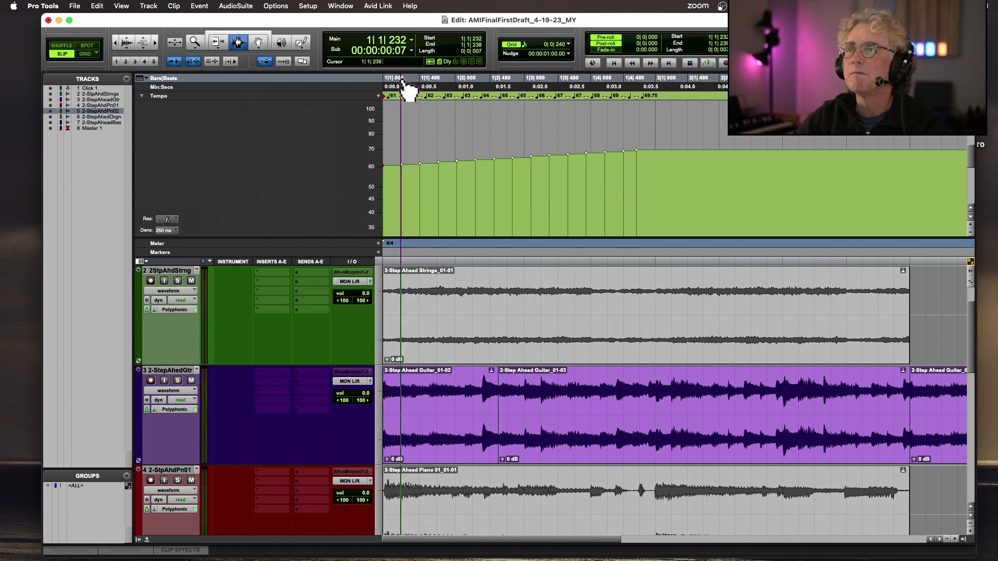
left_click(618, 93)
key("space")
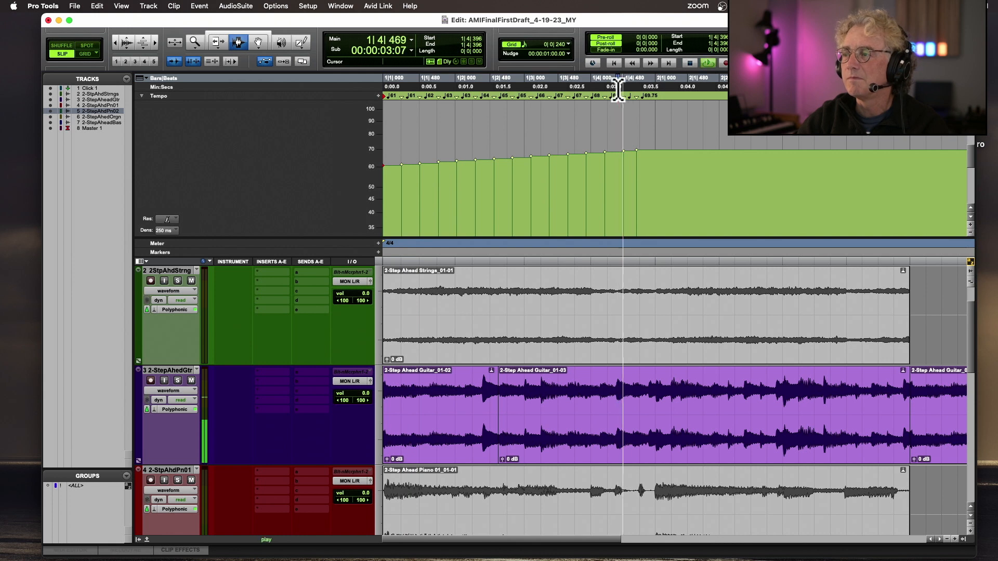
key("space")
Step: In Grid mode, split the Guitar clip at 2|1|000 and delete the piece between the two cuts
left_click(654, 375)
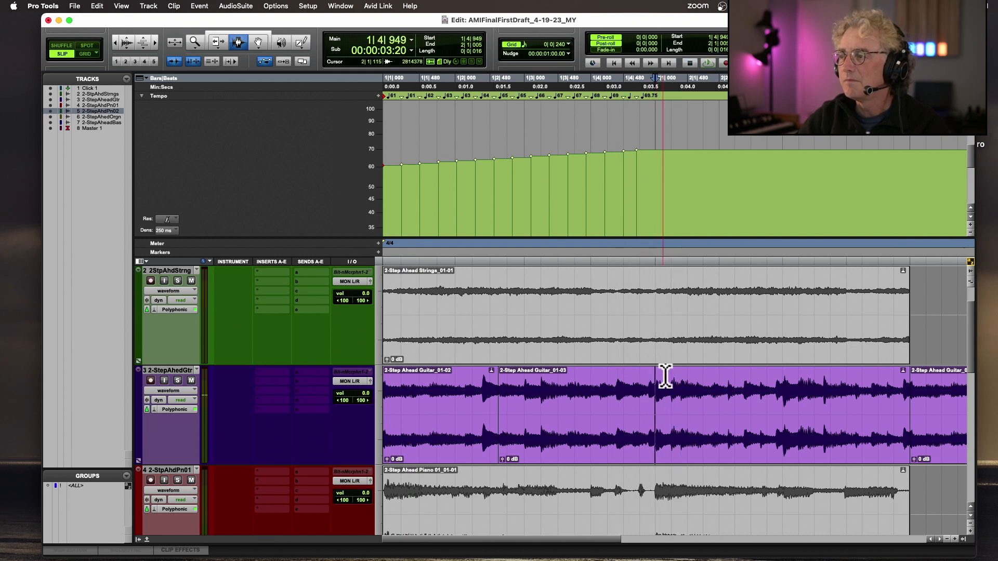
left_click_drag(665, 375, 647, 380)
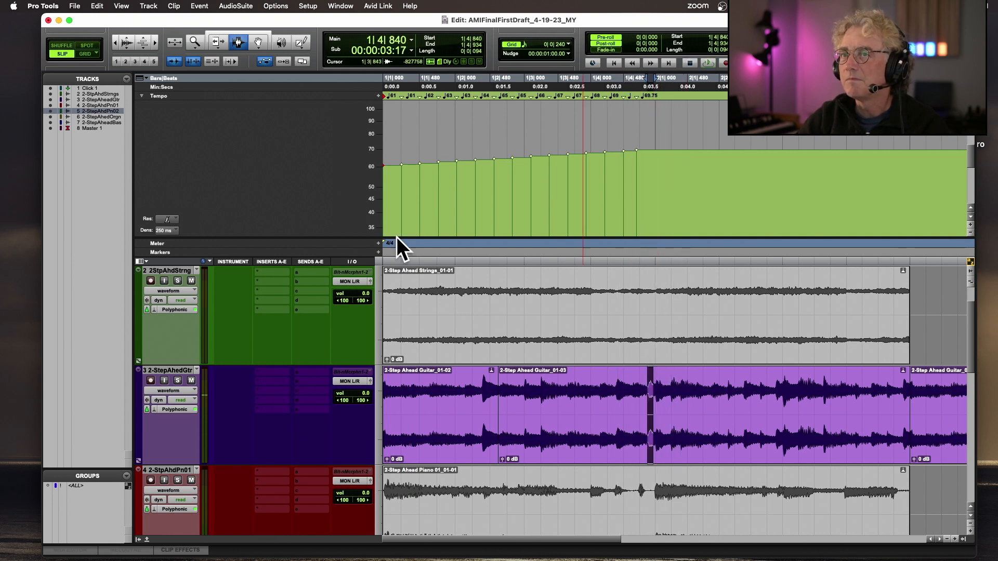
left_click(87, 52)
left_click(653, 372)
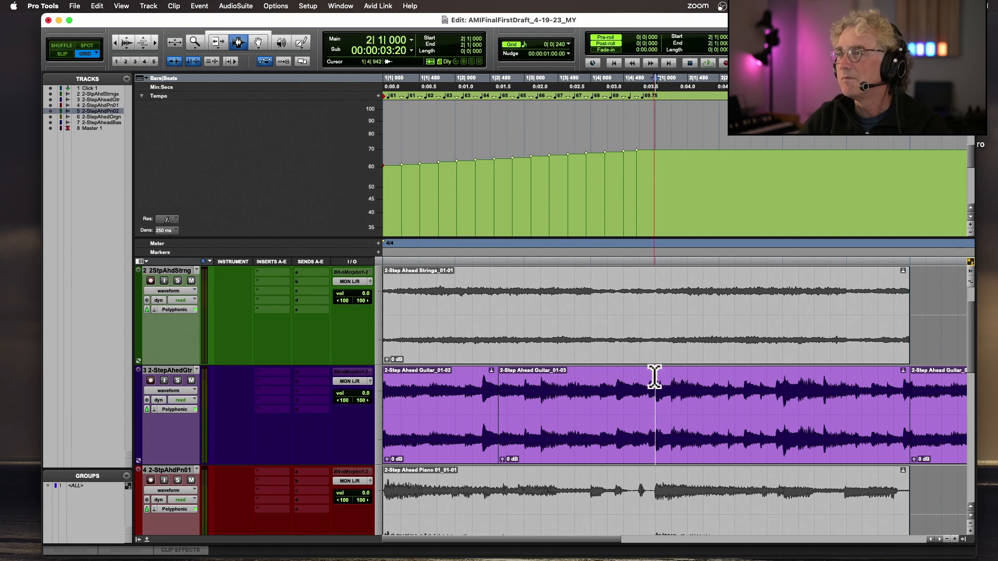
key("b")
double_click(632, 397)
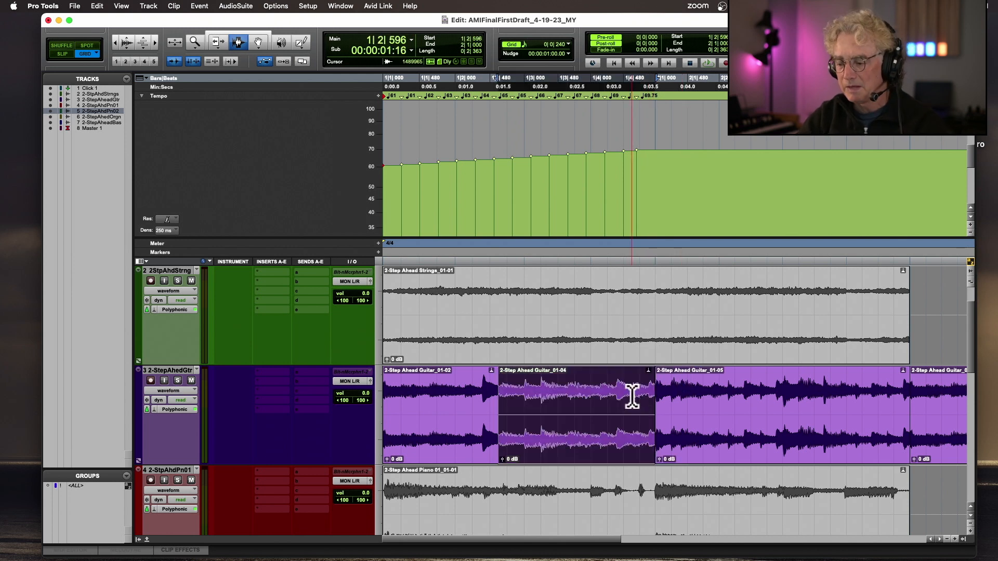
key("Delete")
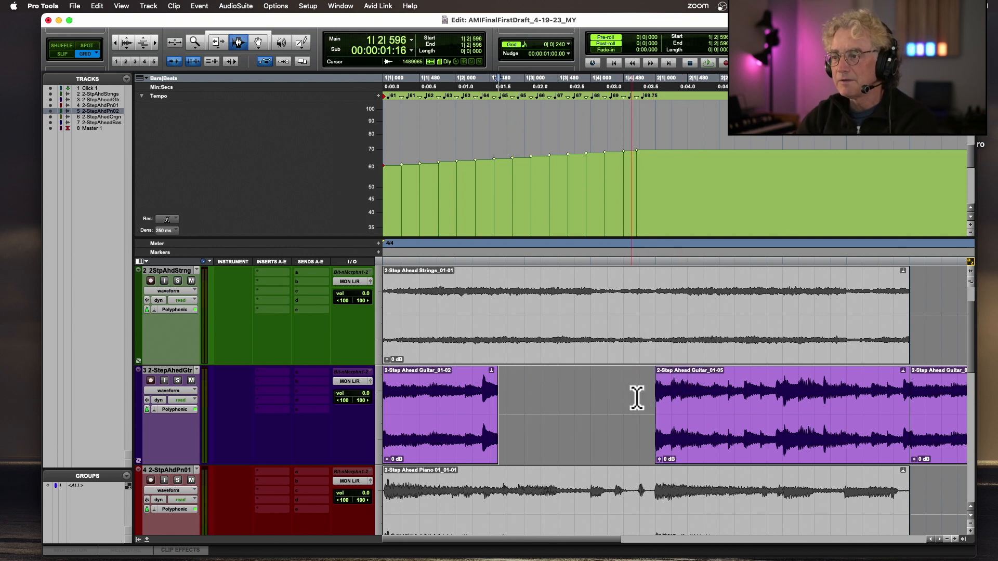
Step: Play the Guitar track from the start twice to check how the first piece ends at the gap
left_click(387, 404)
key("space")
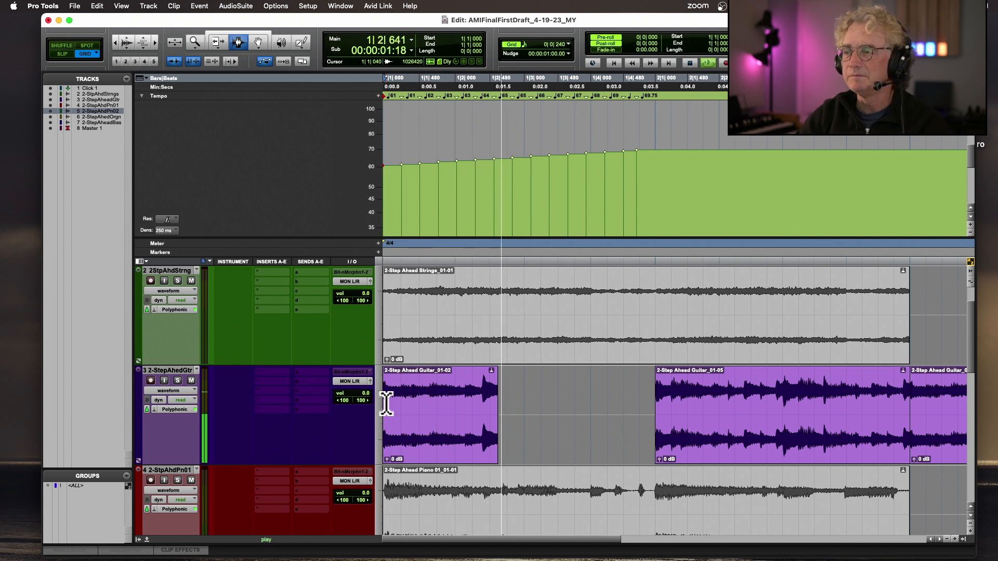
key("space")
key("space")
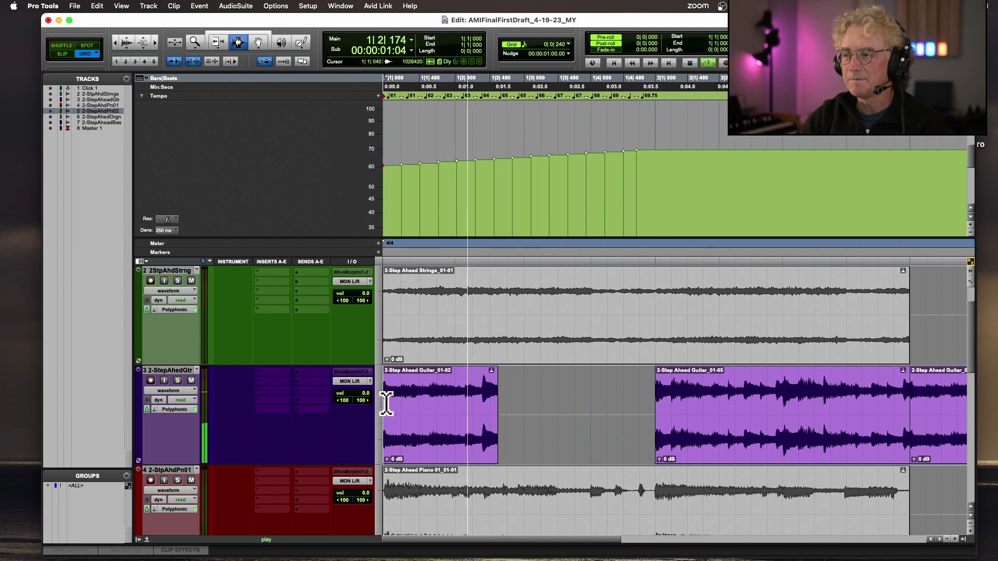
key("space")
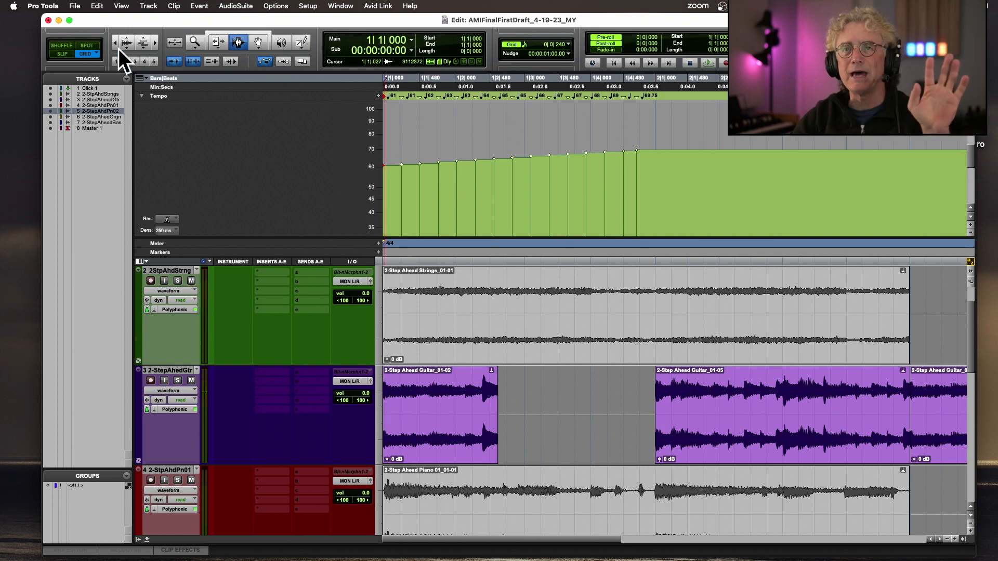
Step: In Slip mode, add a very short fade-out at the end of the first Guitar piece, starting at about 1|2|592
left_click(63, 53)
key("super+bracketright")
key("super+bracketright")
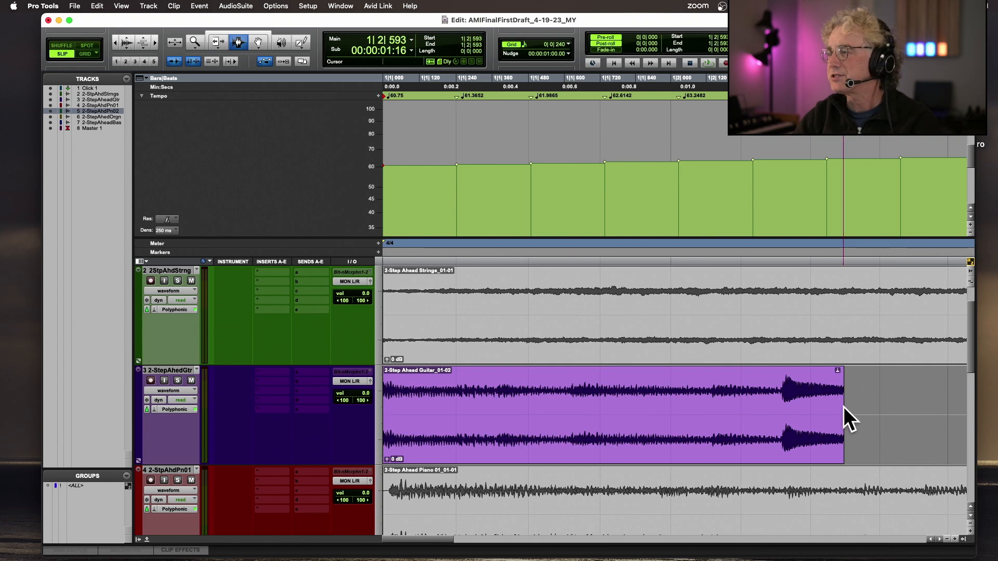
key("super+bracketright")
key("super+bracketright")
key("super+bracketright")
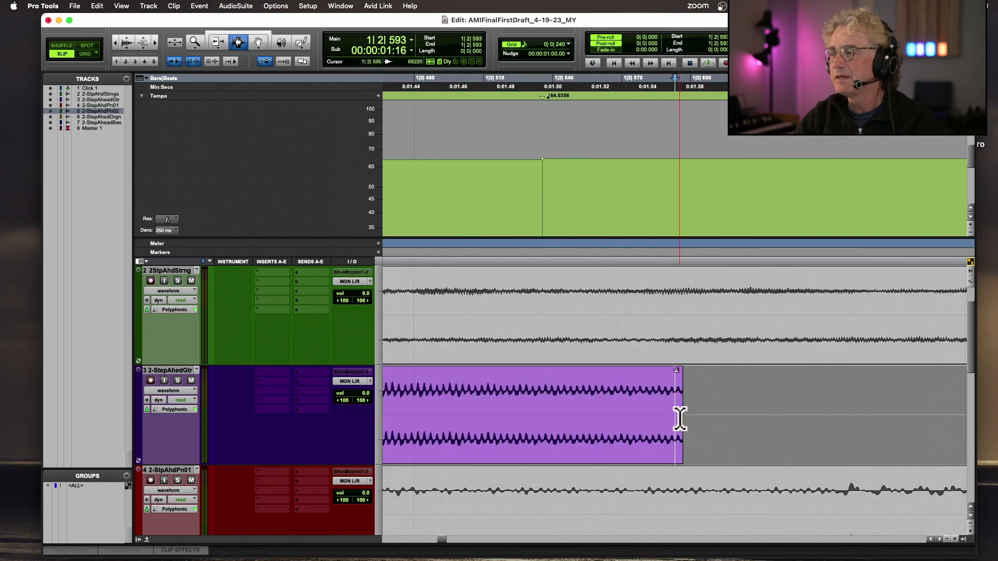
left_click_drag(673, 417, 702, 418)
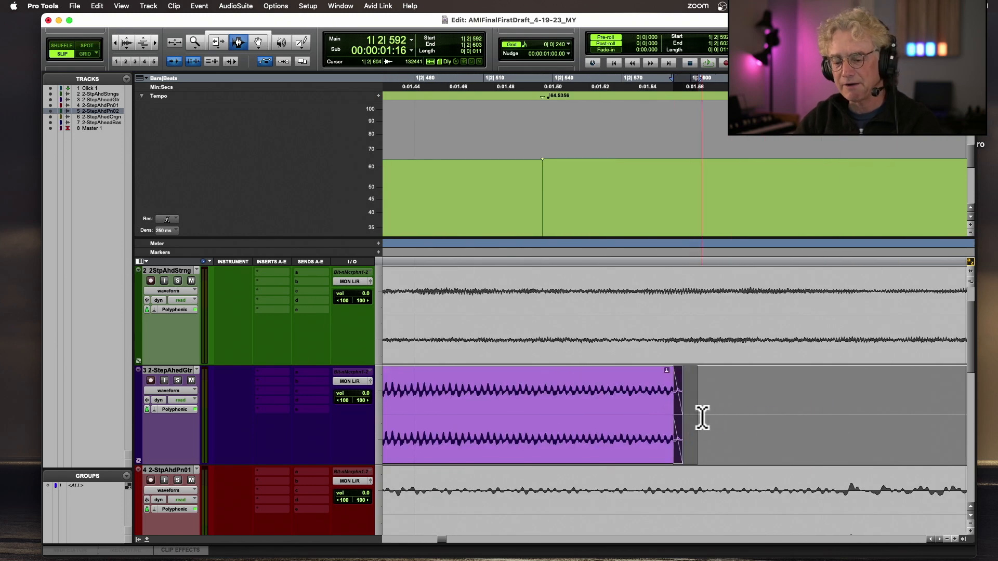
key("super+bracketleft")
key("super+bracketleft")
key("super+bracketleft")
key("super+bracketleft")
key("super+bracketleft")
key("super+bracketleft")
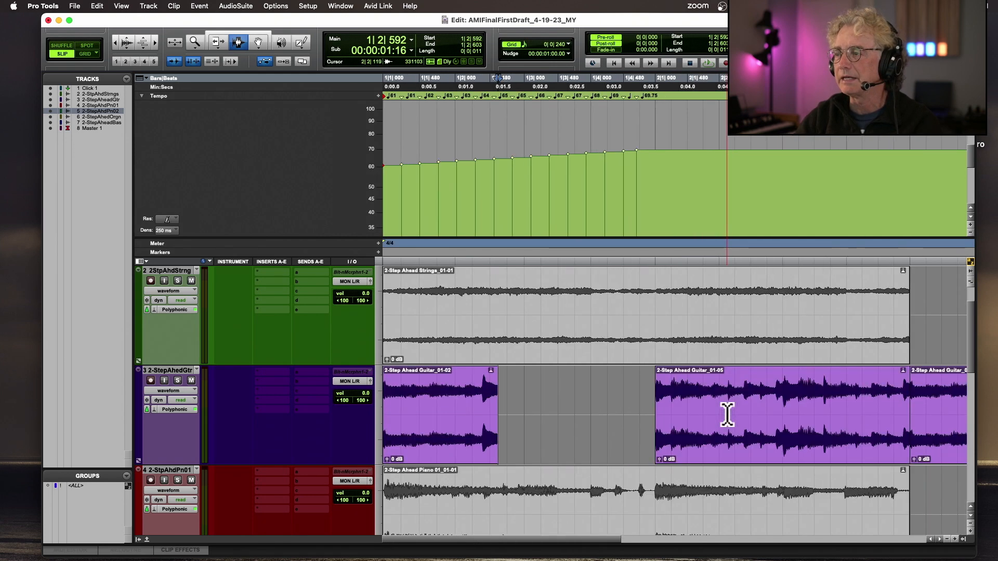
Step: Collapse the tempo graph and create two stereo Aux Input tracks directly below the Bass track
scroll(464, 389, "down", 5)
scroll(464, 389, "down", 4)
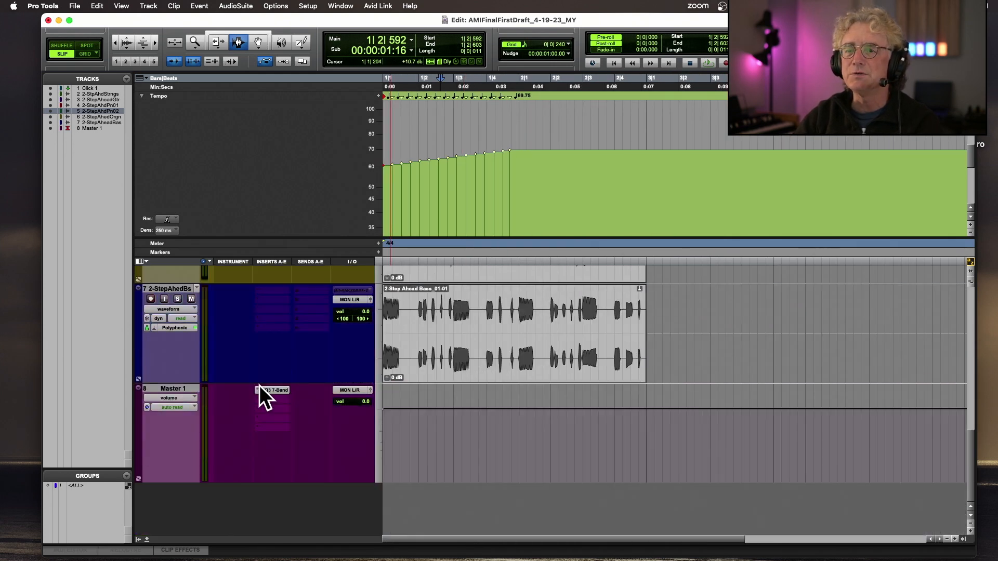
left_click(179, 289)
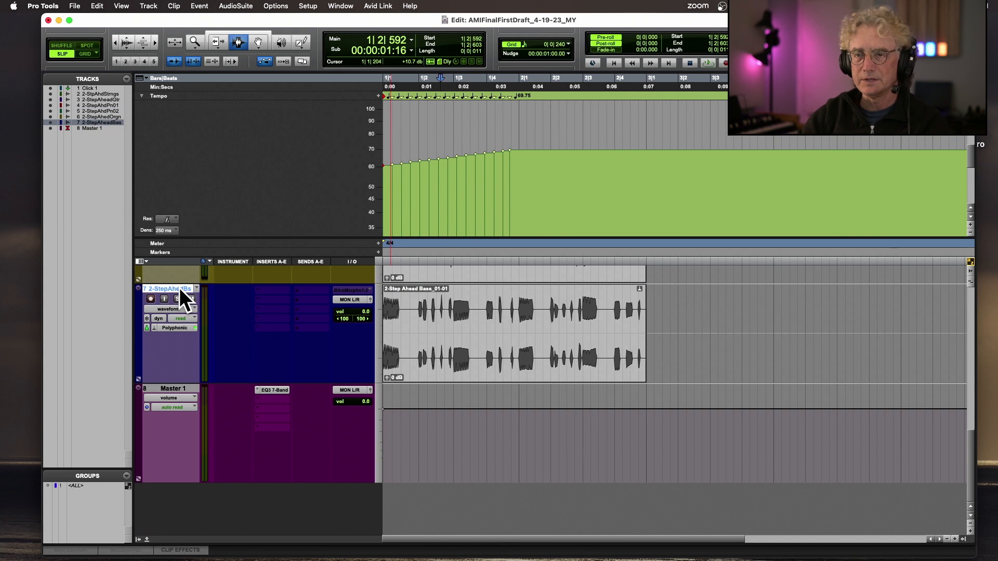
left_click(142, 95)
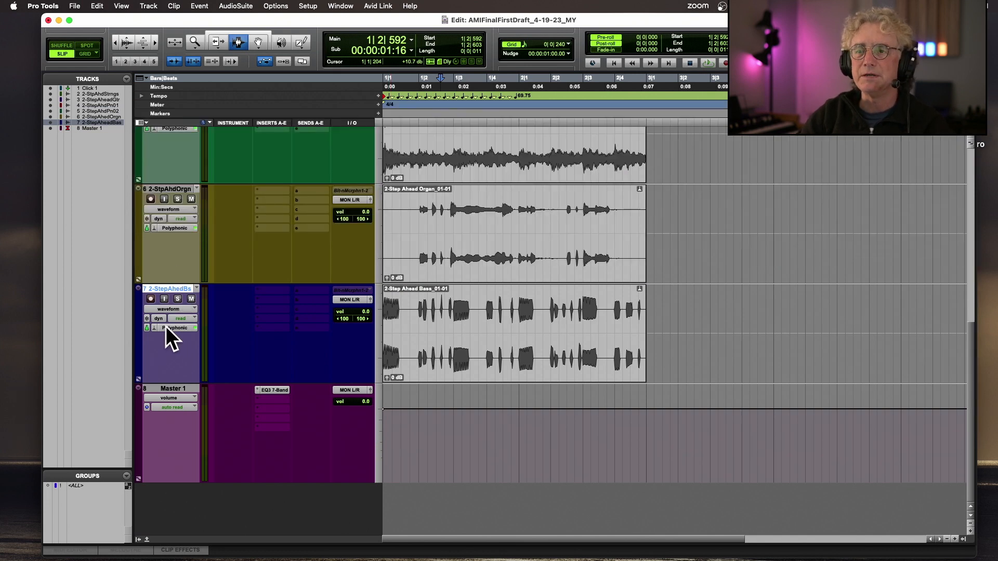
key("super+shift+n")
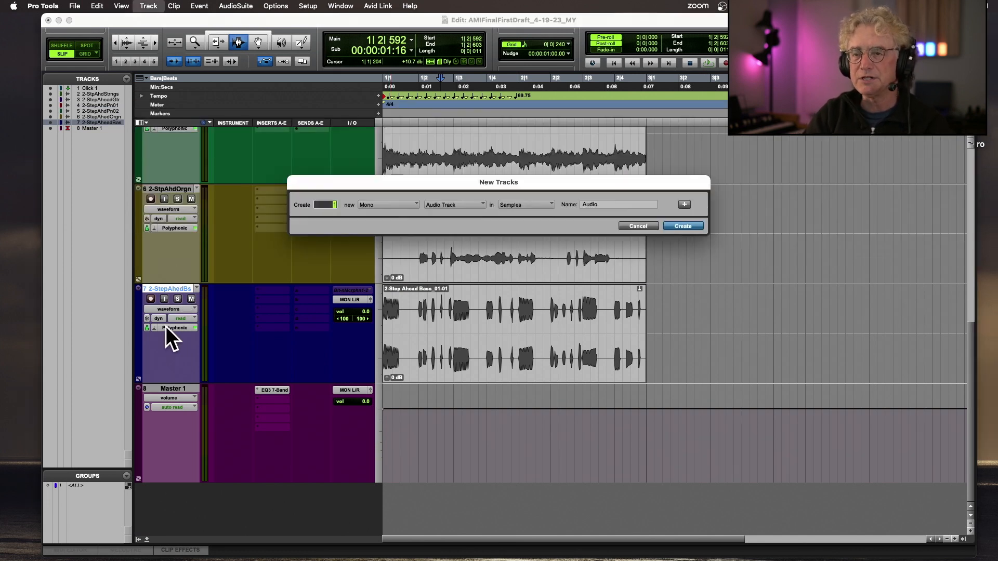
left_click(389, 205)
left_click(388, 214)
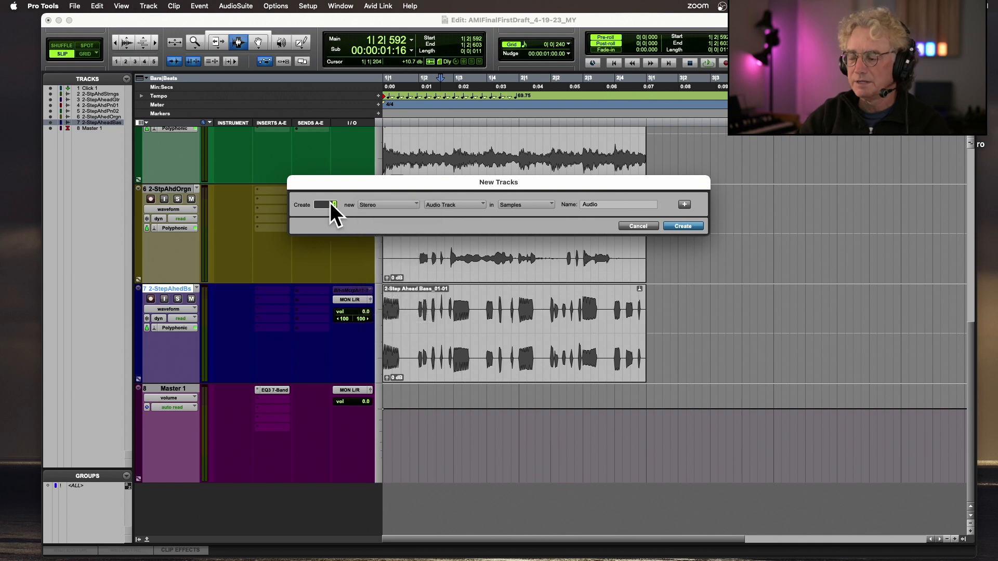
left_click(444, 204)
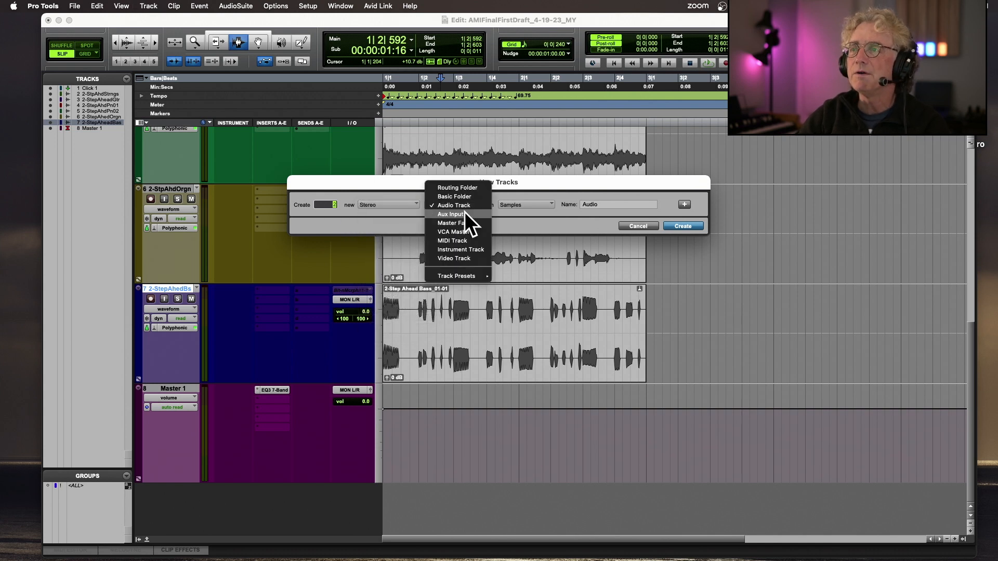
left_click(465, 213)
left_click(673, 226)
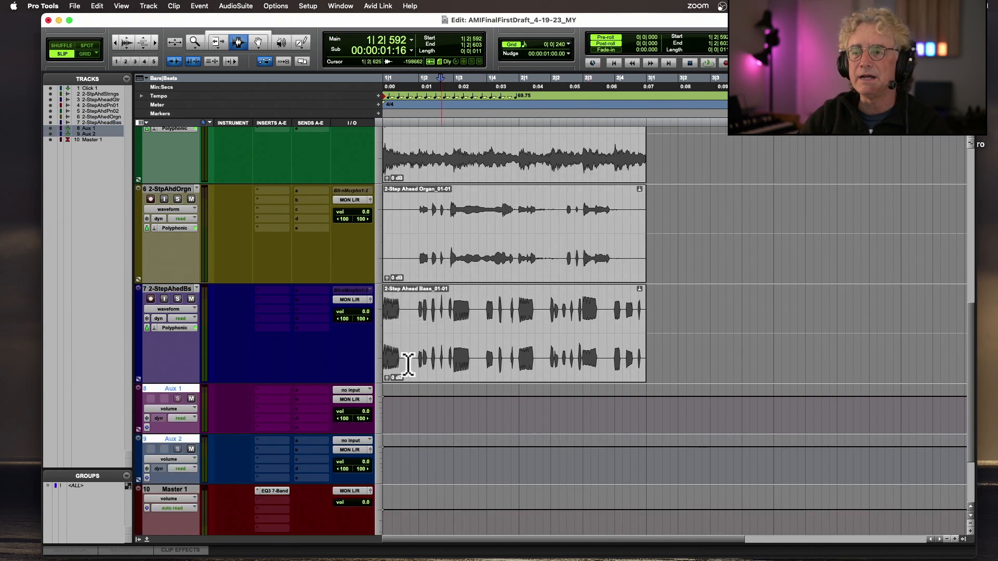
Step: Color both new aux tracks light blue
double_click(136, 407)
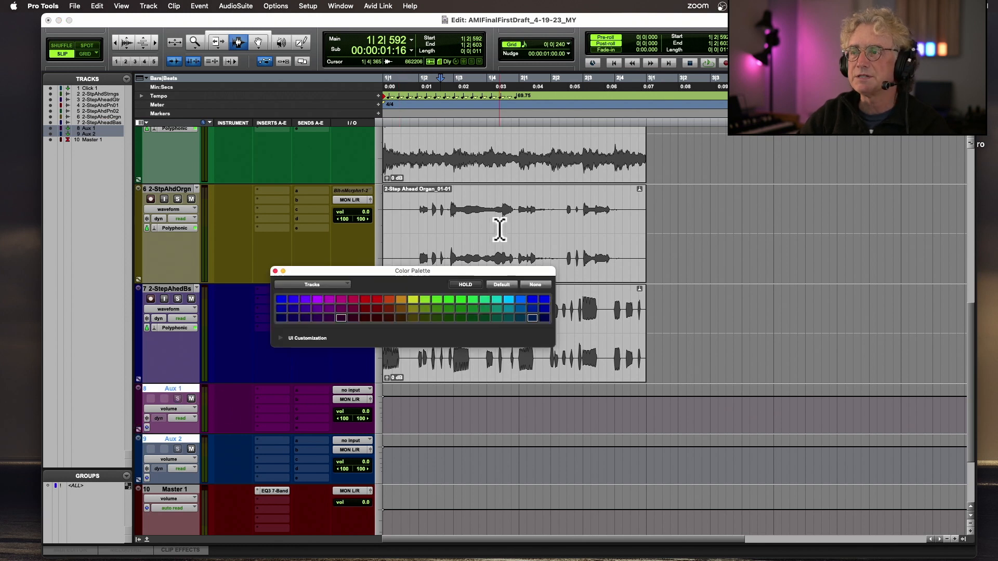
left_click(508, 299)
left_click(276, 271)
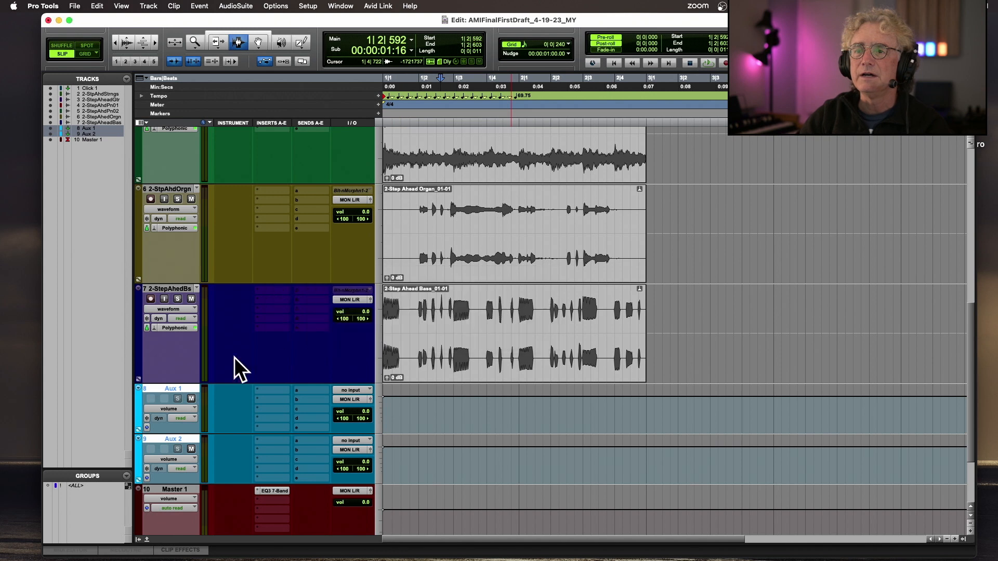
Step: Rename the first aux track Reverb and the second one Delay
double_click(176, 388)
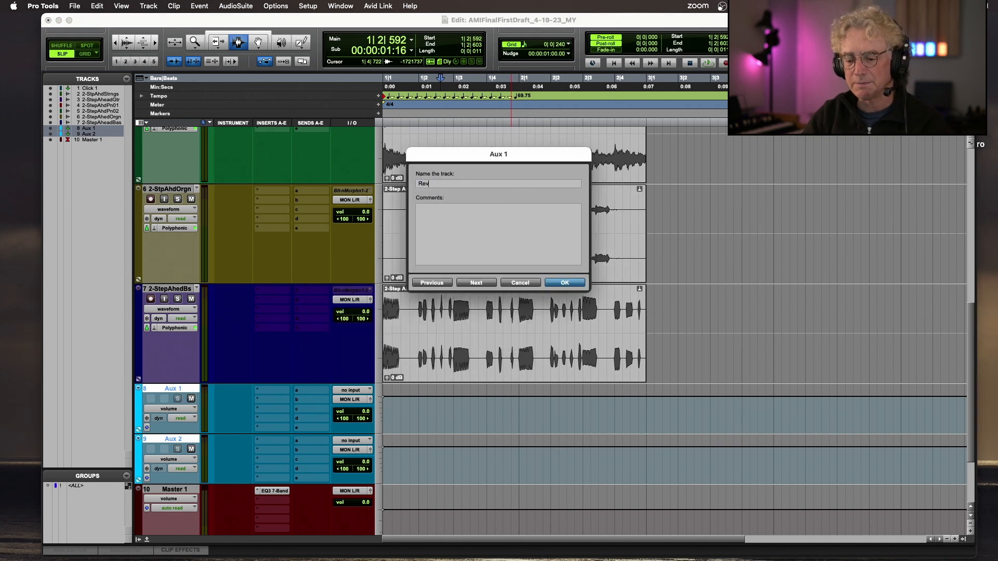
type("Reverb")
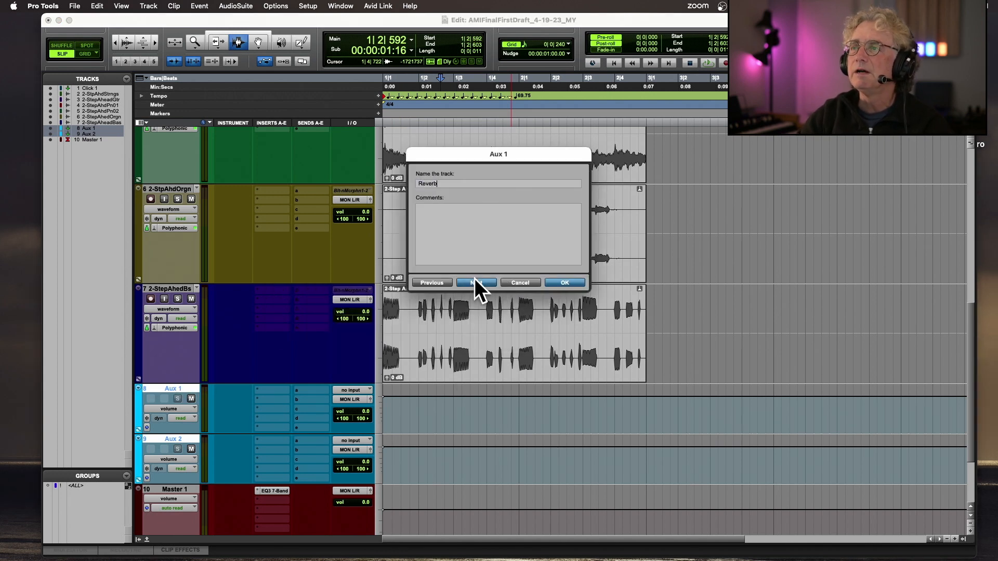
left_click(475, 281)
type("Delkay")
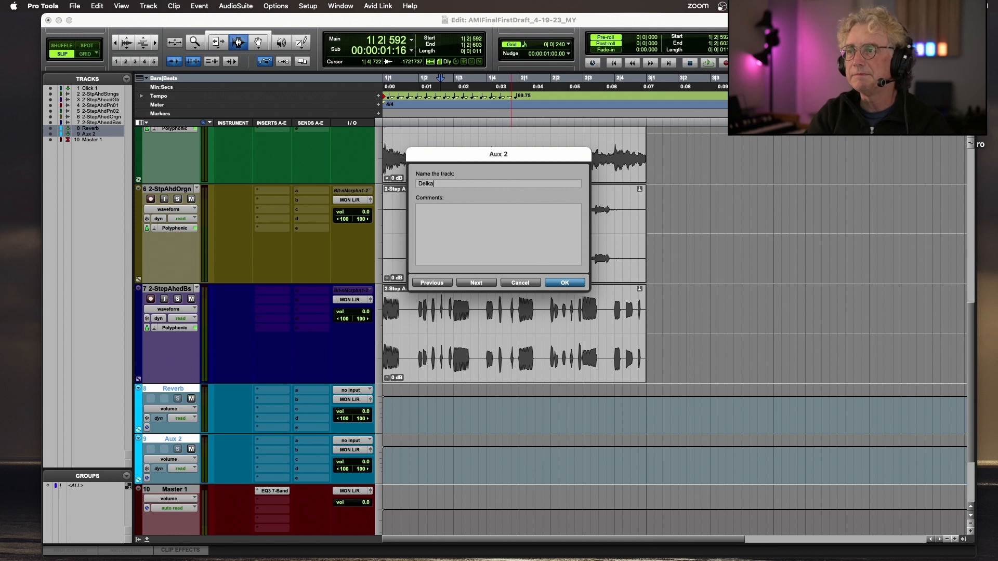
key("Return")
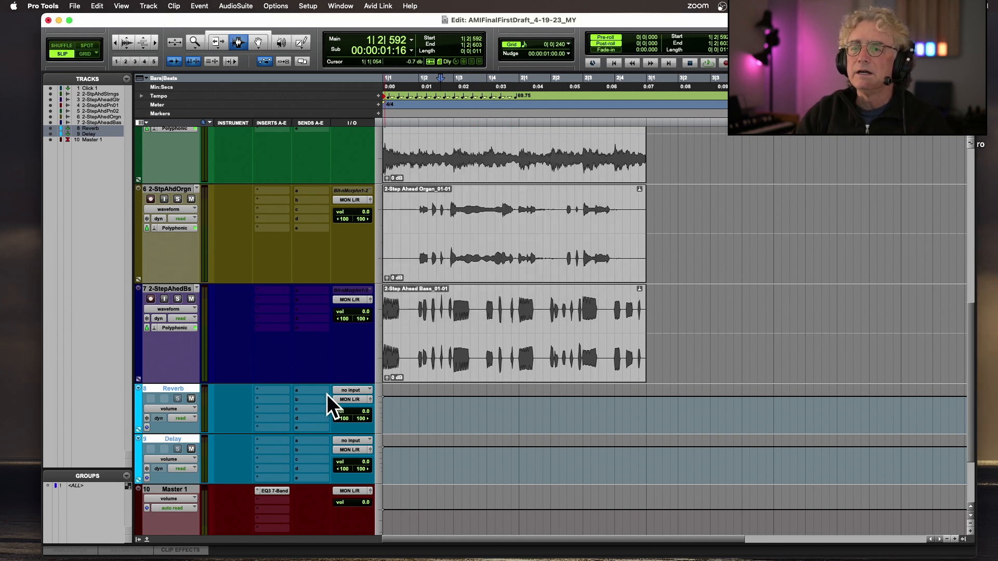
Step: Insert the multichannel D-Verb (stereo) plug-in in the first insert slot of the Reverb track
left_click(273, 391)
mouse_move(274, 391)
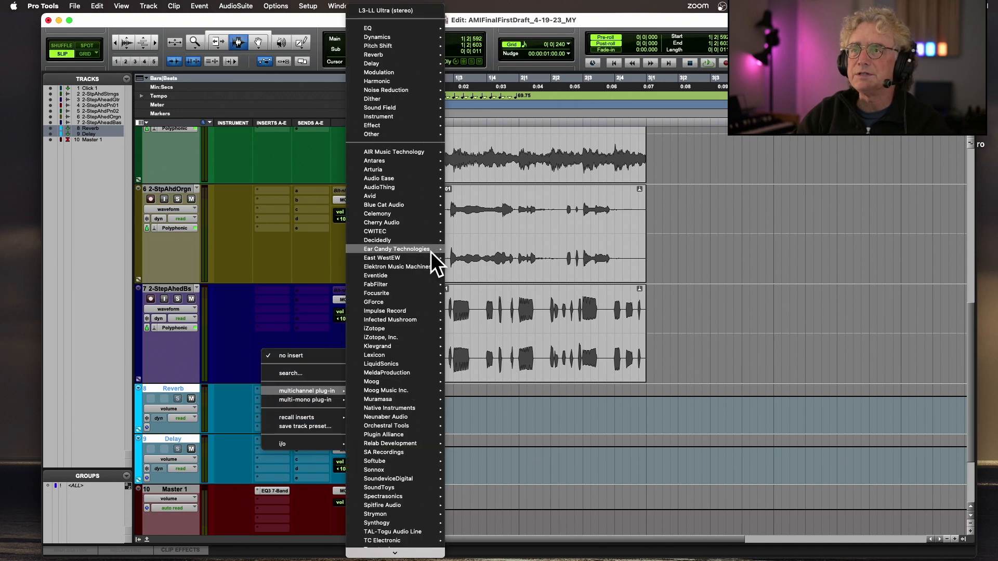
mouse_move(427, 56)
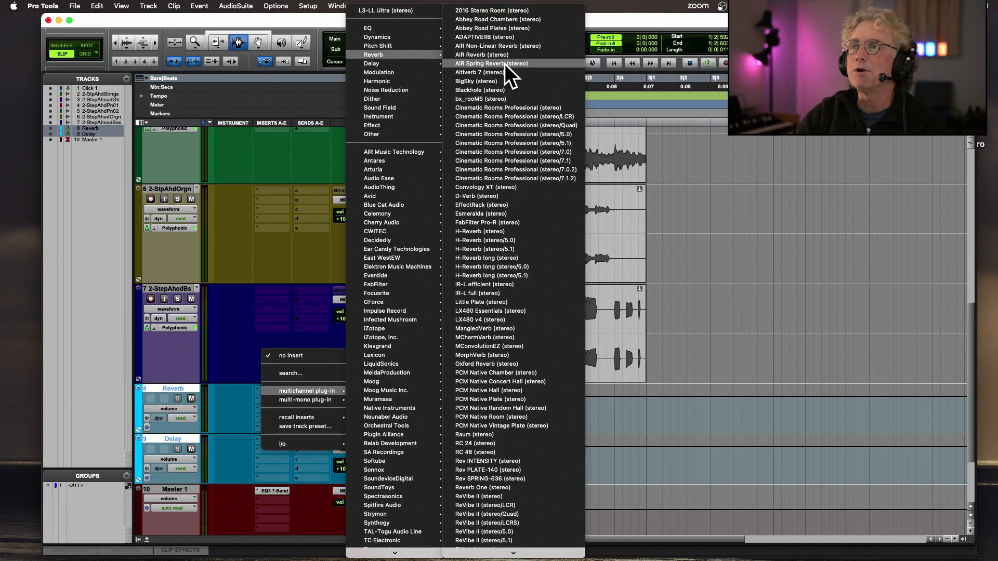
left_click(514, 196)
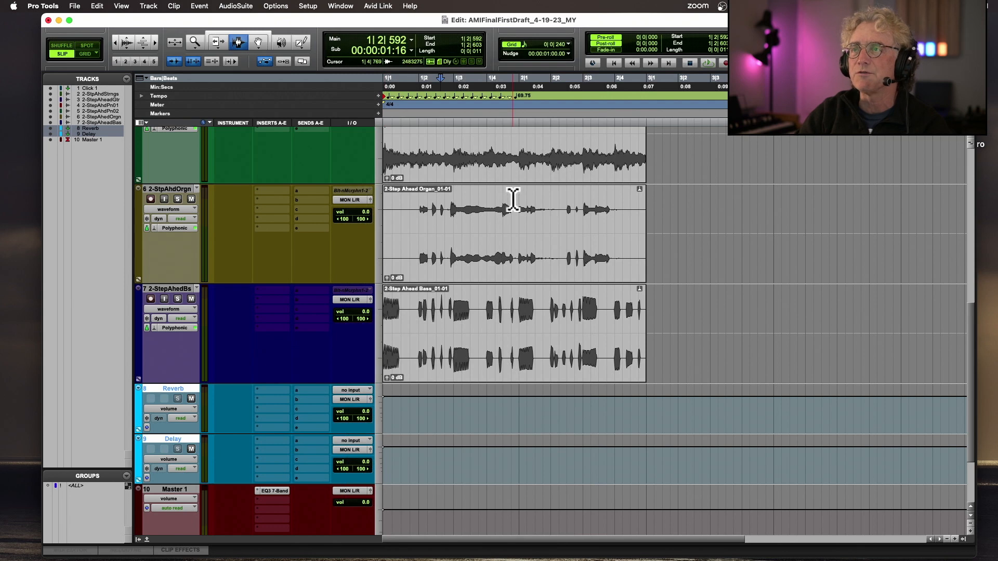
Step: Insert the multichannel ModDelay 3 plug-in on the Delay track and close the plug-in window
left_click(258, 439)
mouse_move(289, 441)
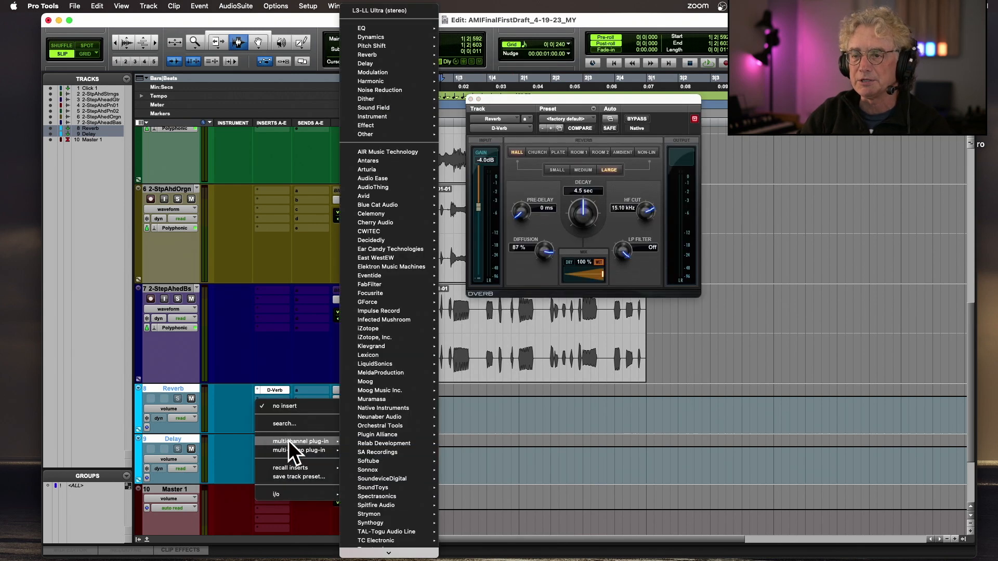
mouse_move(390, 55)
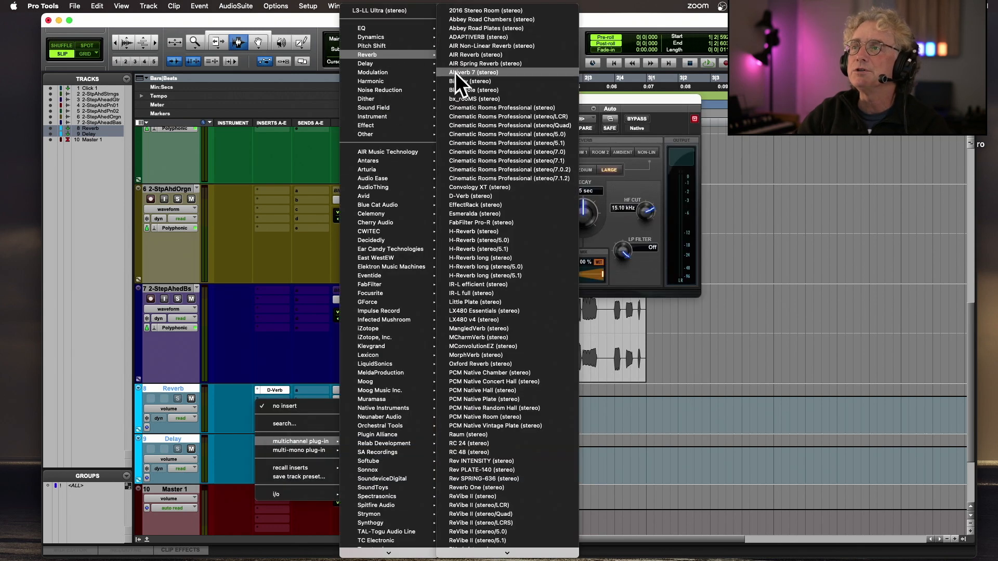
left_click(494, 307)
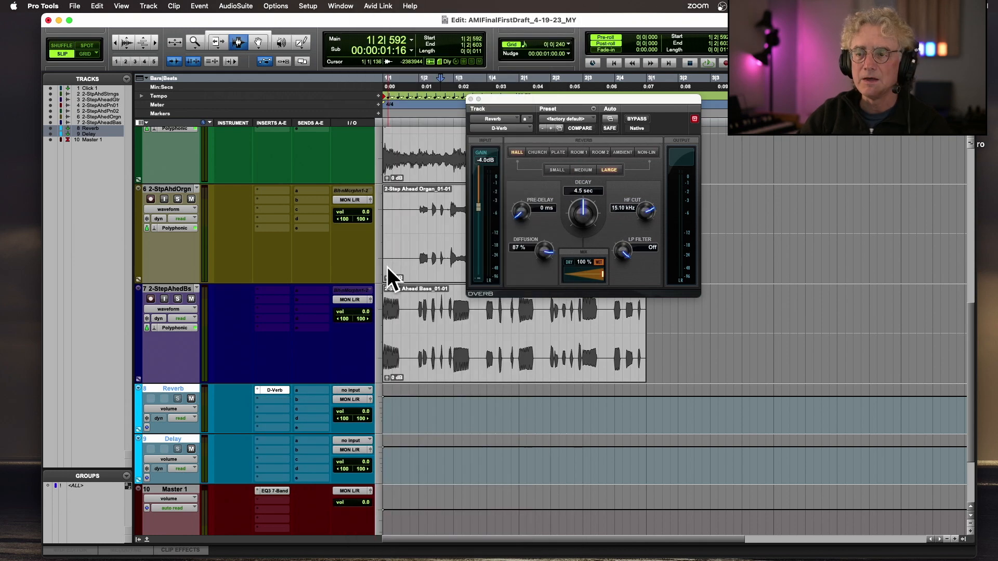
left_click(471, 99)
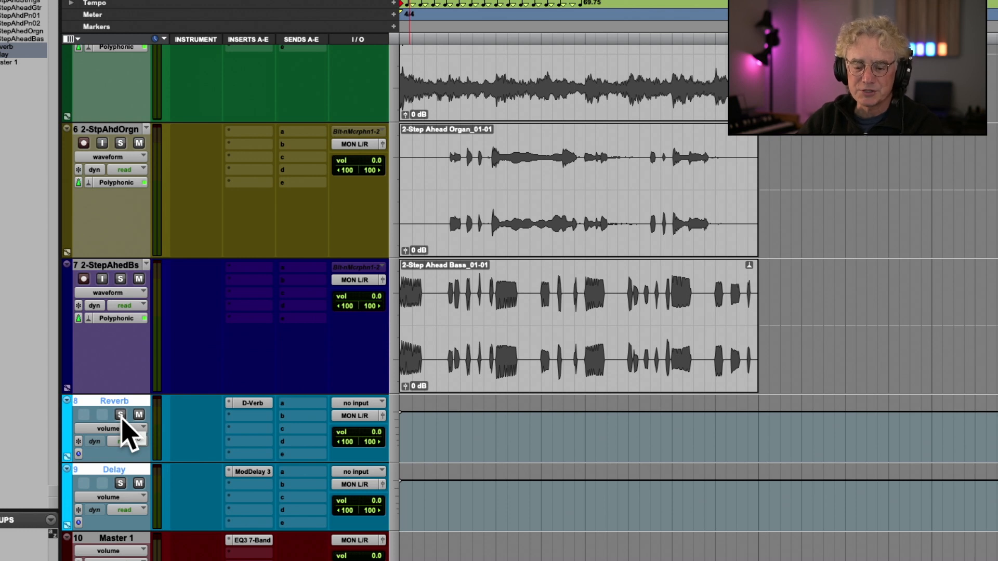
Step: Solo-safe the Reverb and Delay tracks, and set their inputs to Bus 1-2 and Bus 3-4 respectively
left_click(120, 416, "super")
left_click(121, 480, "super")
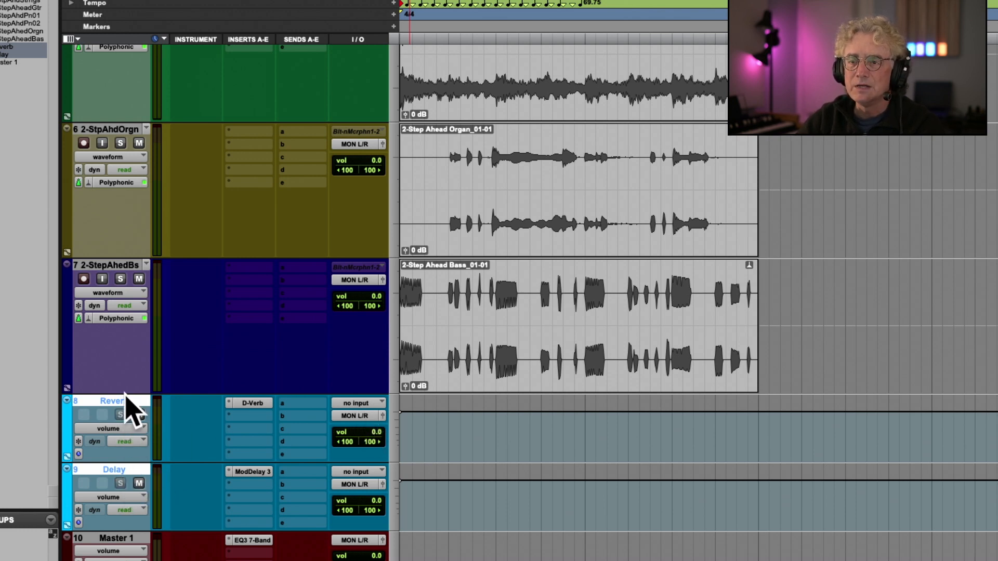
left_click(364, 404)
mouse_move(364, 416)
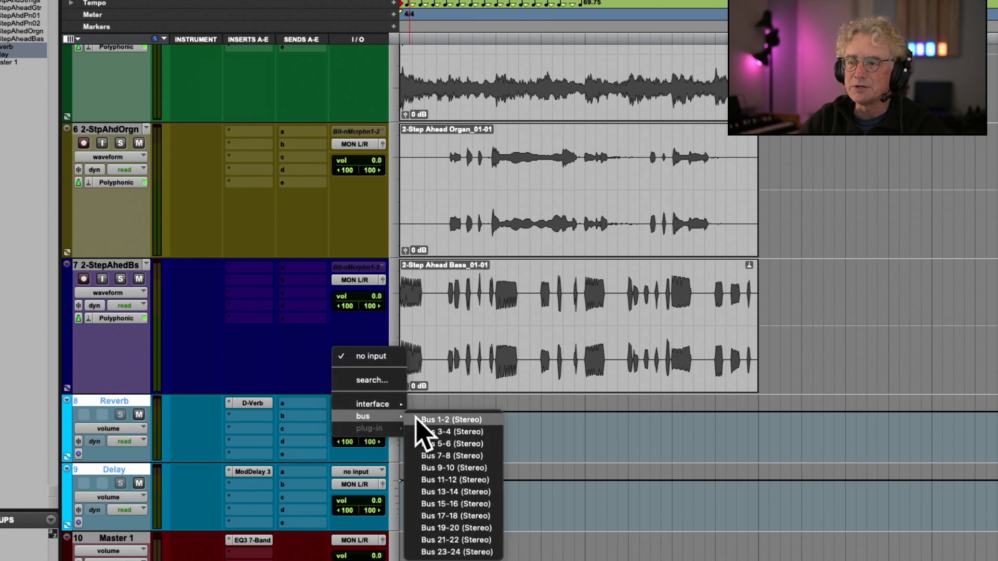
left_click(442, 420)
left_click(357, 472)
mouse_move(384, 485)
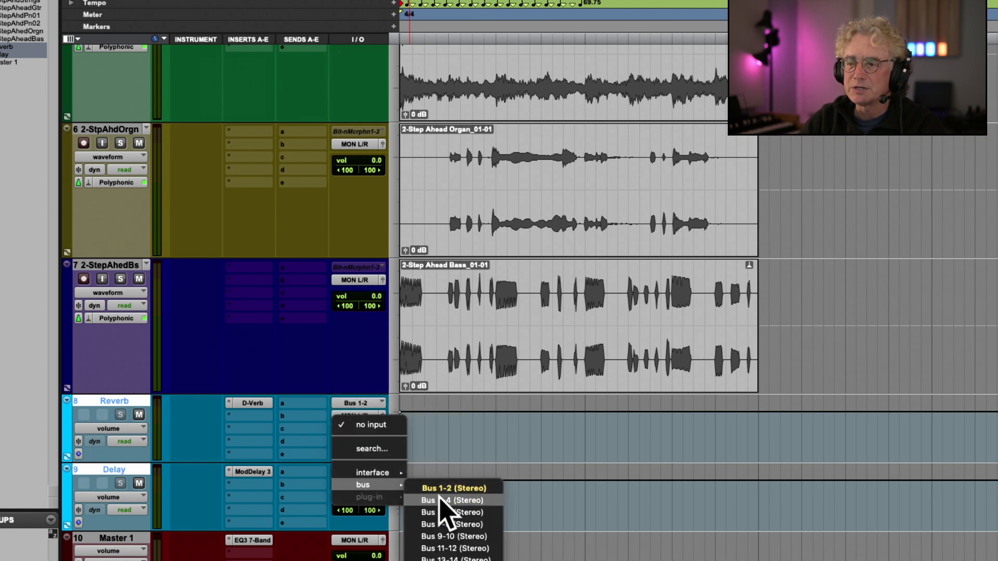
left_click(451, 500)
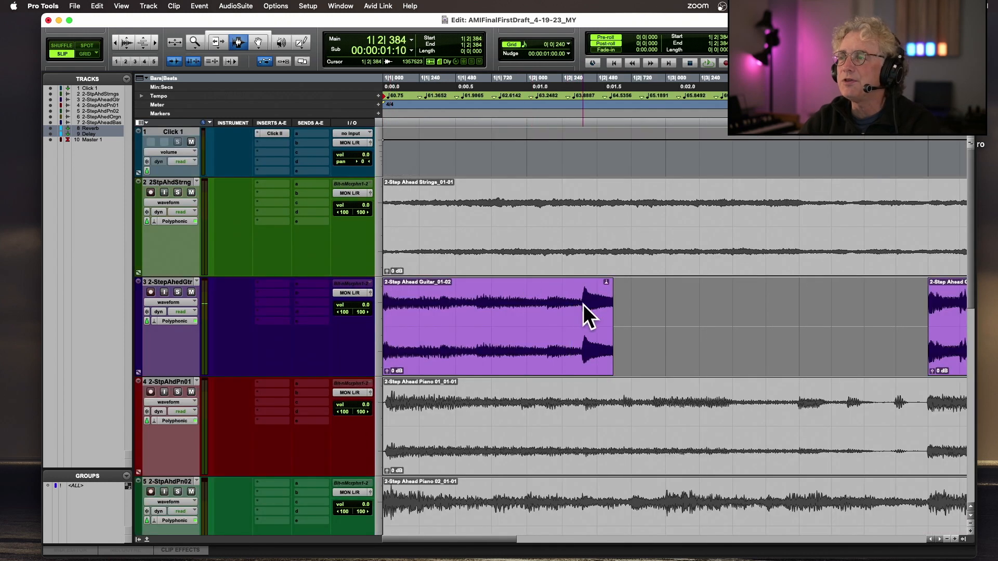
Step: Select the Guitar track from 1|2|384 to about 1|4|914, across the gap, and play the selection
left_click_drag(583, 305, 652, 313)
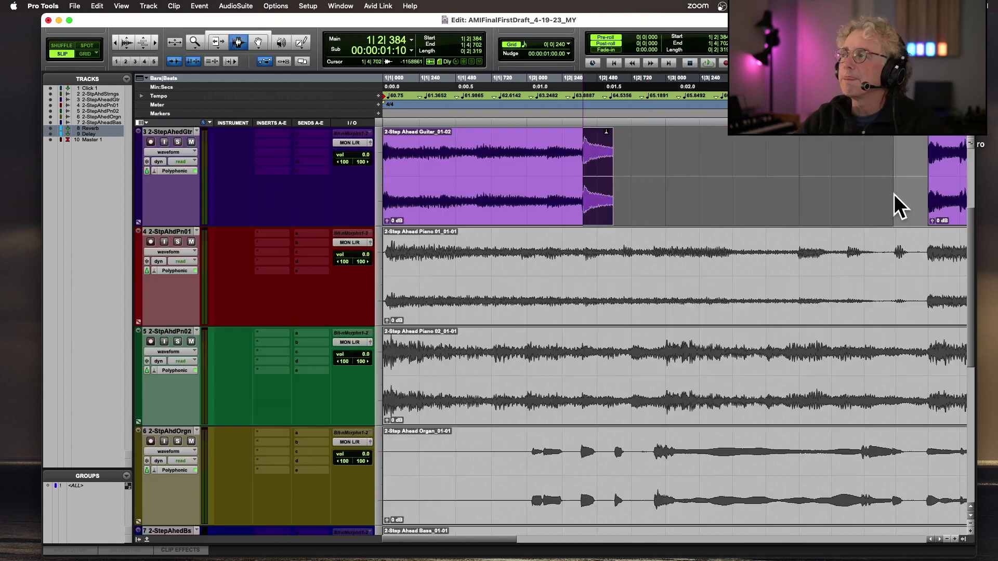
left_click_drag(894, 194, 919, 195)
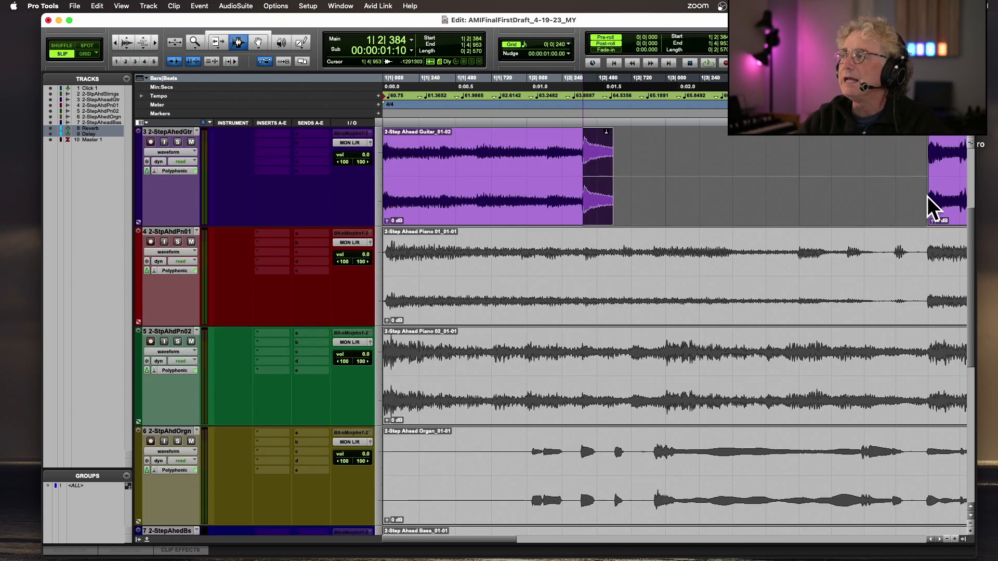
key("space")
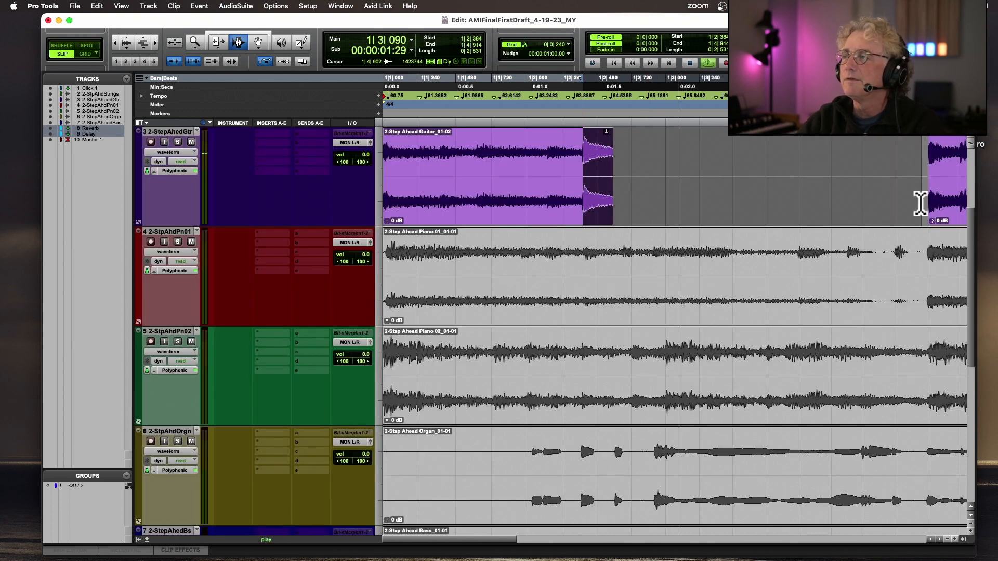
key("space")
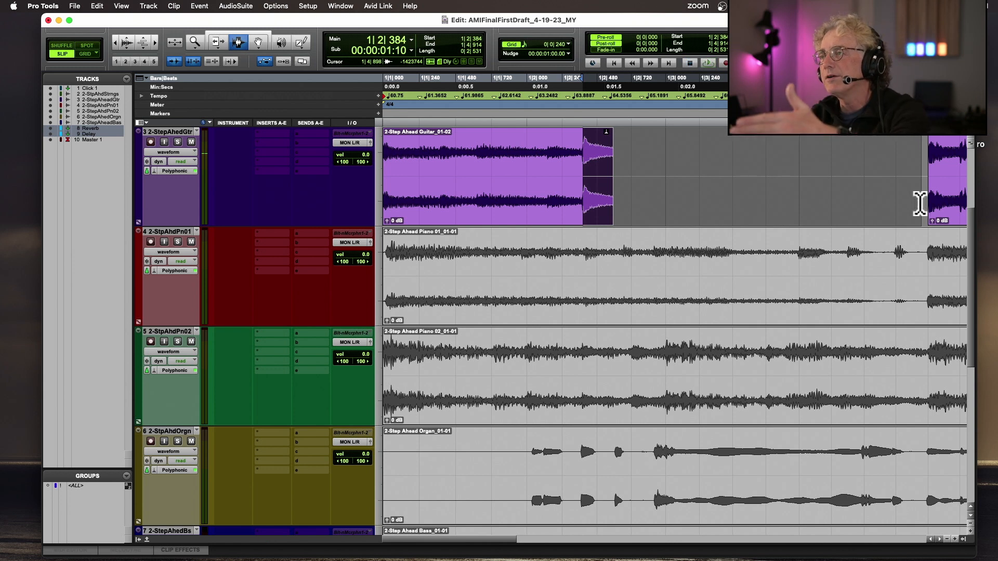
Step: Assign send A of the Guitar track to the Delay track's input, Bus 3-4
left_click(309, 134)
mouse_move(329, 144)
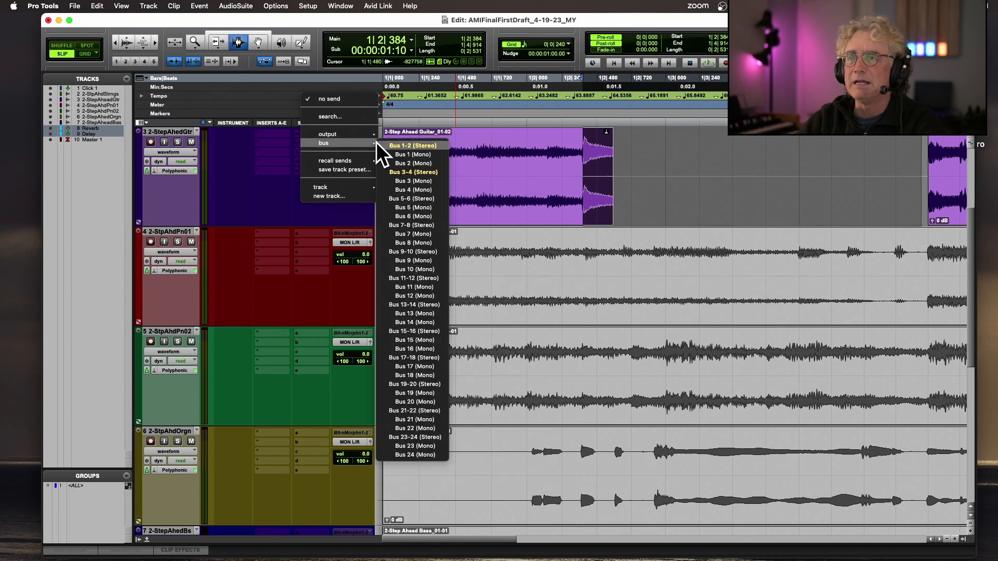
left_click(208, 238)
scroll(285, 236, "down", 10)
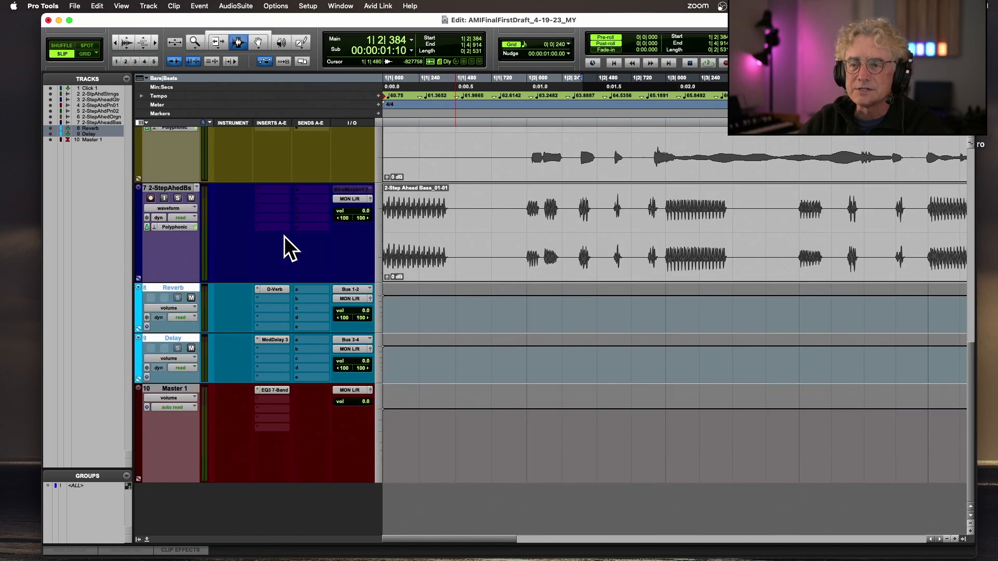
scroll(285, 236, "up", 10)
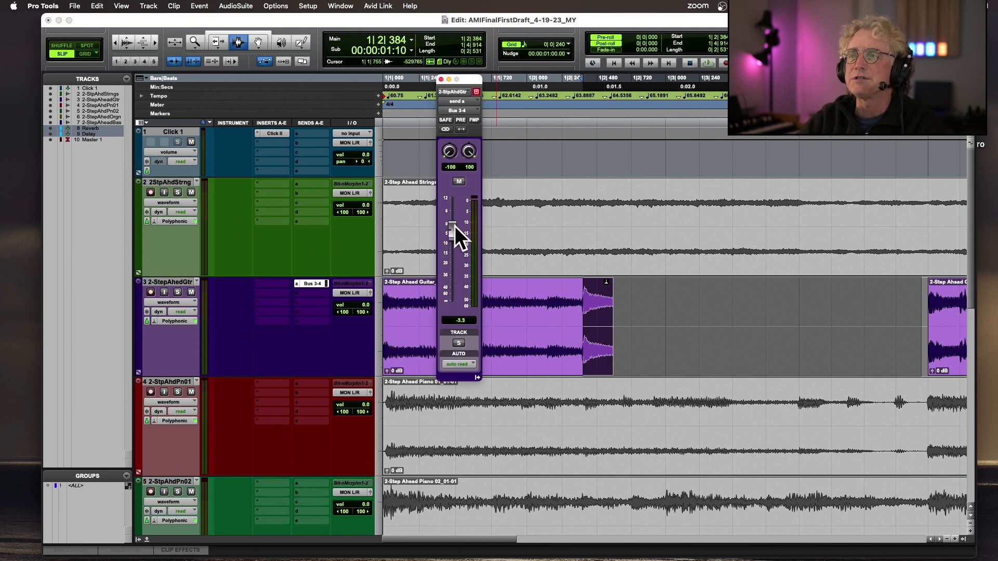
Step: Raise the Guitar's Bus 3-4 send level to about +0.4 dB and play the selection with the delay
left_click_drag(455, 226, 450, 209)
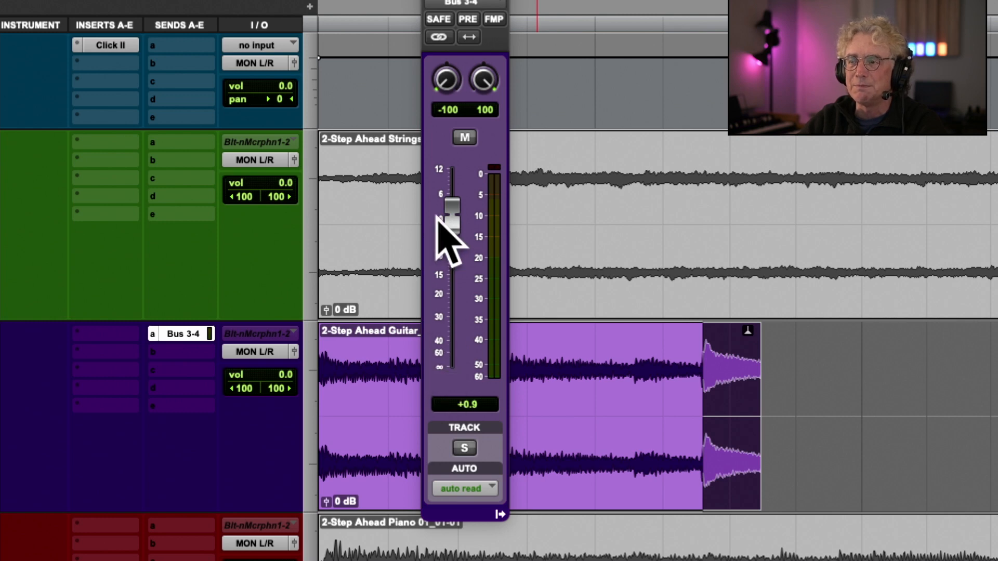
mouse_move(438, 219)
left_mouse_down()
mouse_move(445, 208)
mouse_move(448, 216)
left_mouse_up()
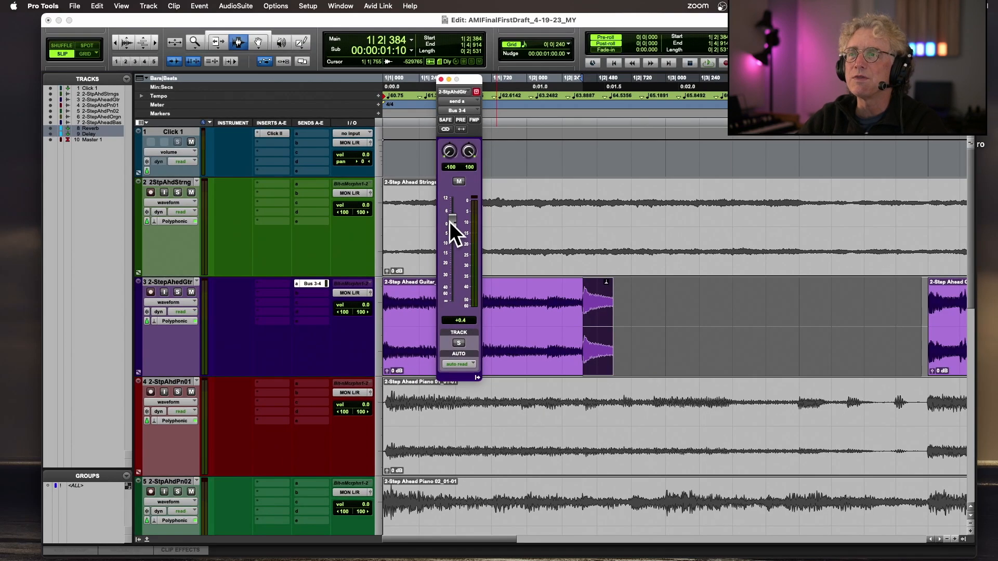
key("space")
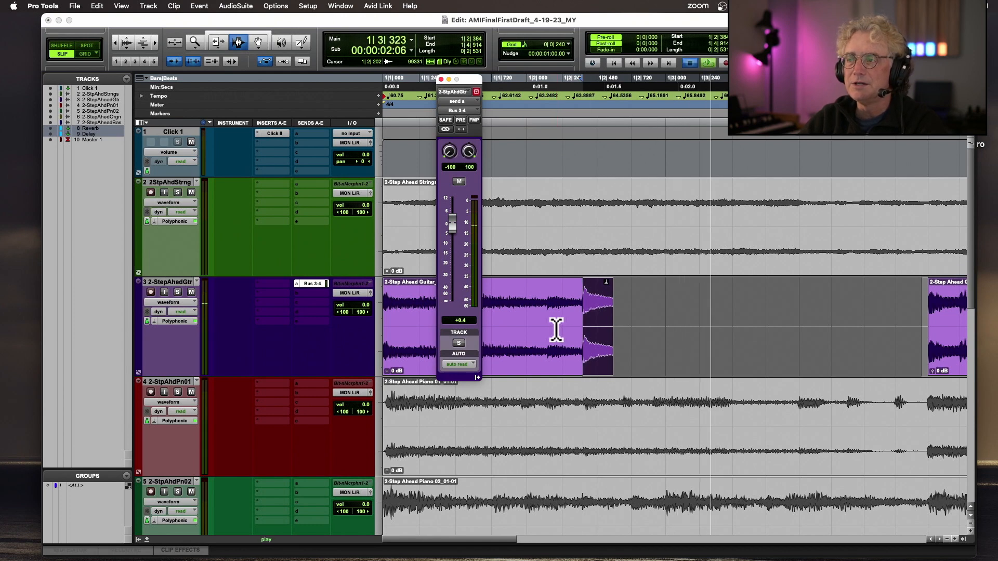
key("space")
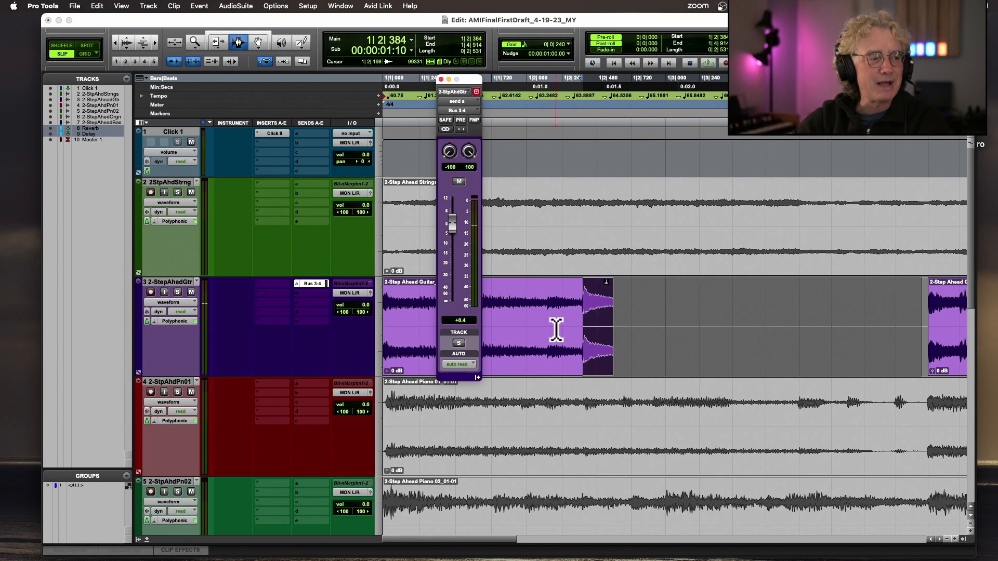
Step: Open the Mod Delay III insert on the Delay track and link its left and right delay channels
scroll(556, 330, "down", 10)
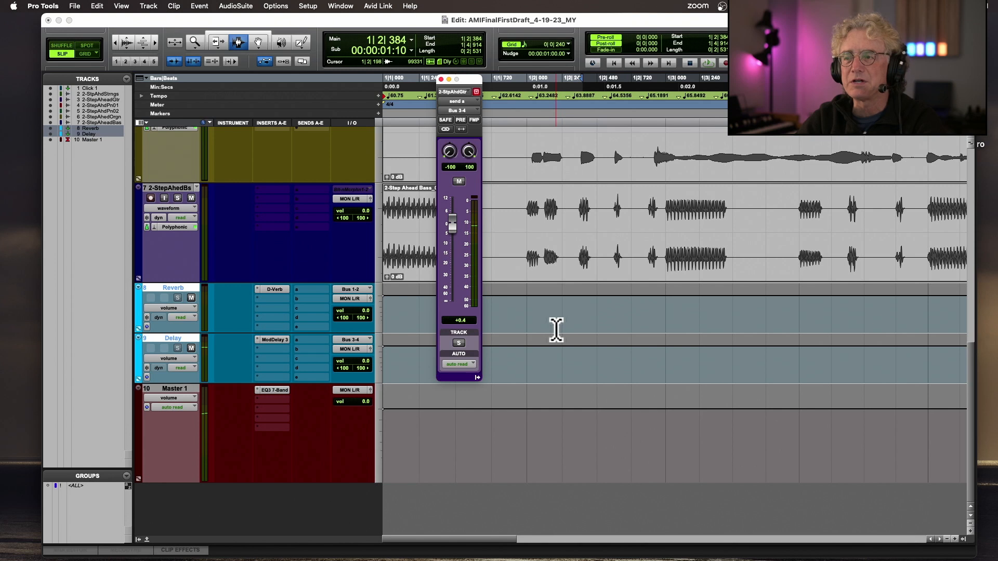
left_click(274, 340)
left_click_drag(614, 99, 450, 137)
left_click(442, 79)
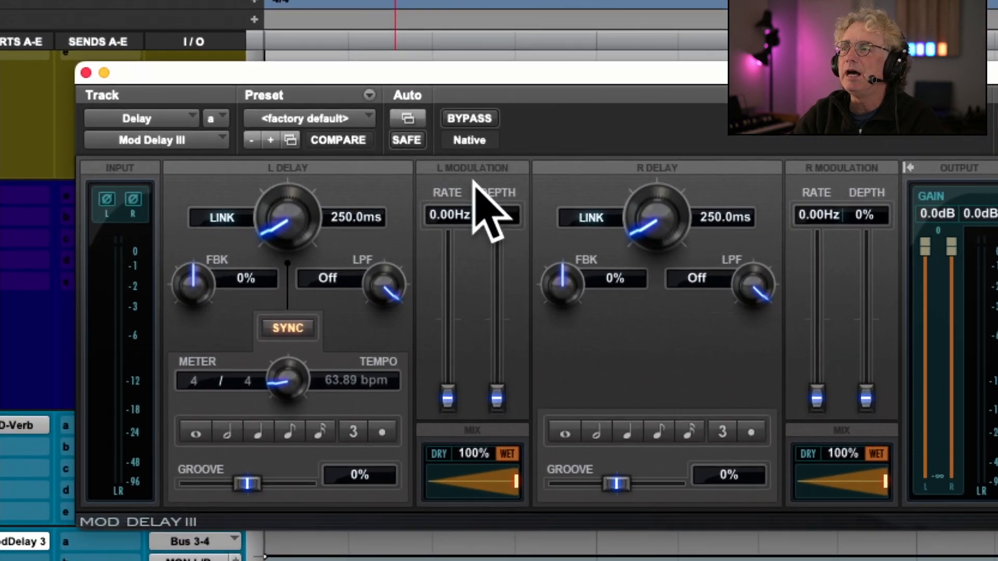
left_click_drag(402, 73, 322, 49)
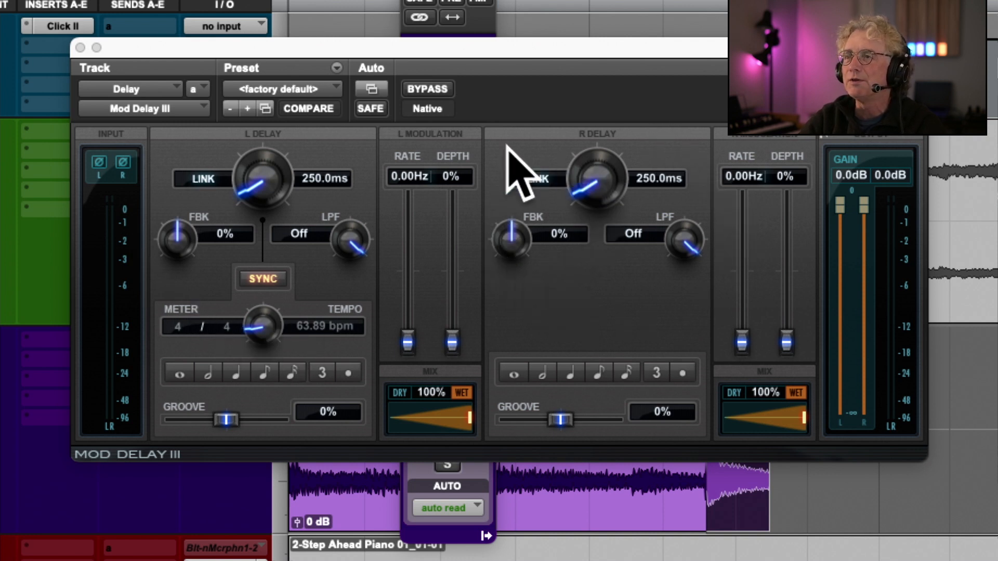
left_click(204, 179)
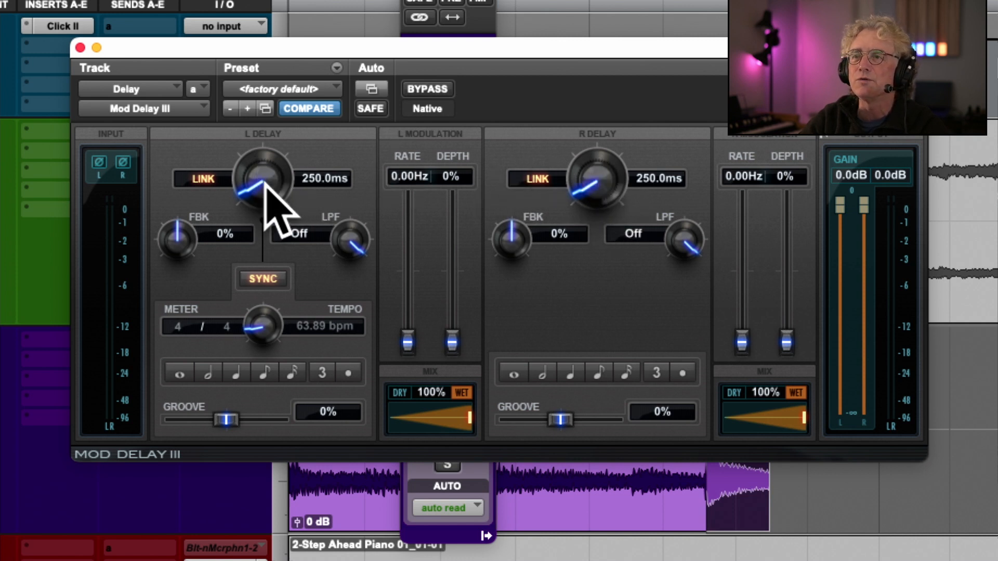
Step: Try a 315 ms delay time and a 5010 Hz low-pass filter, return the filter to Off, and toggle tempo sync off and on
left_click_drag(266, 187, 251, 208)
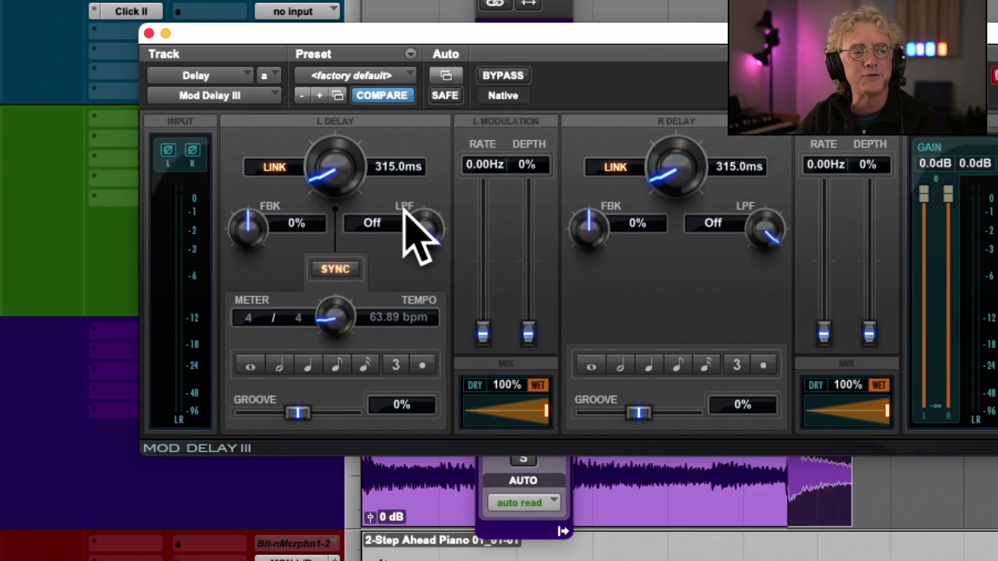
left_click_drag(414, 229, 409, 286)
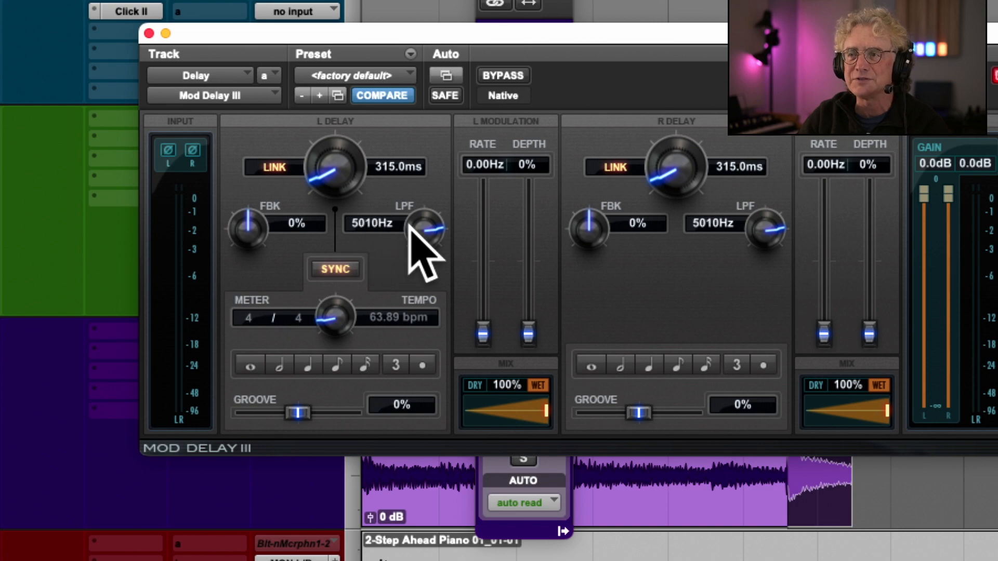
left_click_drag(410, 229, 430, 201)
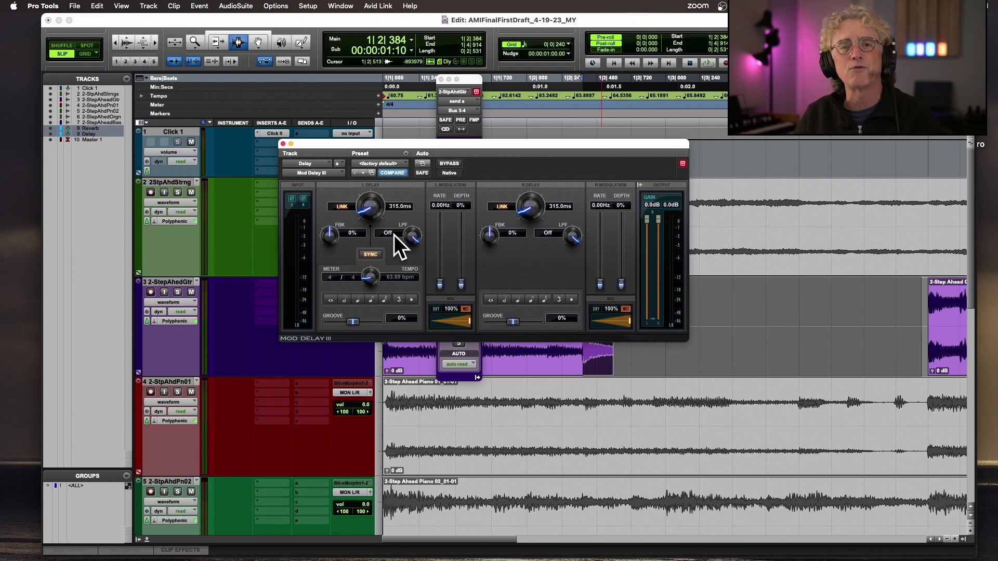
left_click(370, 255)
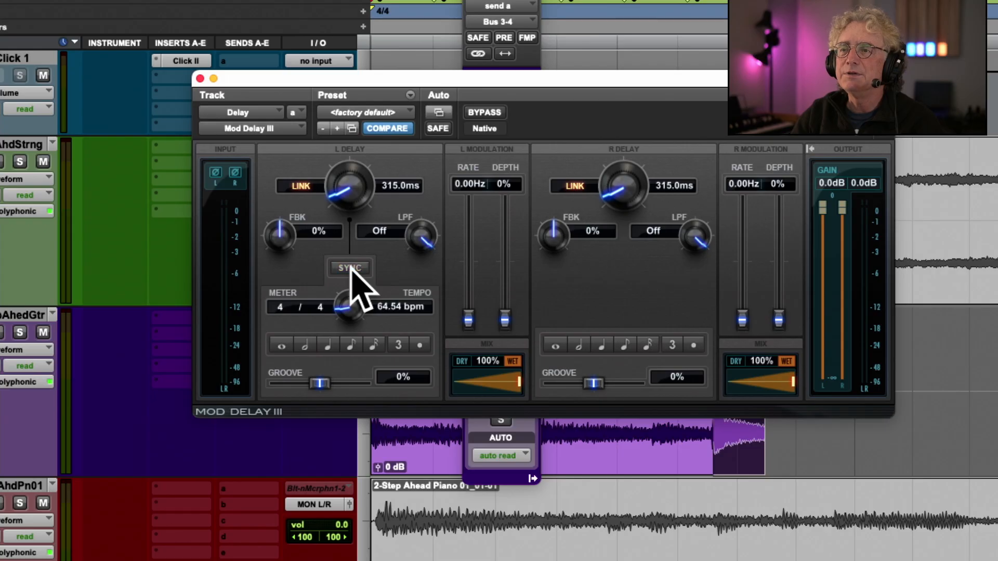
left_click(350, 268)
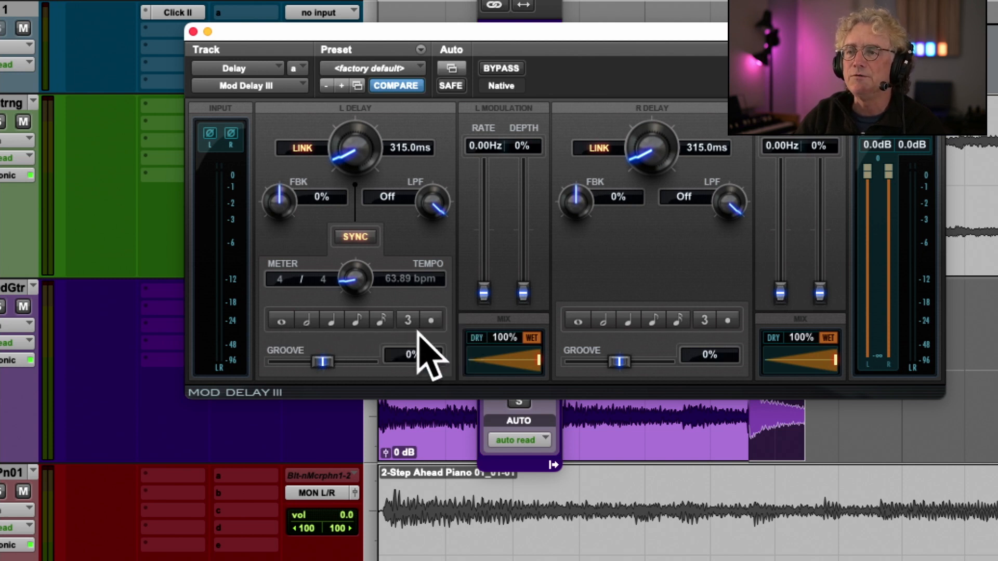
Step: Try tempo-synced delay note values: eighth, eighth triplet, whole, dotted eighth, quarter, half and sixteenth
left_click(357, 321)
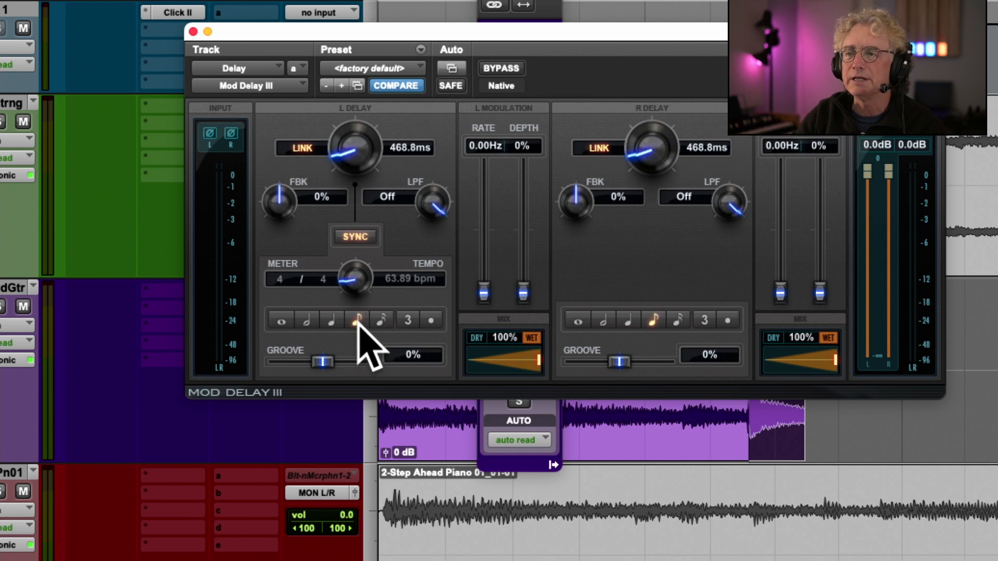
left_click(408, 320)
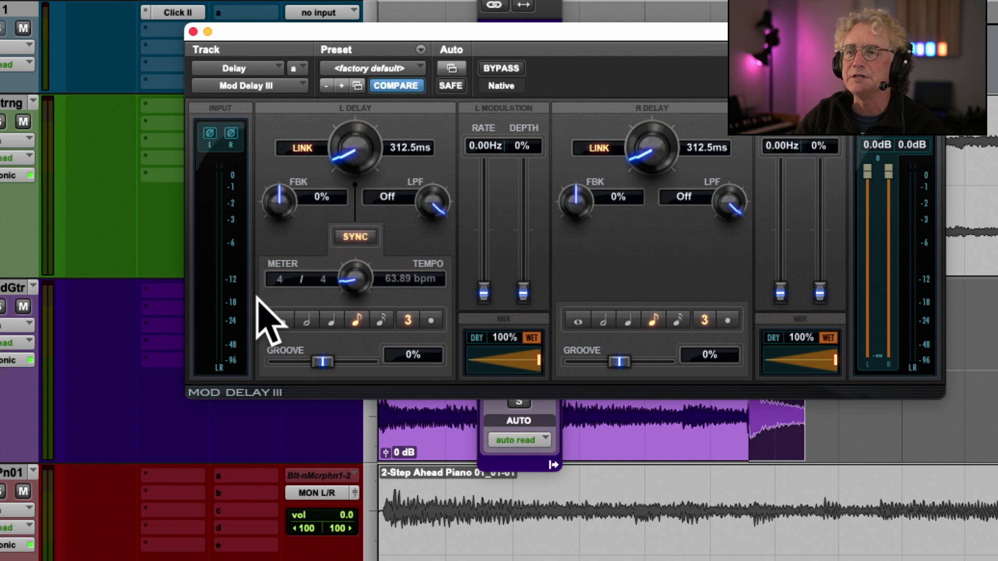
left_click(281, 321)
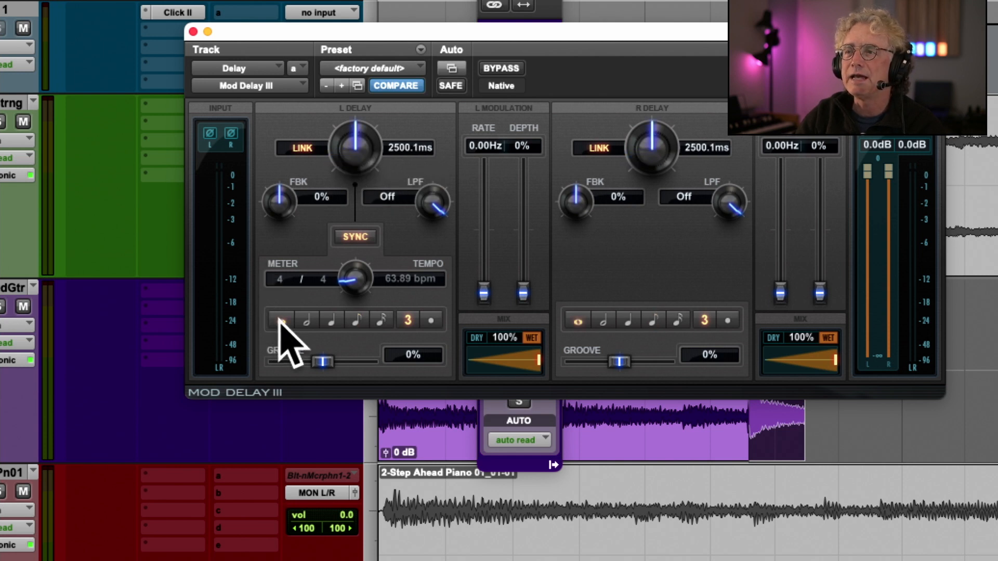
left_click(408, 321)
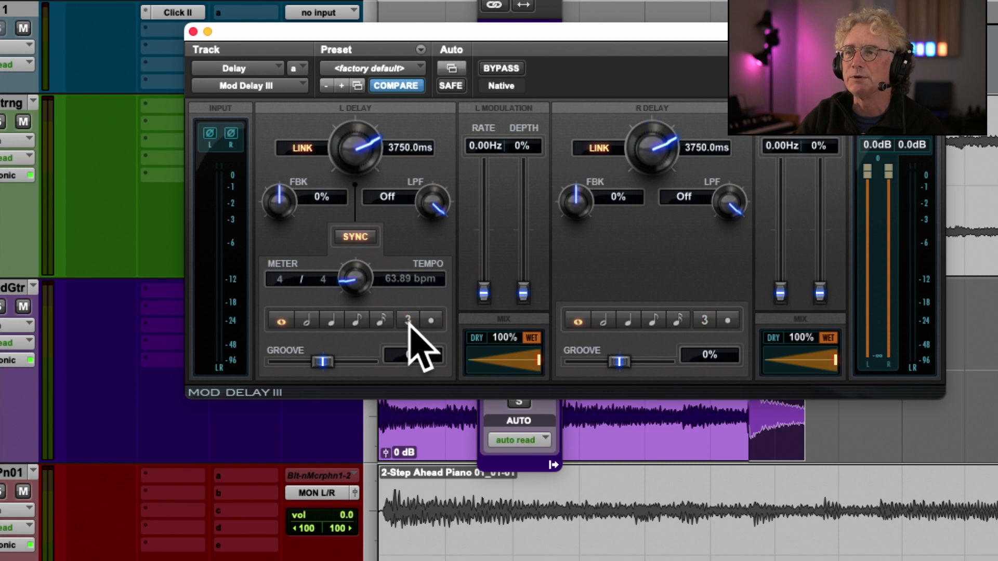
left_click(357, 320)
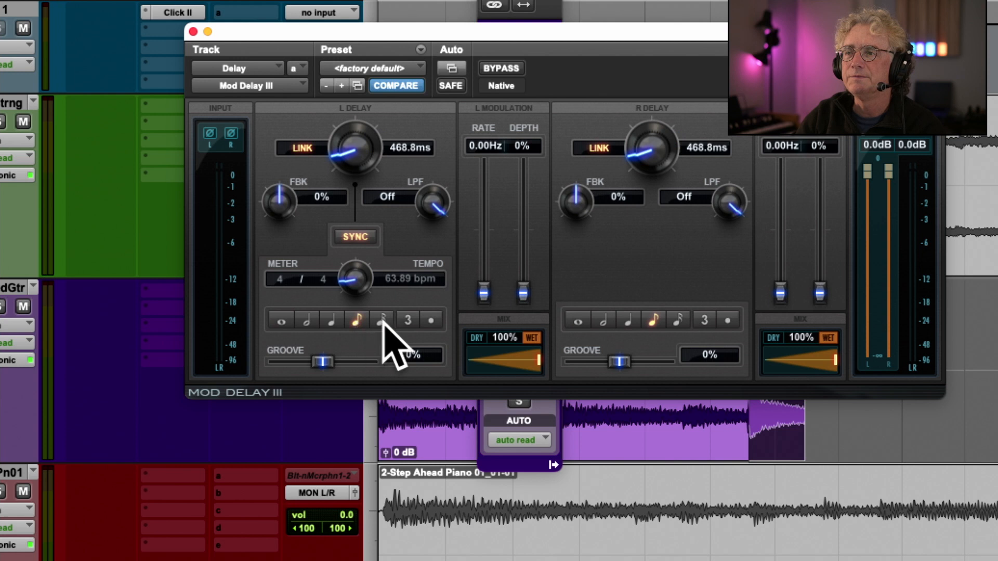
left_click(431, 321)
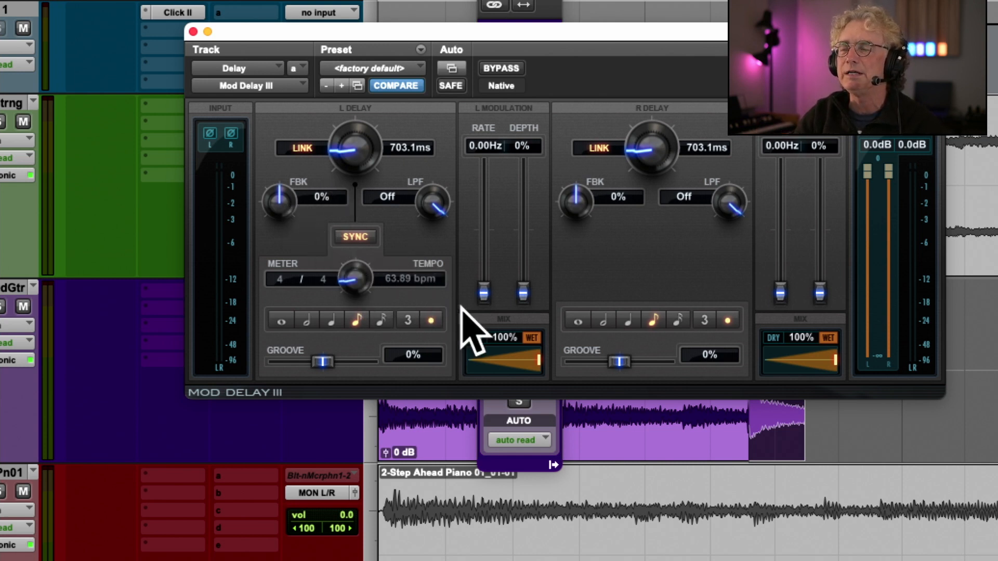
left_click(431, 320)
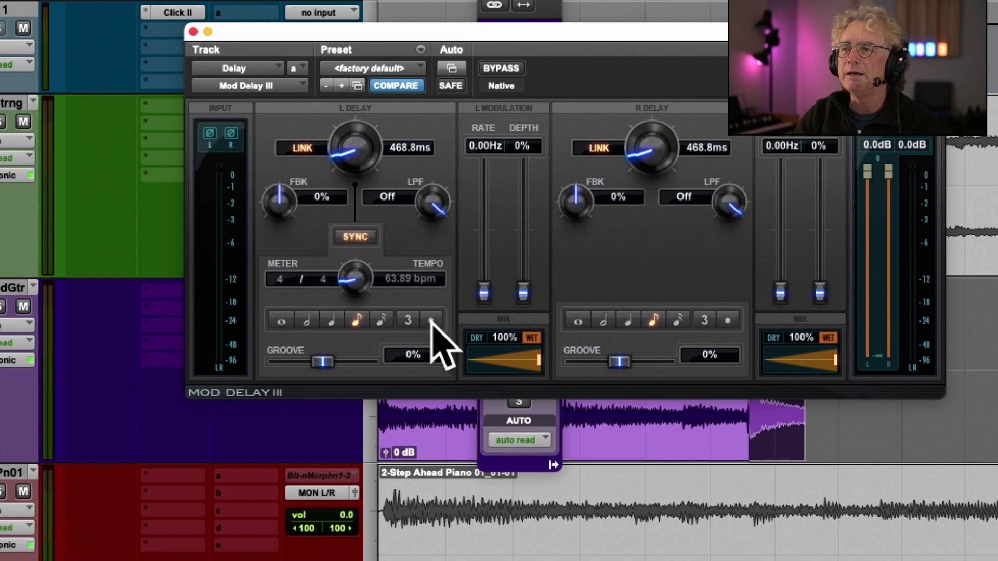
left_click(331, 321)
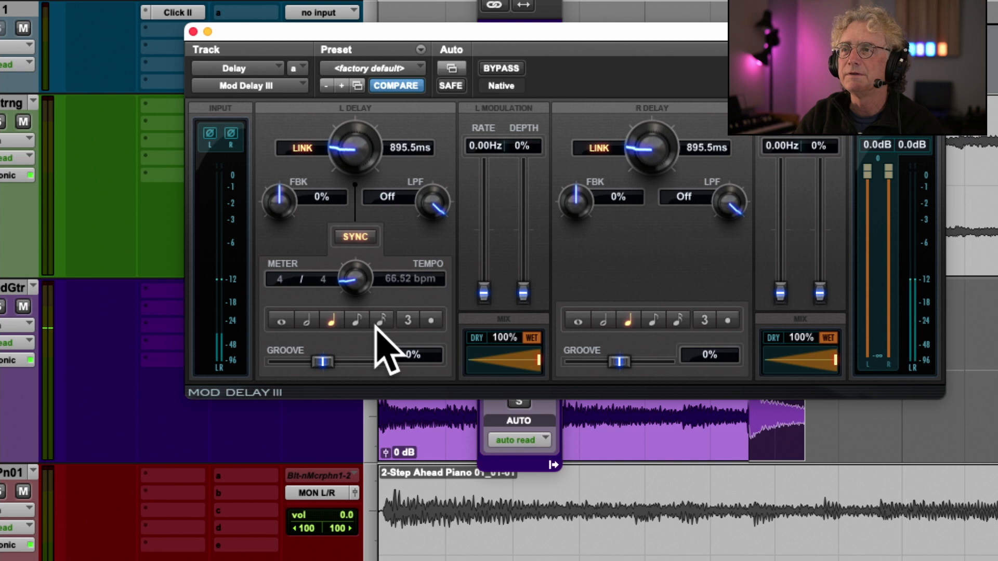
left_click(306, 324)
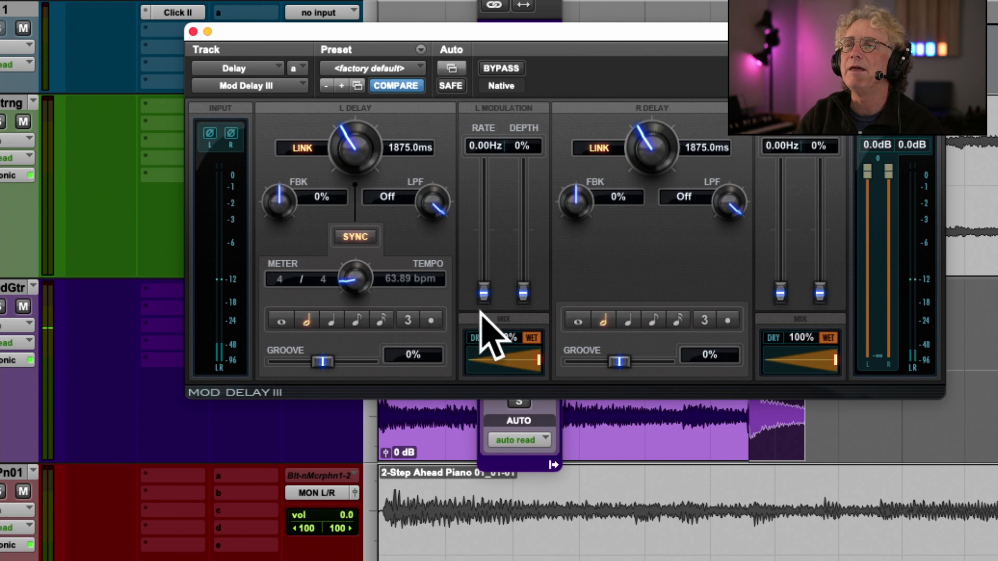
left_click(381, 321)
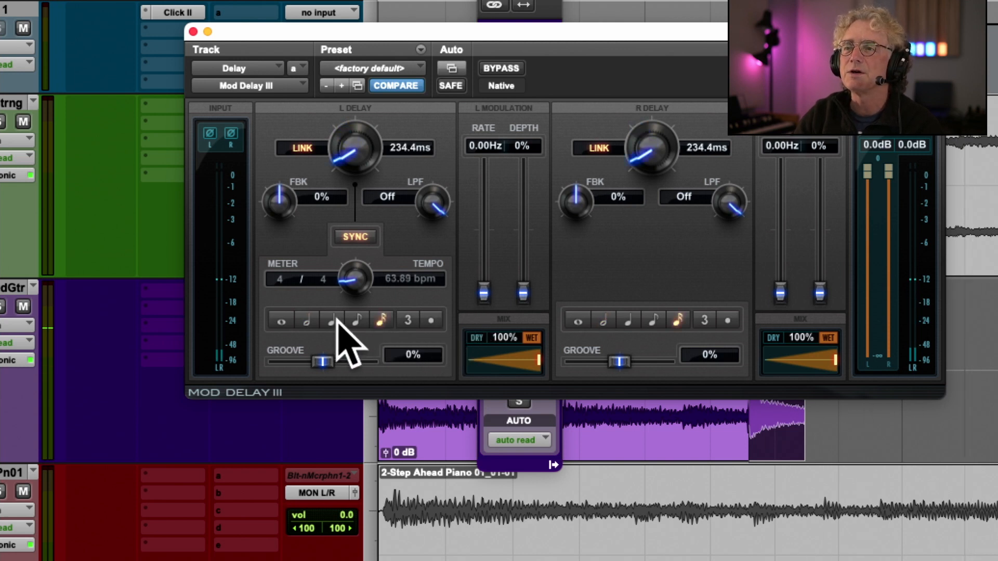
Step: Set the synced delay to an eighth-note triplet with 21% feedback and a 4054 Hz low-pass filter, and audition it
left_click(355, 321)
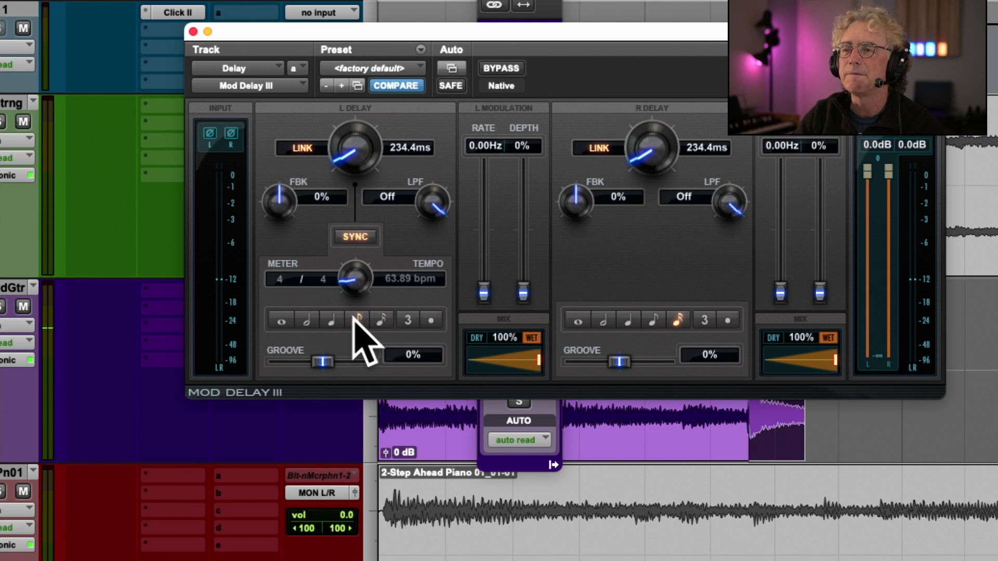
left_click(409, 321)
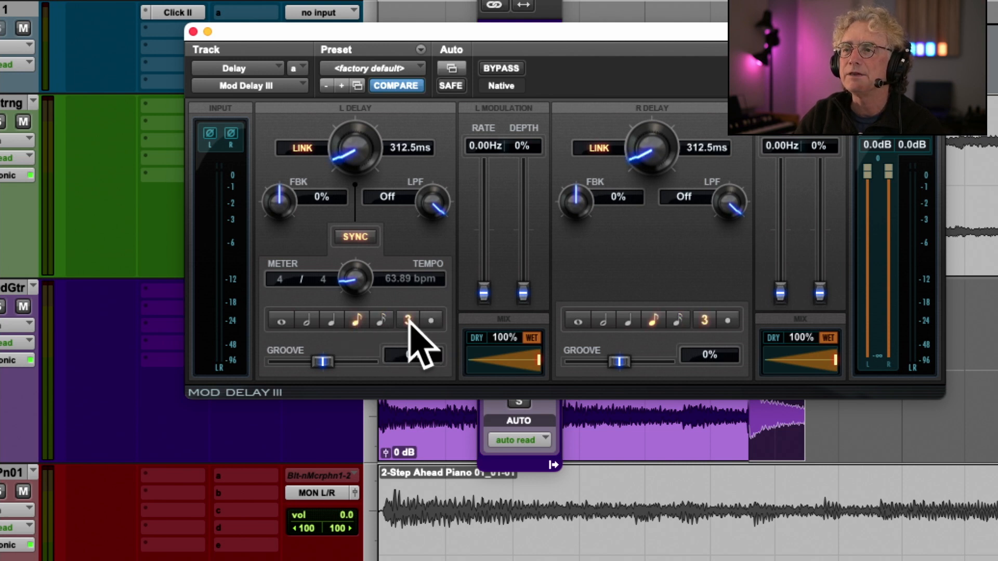
left_click_drag(430, 205, 416, 238)
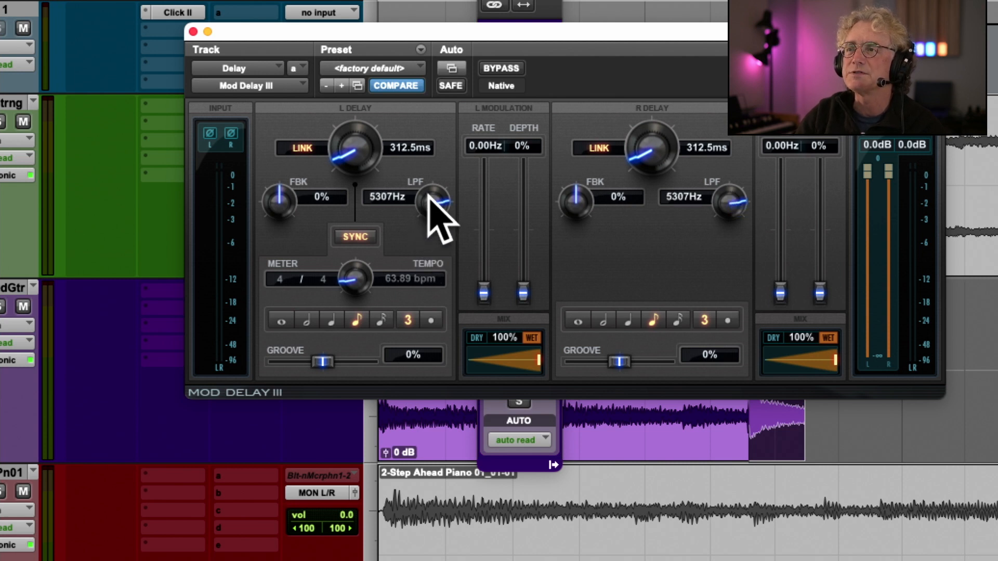
left_click_drag(427, 199, 429, 200)
left_click_drag(277, 202, 284, 170)
left_click_drag(345, 272, 345, 273)
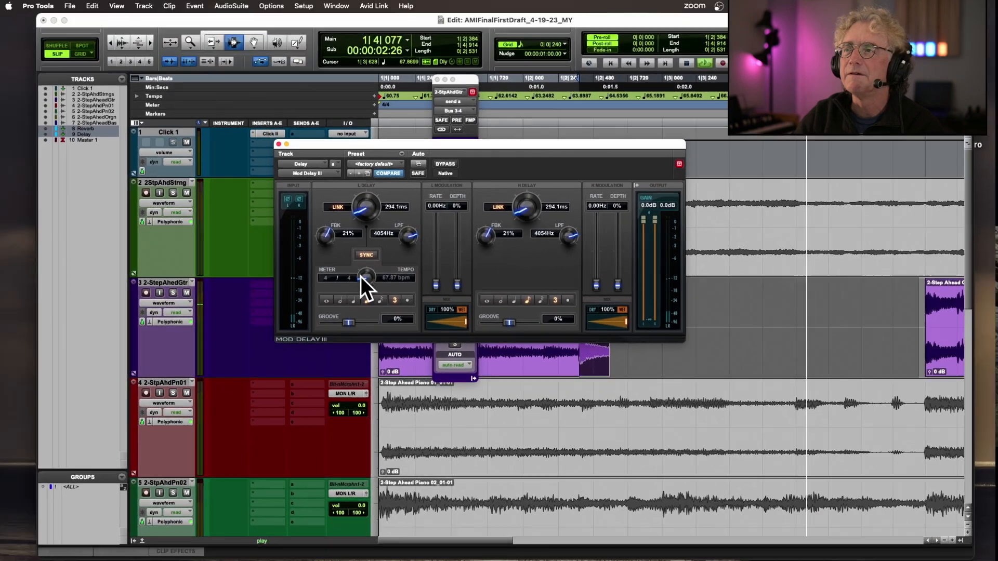
key("space")
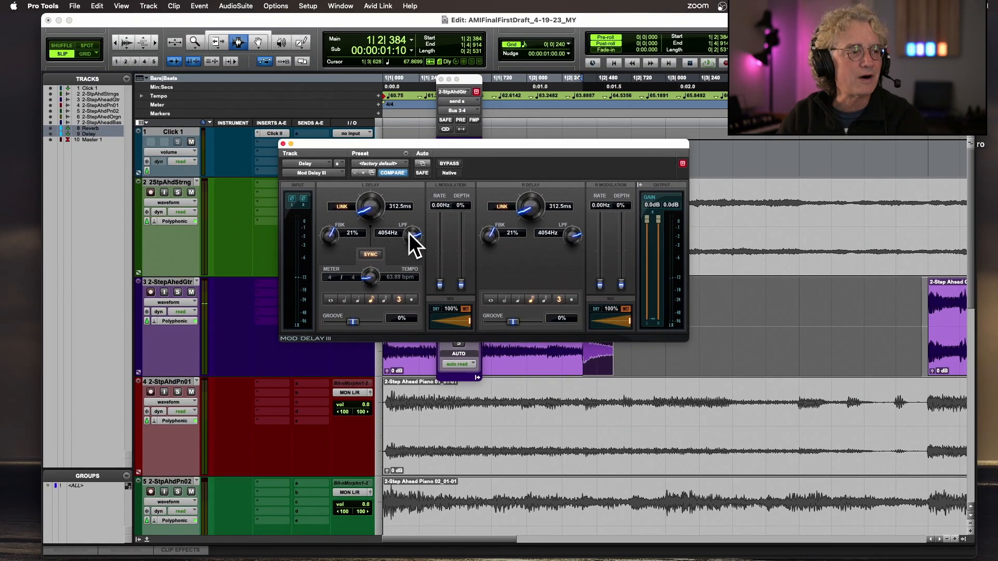
Step: Lower the delay's low-pass filter to 2276 Hz, play the selection, and close the plug-in window
left_click_drag(410, 233, 404, 248)
key("space")
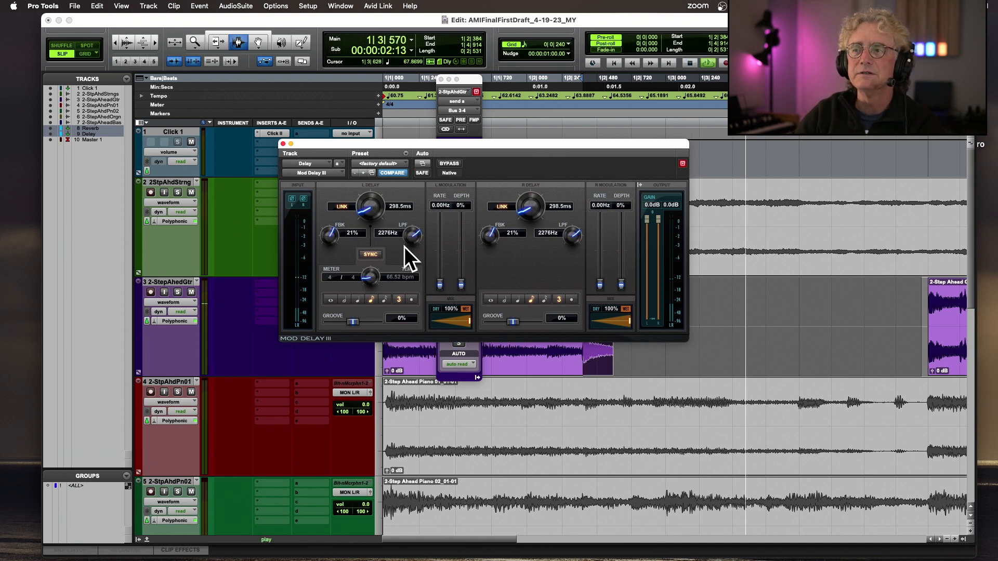
key("space")
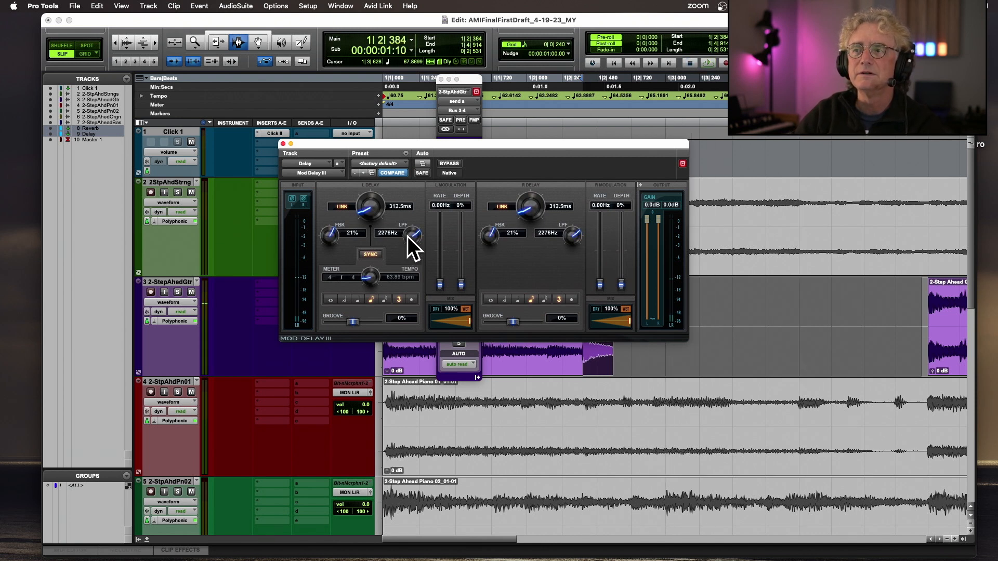
left_click(283, 144)
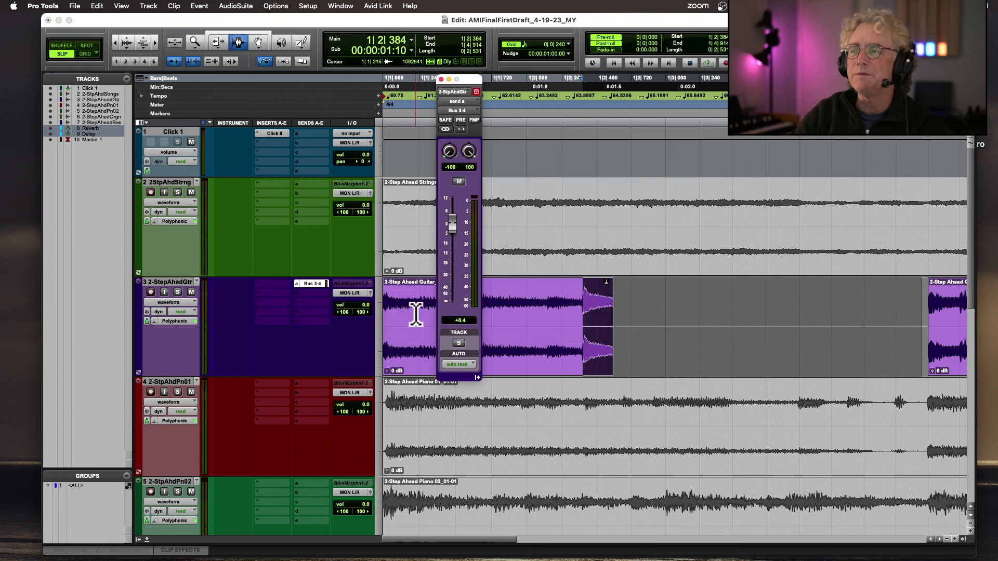
Step: Play the session from the start to hear the Guitar's delay in context
key("Return")
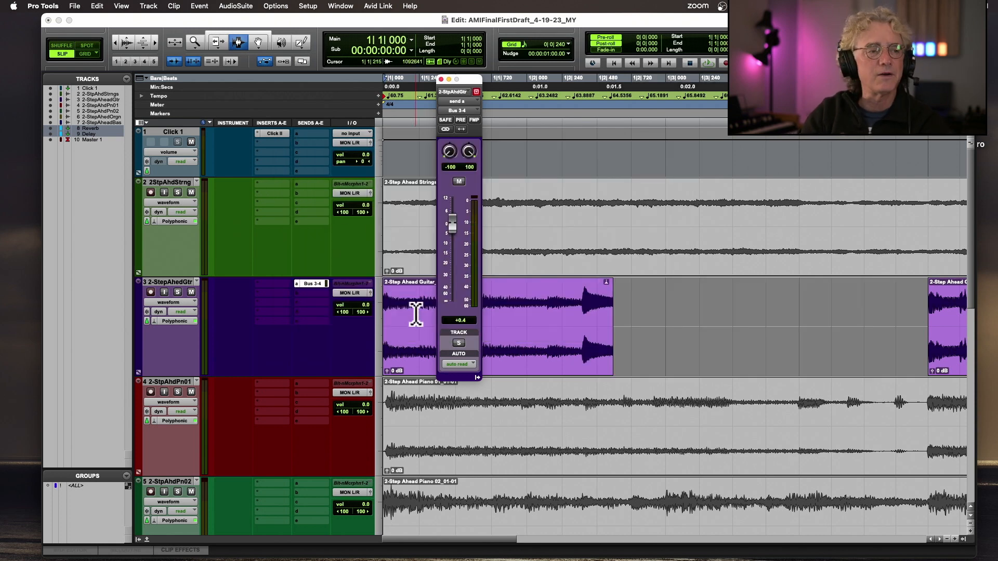
key("space")
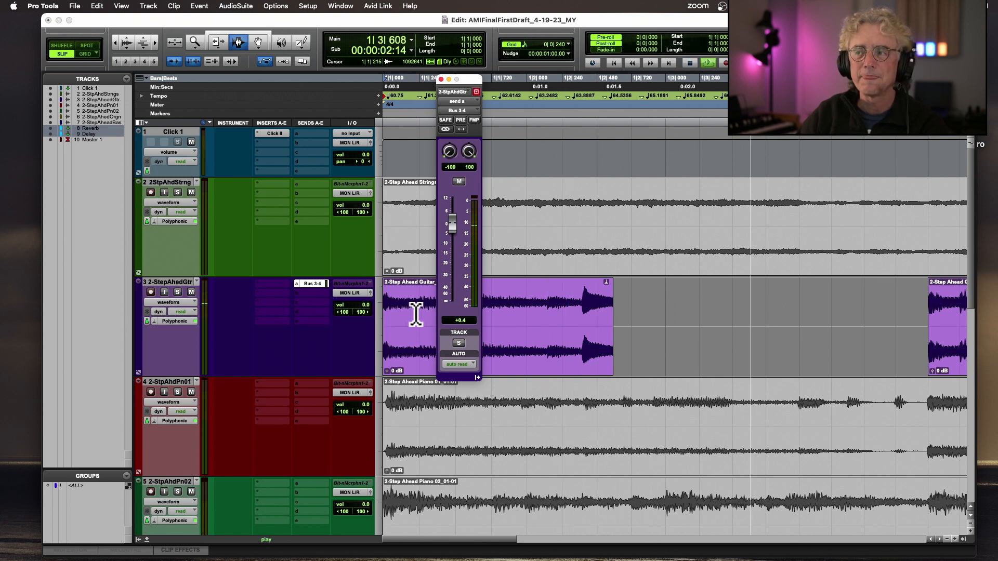
key("space")
Step: With the Guitar's last chord before the gap selected from 1|2|366, show the send A level automation and lower the Bus 3-4 send to -∞
left_click_drag(580, 304, 624, 308)
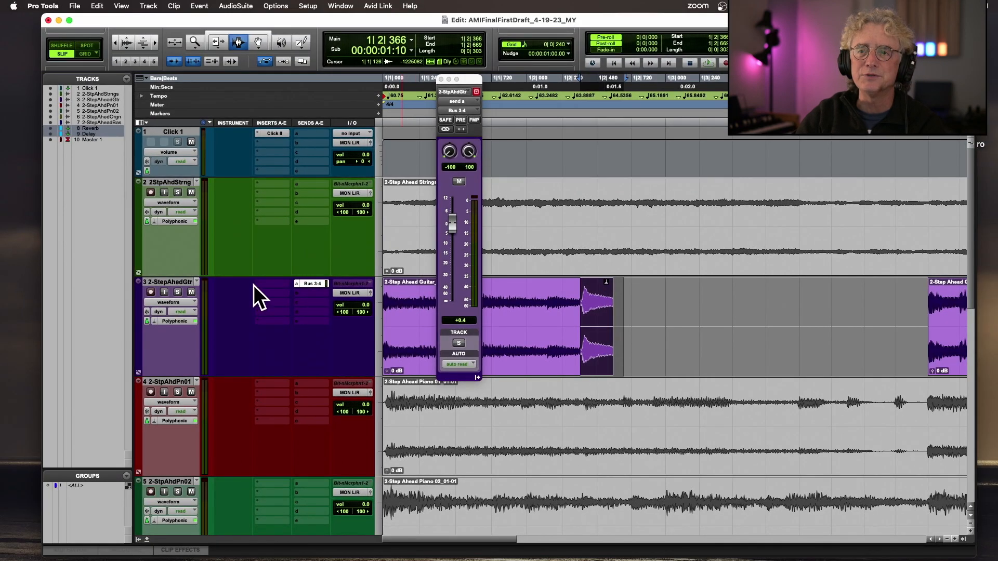
left_click(164, 301)
left_click(155, 302)
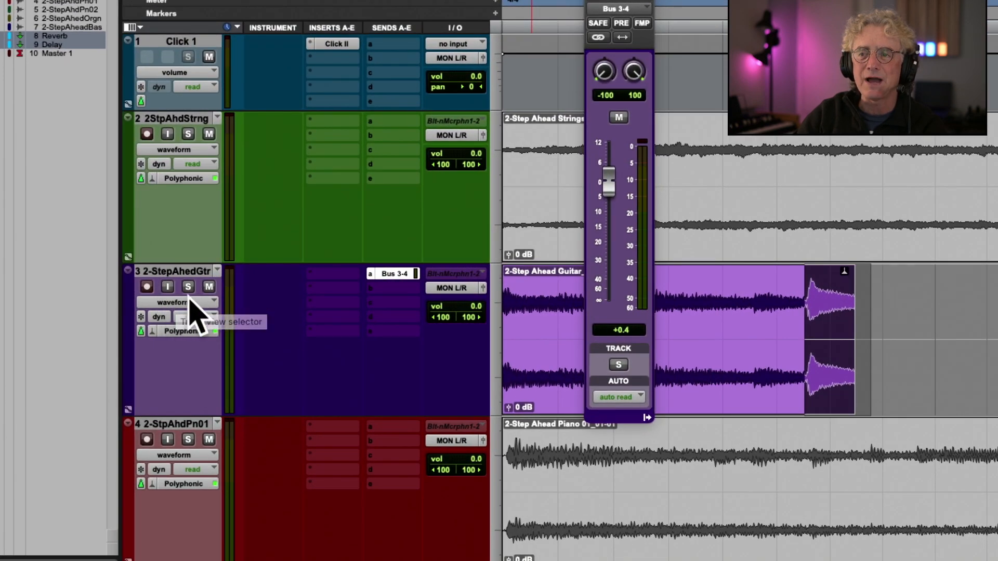
left_click(188, 301)
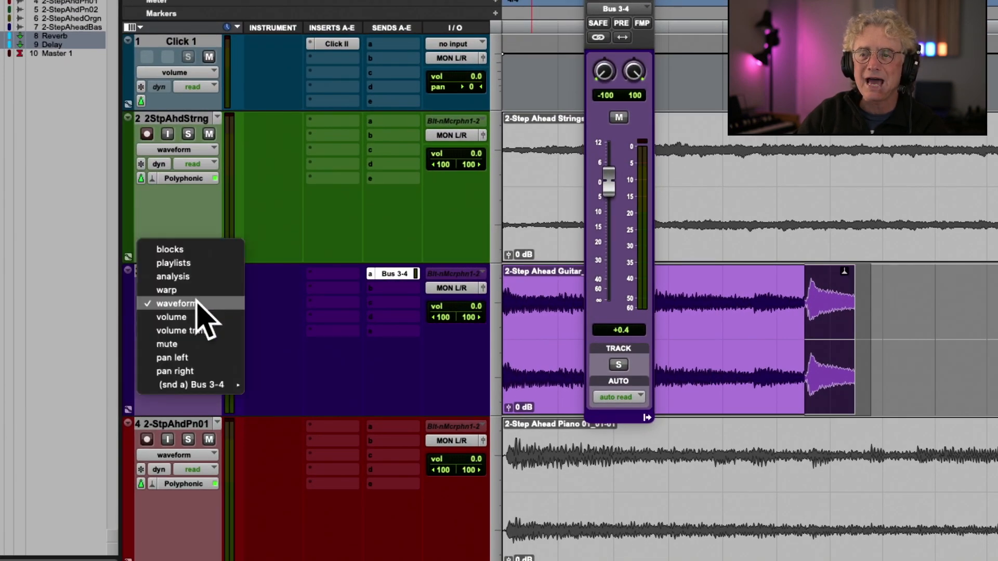
mouse_move(203, 386)
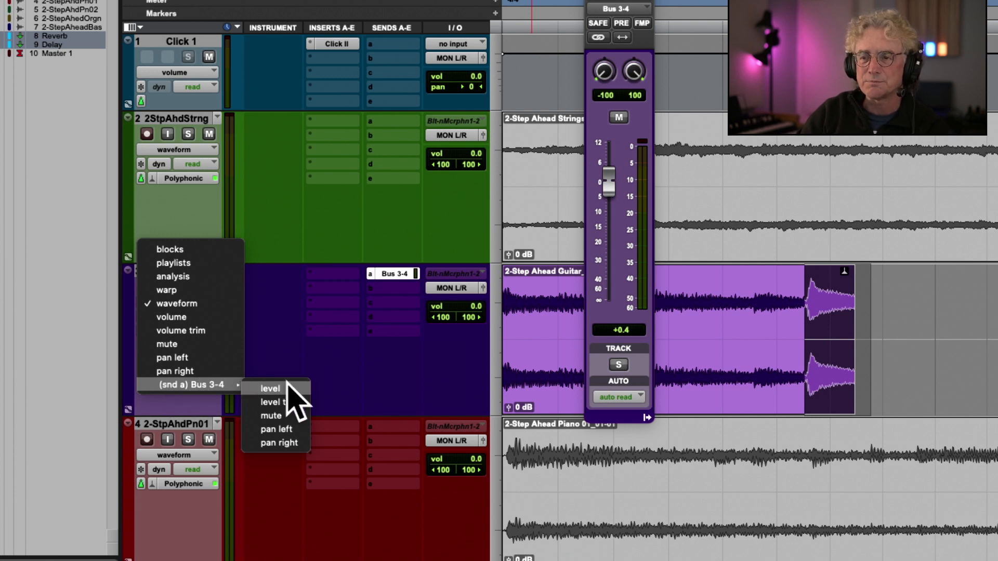
left_click(270, 389)
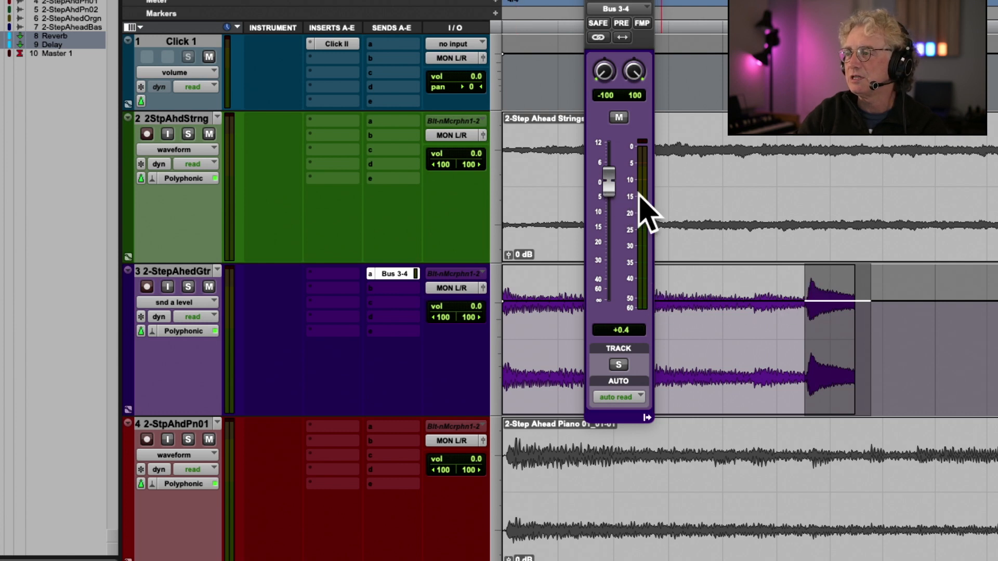
left_click_drag(619, 176, 619, 323)
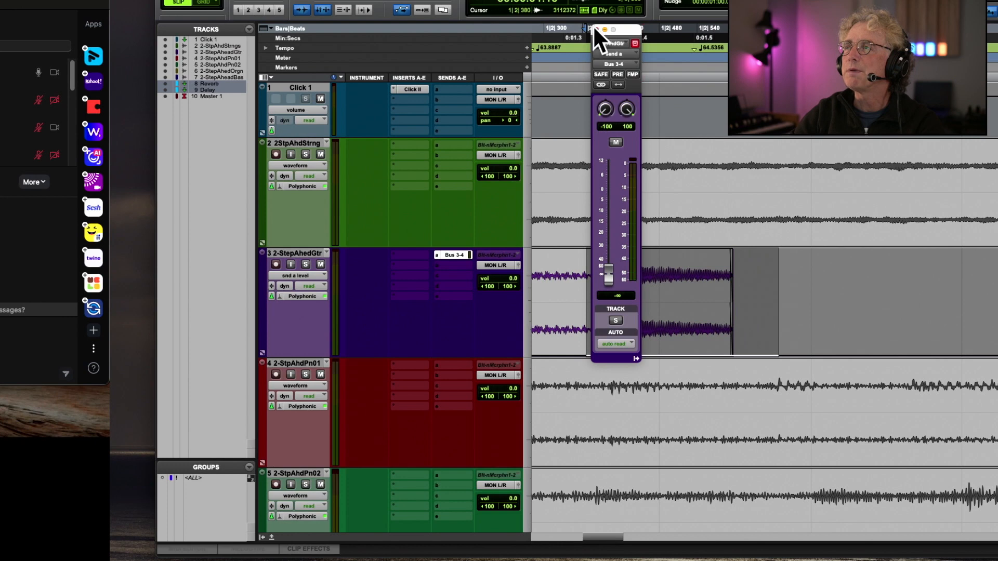
Step: Close the send window and try to pencil a higher send A level at the Guitar's last chord, then undo it
left_click(608, 19)
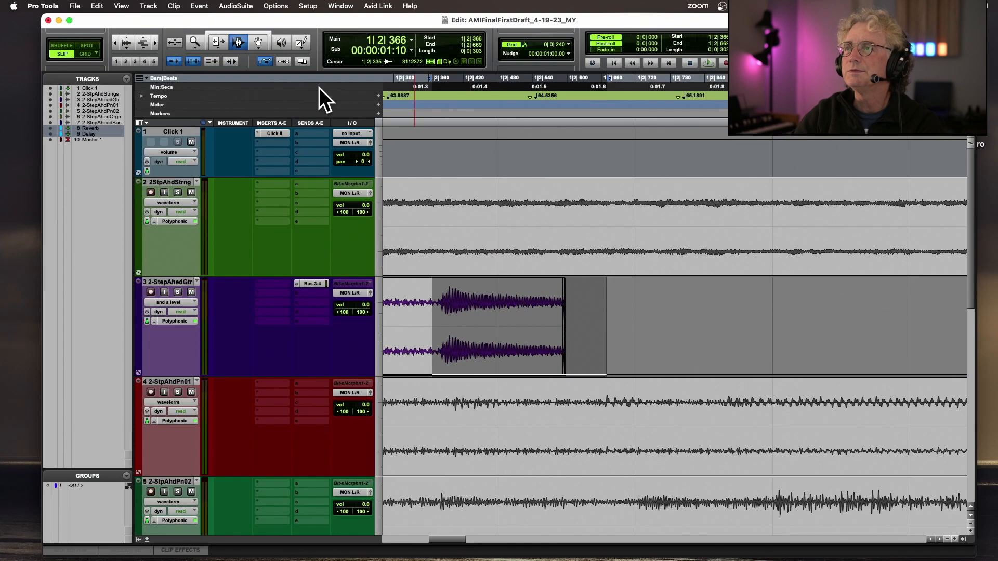
key("t")
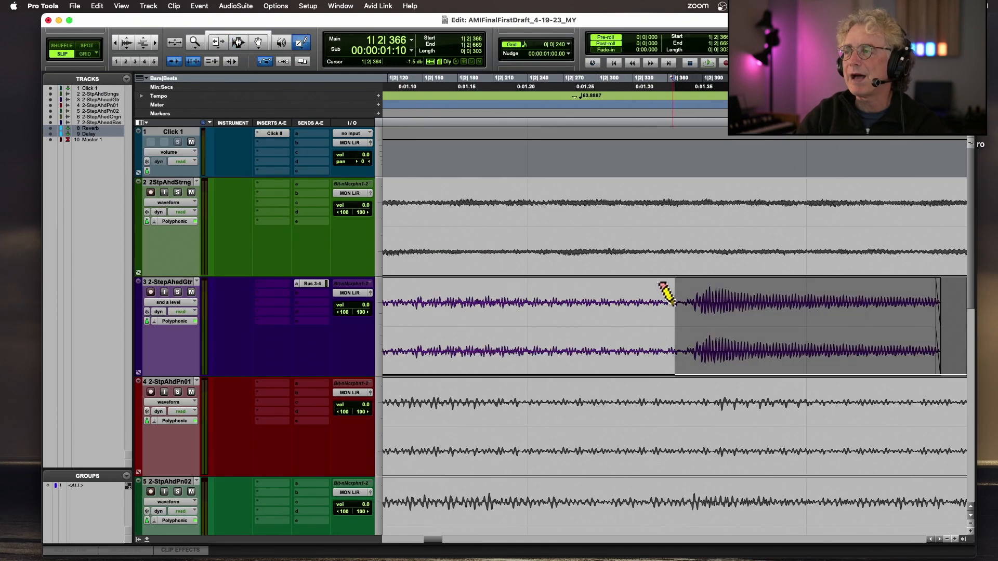
left_click(675, 304)
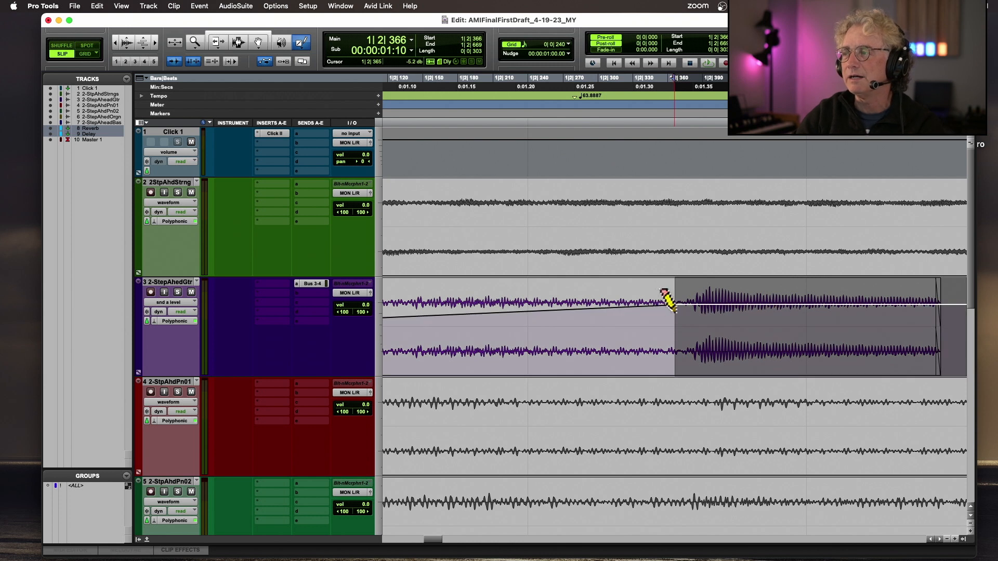
key("super+z")
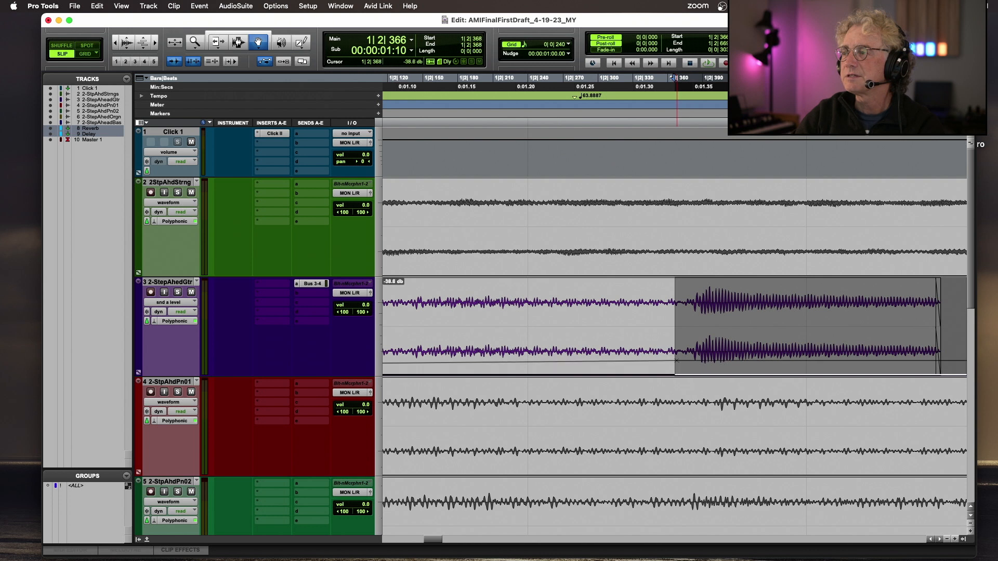
Step: Ramp the Guitar's send A level from -∞ at 1|2|335 up to about +1.5 dB at the last chord before the gap
left_click_drag(676, 375, 706, 301)
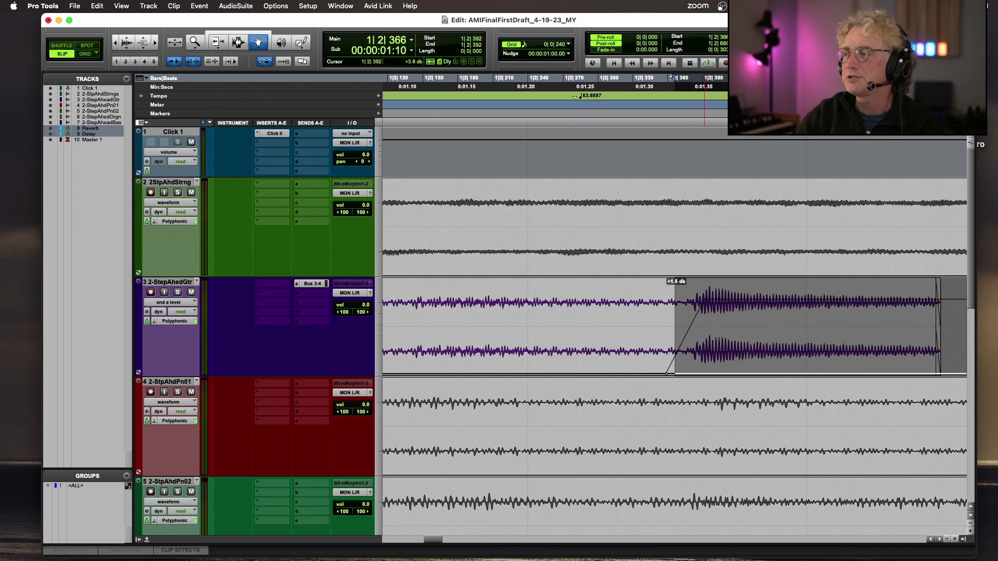
left_click_drag(704, 300, 703, 299)
left_click_drag(667, 375, 639, 375)
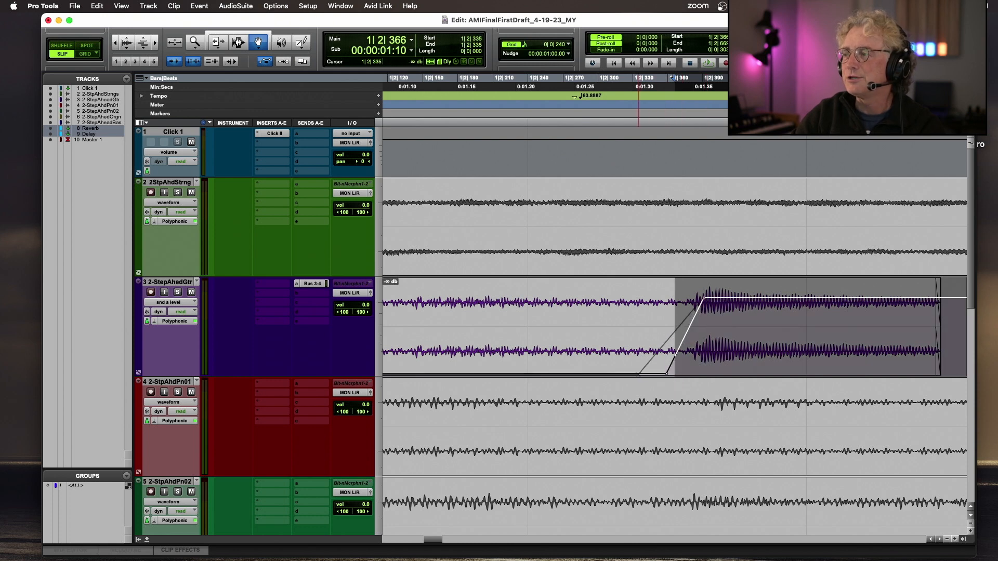
key("r")
key("r")
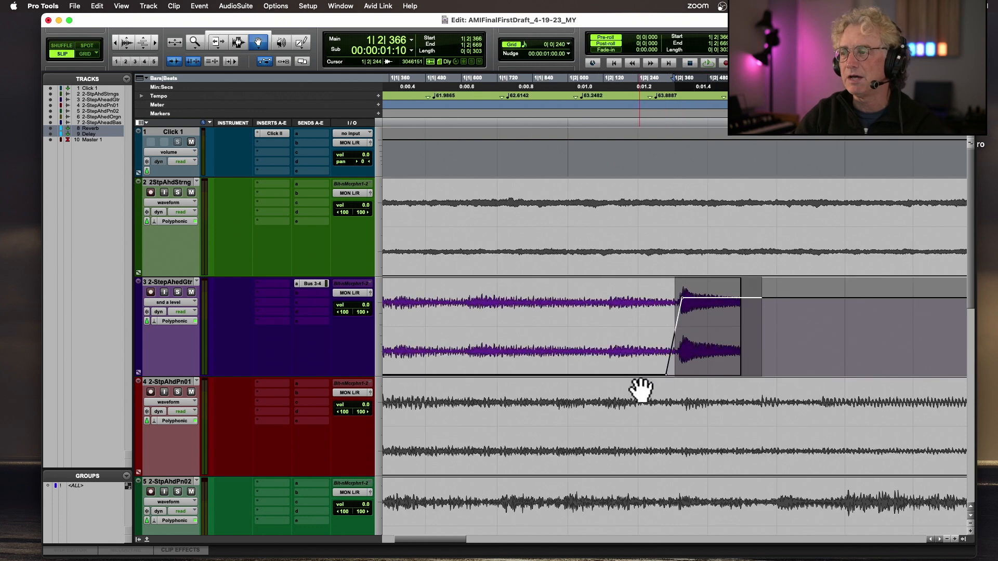
Step: Review the send level line across the Guitar's gap and play the session from the start to hear the automated delay
scroll(641, 391, "right", 15)
key("Return")
scroll(641, 391, "right", 10)
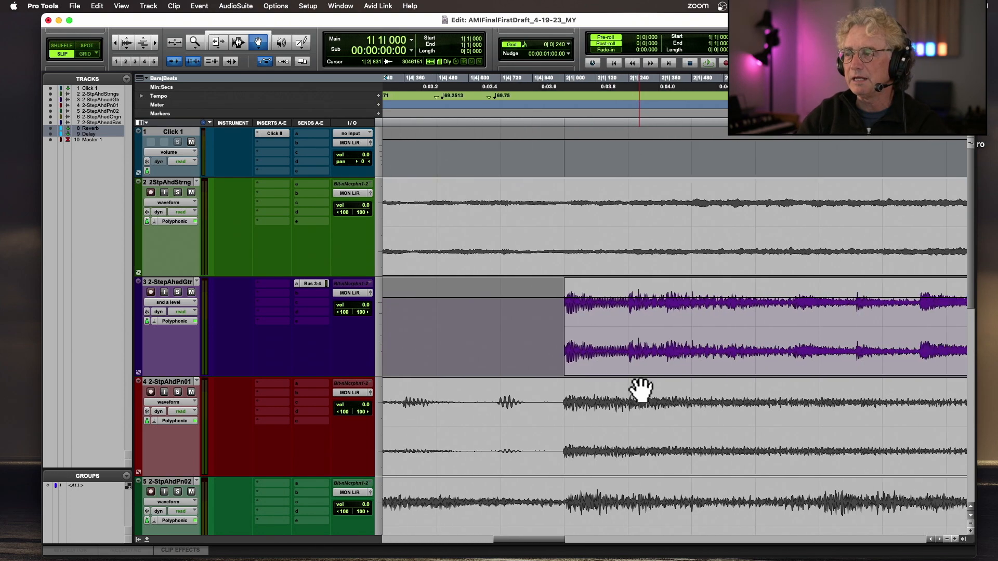
scroll(641, 391, "left", 5)
scroll(641, 391, "left", 6)
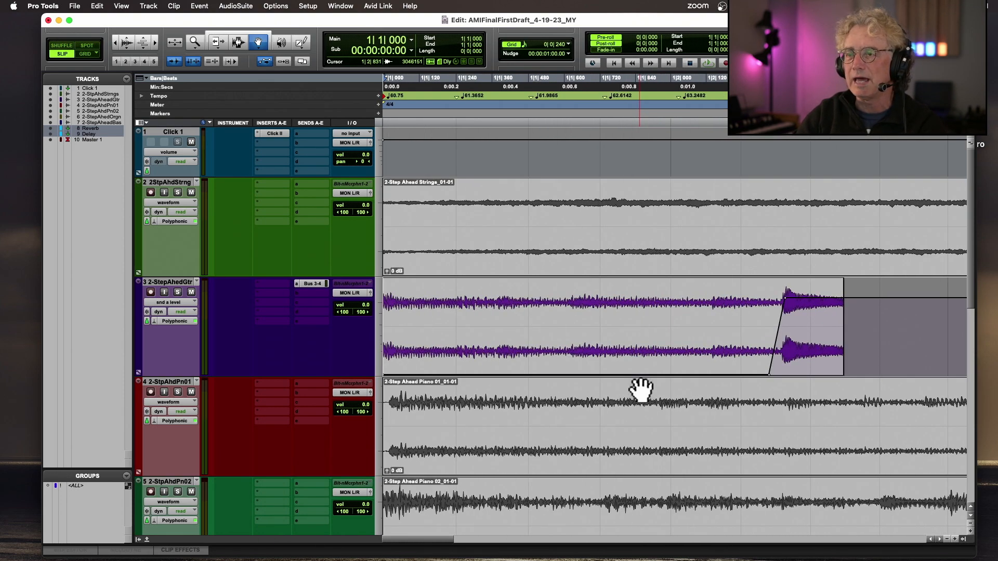
key("space")
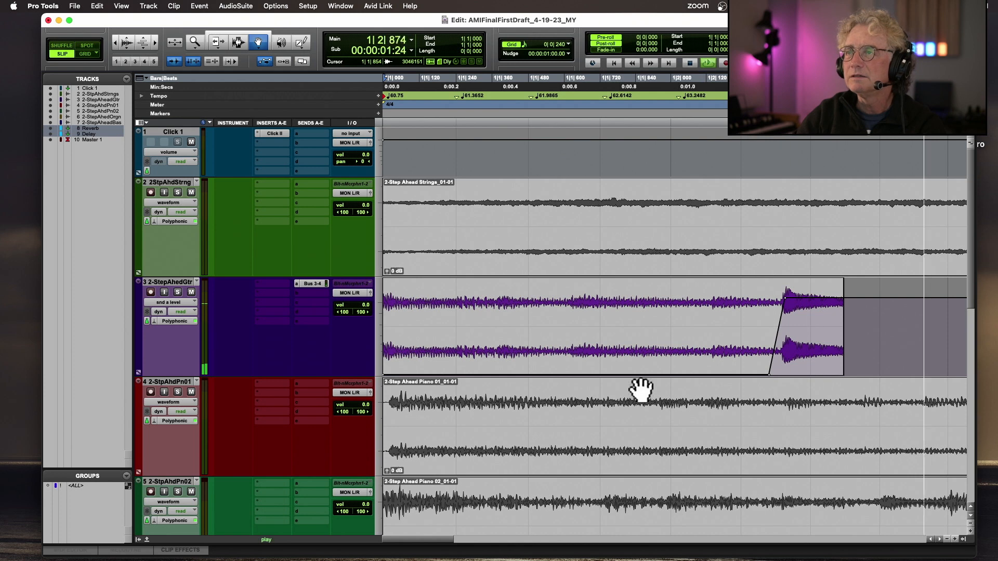
key("space")
Step: Lower the Guitar's send A level after the ramp to -5.5 dB and play the session from the start
scroll(572, 369, "left", 5)
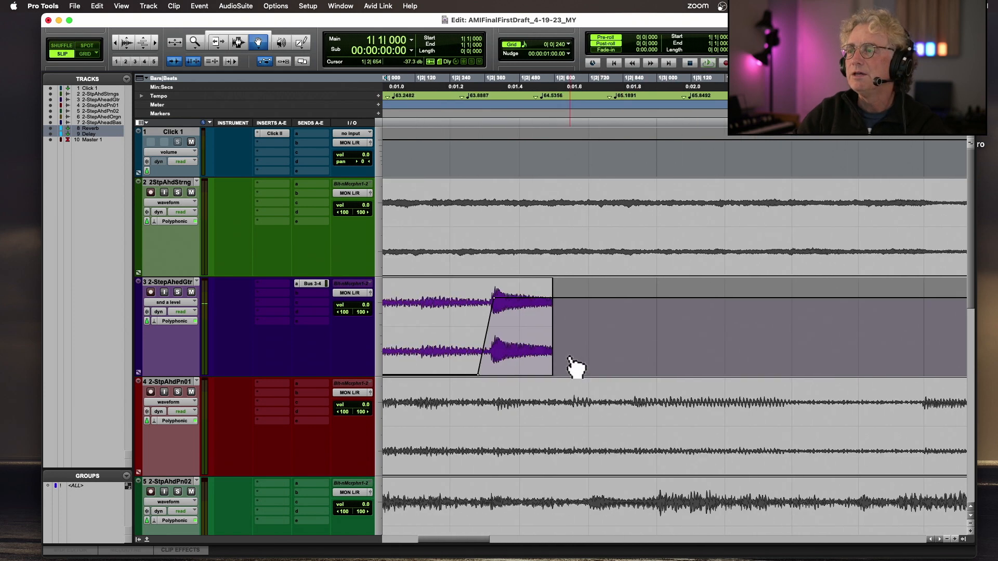
left_click_drag(498, 304, 491, 313)
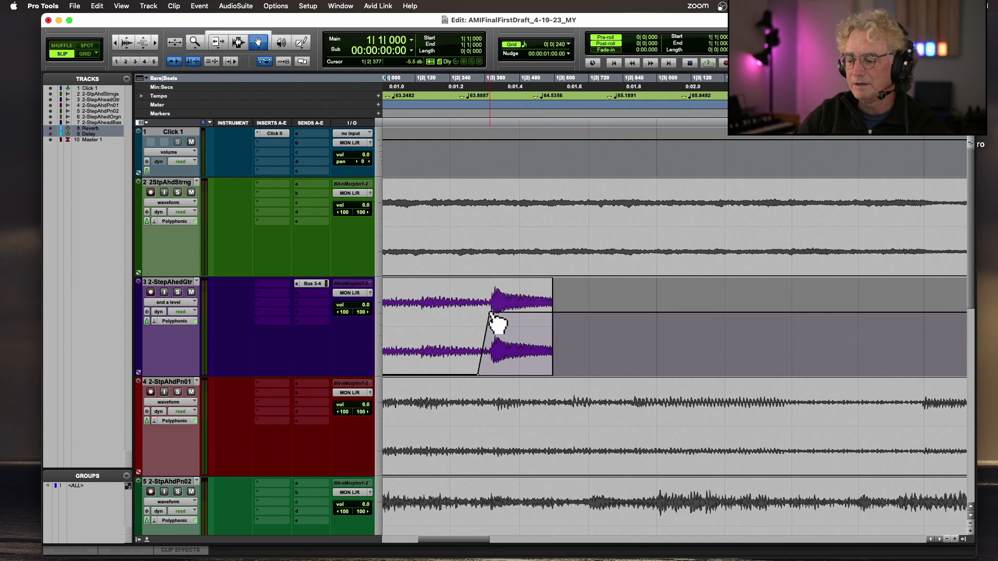
key("space")
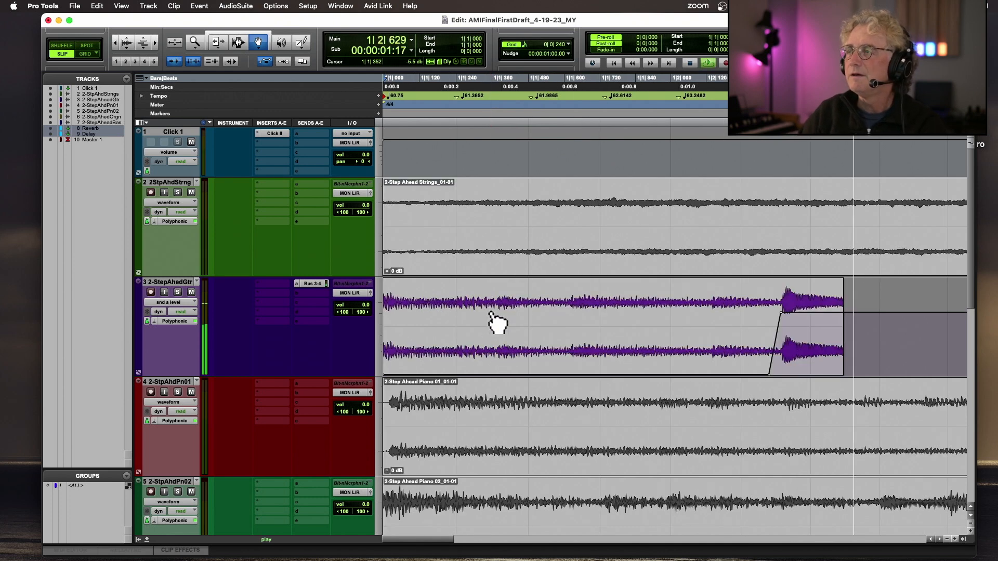
key("space")
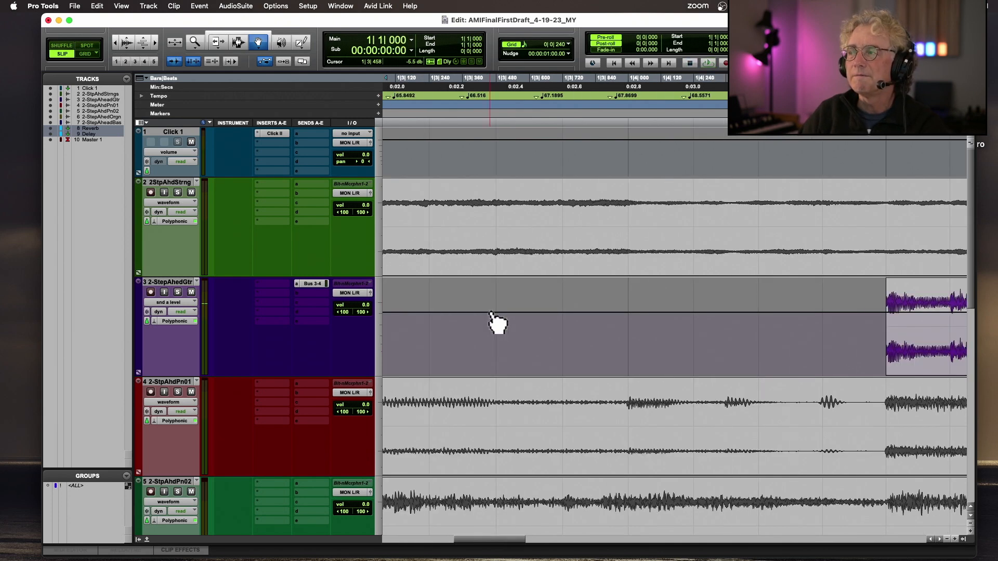
Step: Ramp the Guitar's send A level down to -∞ from 1|4|031, reaching the floor before the Guitar re-enters at bar 2
scroll(496, 322, "right", 5)
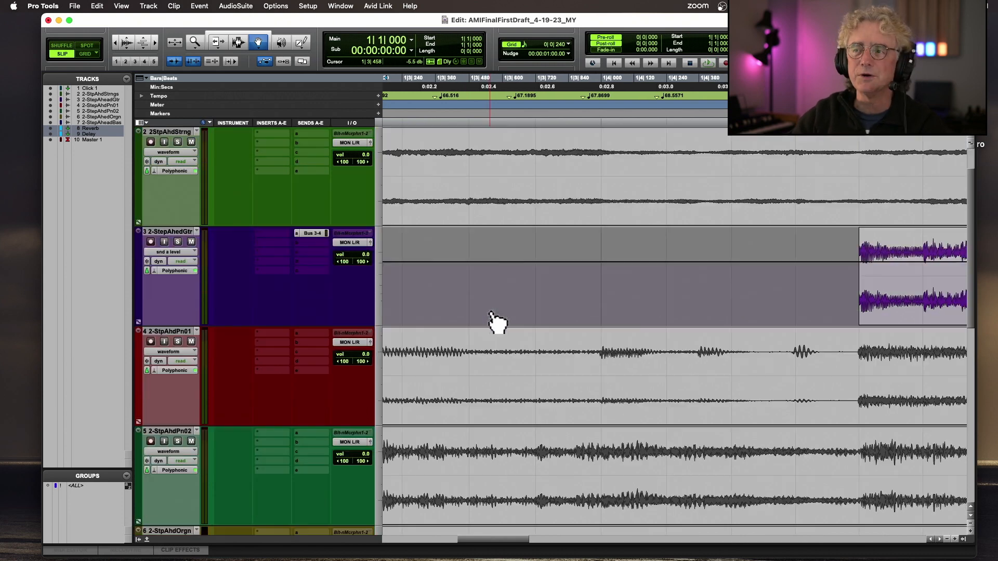
scroll(497, 322, "down", 5)
scroll(496, 323, "up", 5)
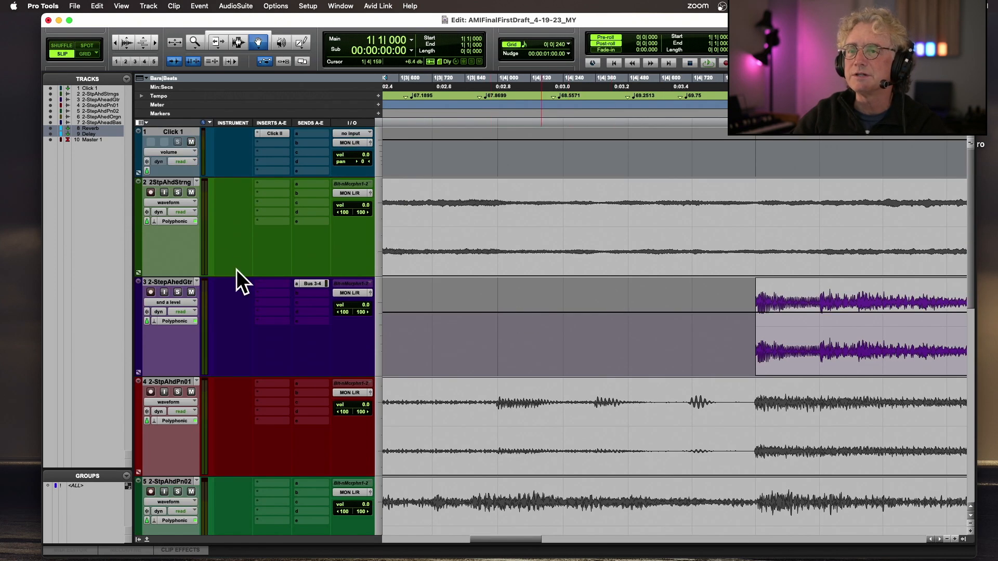
scroll(322, 266, "left", 3)
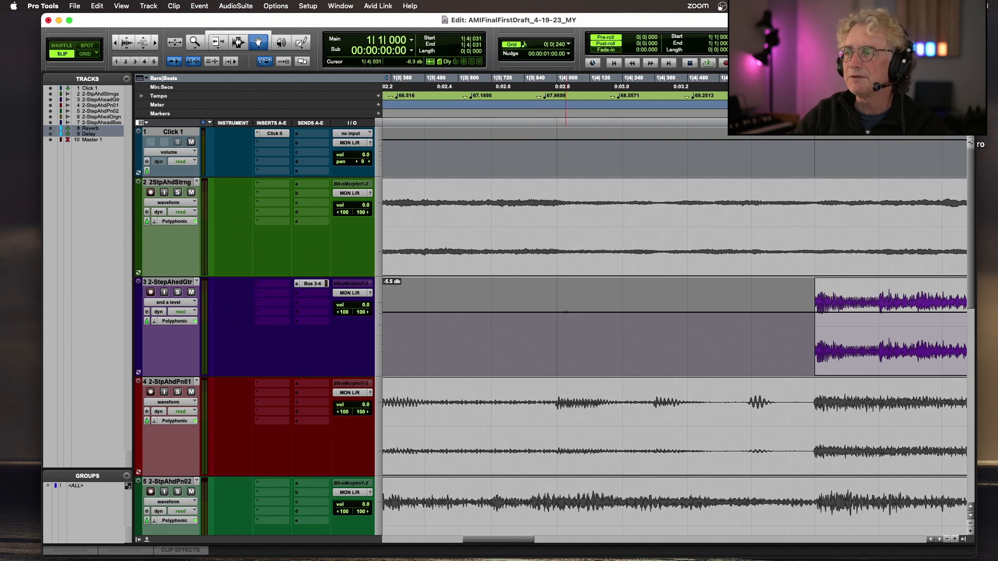
left_click_drag(616, 312, 627, 374)
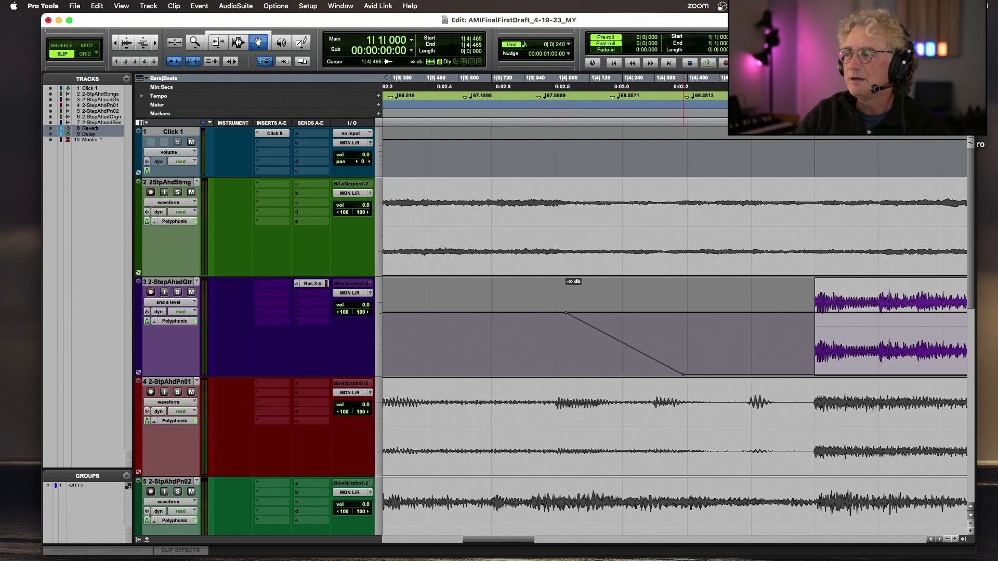
left_click_drag(693, 375, 693, 375)
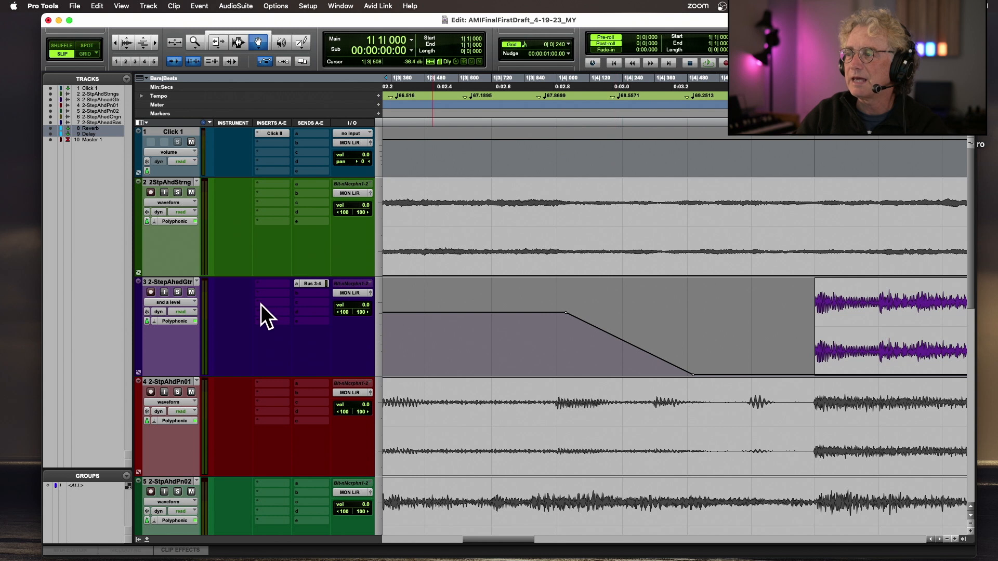
Step: Open the Guitar's Bus 3-4 send window, play from the start to watch the fader follow the automation, and close the window
left_click(180, 300)
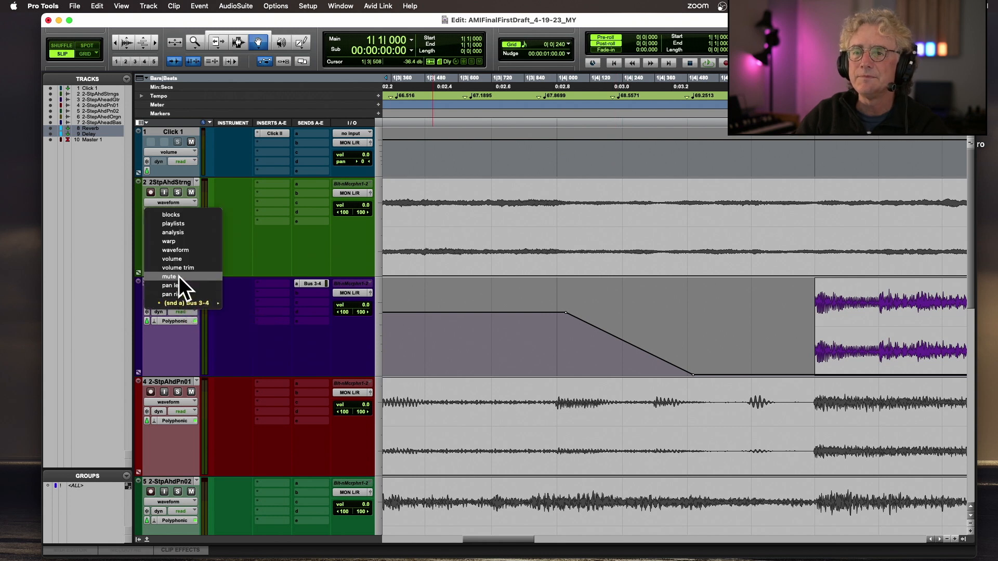
left_click(126, 308)
left_click(321, 283)
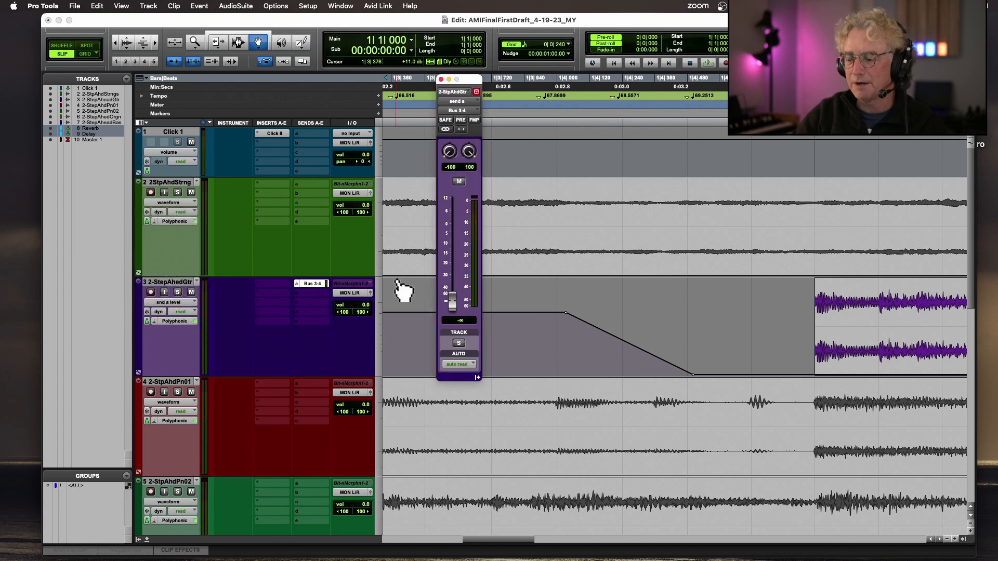
key("Return")
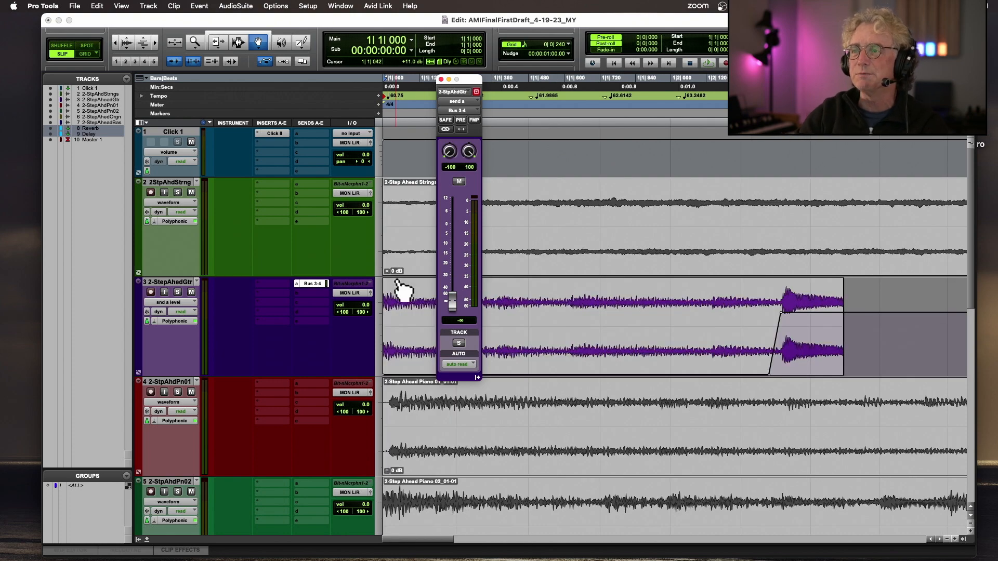
key("space")
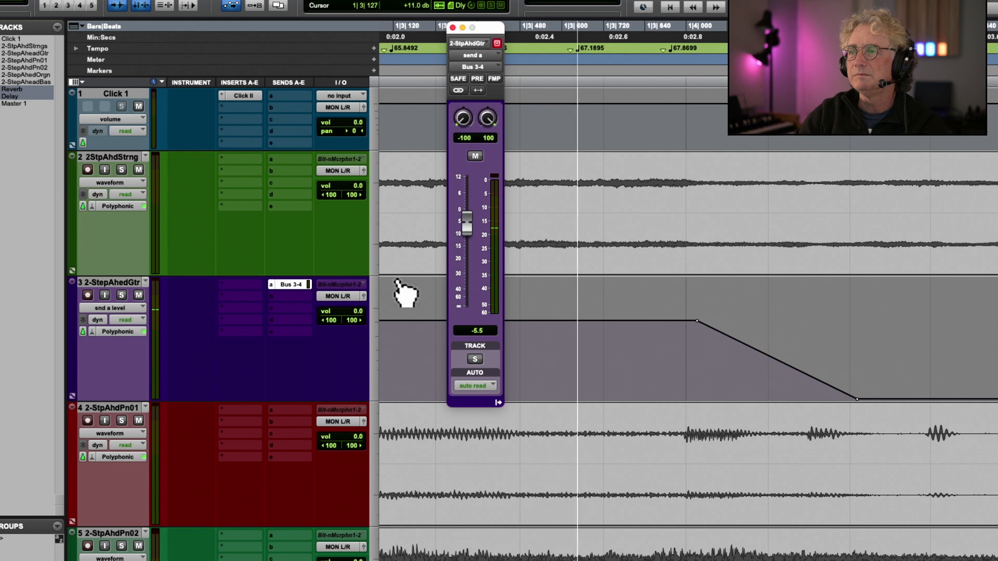
key("space")
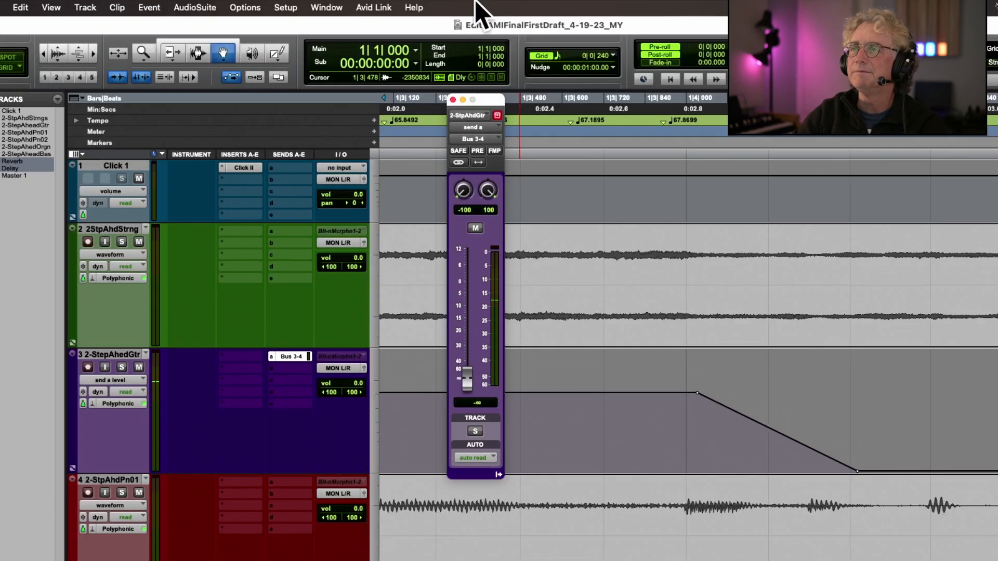
left_click(453, 100)
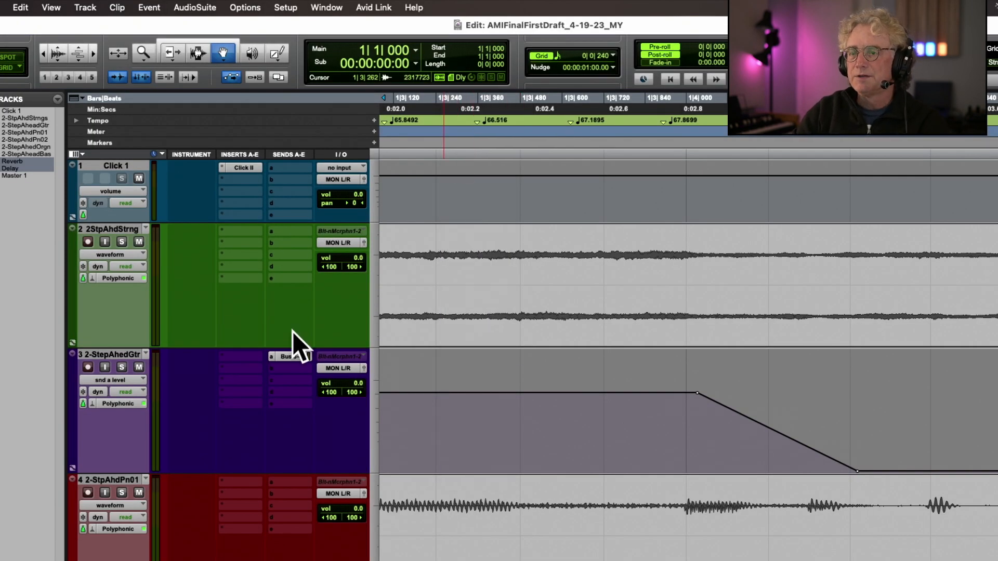
Step: Select and unmute the 2-Step Ahead Bass clip, and solo the Bass track
left_click(120, 381)
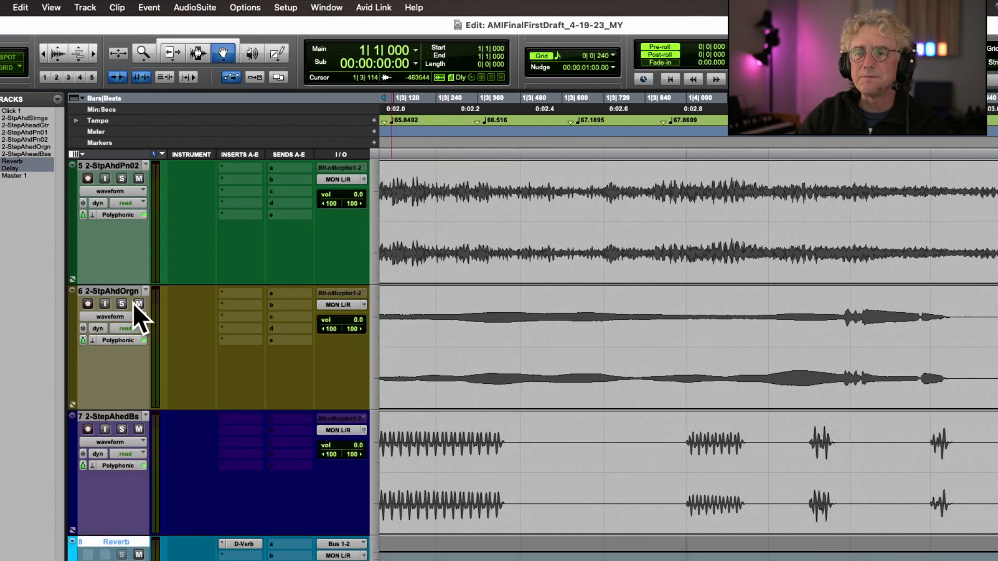
scroll(419, 392, "down", 2)
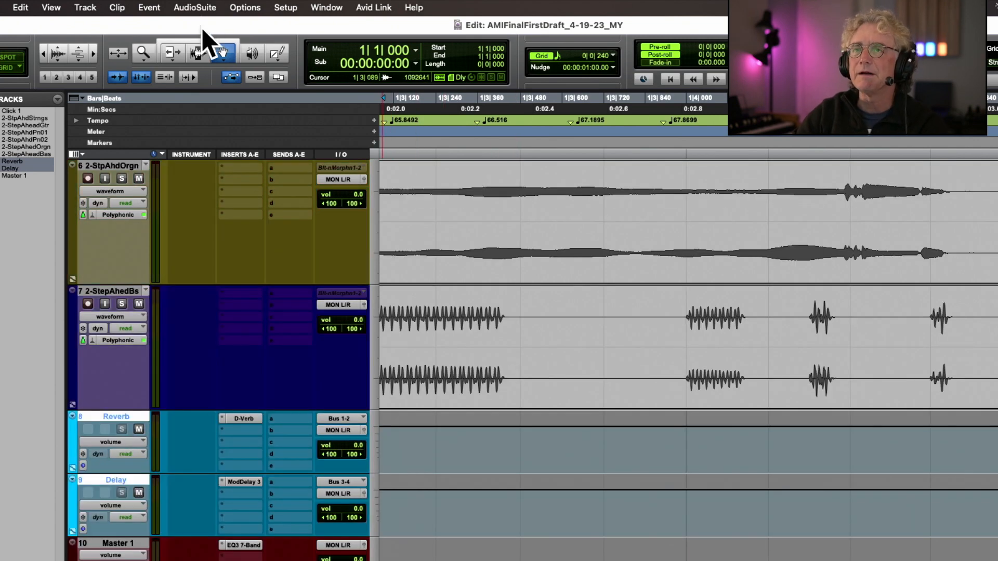
double_click(516, 317)
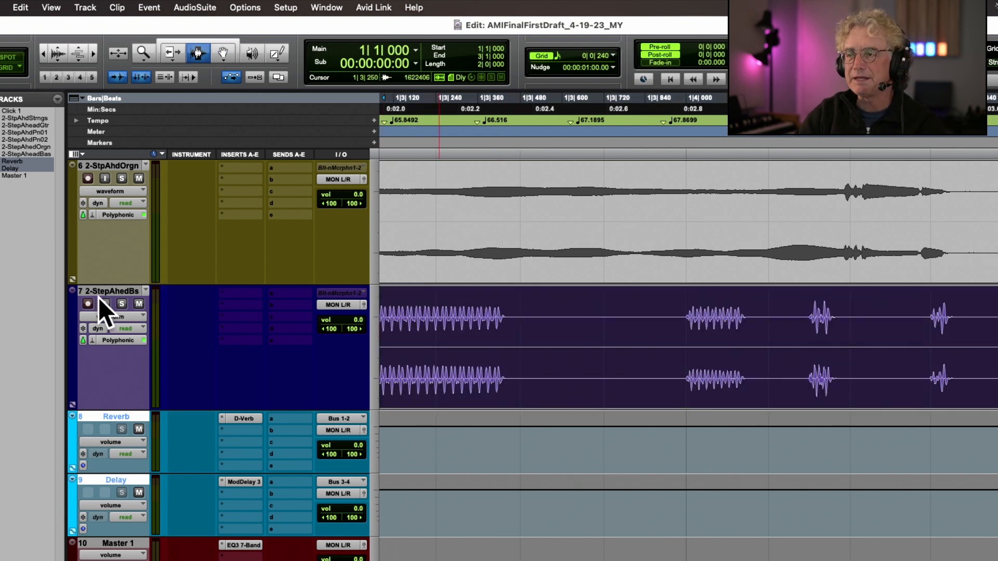
left_click(121, 305)
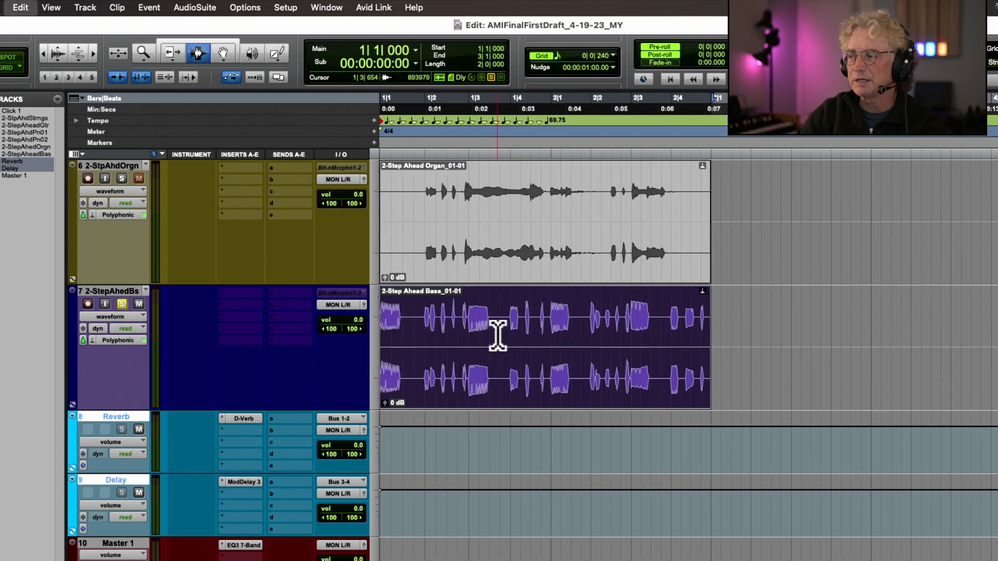
Step: Duplicate the Bass clip three times in a row and mute the three copies
key("super+d")
key("super+d")
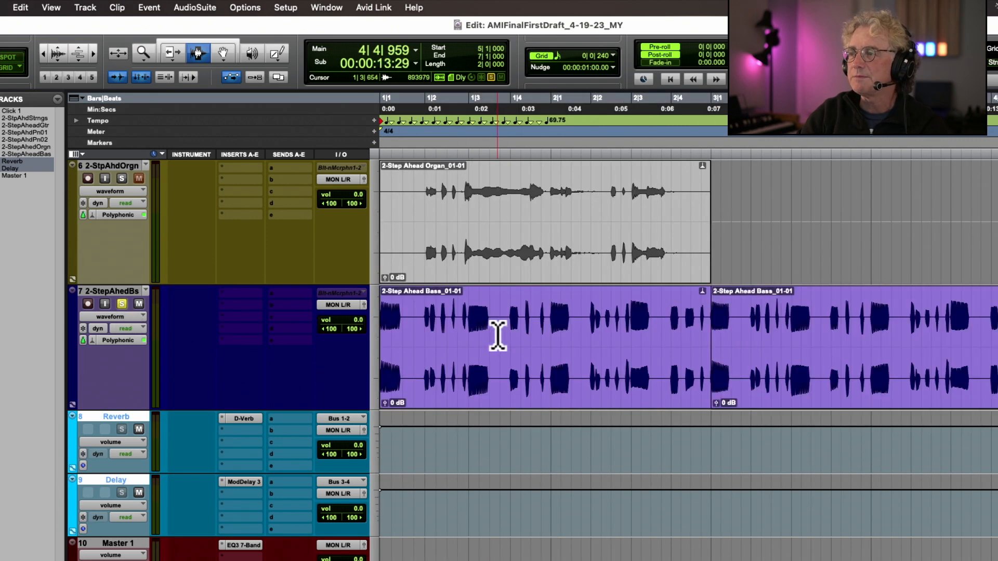
key("super+bracketleft")
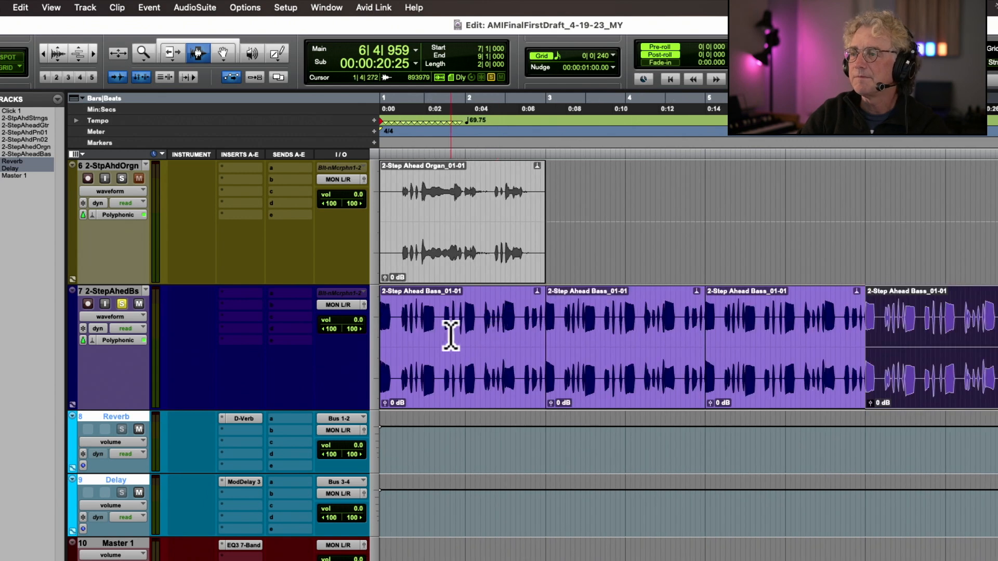
left_click(592, 325)
double_click(611, 325)
left_click_drag(612, 325, 906, 325)
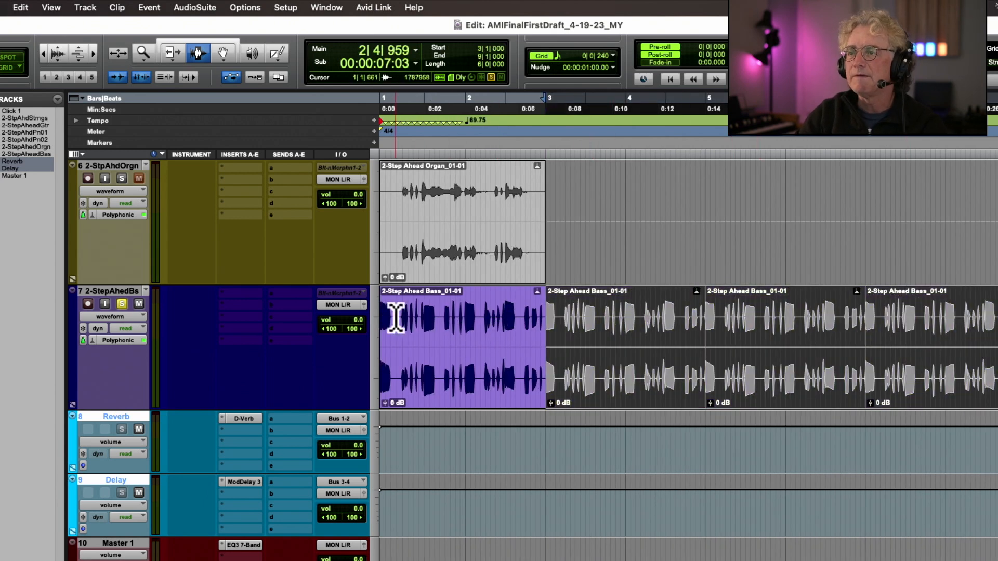
Step: Try a selection over the first Bass clip's opening up to 1|1|605, then delete the whole first Bass clip
left_click(396, 312)
left_click_drag(394, 312, 363, 317)
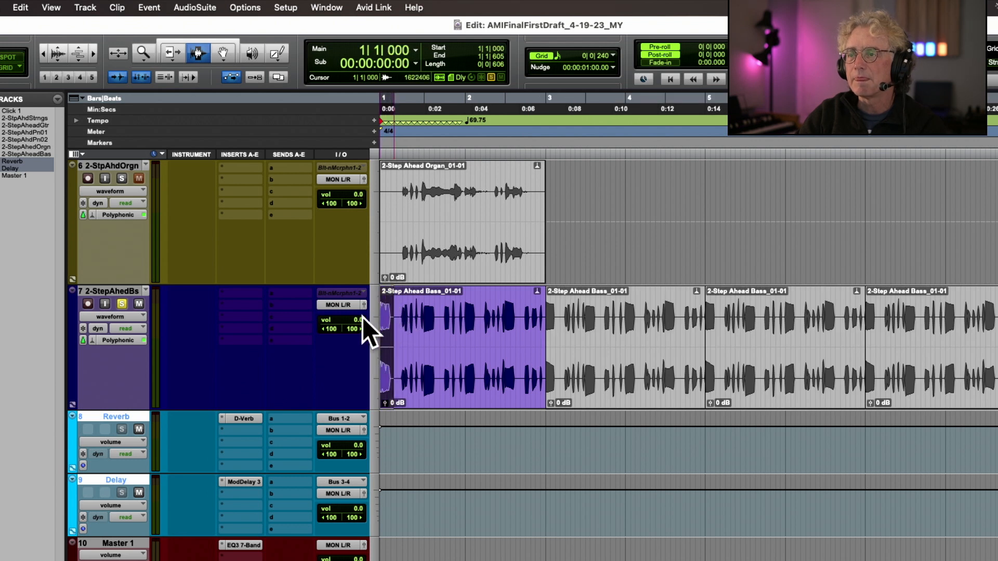
left_click(433, 317)
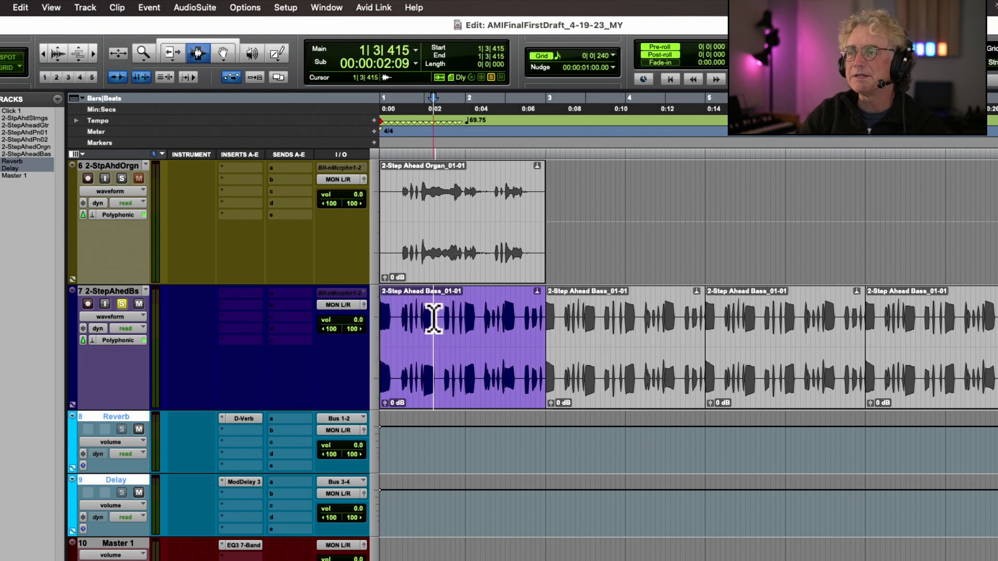
double_click(433, 315)
key("Delete")
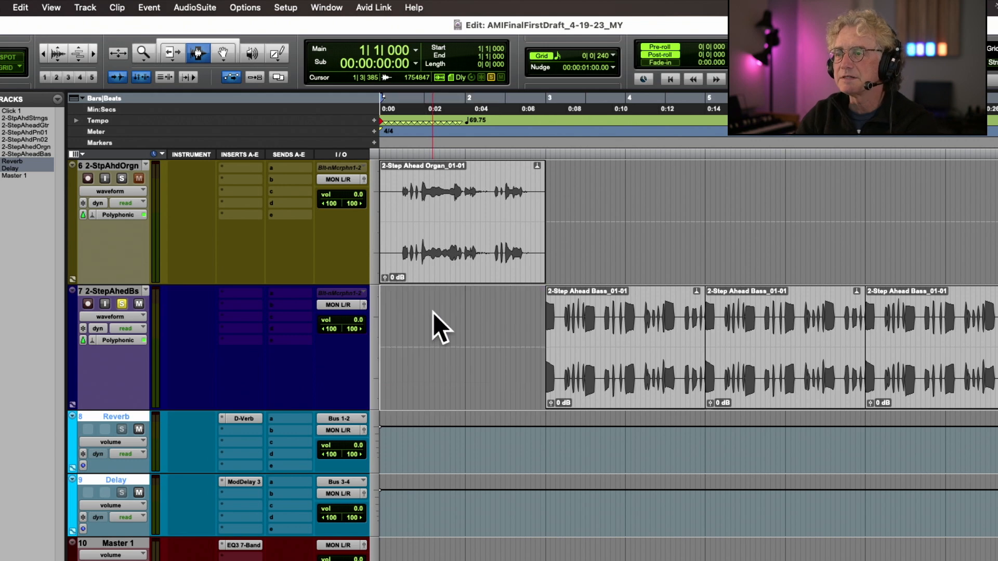
Step: Unsolo the Bass track and play the session from the start with a closer view of the intro
left_click(385, 314)
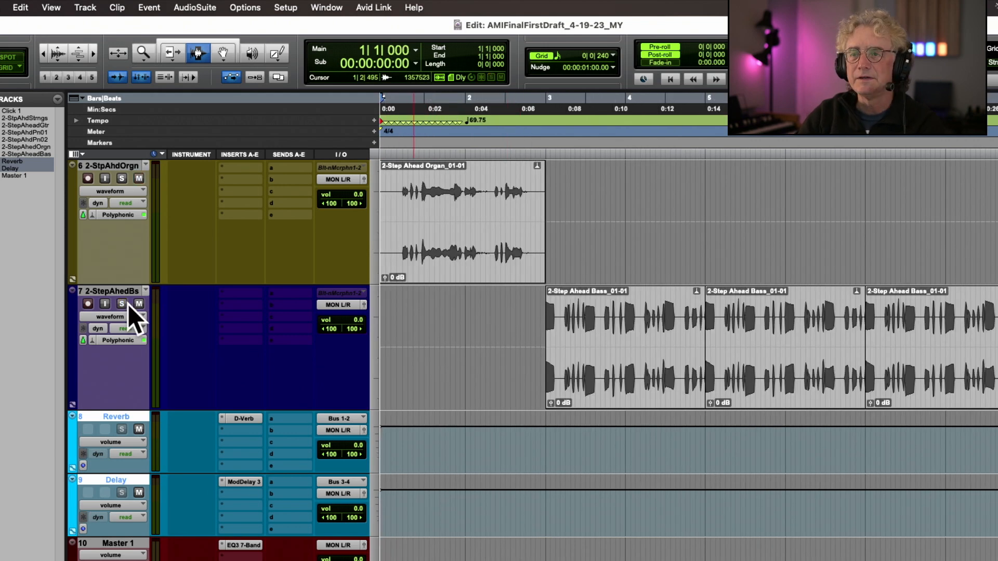
left_click(122, 304)
key("space")
key("super+bracketright")
key("super+bracketright")
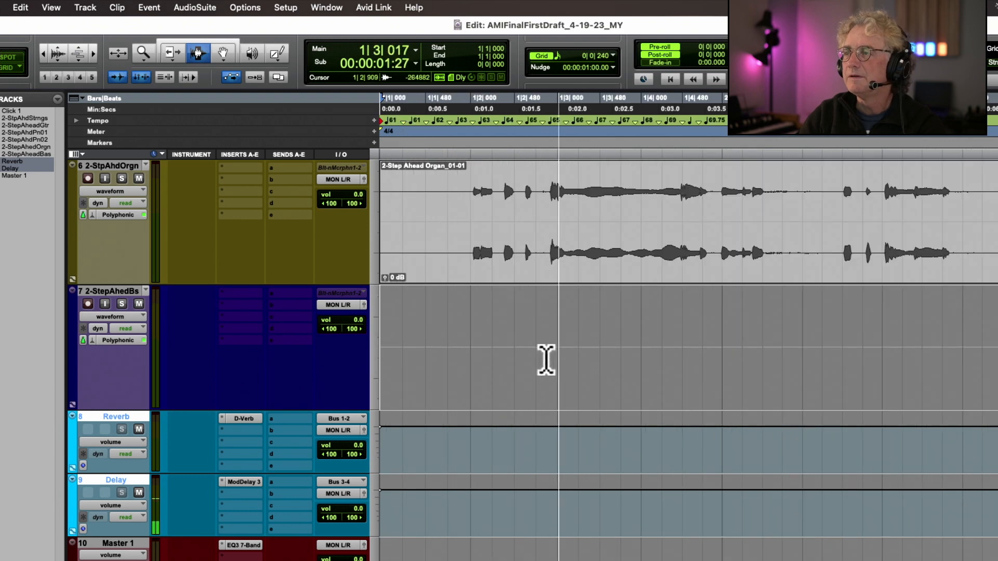
key("space")
Step: Audition the intro from 1|2|604 and from 1|1|397 to find where a Bass note should enter
left_click(526, 367)
key("space")
key("space")
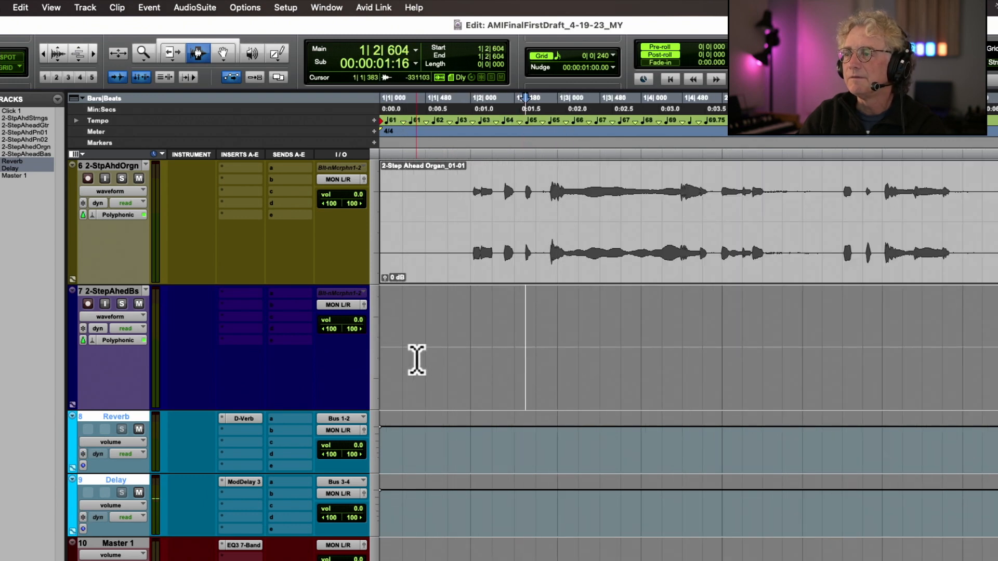
left_click(417, 357)
left_click(417, 357)
key("space")
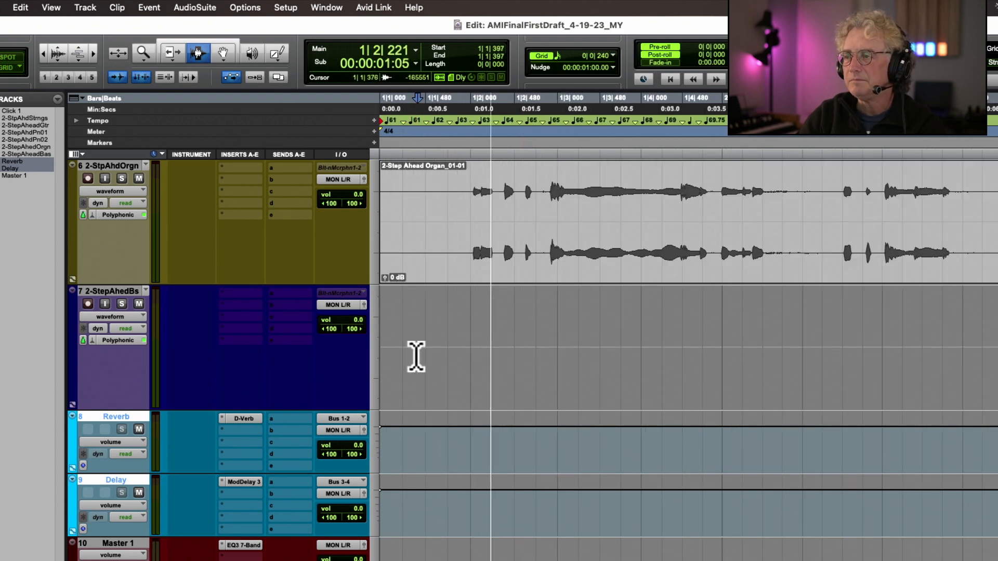
key("space")
Step: Paste the copied Bass note on the Bass track at 1|2|373 and play it from the start
left_click(504, 315)
left_click(504, 316)
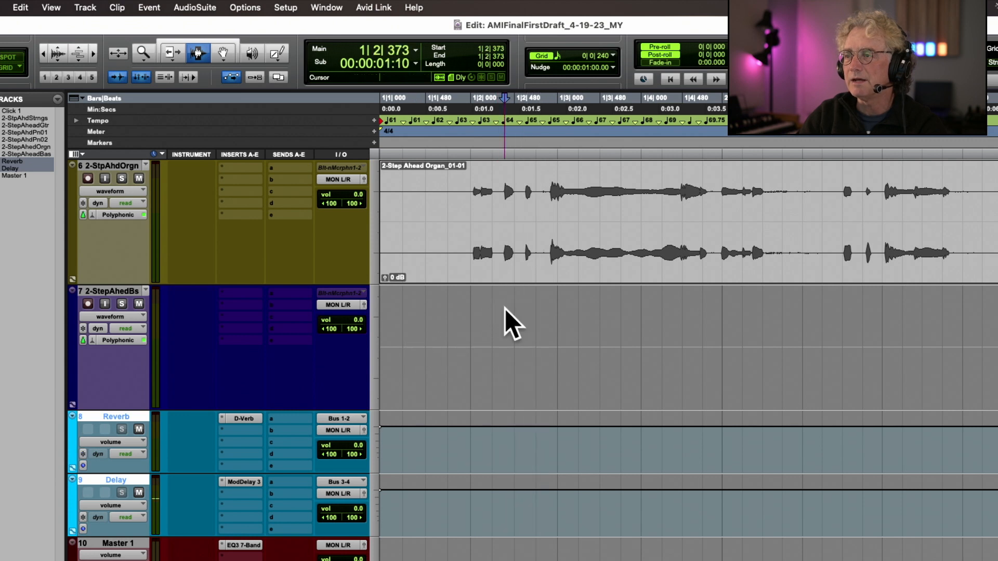
key("super+v")
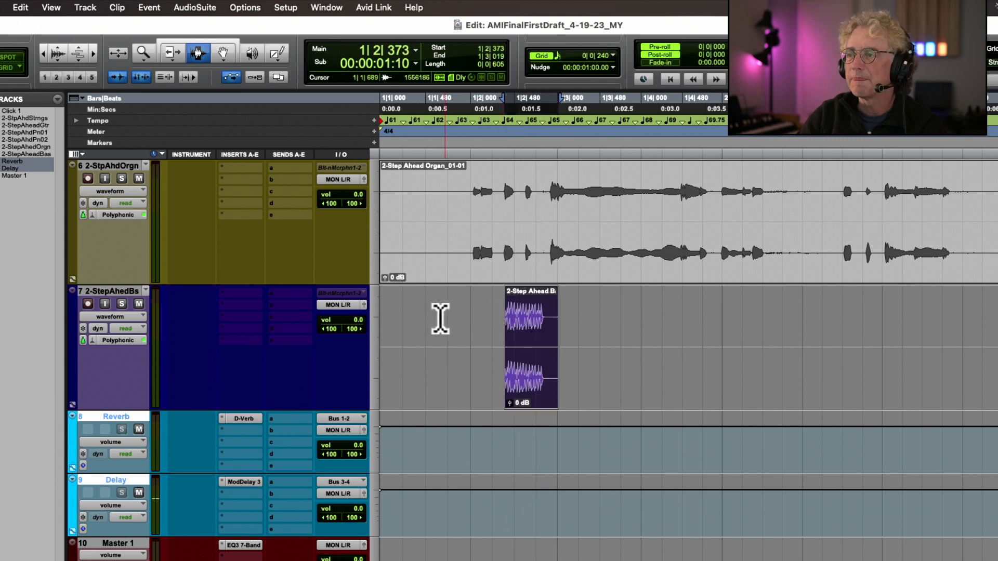
key("Return")
key("space")
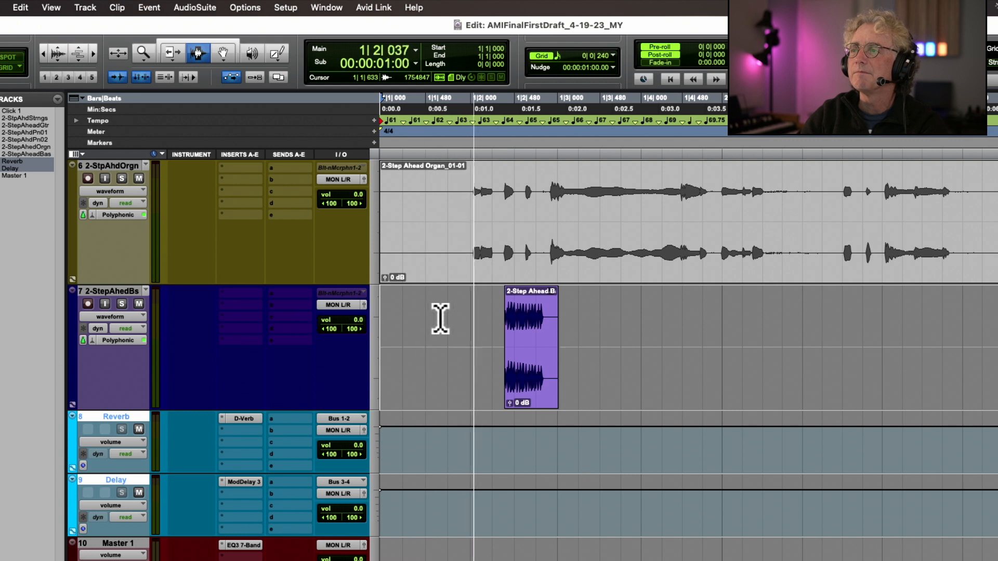
key("space")
Step: Fade in the opening of the pasted Bass clip up to about 1|2|578 and trim its silent tail at 1|2|821
key("super+bracketright")
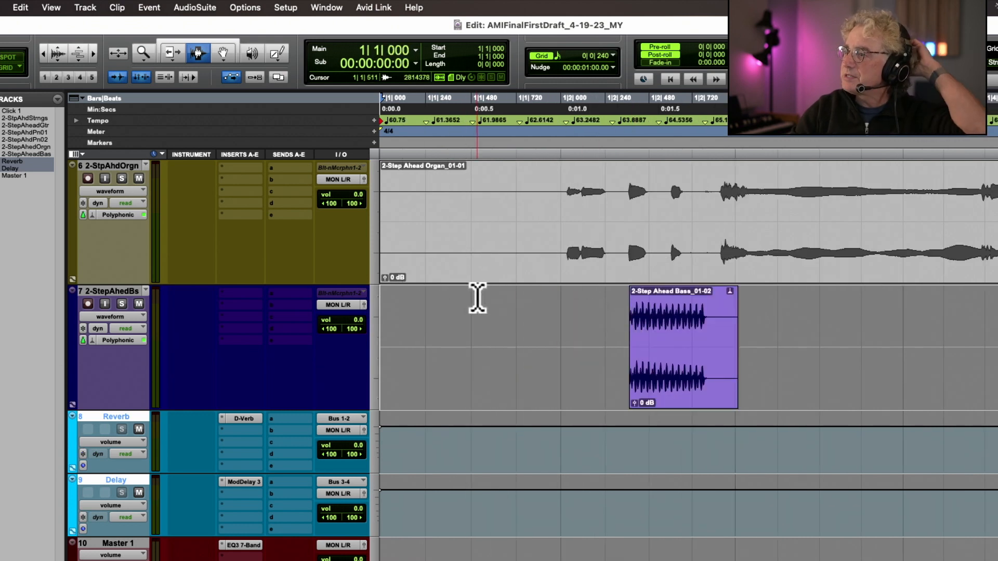
left_click_drag(666, 345, 604, 349)
key("f")
left_click(435, 345)
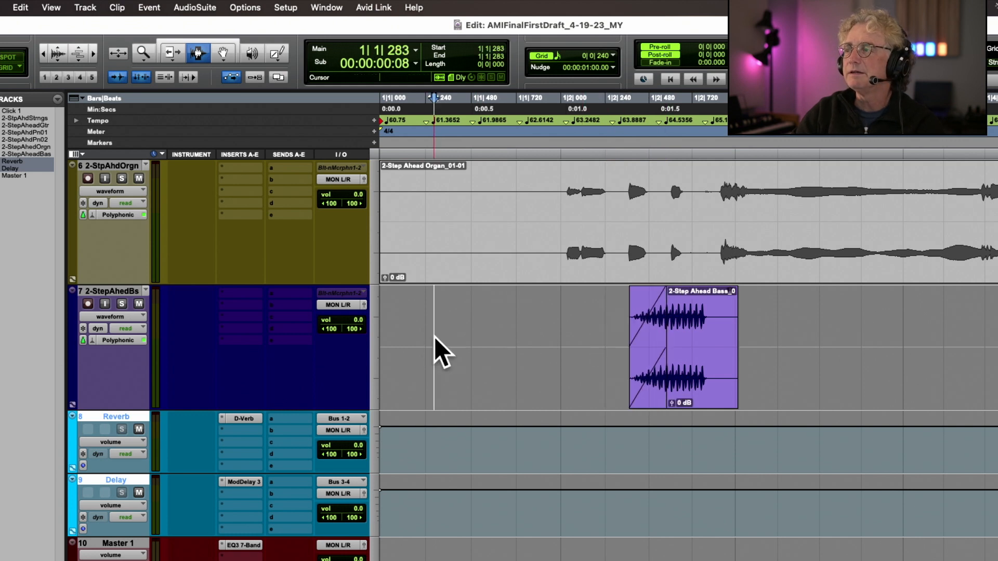
key("space")
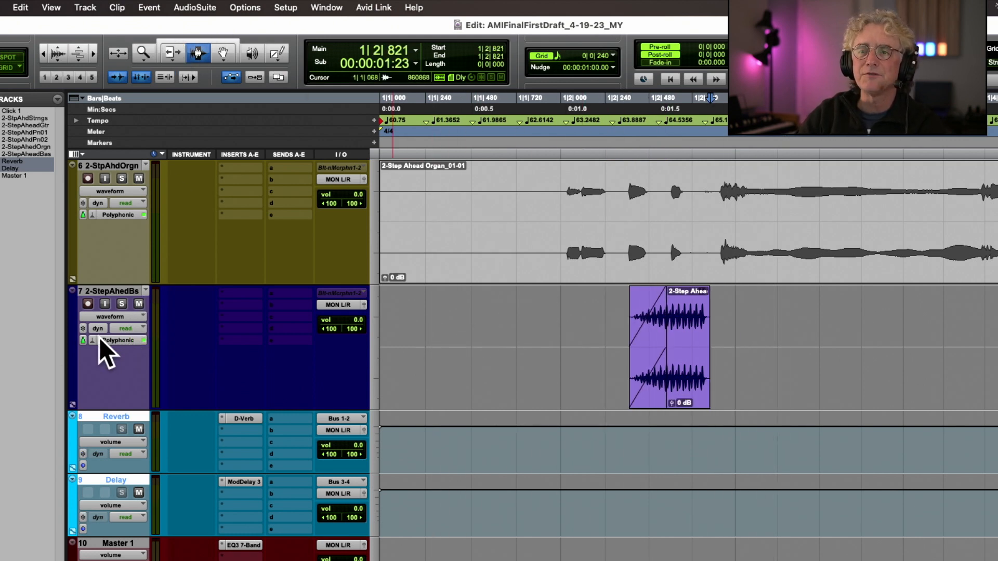
Step: Time-stretch the end of the pasted Bass clip to 1|3|177 with the TCE Trim tool and play from the start
left_click_drag(178, 50, 188, 82)
key("r")
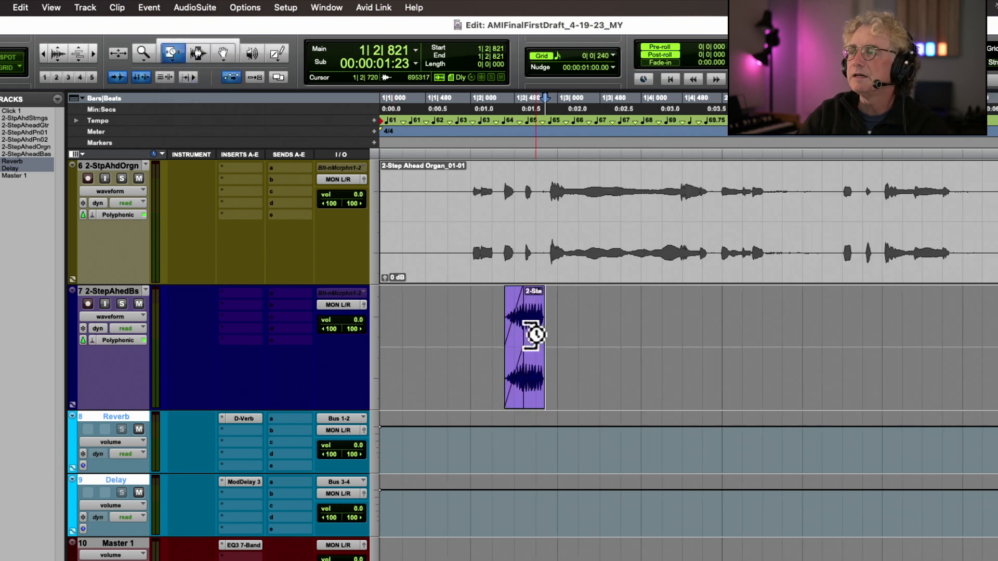
left_click_drag(537, 336, 574, 340)
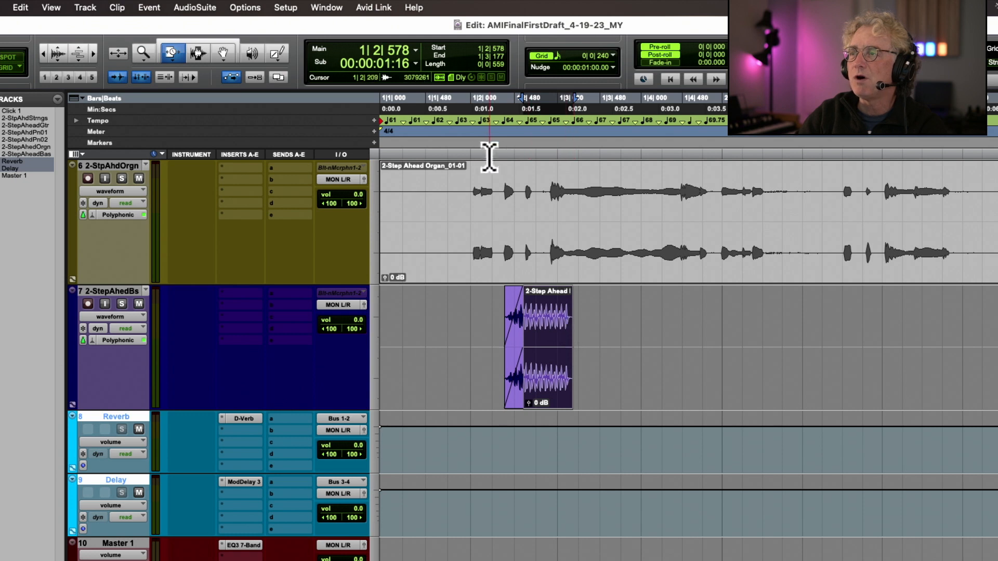
key("Return")
key("space")
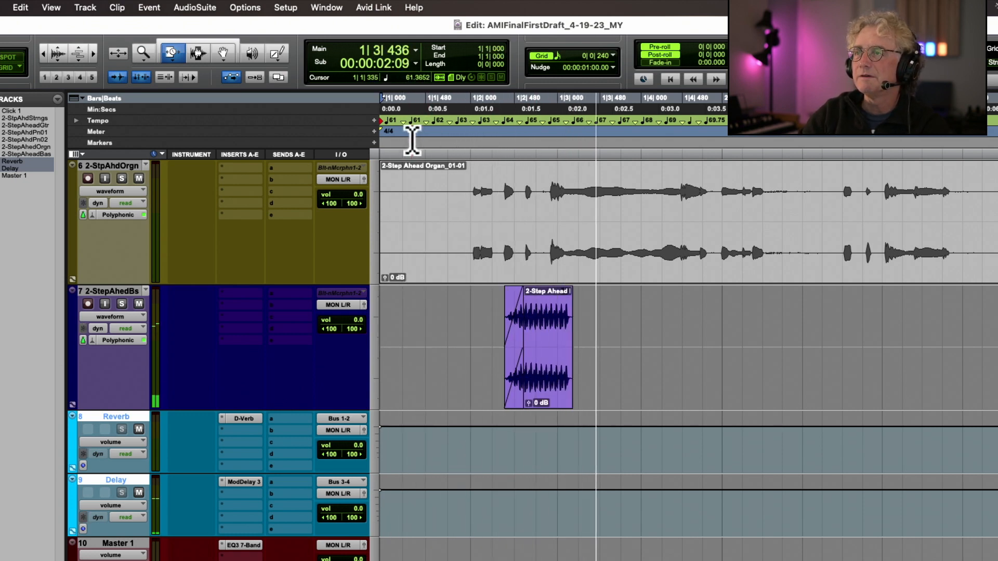
key("space")
Step: Stretch the pasted Bass clip's end slightly further, fade out its tail, and audition it from the start
left_click_drag(571, 307, 611, 354)
left_click(207, 54)
key("f")
key("Return")
key("space")
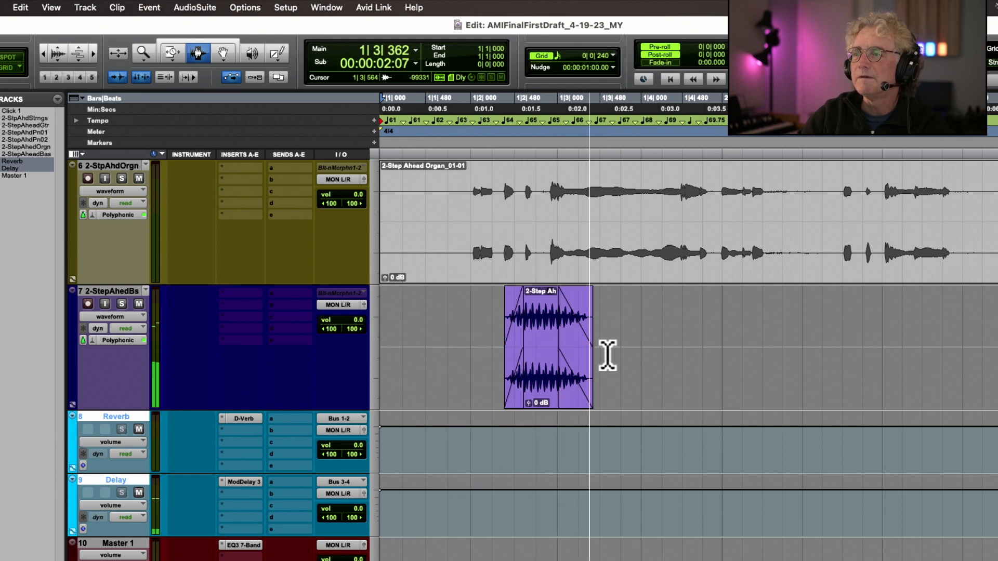
key("space")
Step: Lower the pasted Bass clip's gain to -6.6 dB and lengthen its fade-in with the Standard Trim tool, playing from 1|2|031 to check
left_click(529, 404)
left_click_drag(528, 401, 528, 405)
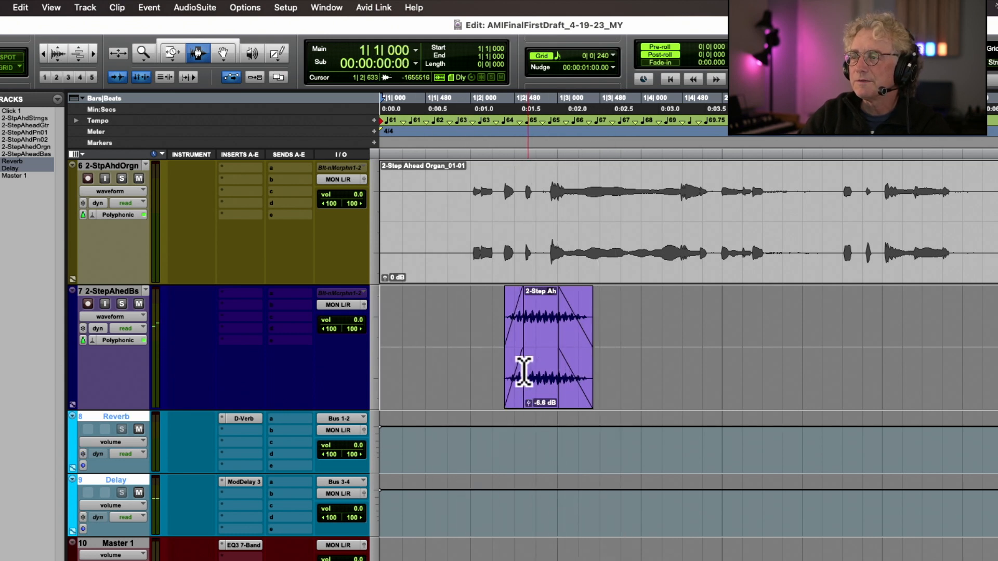
left_click(172, 50)
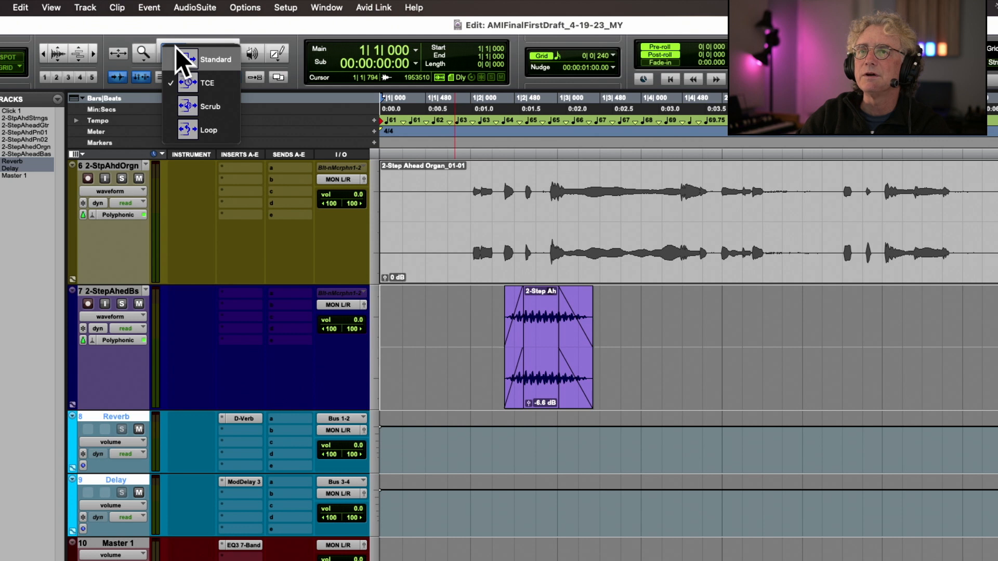
left_click(186, 60)
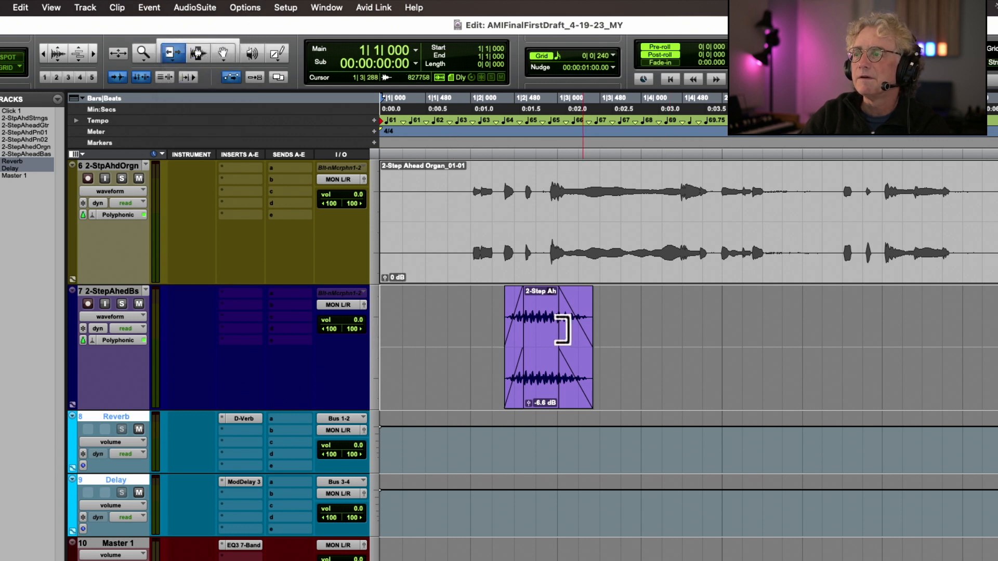
left_click_drag(506, 322, 549, 324)
left_click(473, 140)
key("space")
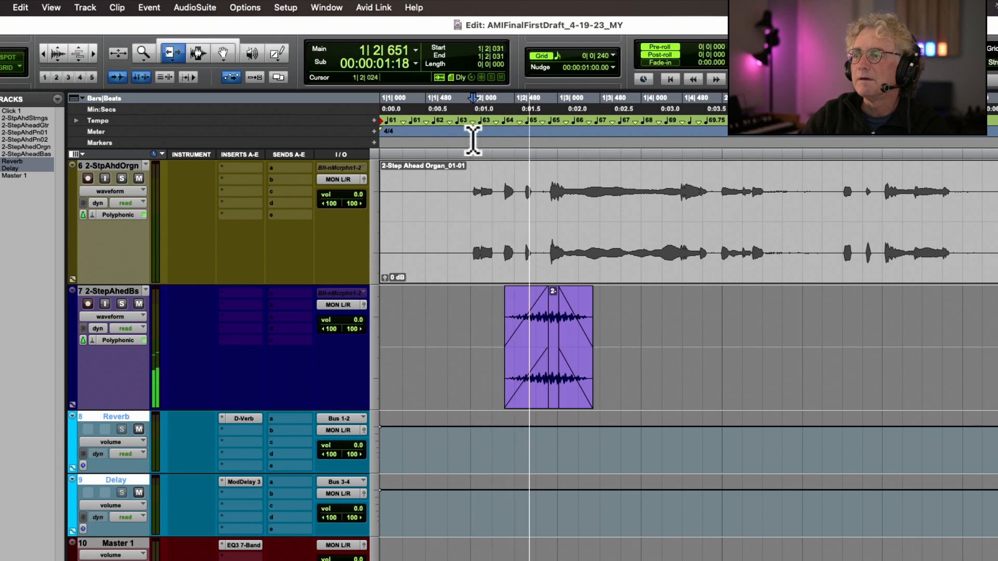
key("space")
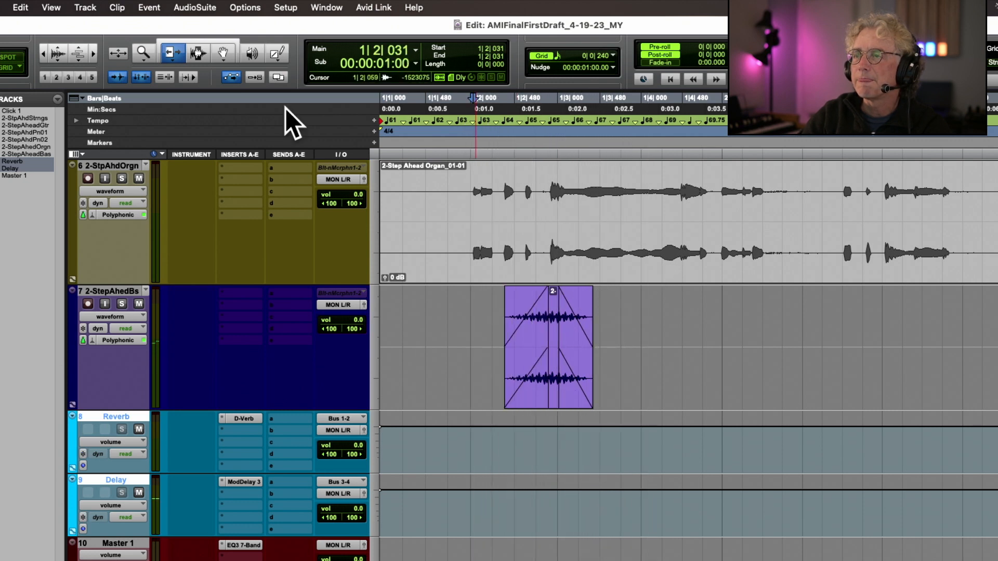
Step: Time-stretch the end of the faded Bass clip to about 1|4|000 with the TCE Trim tool and play from 1|1|913
right_click(176, 51)
left_click(188, 80)
left_click_drag(583, 306, 643, 325)
key("F7")
left_click(468, 330)
key("space")
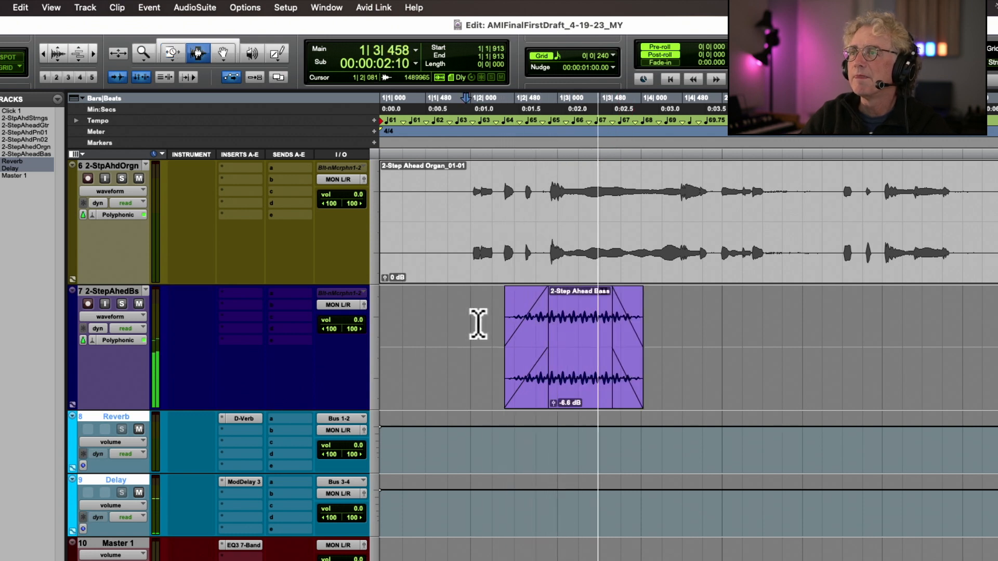
key("space")
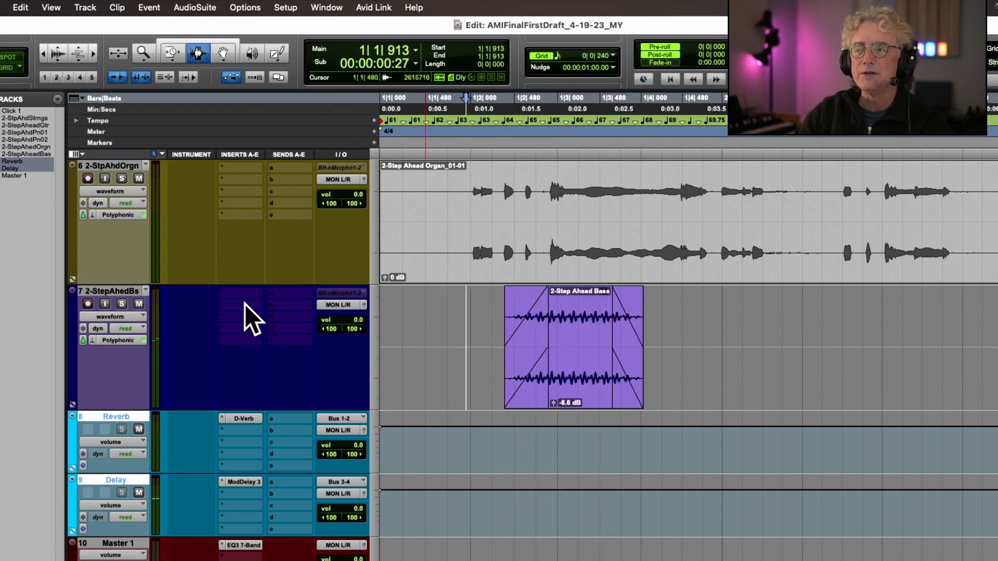
Step: Clear the Reverb and Delay track selection and open the Reverb track's D-Verb insert to examine its settings
scroll(244, 305, "down", 2)
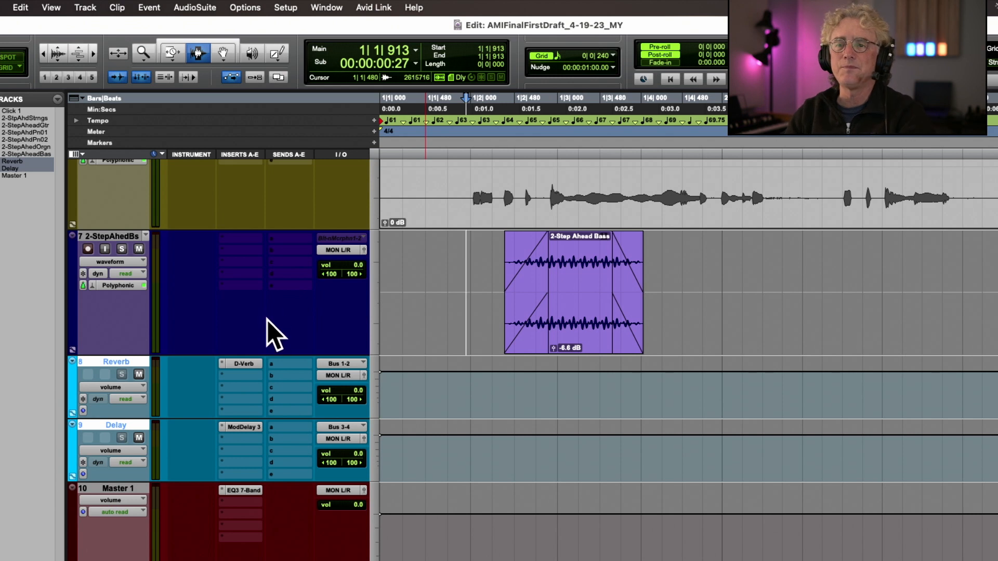
left_click(123, 362, "alt")
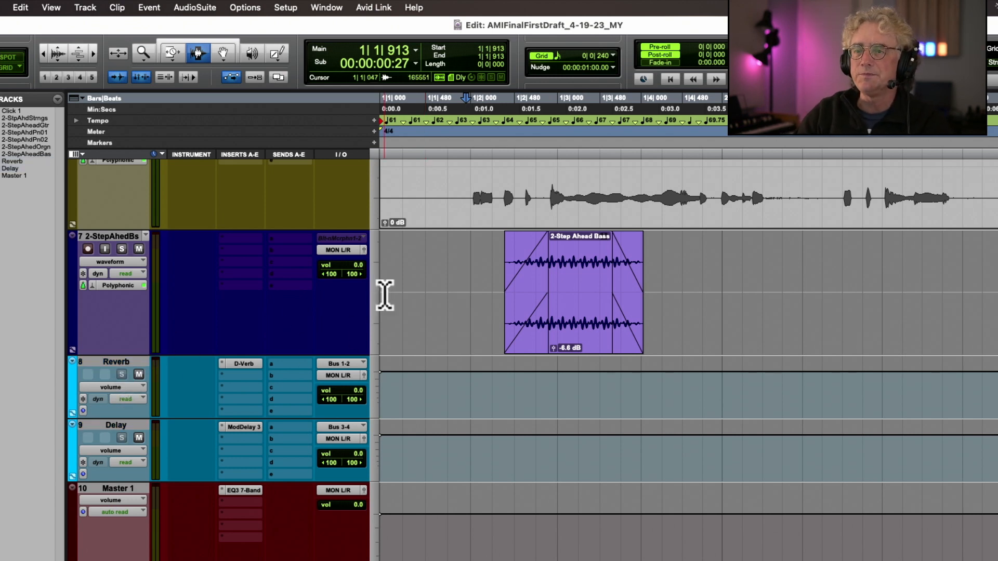
left_click(240, 364)
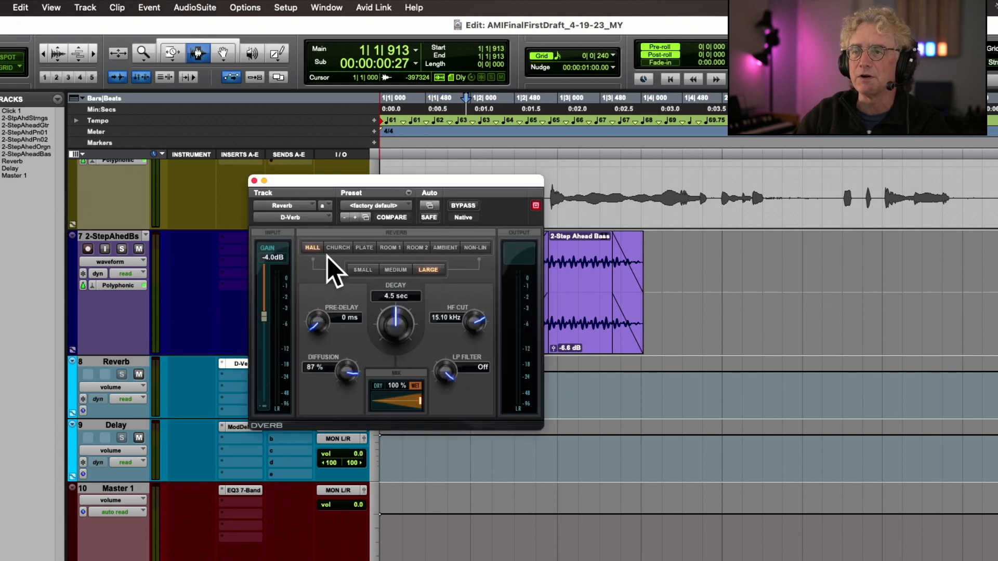
left_click_drag(375, 179, 455, 143)
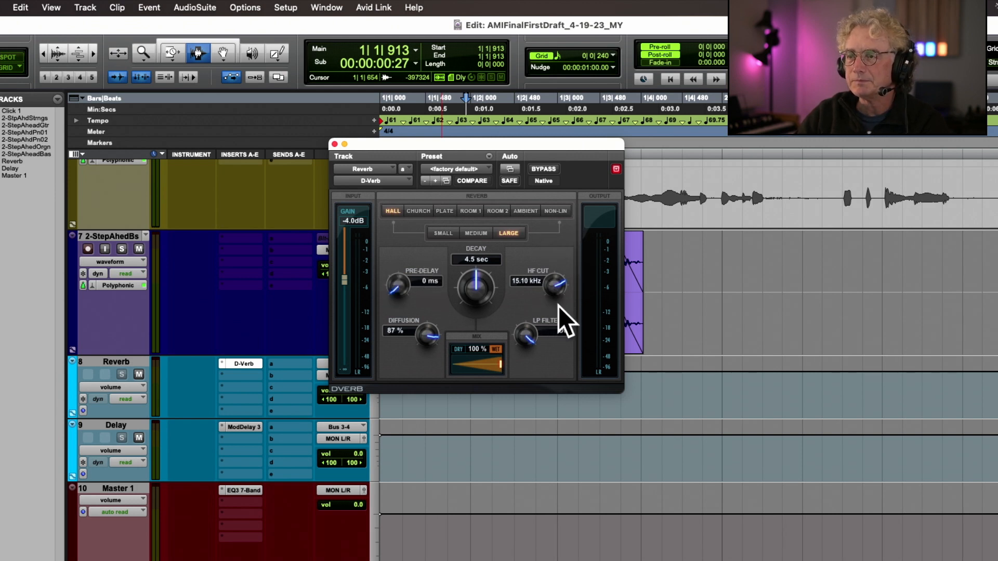
Step: Open the Delay track's Mod Delay III, try a 9% wet mix, restore it to 100%, and close the plug-in
left_click(248, 426)
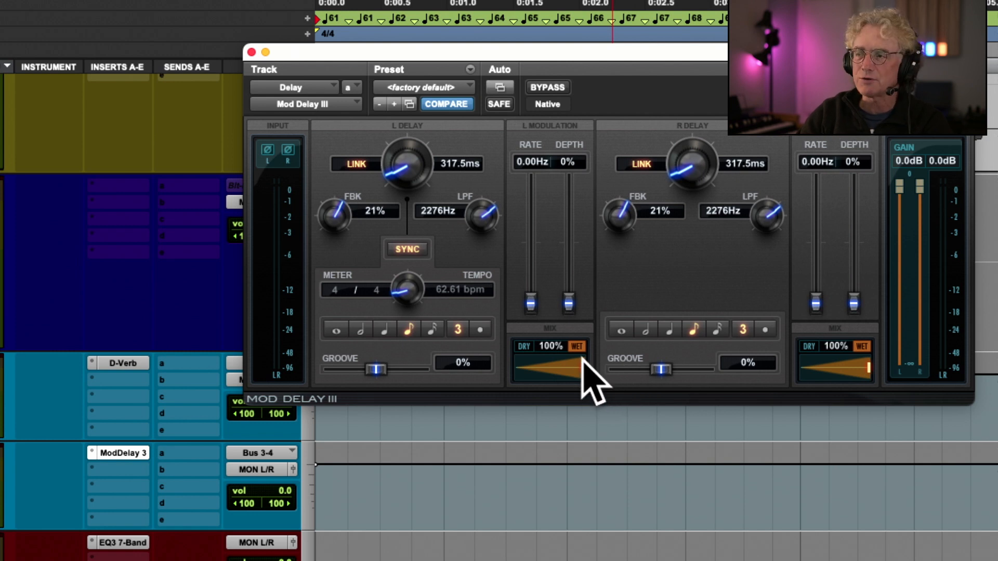
left_click_drag(583, 366, 510, 365)
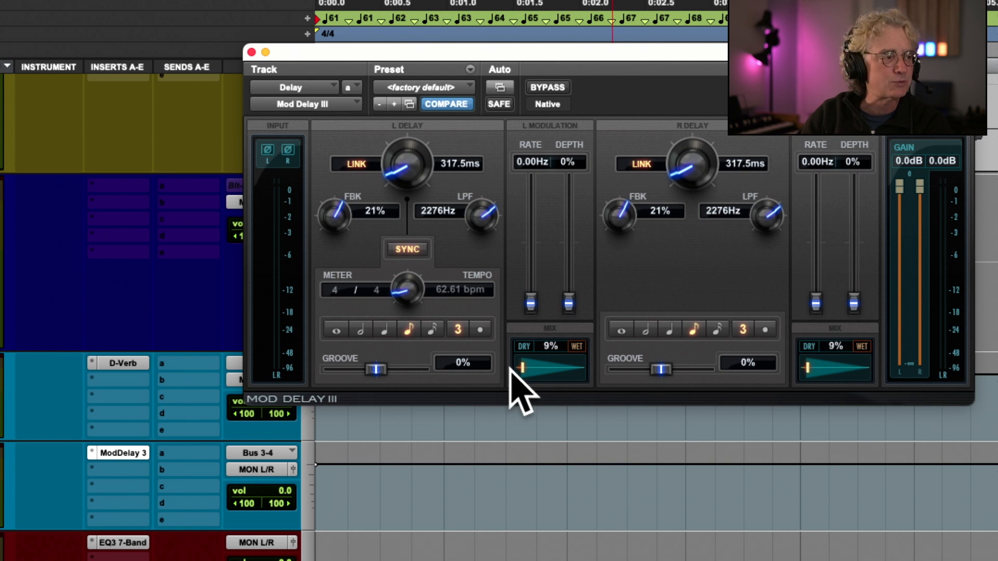
left_click_drag(509, 367, 608, 369)
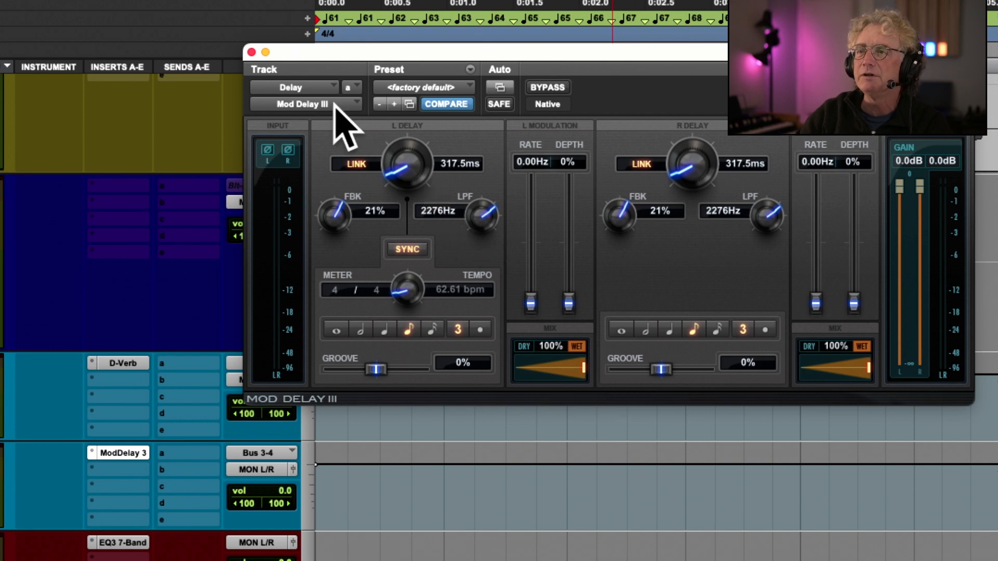
left_click(252, 52)
left_click(438, 179)
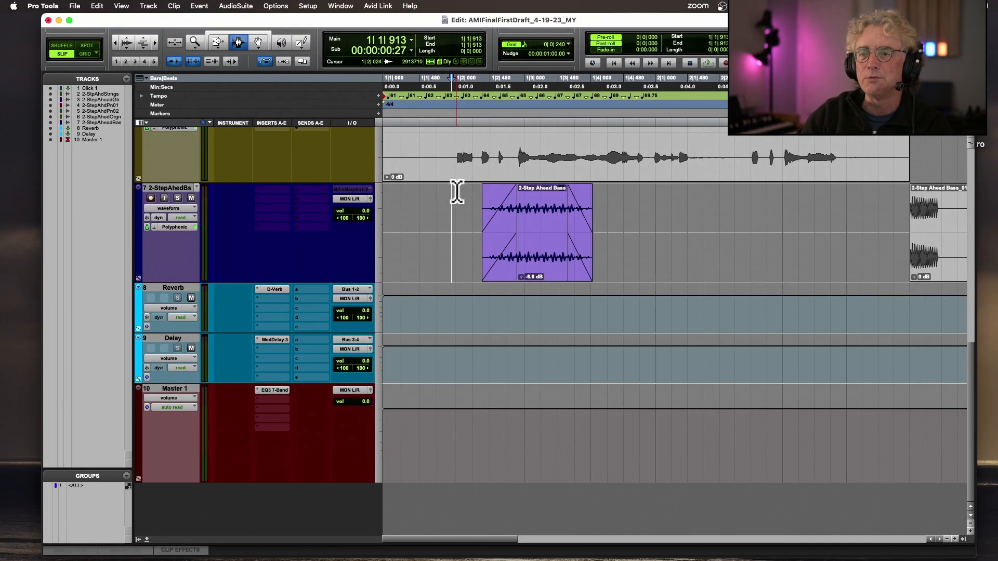
Step: Reopen the Reverb track's D-Verb, move its window clear of the inserts, and nudge the input gain to -3.9 dB
left_click(275, 290)
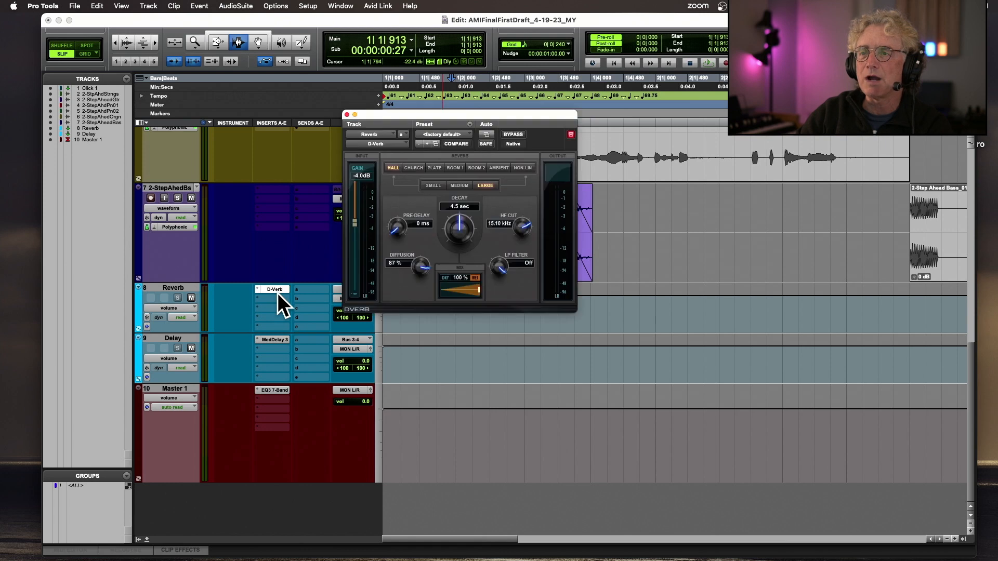
left_click_drag(442, 119, 467, 177)
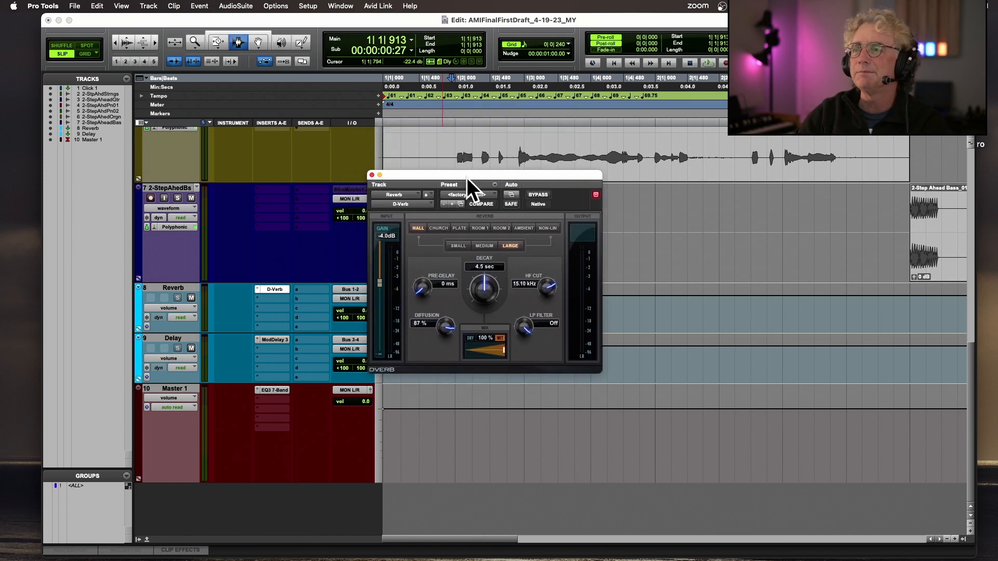
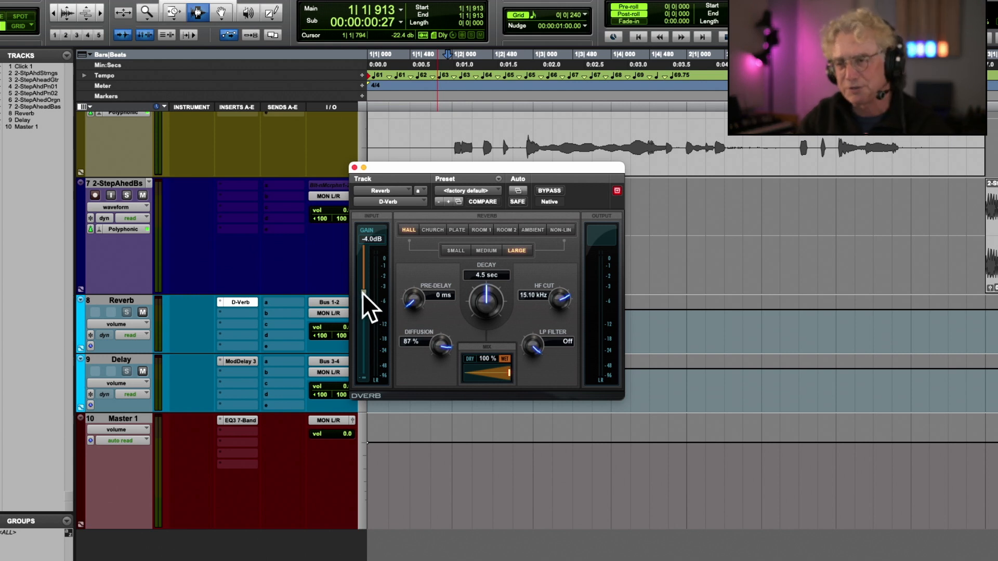
scroll(366, 292, "up", 1)
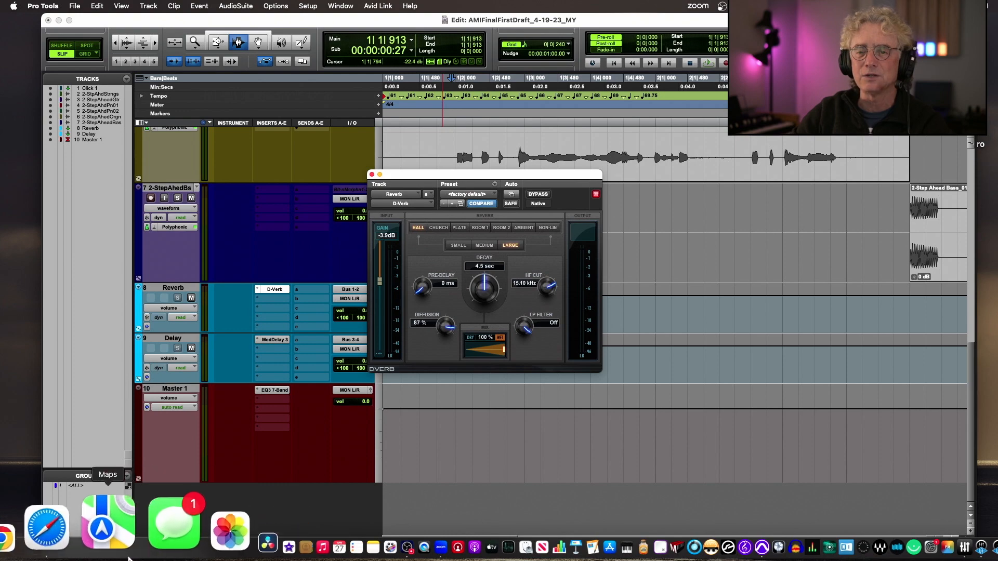
Step: Switch to Safari and look through the web page that opens
left_click(107, 520)
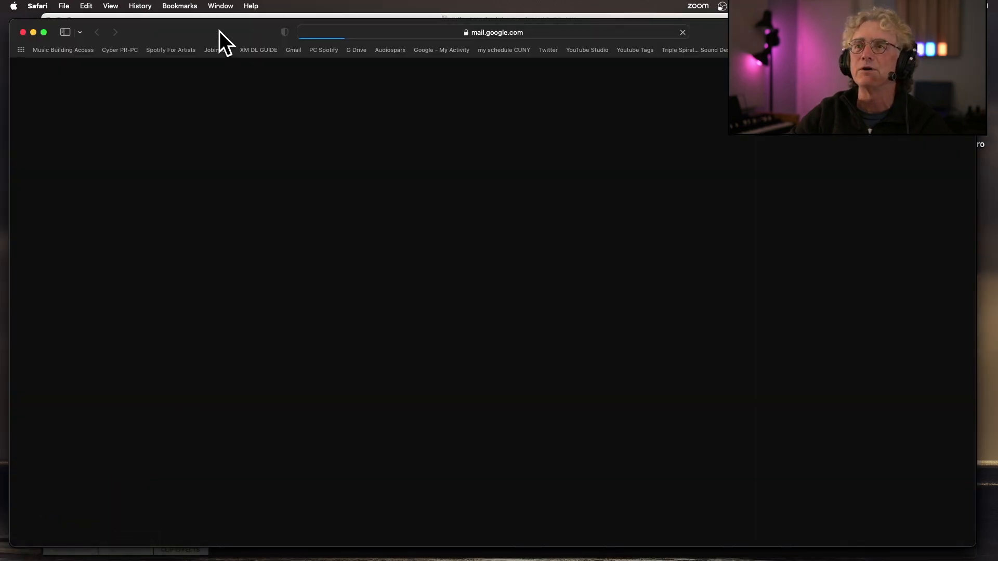
scroll(435, 352, "down", 3)
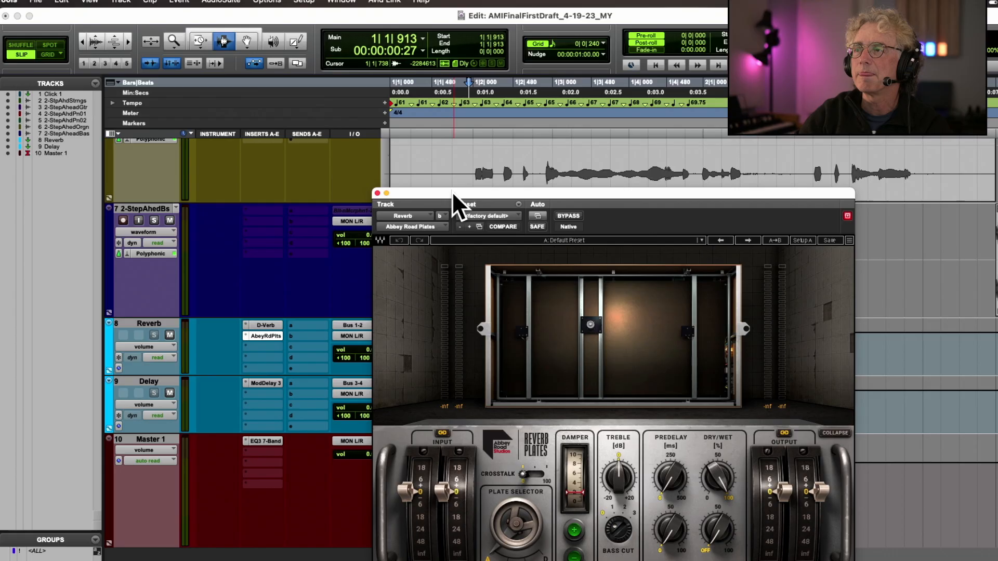
Step: Move the Abbey Road Plates window clear, look over its plate selector and damper, and remove the plug-in from the Reverb track
left_click_drag(451, 192, 299, 94)
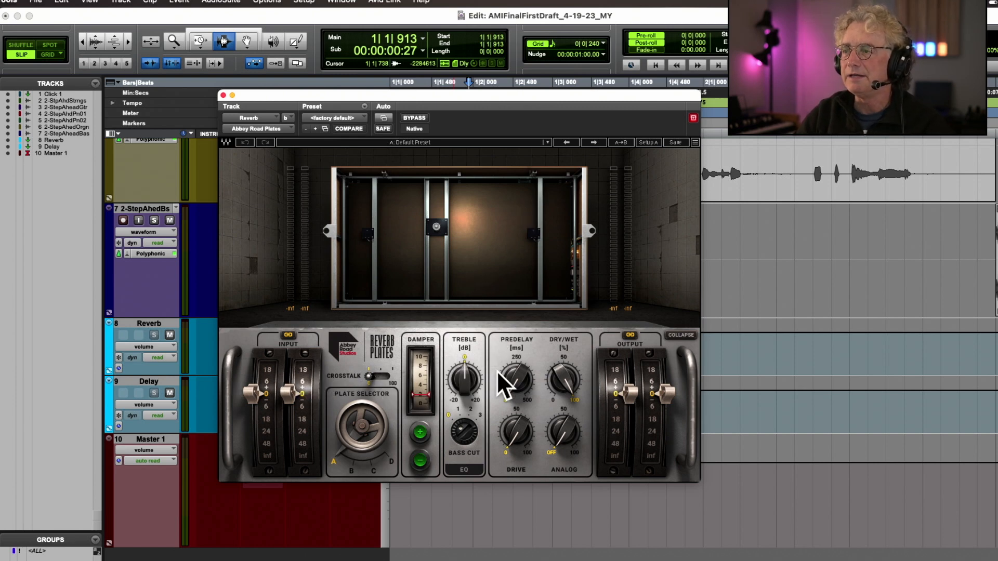
left_click(352, 433)
left_click(420, 356)
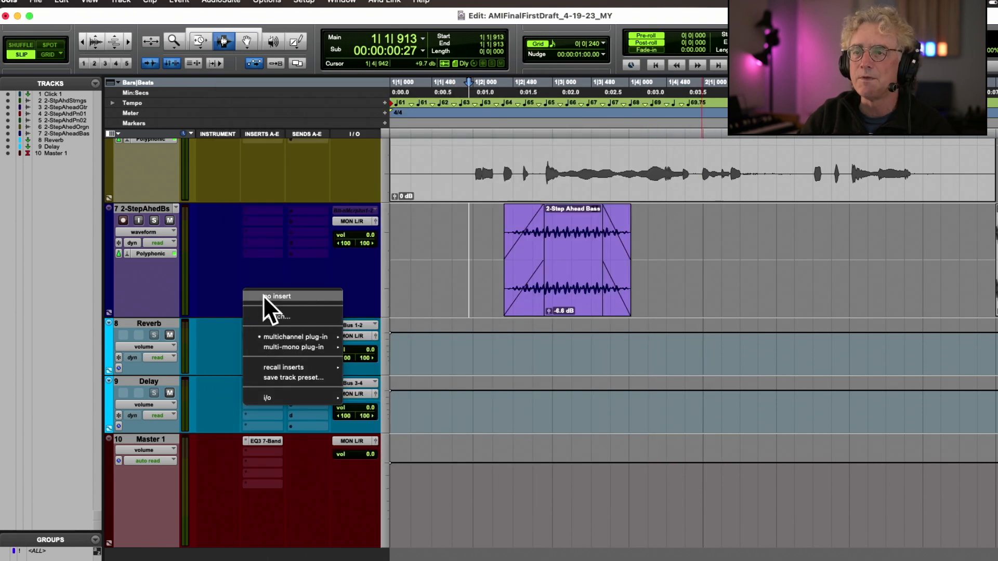
left_click(263, 296)
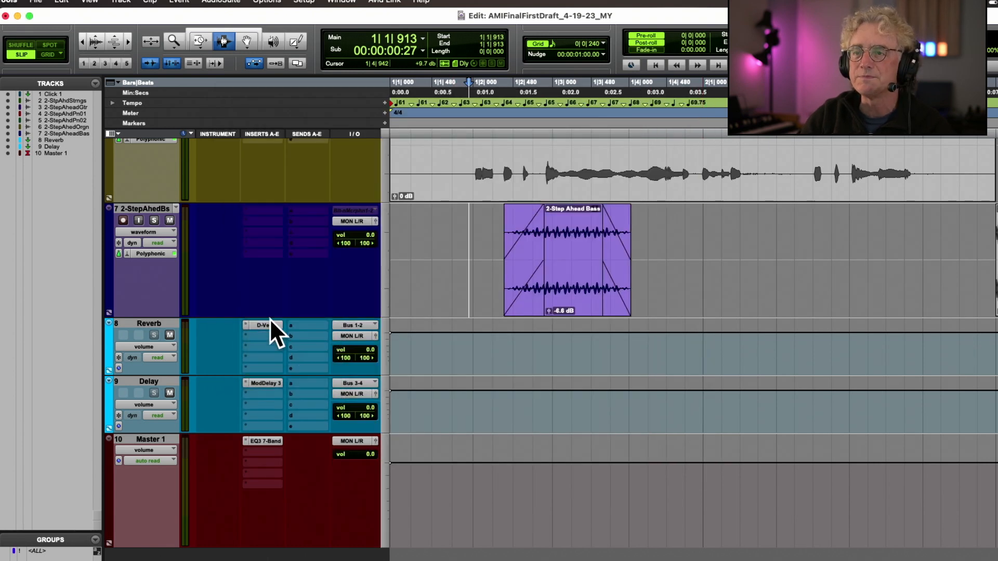
Step: Reopen the Reverb track's D-Verb, raise its input gain to 0.0 dB, and compare the medium and large hall sizes
left_click(266, 324)
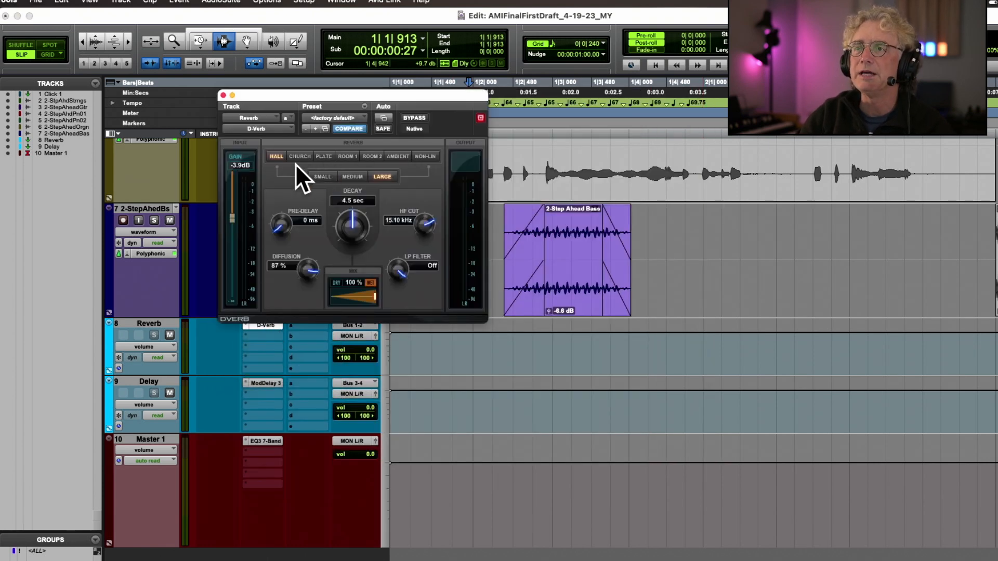
left_click_drag(230, 220, 234, 176)
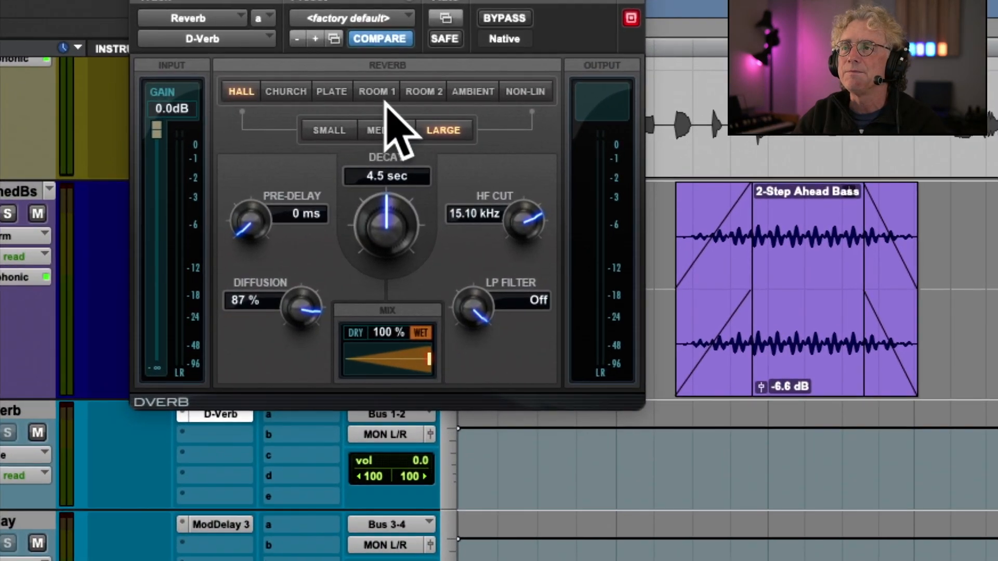
left_click(319, 164)
left_click(401, 131)
left_click(457, 131)
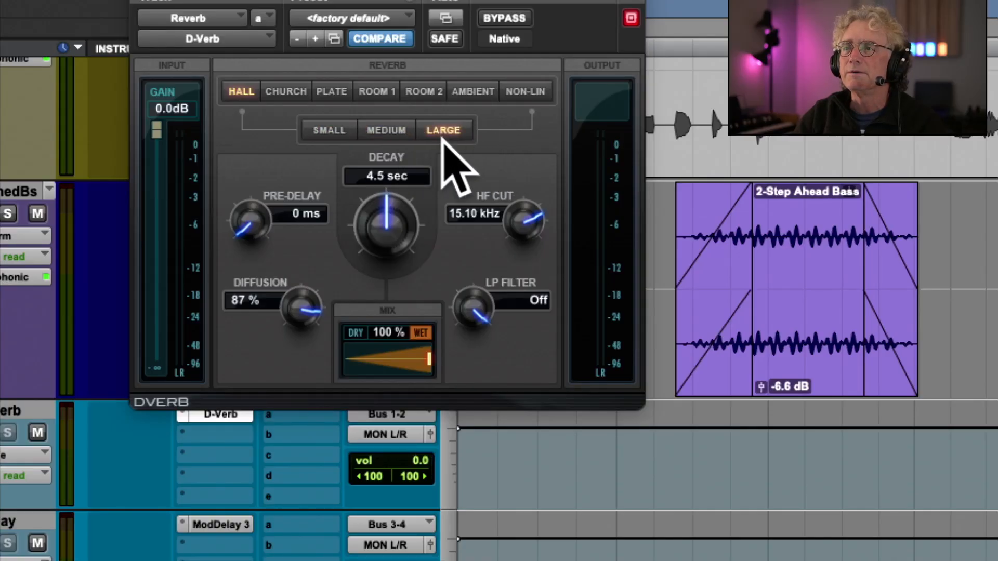
Step: Compare D-Verb's small and medium halls, settle on Small, and shorten the decay to 1.4 sec
left_click(333, 131)
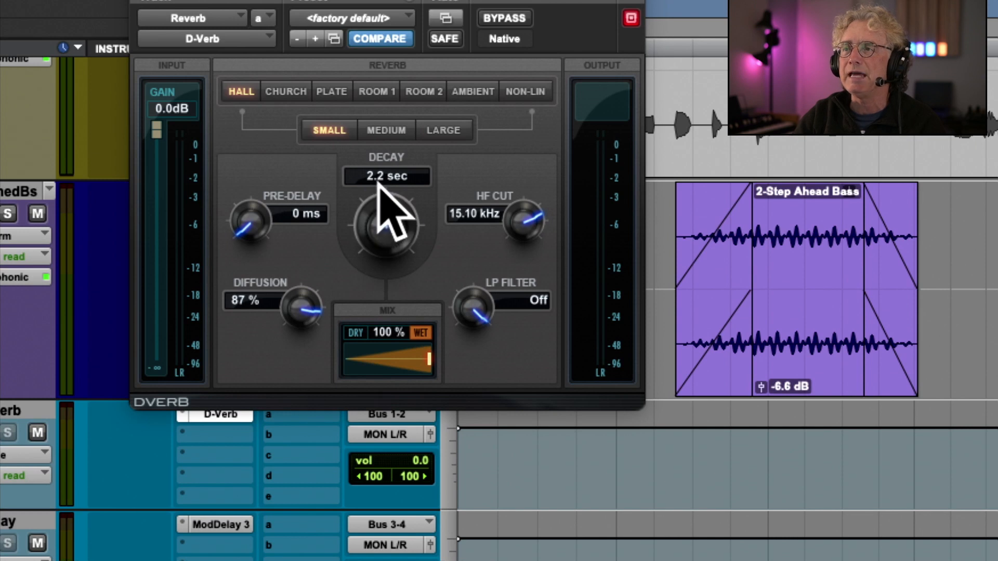
left_click(373, 131)
left_click(329, 130)
left_click_drag(392, 250, 349, 210)
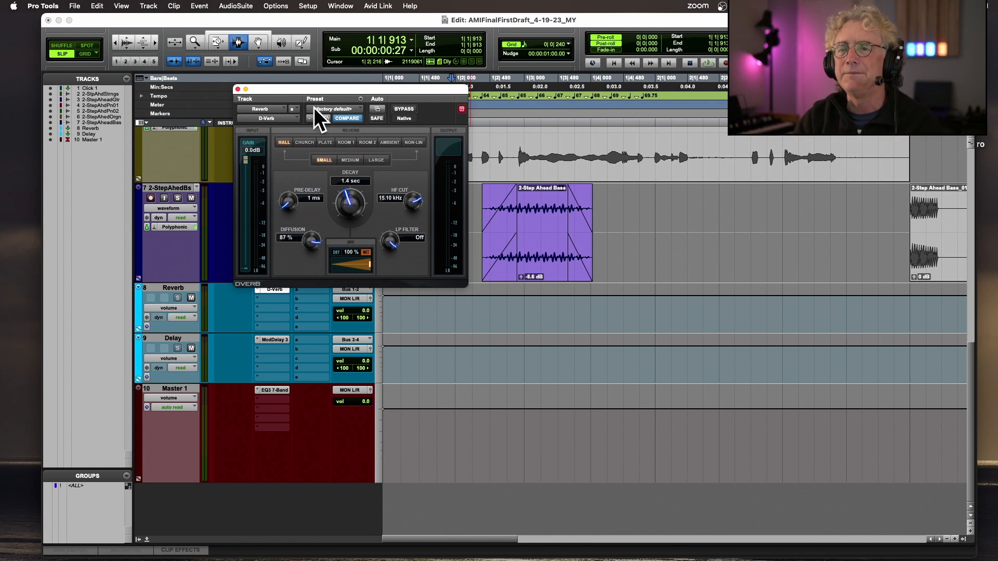
Step: Add one stereo instrument track directly below the Delay track
left_click_drag(316, 87, 335, 85)
double_click(165, 338)
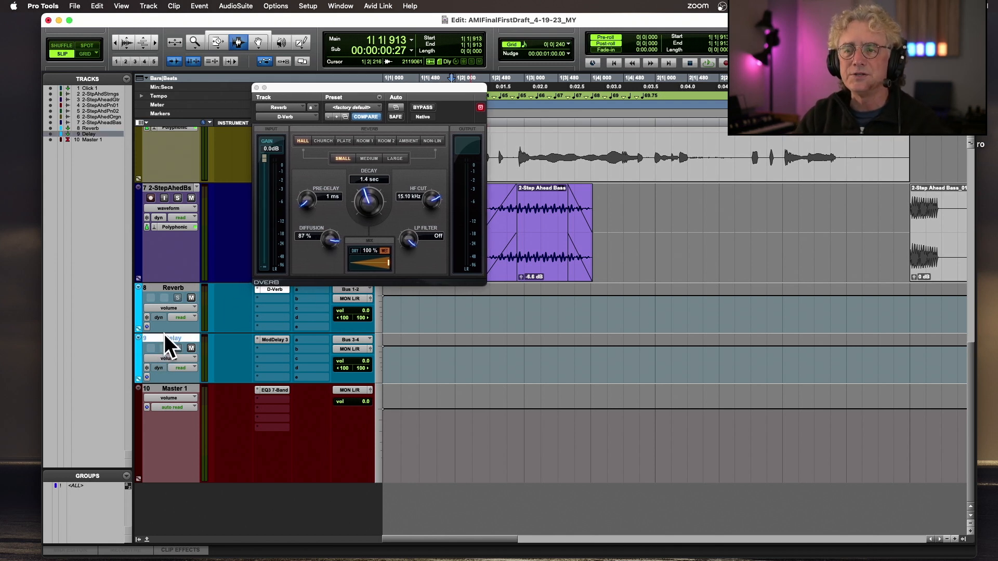
key("super+shift+n")
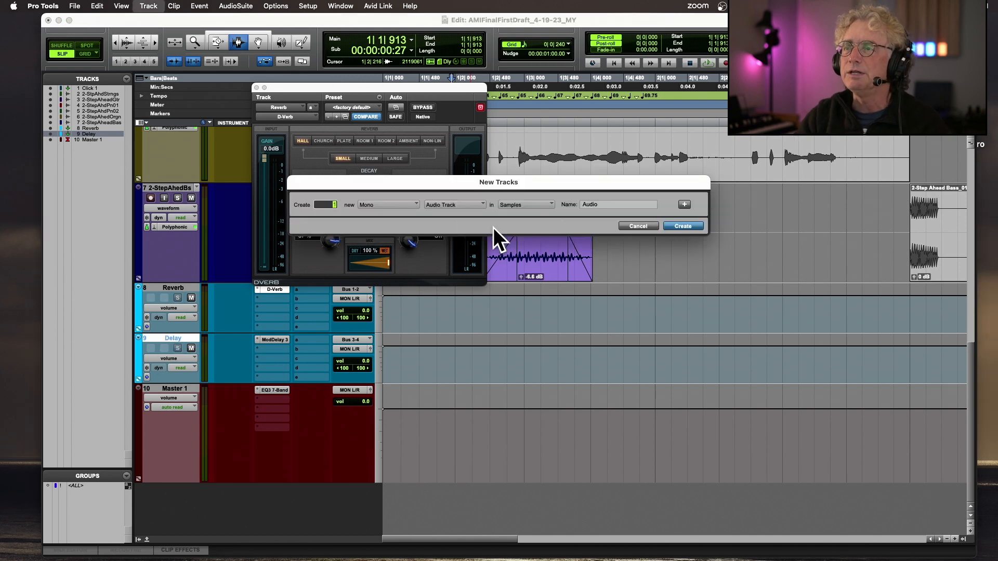
left_click(395, 203)
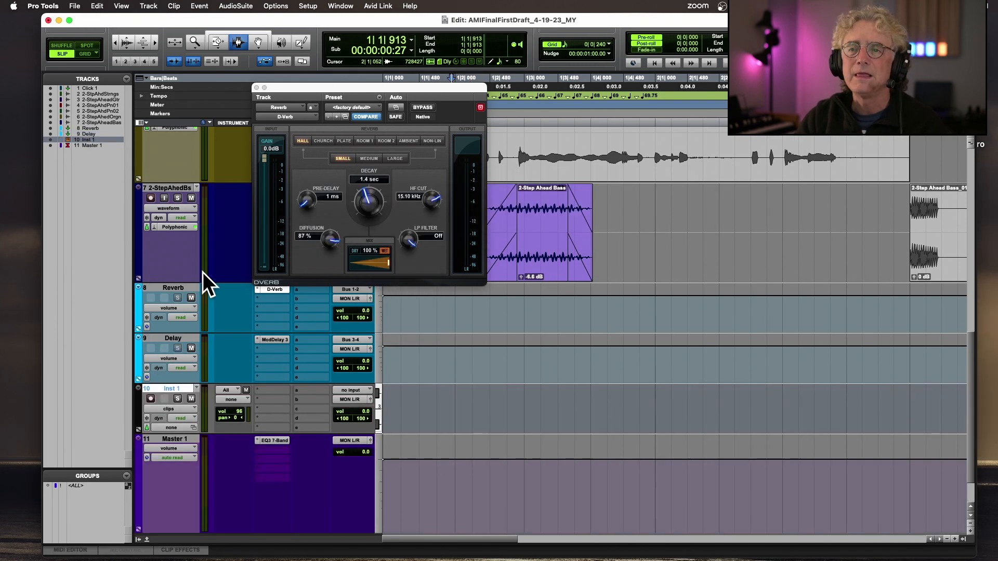
Step: Insert Xpand!2 on the new instrument track, load its Tight And Funky drum preset, and close the plug-in window
left_click(277, 385)
mouse_move(280, 388)
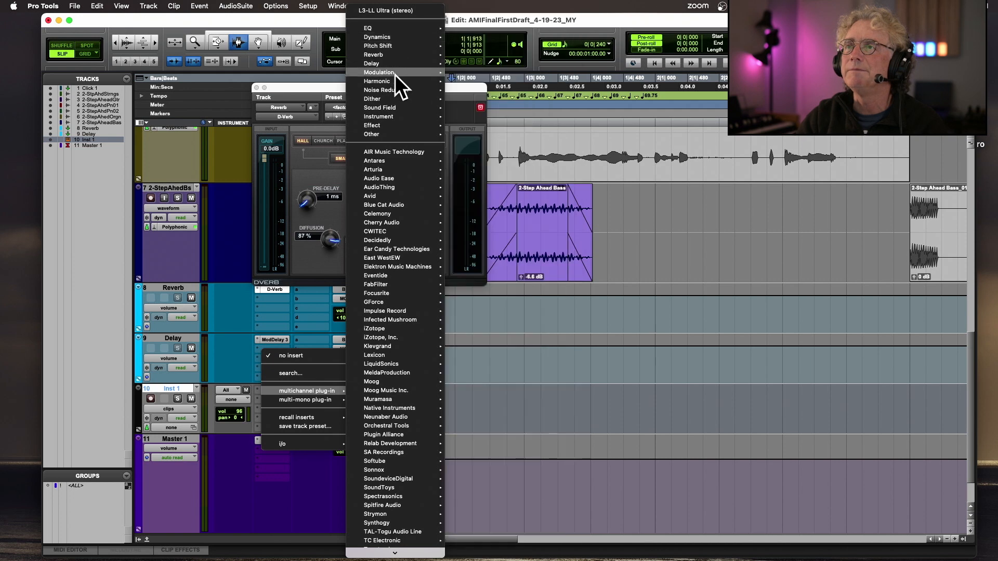
mouse_move(395, 117)
left_click(490, 513)
left_click(352, 106)
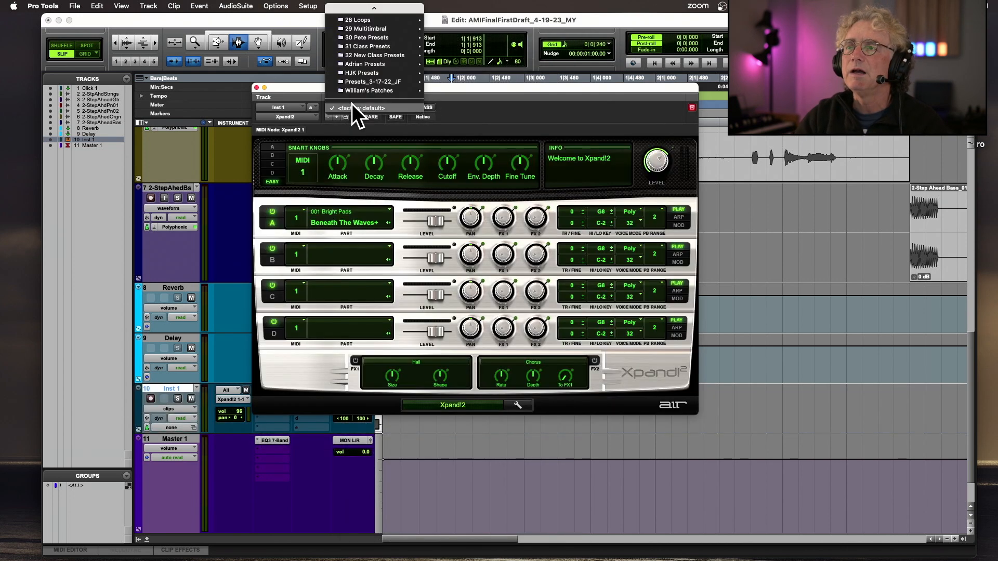
left_click(285, 258)
left_click(385, 220)
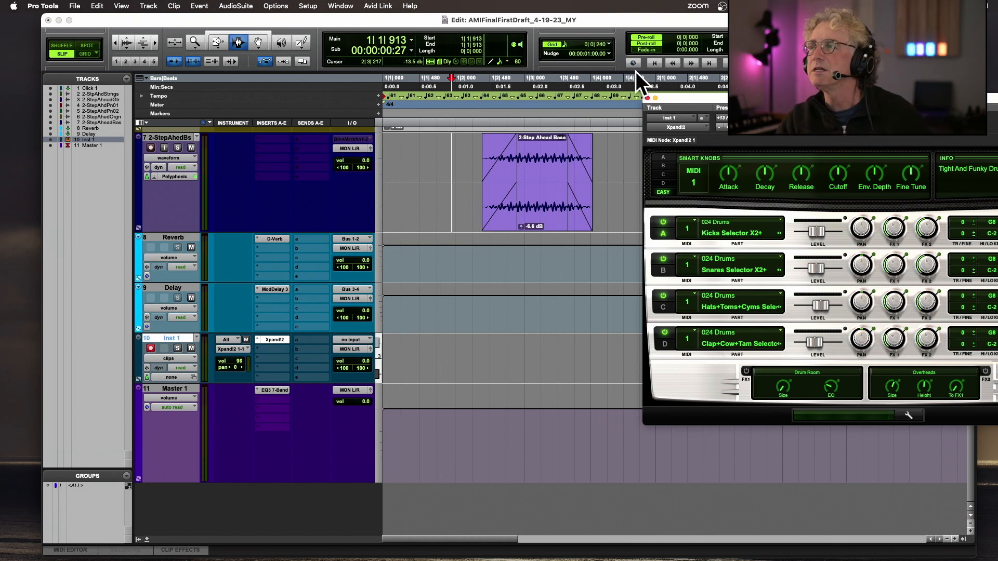
left_click(647, 98)
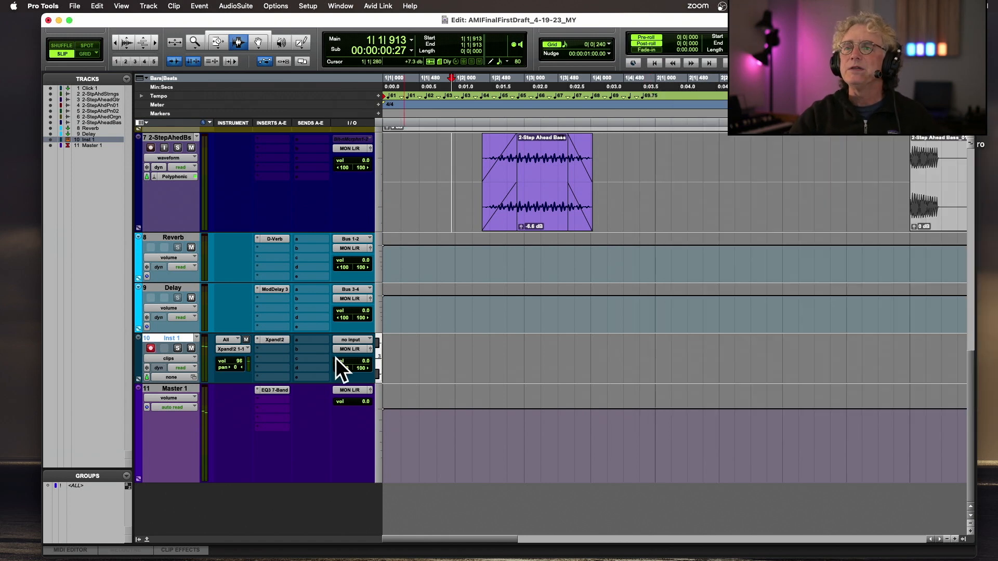
Step: Add a send from the instrument track to Bus 1-2 to feed the Reverb track
left_click(310, 339)
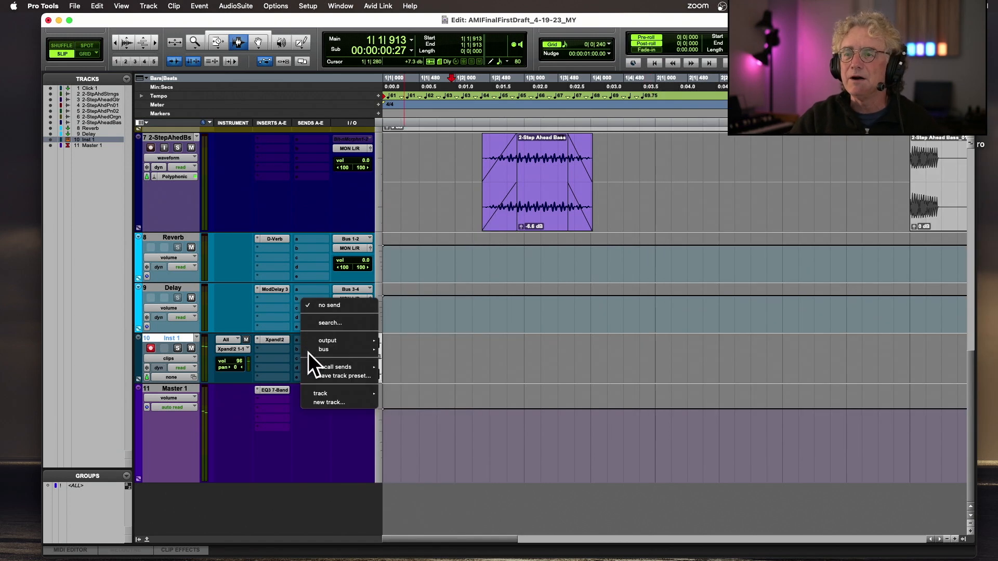
mouse_move(374, 348)
left_click(444, 242)
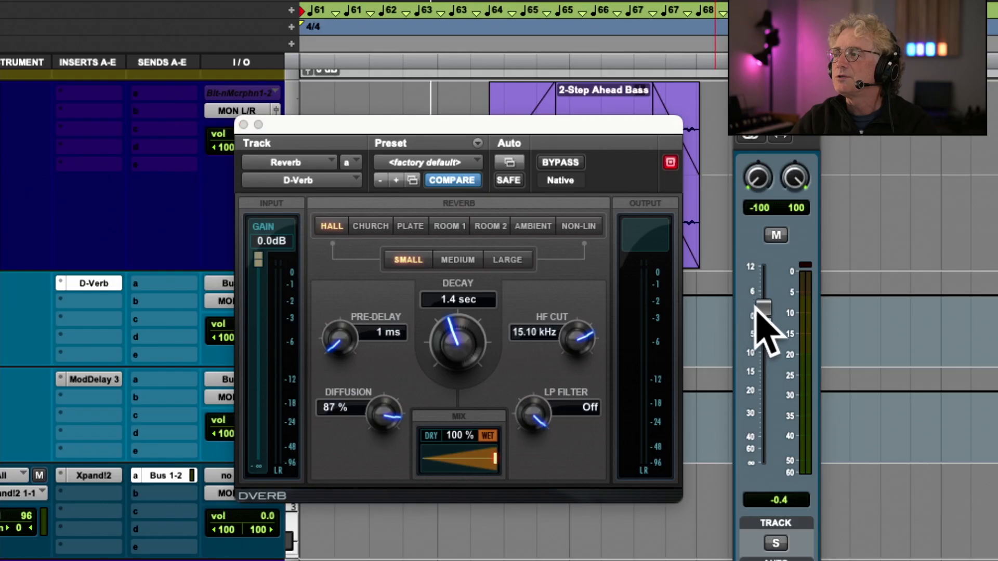
Step: Pull the Bus 1-2 send fully down, compare D-Verb's medium and small halls, and raise the send to -0.9 dB
left_click_drag(619, 263, 623, 351)
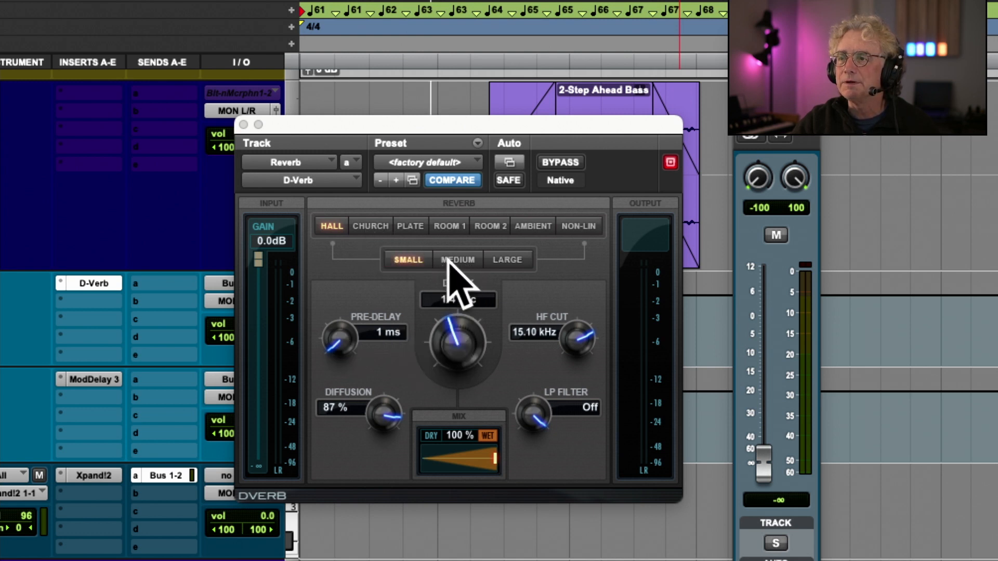
left_click(464, 260)
left_click(411, 260)
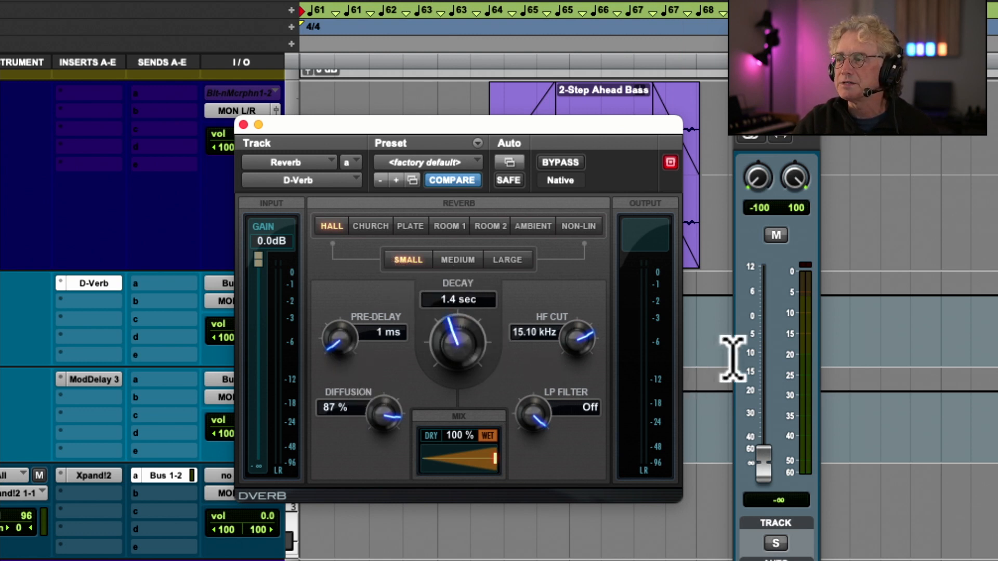
left_click_drag(762, 451, 762, 303)
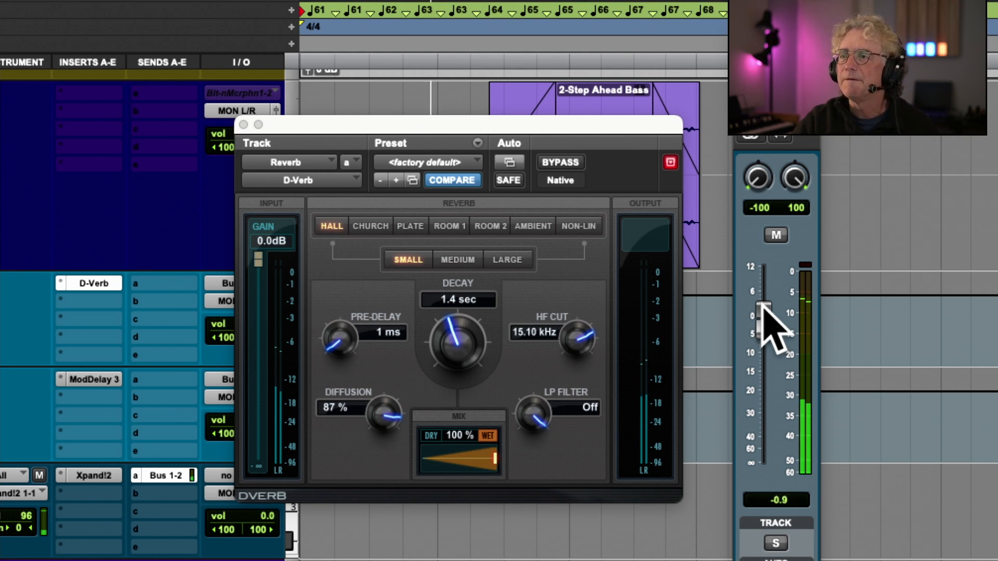
Step: Set D-Verb to a Medium hall with a 5.7 sec decay and, after trying 253 ms, a 26 ms pre-delay
left_click(452, 260)
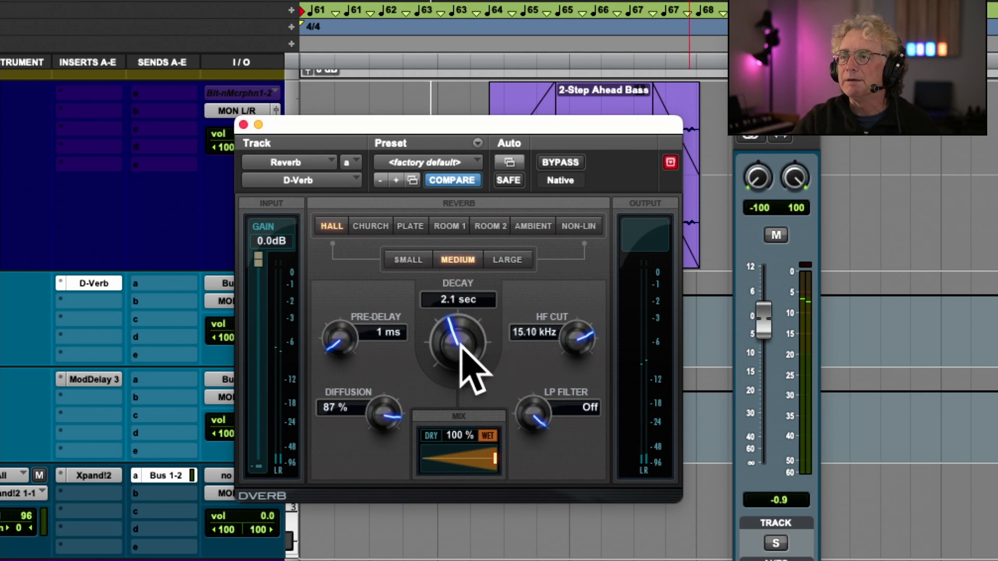
left_click_drag(450, 343, 455, 313)
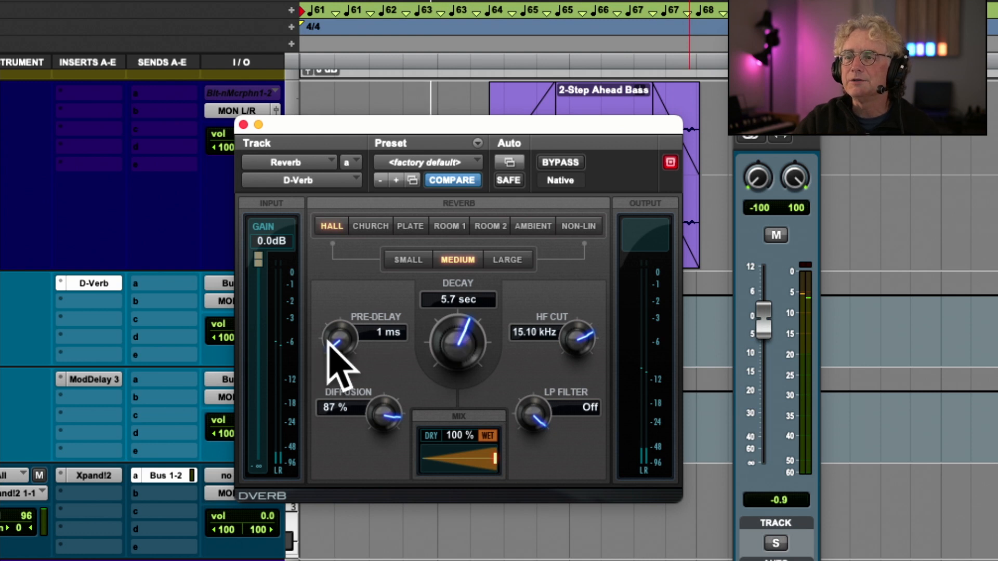
left_click_drag(333, 347, 352, 230)
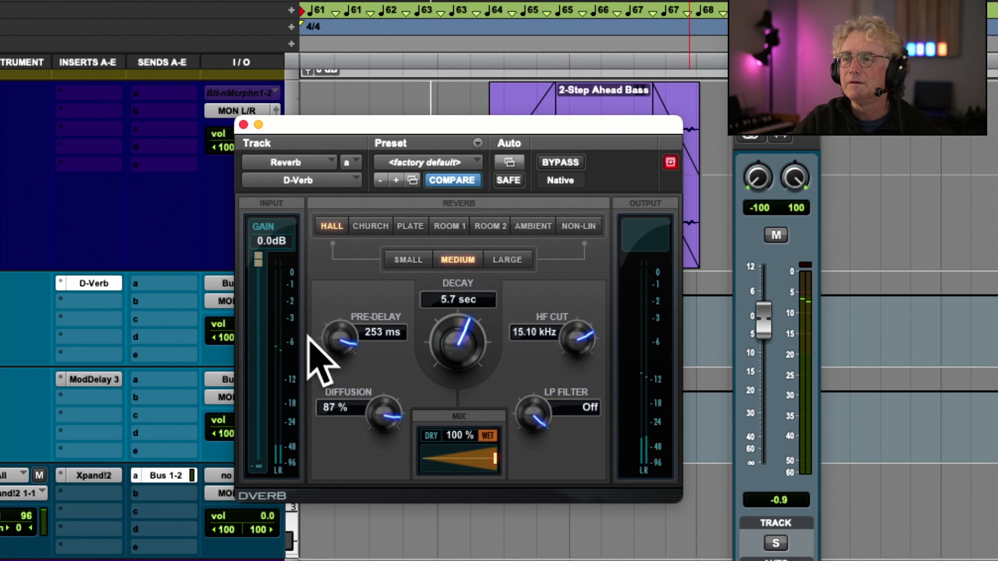
left_click_drag(331, 334, 325, 407)
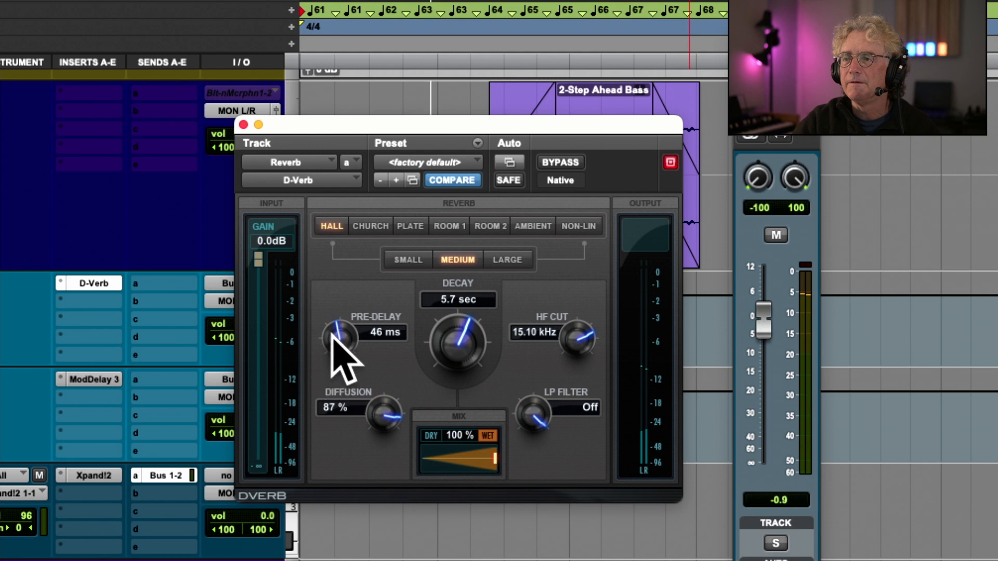
mouse_move(334, 345)
left_mouse_down()
mouse_move(325, 359)
mouse_move(329, 334)
mouse_move(329, 356)
left_mouse_up()
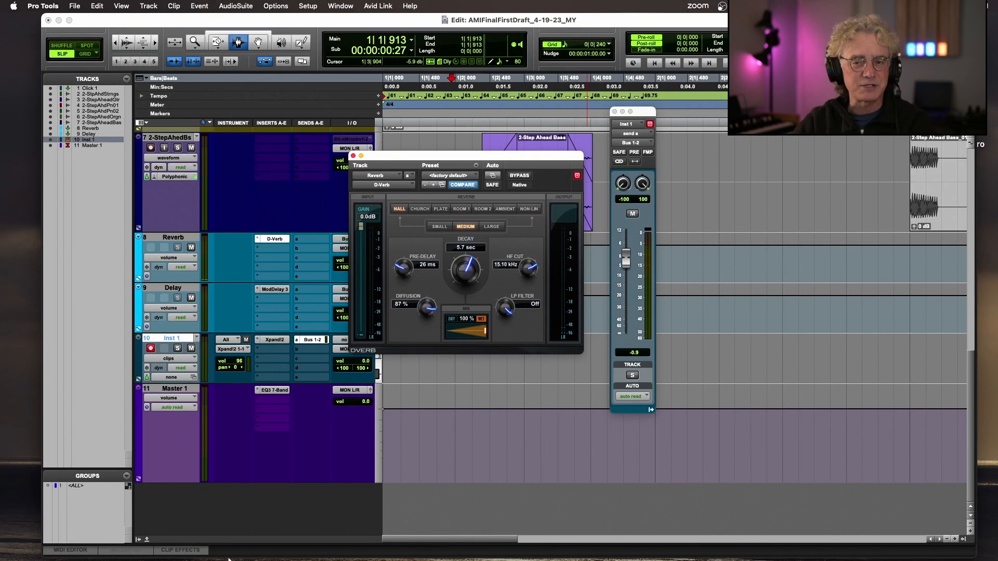
Step: Switch to Chrome, search for "delay time calculator", and open the Delay & Reverb Time Calculator on anotherproducer.com
mouse_move(156, 555)
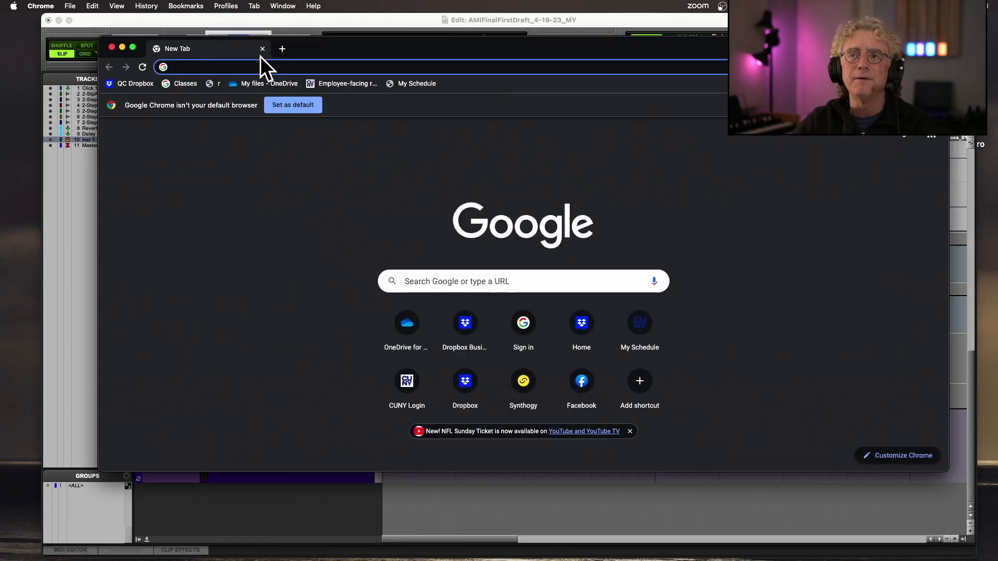
type("de")
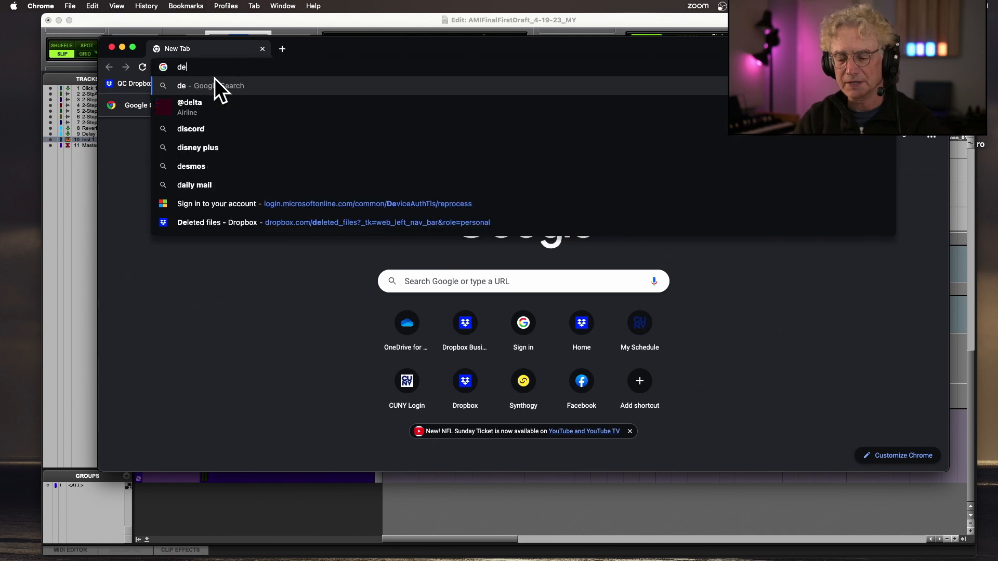
type("lay tim")
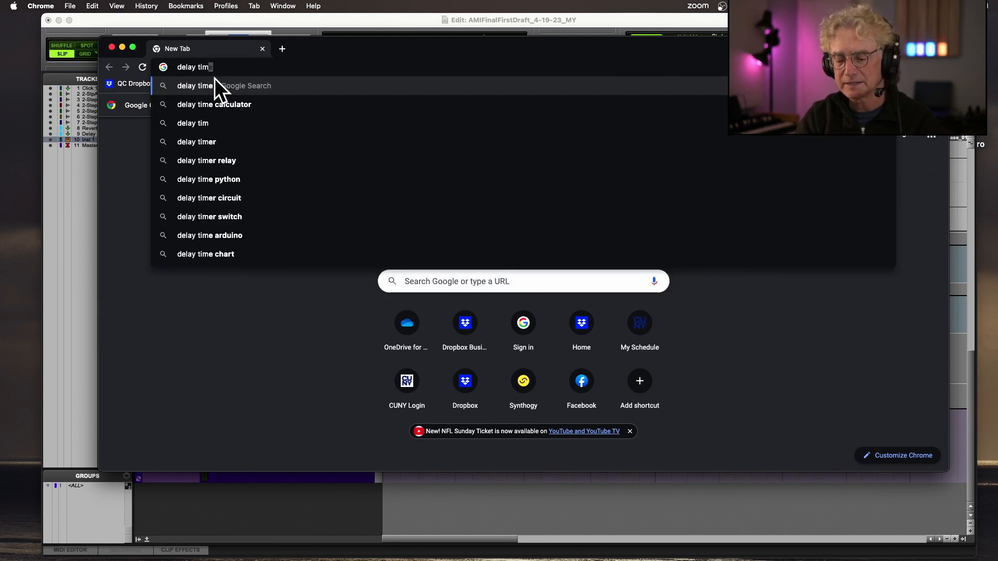
type("e calculator")
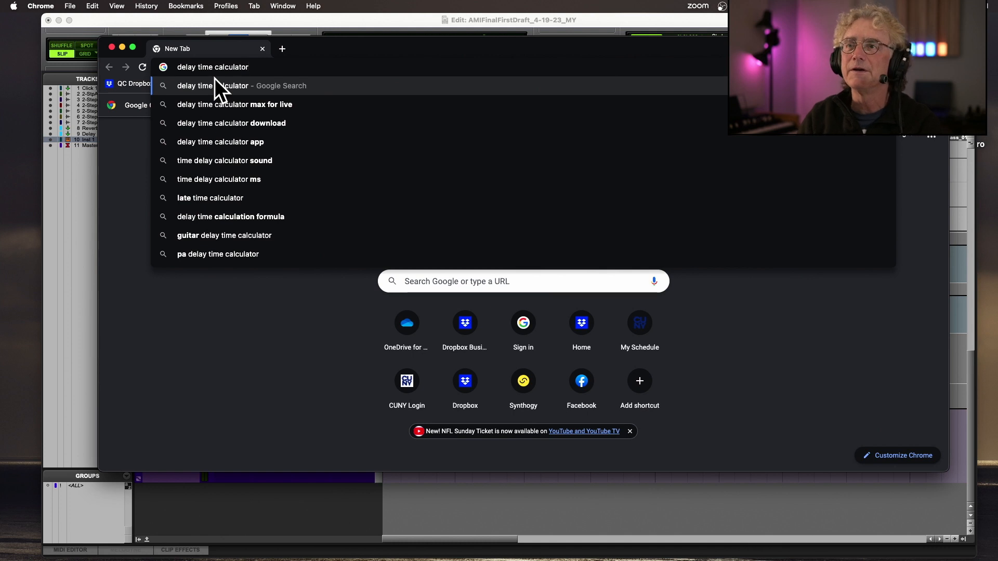
key("Return")
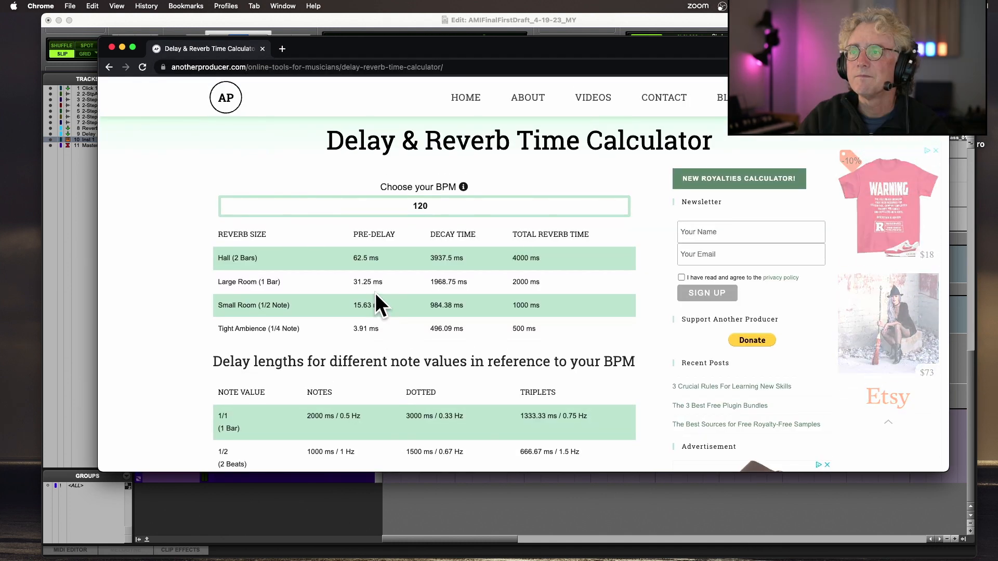
Step: Examine the calculator's reverb pre-delay and note-value delay times for 120 BPM, and close the browser window
left_click(432, 205)
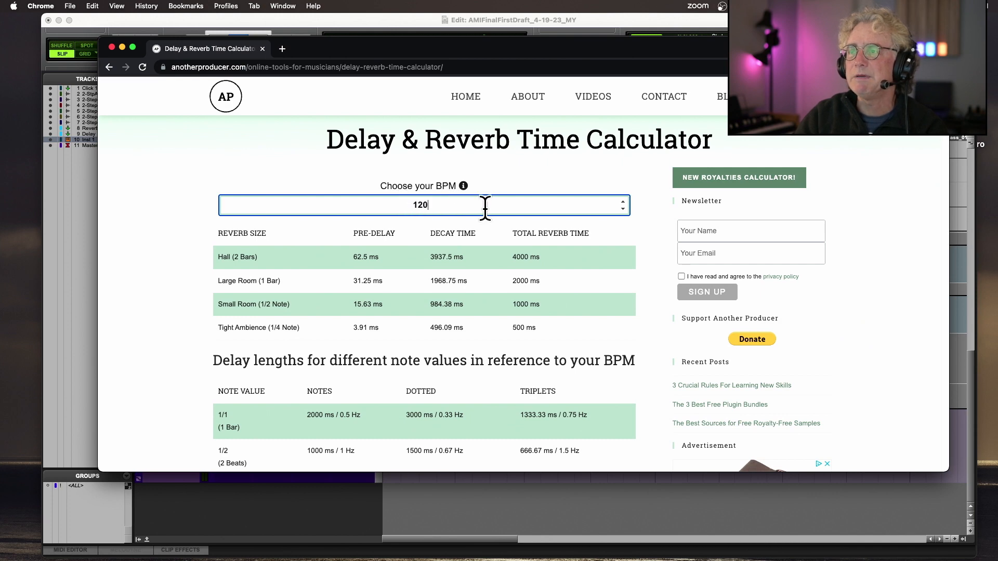
scroll(469, 260, "down", 5)
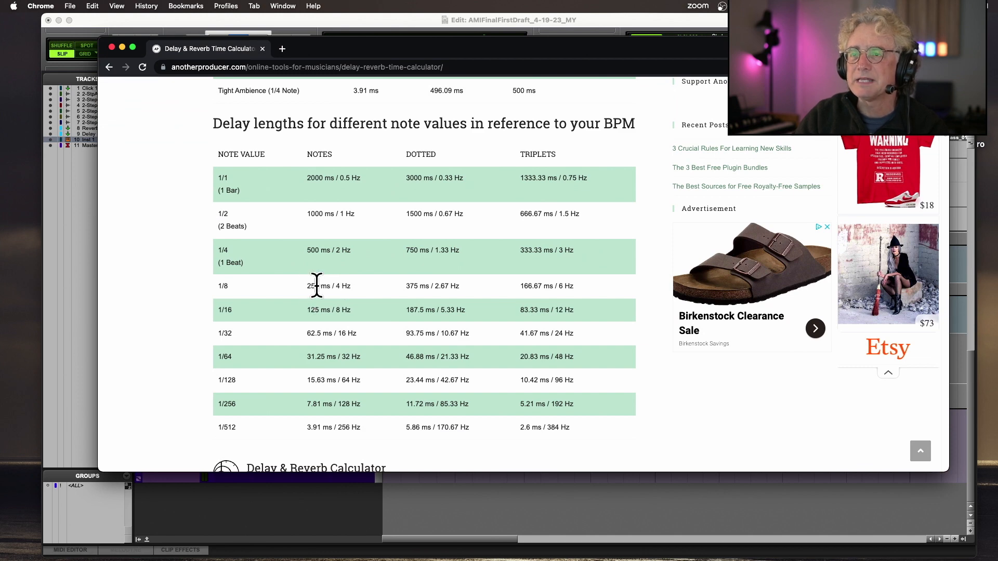
left_click(112, 47)
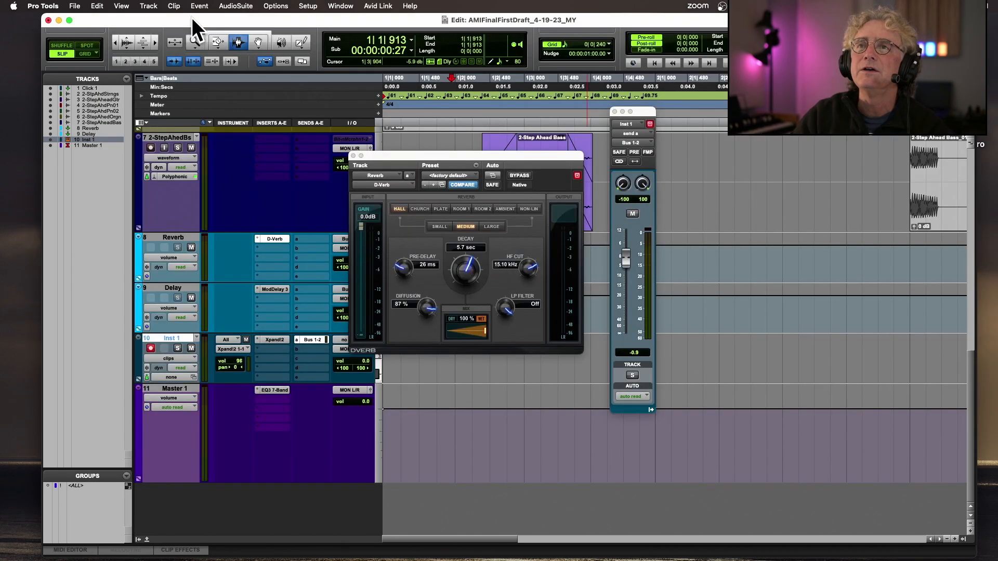
Step: Place the edit cursor in the empty timeline beyond the last clips, at about bar 21
key("super+bracketleft")
key("super+bracketleft")
key("super+bracketleft")
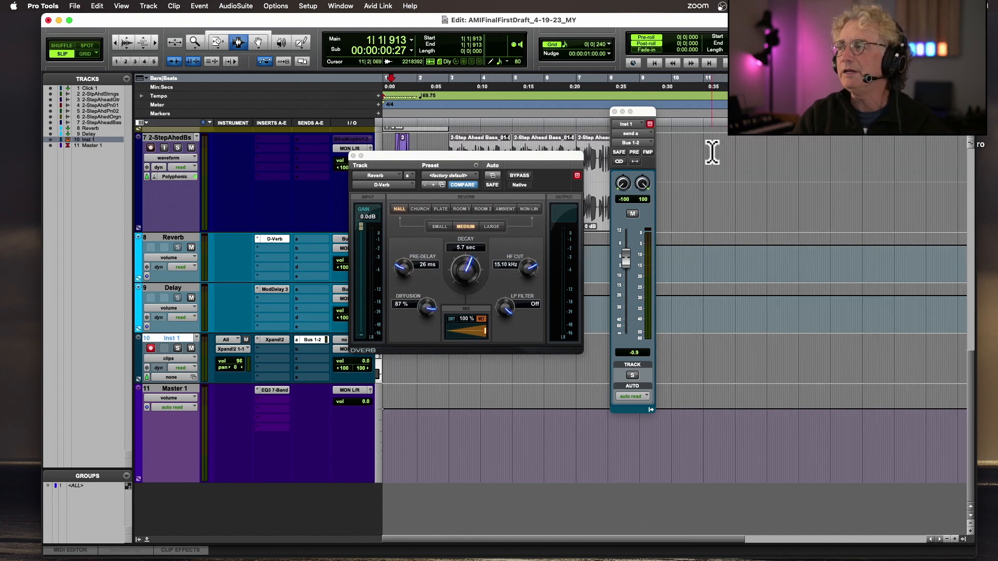
left_click(702, 130)
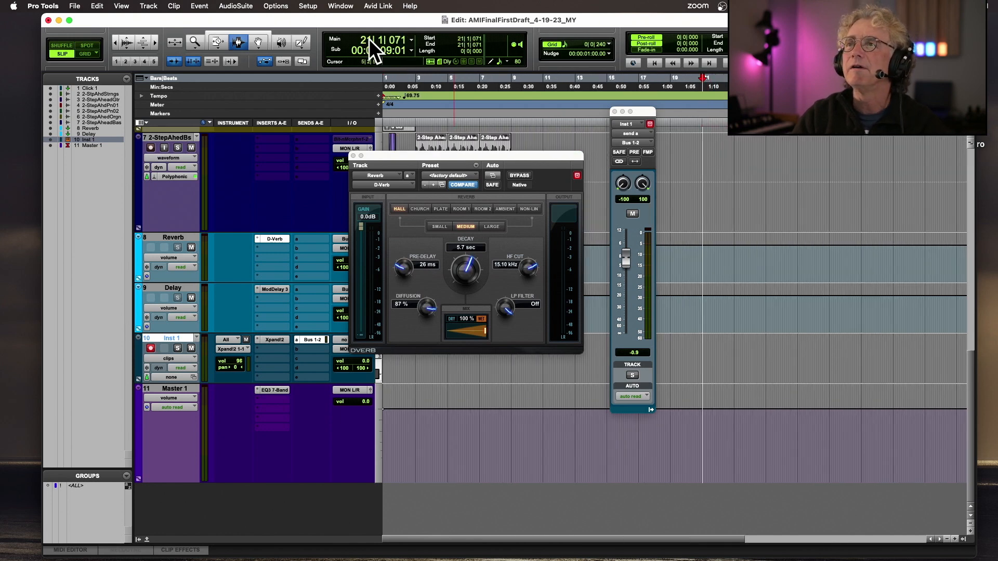
Step: Insert a 120 BPM tempo change at bar 21, snapped to the bar
type("21")
key("Return")
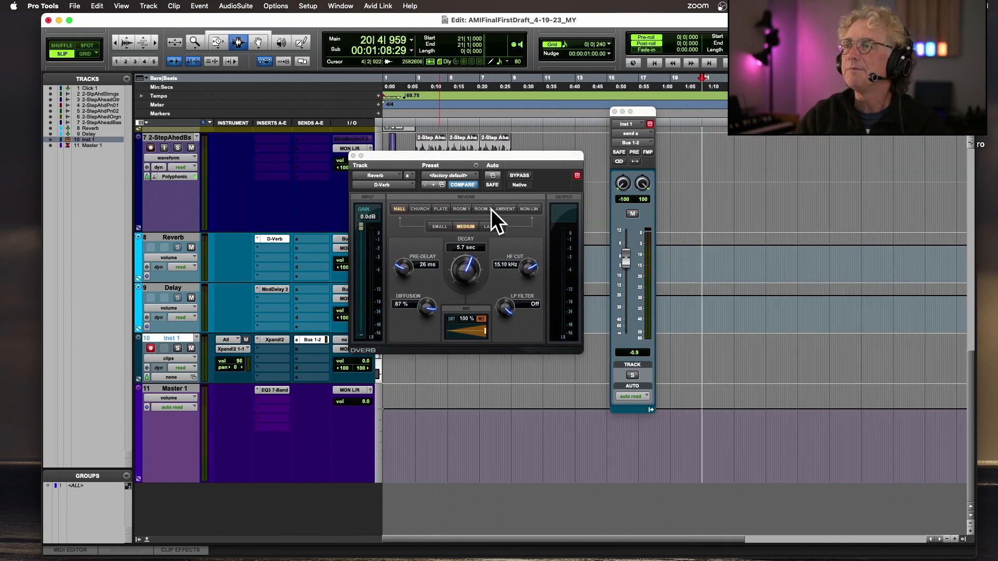
left_click(379, 95)
type("1")
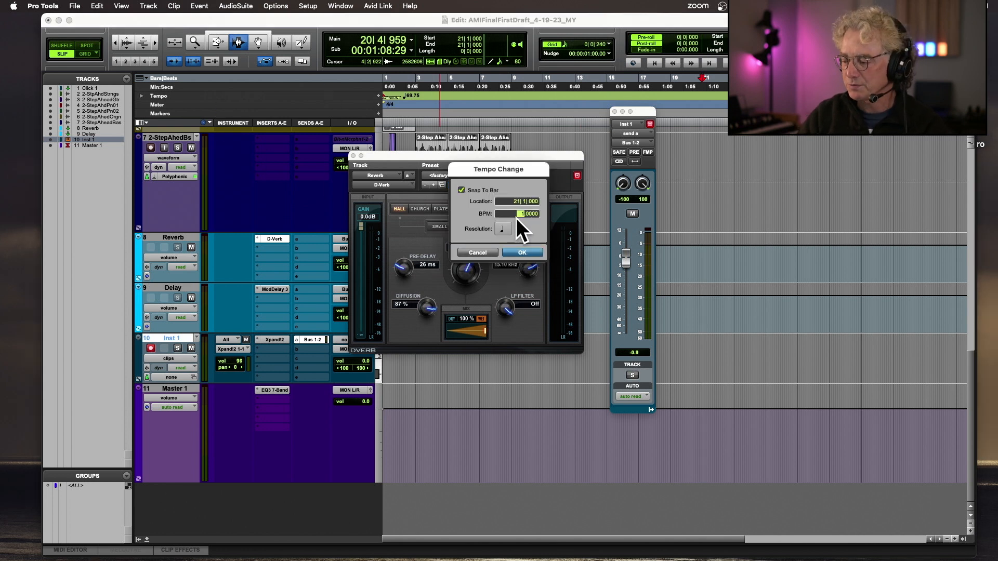
type("20")
key("Return")
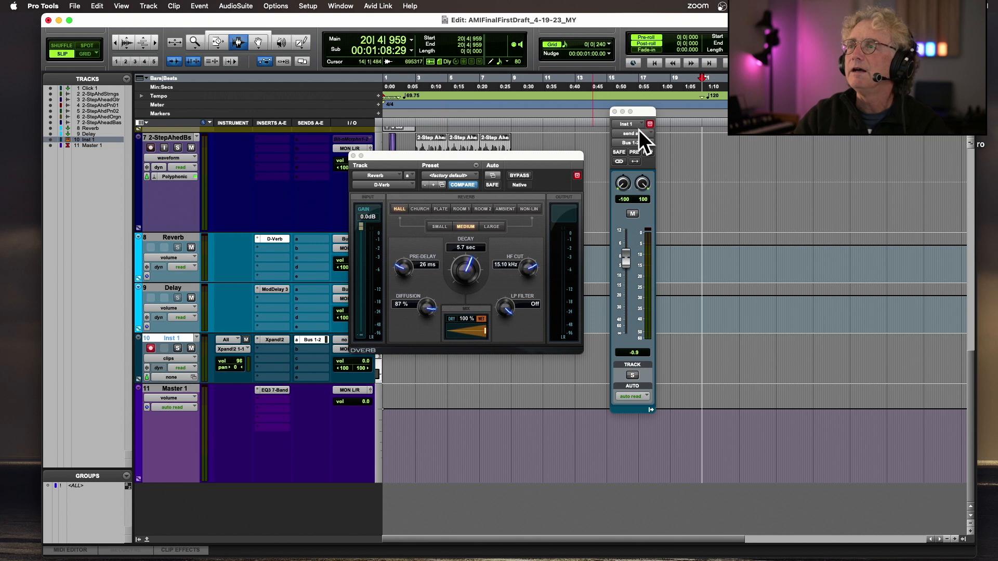
Step: Record a short drum clip on the Inst 1 track from about bar 21 and quantize it to 1/4 notes
key("super+space")
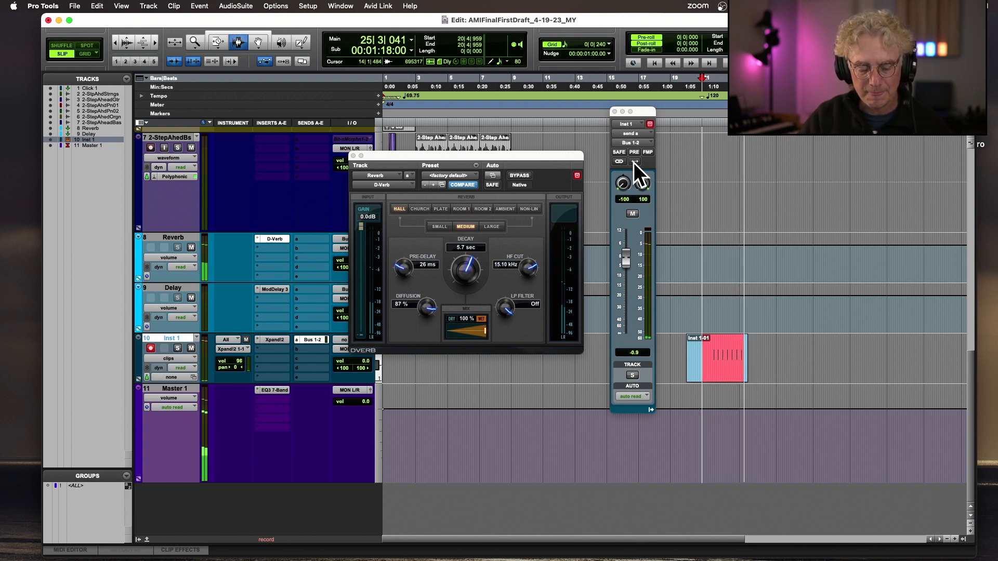
key("space")
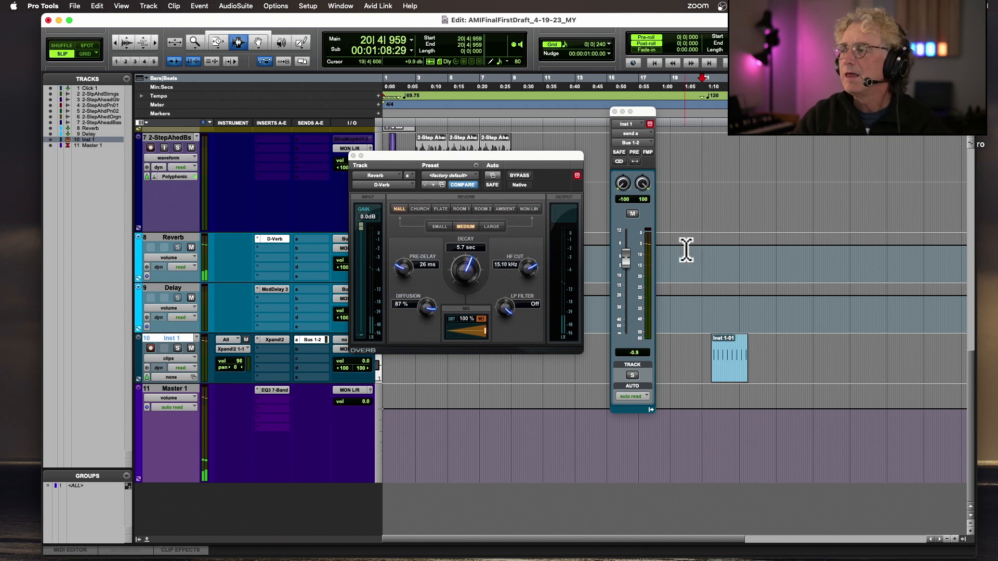
double_click(725, 356)
key("alt+0")
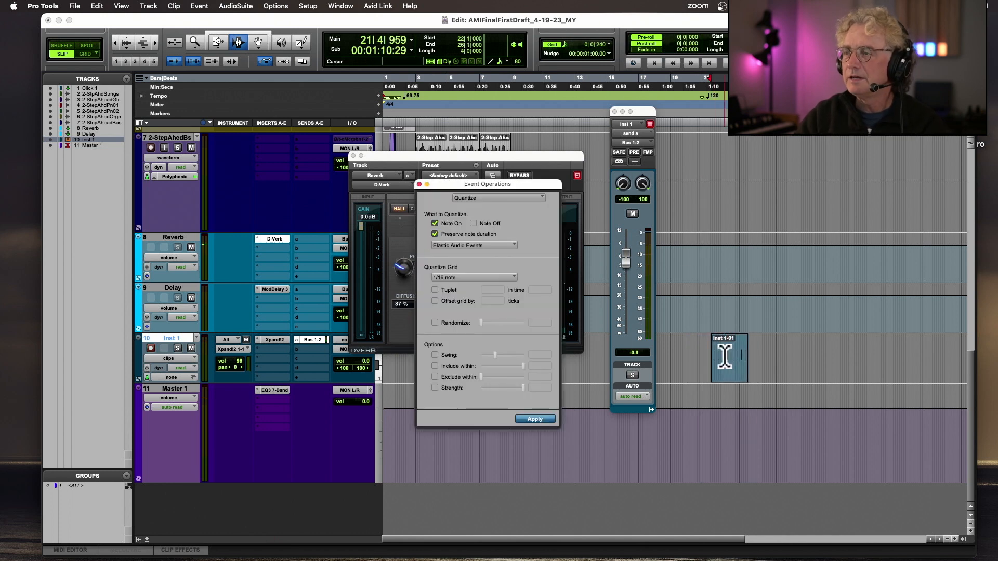
left_click(468, 276)
left_click(469, 260)
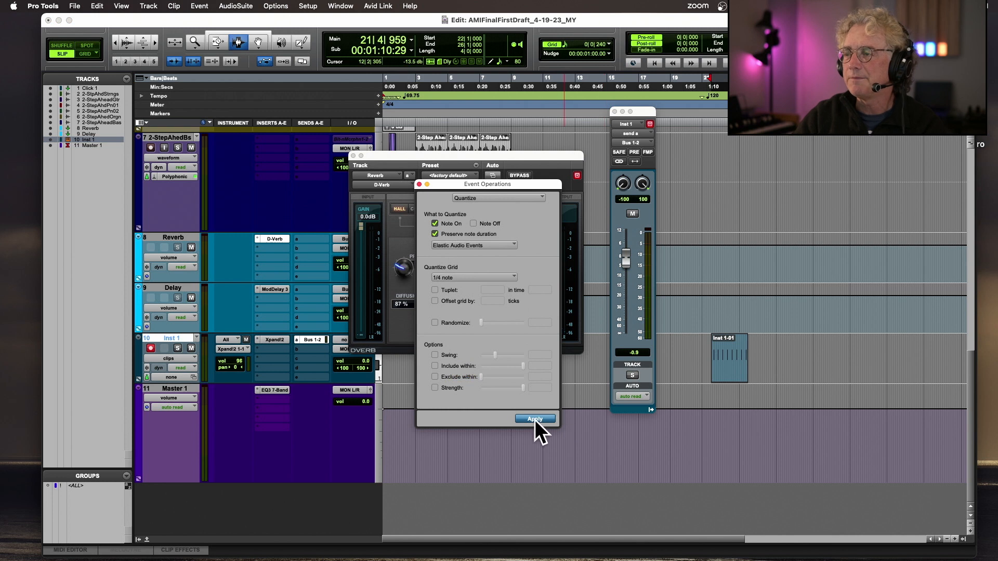
left_click(420, 184)
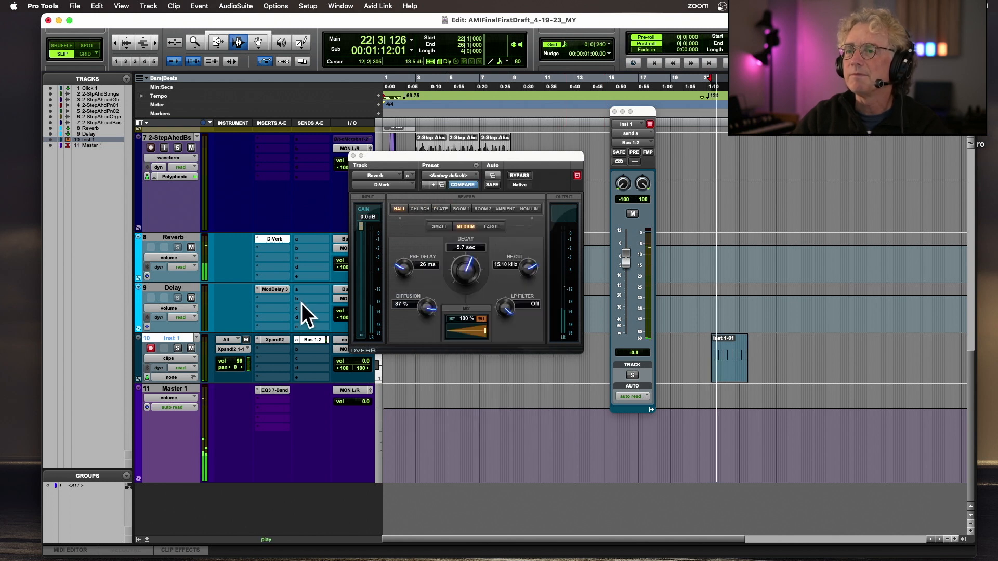
Step: During playback, set D-Verb's pre-delay to 0 ms and decay to 2.6 sec, and enter a 250 ms pre-delay
left_click_drag(403, 264, 400, 304)
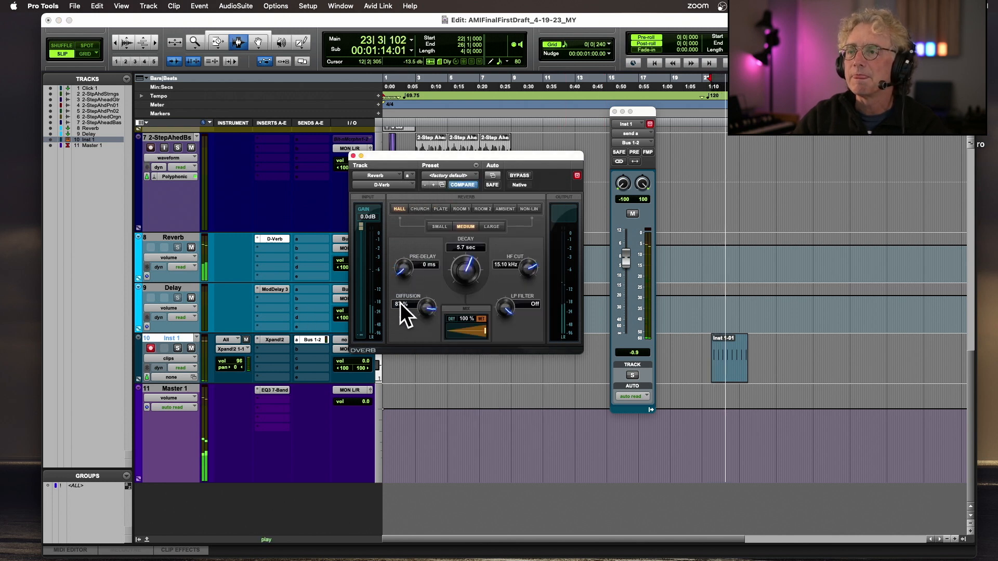
left_click_drag(461, 268, 457, 270)
left_click(420, 264)
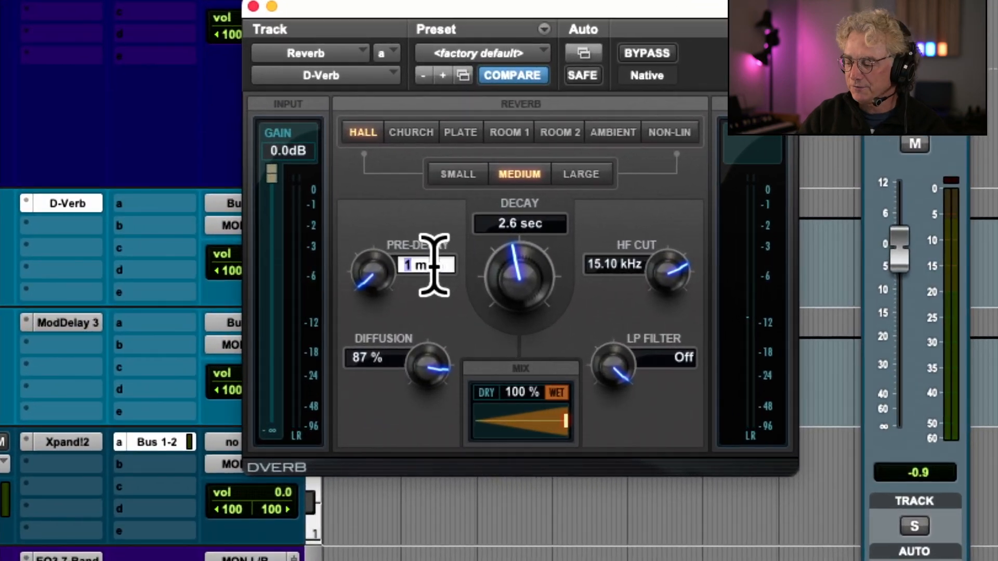
type("250")
key("Return")
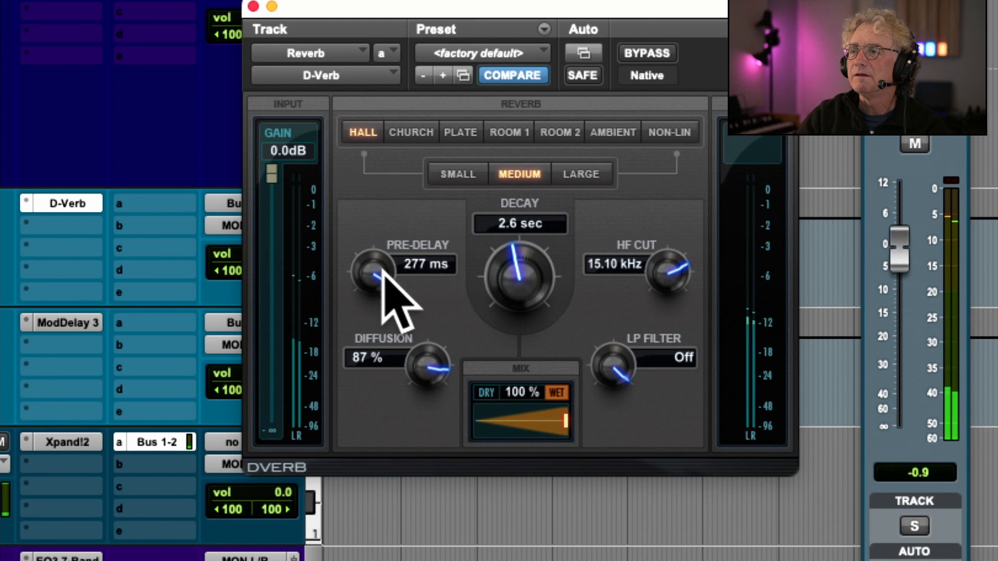
Step: Compare a 26 ms D-Verb pre-delay with 250 ms, leaving it at 250 ms
left_click(403, 265)
type("26")
key("Return")
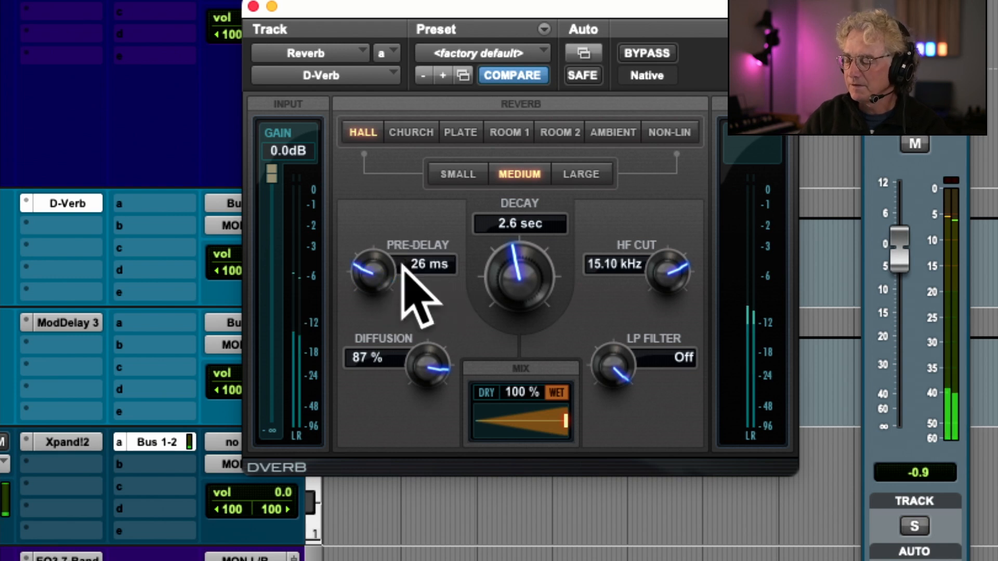
left_click(412, 264)
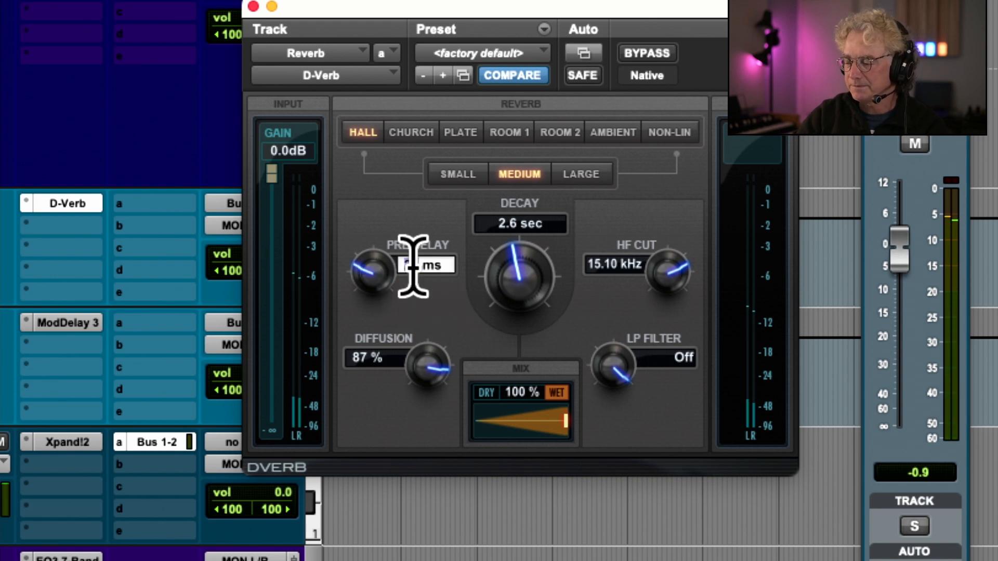
type("250")
key("Return")
Step: Lower the Inst 1 reverb send to -14.2 dB and audition D-Verb decays of 7.4 sec and 300 ms
left_click_drag(909, 232, 902, 295)
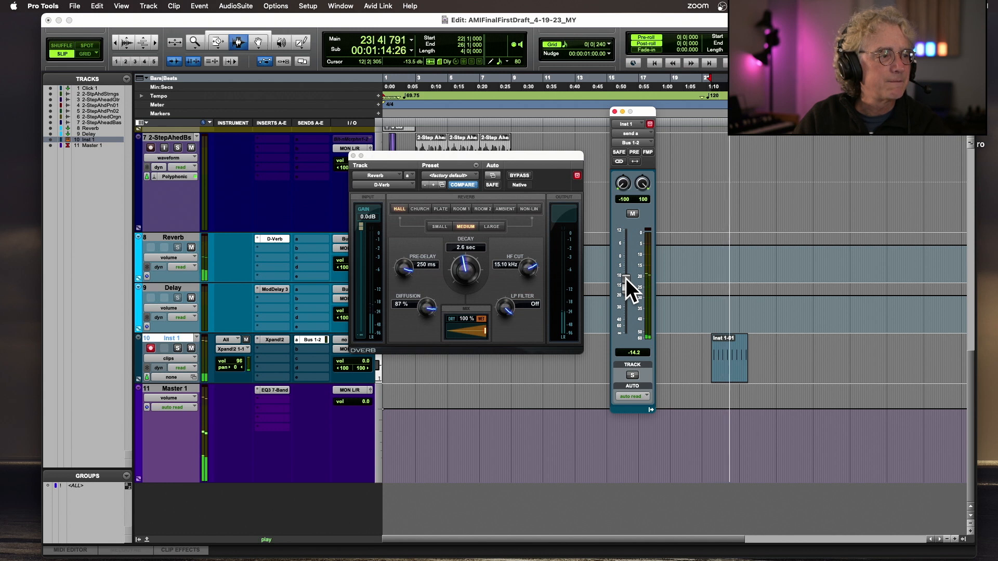
key("space")
left_click_drag(461, 266, 461, 264)
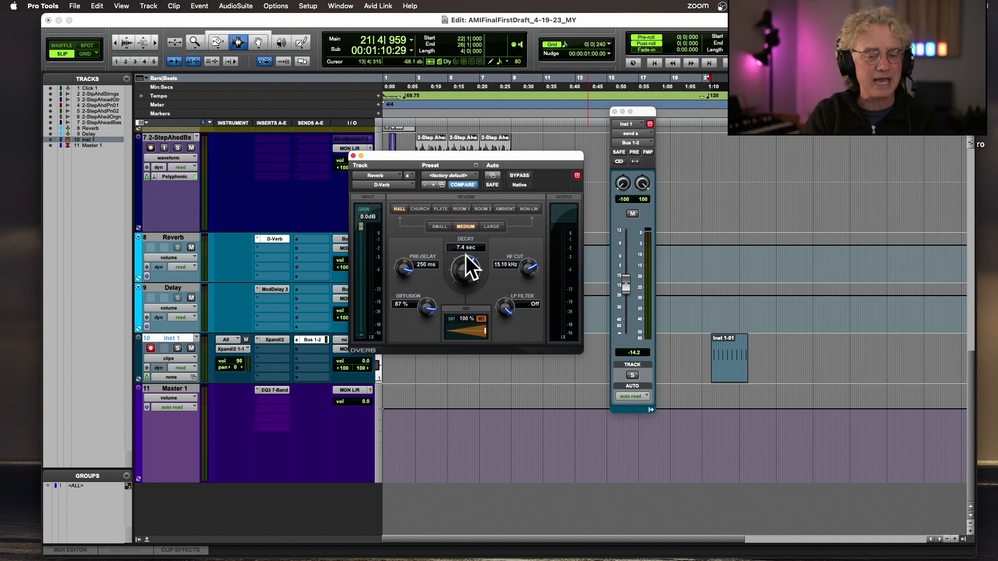
key("space")
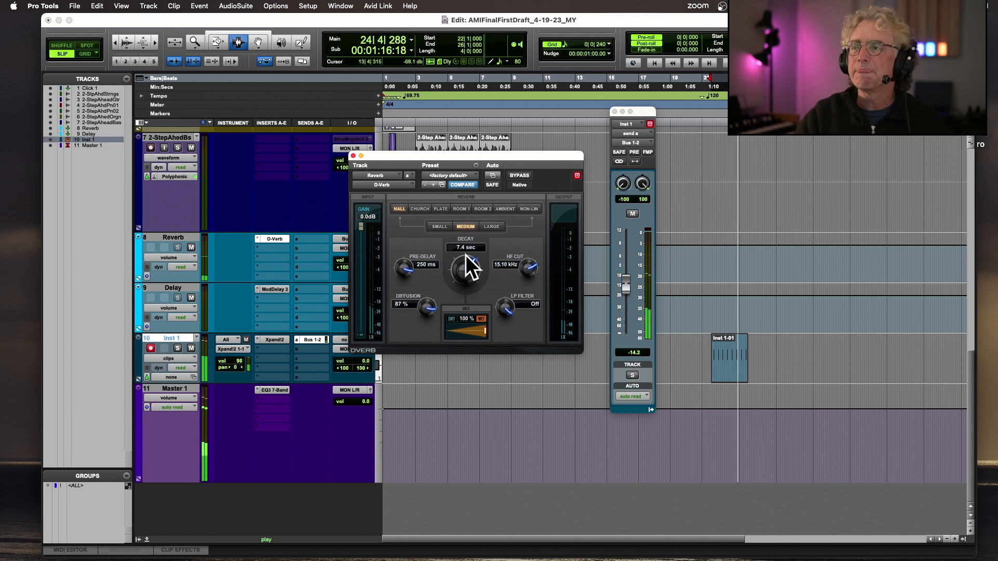
mouse_move(466, 255)
left_mouse_down()
mouse_move(525, 263)
mouse_move(456, 278)
mouse_move(462, 263)
left_mouse_up()
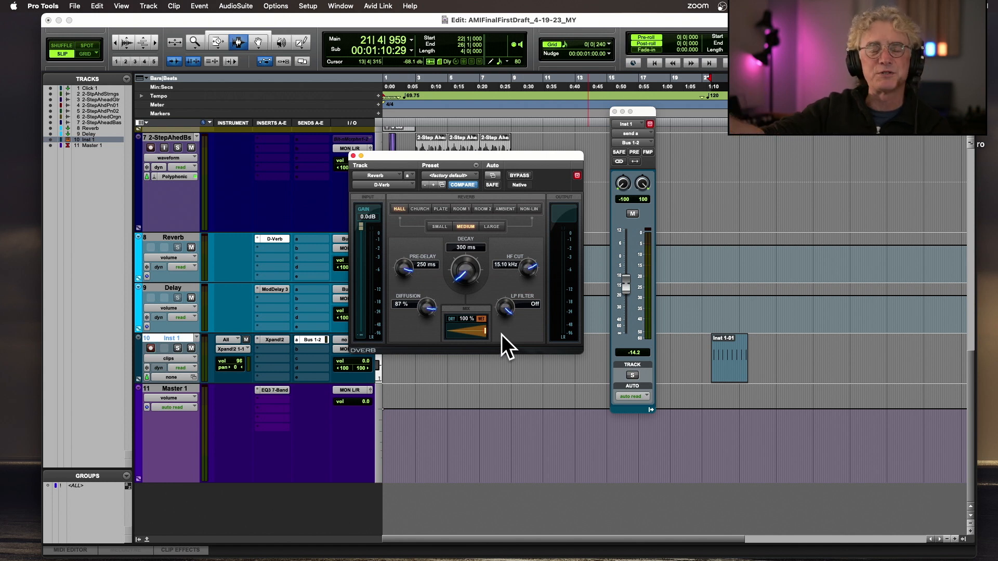
Step: Set D-Verb's decay to 500 ms and raise the Inst 1 reverb send to -6.5 dB and on to -2.0 dB during playback
key("space")
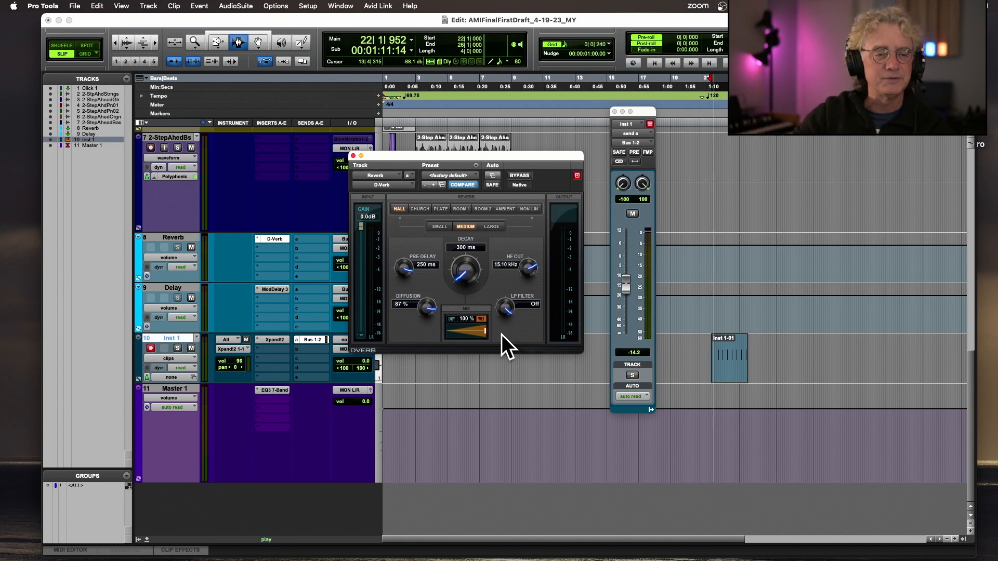
left_click_drag(630, 289, 628, 272)
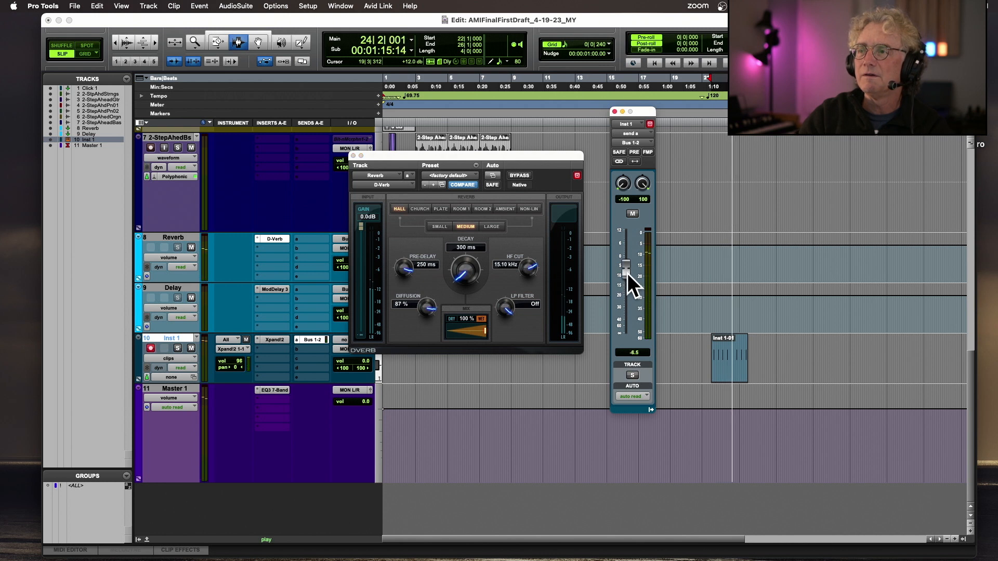
key("space")
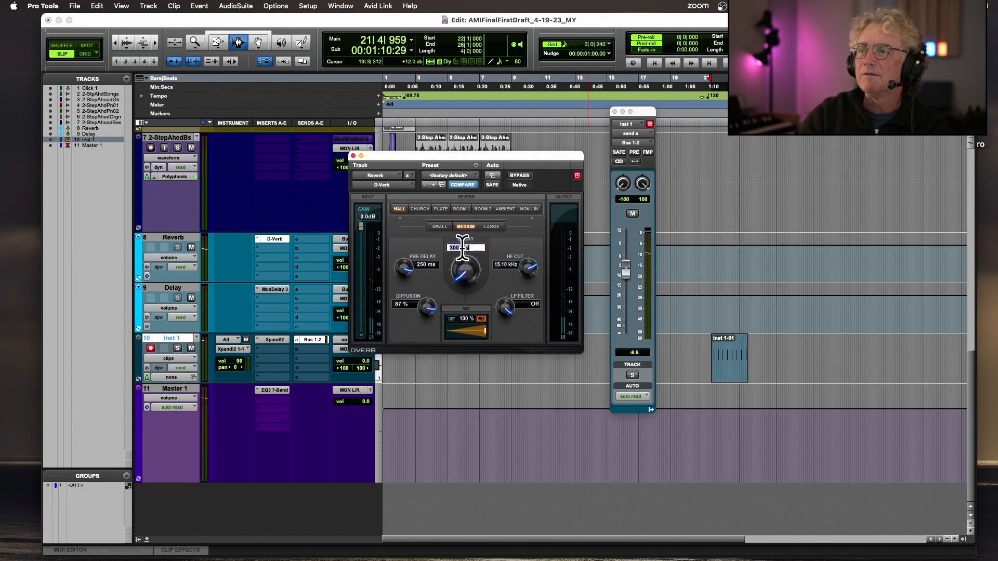
left_click(465, 248)
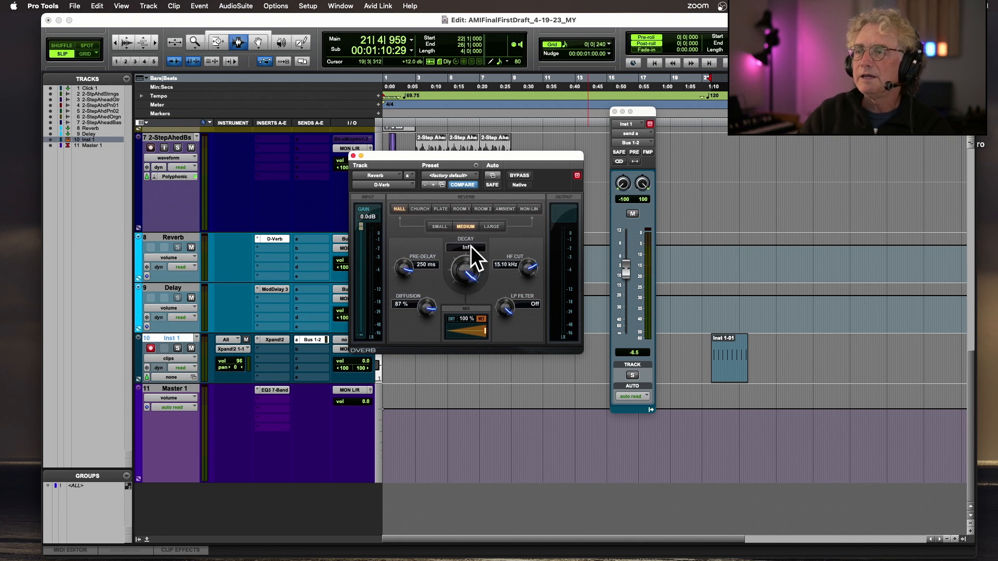
left_click(471, 247)
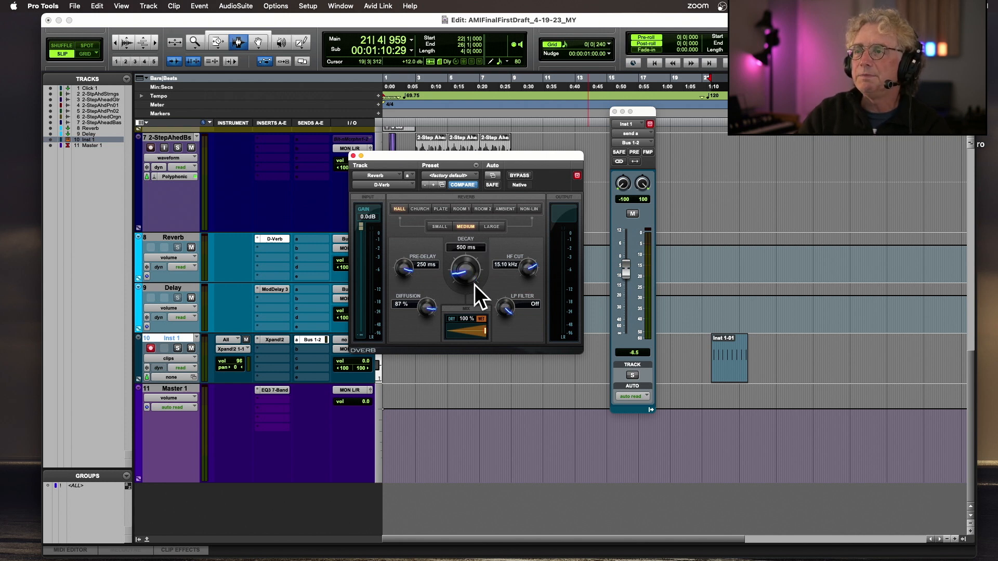
key("space")
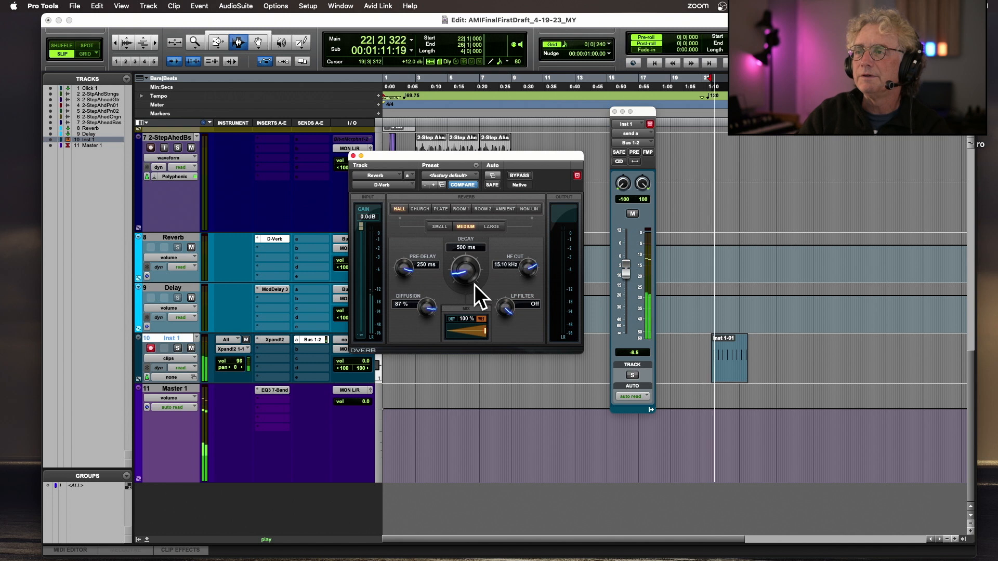
left_click_drag(626, 266, 625, 255)
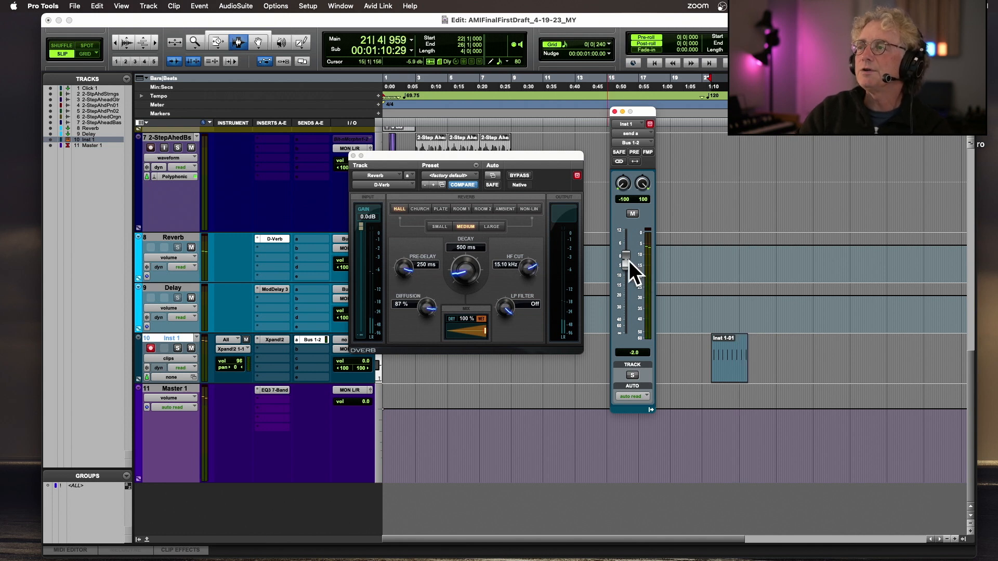
Step: Set D-Verb's pre-delay to 0 ms and decay to 1.0 sec, with the Inst 1 reverb send at -7.5 dB
left_click_drag(629, 260, 604, 295)
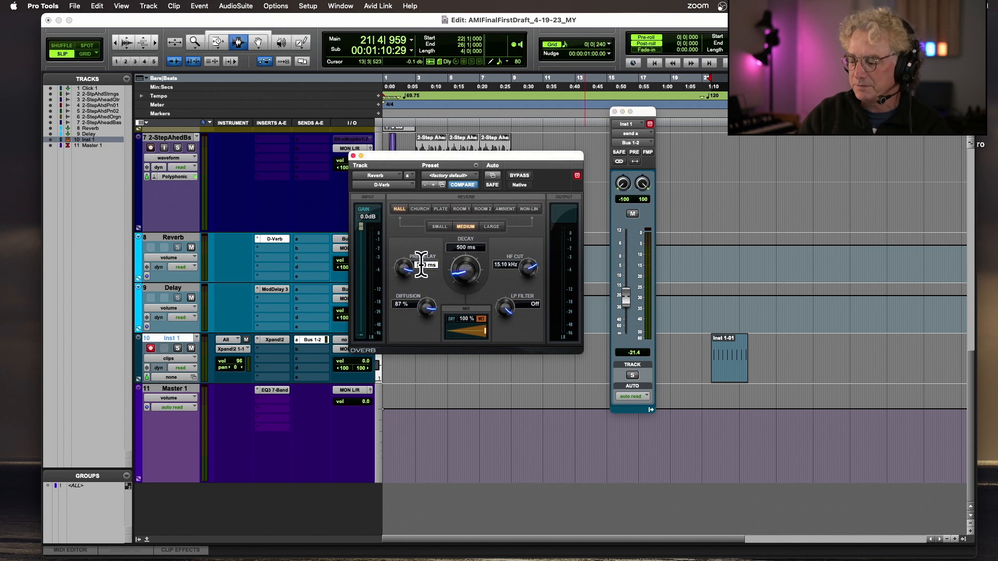
left_click(460, 247)
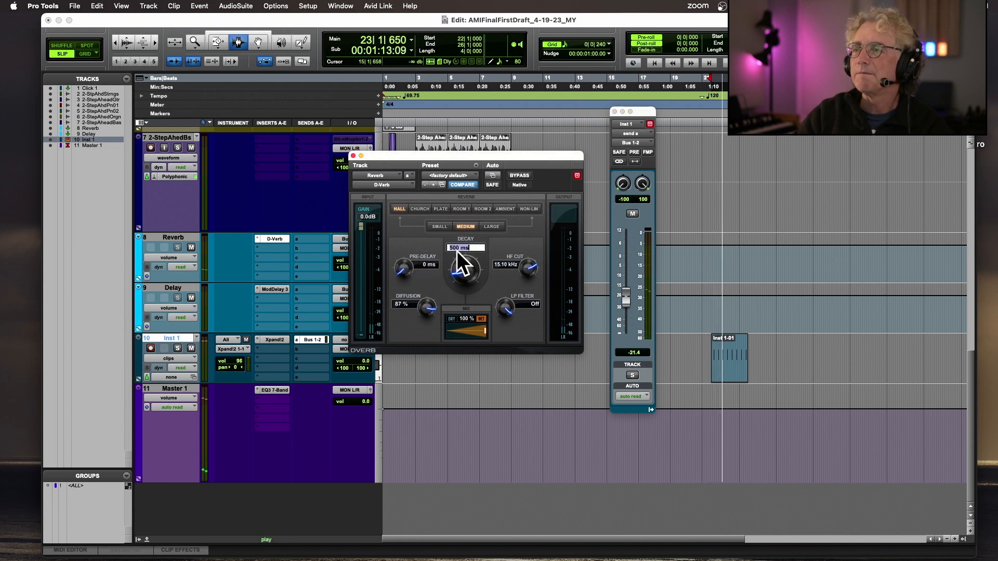
left_click_drag(454, 267, 461, 250)
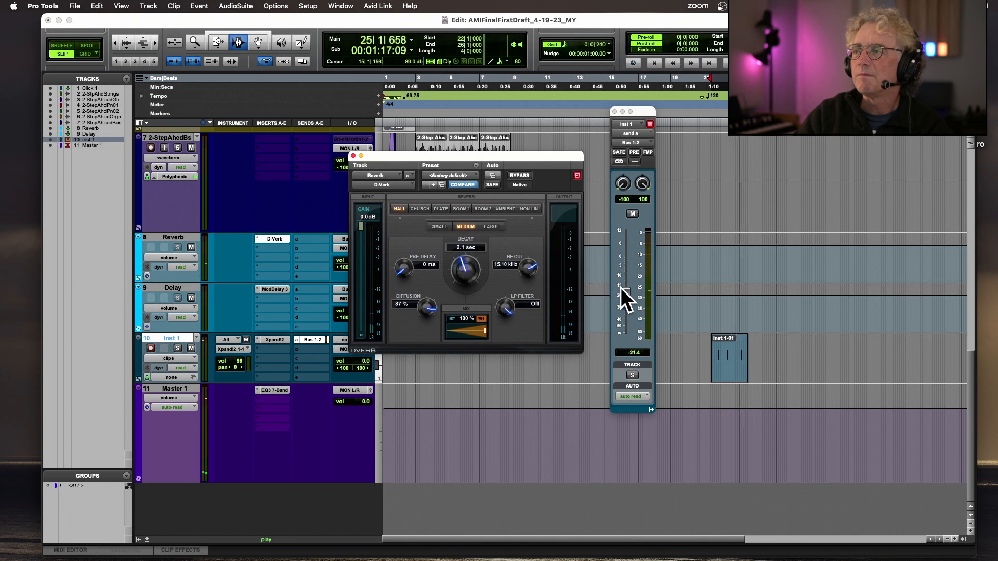
left_click_drag(620, 288, 622, 267)
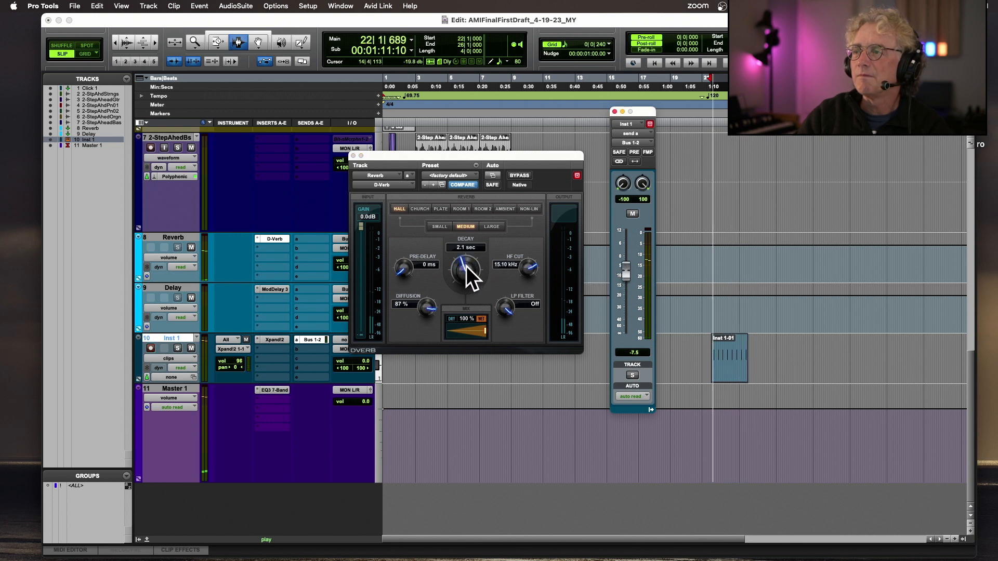
left_click_drag(467, 266, 455, 264)
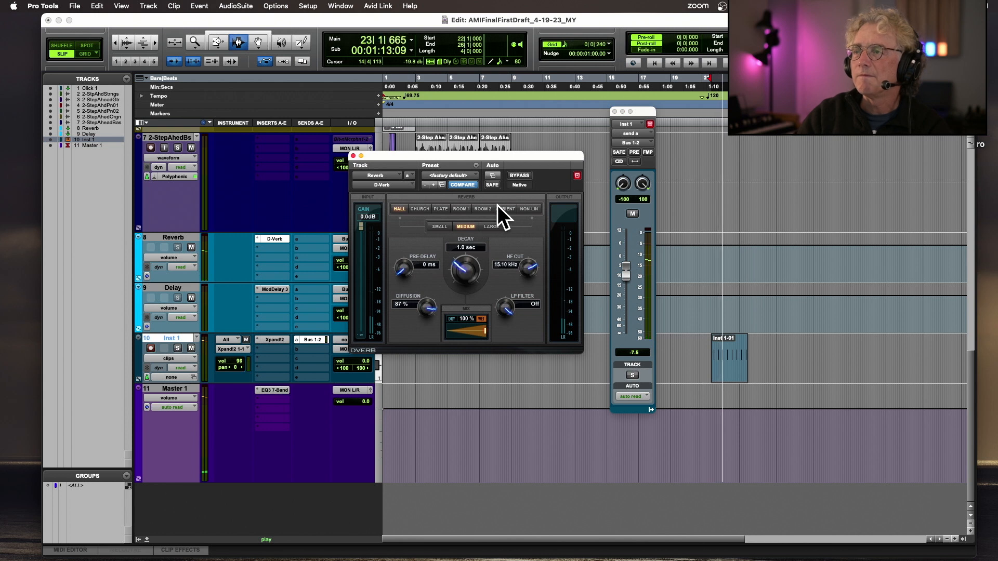
Step: Compare D-Verb's Plate and Hall algorithms with the Inst 1 reverb send at -0.6 dB, ending on Hall, and play the drum clip
left_click(441, 209)
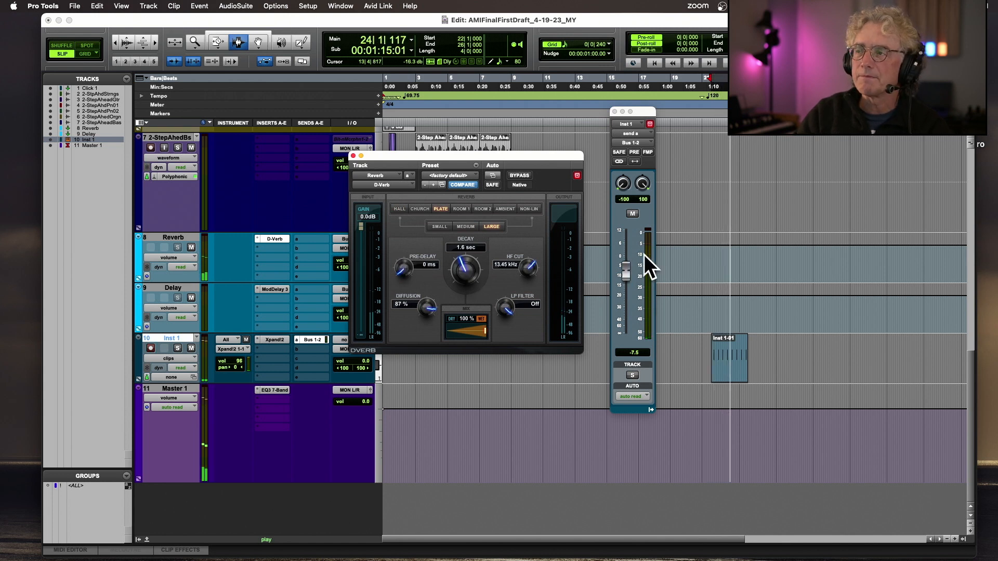
left_click_drag(624, 271, 626, 264)
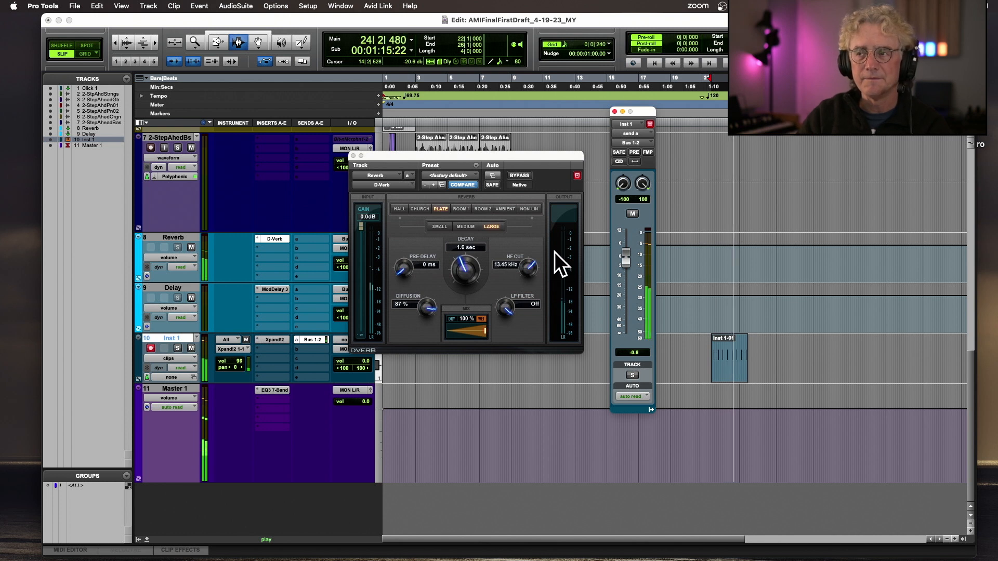
left_click(398, 210)
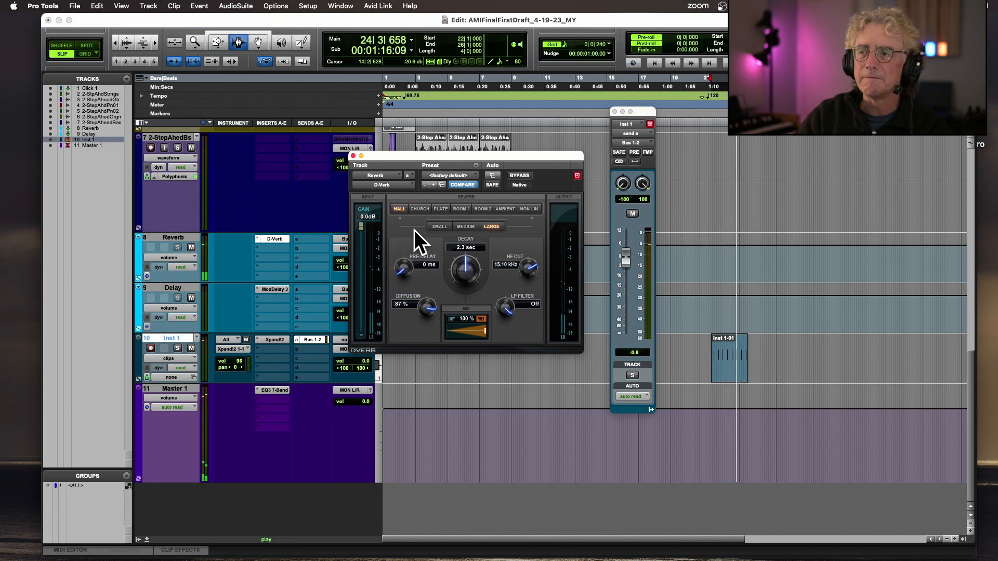
left_click(446, 210)
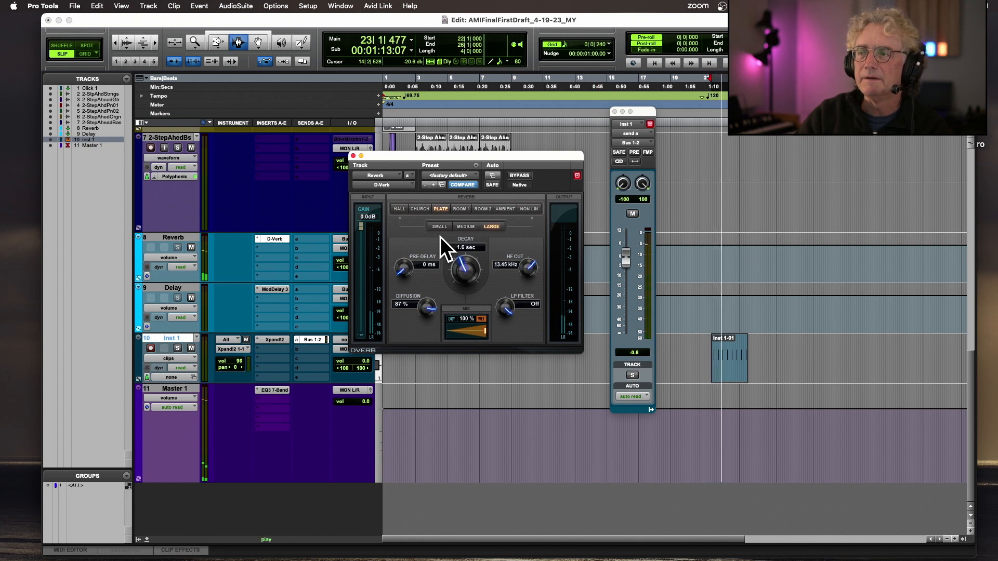
left_click(403, 208)
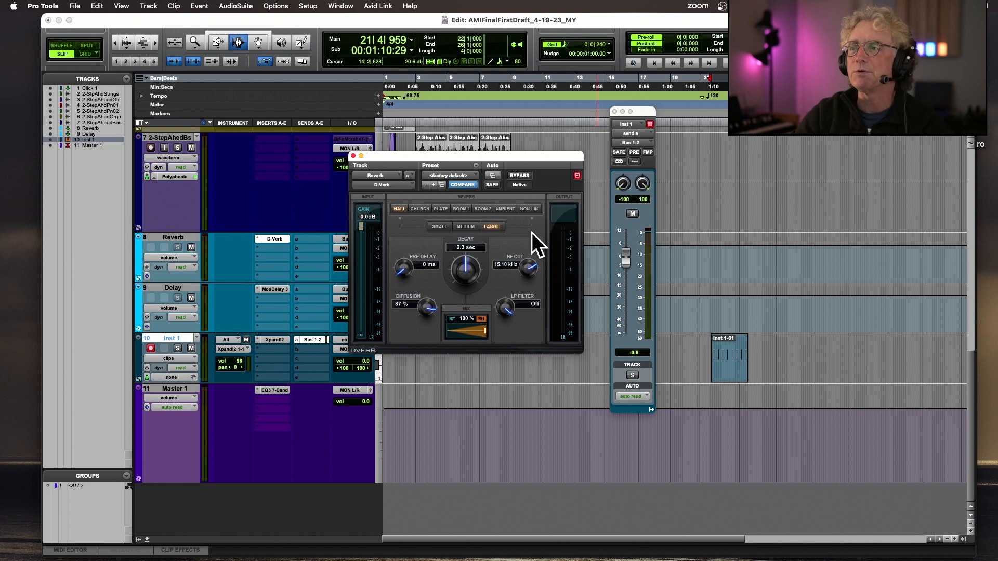
key("space")
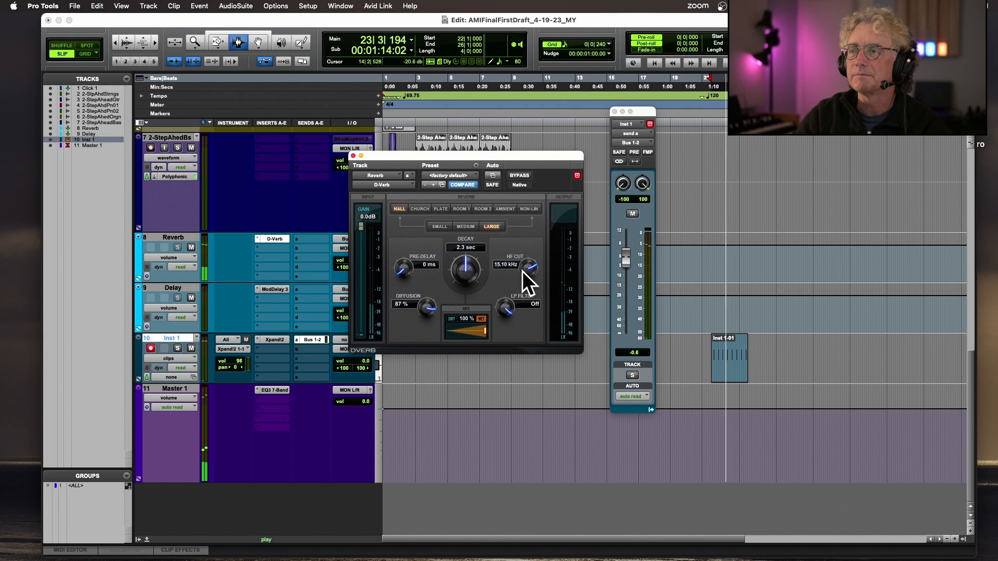
Step: Compare D-Verb's Plate and Hall algorithms again while the drum clip plays, ending on Plate
left_click(442, 208)
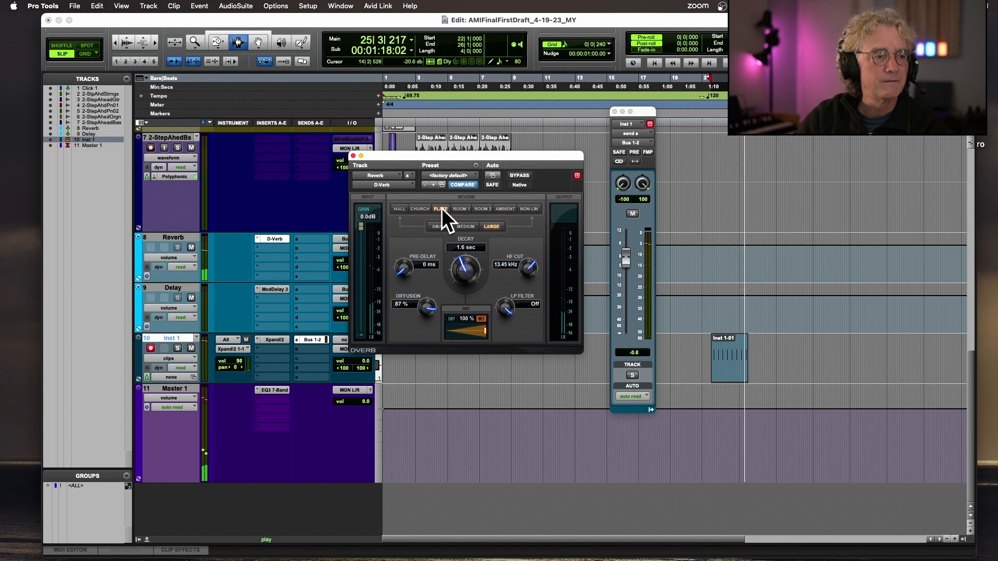
left_click(396, 208)
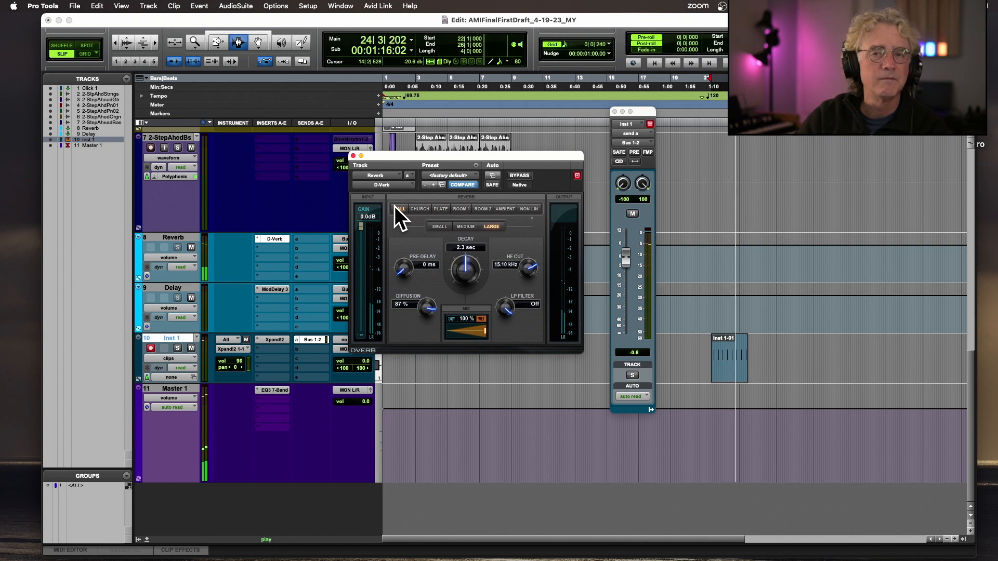
left_click(437, 207)
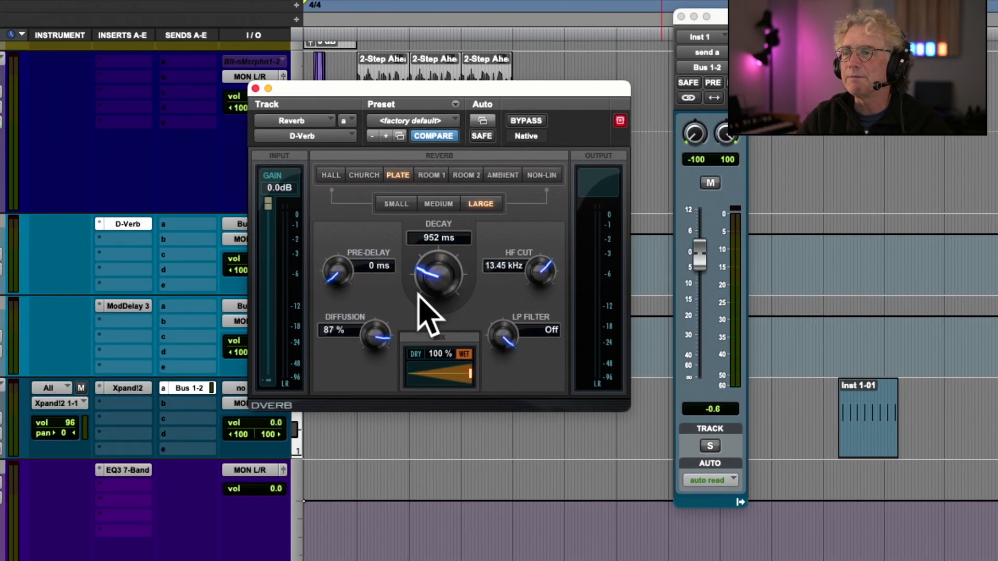
Step: Play the drum clip and audition D-Verb's Plate decay at 1.0 sec, ending on 888 ms
key("space")
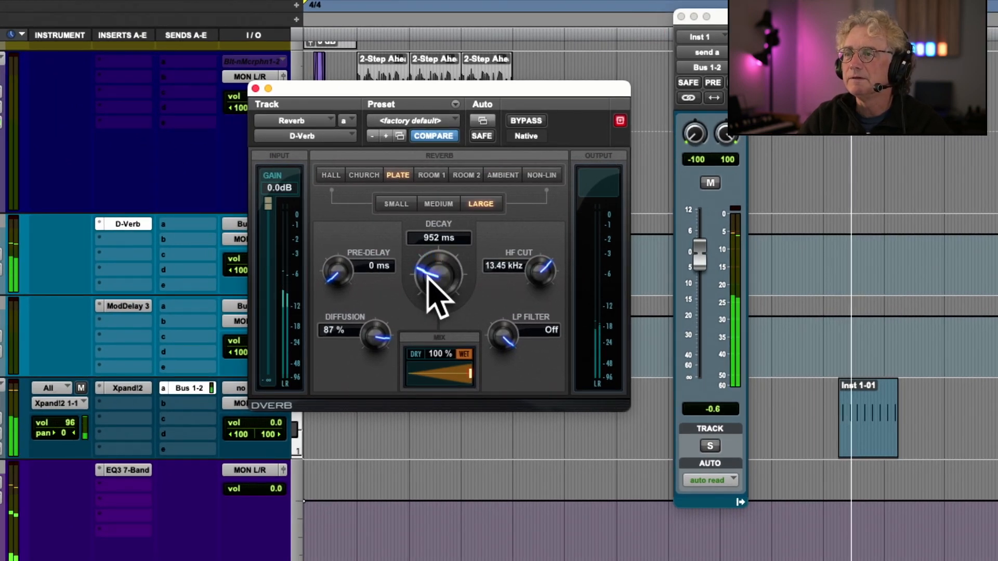
left_click_drag(427, 280, 430, 260)
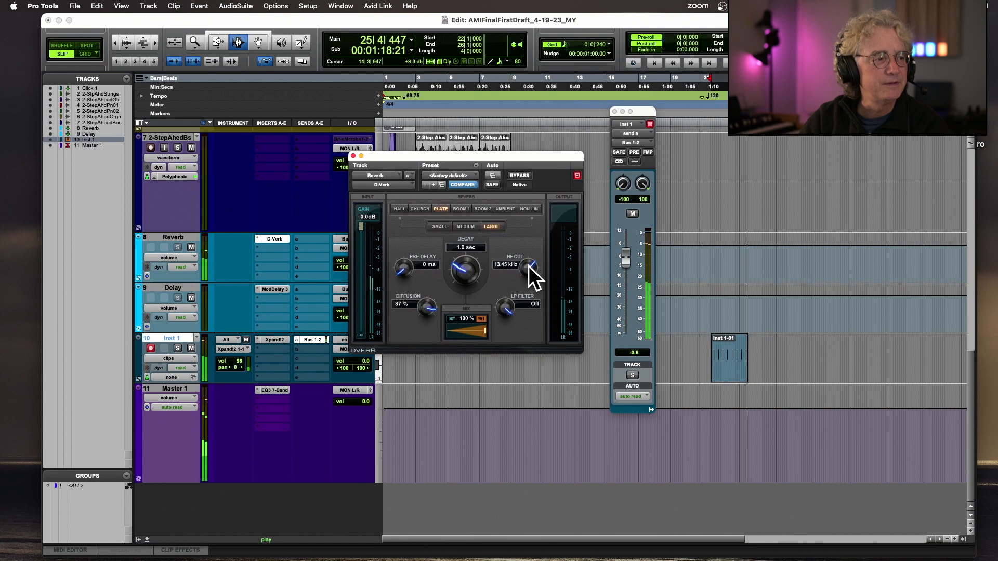
left_click_drag(459, 266, 459, 276)
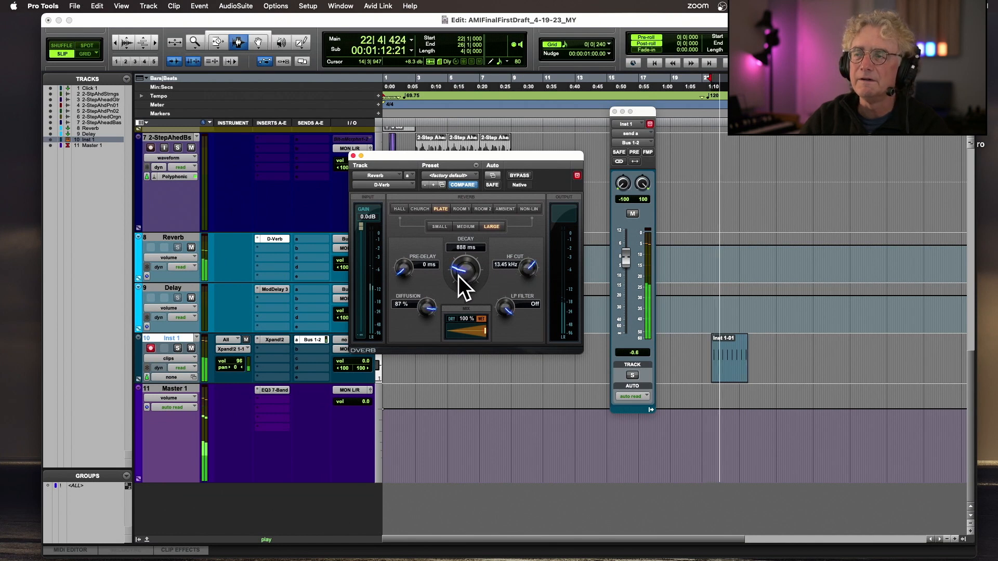
Step: Compare D-Verb bypassed and active twice during playback, leave it active, and shorten the decay to 824 ms
left_click(520, 176)
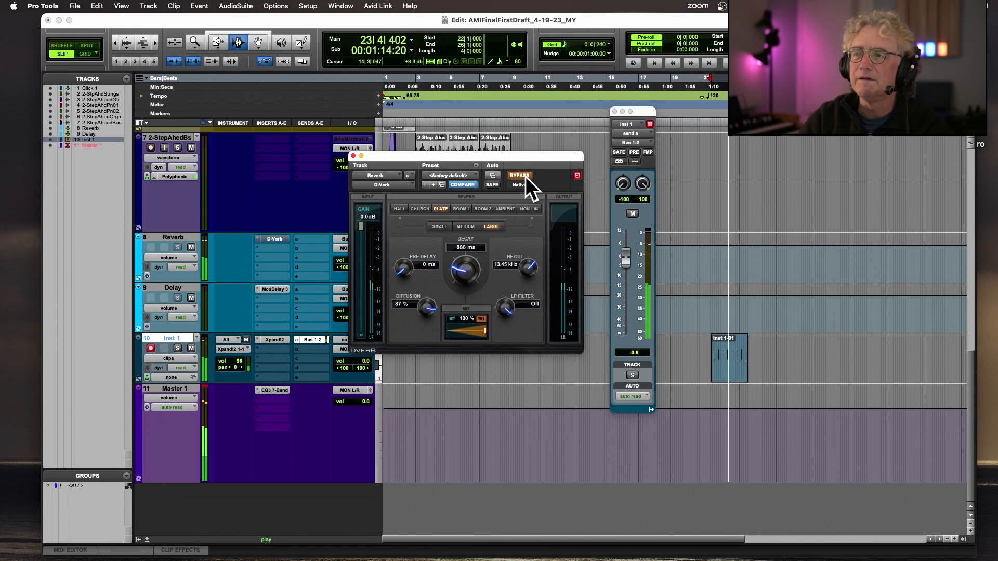
left_click(520, 176)
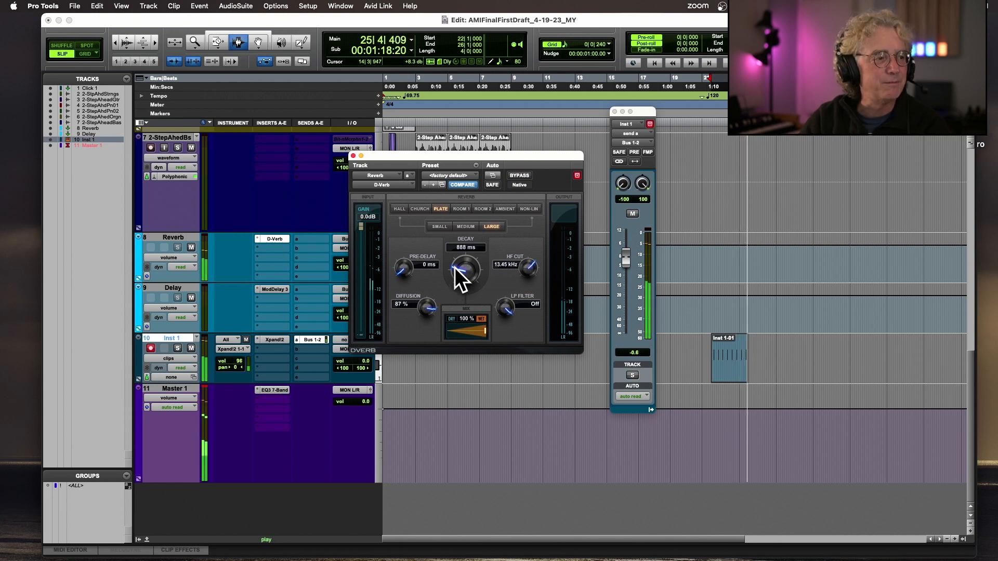
left_click(518, 176)
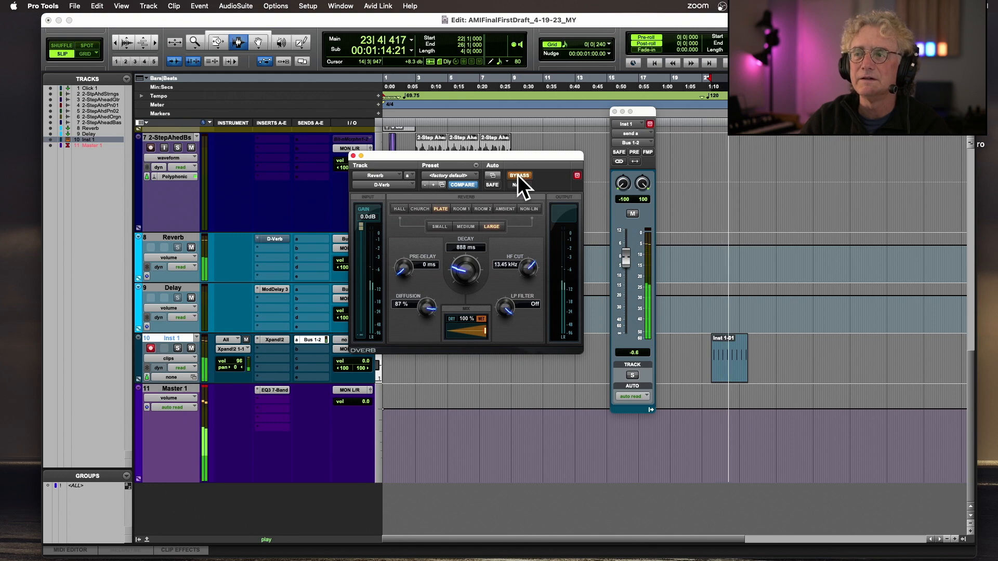
left_click(517, 176)
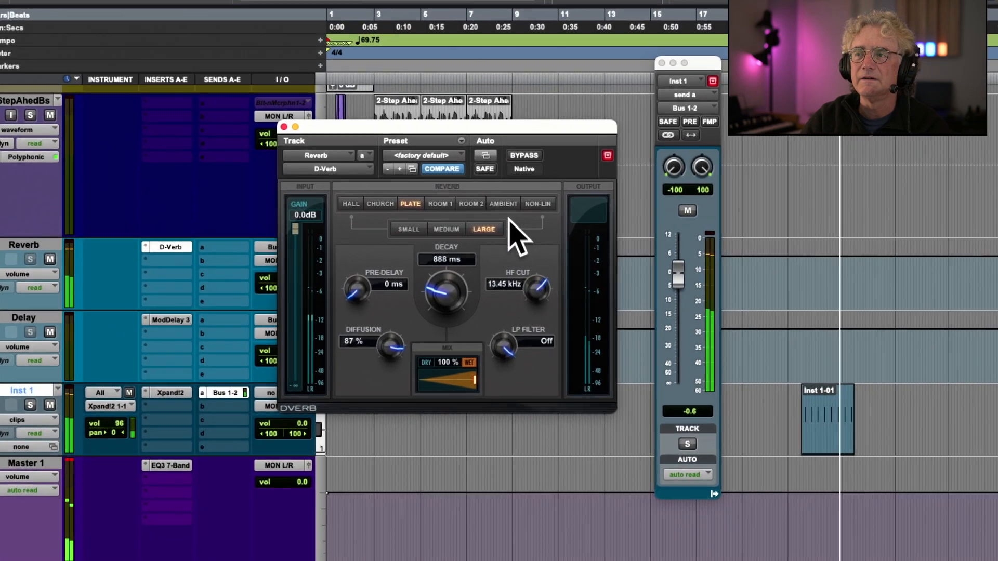
left_click_drag(439, 277, 429, 300)
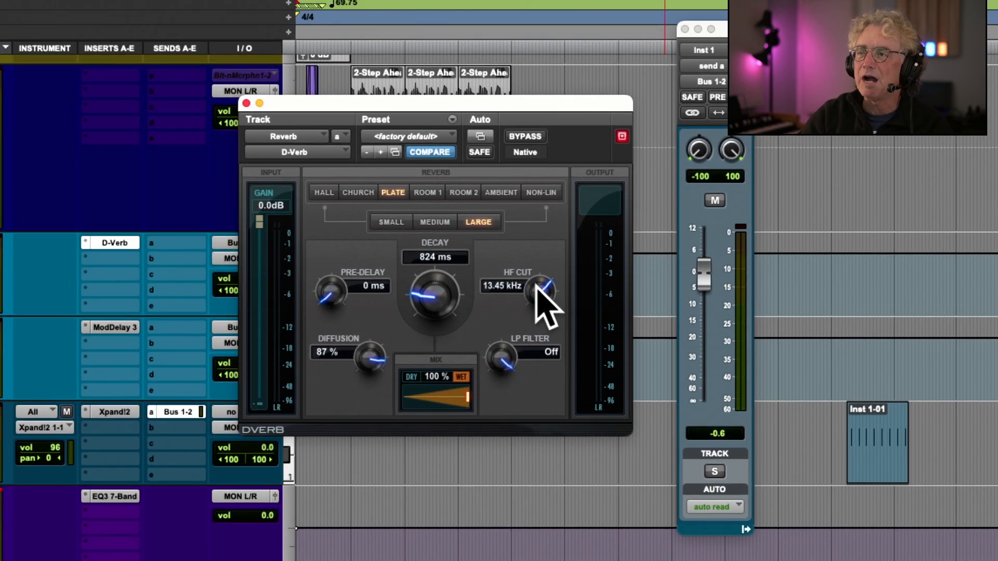
Step: Audition D-Verb's HF cut at 5.97 kHz and 2.61 kHz, settle on 12.06 kHz, and lower the diffusion to 0%
left_click_drag(537, 284, 530, 300)
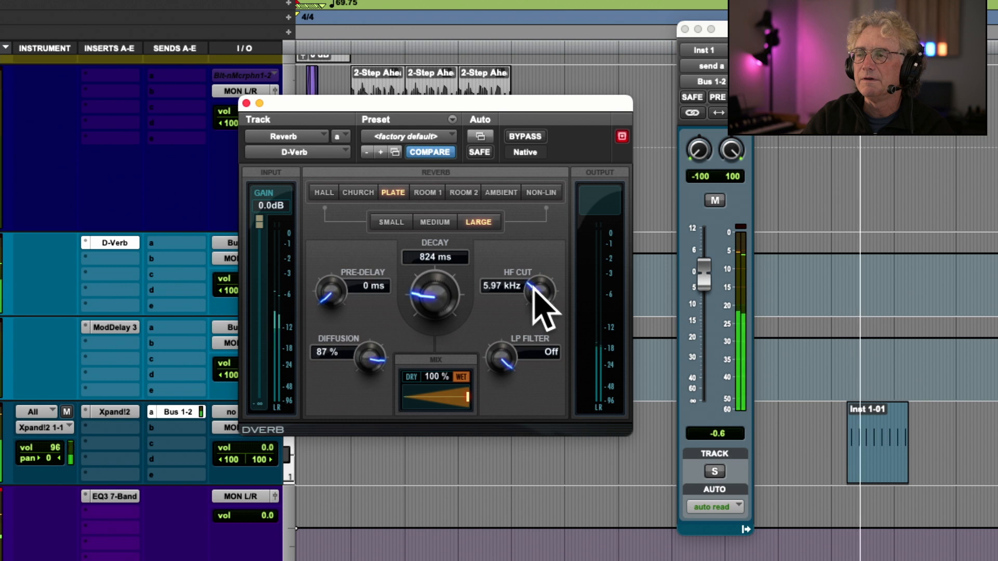
left_click_drag(533, 284, 526, 308)
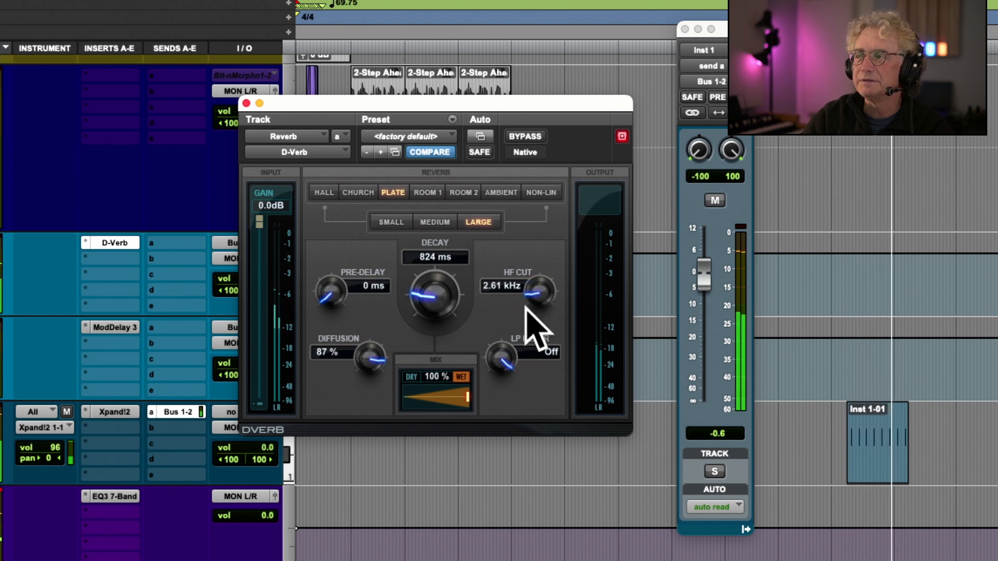
left_click_drag(526, 308, 541, 250)
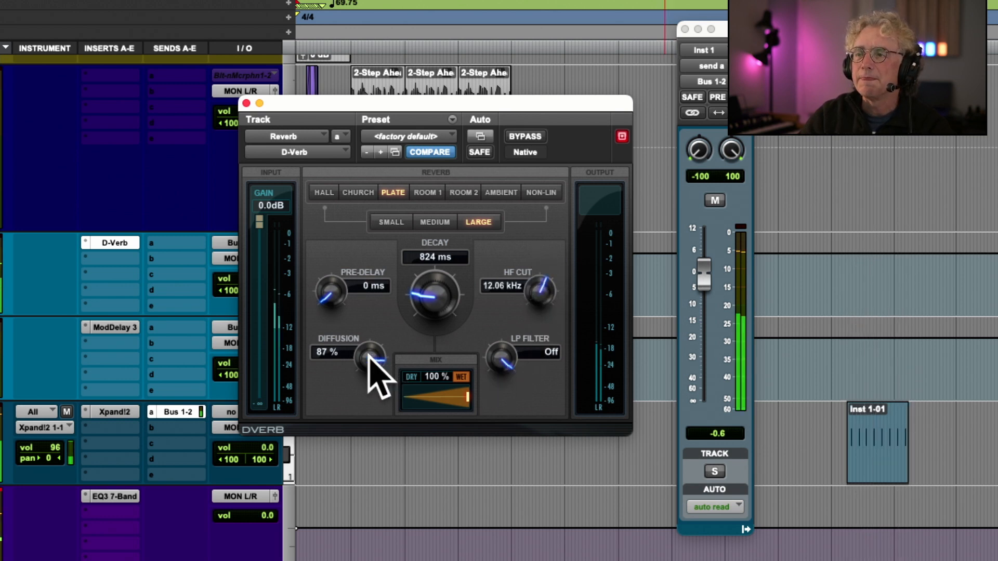
left_click_drag(368, 356, 345, 468)
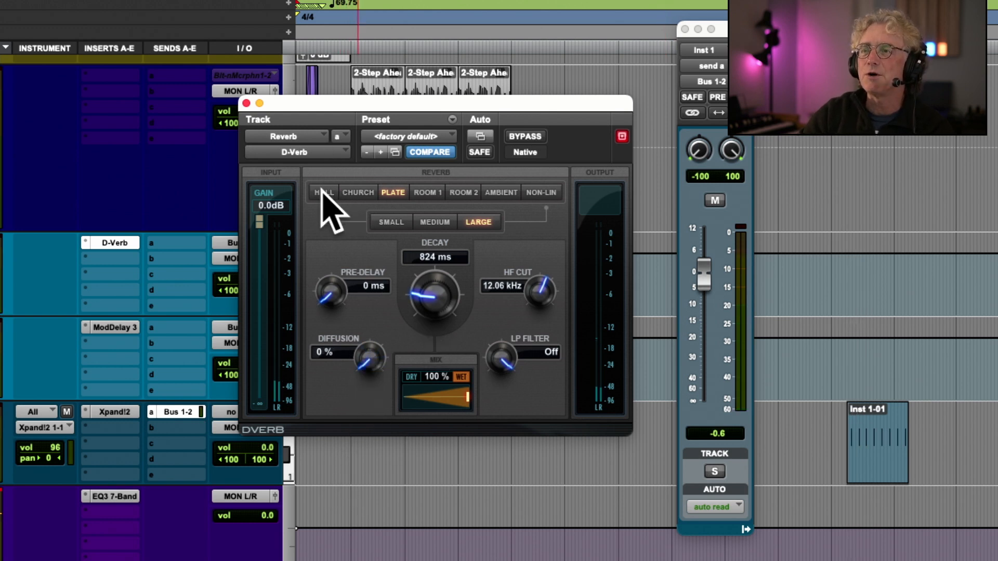
Step: Switch the D-Verb on the Reverb track to Hall, compare low and high diffusion, leave it at 88%, and close the plug-in window
left_click(323, 192)
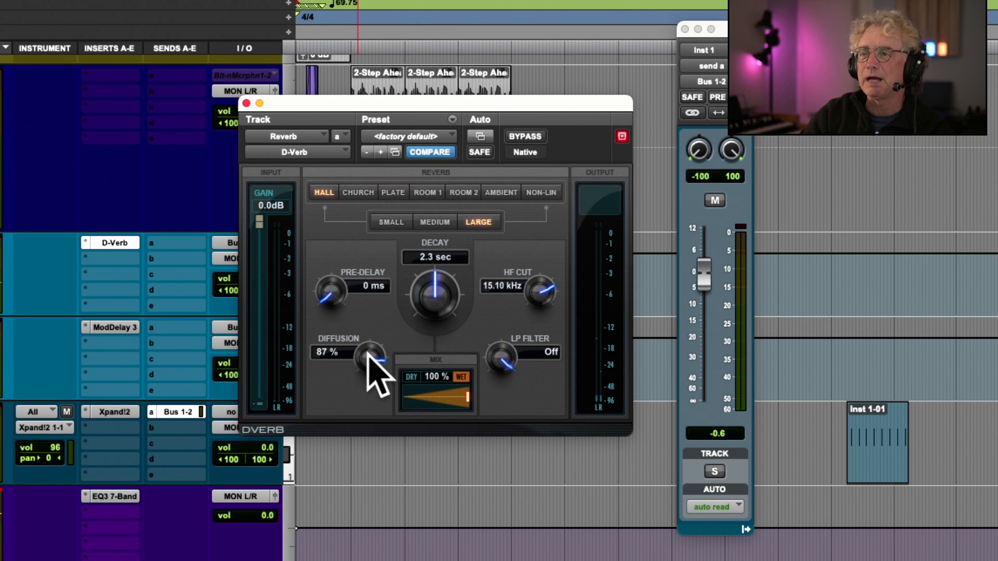
left_click_drag(369, 354, 350, 468)
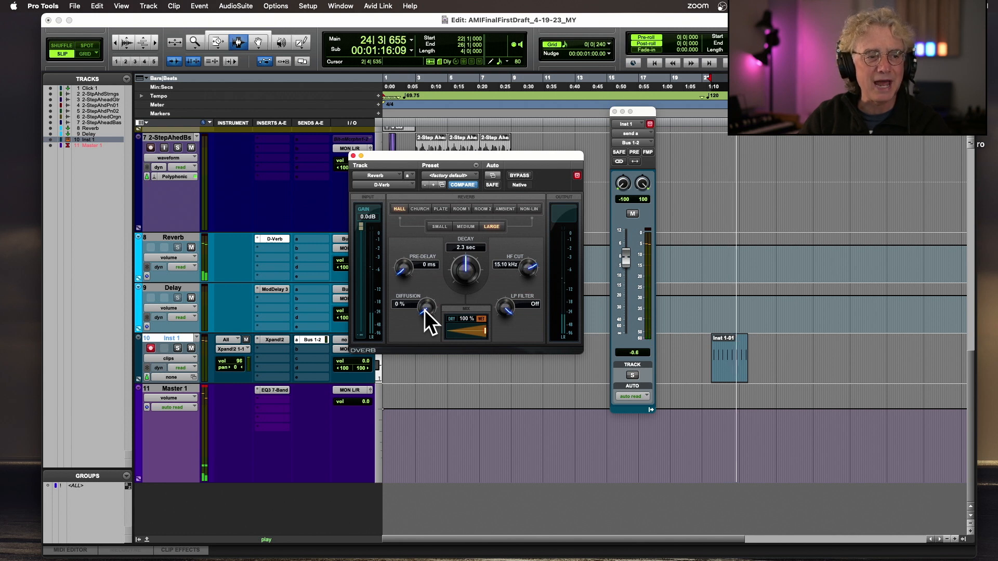
left_click_drag(425, 310, 447, 230)
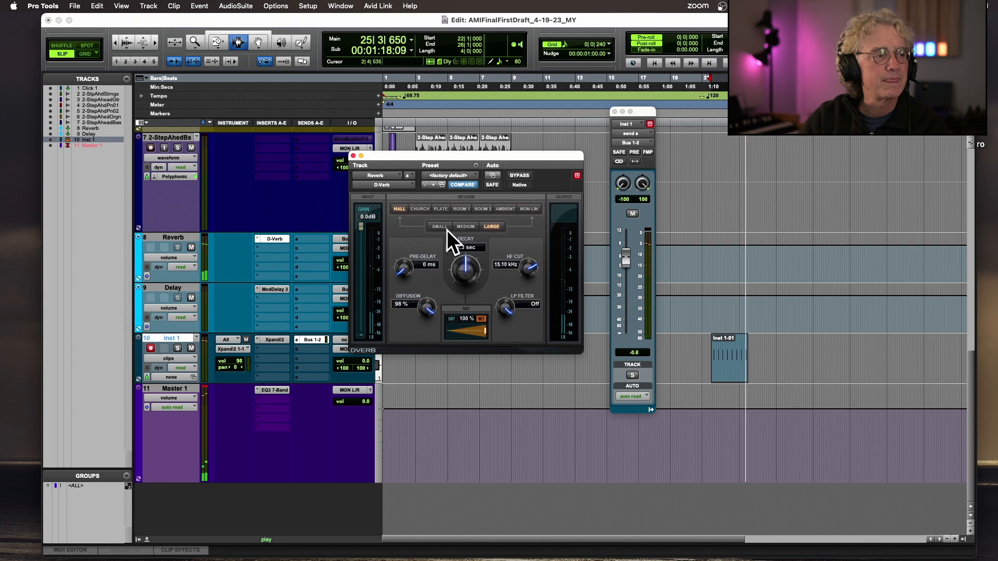
left_click_drag(447, 230, 360, 378)
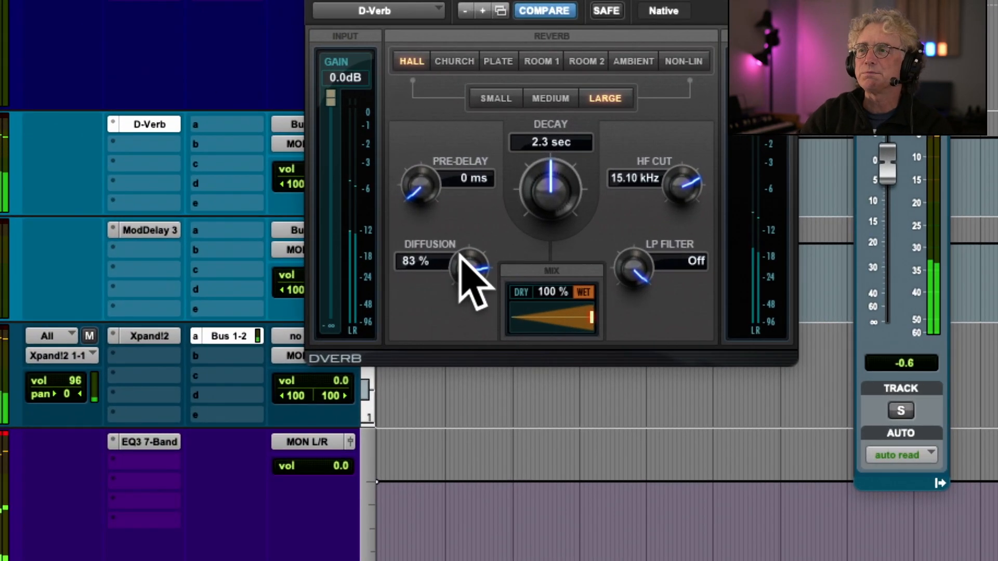
left_click_drag(436, 291, 409, 362)
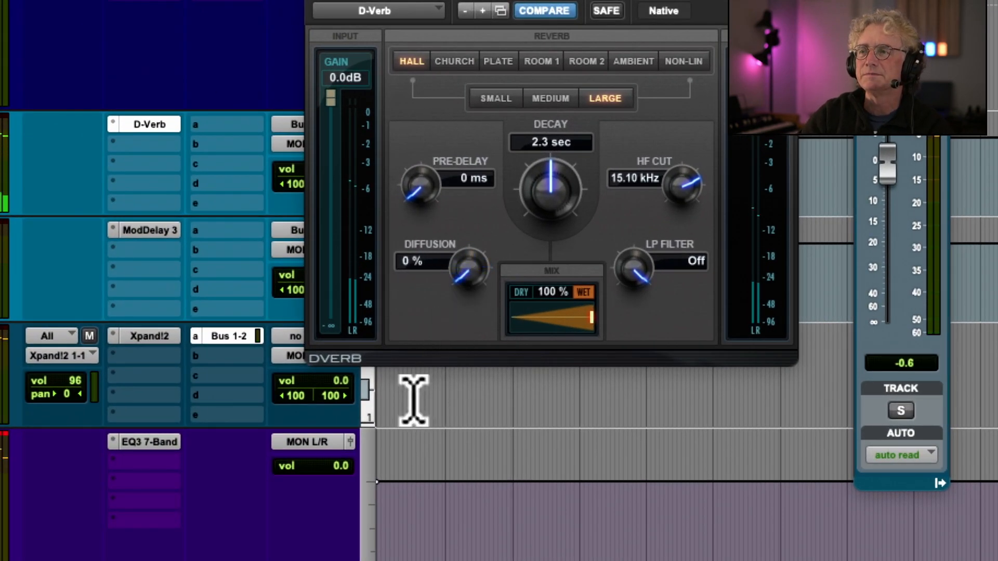
left_click_drag(468, 286, 499, 131)
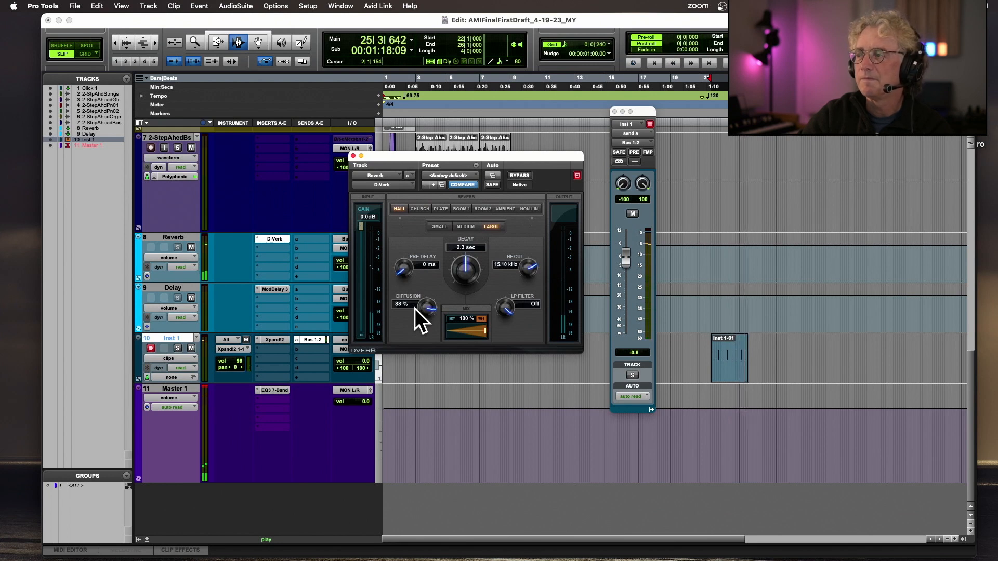
left_click(353, 156)
Step: Mute the Inst 1 track and assign send A of the 2-StepAhedBs bass track to Bus 1-2, checking the D-Verb settings
scroll(447, 312, "up", 4)
scroll(447, 316, "down", 4)
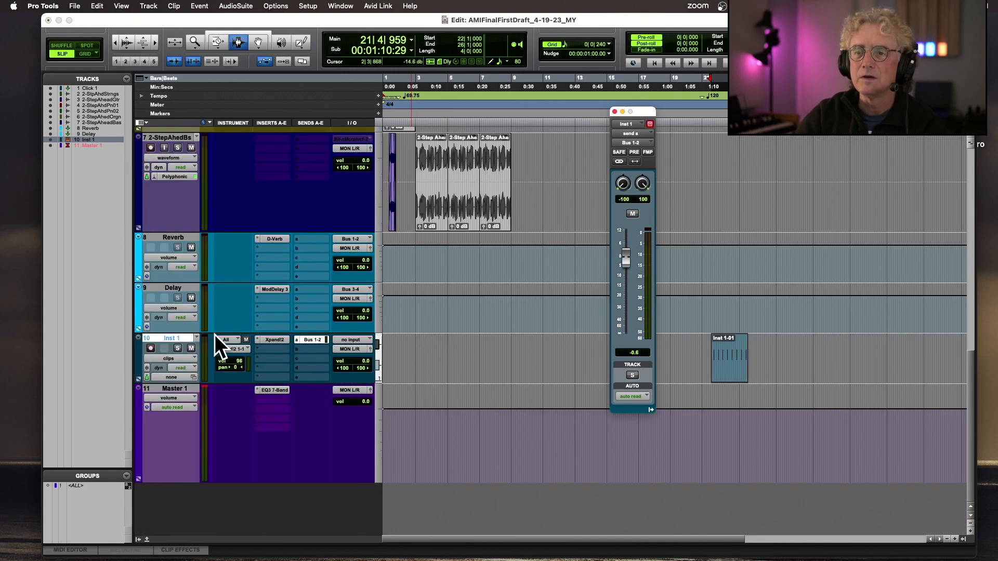
left_click(191, 349)
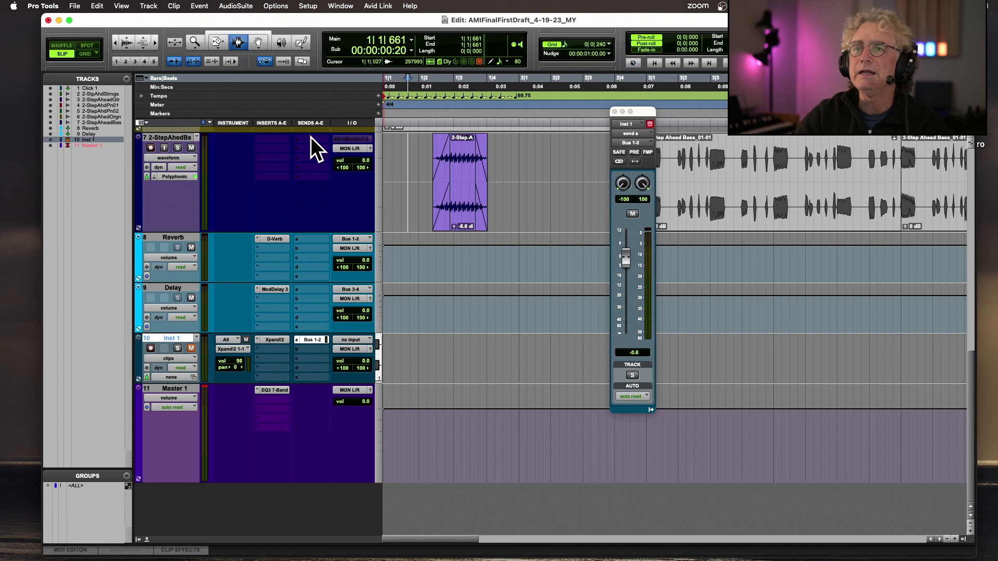
left_click(311, 137)
mouse_move(307, 150)
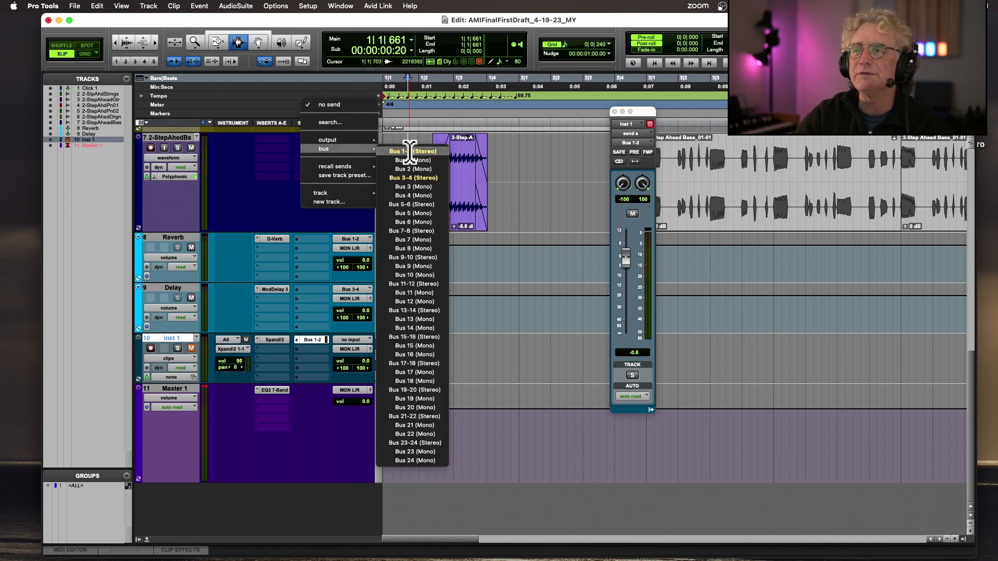
left_click(410, 151)
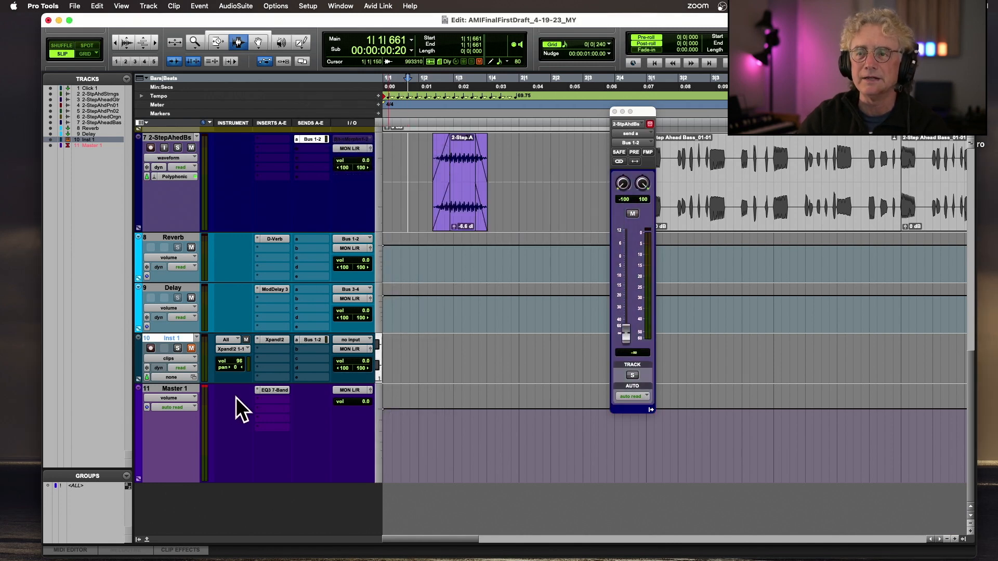
left_click(279, 239)
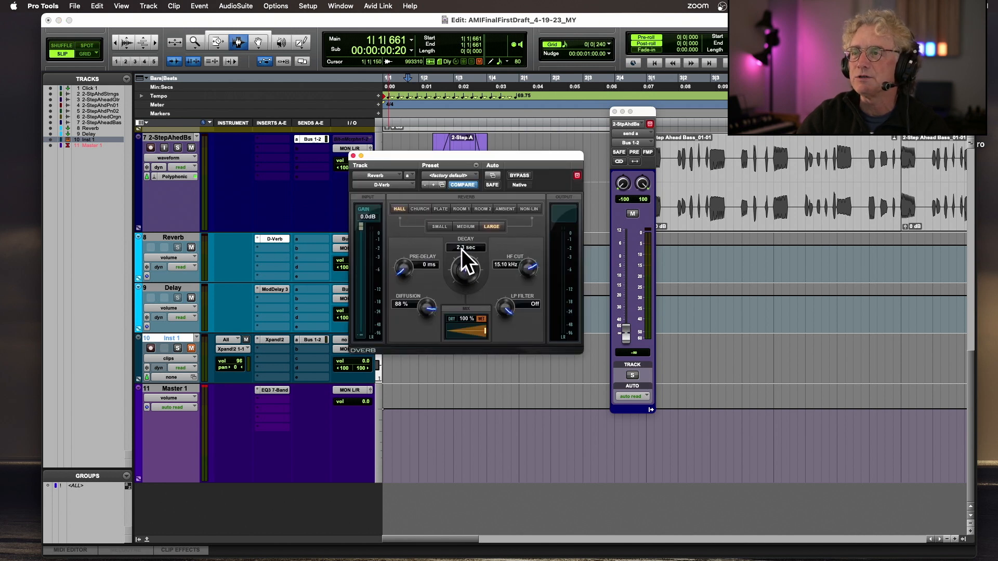
left_click(354, 156)
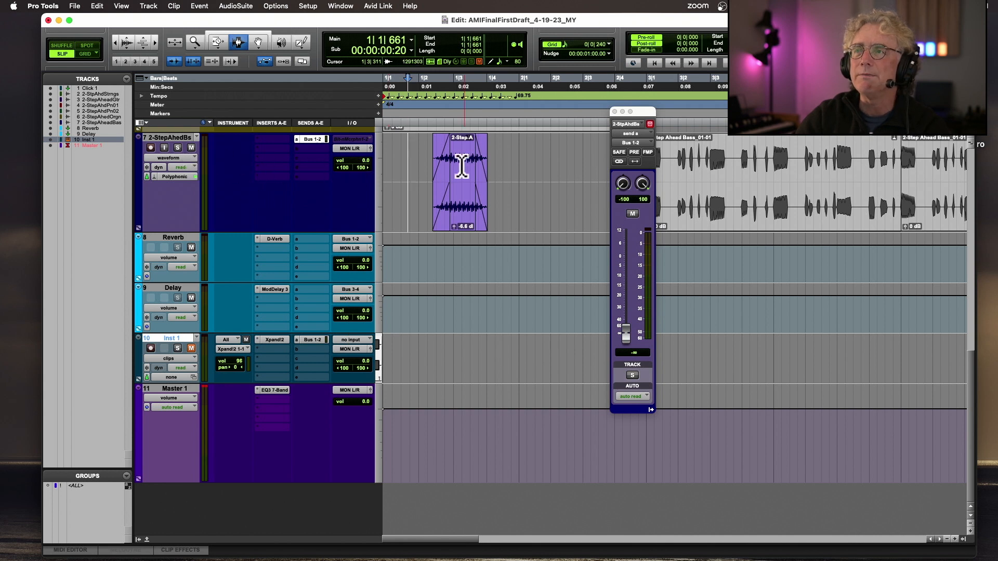
Step: Show the bass track's Bus 1-2 send level automation and draw a rise to about -6 dB before the short clip, falling away after it
left_click(192, 157)
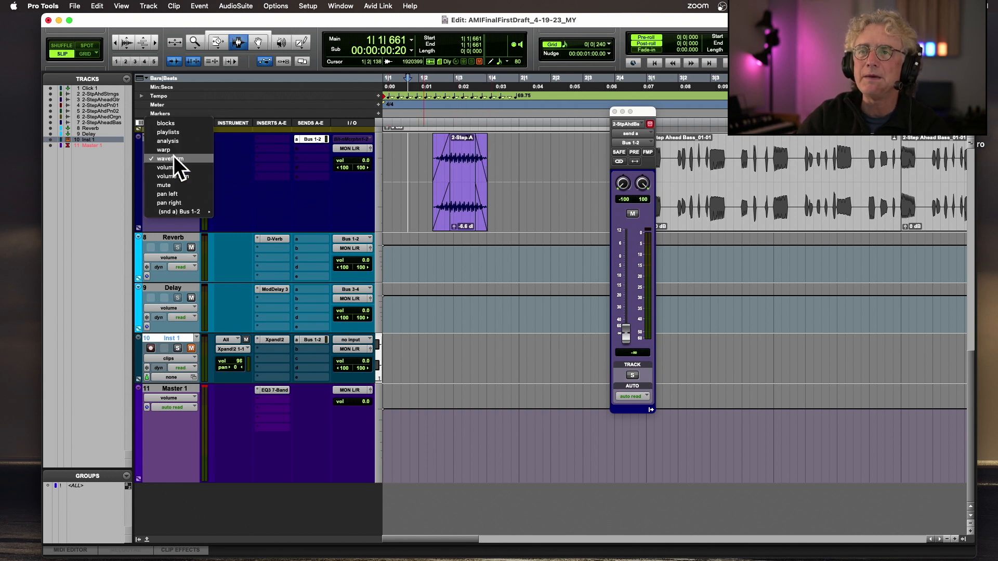
mouse_move(184, 211)
left_click(223, 214)
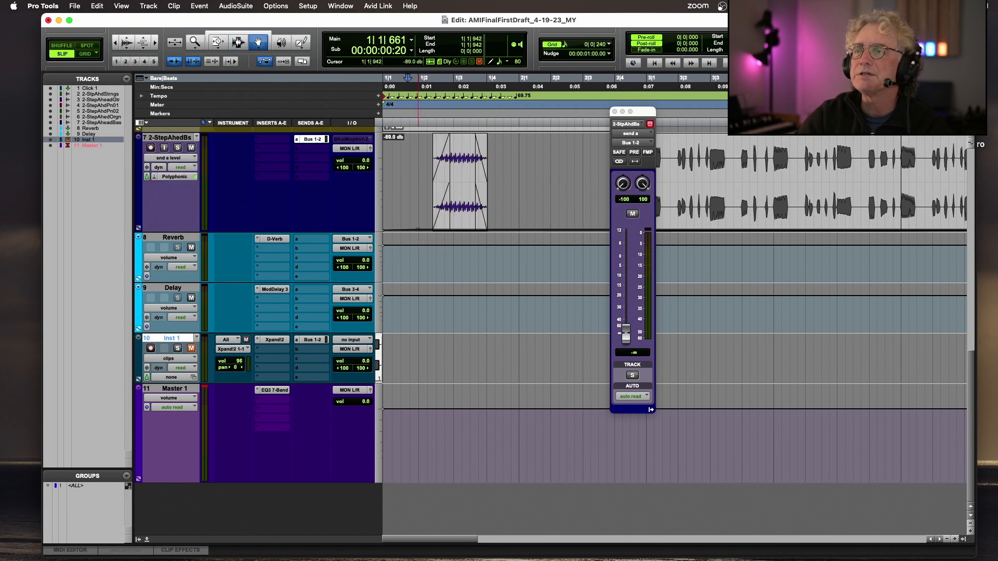
left_click_drag(462, 231, 474, 179)
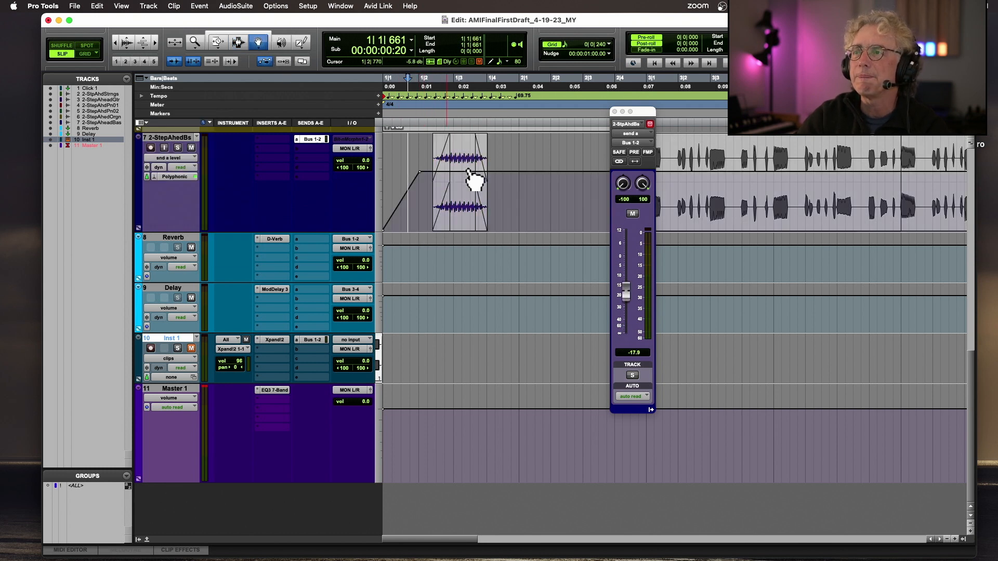
left_click(547, 172)
left_click_drag(566, 172, 566, 232)
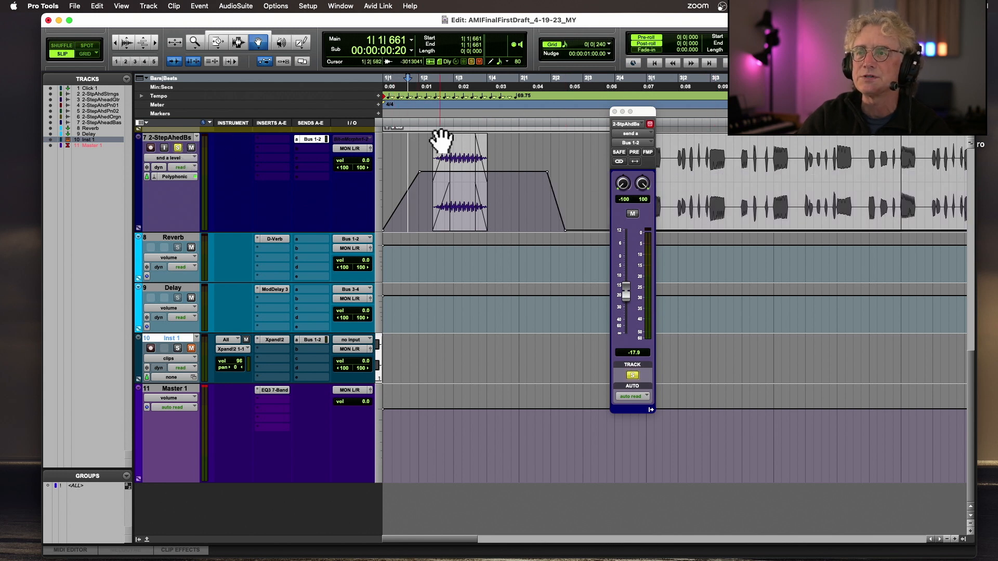
Step: Audition the soloed bass clip, and raise both upper send-level breakpoints to an equal level of about -1.7 dB
key("space")
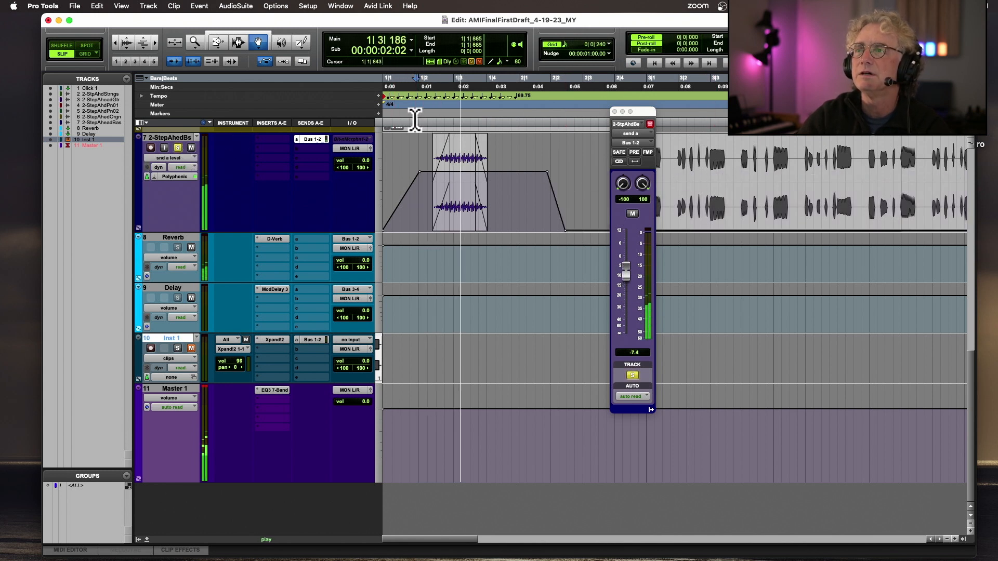
key("space")
left_click_drag(420, 172, 421, 159)
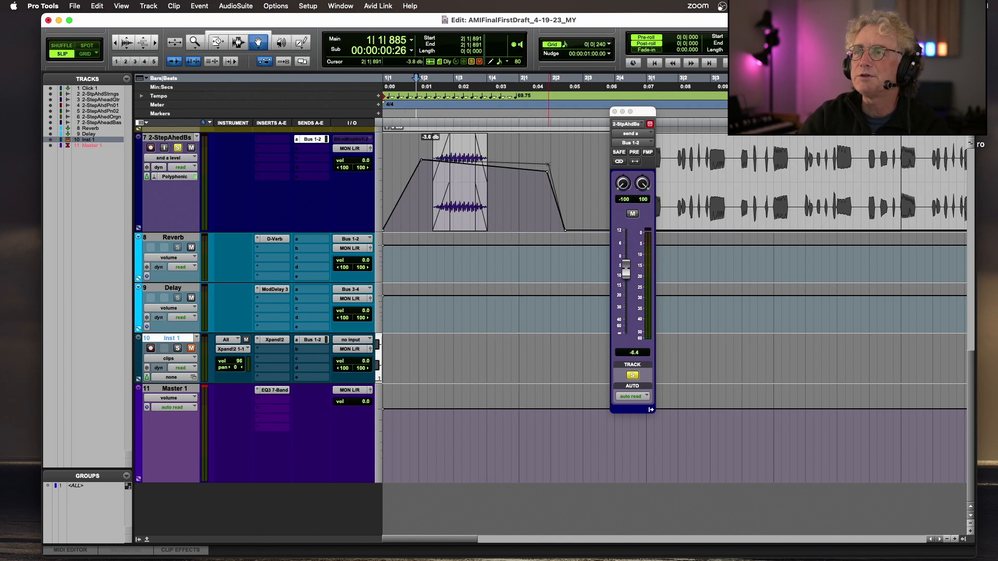
left_click_drag(548, 165, 549, 165)
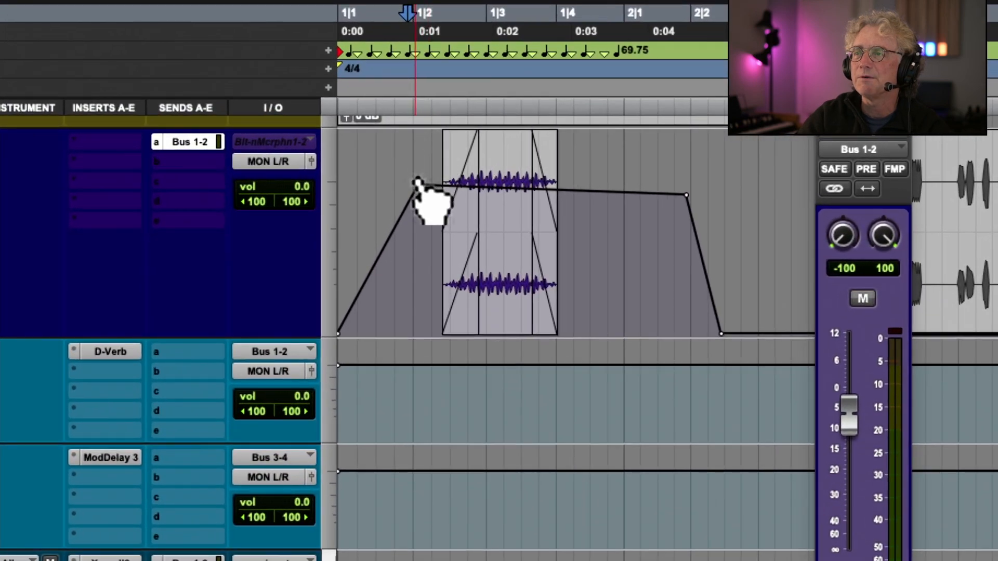
left_click_drag(420, 167, 419, 187)
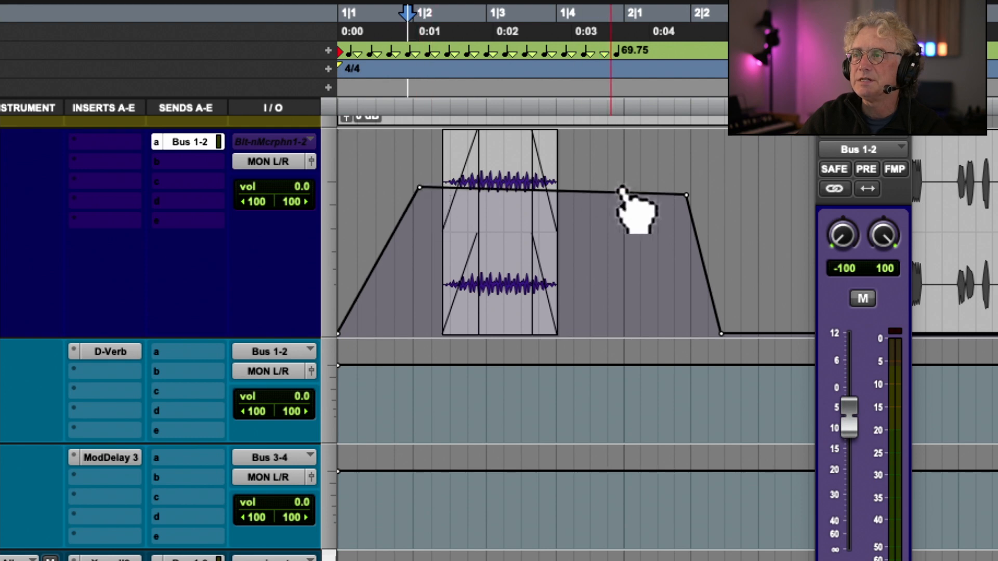
left_click_drag(686, 195, 685, 194)
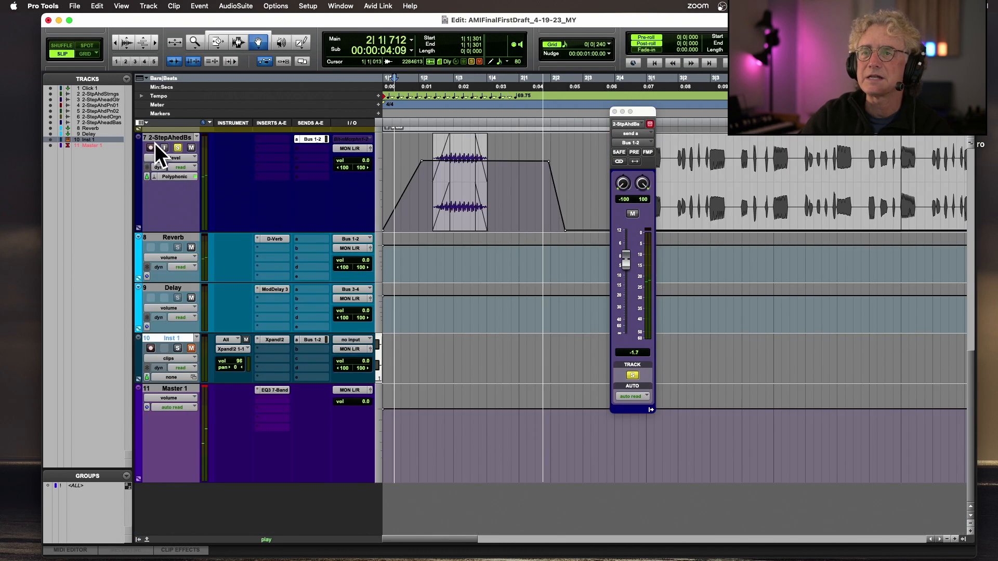
Step: Unsolo the bass track, play the session from the start to hear the automated reverb send, and close the send window
left_click(185, 151)
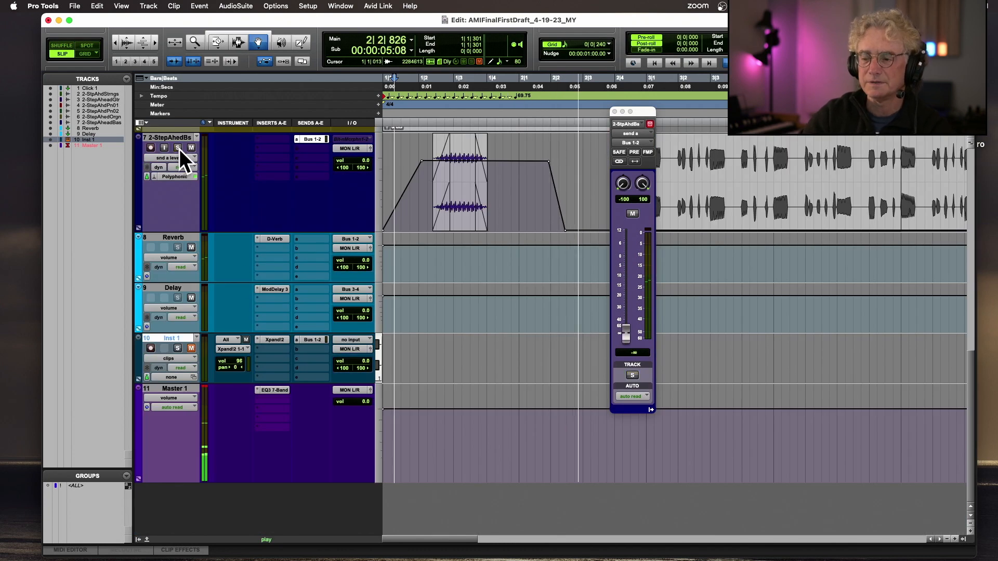
key("space")
key("Return")
key("space")
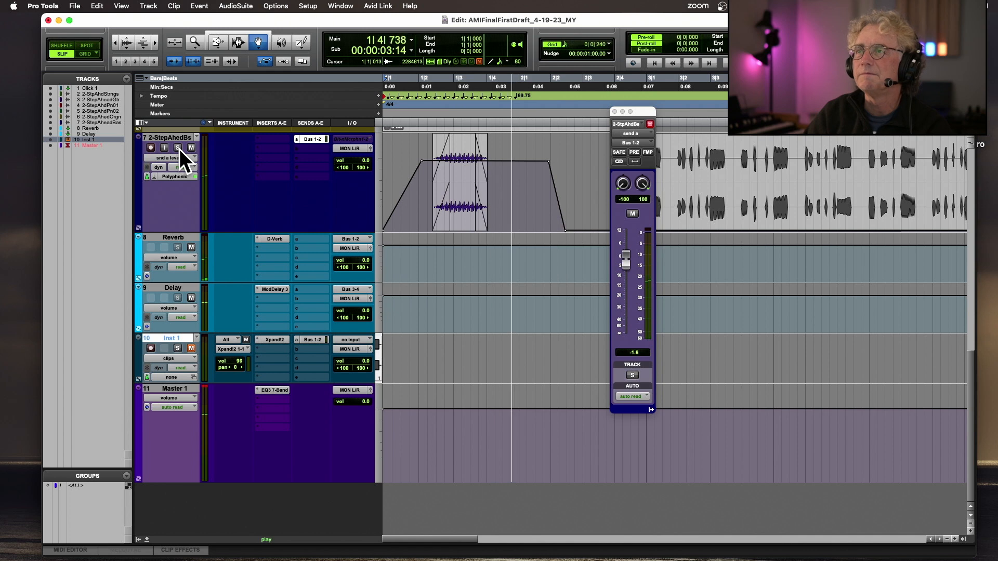
key("space")
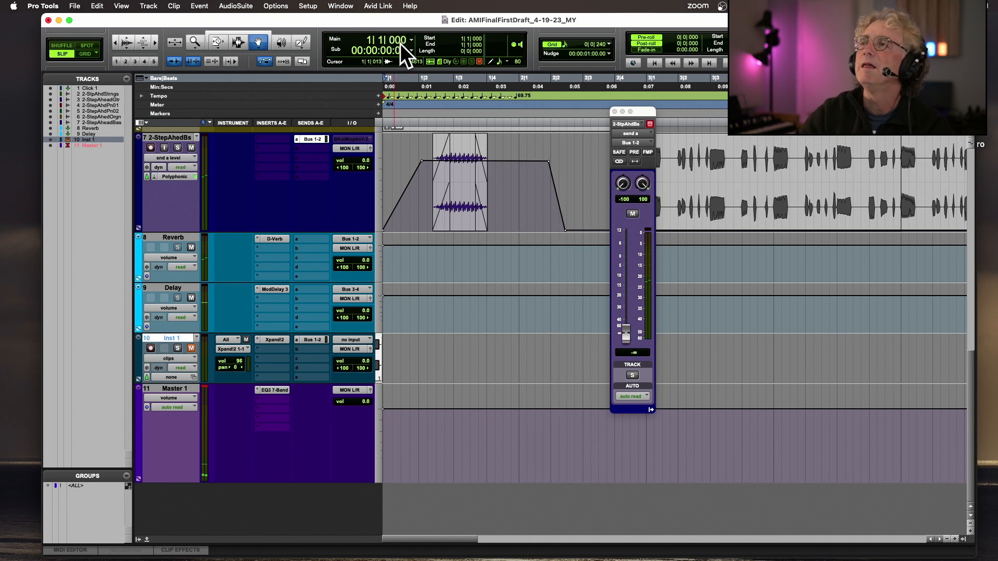
left_click(615, 111)
Step: Set the tempo at the start of the session to 70 BPM
scroll(579, 201, "up", 10)
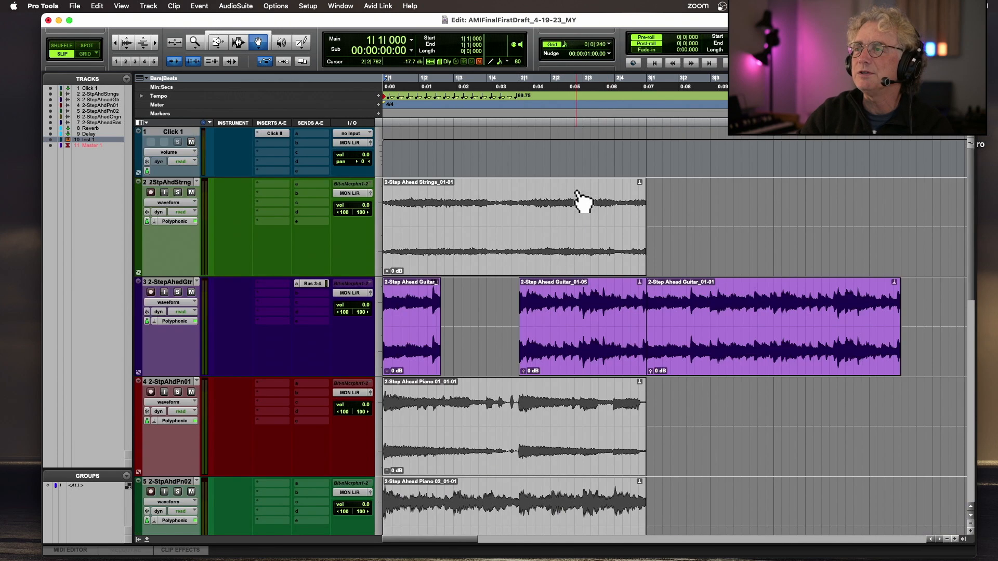
scroll(432, 388, "down", 4)
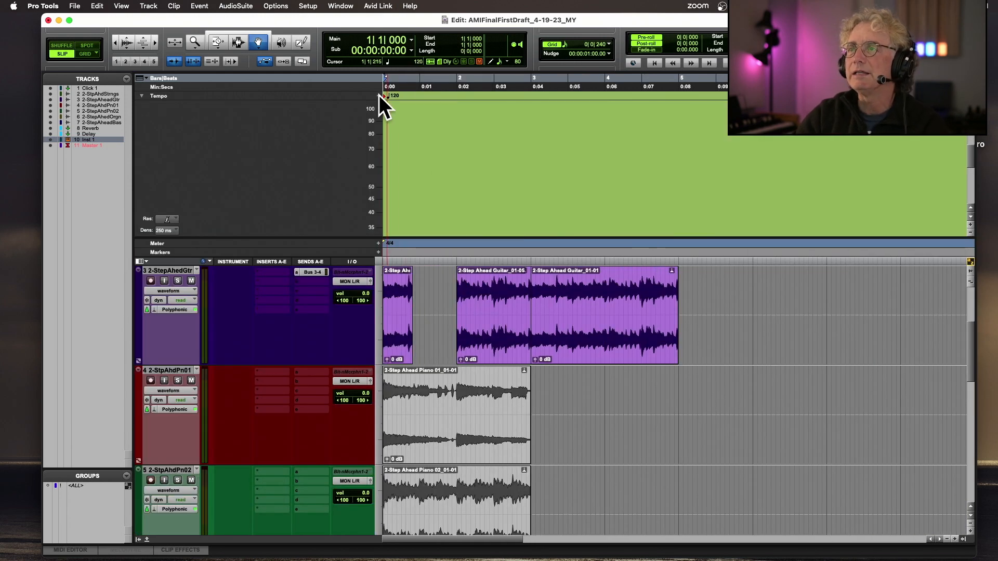
double_click(380, 96)
key("Return")
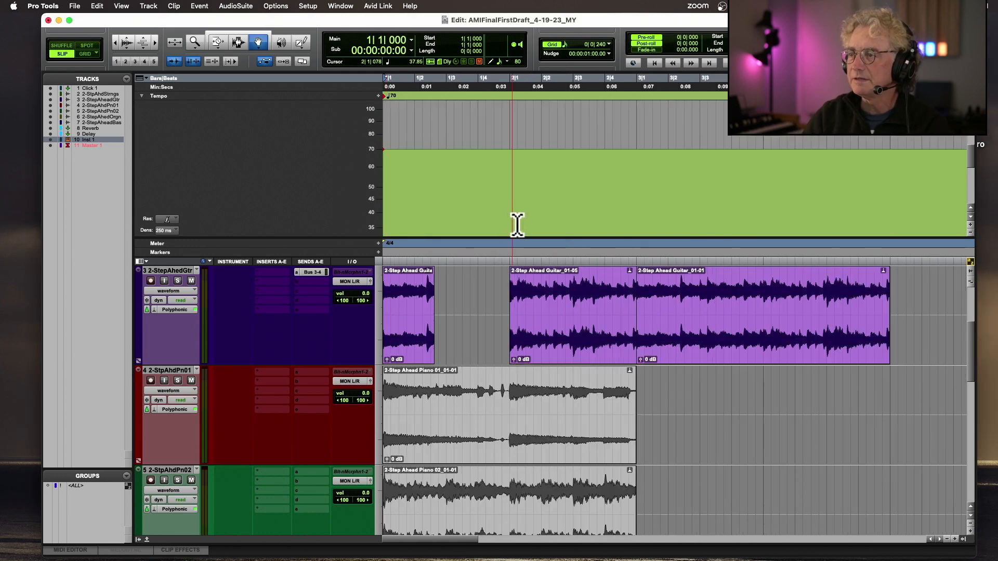
Step: Delete the second and third clips on the 2-StepAhedGtr guitar track
left_click(553, 314)
left_click(800, 298, "shift")
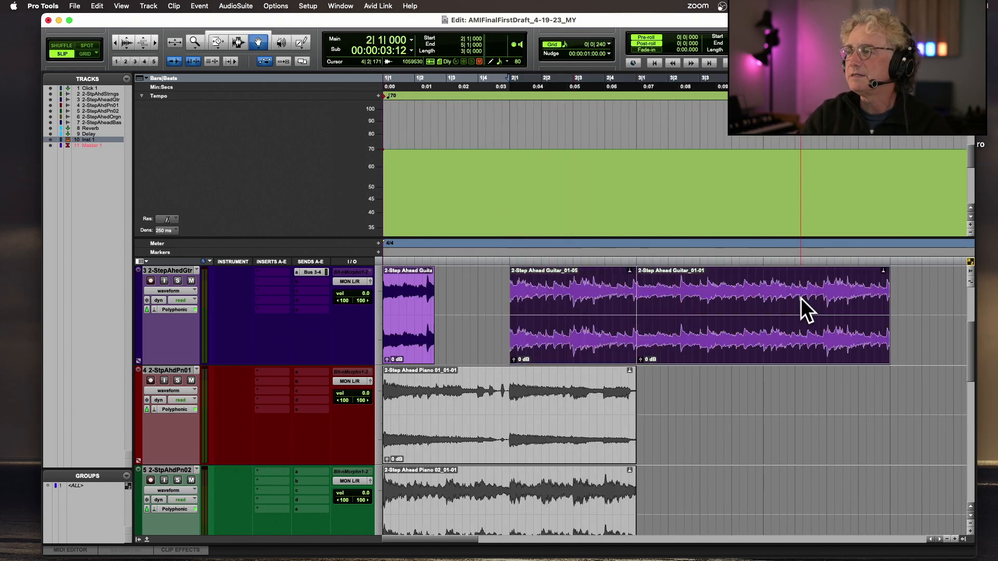
key("Delete")
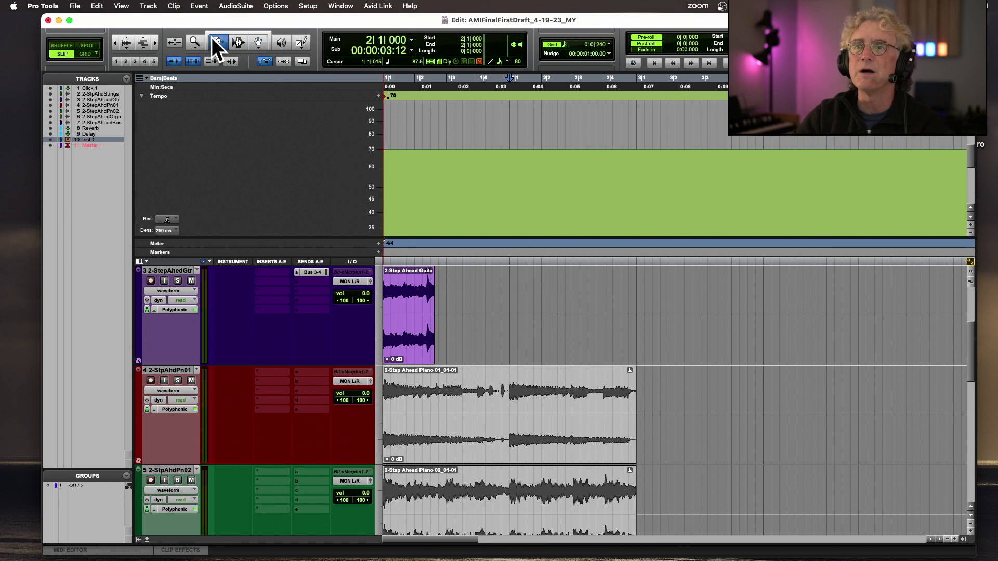
Step: Extend the end of the remaining guitar clip with the Trim tool to match the piano clip's length, and switch to the Grabber
left_click(214, 40)
left_click(220, 40)
left_click(420, 316)
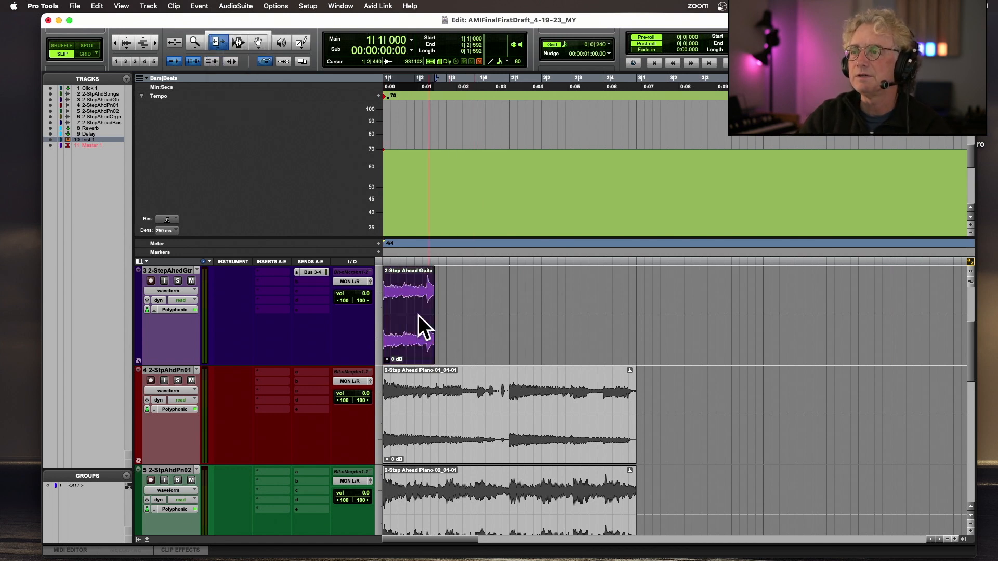
left_click_drag(419, 316, 650, 329)
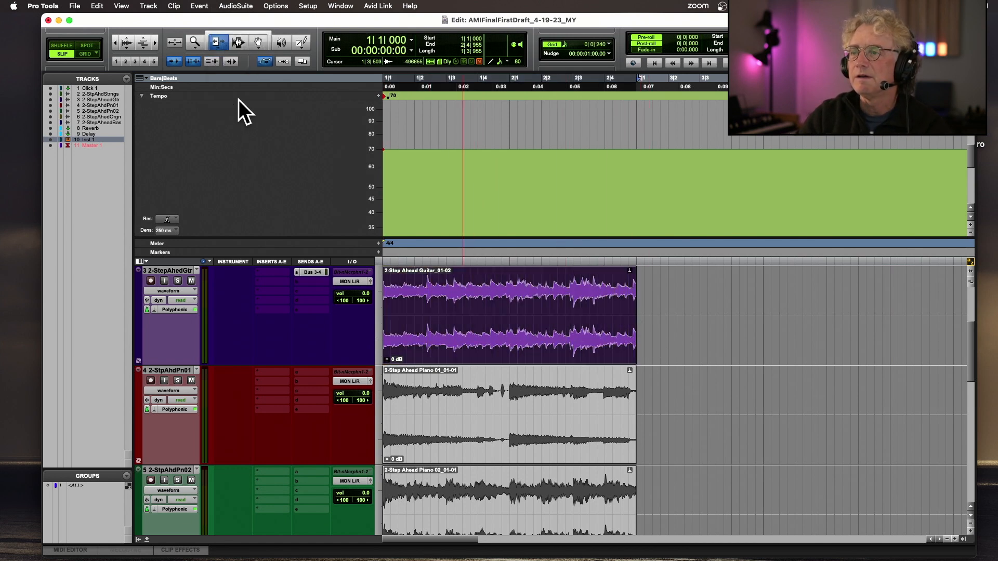
left_click(258, 43)
Step: Collapse the expanded tempo editor to a single ruler line
scroll(528, 374, "down", 2)
scroll(528, 375, "up", 4)
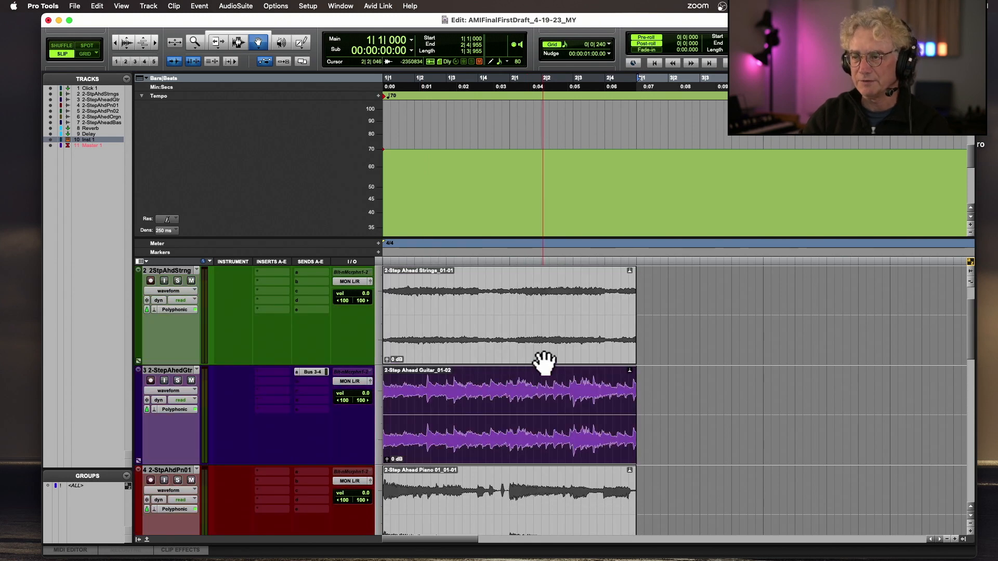
scroll(544, 361, "down", 10)
left_click(141, 96)
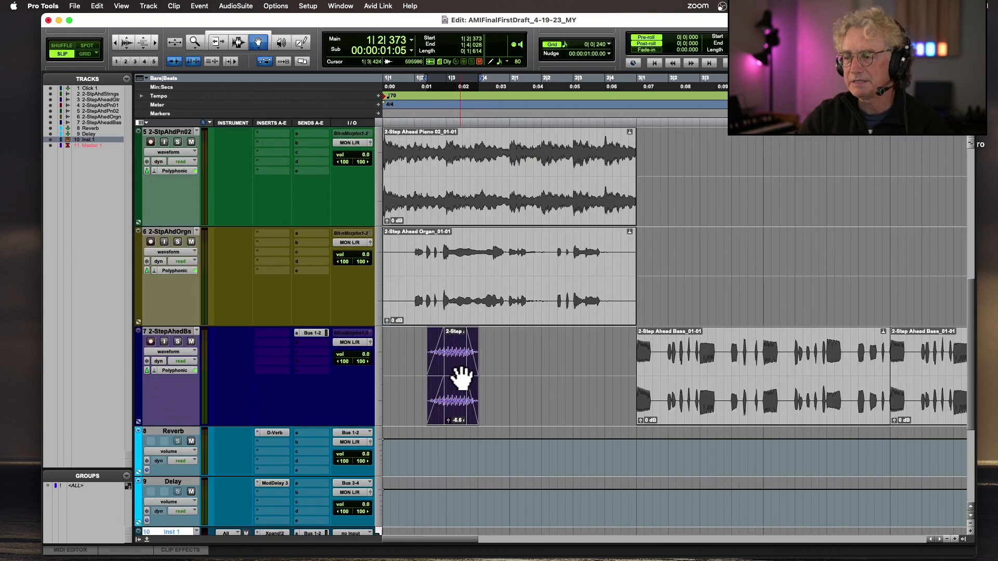
Step: Remove the Bus 3-4 send from the guitar track and accept losing its automation
scroll(464, 376, "up", 5)
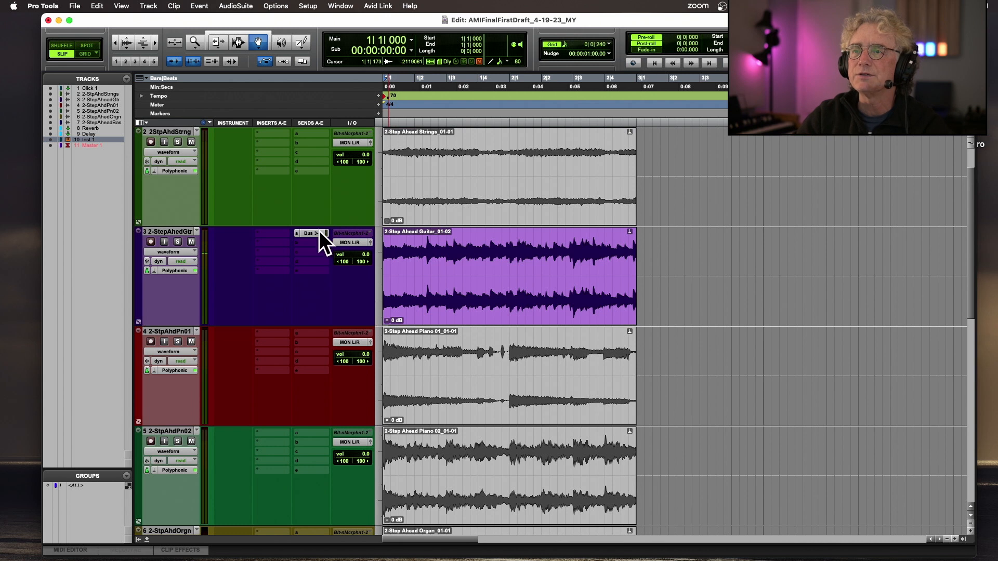
left_click(297, 235)
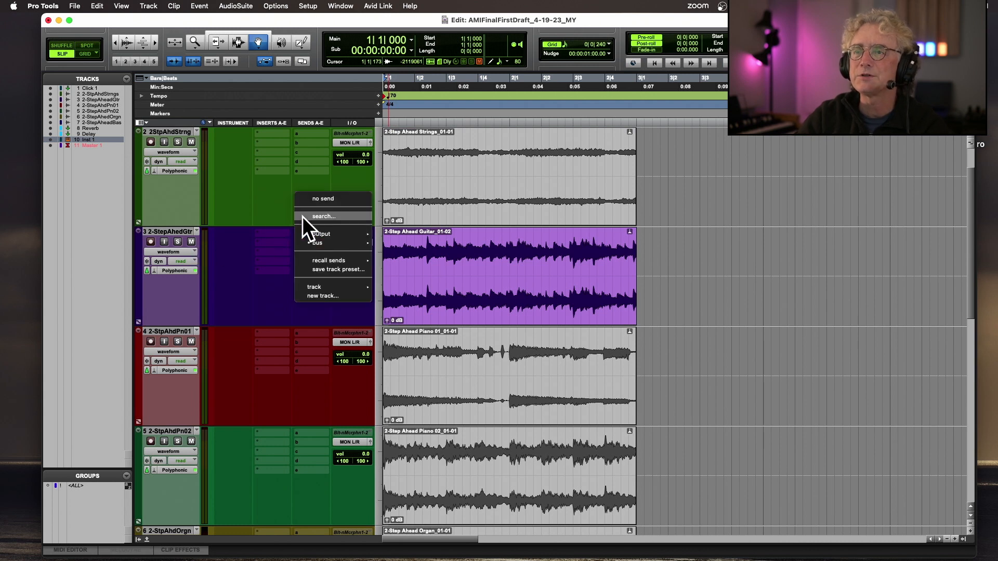
left_click(314, 197)
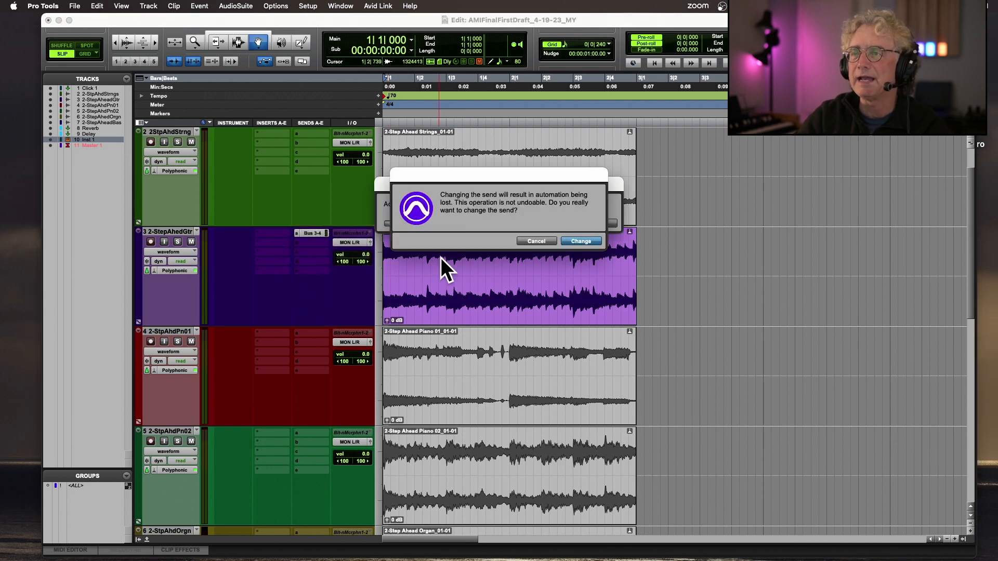
left_click(581, 242)
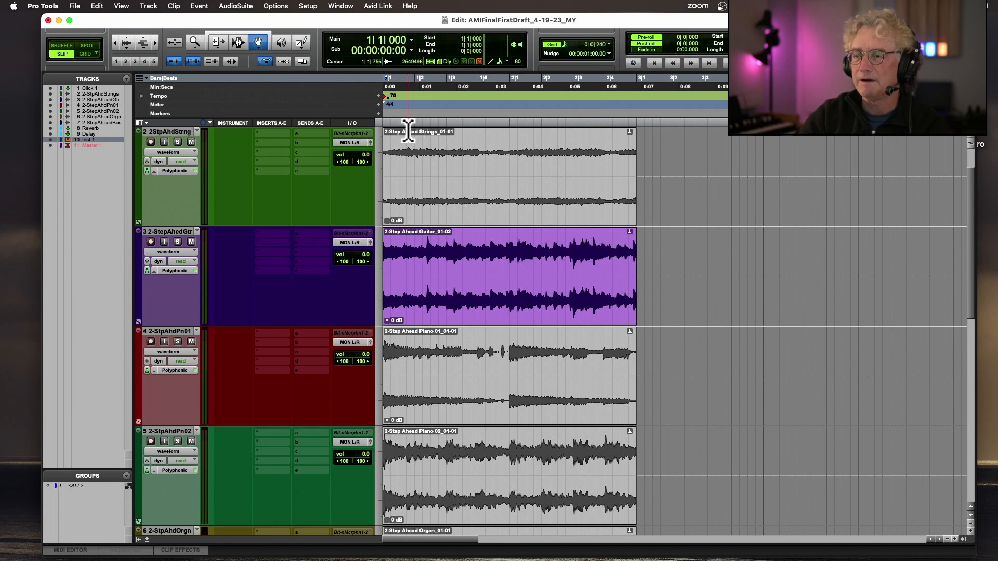
Step: Audition the guitar from the session start and change the starting tempo to 60 BPM
key("space")
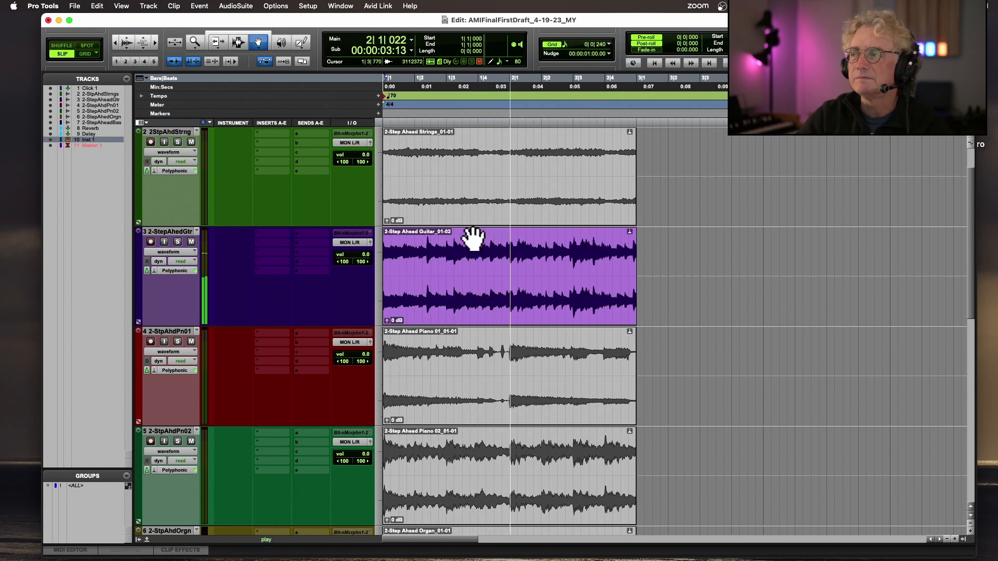
key("space")
double_click(379, 96)
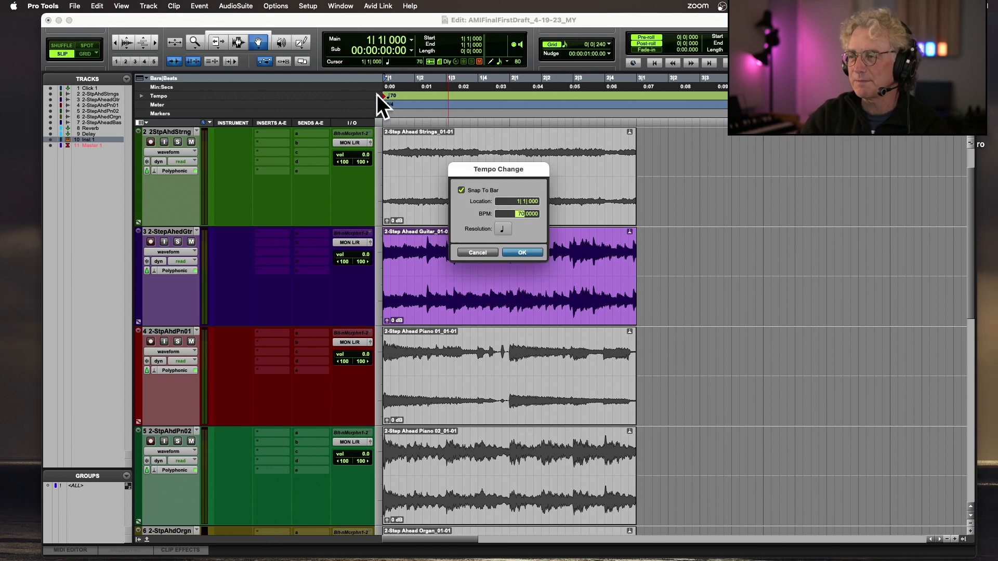
key("Return")
key("space")
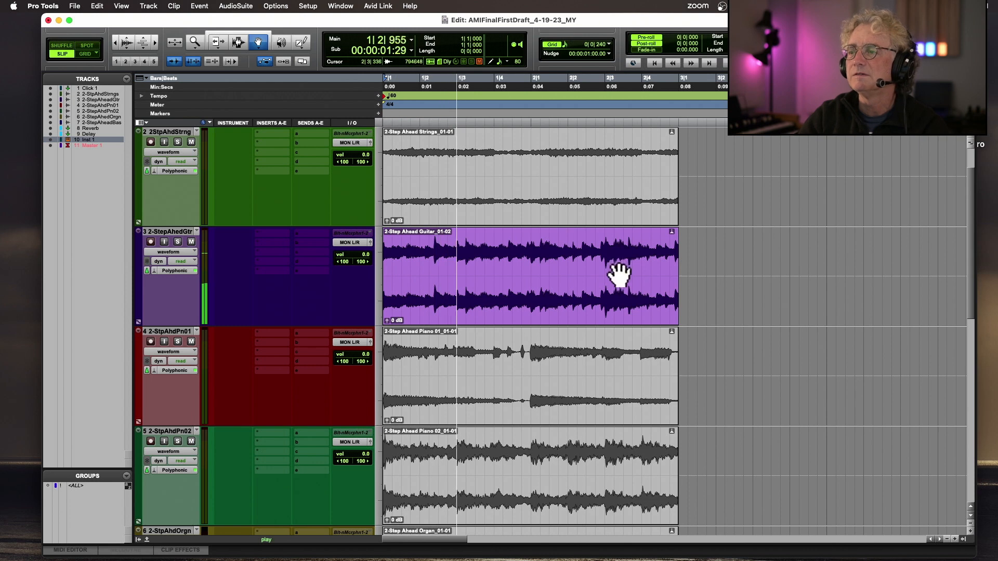
Step: Duplicate the guitar clip so a second copy follows directly from bar 3
scroll(618, 273, "down", 4)
scroll(616, 274, "up", 4)
left_click(546, 277)
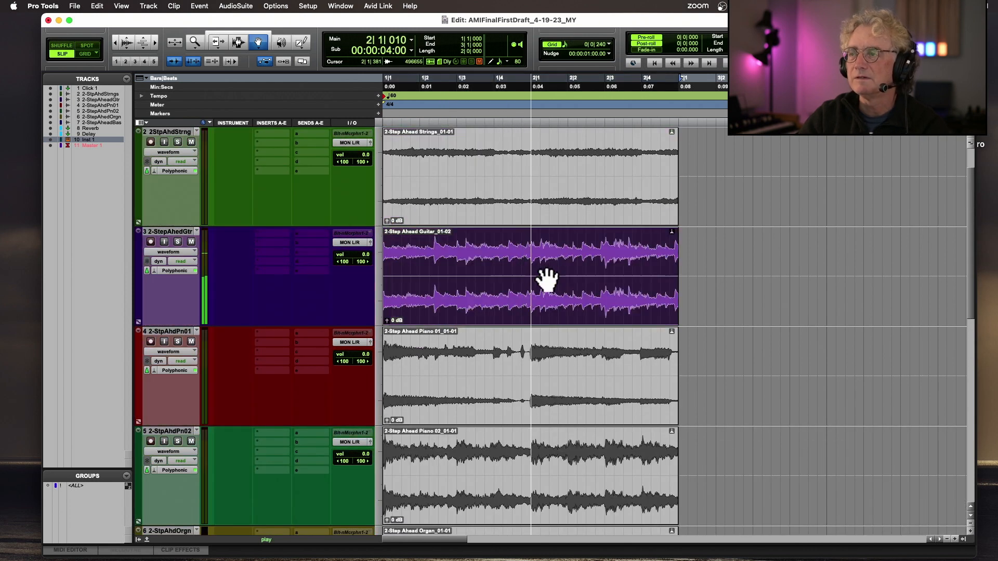
key("super+d")
scroll(733, 355, "right", 4)
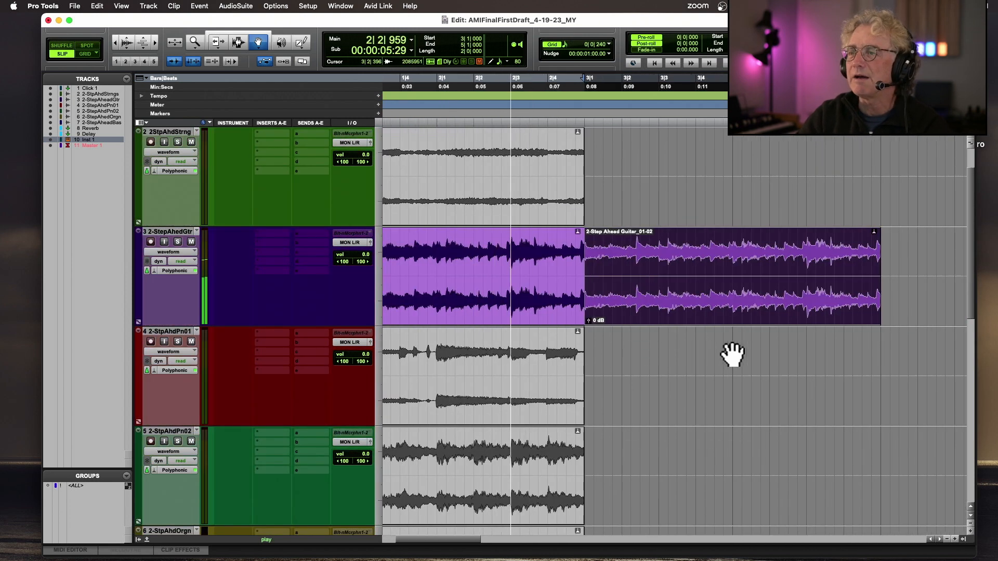
scroll(733, 355, "left", 4)
Step: Stop playback, duplicate the Piano 01 clip to bar 3 and unmute the copy
key("space")
left_click(568, 361)
key("super+d")
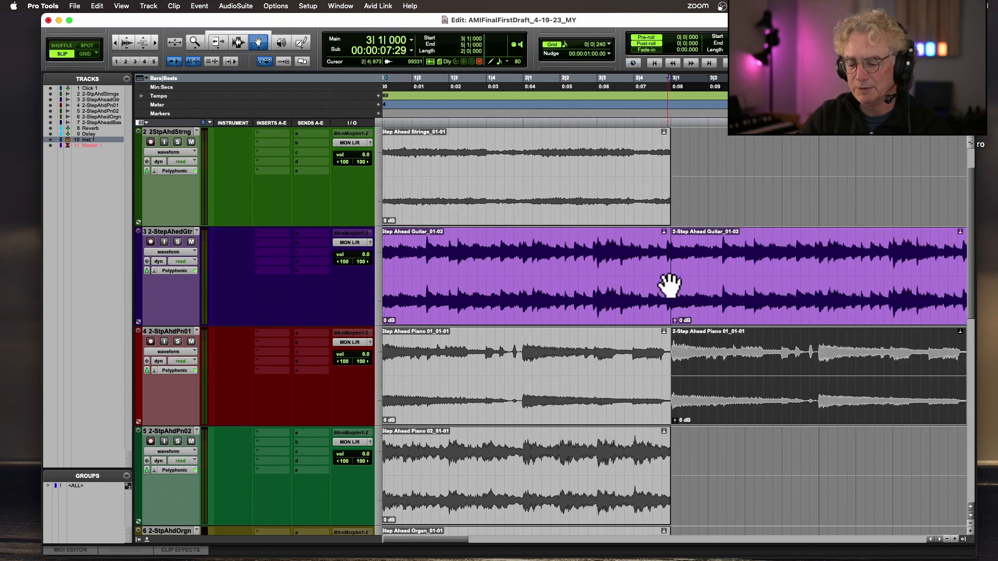
left_click(408, 95)
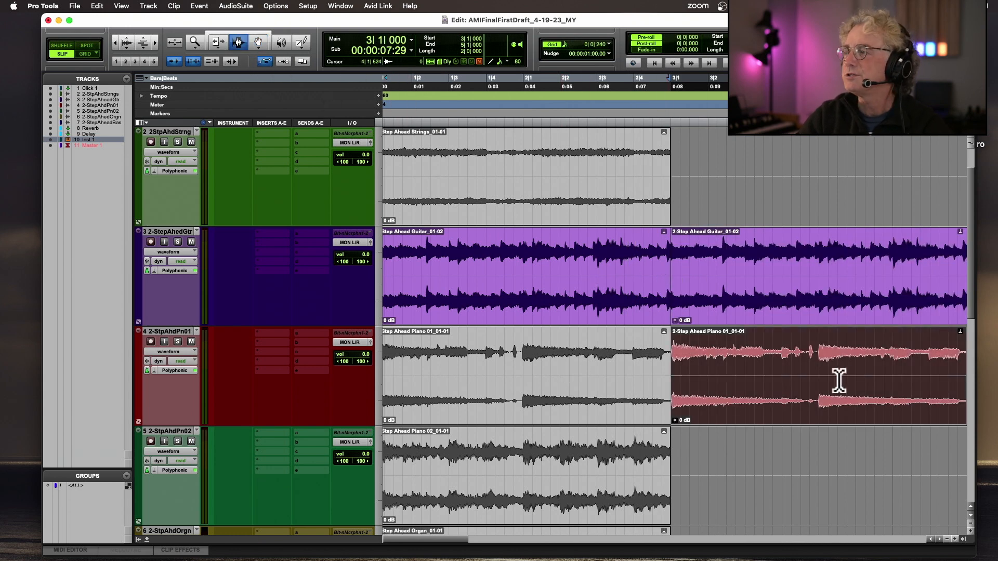
Step: Split the duplicated Piano 01 clip at bar 4 and delete its second half
left_click(820, 379)
key("super+e")
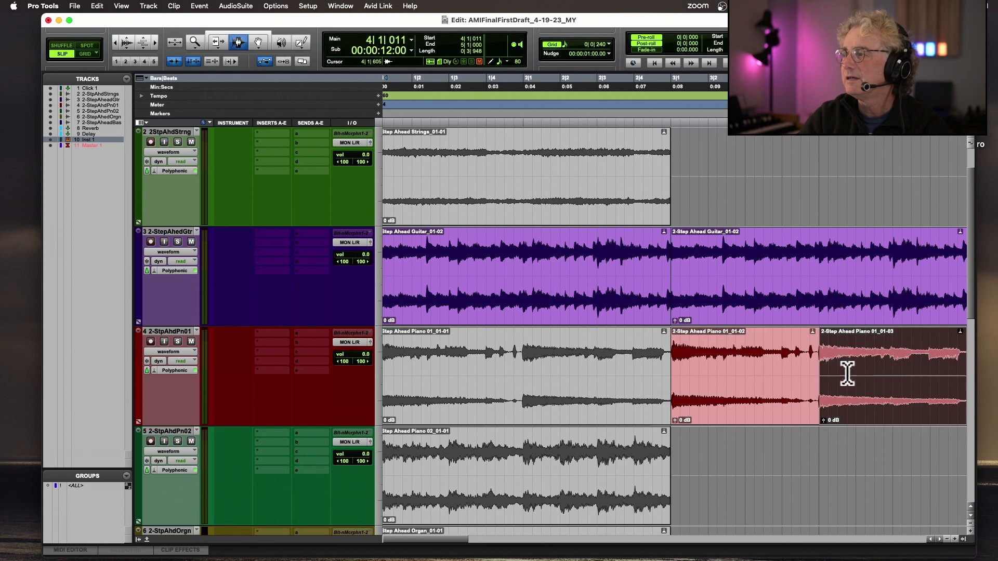
key("Delete")
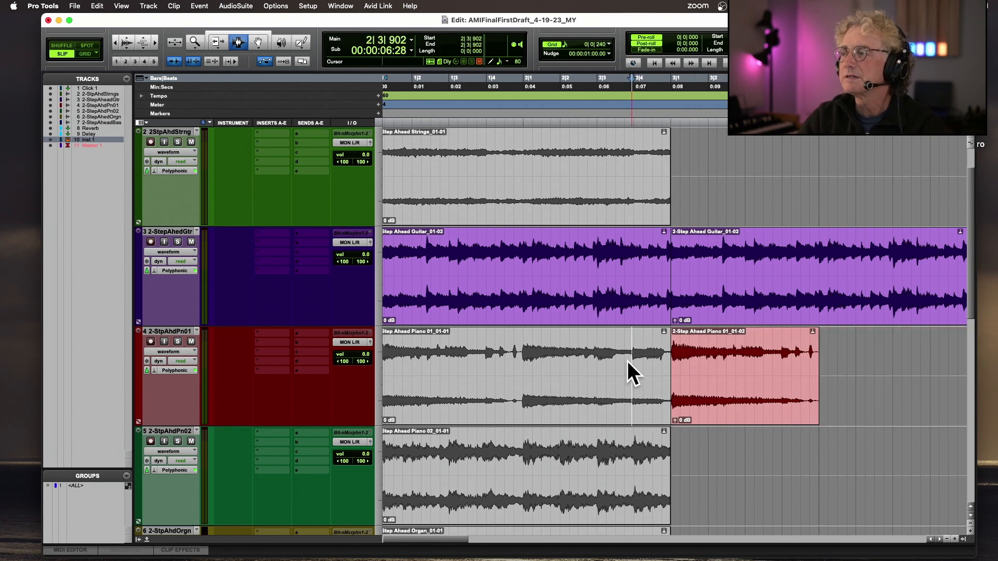
Step: In Grid mode, copy bar 2 of the Piano 02 clip to bar 4 on the same track, with the copy unmuted
key("space")
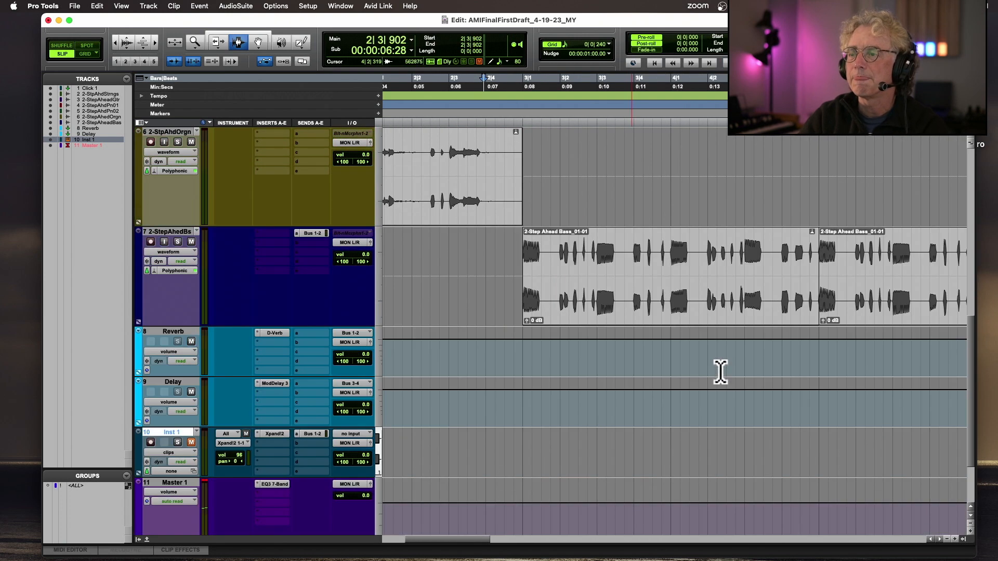
scroll(721, 372, "up", 5)
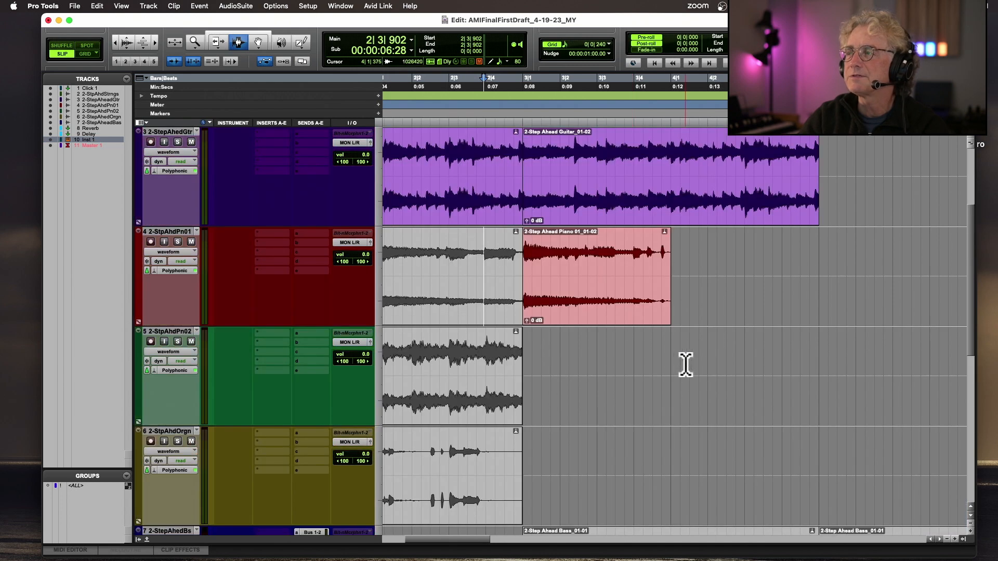
scroll(686, 365, "left", 3)
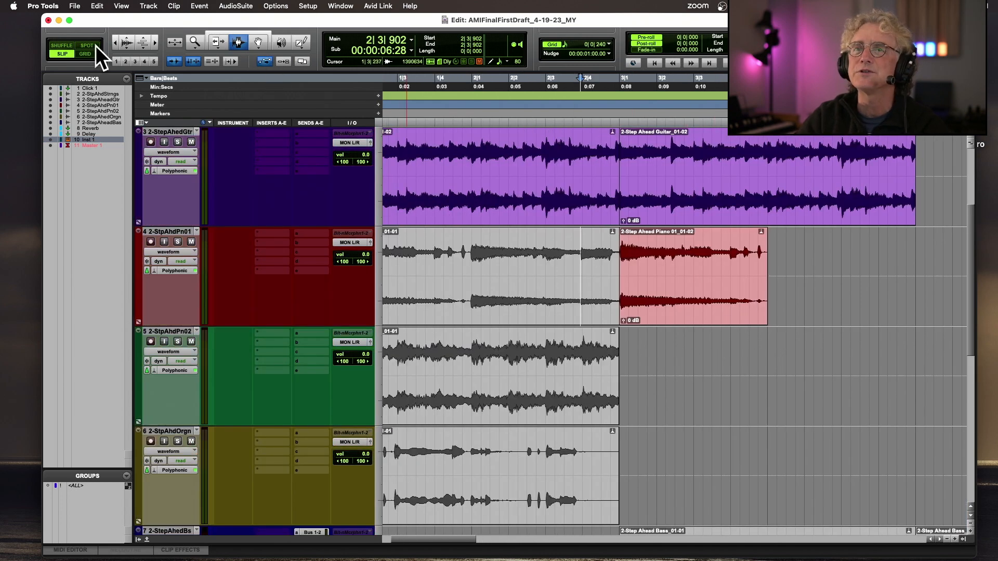
scroll(512, 405, "left", 2)
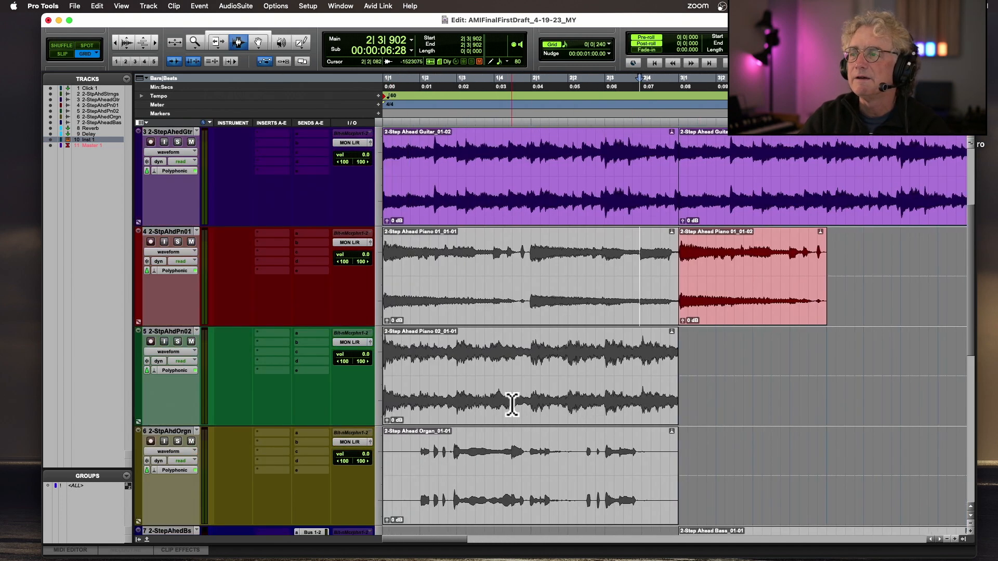
left_click_drag(534, 372, 657, 376)
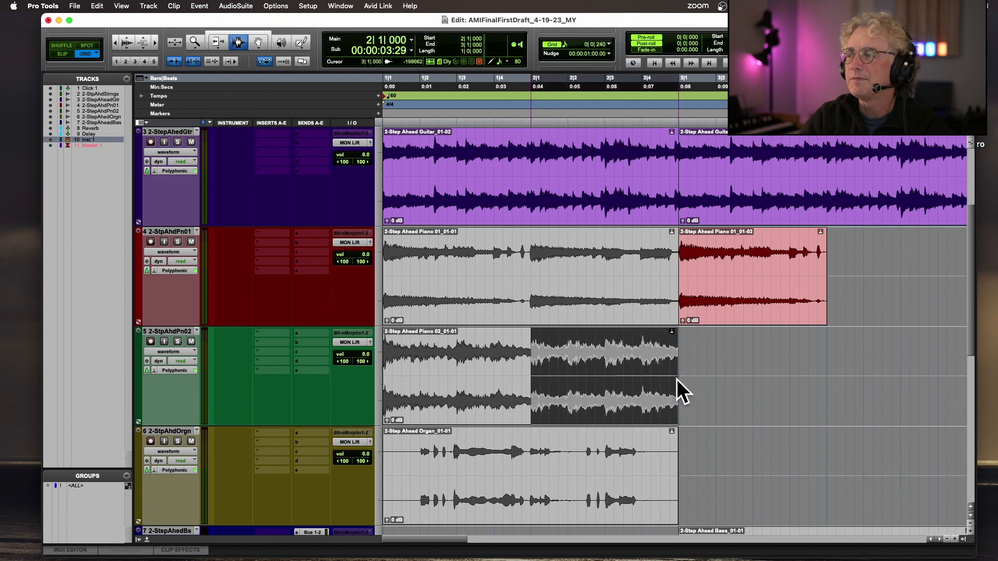
key("super+c")
left_click(826, 380)
key("super+v")
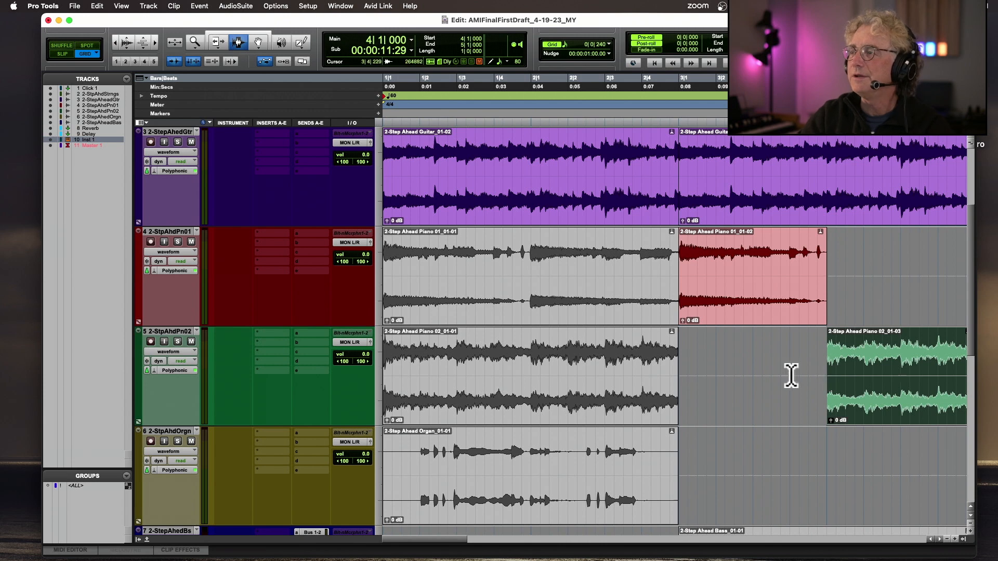
Step: Play the arrangement from just after bar 1 beat 2 through bar 4, and reduce the height of the tracks
left_click(429, 335)
key("space")
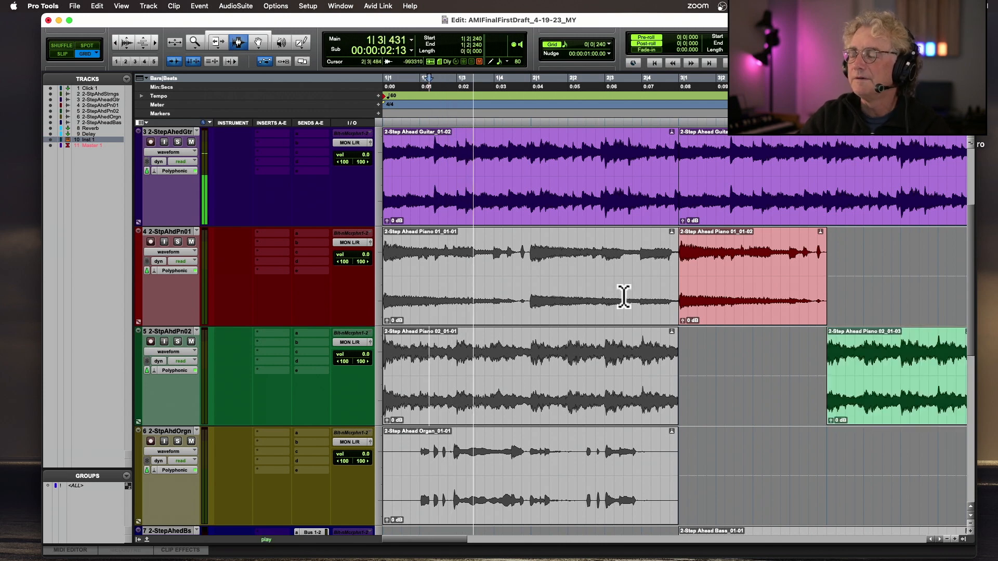
key("ctrl+alt+Down")
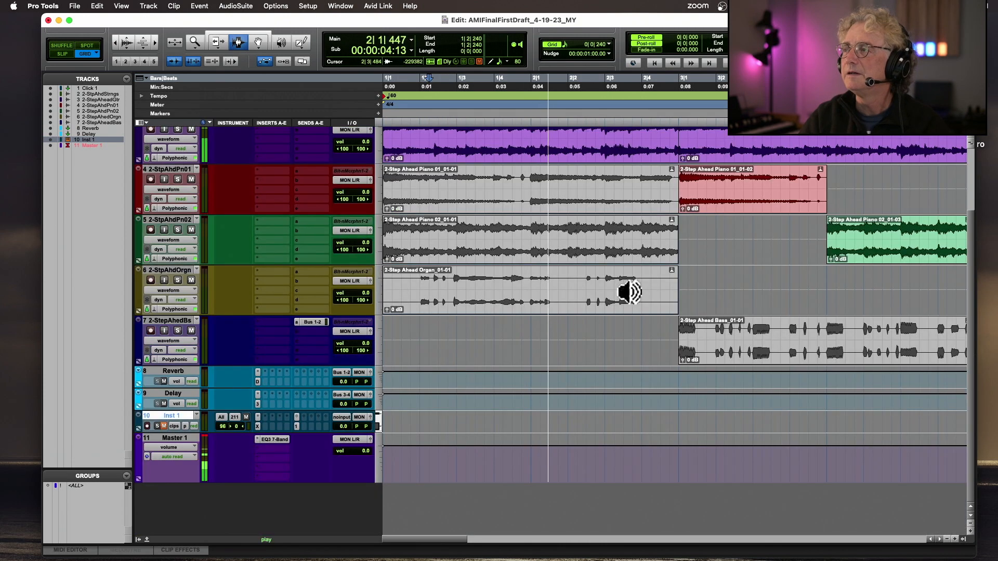
scroll(627, 294, "right", 5)
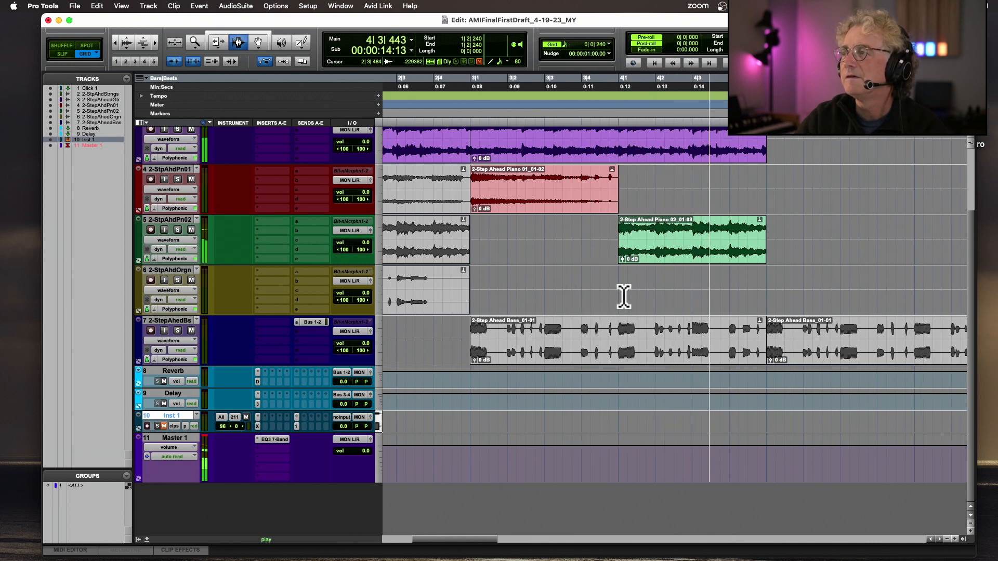
key("space")
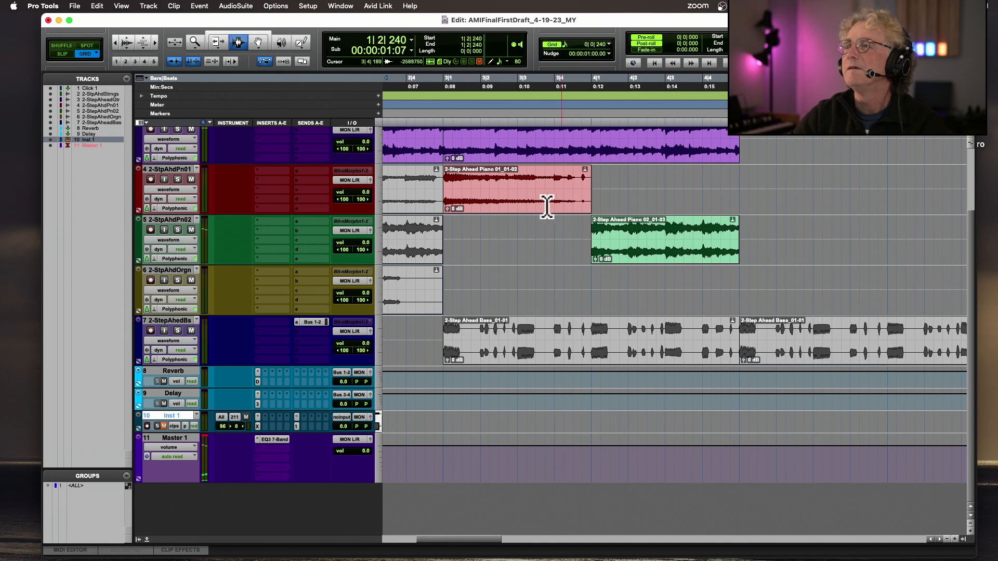
Step: Duplicate the alternating Piano 01 and Piano 02 clips of bars 3 and 4 together to bar 5
double_click(532, 196)
left_click(744, 246, "shift")
key("super+d")
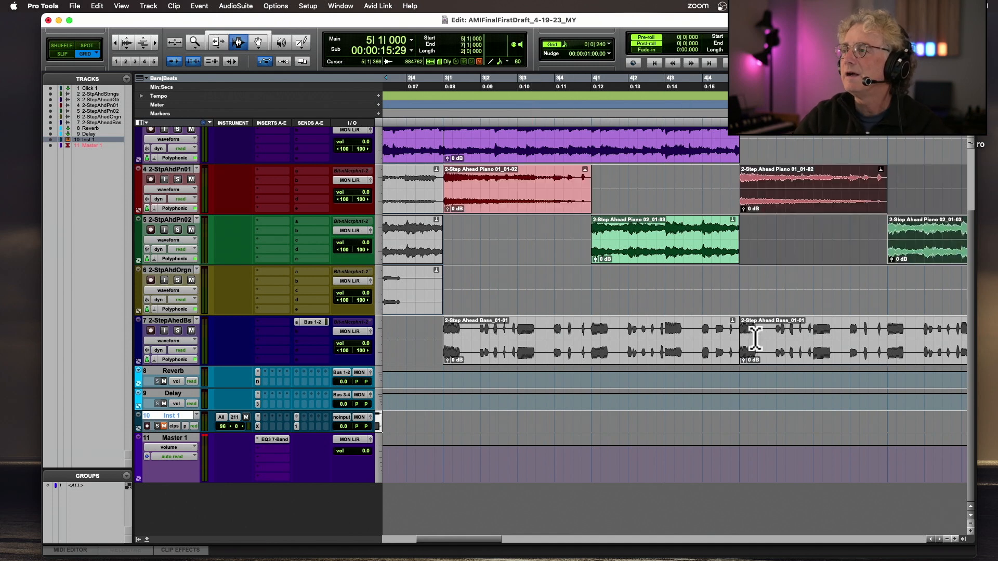
Step: Unmute the bass clip at bar 5 and delete sections to leave four separate pieces, auditioning the edit from bar 4
double_click(754, 339)
key("super+m")
scroll(752, 335, "right", 4)
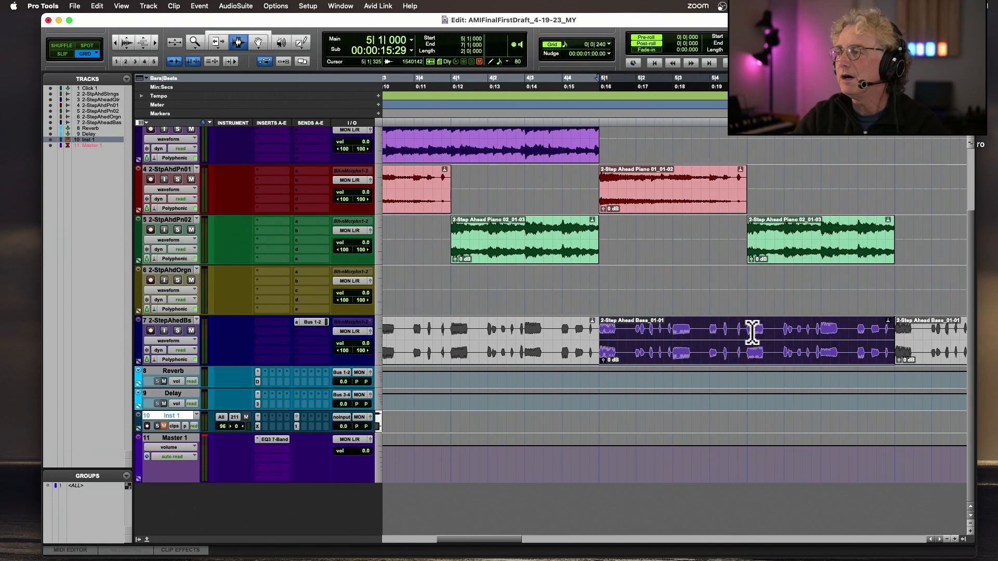
left_click_drag(618, 338, 636, 335)
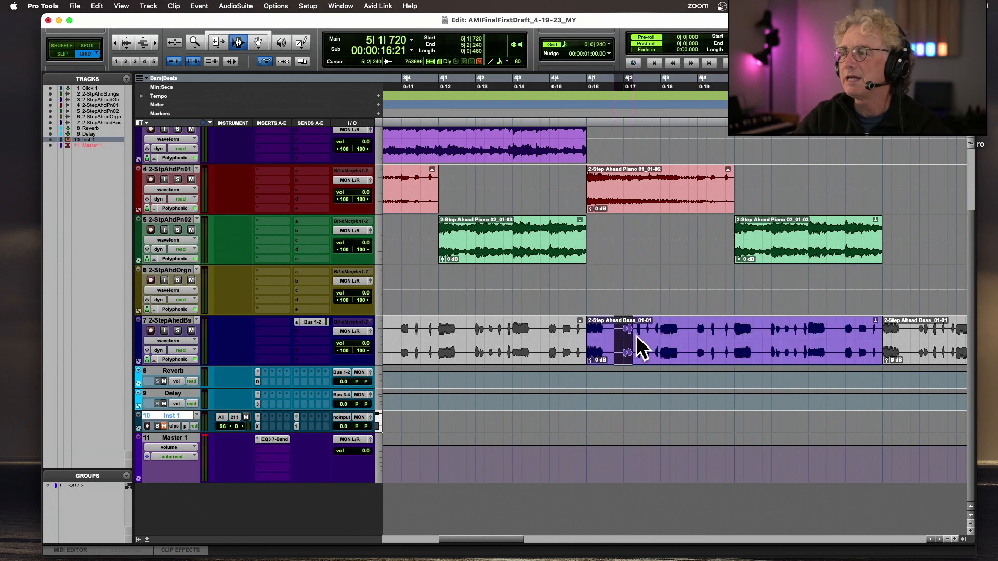
key("Delete")
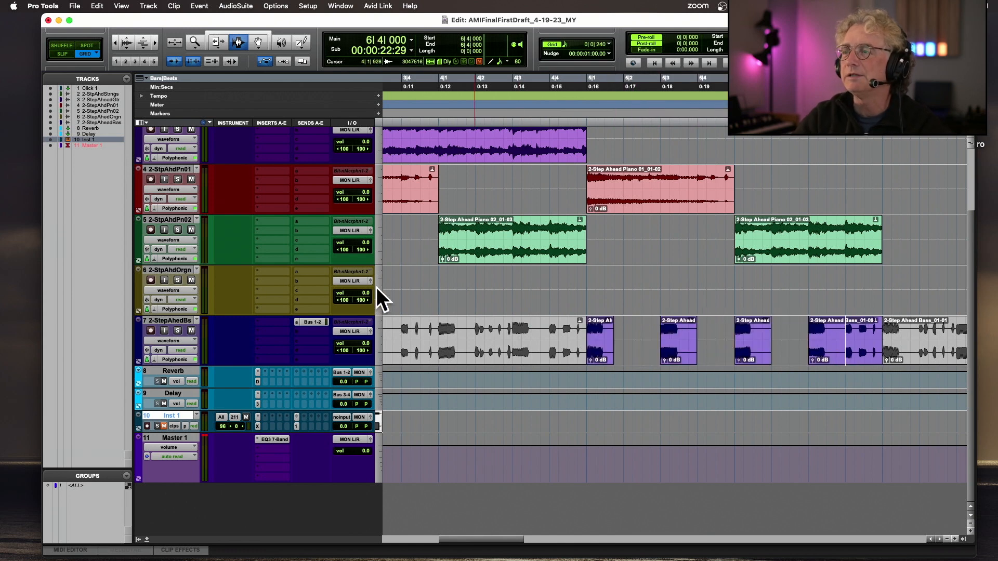
key("space")
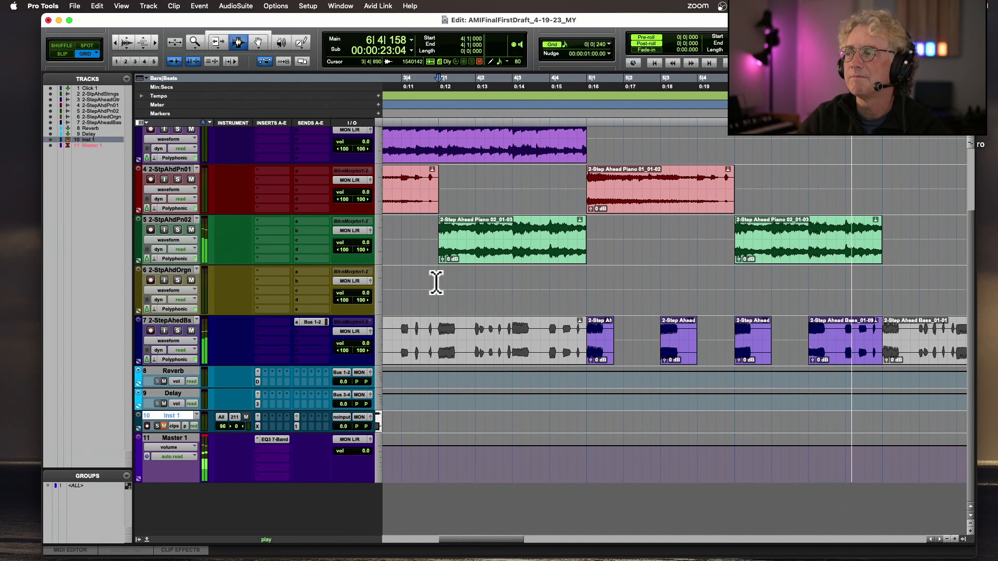
key("space")
Step: Enlarge the Inst 1 track and replace its Xpand!2 insert with the stereo Boom instrument
left_click_drag(177, 432, 179, 500)
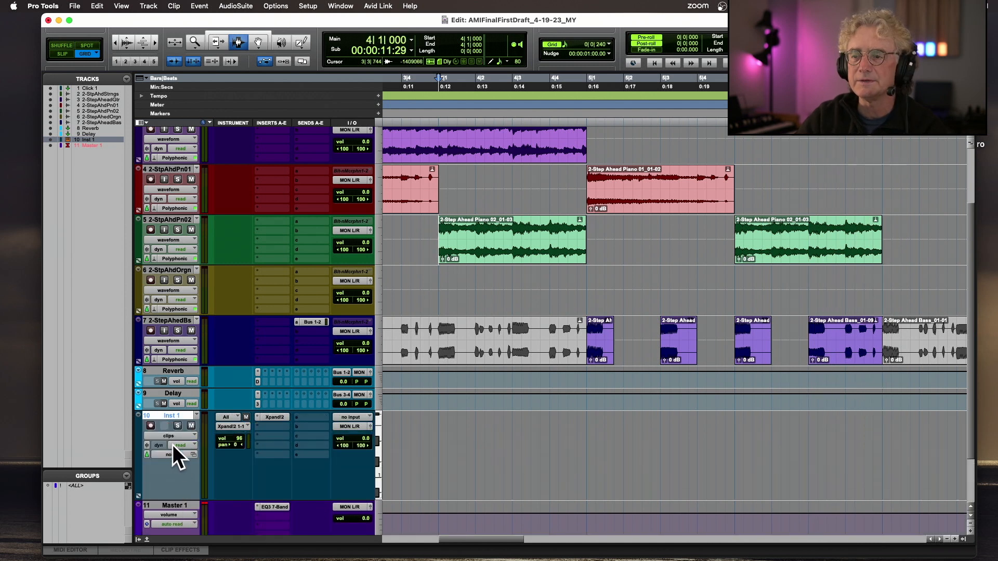
left_click(257, 414)
mouse_move(270, 417)
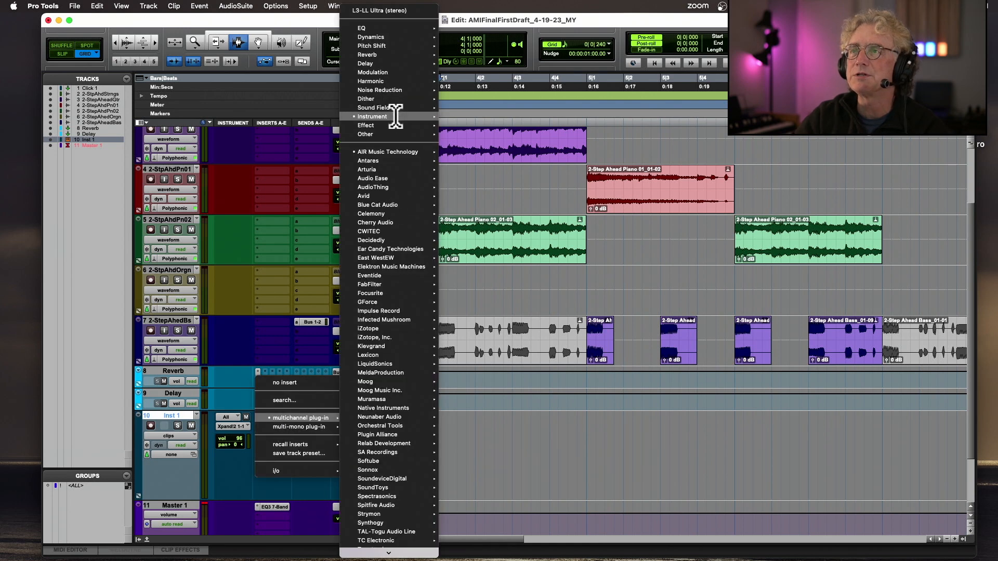
mouse_move(396, 117)
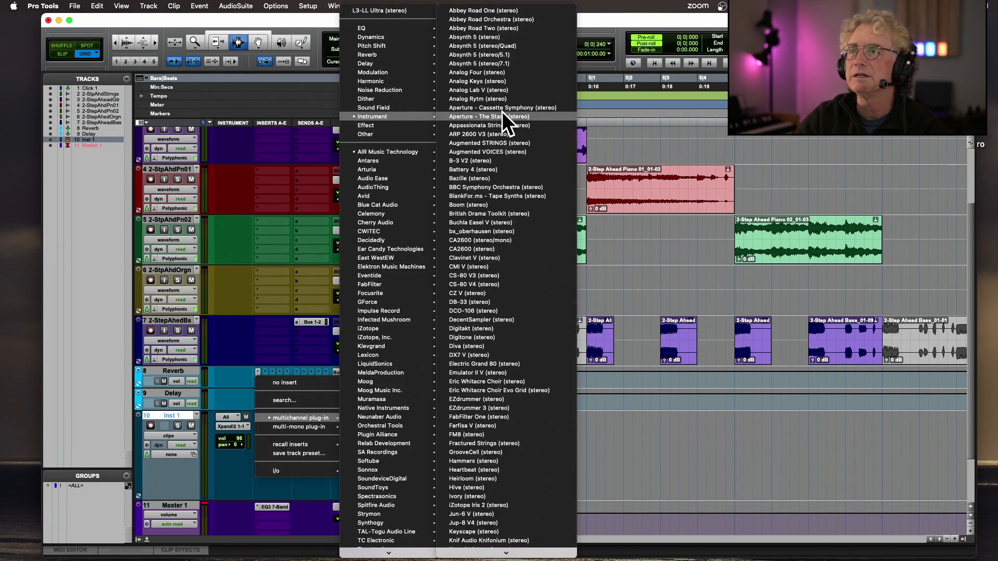
left_click(537, 208)
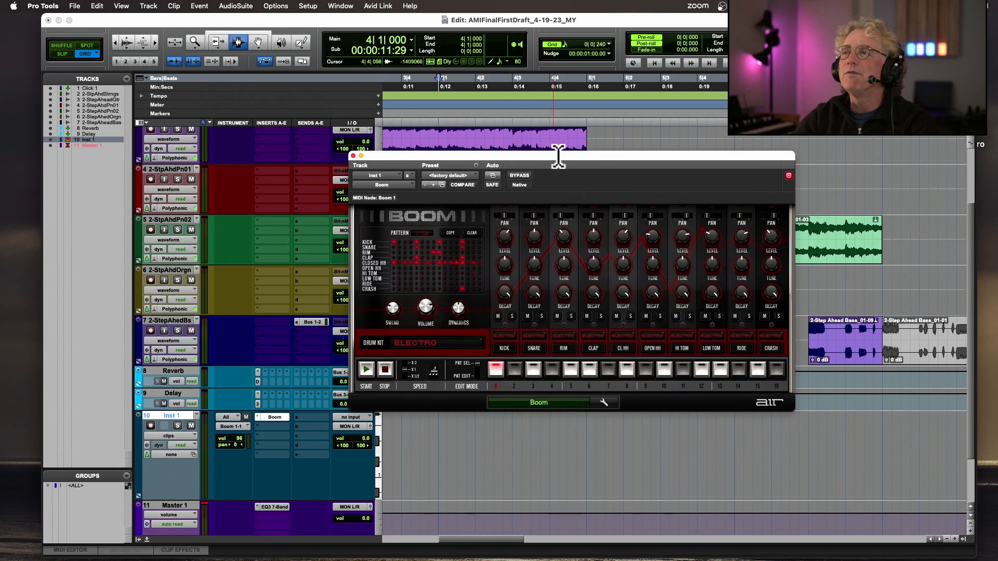
left_click_drag(553, 152, 574, 124)
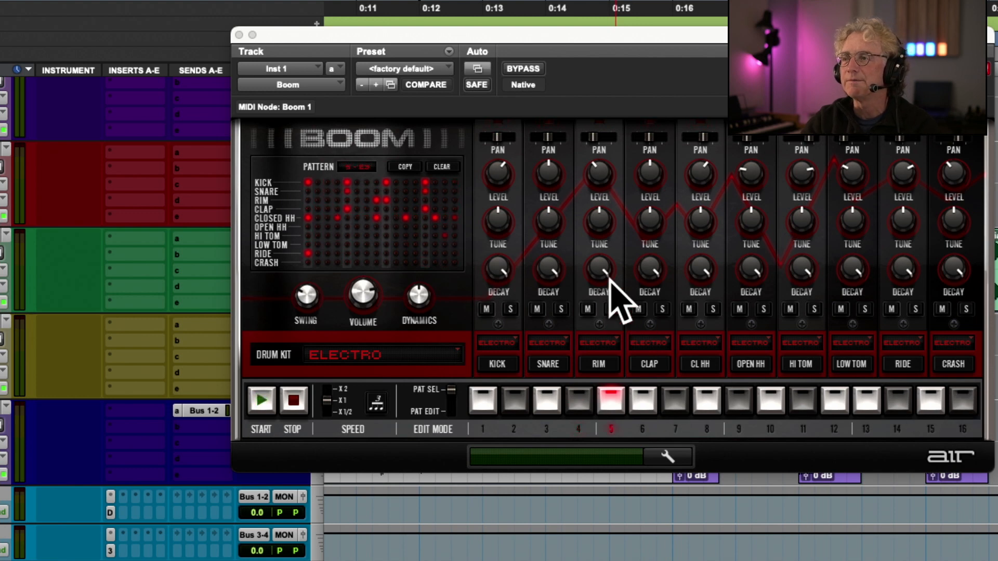
Step: Load the Urban 1 drum kit, and set the kick sound to Urban 2 and the snare sound to Dance 1
left_click(393, 353)
left_click(330, 370)
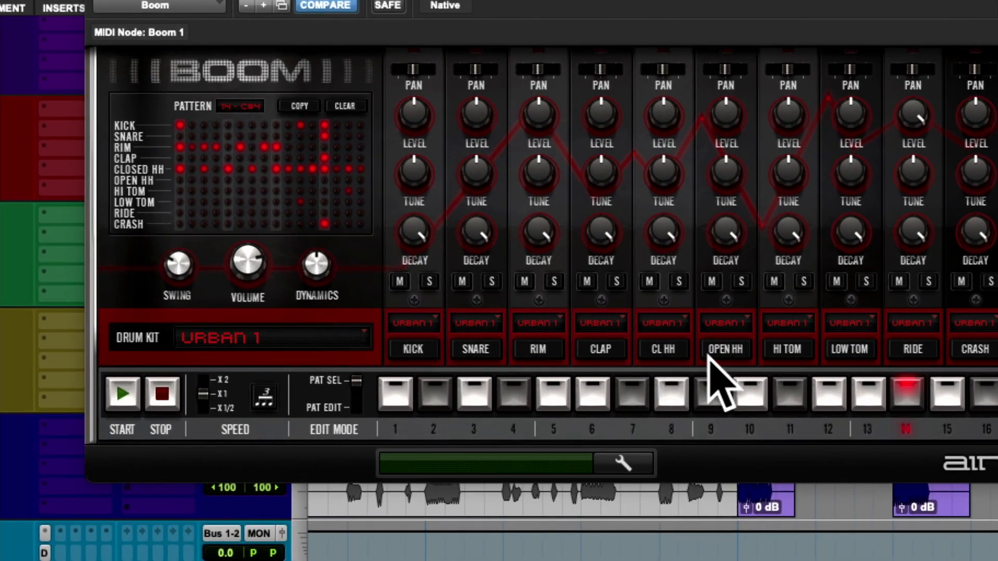
left_click(416, 323)
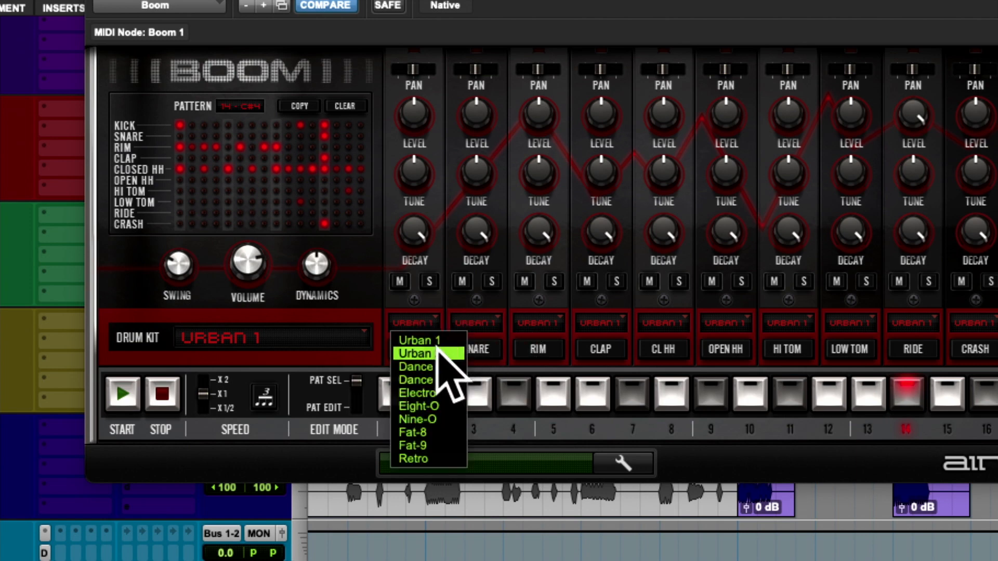
left_click(439, 354)
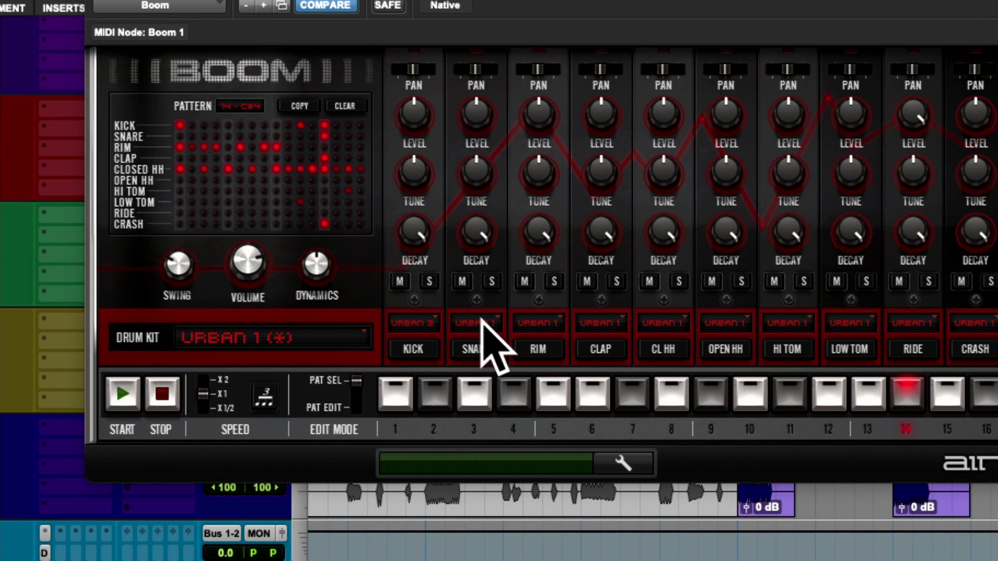
left_click(479, 324)
left_click(491, 367)
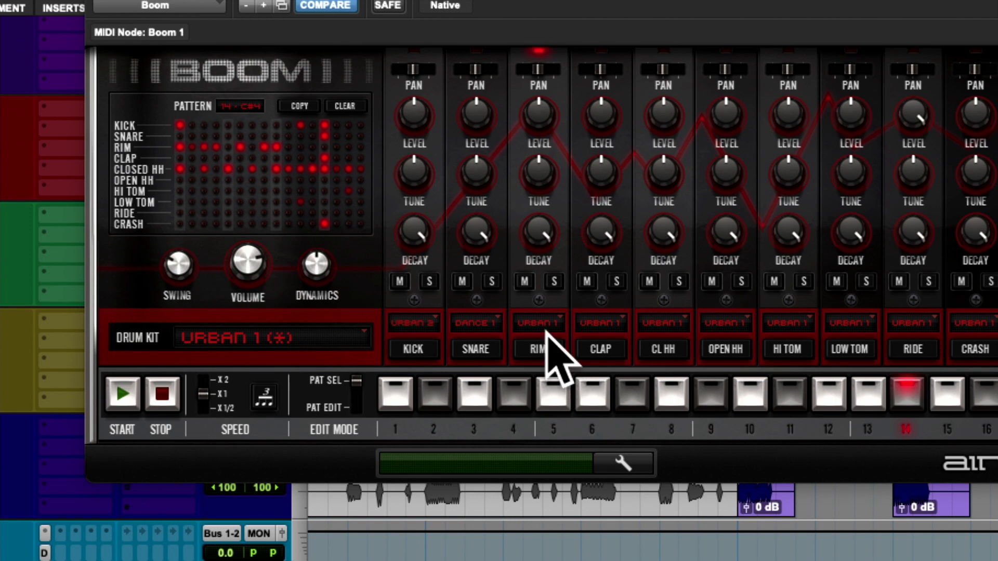
Step: Try the Electro and Eight-O sounds for the rim, return it to Urban 1, and view the clap's sound options
left_click(544, 328)
left_click(561, 392)
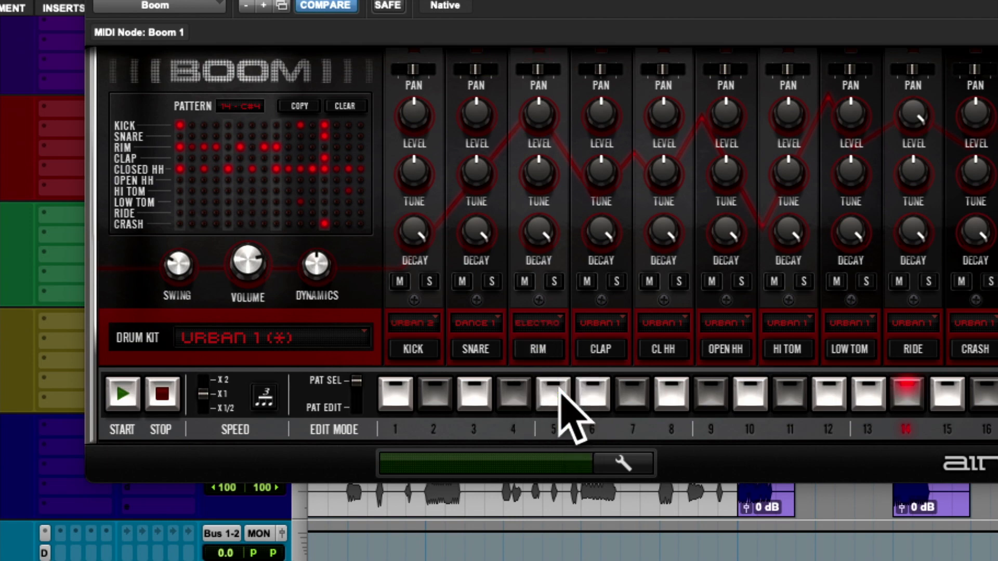
left_click(547, 325)
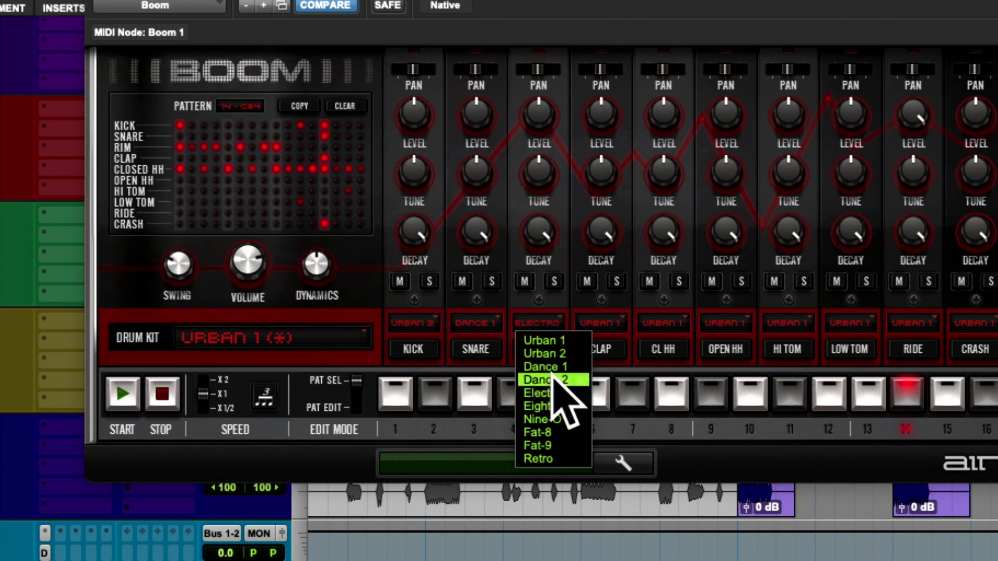
left_click(556, 406)
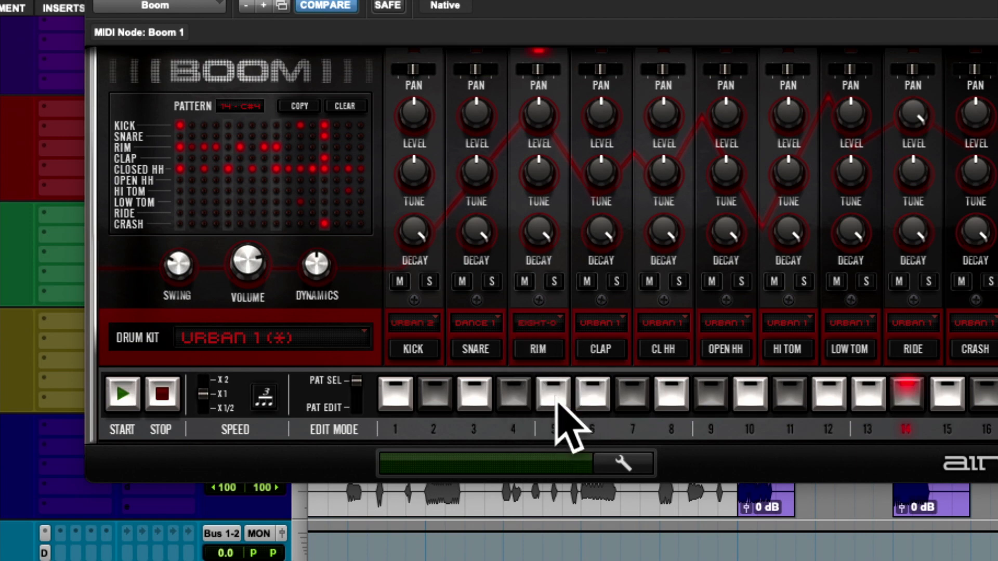
left_click(547, 326)
left_click(555, 341)
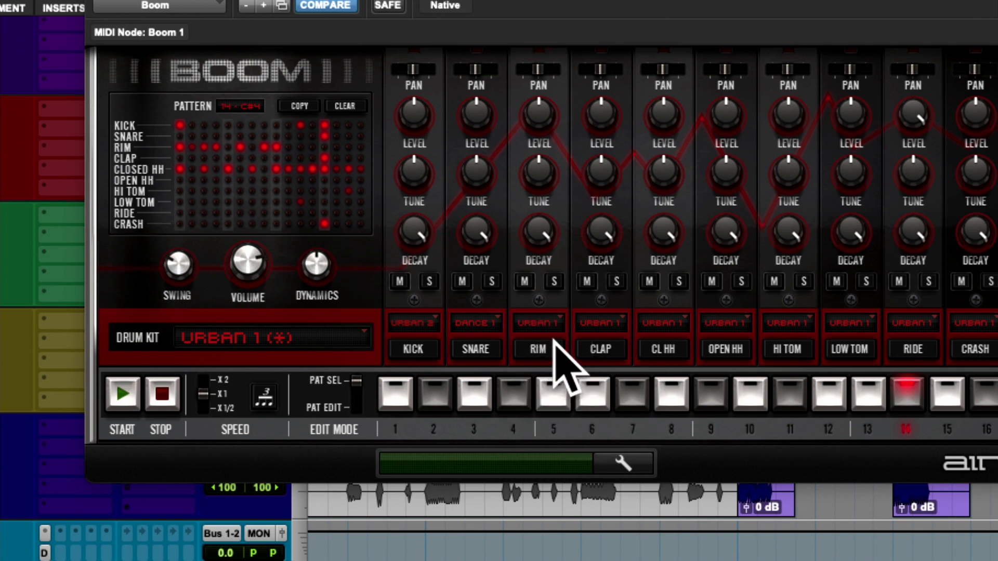
left_click(609, 322)
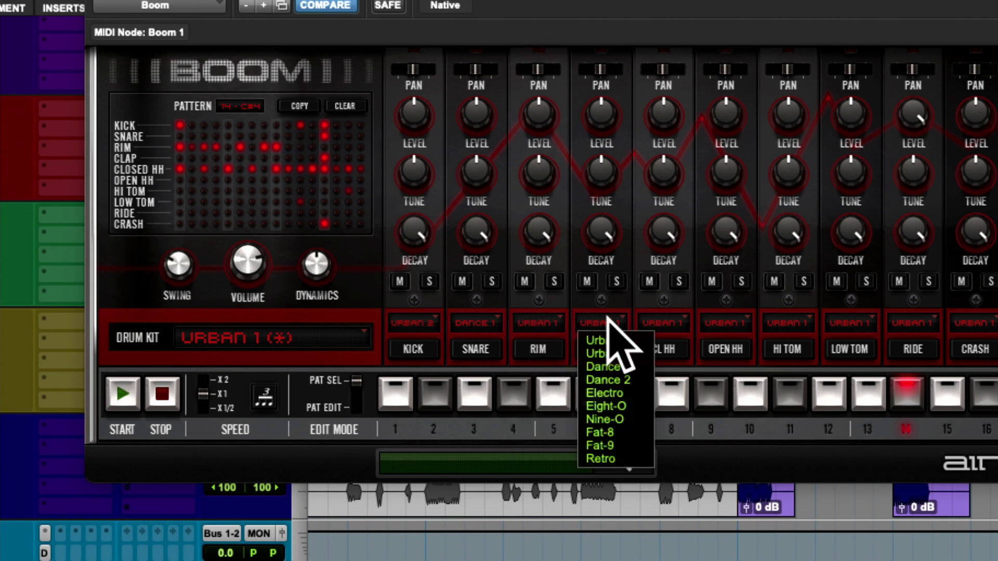
left_click(607, 327)
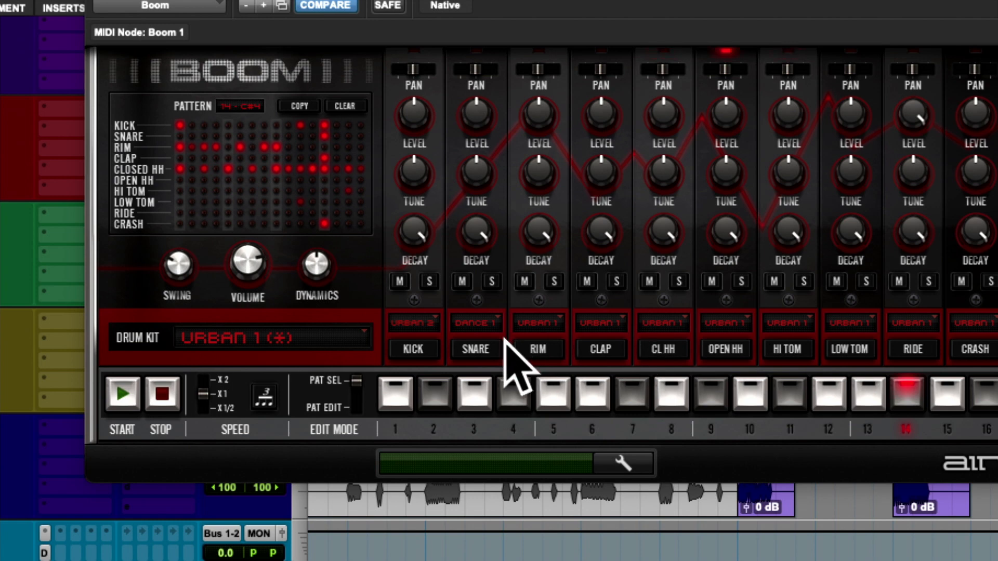
Step: Clear pattern 1 and program kick hits on steps 1, 5, 9 and 13
left_click(355, 407)
left_click(357, 405)
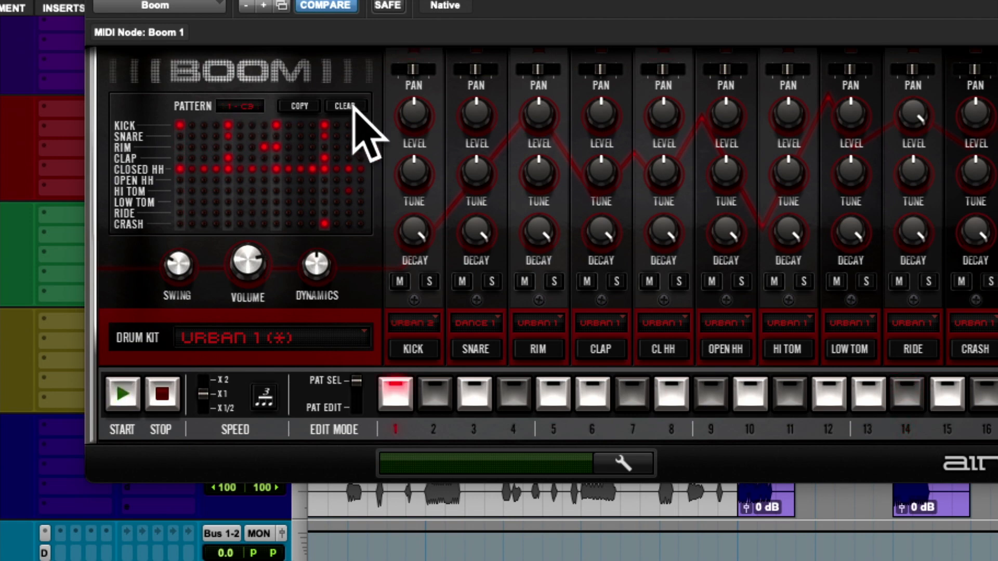
left_click(346, 106)
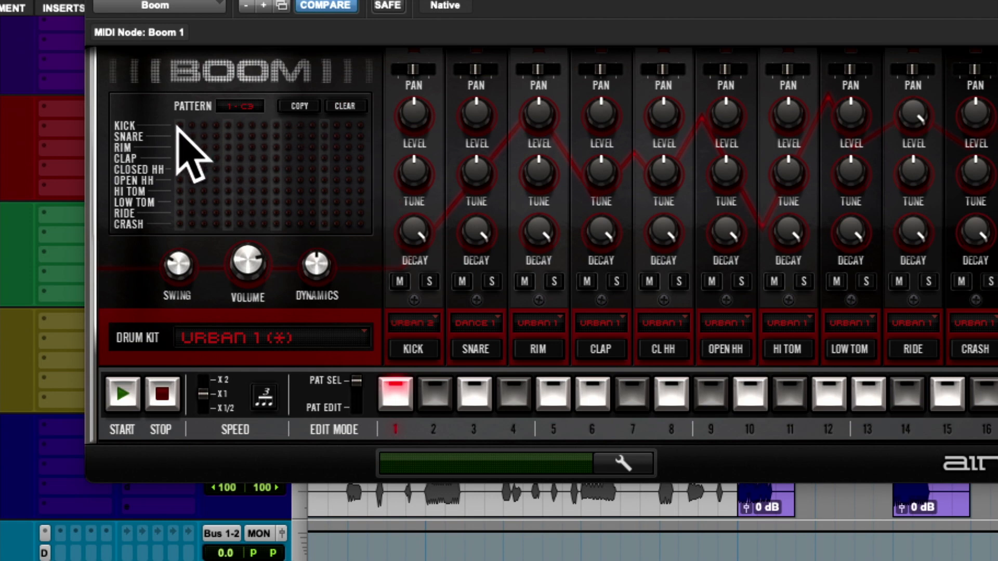
left_click(180, 125)
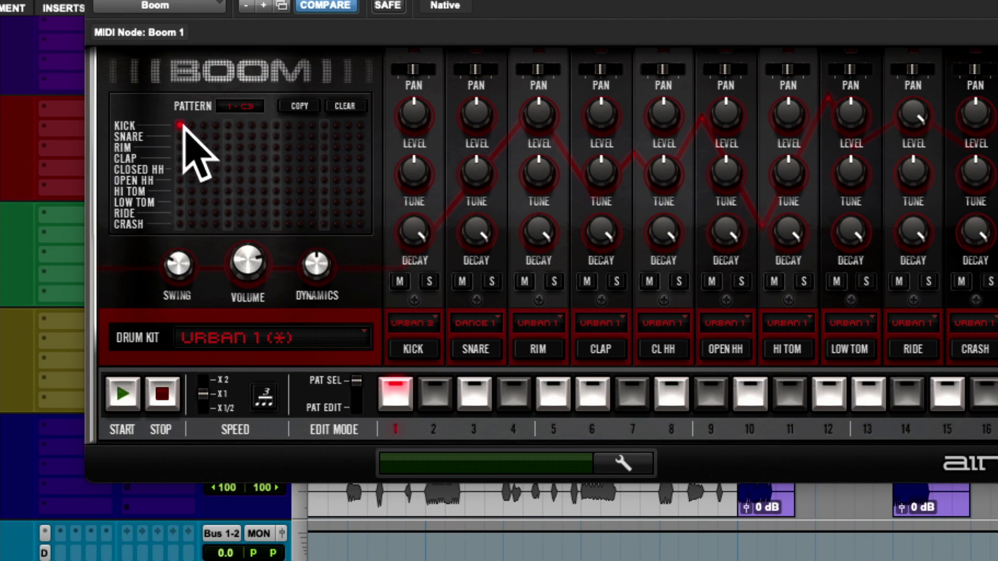
left_click(228, 125)
left_click(276, 125)
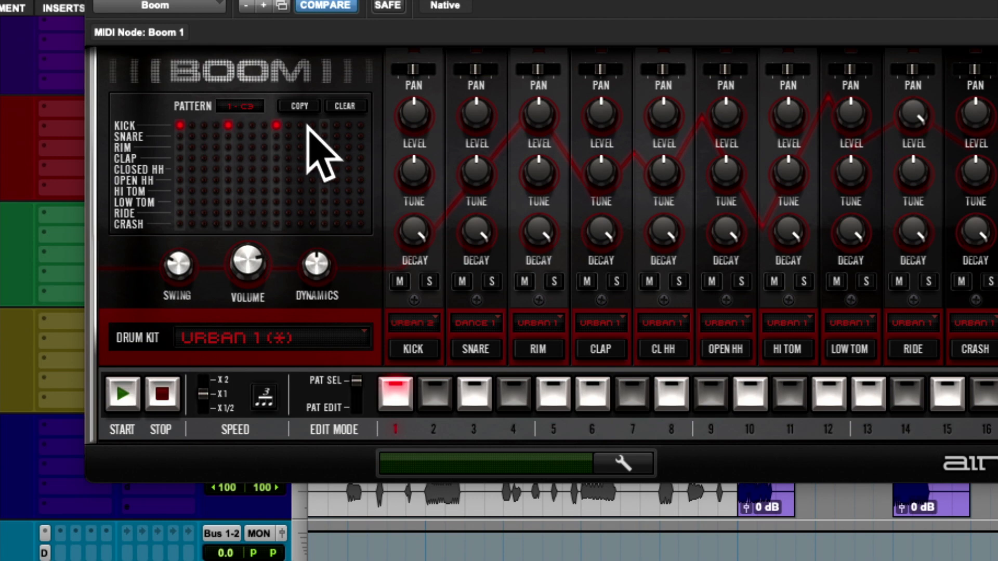
left_click(324, 126)
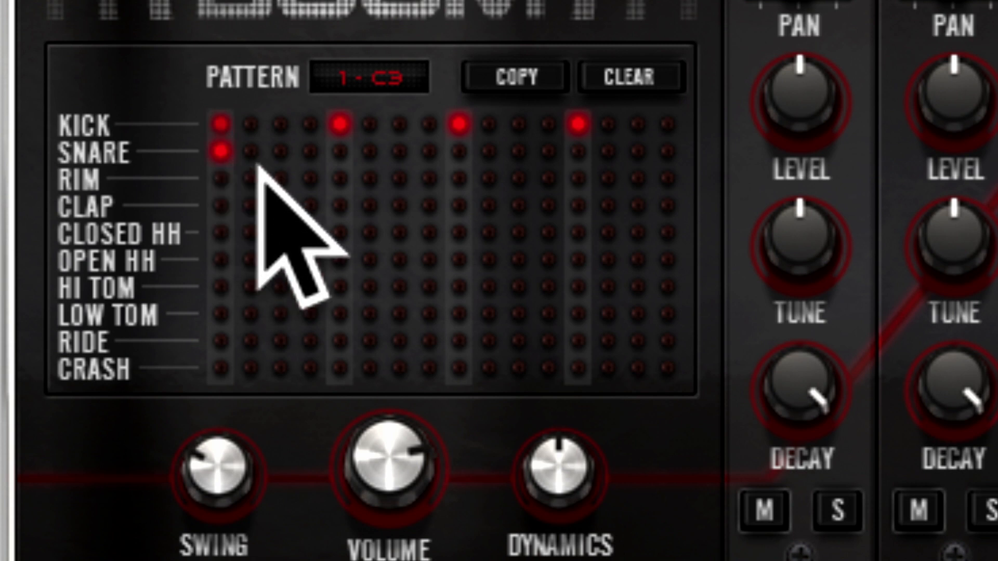
left_click(220, 121, "shift")
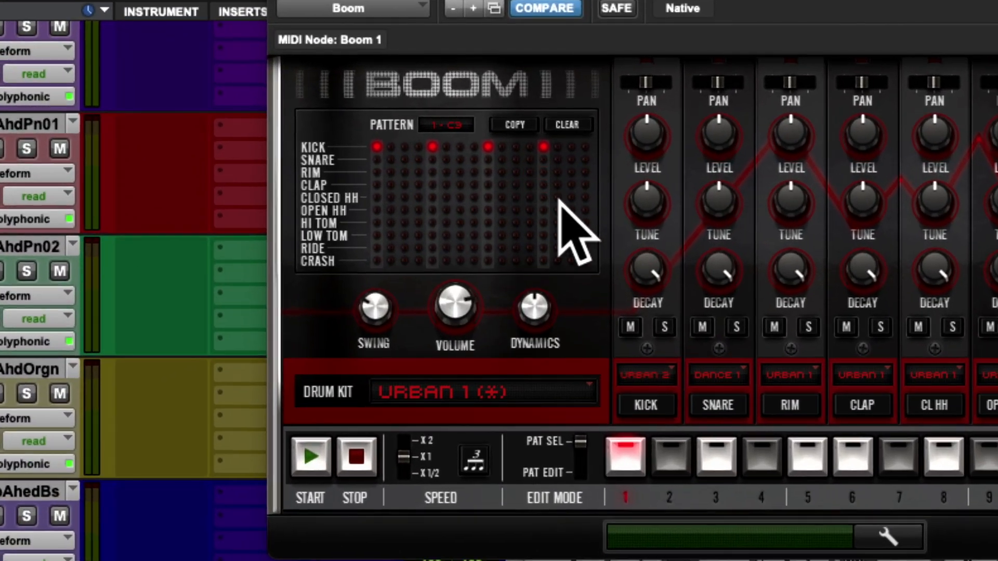
Step: Switch to pattern edit mode and try moving the step 5 kick hit to neighbouring steps, restoring it to step 5
left_click(580, 472)
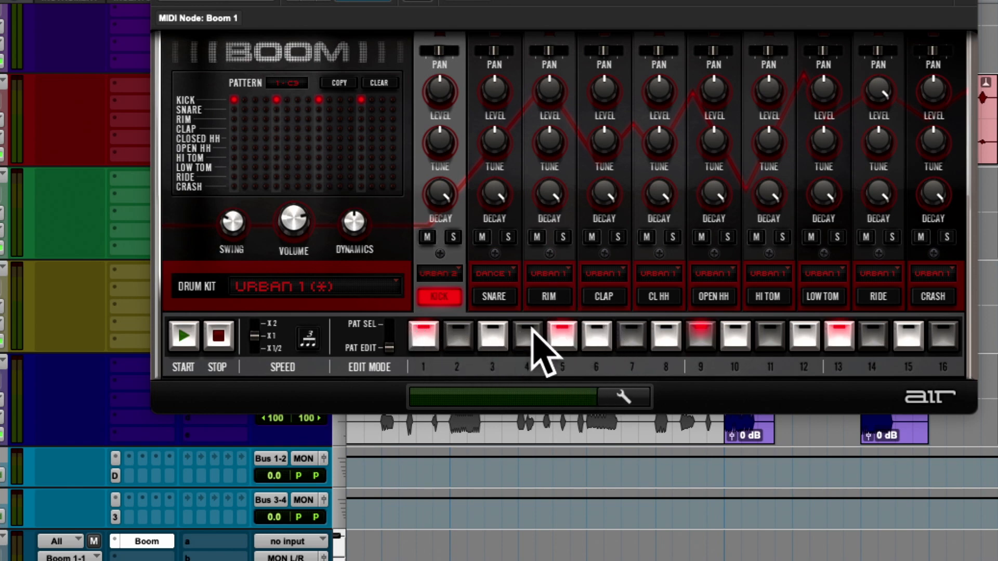
left_click(563, 333)
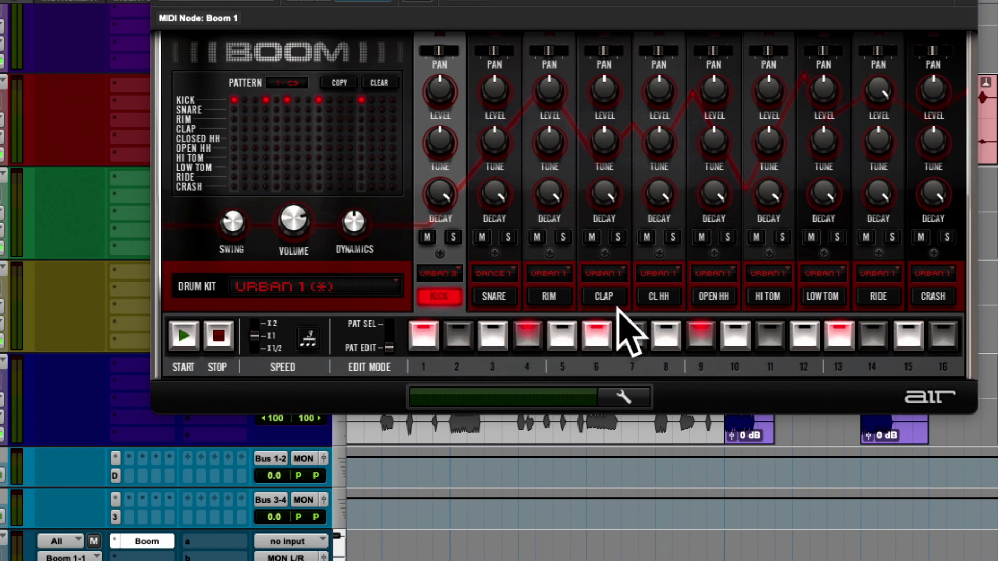
left_click(601, 333)
left_click(601, 330)
left_click(631, 333)
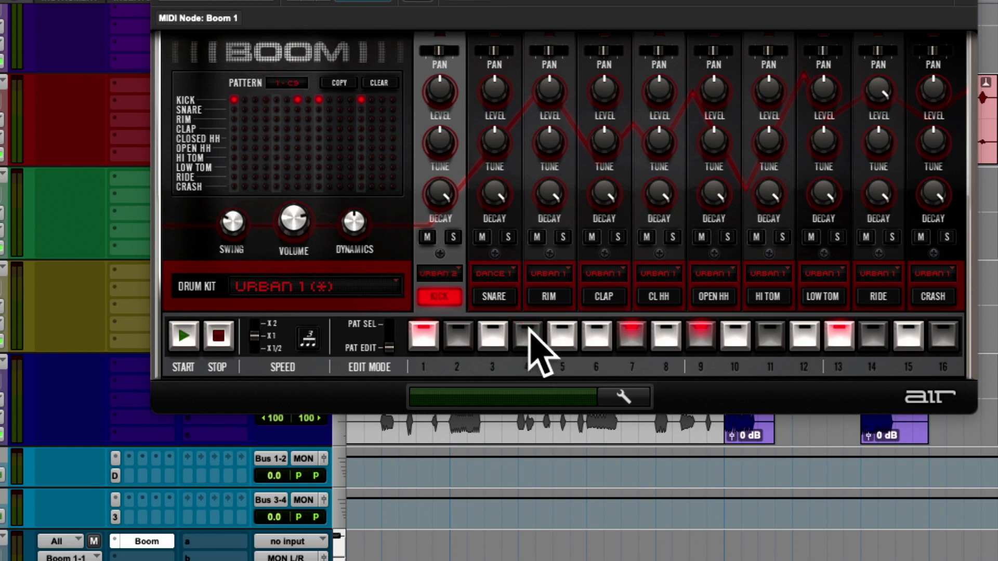
left_click(563, 336)
left_click(632, 335)
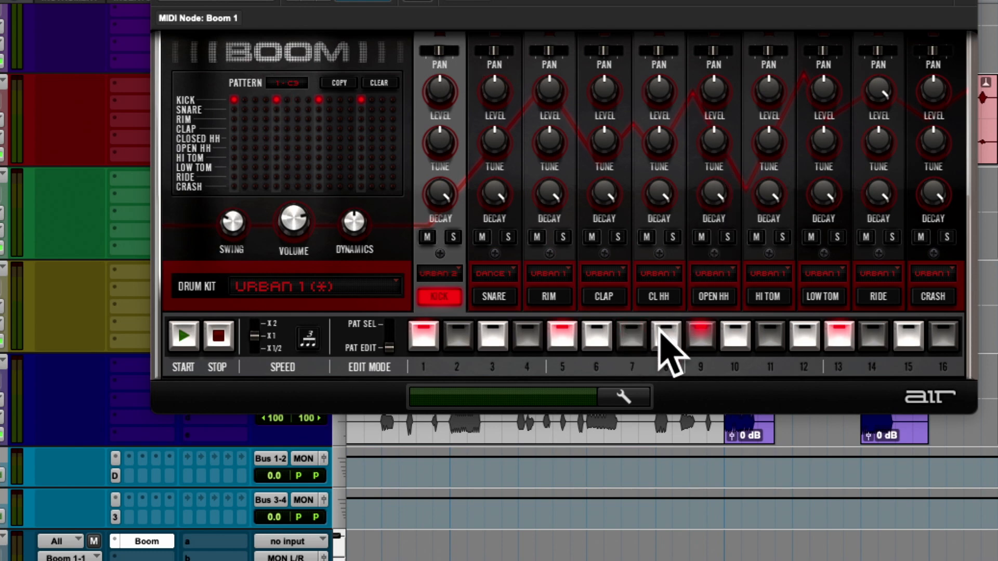
Step: Program closed hi-hat hits on steps 3 and 7 of pattern 1
left_click(658, 296)
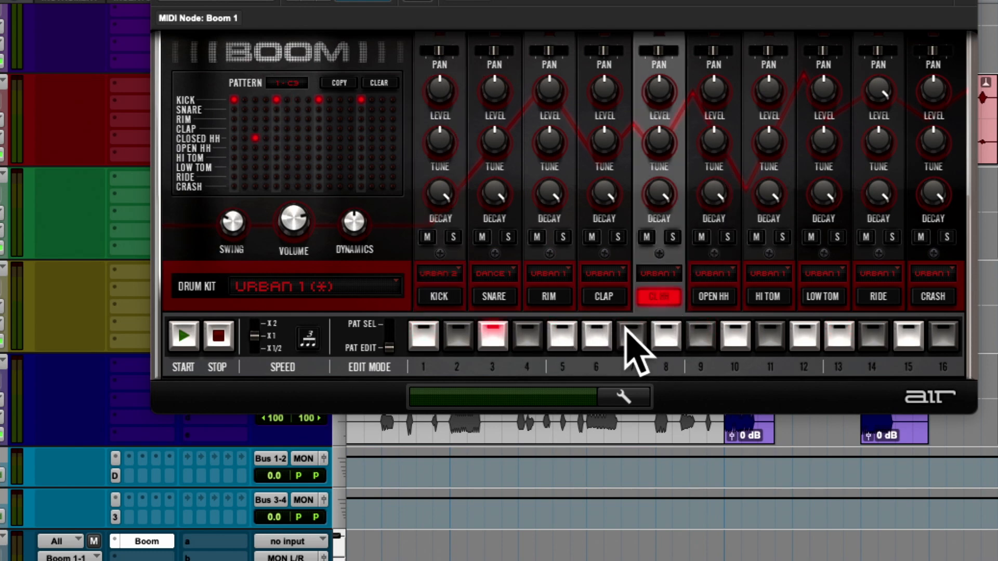
left_click(629, 333)
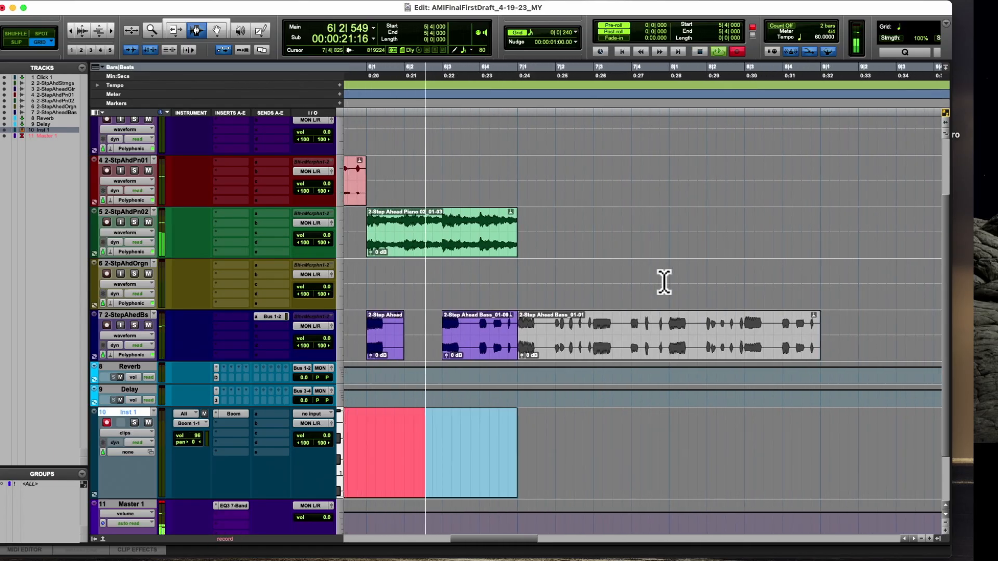
Step: Stop the recording, rename the Inst 1 track as Boom, and record a new MIDI take on it
key("space")
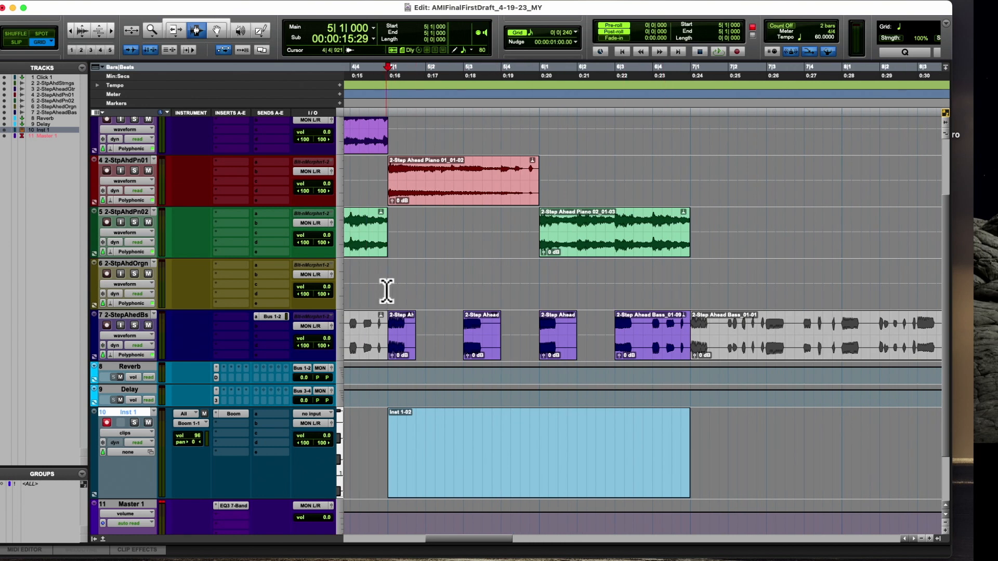
double_click(122, 413)
type("Boom")
key("Return")
key("super+space")
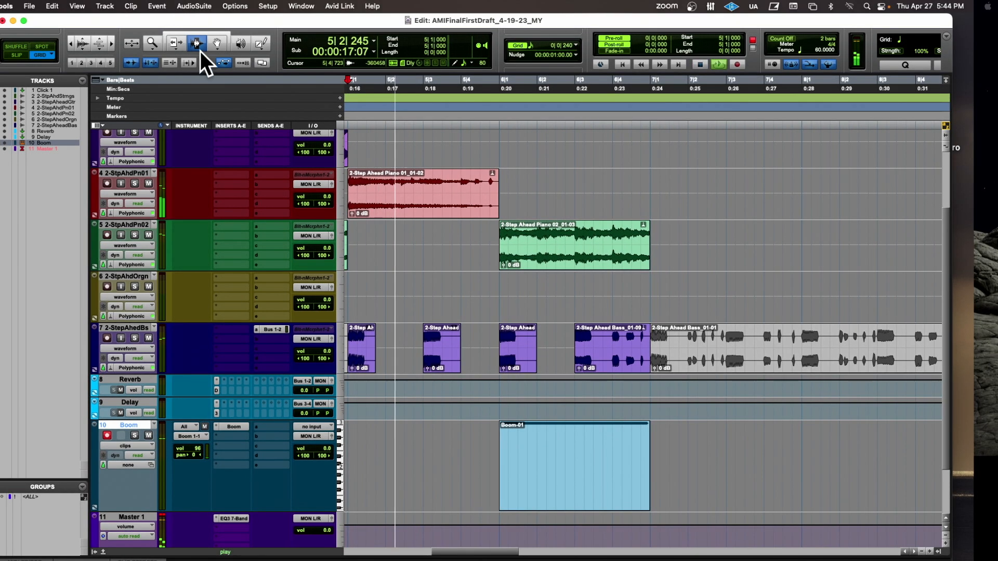
Step: Examine the note in the Boom clip at bar 6 in the MIDI editor, close the editor and stop playback
left_click(217, 30)
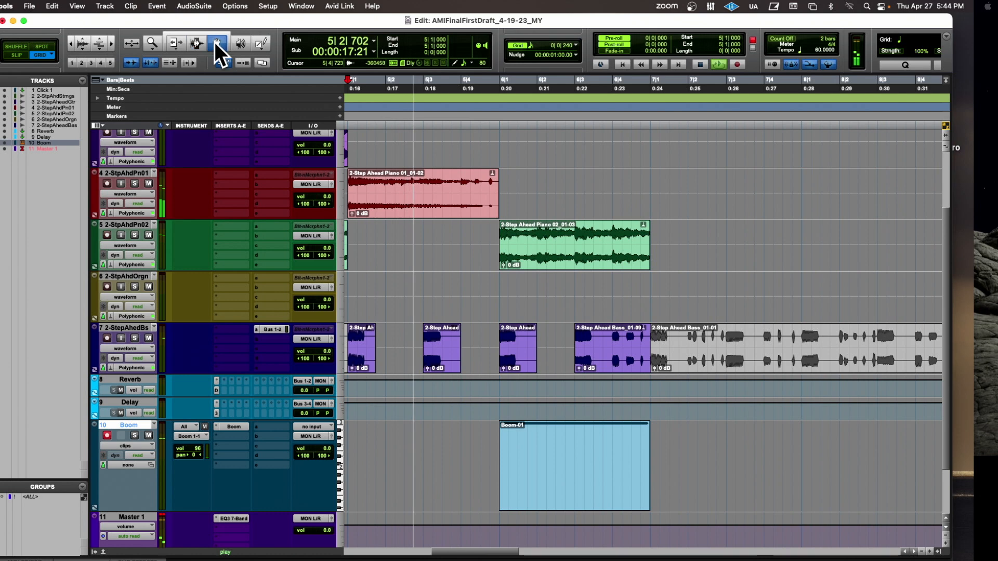
double_click(559, 447)
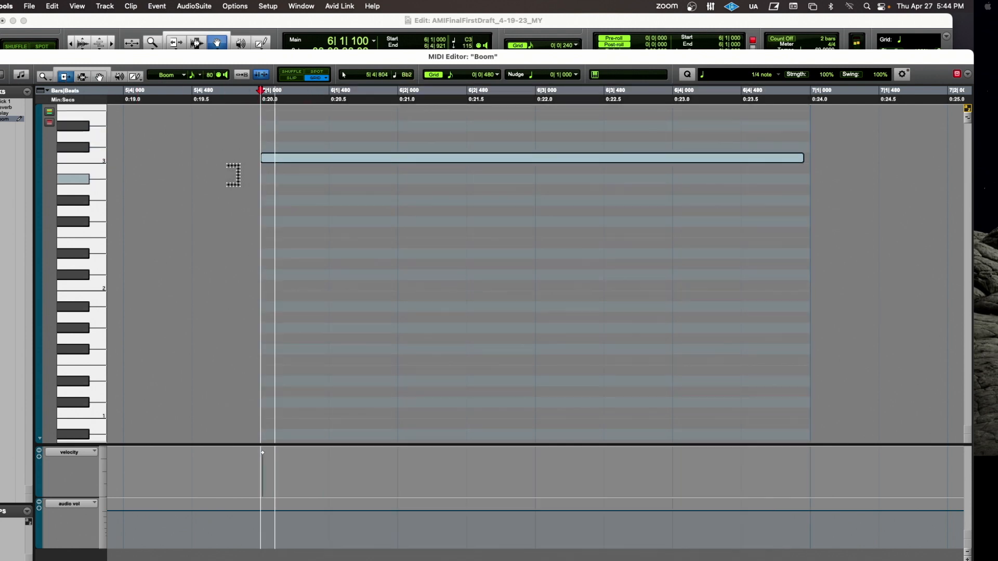
left_click_drag(11, 55, 94, 55)
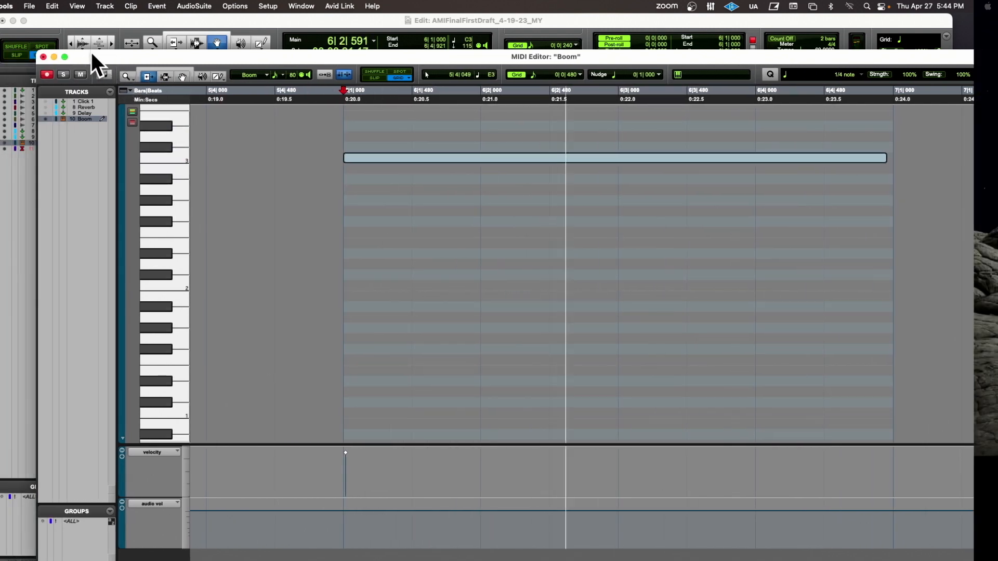
left_click(44, 57)
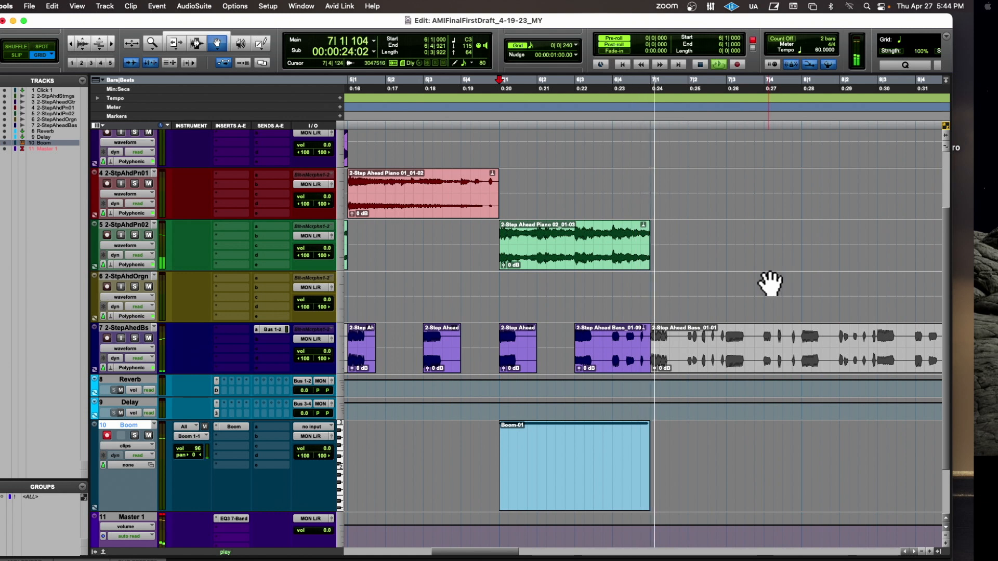
key("space")
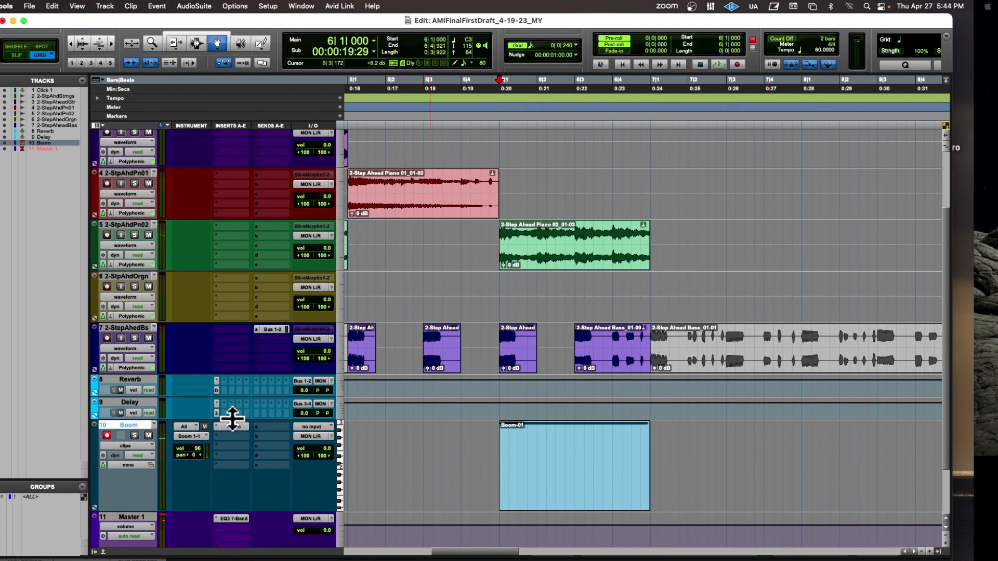
Step: Add a closed hi-hat hit on step 6 of Boom's pattern 2, and close the instrument window
left_click(233, 427)
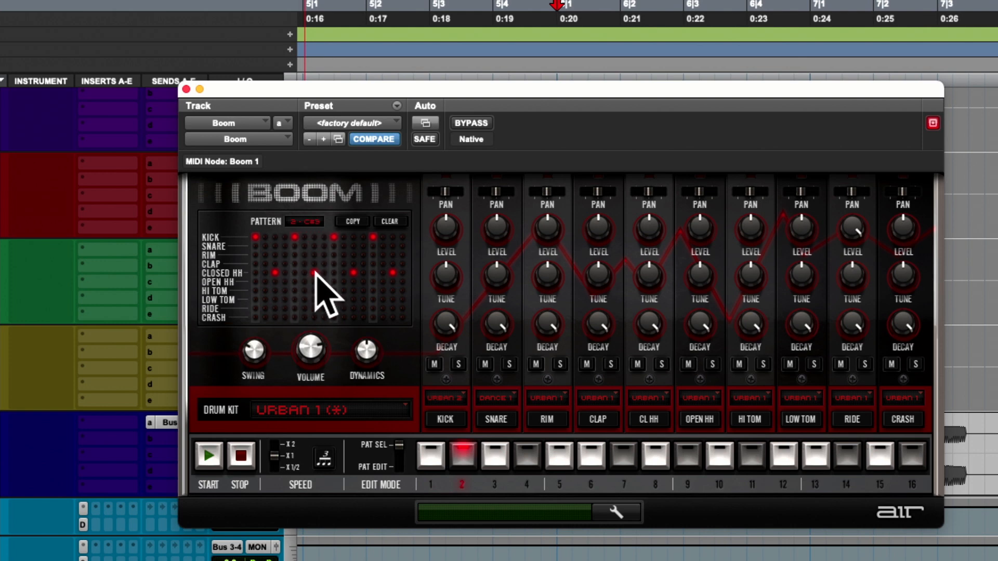
left_click(305, 272)
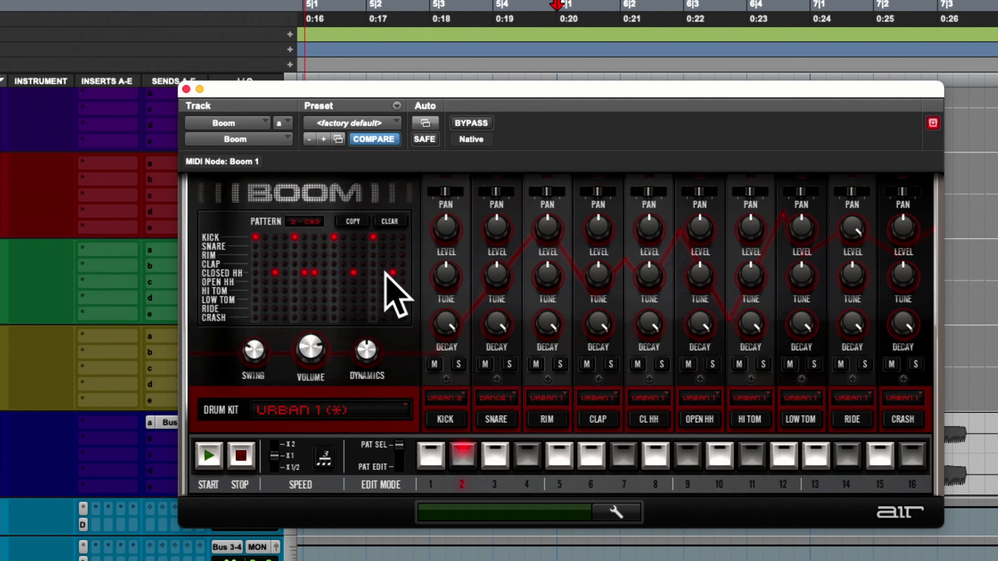
left_click(187, 89)
Step: Open the docked MIDI editor with the Boom track's notes shown, zoomed in on the note at bar 6
scroll(502, 428, "left", 3)
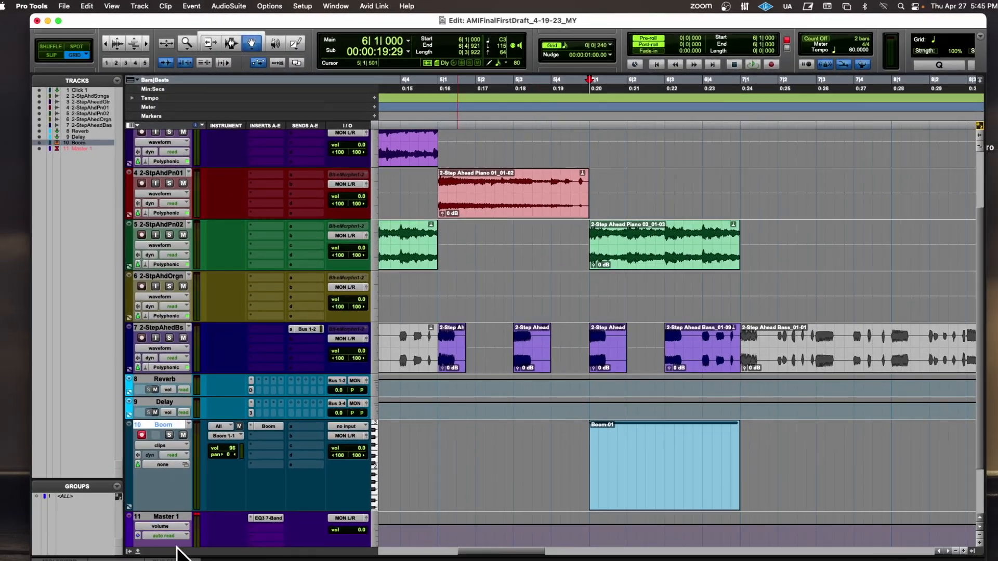
left_click(134, 550)
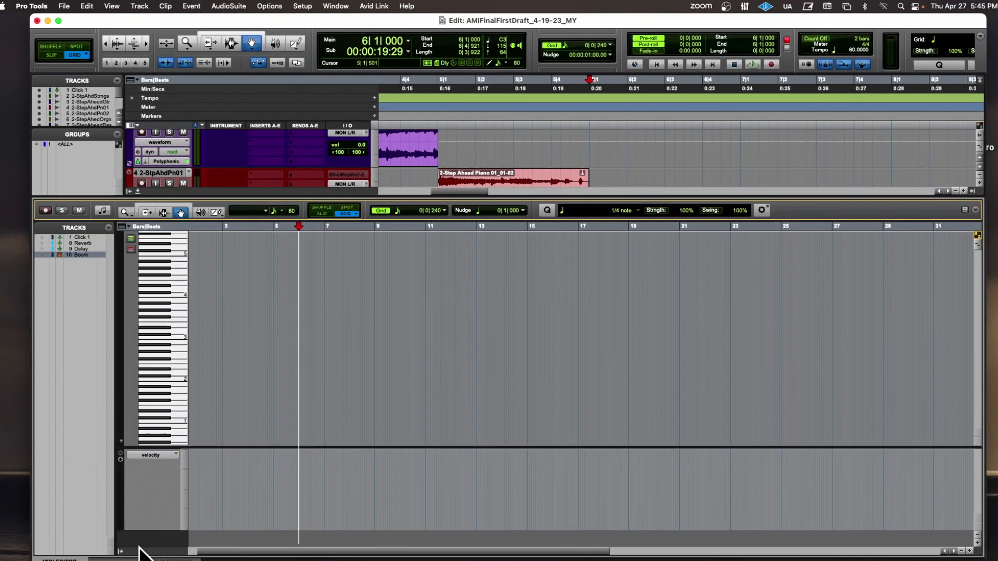
left_click(42, 255)
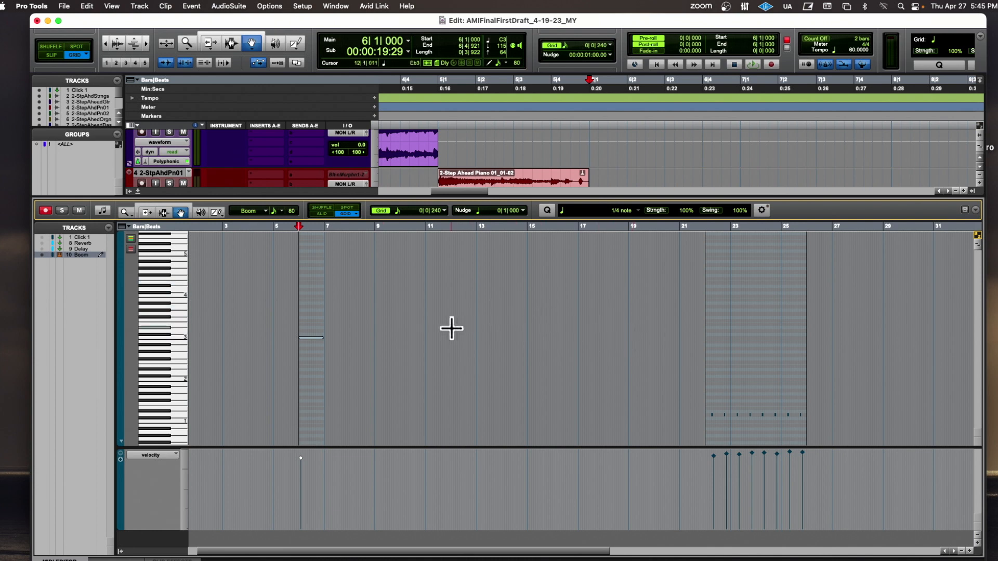
key("t")
key("t")
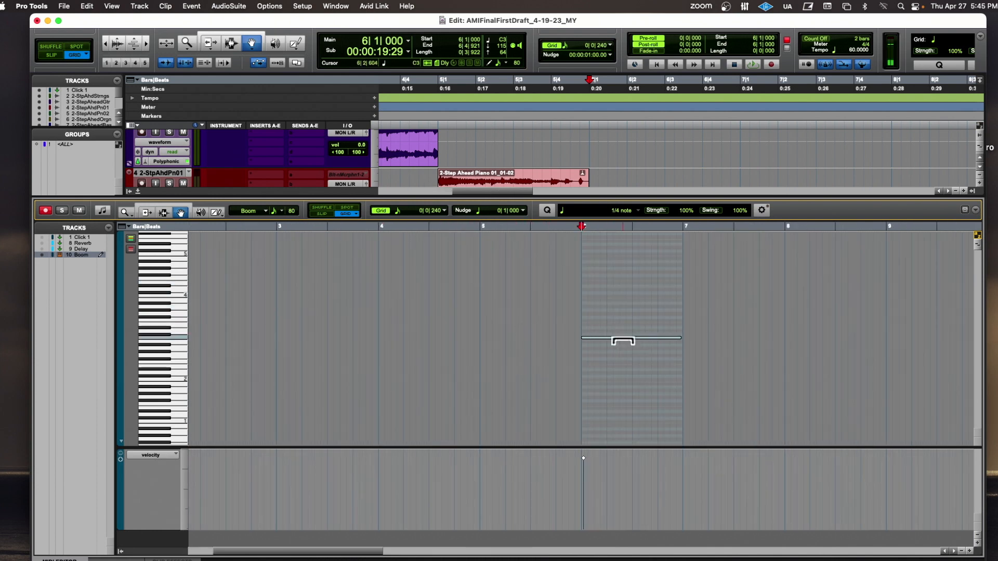
Step: Duplicate the bar 6 note to bar 7, raise the copy to C#3, play both notes back and close the MIDI editor
key("super+d")
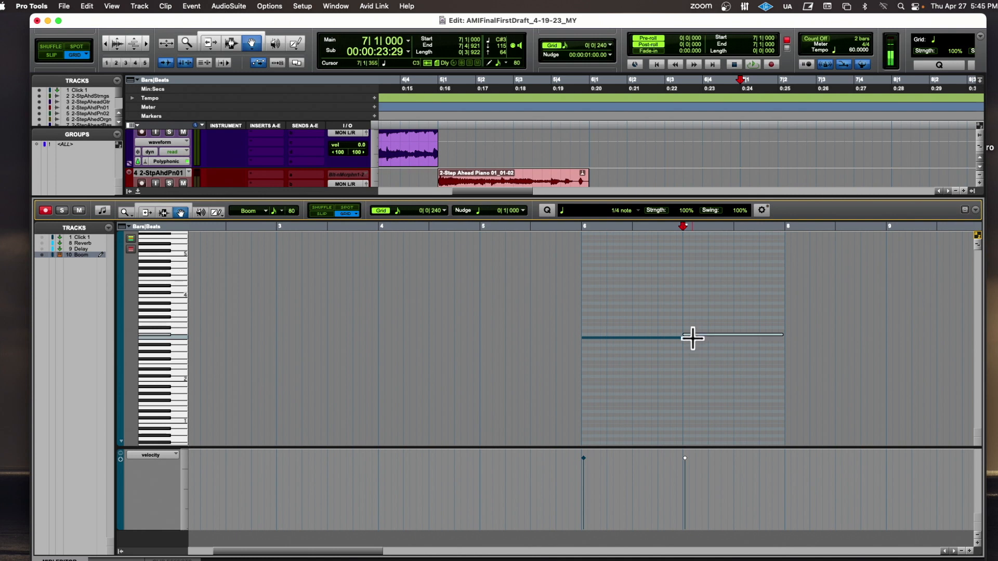
left_click(577, 229)
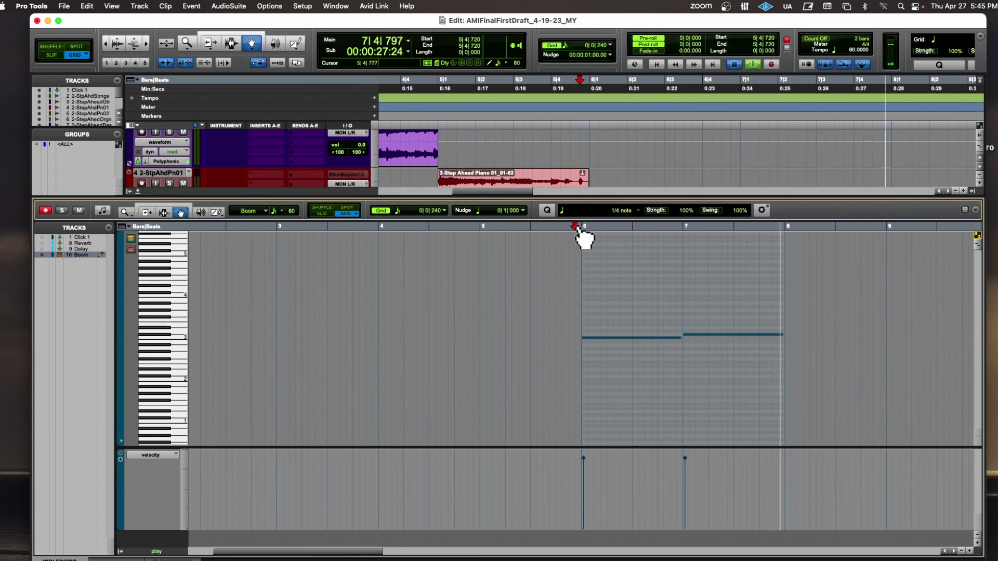
key("space")
left_click(135, 190)
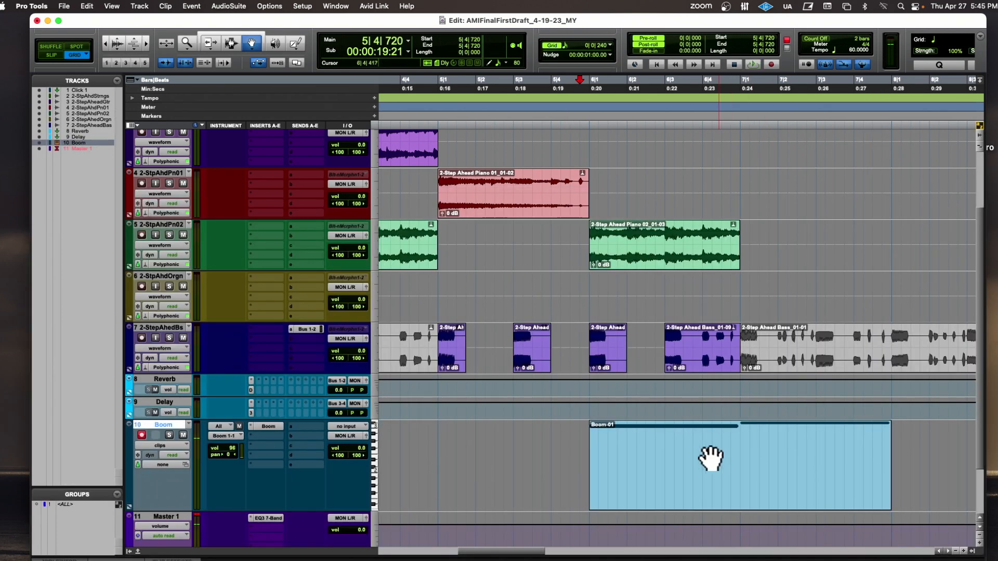
Step: In the Boom instrument, pan the closed hi-hat to R 65, raise the low tom level to +2.5 dB, and lower the hi tom, ride and crash levels
left_click(268, 427)
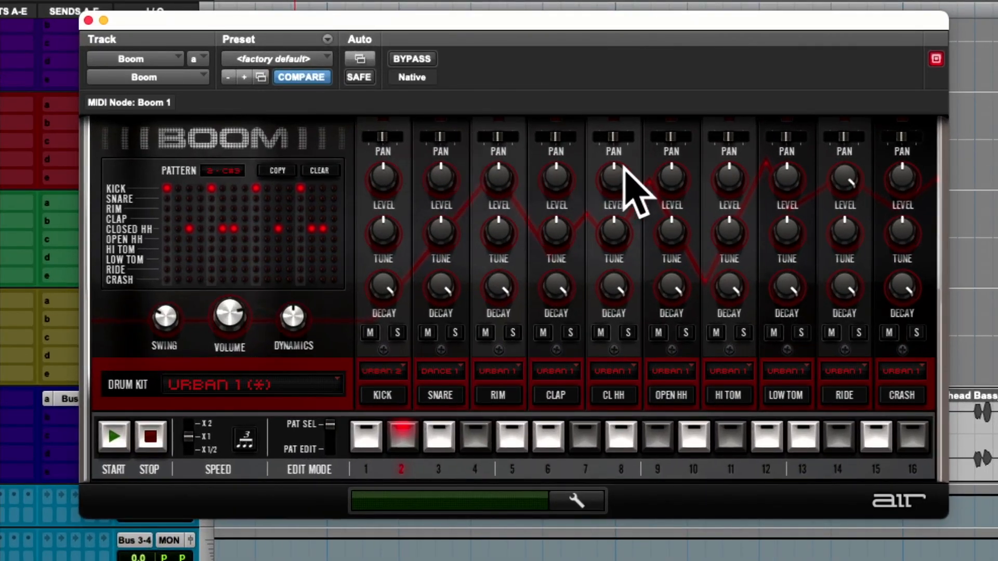
left_click_drag(613, 137, 630, 134)
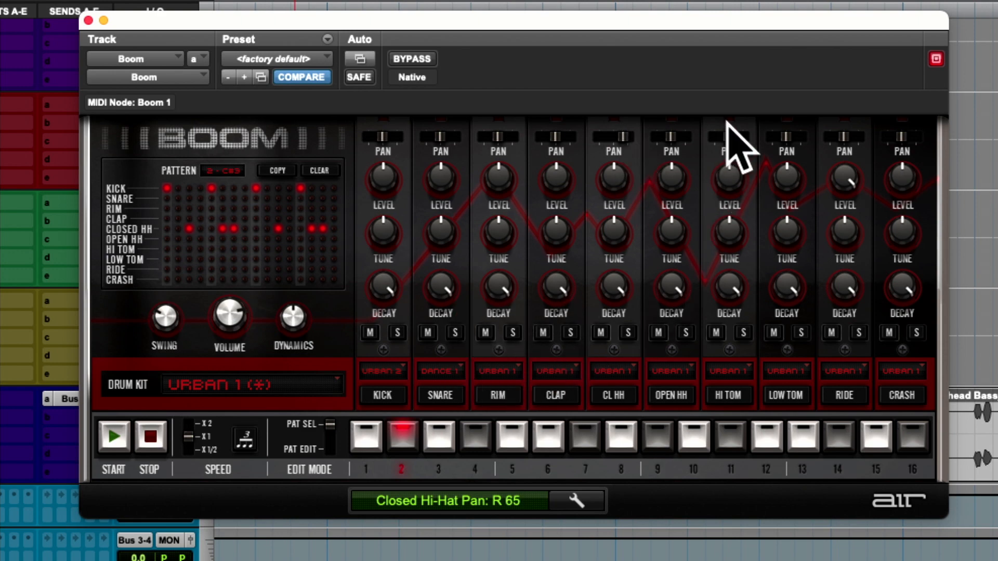
left_click_drag(726, 175, 825, 178)
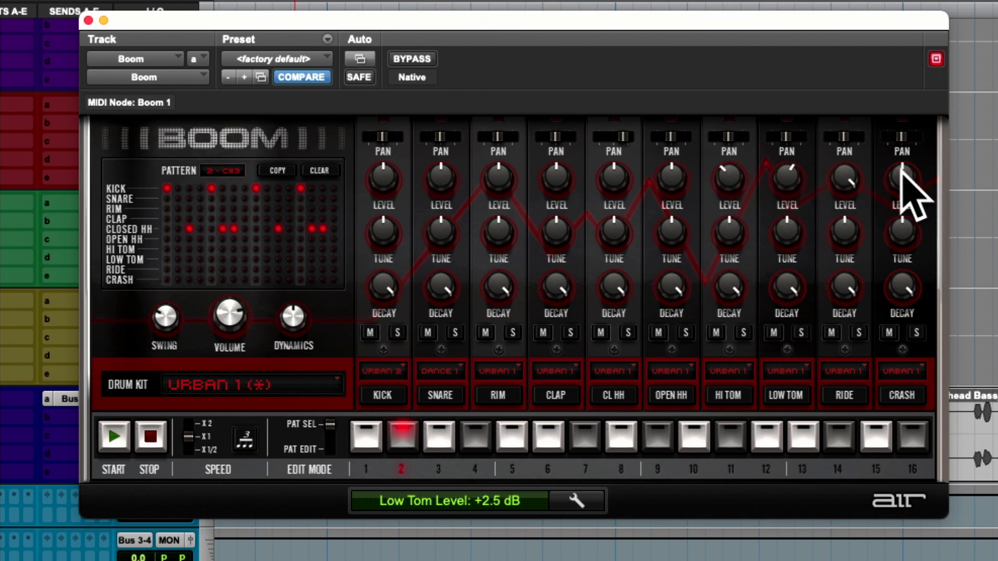
left_click_drag(901, 167, 821, 231)
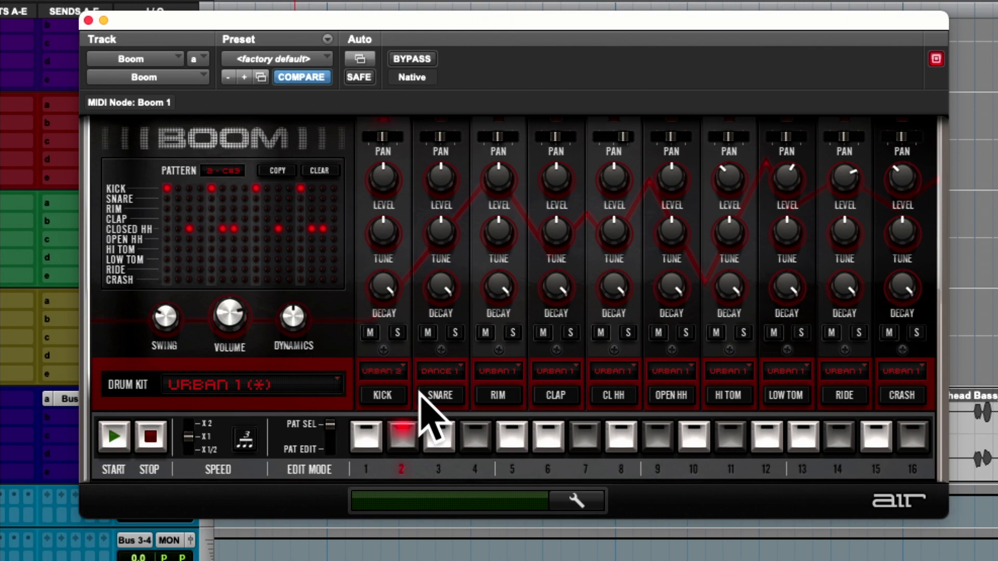
Step: Sweep the kick's tune to -24 semitones and back to +0.01, set its decay to 46%, and close the instrument window
left_click_drag(383, 245, 357, 348)
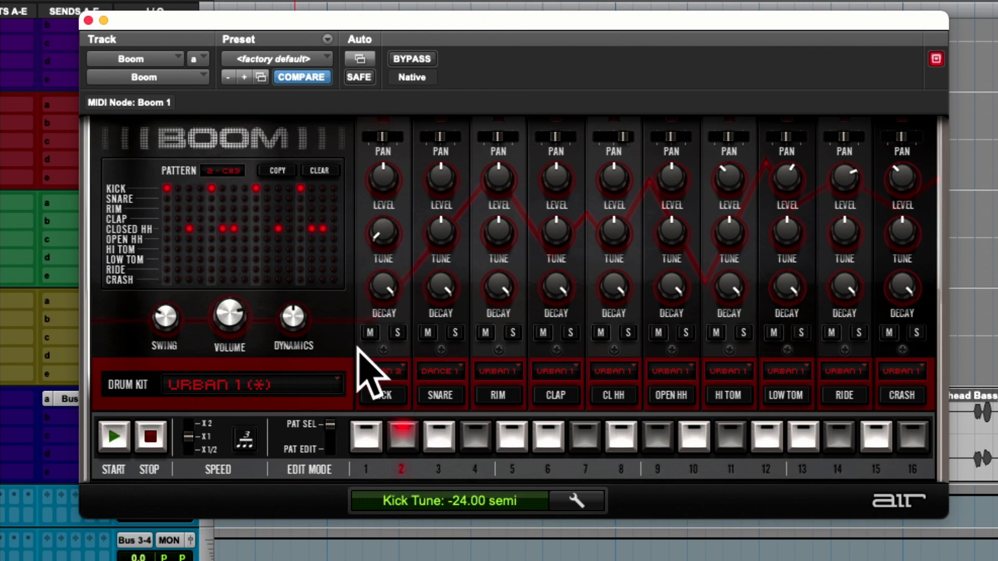
left_click_drag(357, 349, 432, 135)
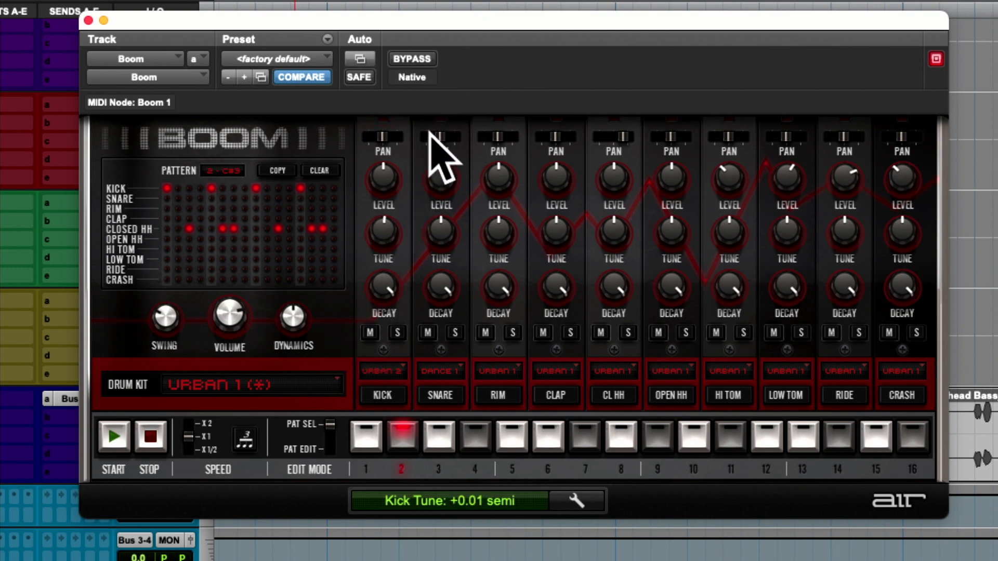
left_click_drag(375, 284, 327, 410)
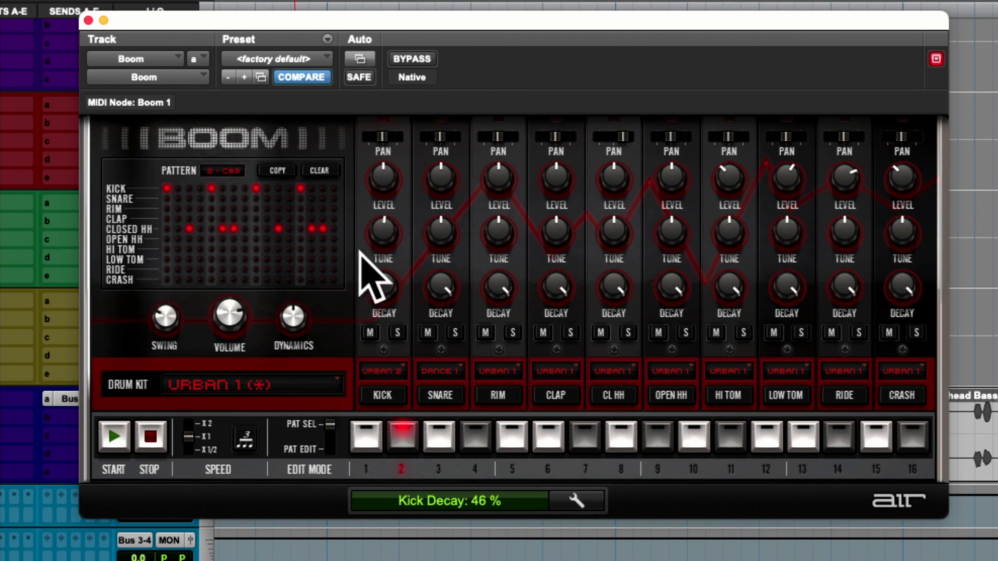
right_click(375, 227)
left_click(338, 221)
mouse_move(376, 225)
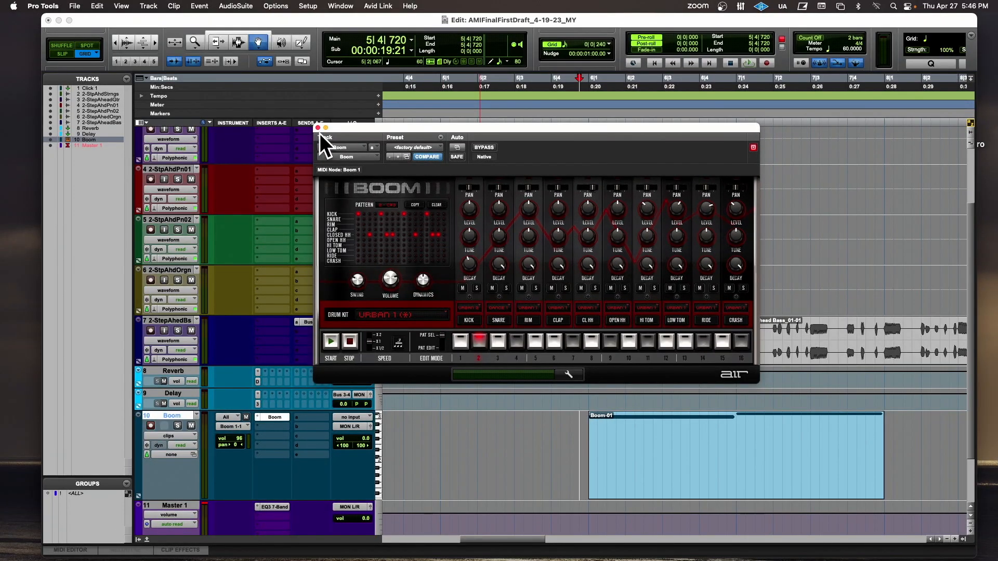
left_click(319, 127)
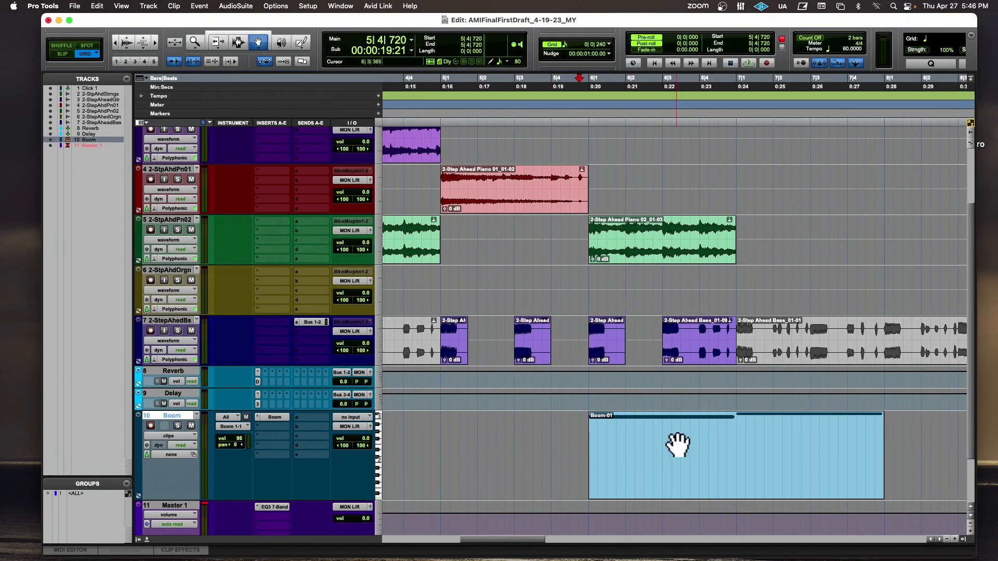
Step: Play the arrangement from bar 6 into bar 7 to hear both drum patterns, and stop playback
left_click(589, 120)
key("space")
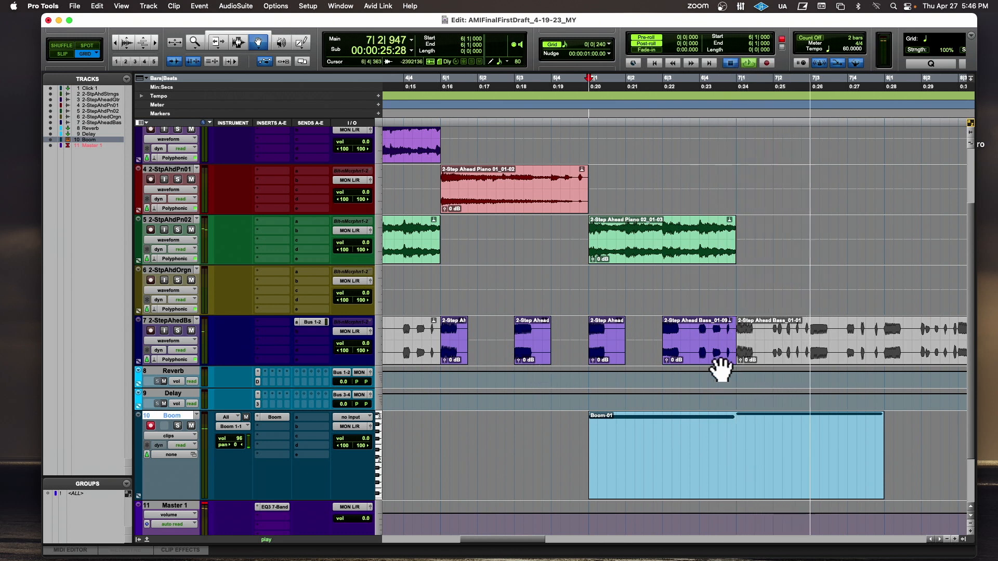
key("space")
Step: Duplicate the Piano 01 clip at bar 5 and the Piano 02 clip at bar 6 into bars 7 and 8
left_click(686, 238)
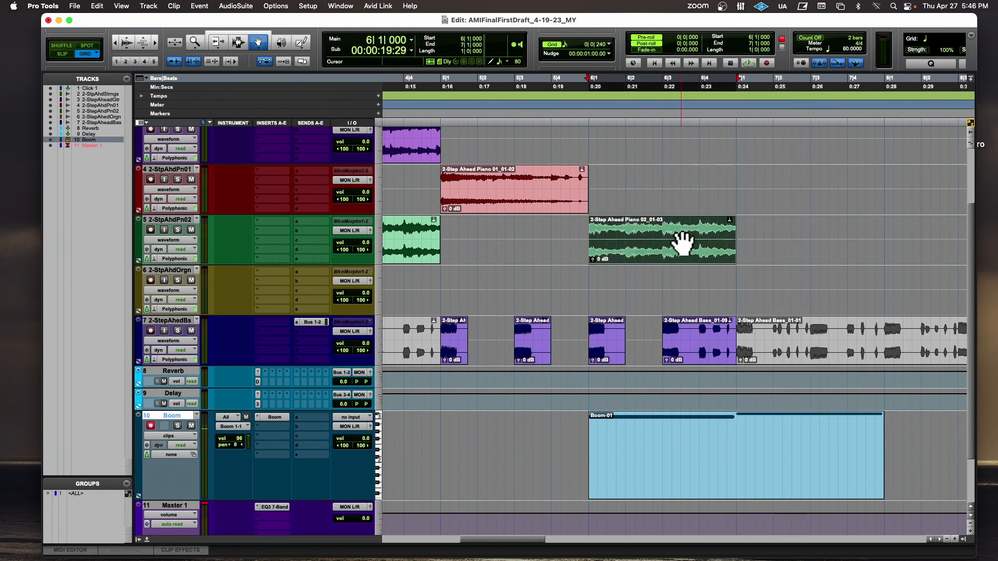
left_click(534, 208, "shift")
key("super+d")
scroll(535, 226, "up", 3)
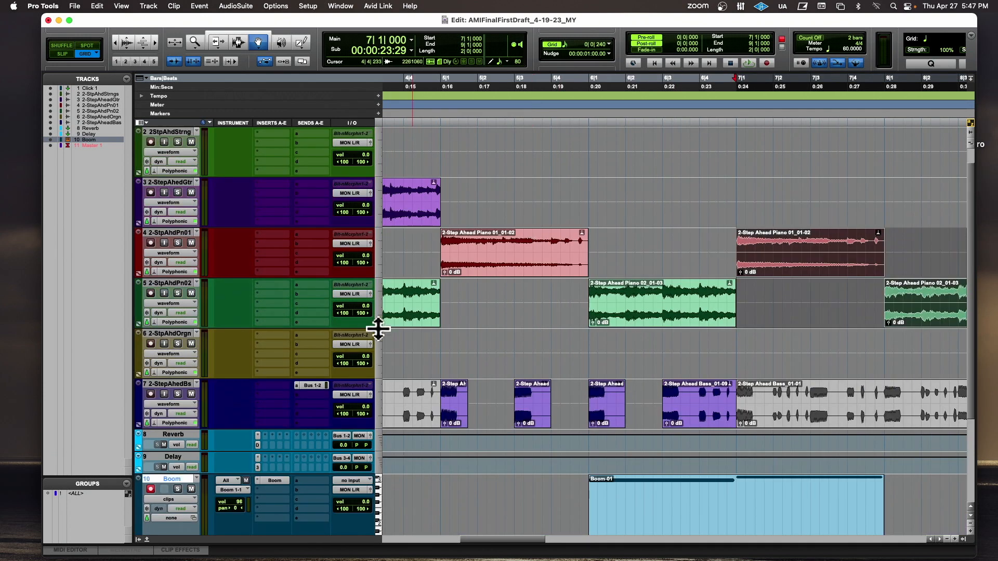
Step: Move the muted organ clip on the 2-StpAhdOrgn track to start at bar 7 and unmute it
key("r")
left_click(387, 351)
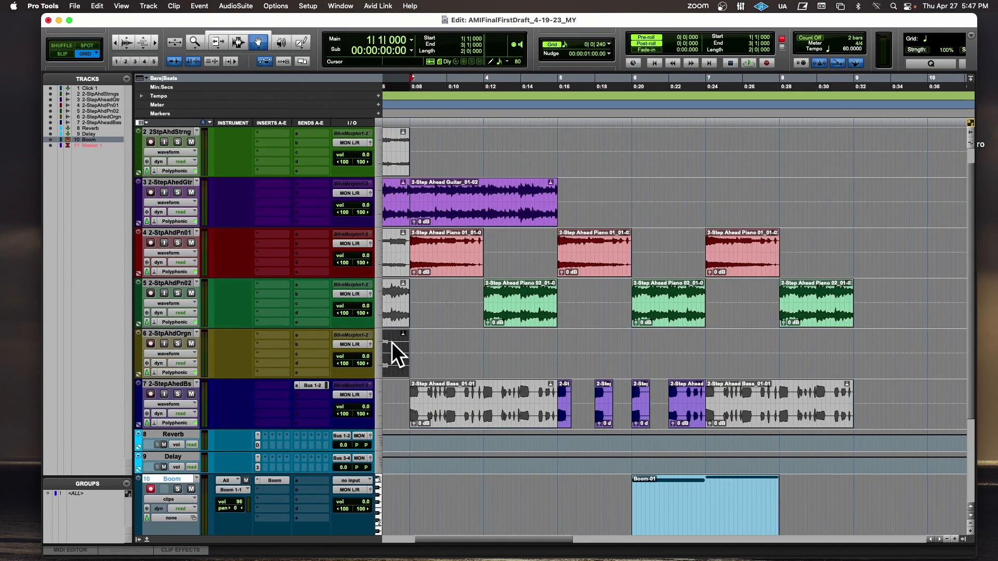
left_click_drag(392, 342, 835, 353)
key("super+m")
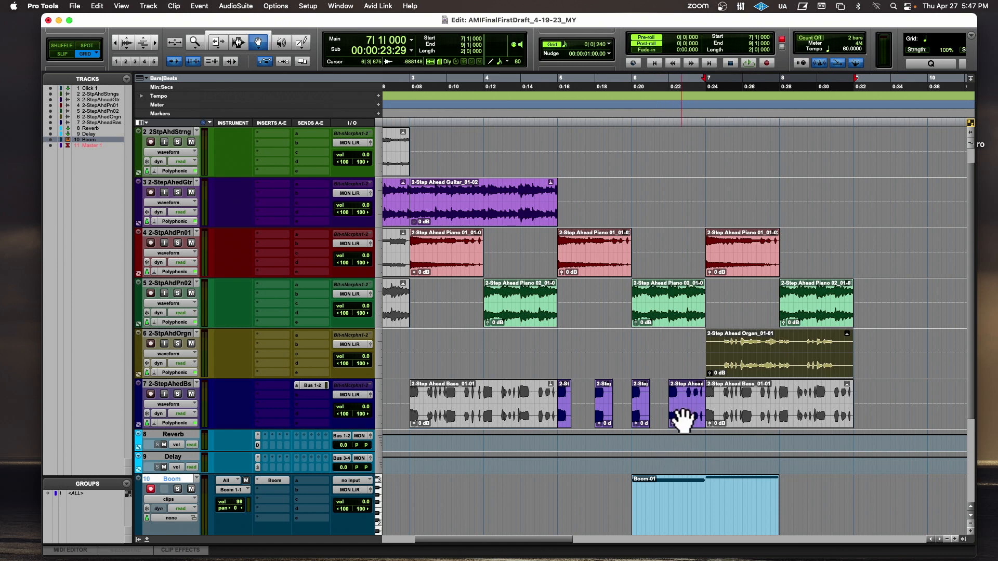
Step: Duplicate the four short bass clips in bars 5 and 6 over the muted bass clip at bars 7 and 8
left_click(733, 398)
left_click(569, 404)
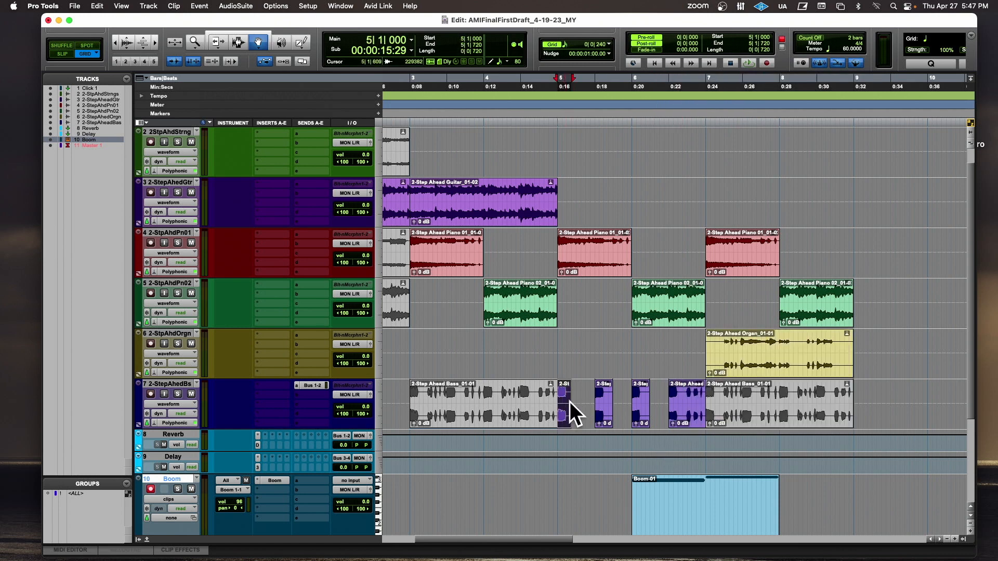
left_click(686, 404, "shift")
key("super+d")
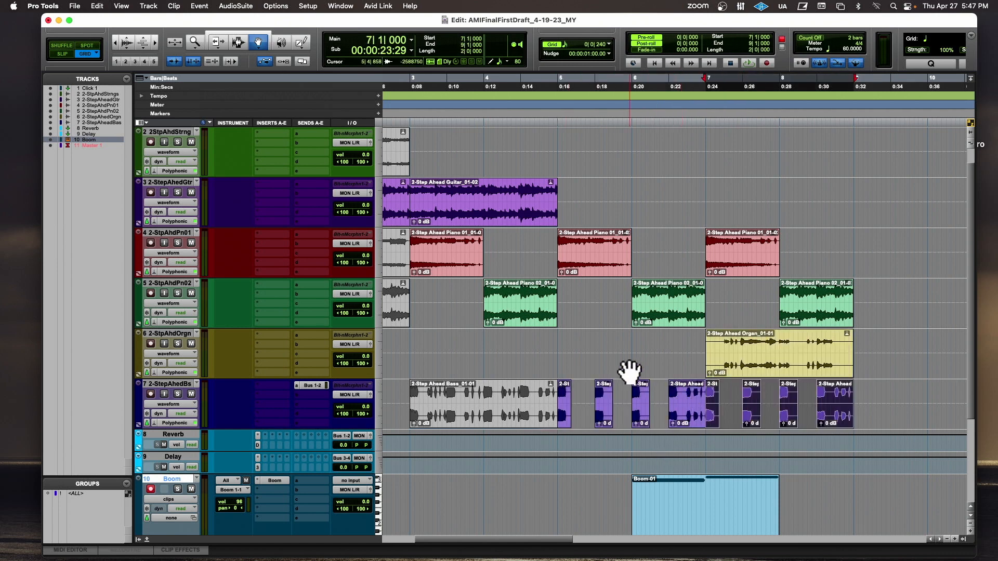
Step: Delete the part of the Boom clip from bar 7 onward, keeping only the bar 6 pattern
left_click(730, 502)
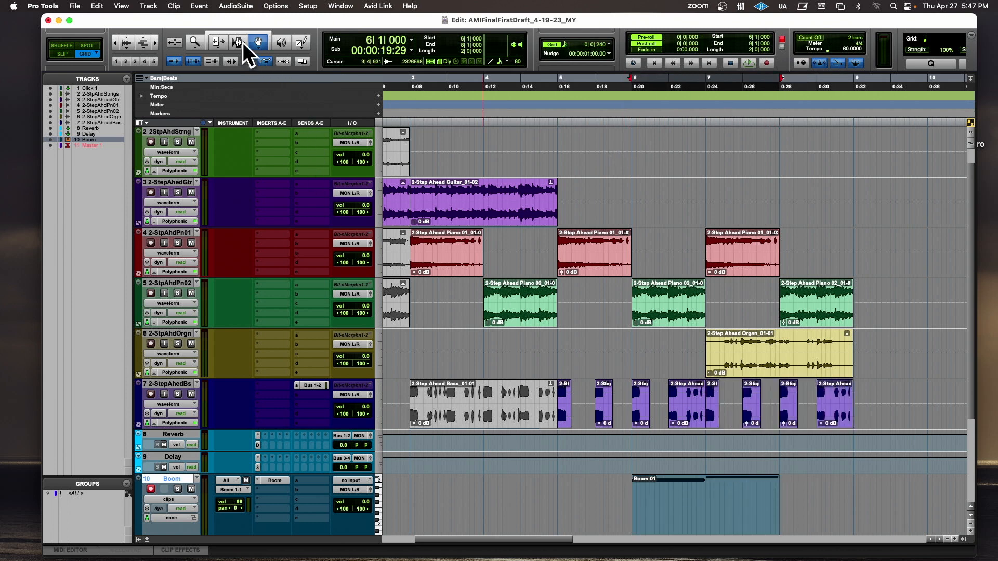
left_click_drag(710, 499, 791, 497)
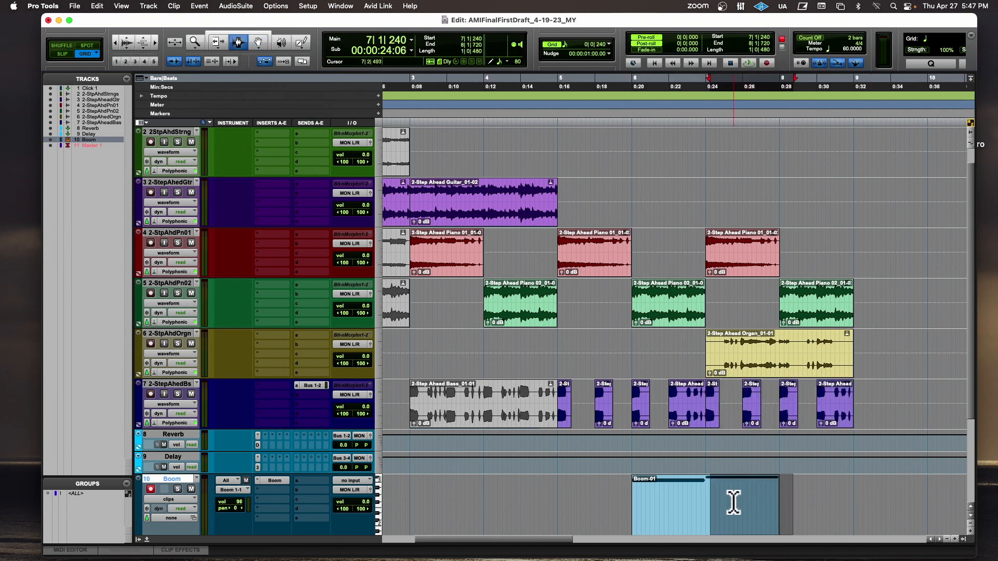
left_click(706, 499)
left_click_drag(706, 499, 797, 501)
key("Delete")
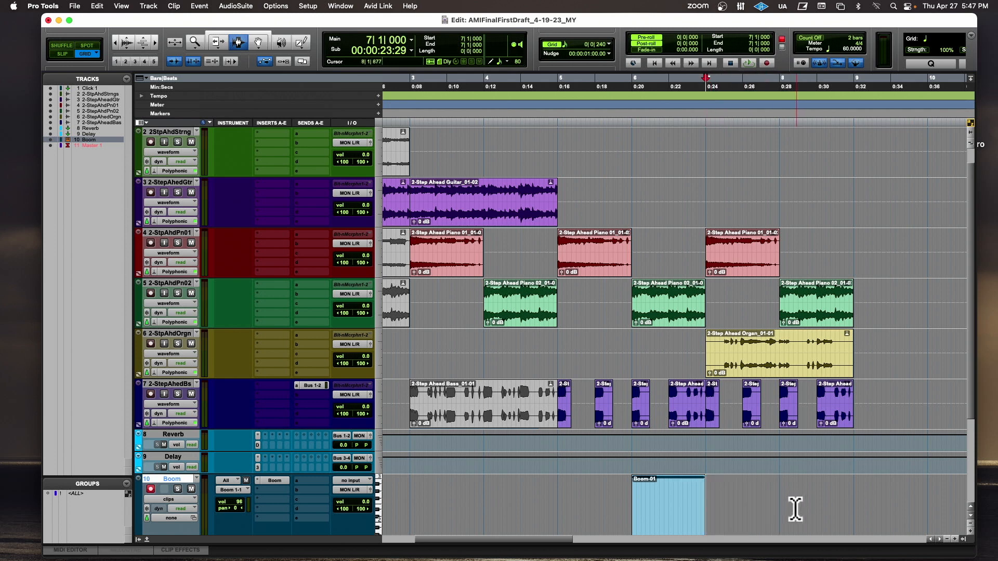
Step: Duplicate the one-bar Boom clip at bar 6 twice to fill bars 7 and 8
double_click(680, 512)
key("super+d")
key("super+d")
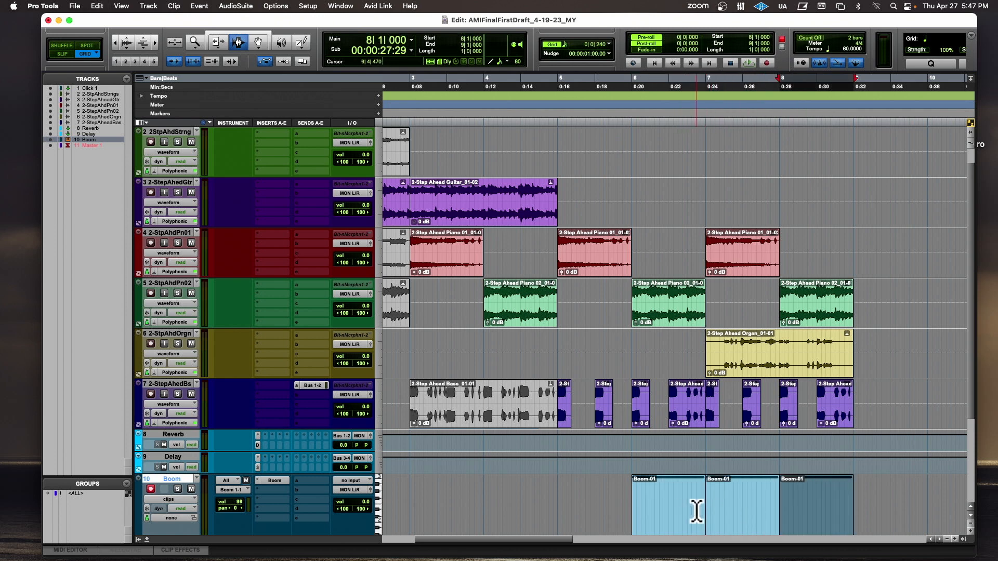
Step: Play the arrangement from late in bar 4, split the organ clip at bar 8 beat 2, and delete the part after the split
left_click(534, 497)
key("space")
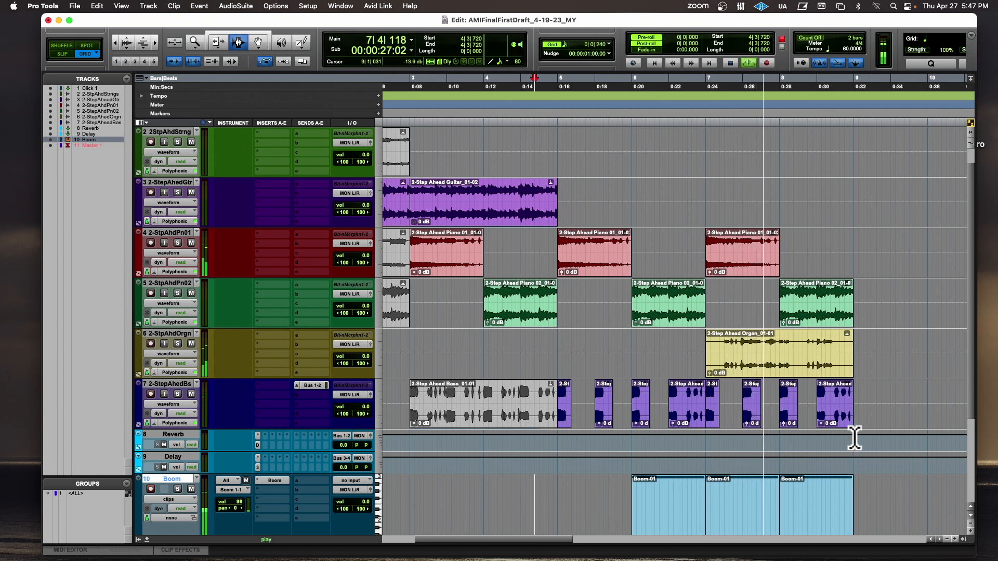
left_click(798, 351)
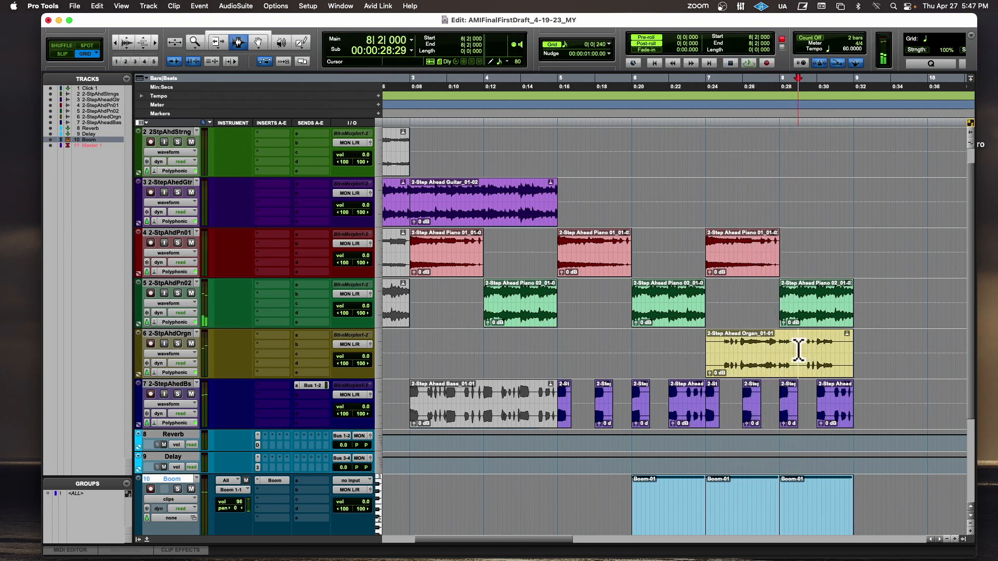
double_click(826, 351)
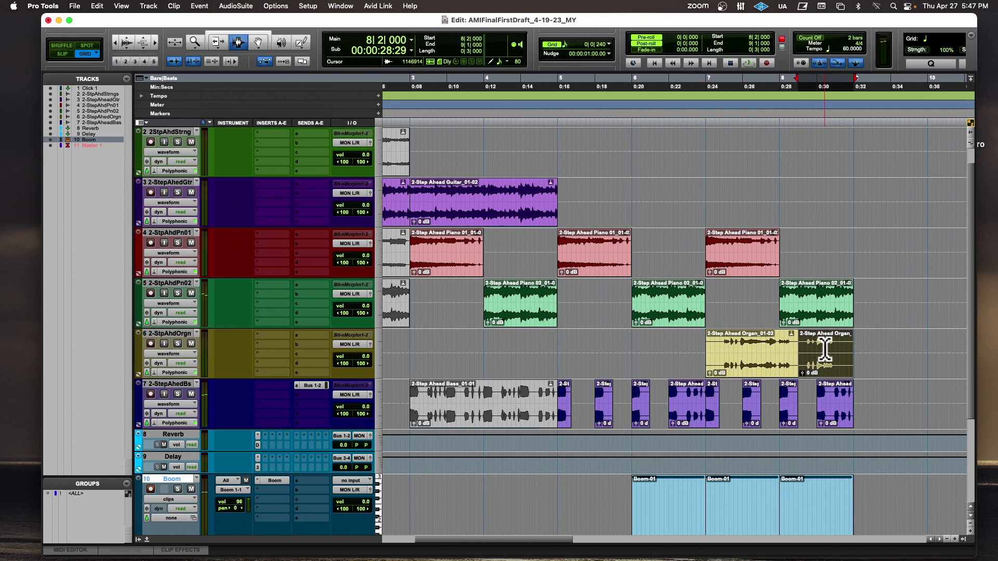
Step: Add a Bus 1-2 send on the organ track, set its level to -3.8 dB during playback from bar 7, then close the send window and stop
left_click(306, 335)
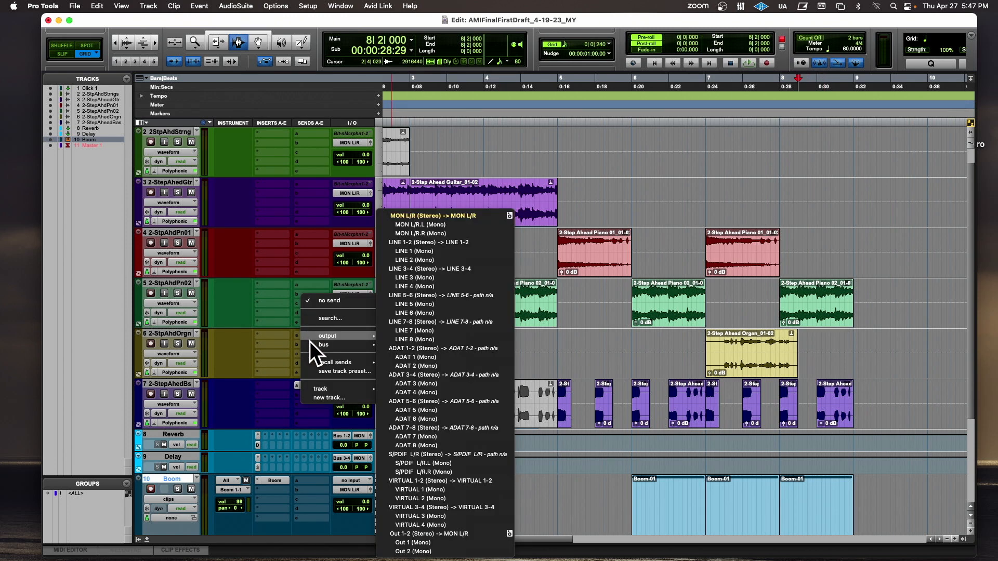
mouse_move(339, 345)
left_click(419, 243)
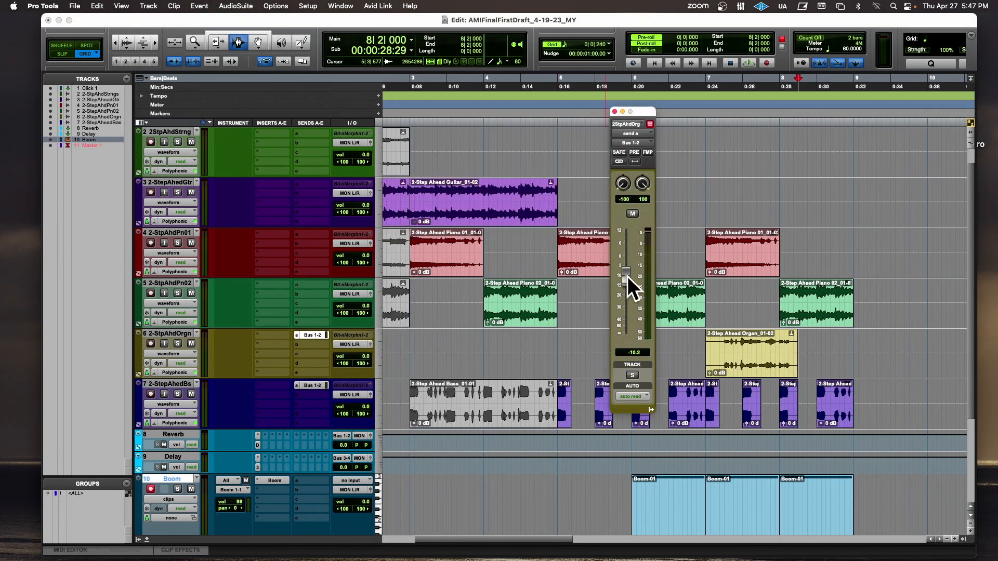
left_click(707, 354)
key("space")
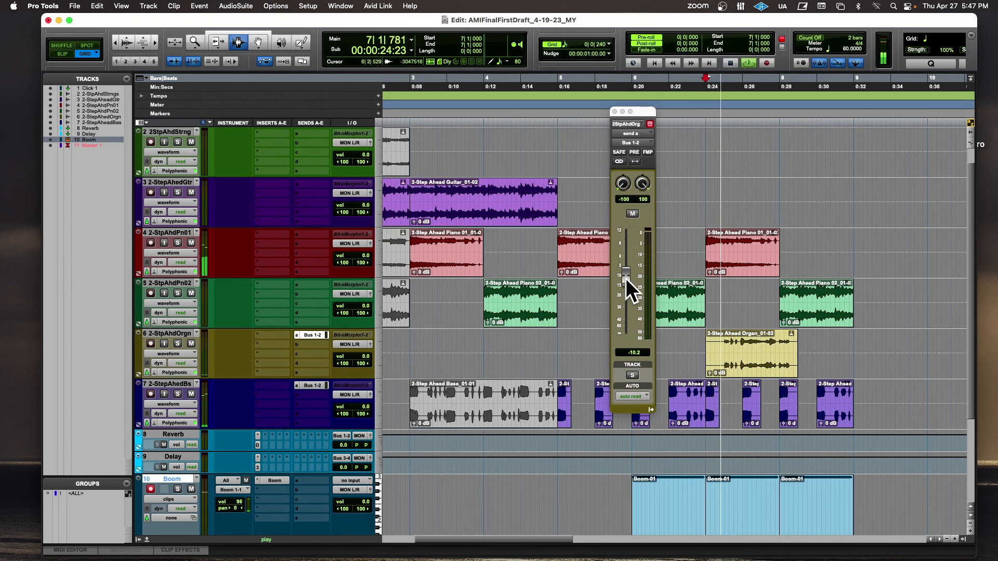
left_click_drag(626, 278, 626, 266)
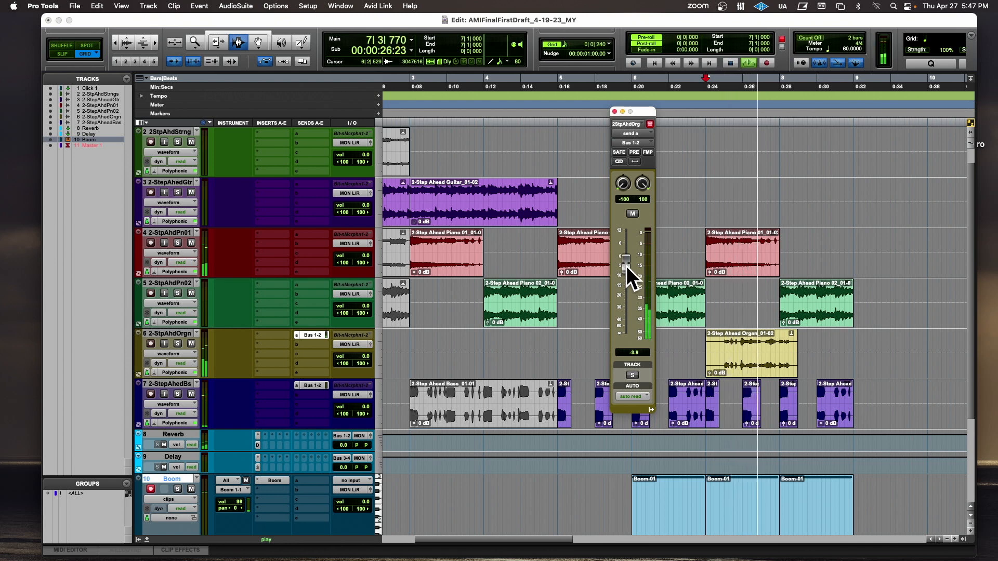
left_click(614, 112)
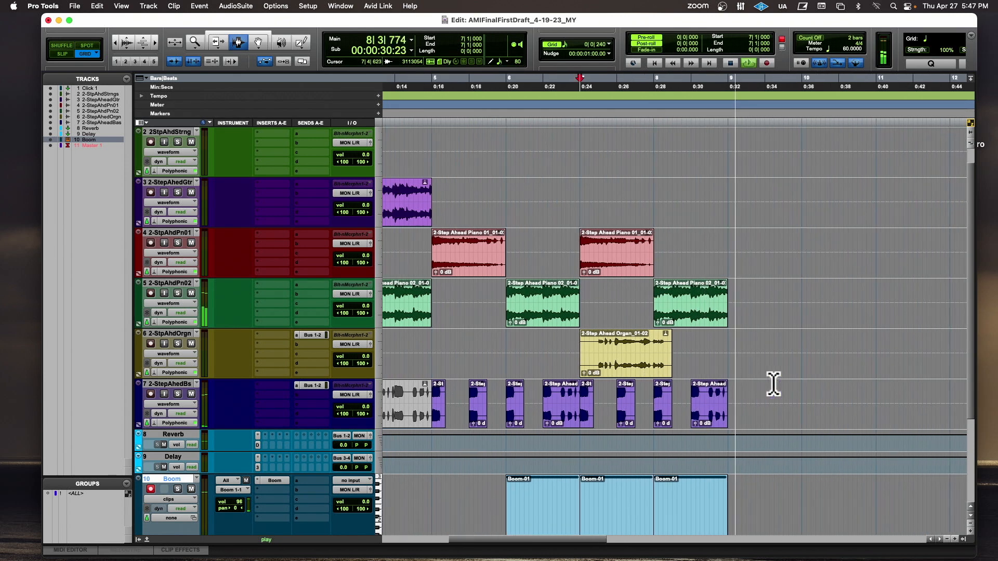
key("space")
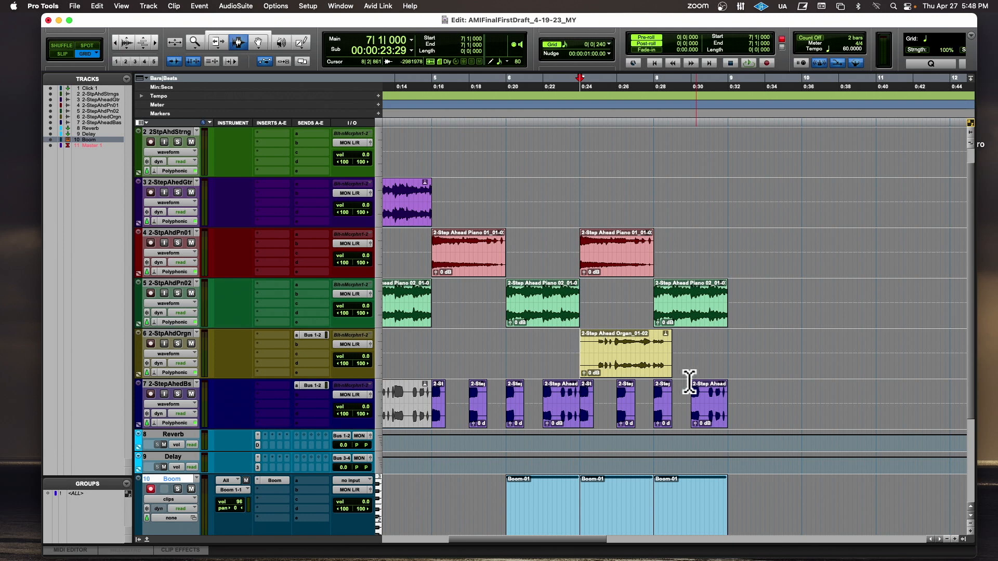
Step: Extend the end of the organ clip to bar 9 with the Trim tool
scroll(690, 383, "left", 5)
scroll(690, 384, "down", 2)
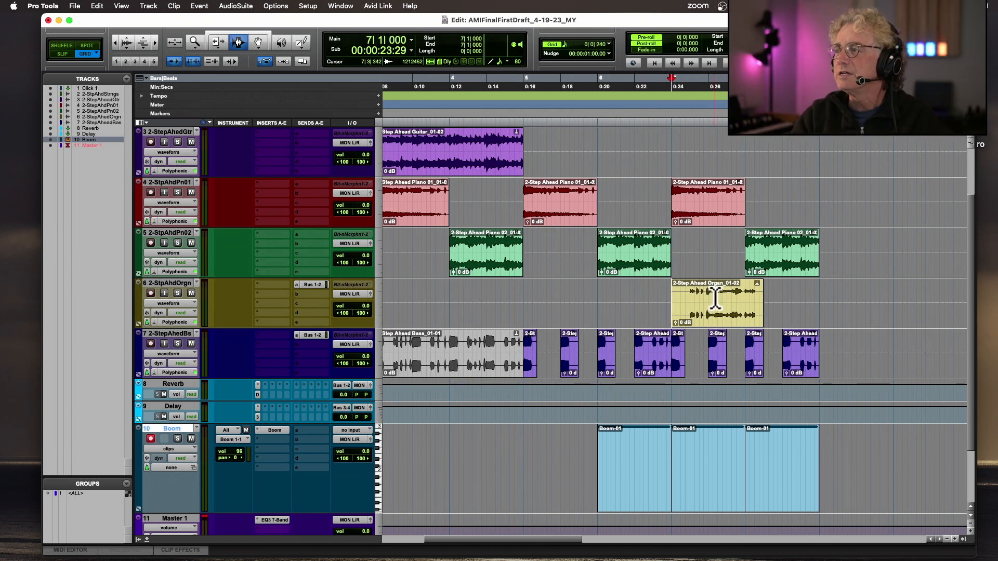
left_click(172, 283)
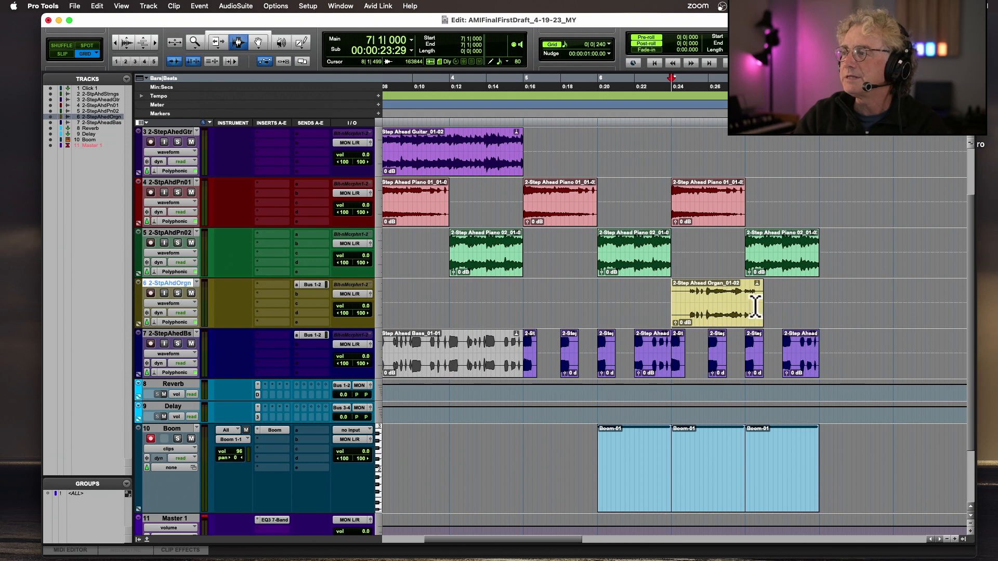
left_click_drag(218, 39, 223, 50)
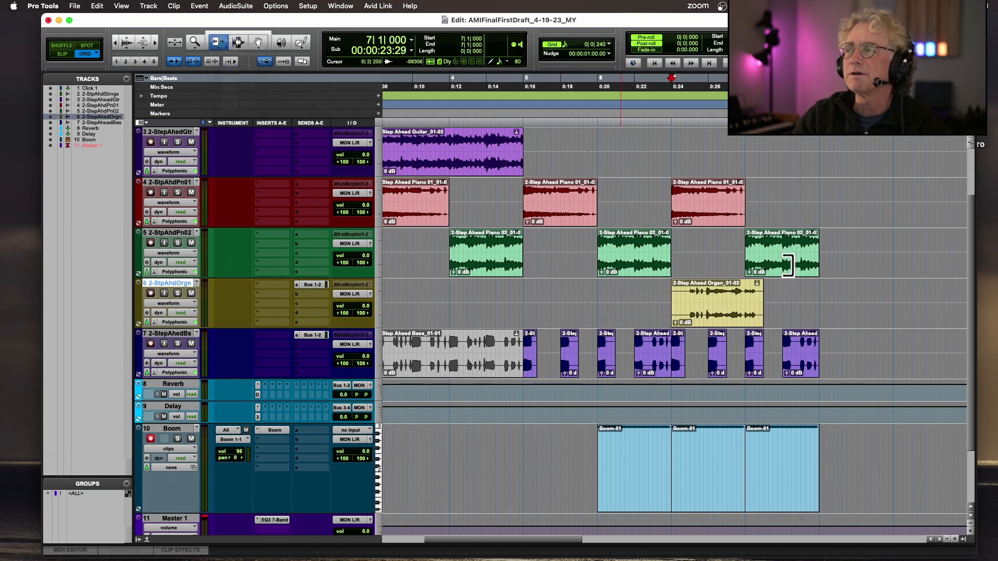
left_click_drag(765, 305, 822, 306)
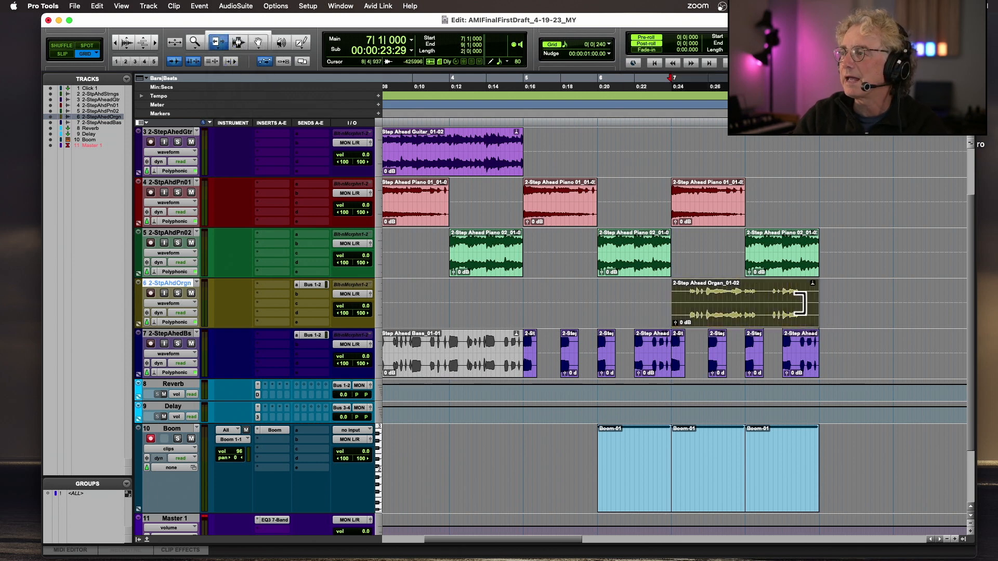
Step: Duplicate the organ track once with all its data, inserting the copy after it
right_click(173, 284)
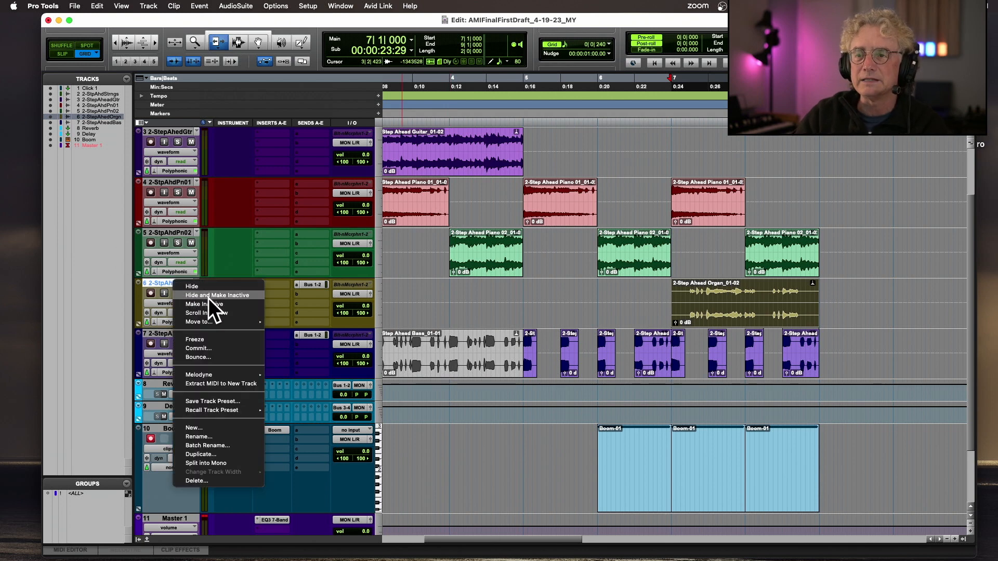
left_click(209, 454)
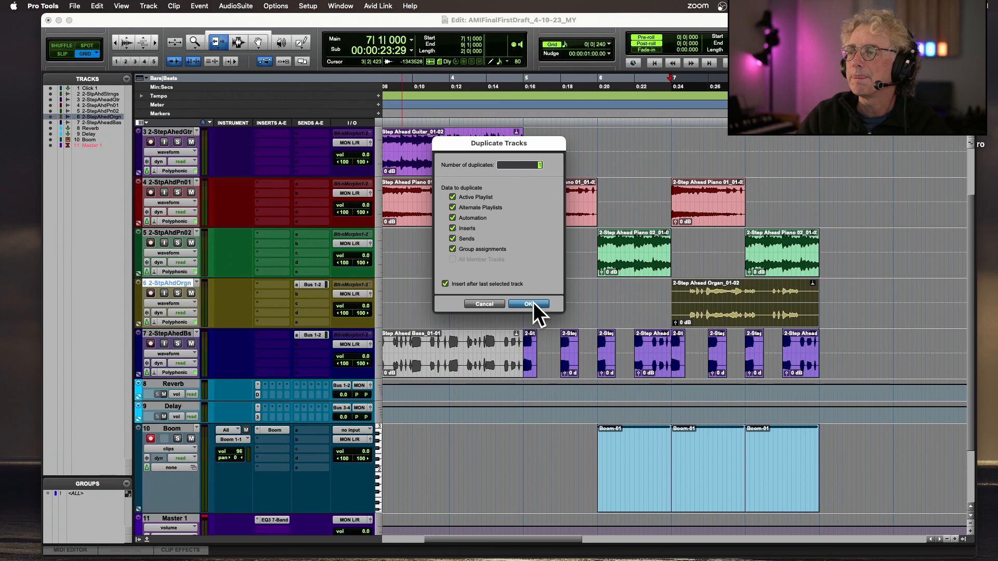
left_click(529, 304)
left_click(238, 42)
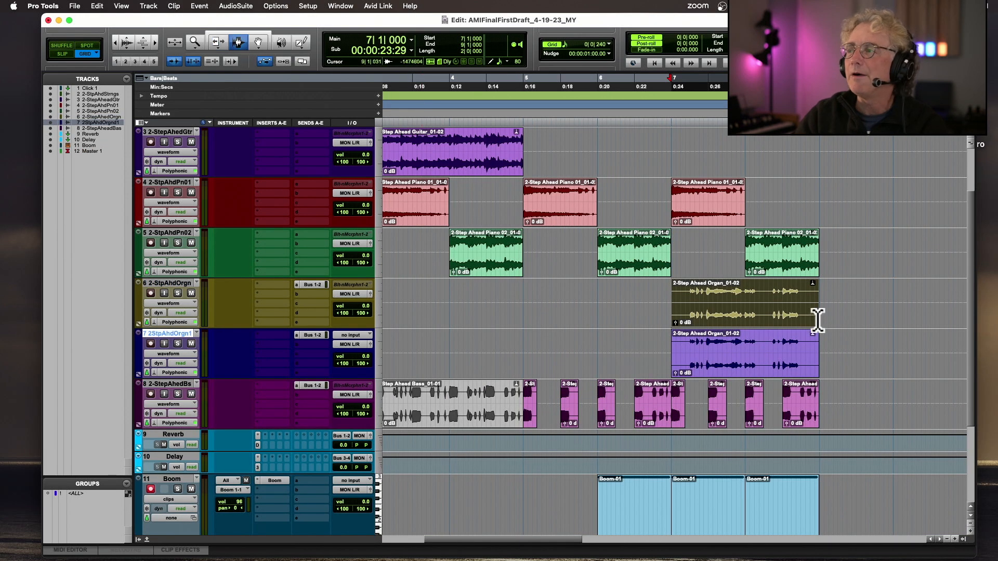
left_click_drag(763, 350, 665, 350)
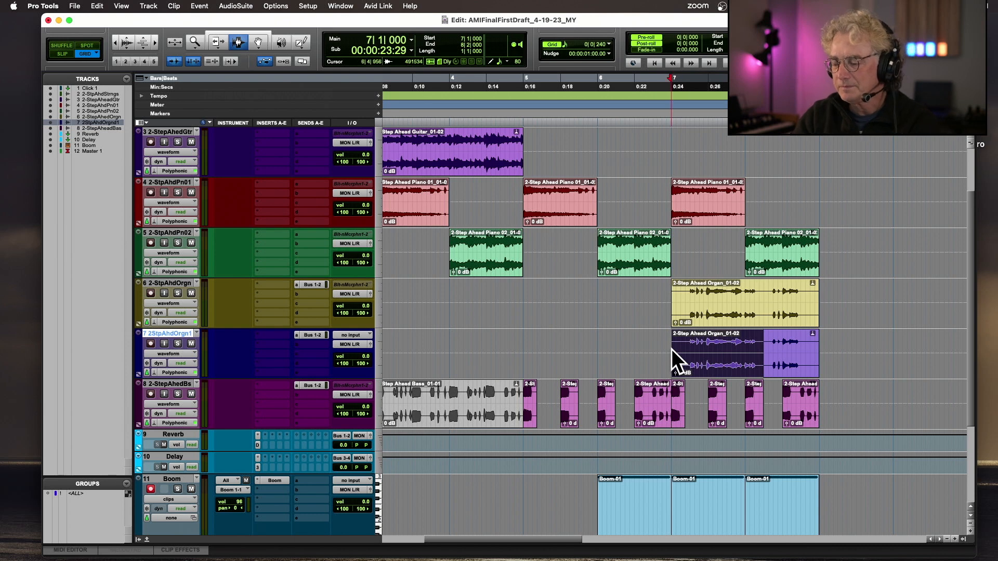
key("Delete")
double_click(767, 350)
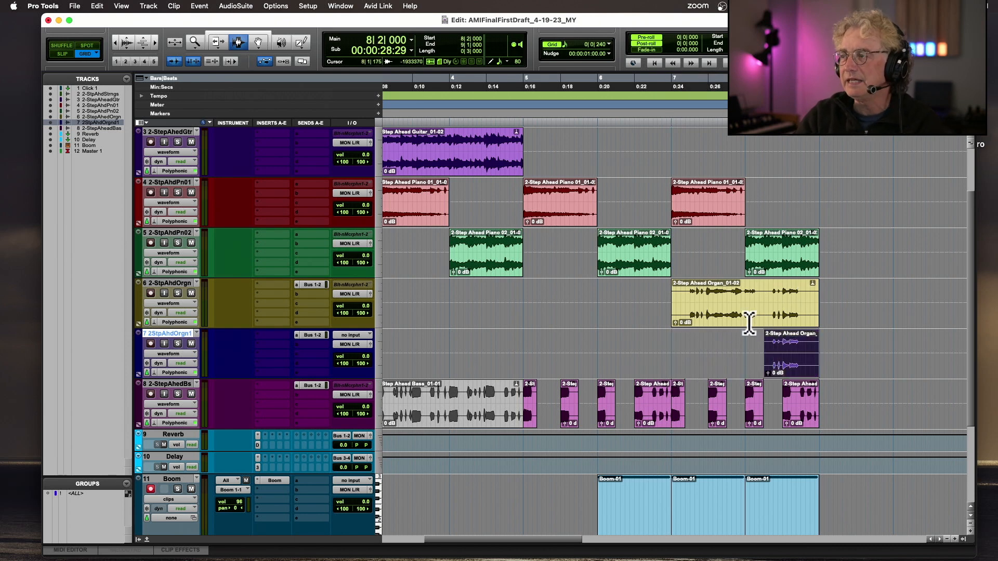
key("super+z")
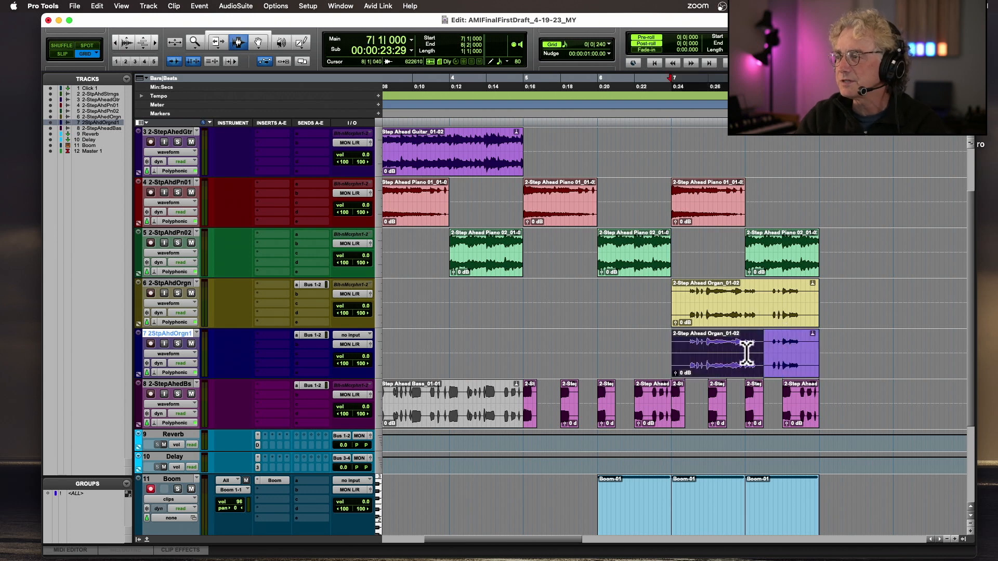
Step: Delete the parts of the duplicated organ clip after 8|2|240 and before about 7|4|720, keeping only the phrase at the start of bar 8
left_click(769, 350)
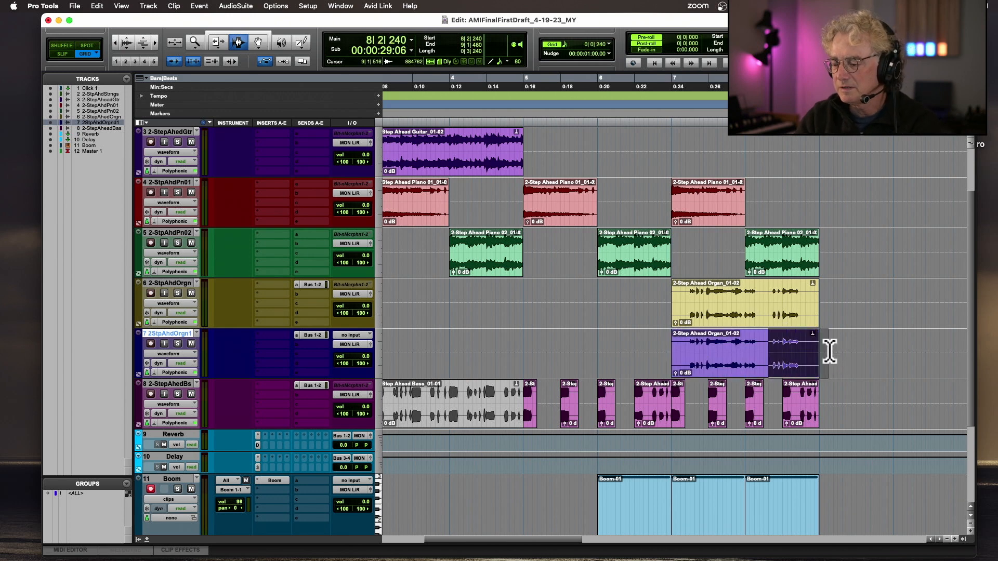
key("s")
left_click_drag(742, 357, 664, 359)
key("Delete")
key("super+bracketleft")
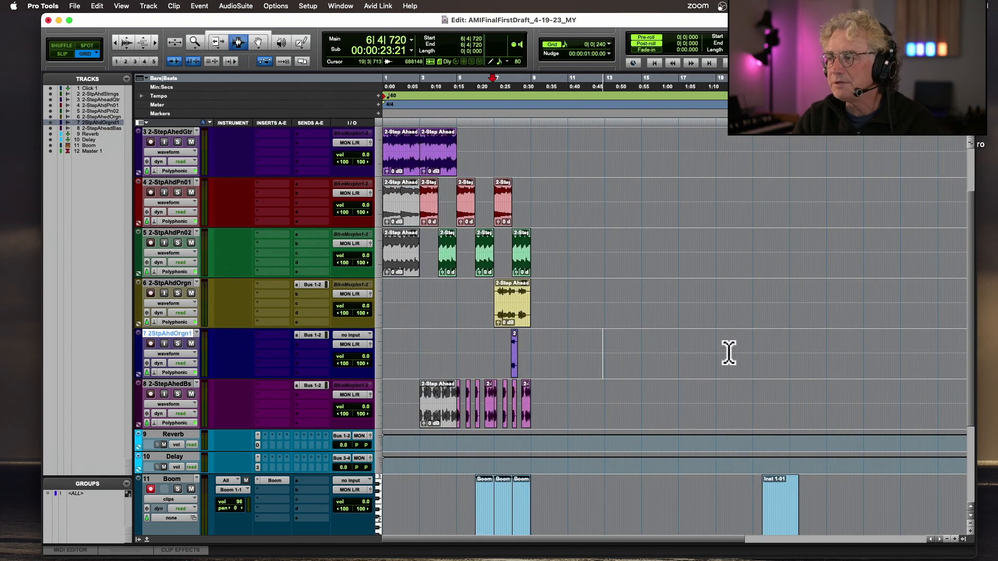
Step: In Slip mode, trim the start of the duplicated organ phrase to 7|4|946, just before bar 8
key("t")
key("t")
key("t")
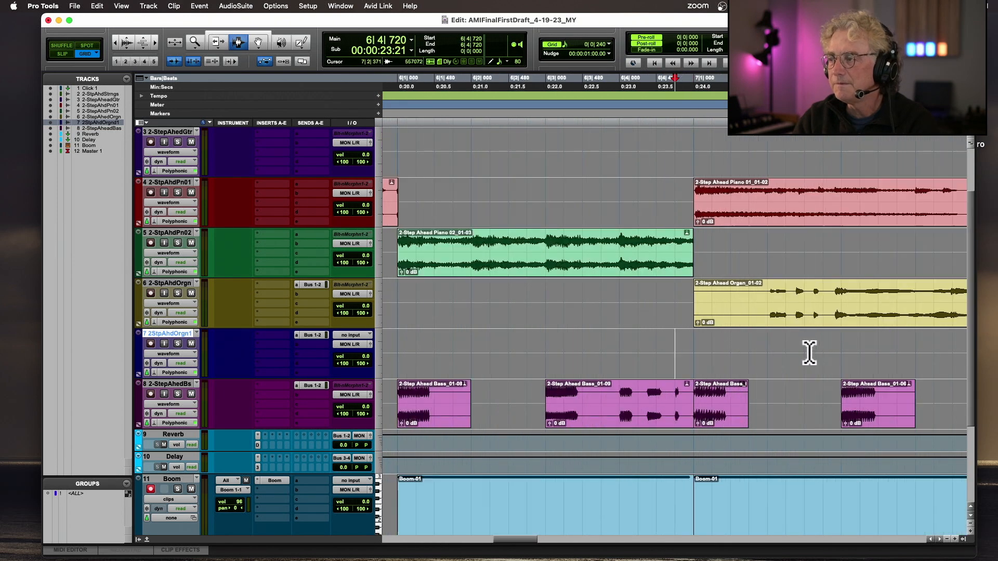
scroll(831, 351, "right", 8)
left_click(639, 359)
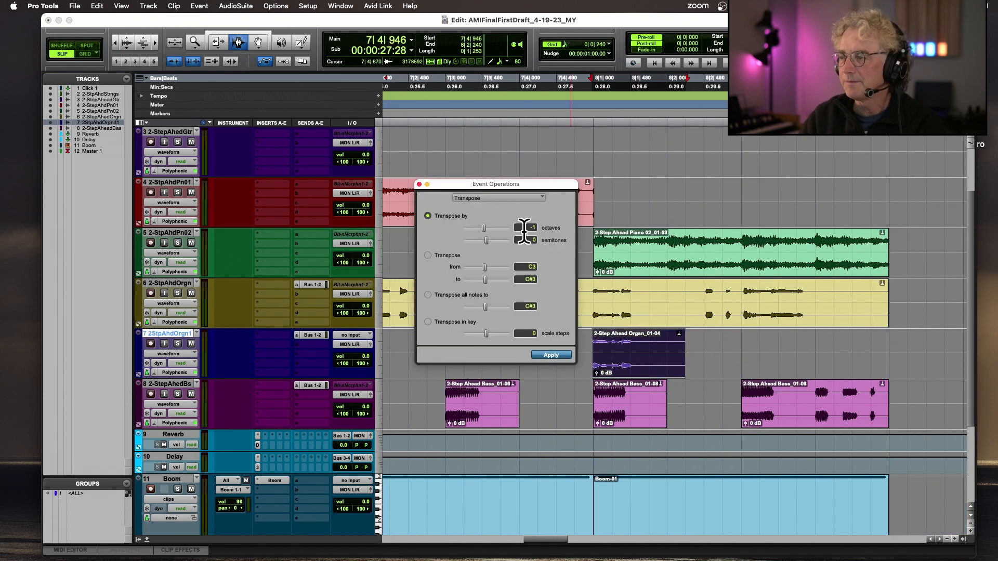
Step: Play the organ phrase from just before bar 8 twice and close the Event Operations window
key("space")
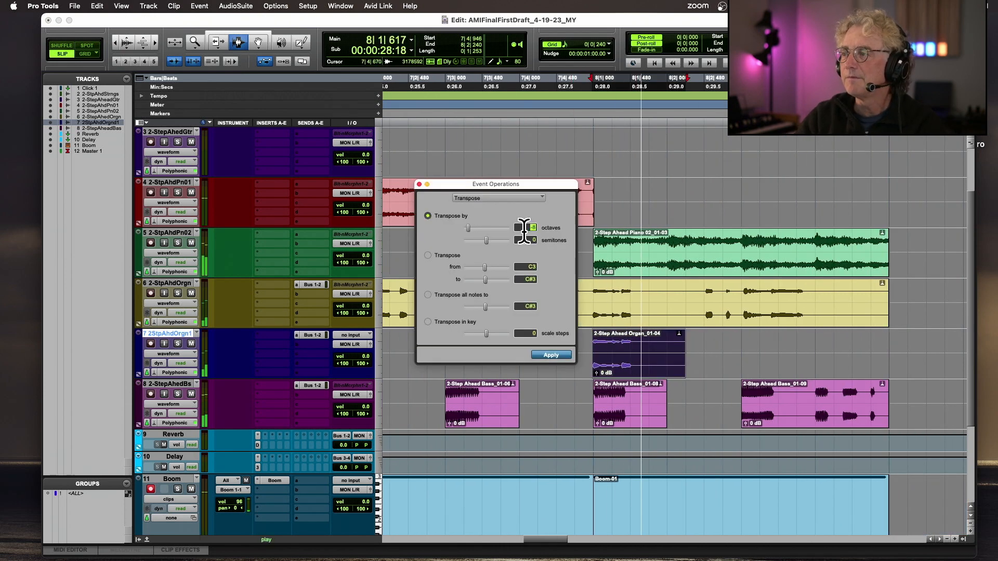
key("space")
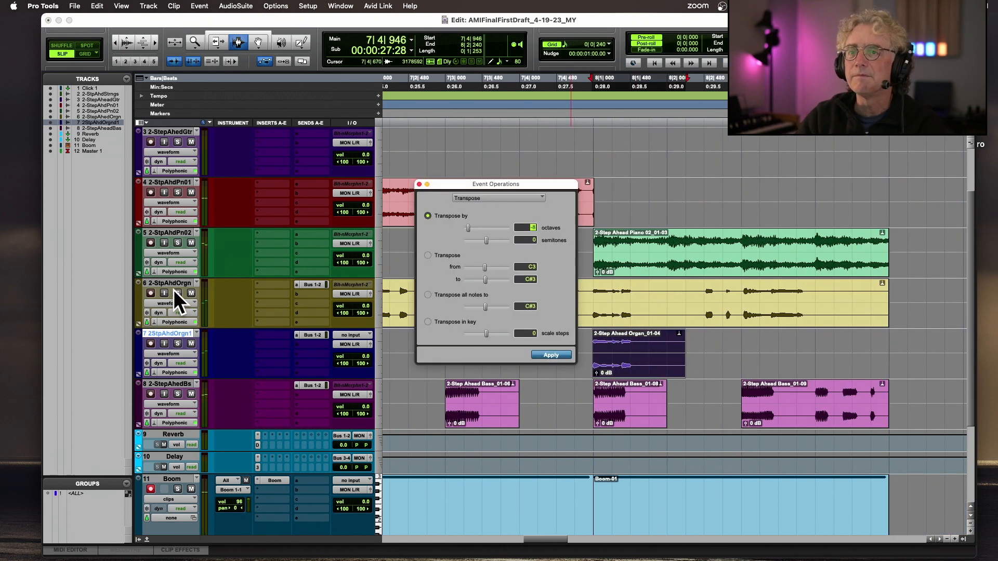
left_click(189, 291)
key("space")
key("space")
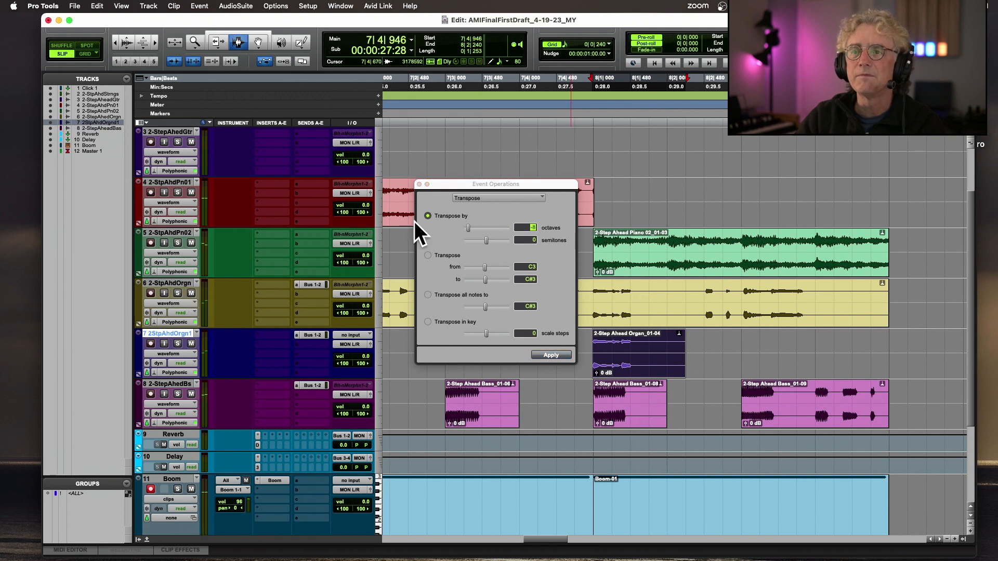
left_click(419, 185)
Step: Play from 7|2|816 into bar 8, first with the full mix and again with the original organ track soloed
left_click(434, 163)
key("space")
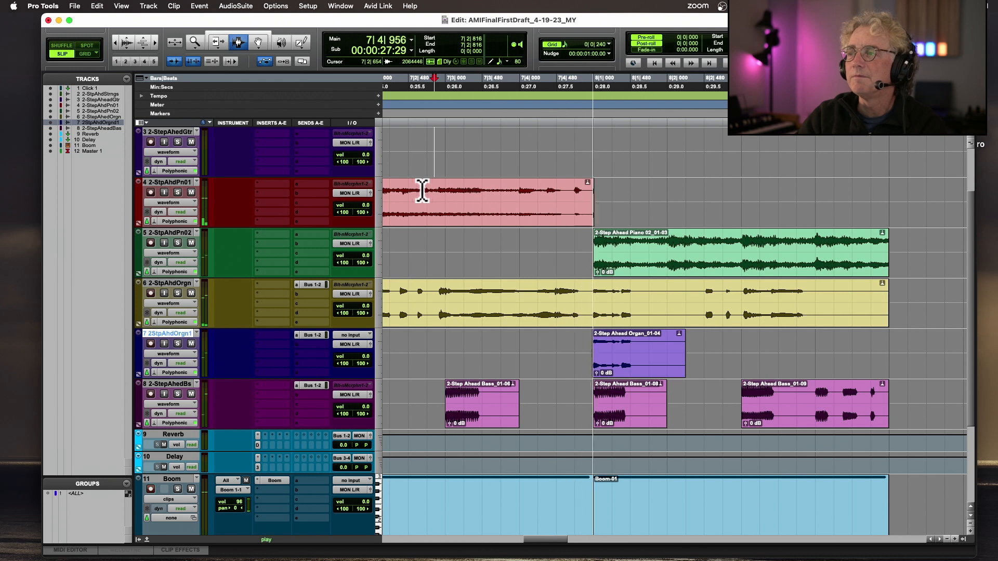
key("space")
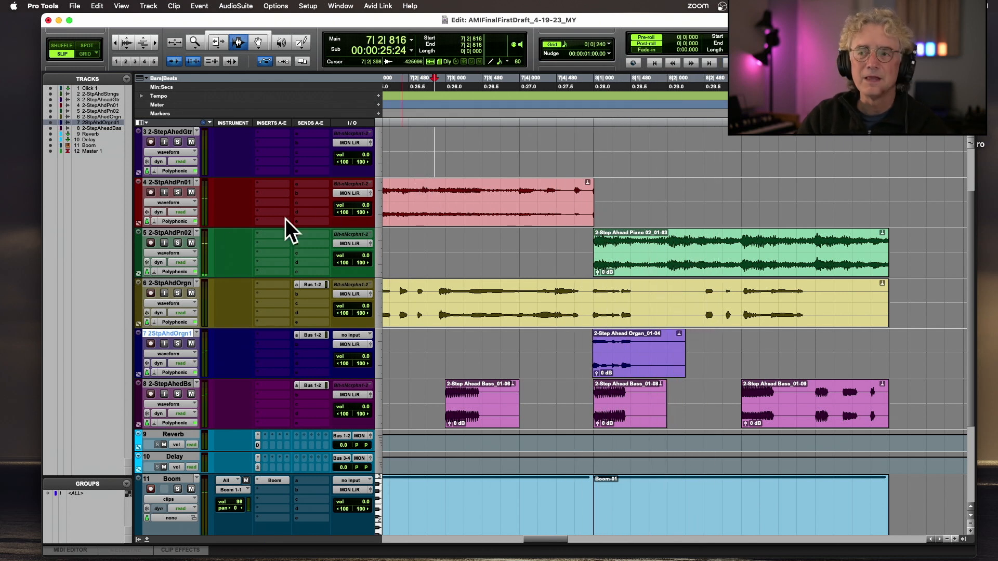
left_click(177, 293)
key("space")
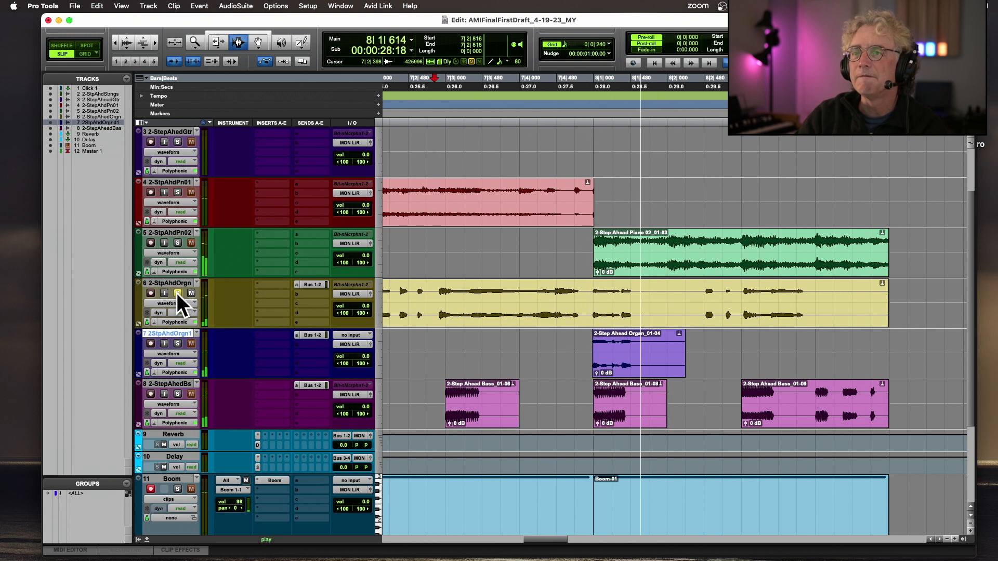
key("space")
Step: Solo the duplicate organ track instead and play the transition into bar 8, then compare with both organ tracks soloed
left_click(177, 294)
left_click(178, 344)
key("space")
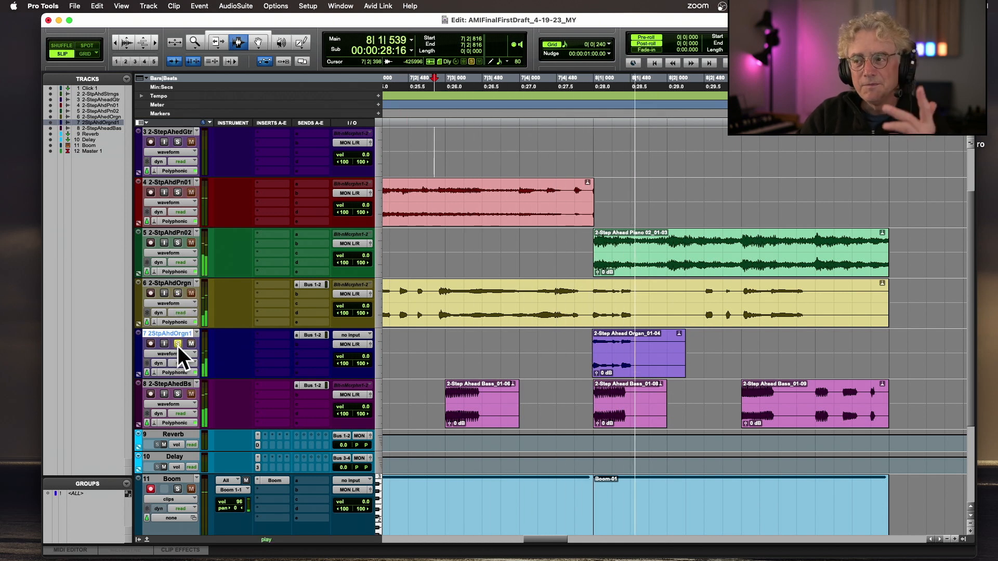
key("space")
key("space")
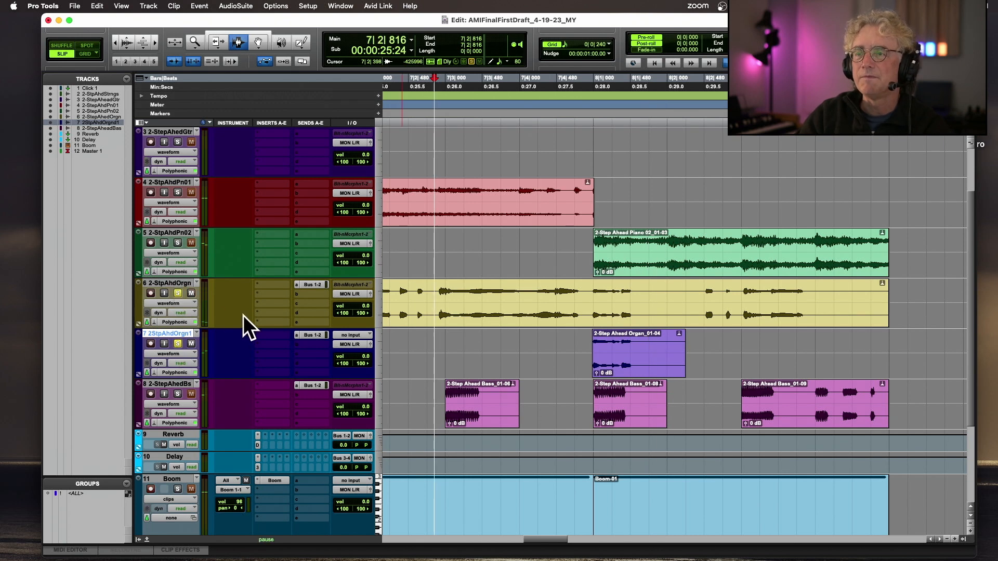
key("space")
Step: Add a Bus 3-4 send on the duplicate organ track, clear the solos, and raise the send level to -4.3 dB while auditioning from 7|3|490
left_click(302, 346)
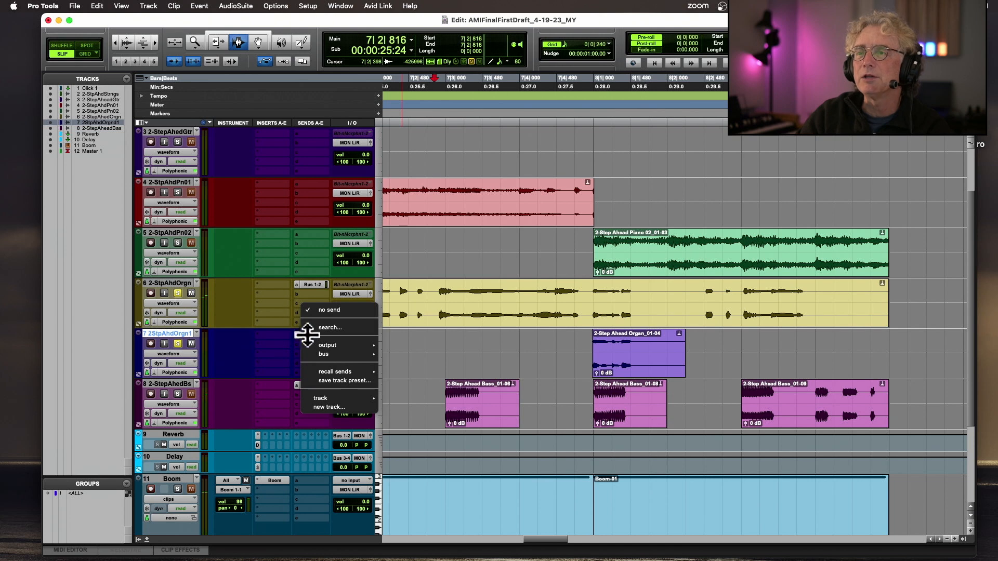
mouse_move(326, 354)
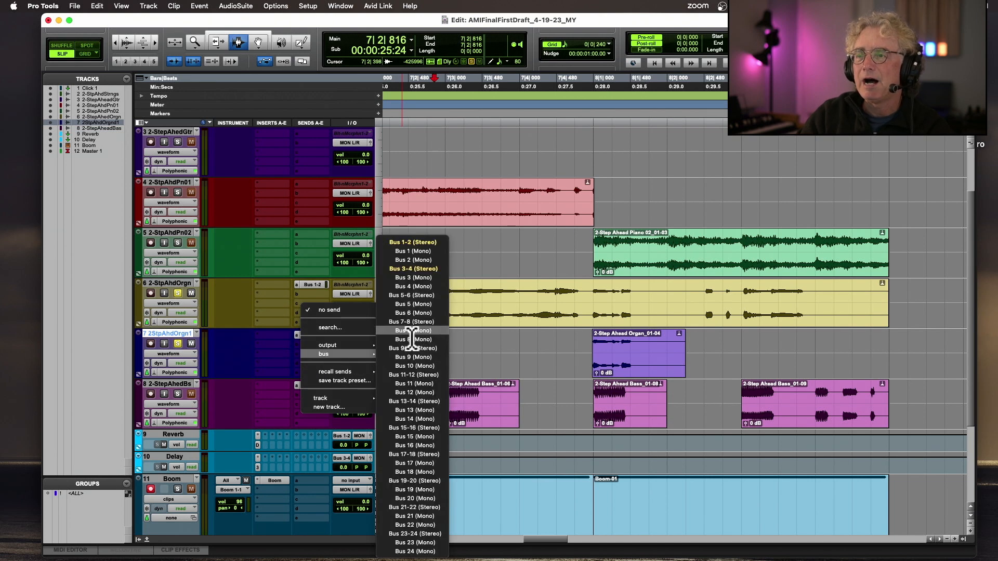
left_click(416, 269)
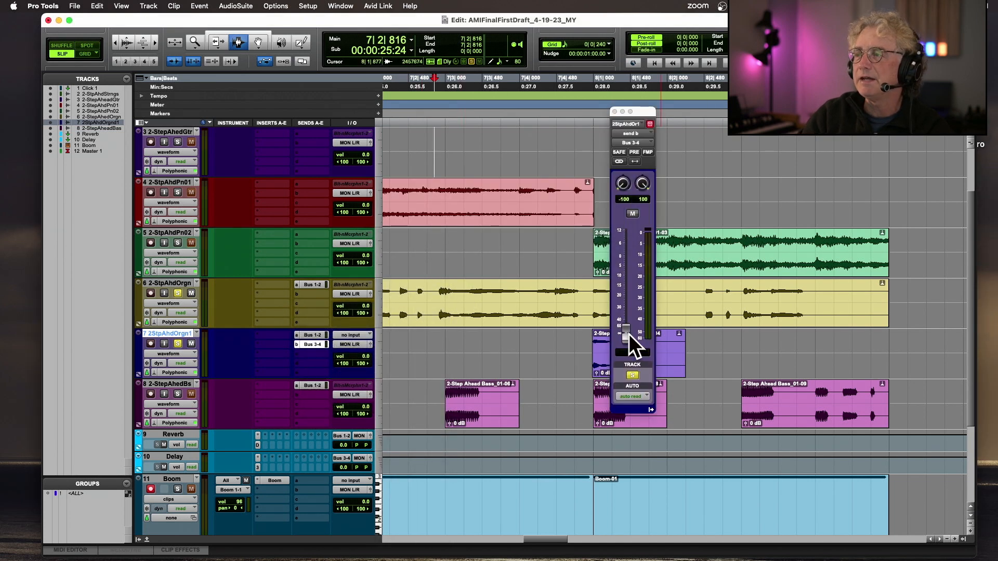
left_click(177, 293, "alt")
left_click(484, 242)
key("space")
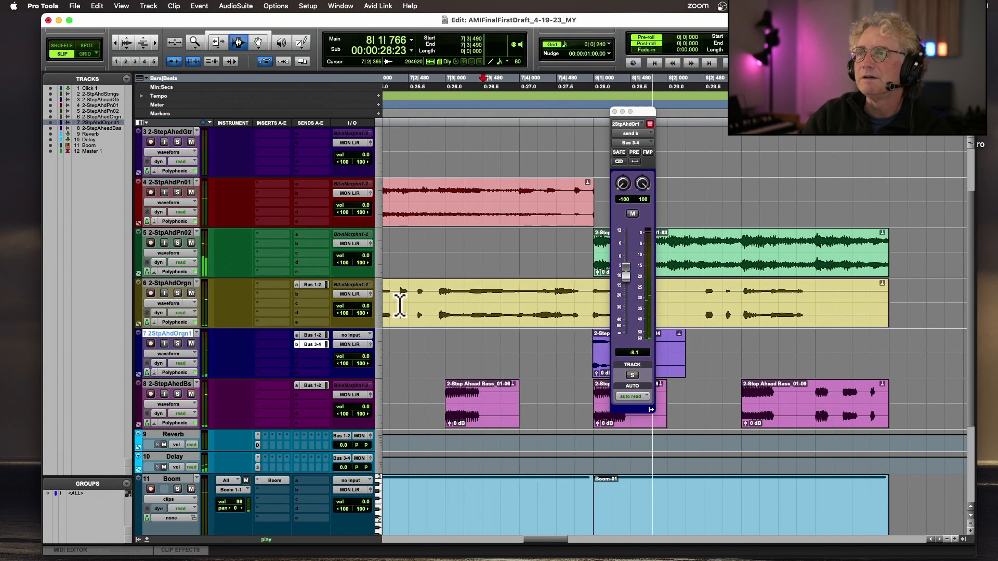
key("space")
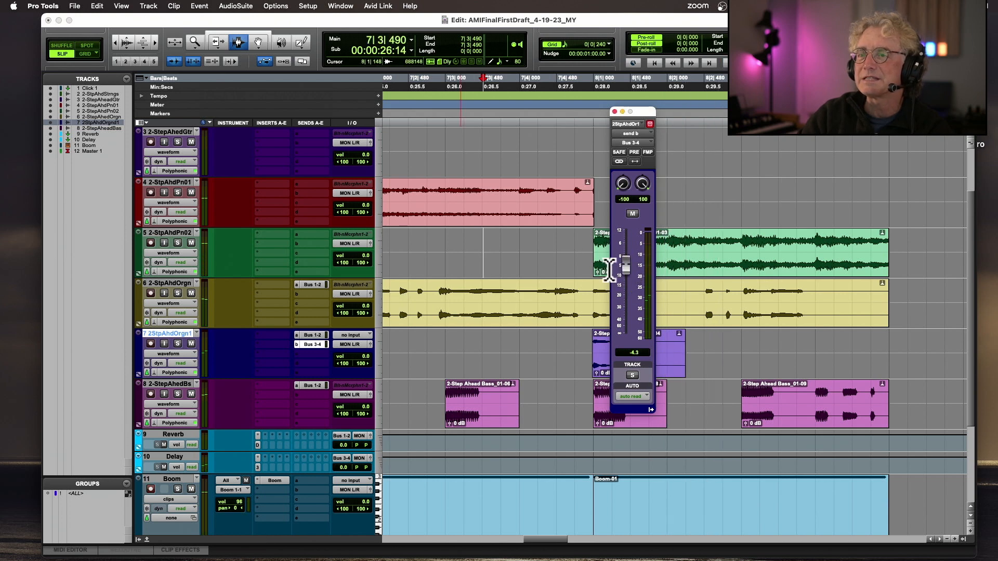
Step: Solo the duplicate organ track and play from bar 7 beat 3 to hear its delay
left_click(179, 343)
key("space")
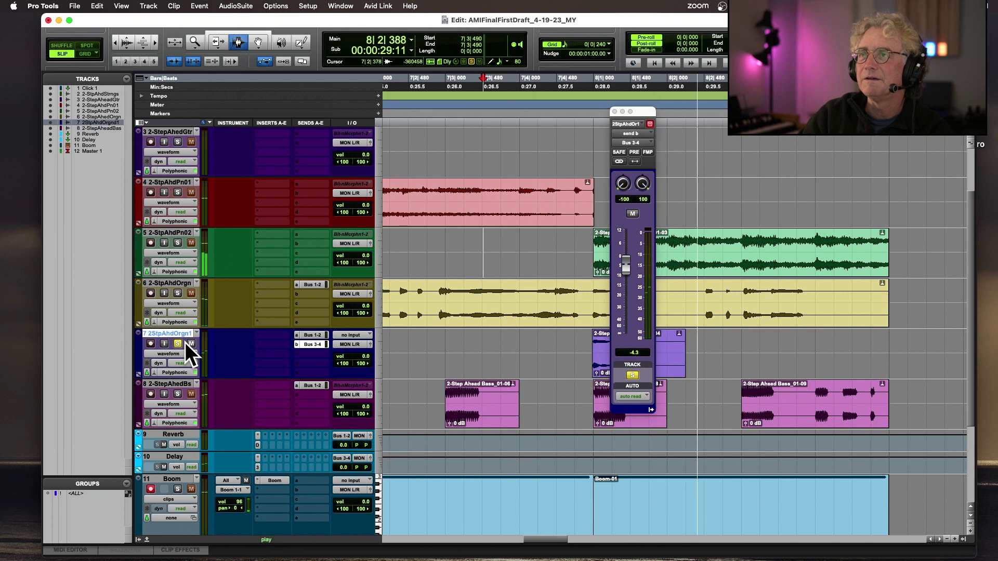
key("space")
Step: In the Delay track's Mod Delay III, set the feedback to 45% and the low-pass filter to 5107 Hz during playback, then close the plug-in
scroll(269, 363, "down", 5)
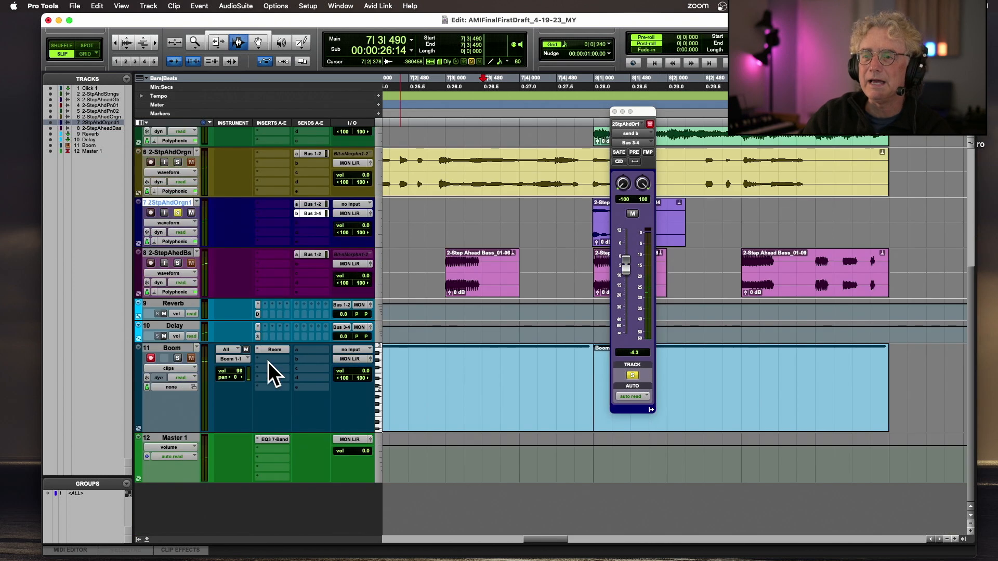
left_click(258, 333)
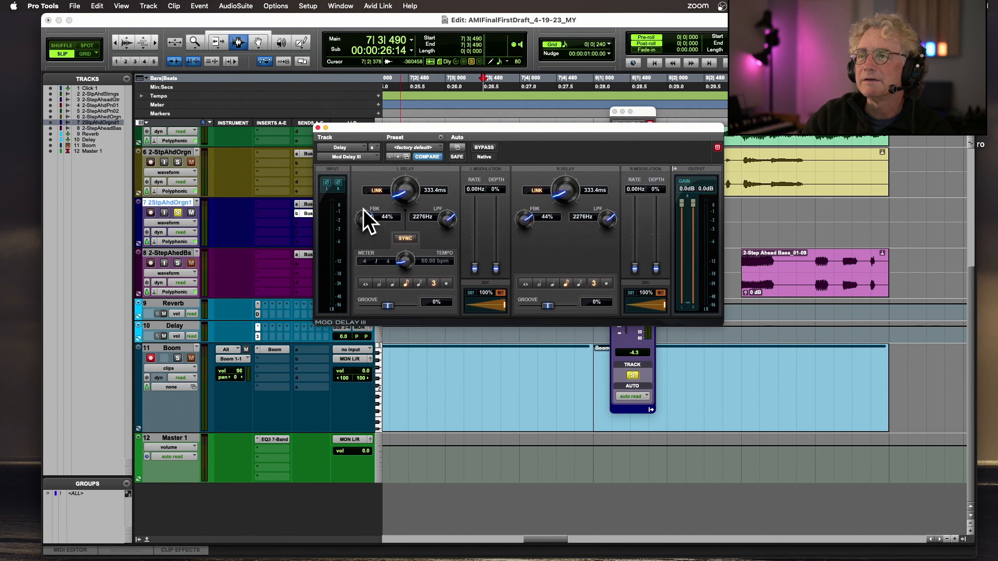
left_click_drag(363, 208, 363, 209)
key("space")
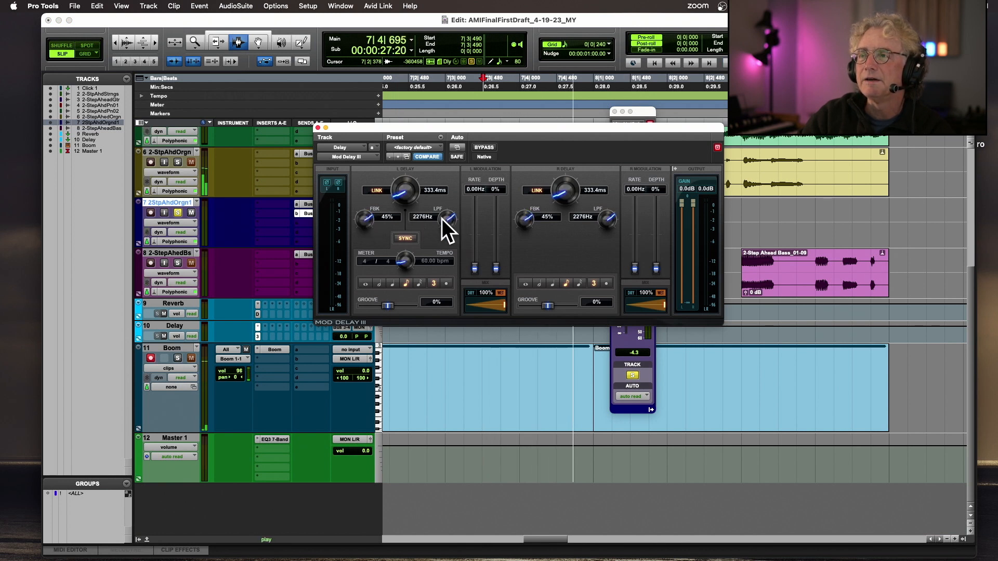
left_click_drag(442, 219, 445, 211)
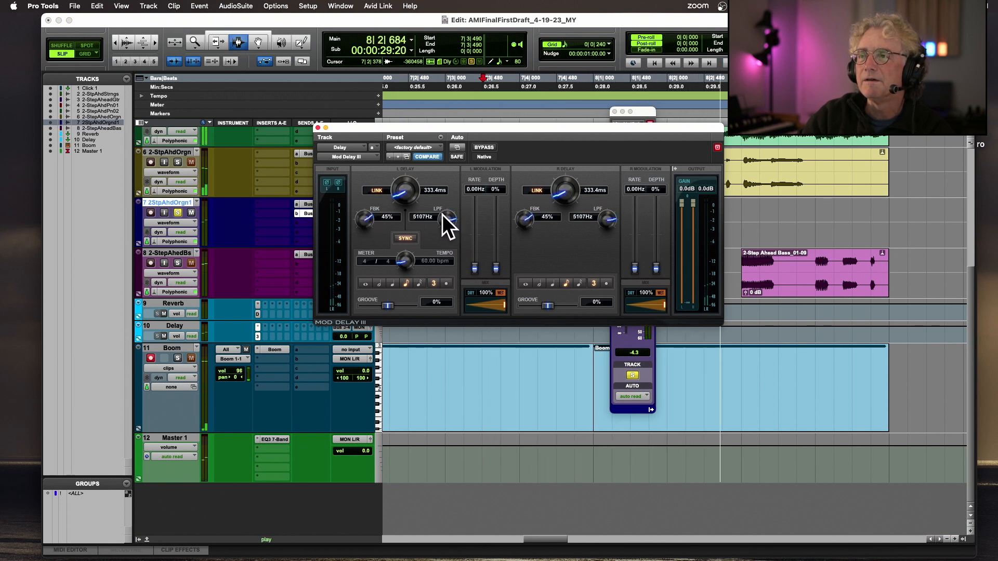
key("space")
left_click(318, 128)
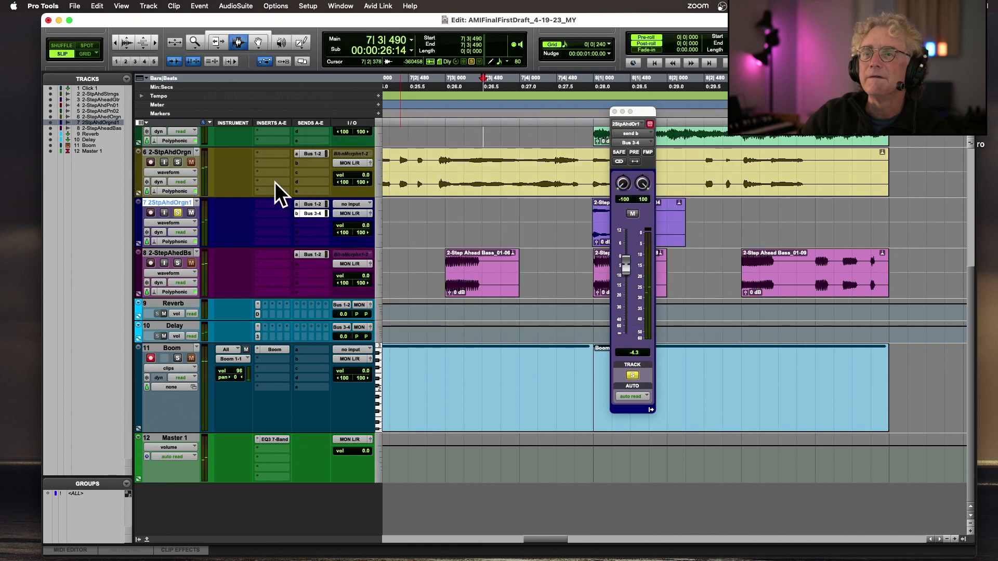
Step: Unsolo the duplicate organ track, play the full mix from 7|2|850, and close the send window
left_click(176, 211)
left_click(437, 208)
key("space")
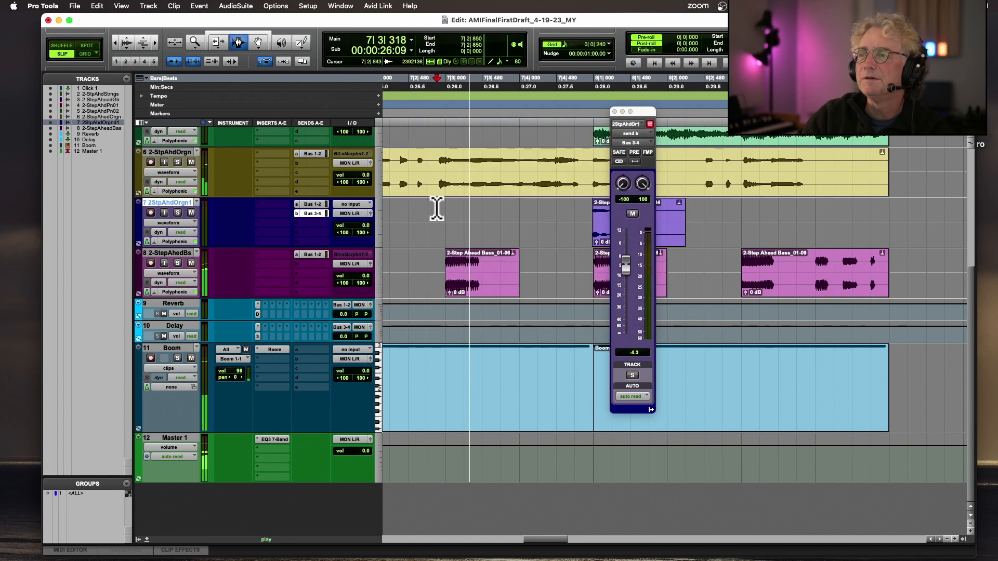
left_click(615, 111)
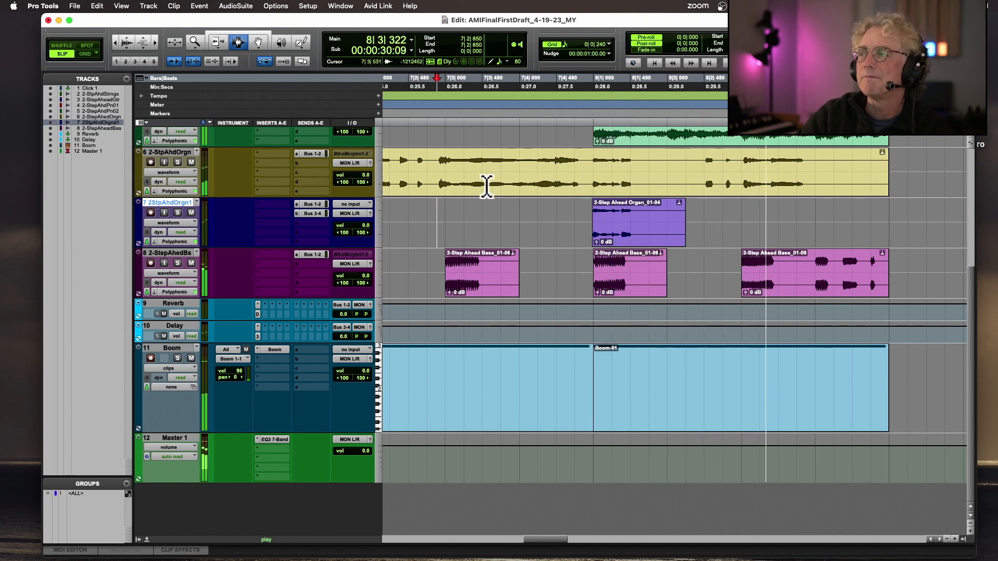
Step: Stop playback, split the organ clip on track 6 at 8|2|362, and delete the part after the split
key("space")
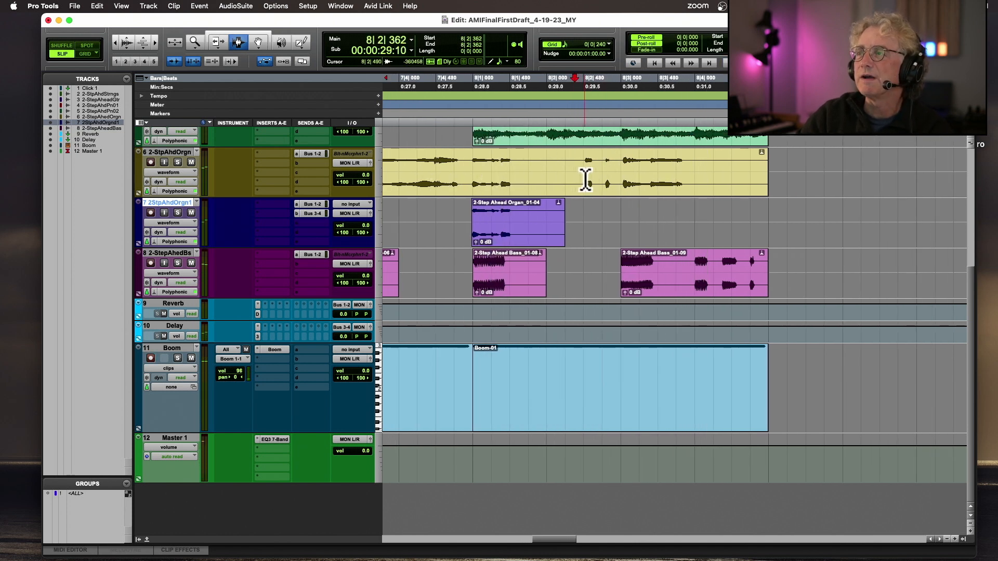
key("super+e")
double_click(645, 179)
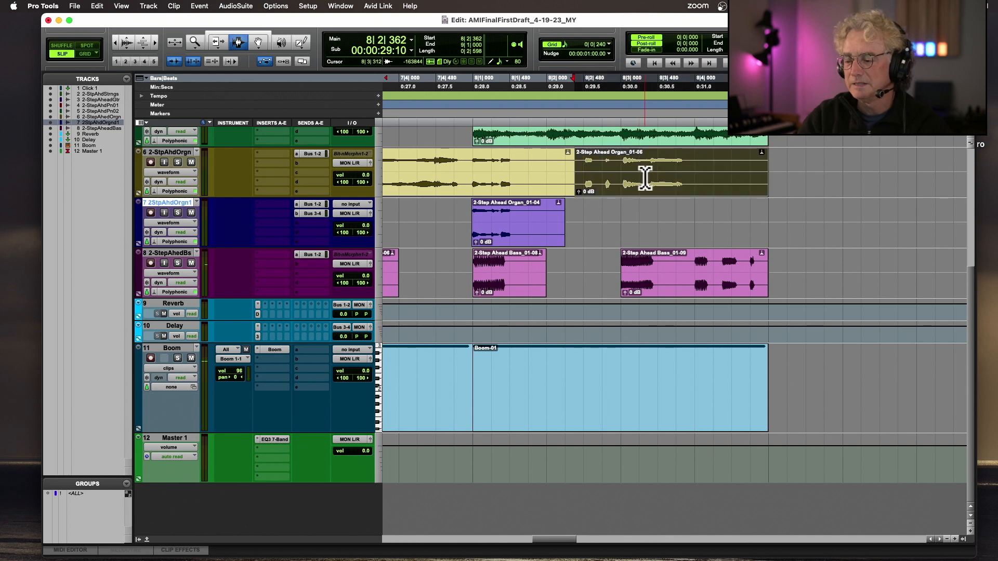
key("Delete")
key("super+bracketleft")
key("super+bracketleft")
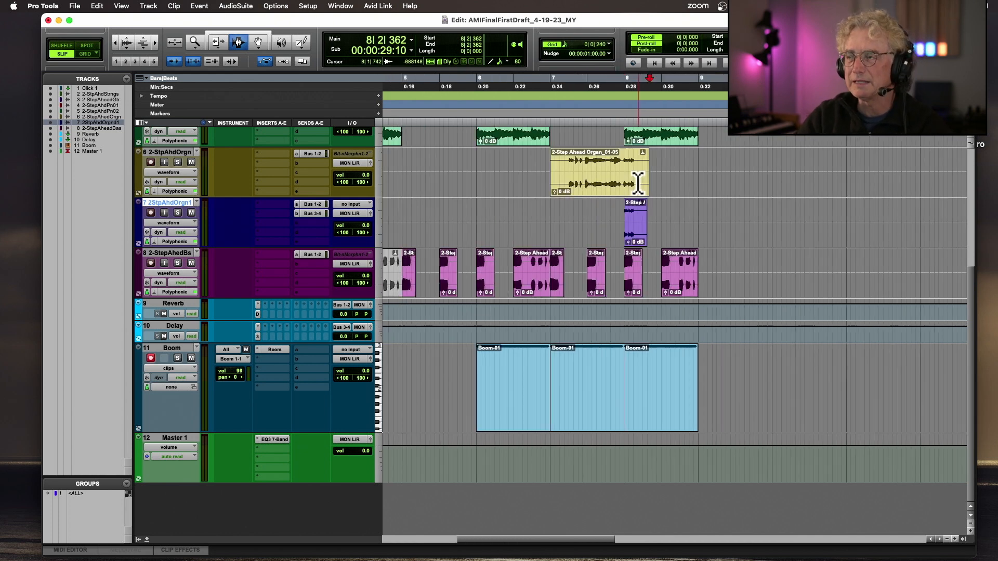
Step: In Grid mode with the Grabber, place the edit cursor at 9|1|000, then open the Boom instrument and select pattern 3
left_click(701, 358)
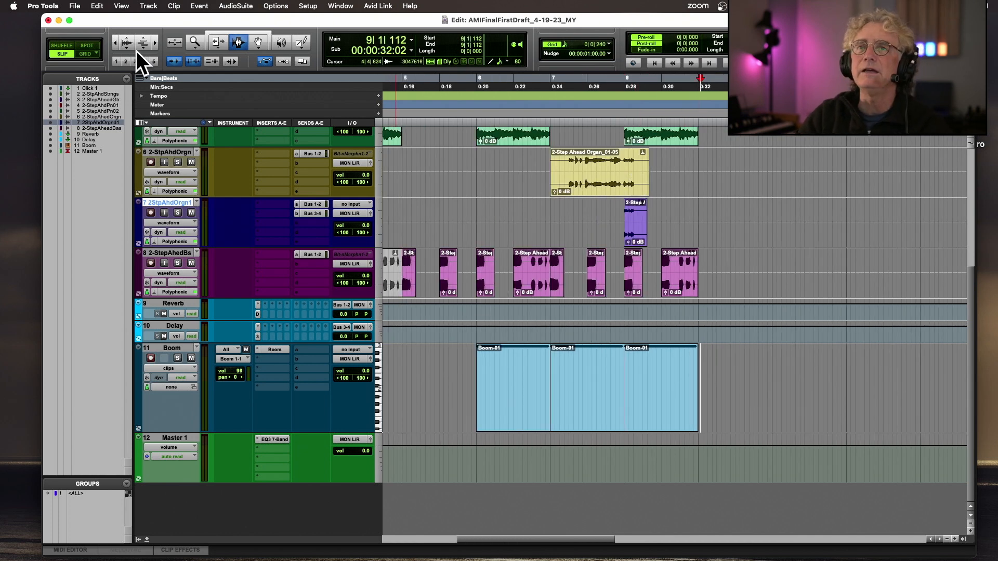
left_click(258, 42)
left_click(676, 370)
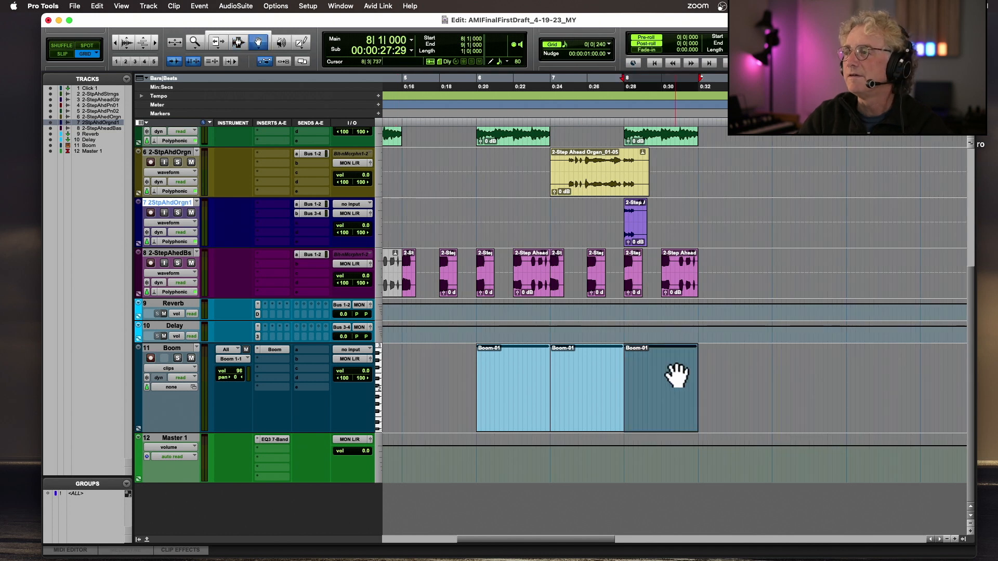
left_click(700, 104)
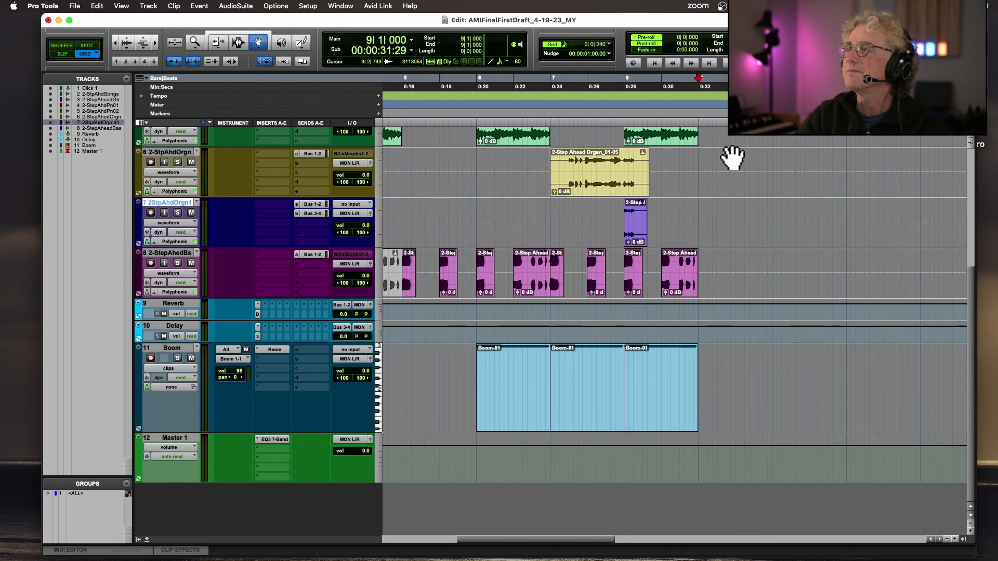
left_click(275, 350)
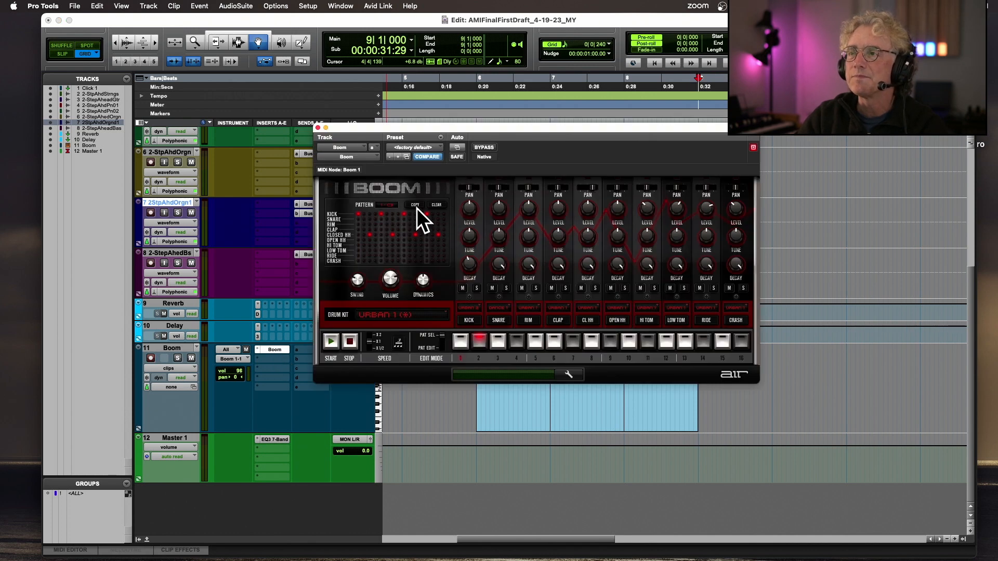
left_click(497, 341)
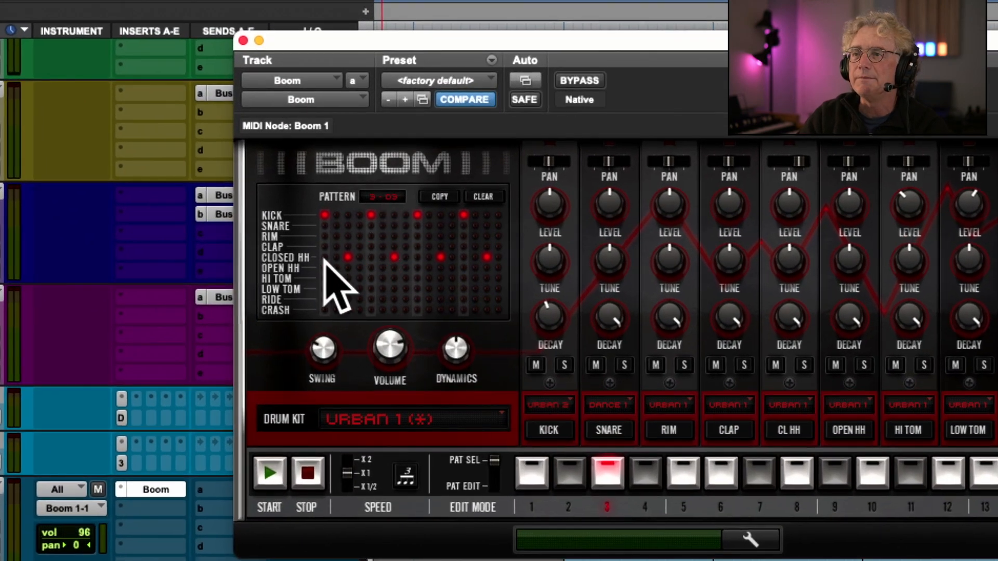
Step: Fill the empty closed hi-hat steps of Boom pattern 3 so that all 16 steps play
left_click(325, 257)
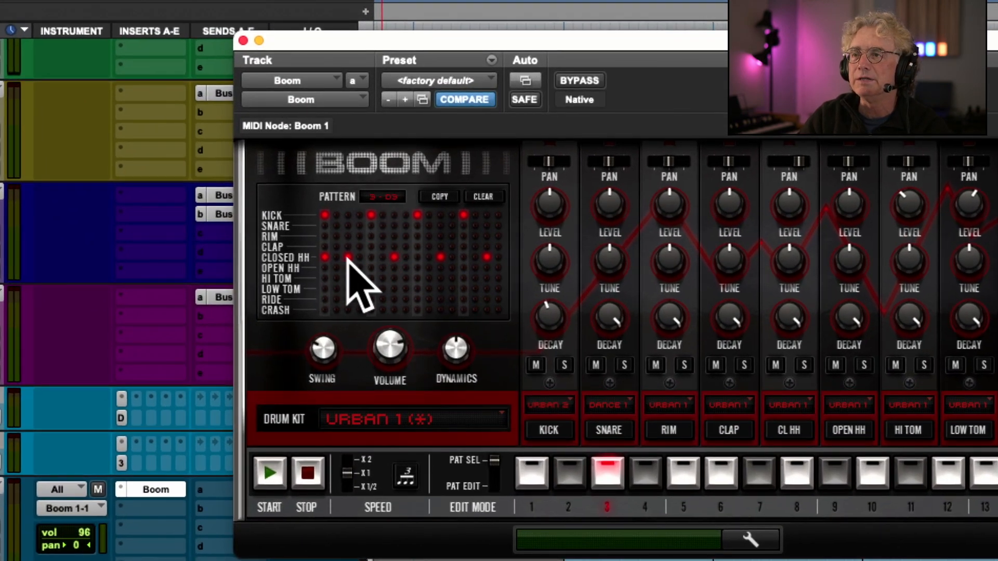
left_click(371, 257)
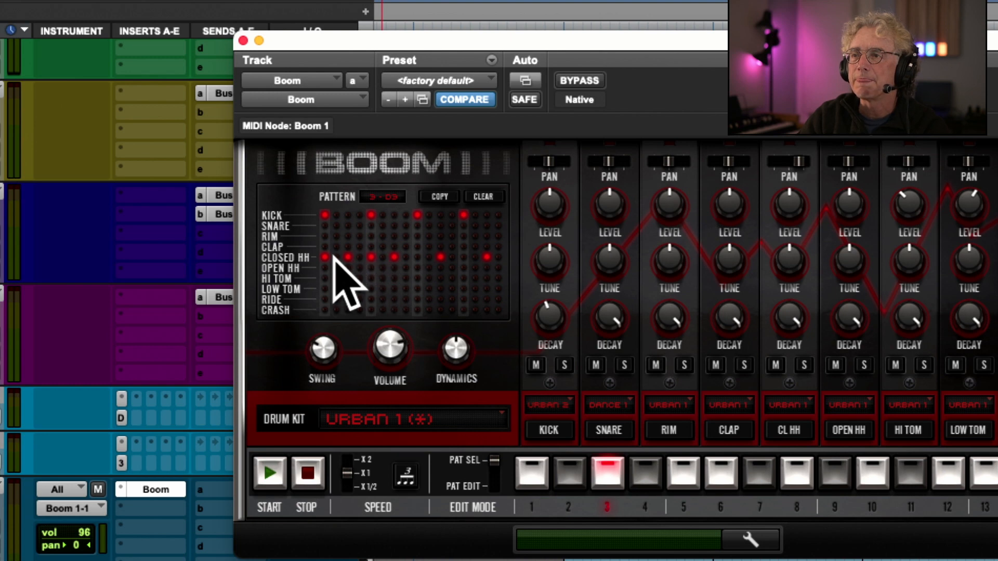
left_click(337, 257)
left_click(359, 257)
left_click(383, 257)
left_click(406, 257)
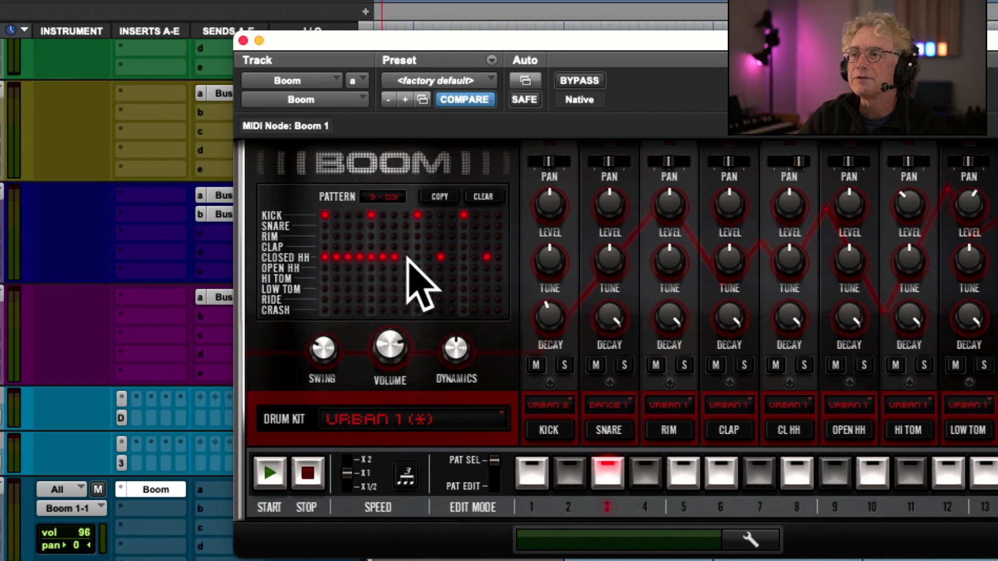
left_click(417, 257)
left_click(429, 257)
left_click(452, 256)
left_click(464, 257)
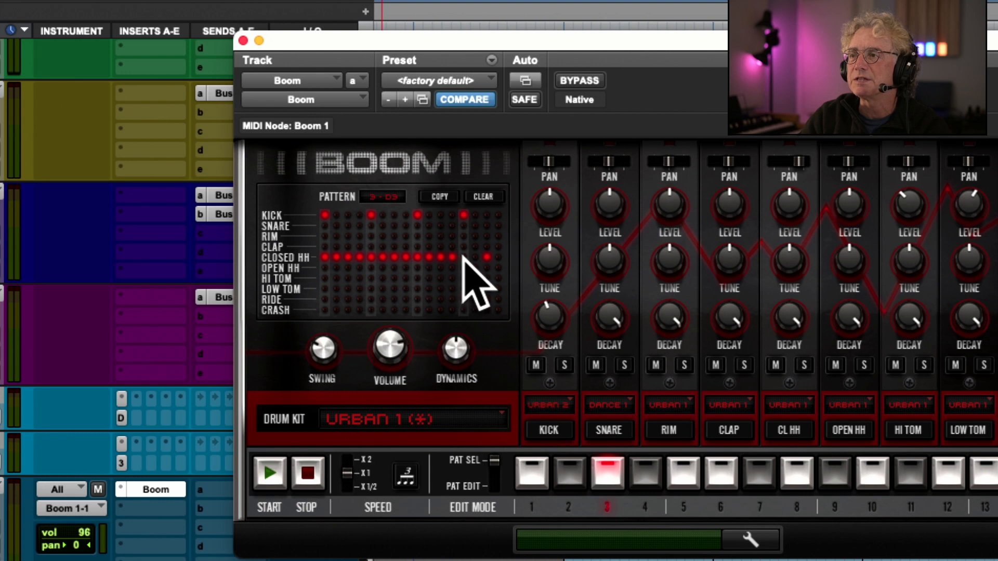
left_click(475, 257)
left_click(498, 257)
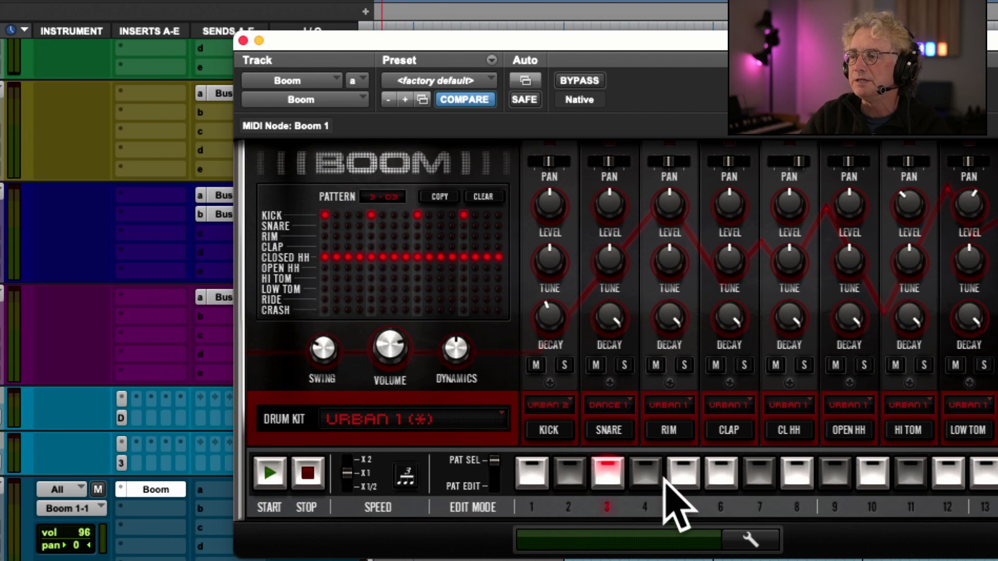
Step: Switch Boom to pattern editing, remove the closed hi-hat hits from the odd-numbered steps of pattern 3, and audition it
left_click(493, 485)
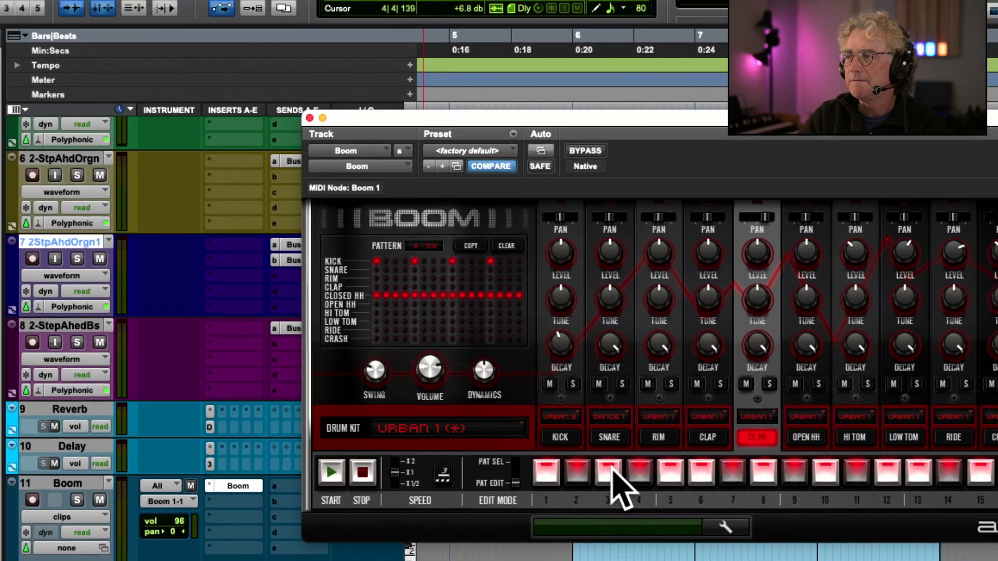
left_click_drag(563, 14, 450, 14)
left_click_drag(500, 102, 366, 48)
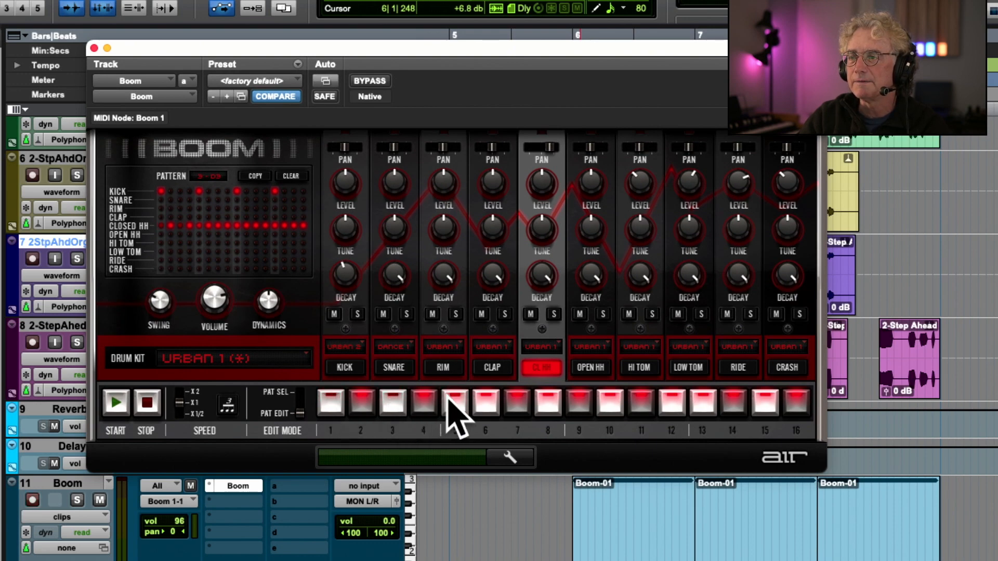
left_click(452, 402)
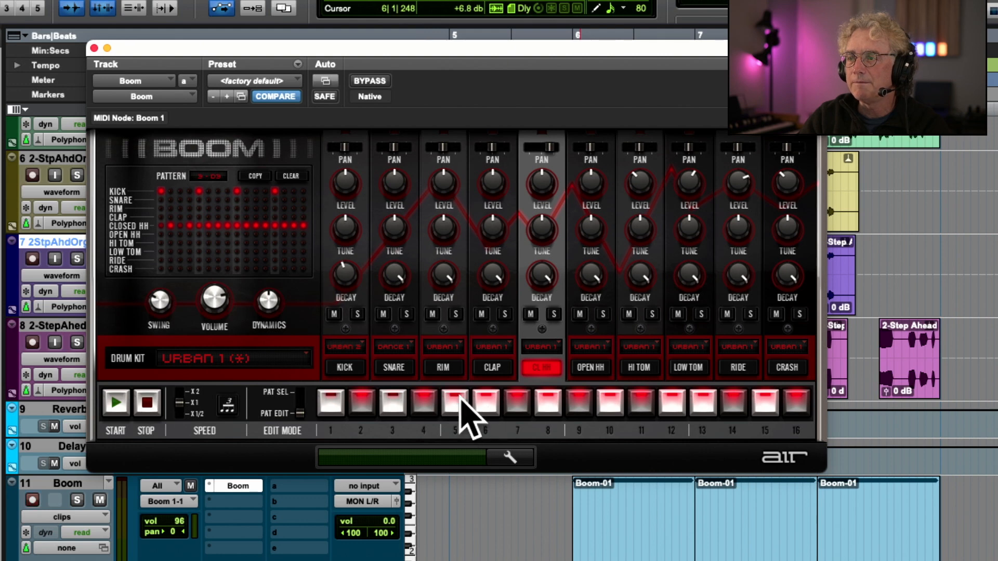
left_click(516, 400)
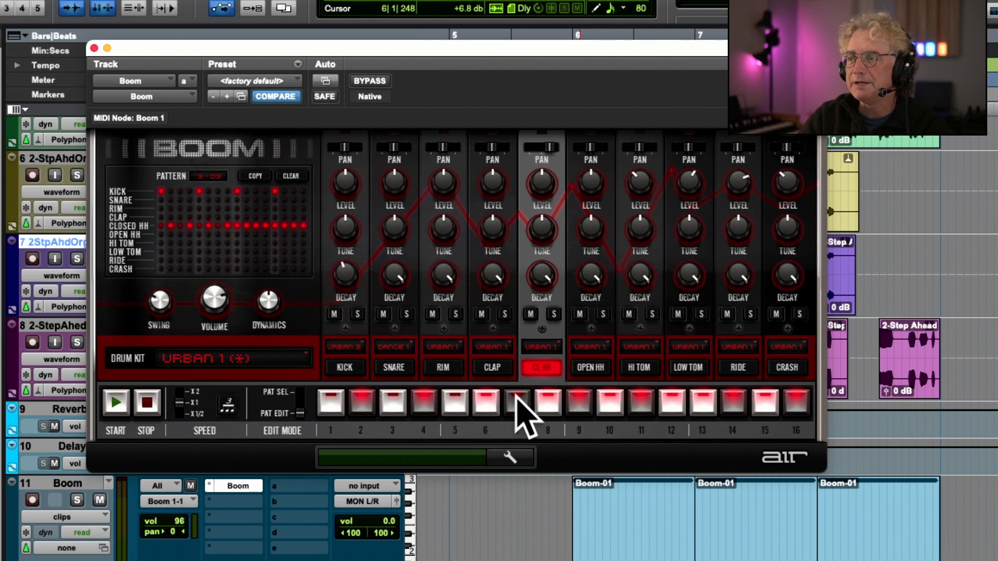
left_click(580, 403)
left_click(644, 403)
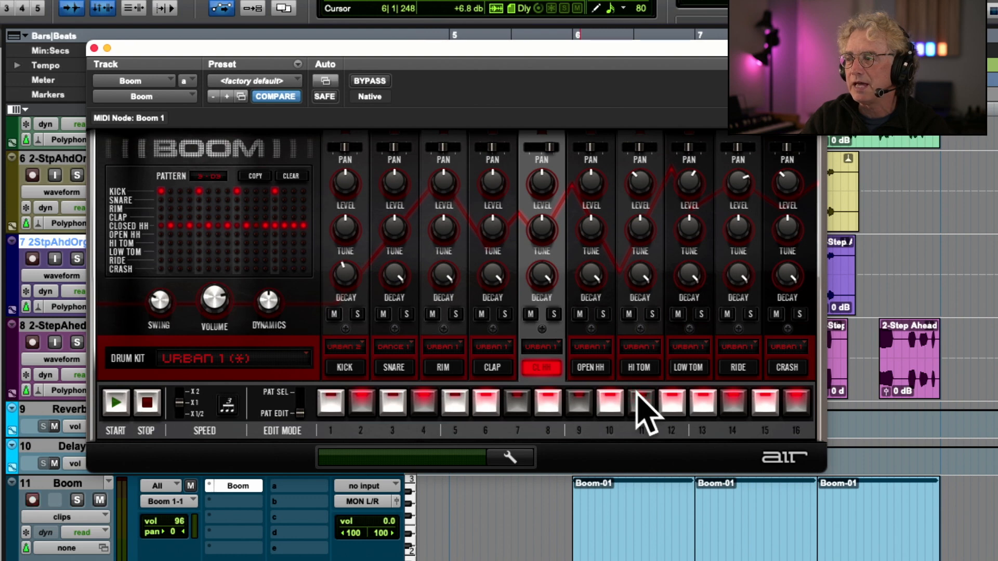
left_click(699, 390)
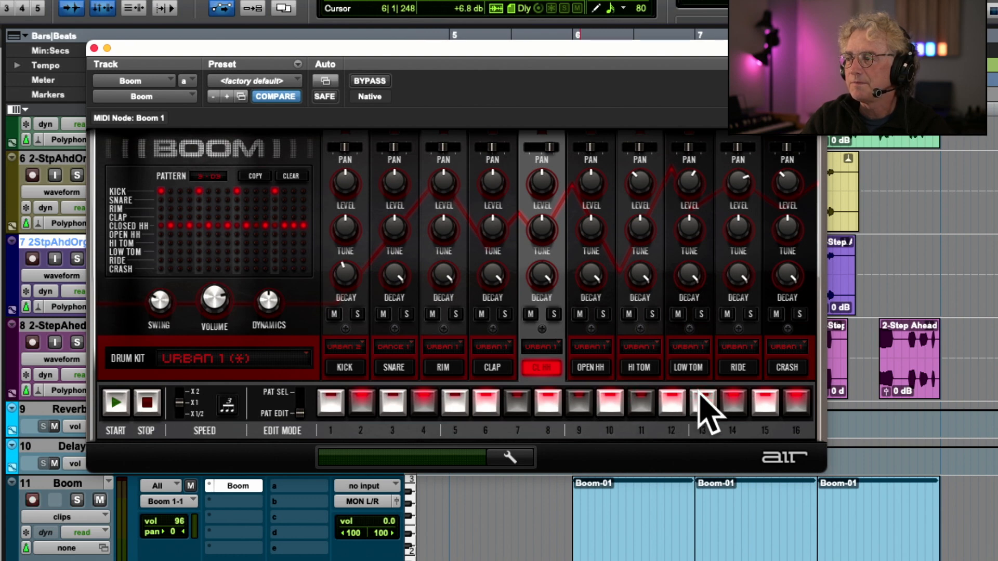
left_click(765, 400)
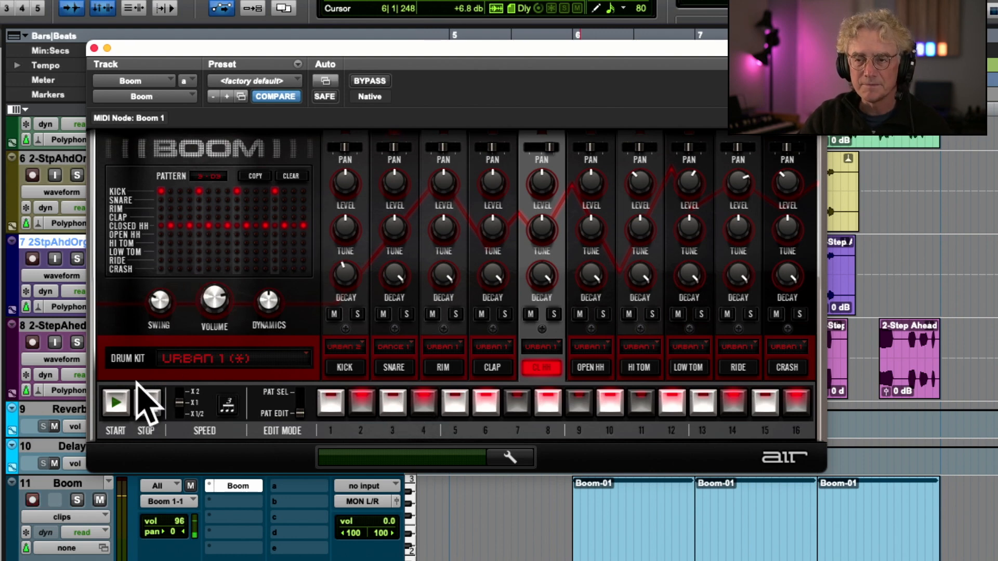
key("space")
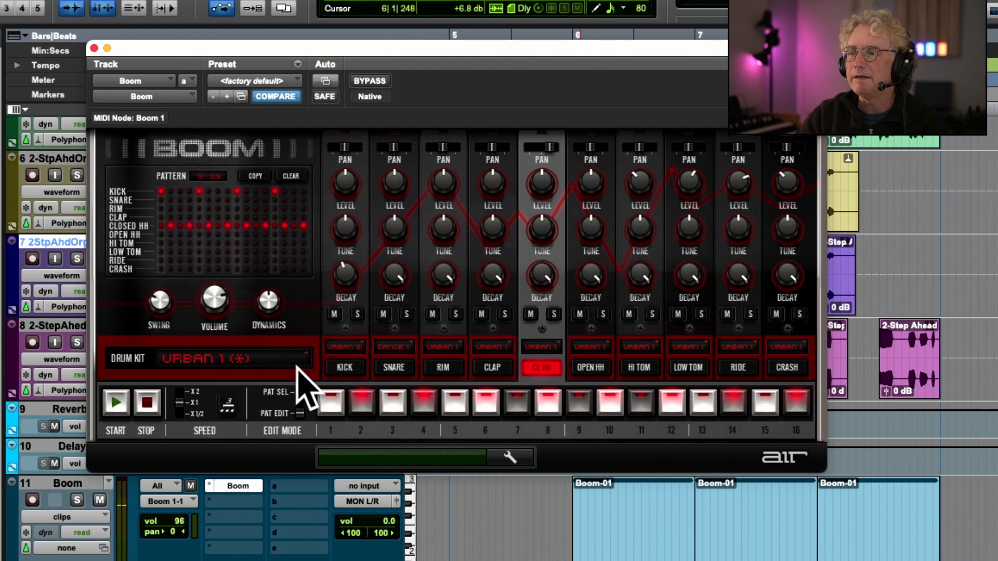
Step: Add snare hits on every even-numbered step of Boom pattern 3 and audition the pattern
left_click(404, 368)
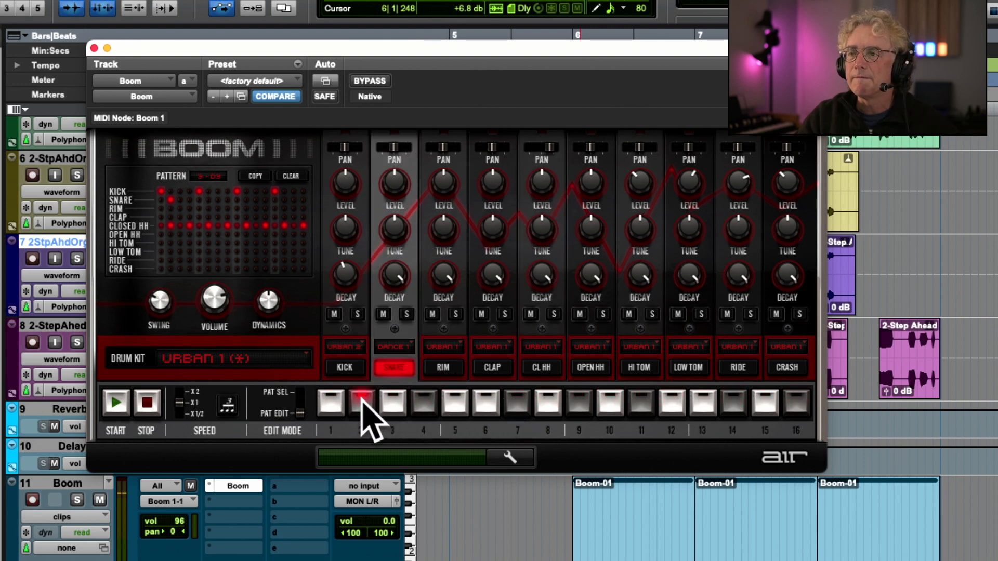
left_click(425, 401)
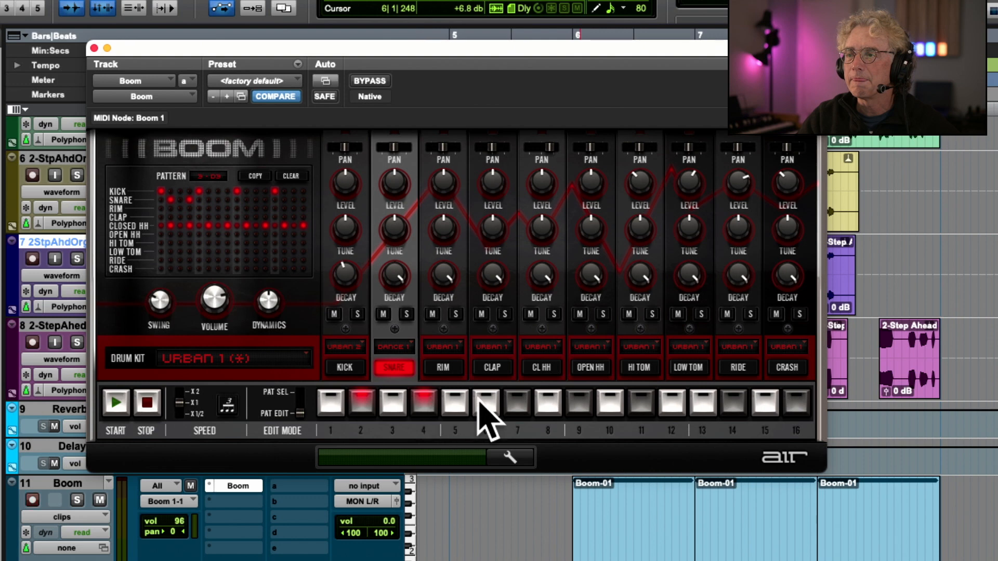
left_click(485, 401)
left_click(548, 403)
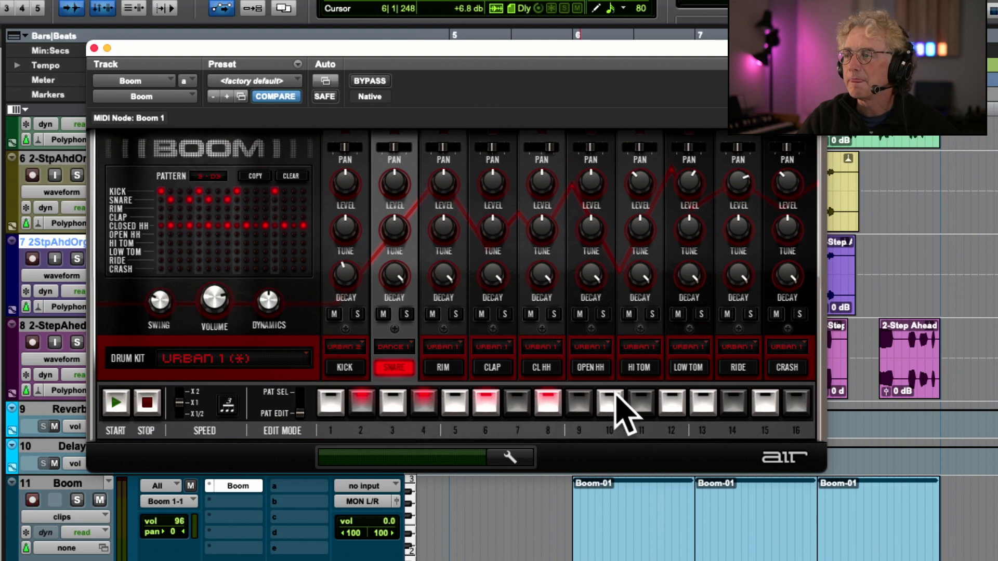
left_click(612, 403)
left_click(670, 403)
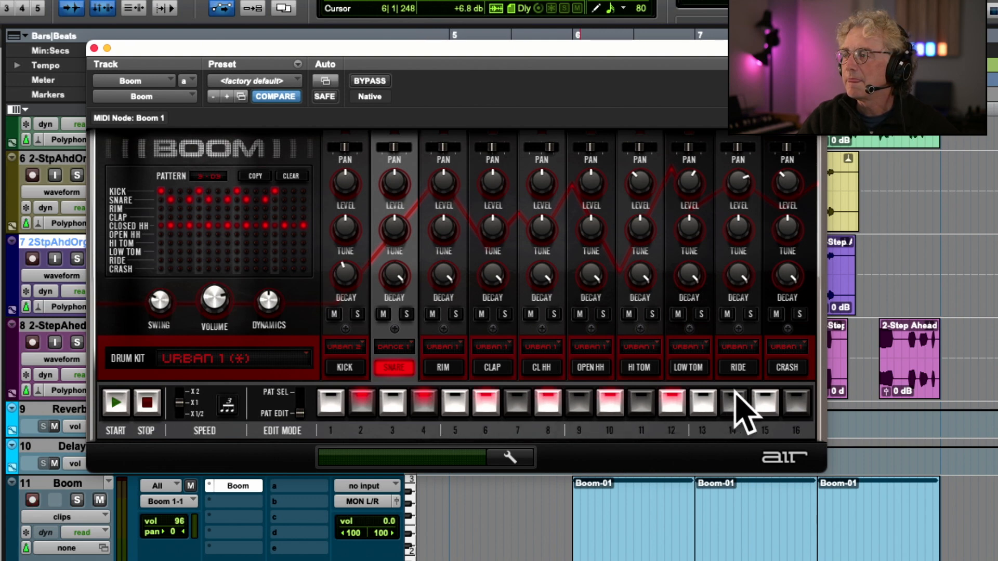
left_click(734, 400)
left_click(785, 400)
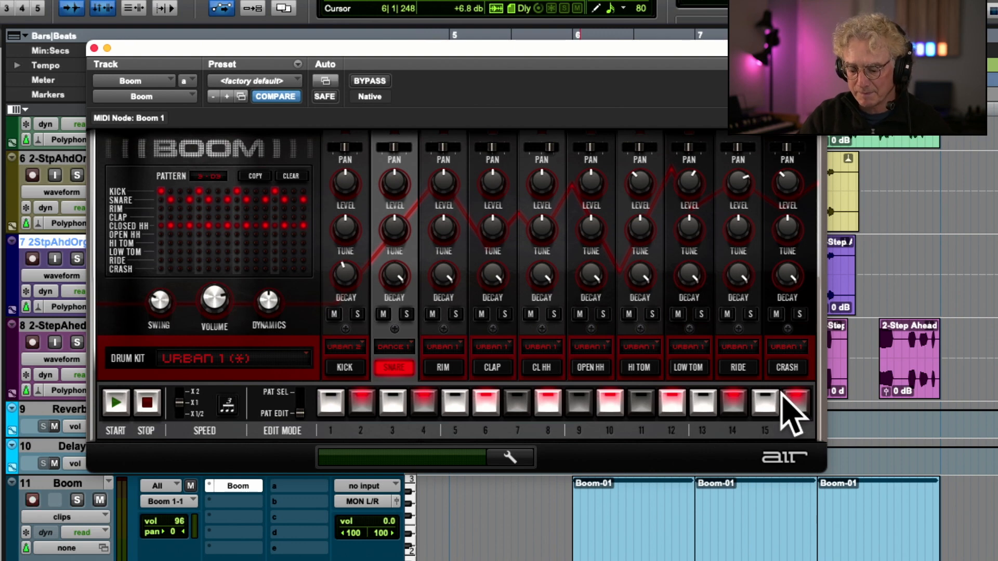
key("space")
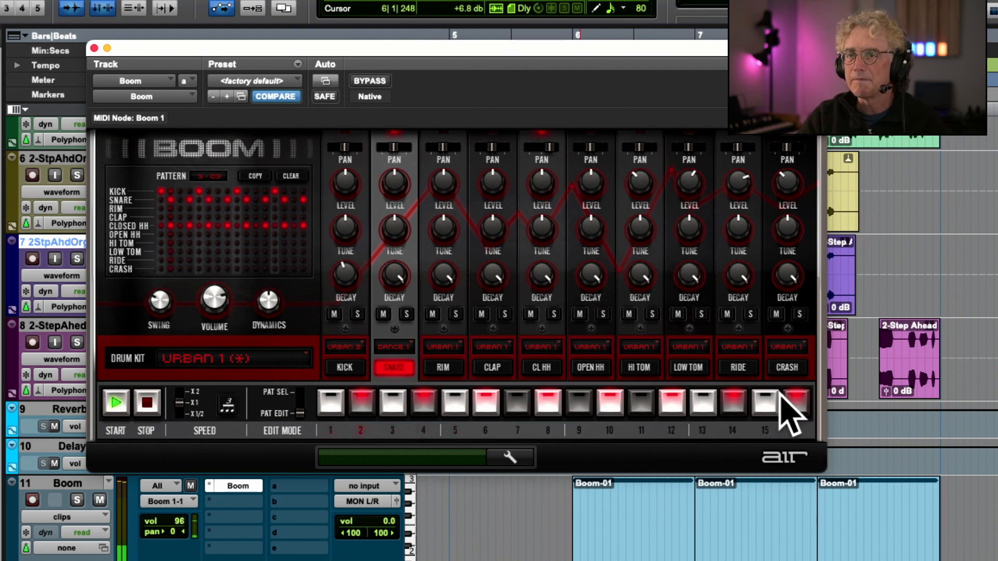
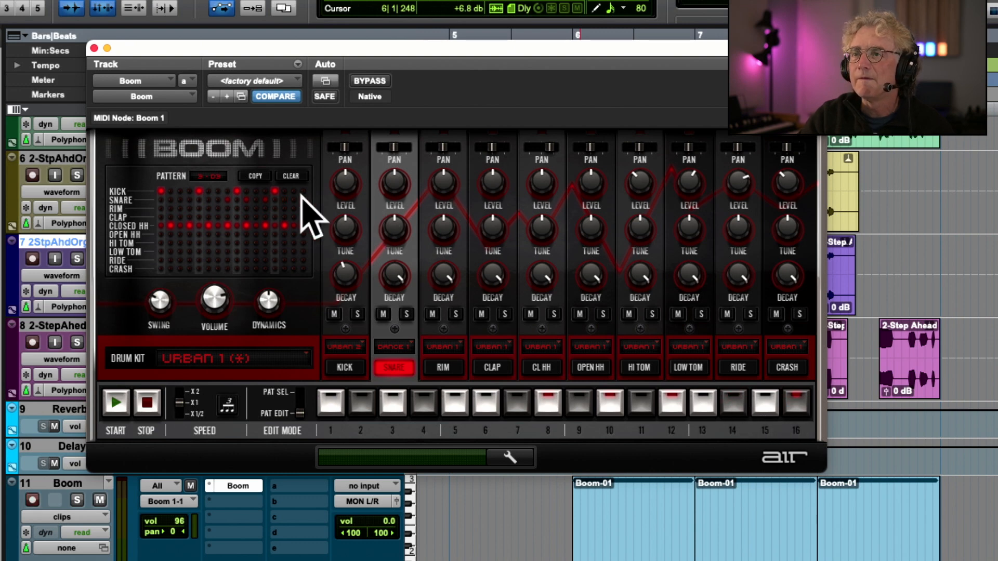
Step: Replace pattern 3's snare hits with kick hits on every odd-numbered step and close the Boom plug-in
left_click(219, 190)
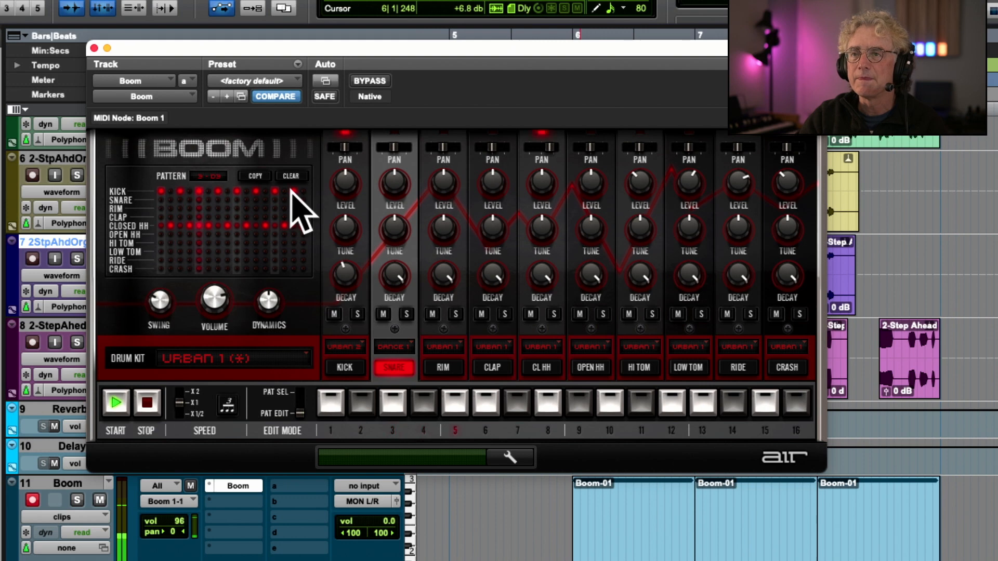
left_click(94, 48)
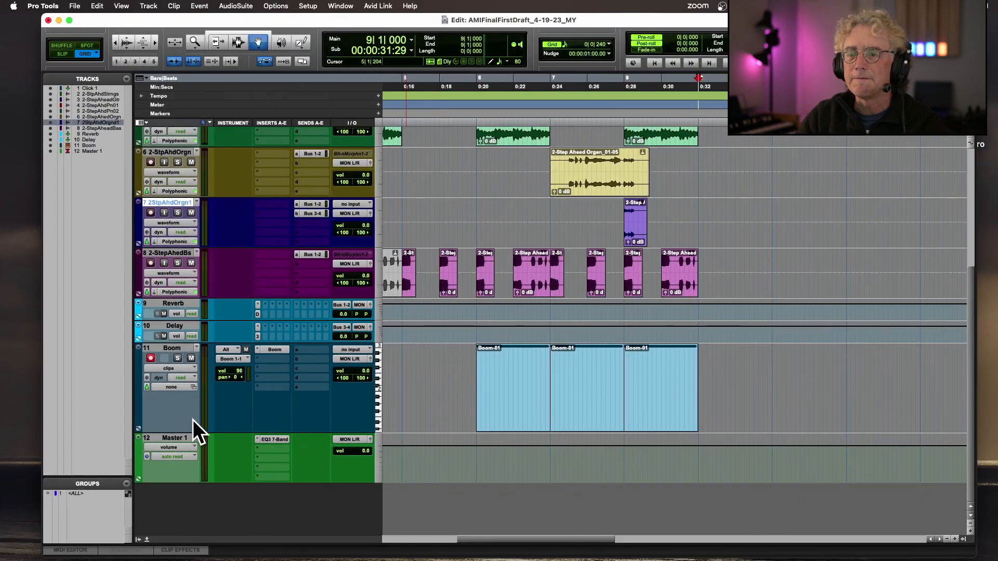
Step: Open the bar 8 Boom clip in the MIDI Editor and duplicate it four times, covering bars 9 to 12
left_click(652, 384)
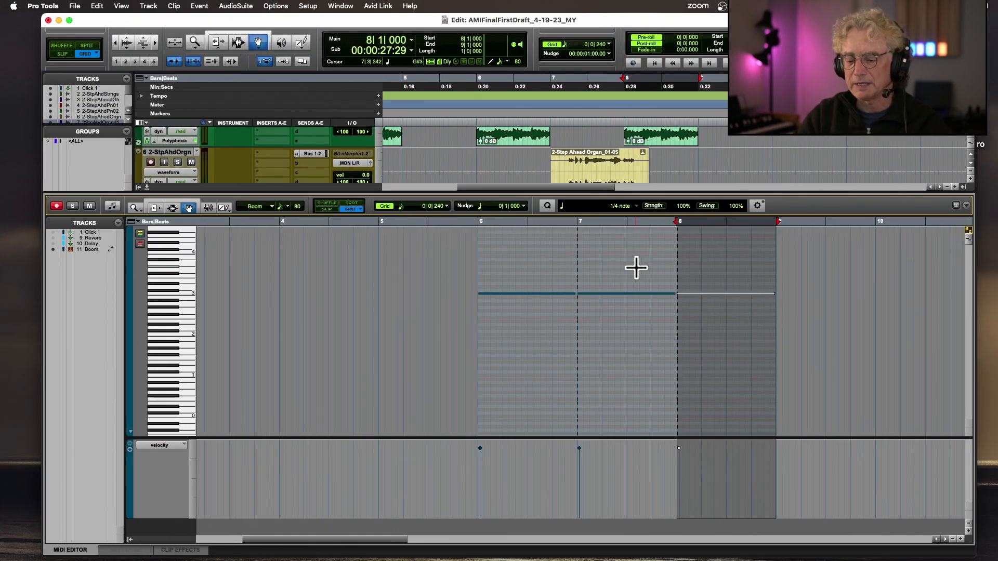
key("super+d")
key("super+d")
key("super+d")
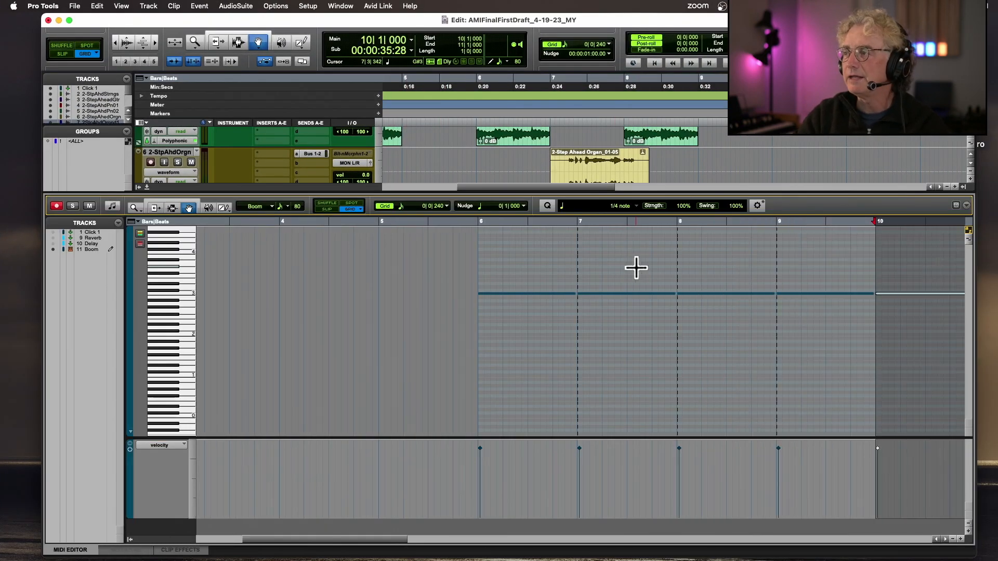
scroll(687, 269, "right", 4)
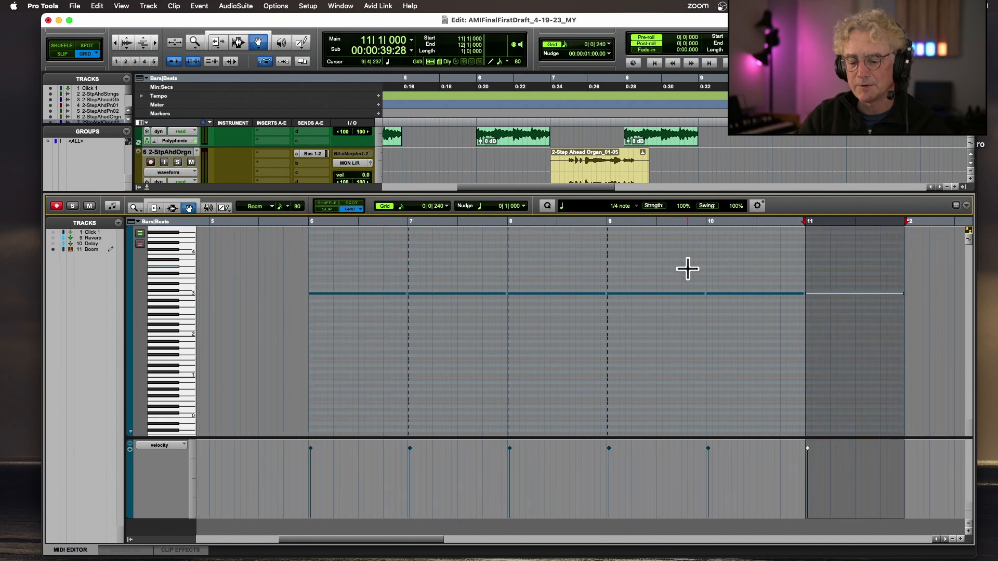
key("super+d")
Step: Select the Boom notes from bar 9 onward and transpose them up two semitones to D3
left_click_drag(656, 262, 845, 315)
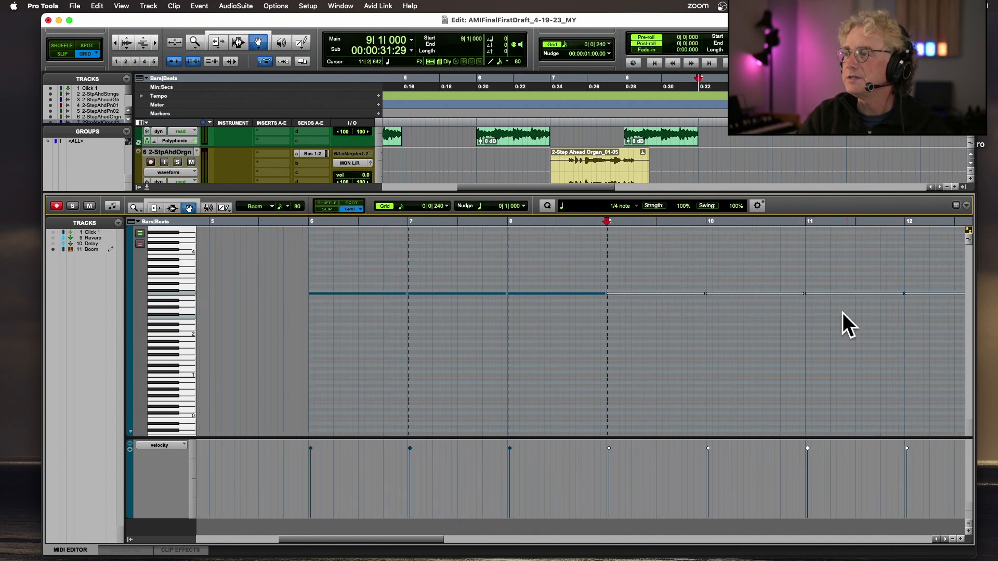
key("Up")
key("Up")
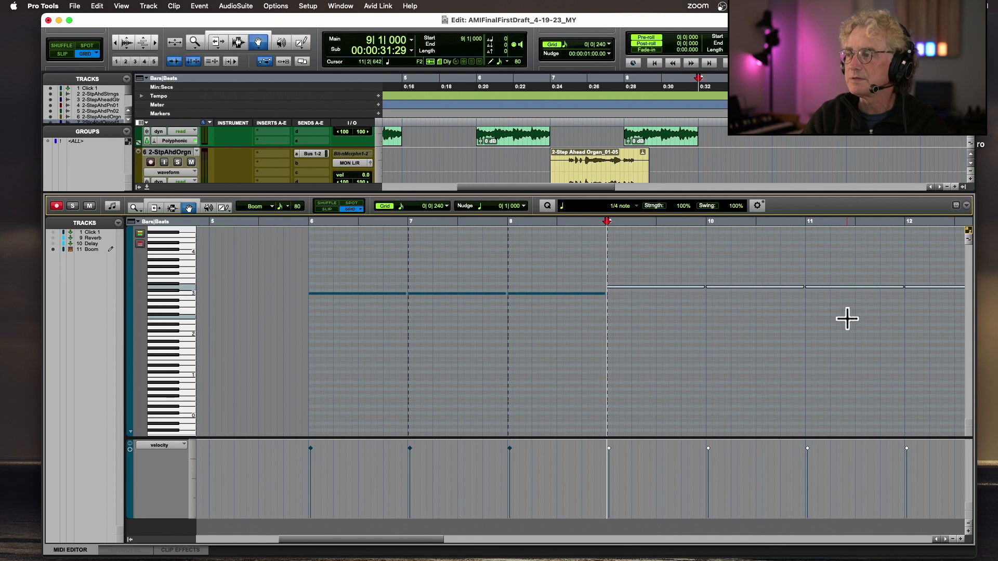
Step: Close the MIDI Editor and audition the full arrangement from bar 7 beat 3 through bar 8
key("space")
scroll(842, 318, "left", 3)
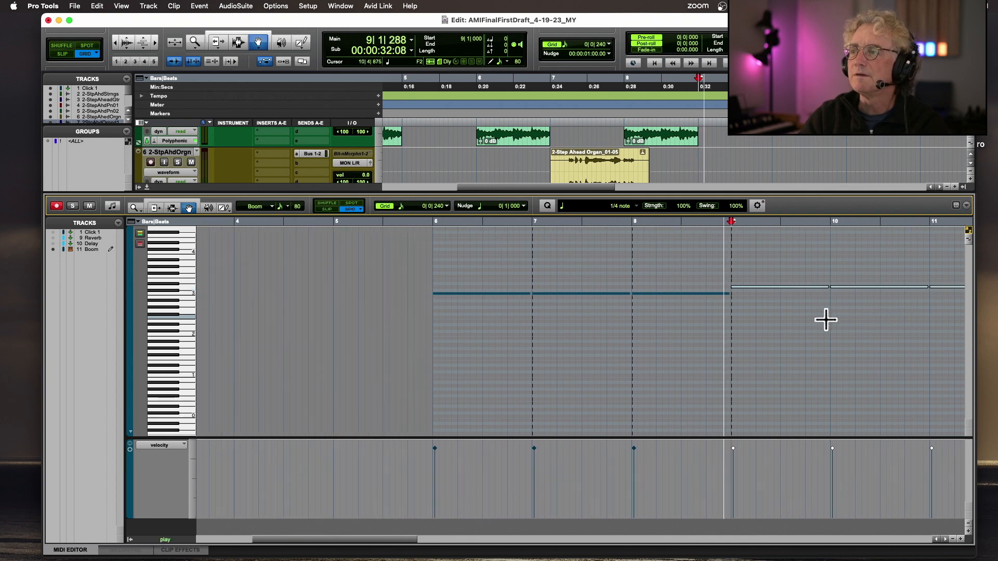
left_click(147, 187)
key("space")
key("space")
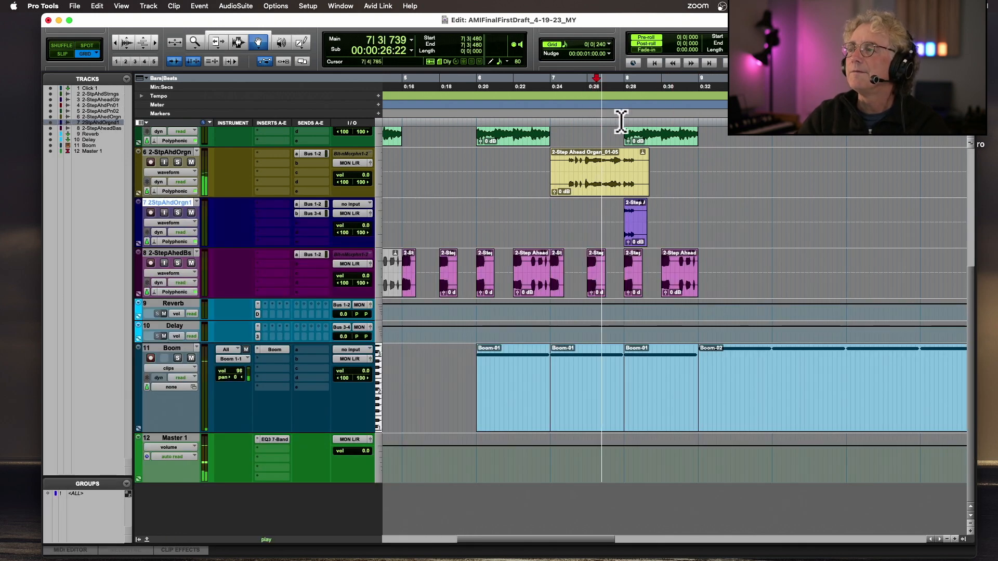
scroll(705, 192, "up", 3)
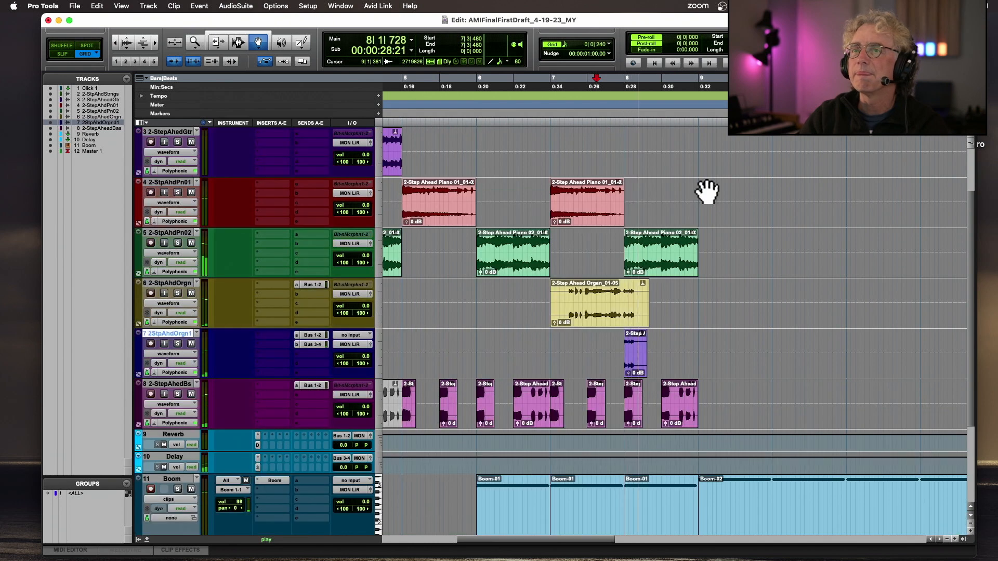
key("super+[")
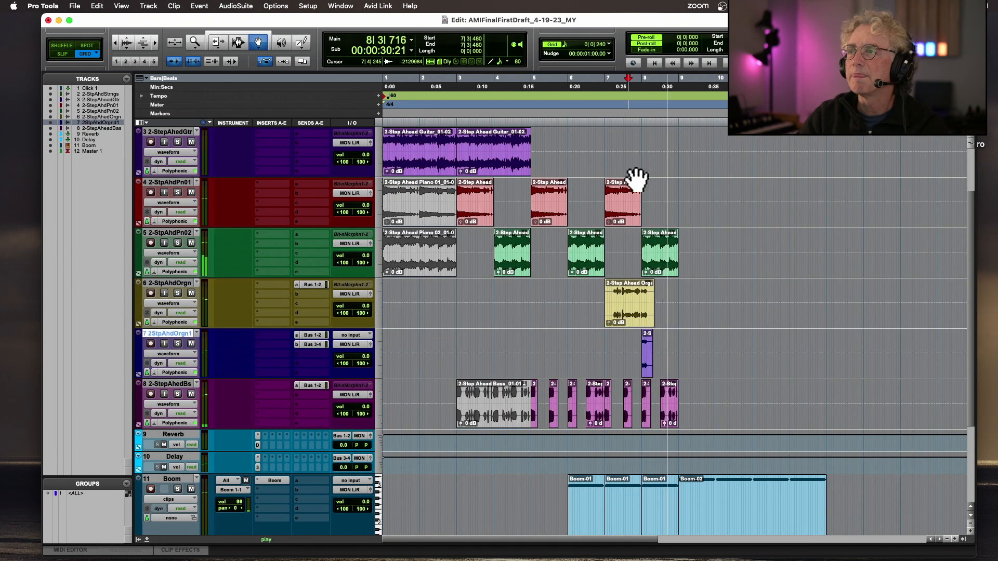
scroll(635, 178, "up", 1)
key("space")
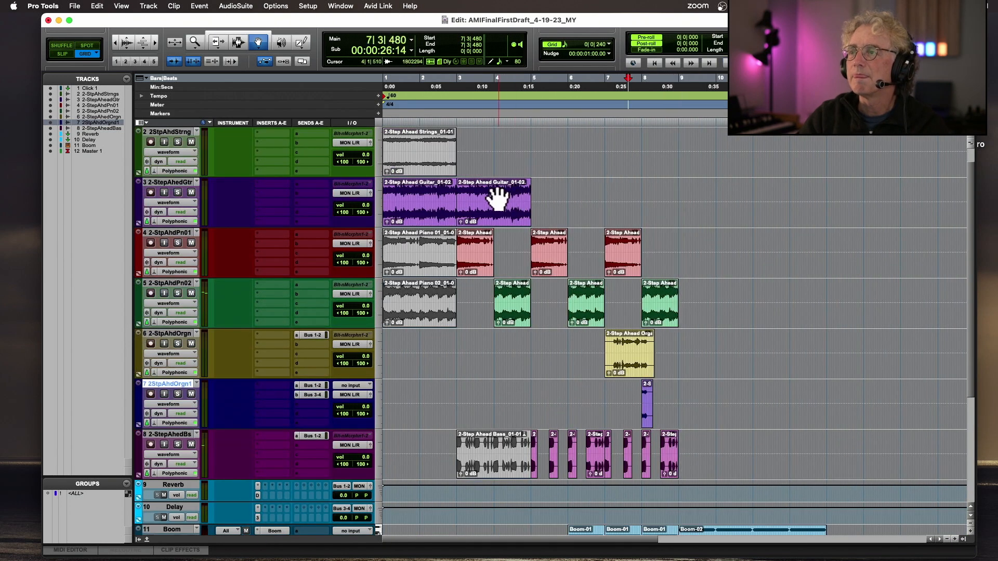
Step: Place an unmuted copy of the muted two-bar bass clip from bar 3 at bar 9 and audition it
left_click_drag(478, 473, 707, 470)
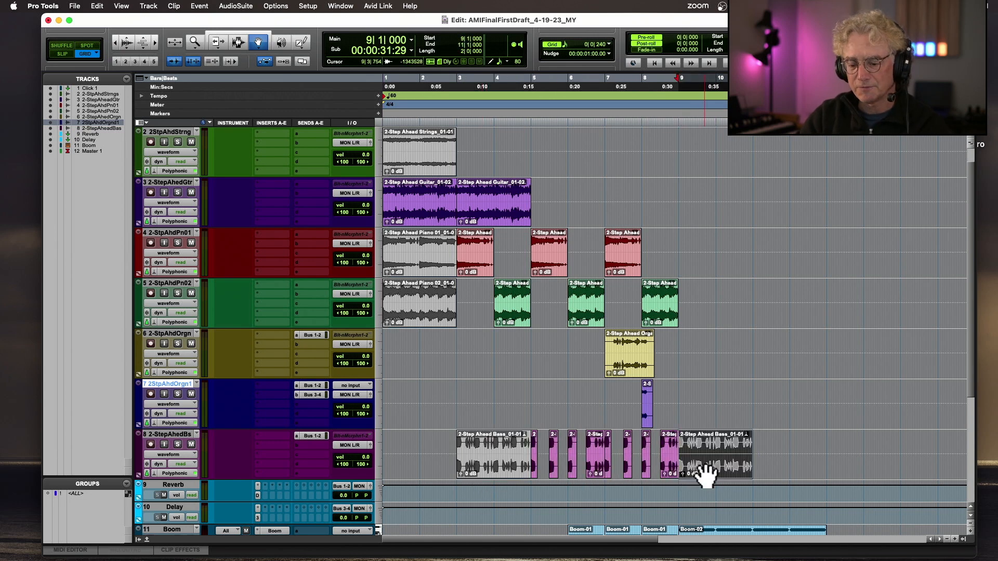
key("space")
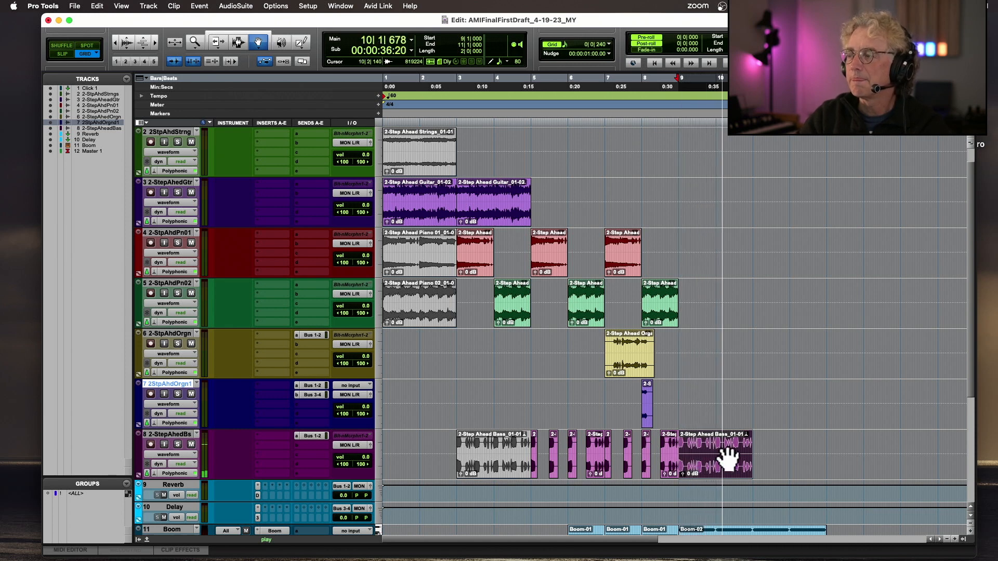
scroll(728, 460, "right", 3)
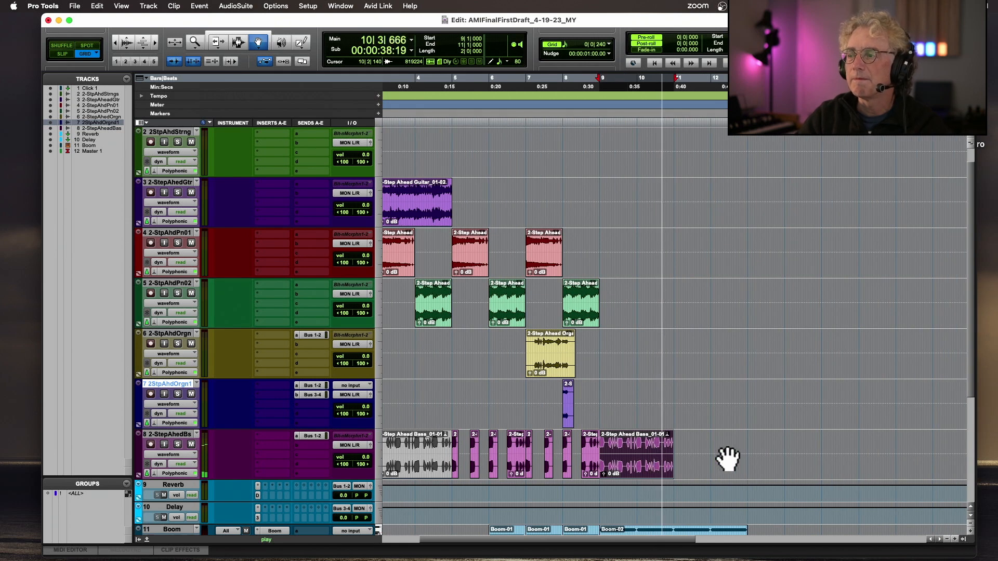
key("space")
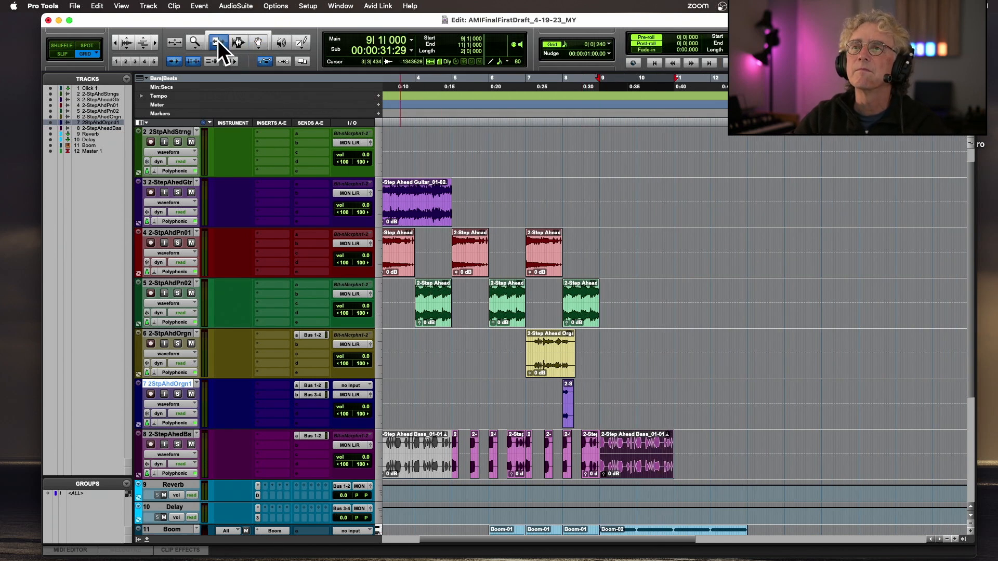
Step: Paste an unmuted copy of the muted two-bar Piano 02 clip from bar 1 at bar 9 and audition it with the bass
key("t")
scroll(544, 204, "left", 5)
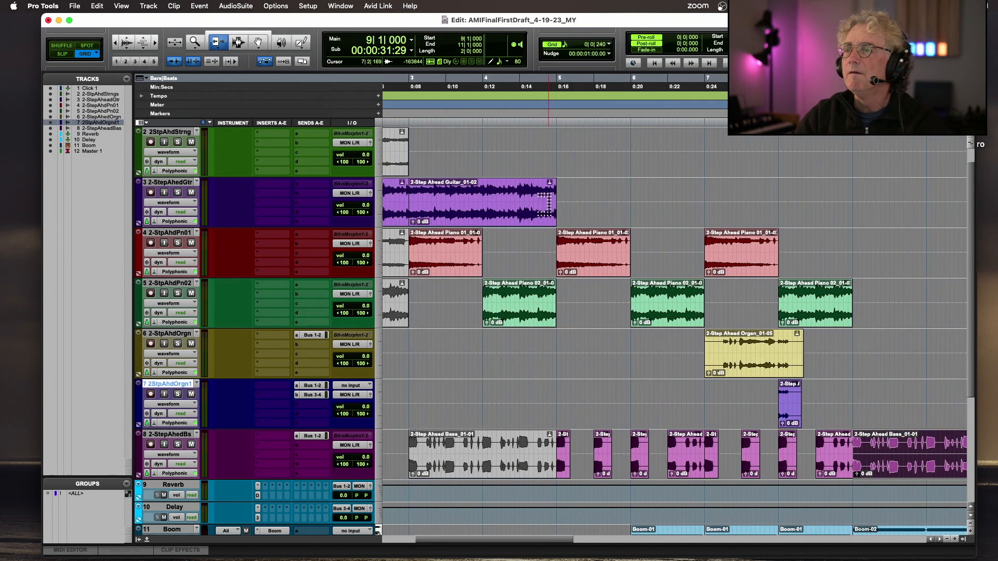
scroll(544, 204, "left", 4)
left_click(260, 40)
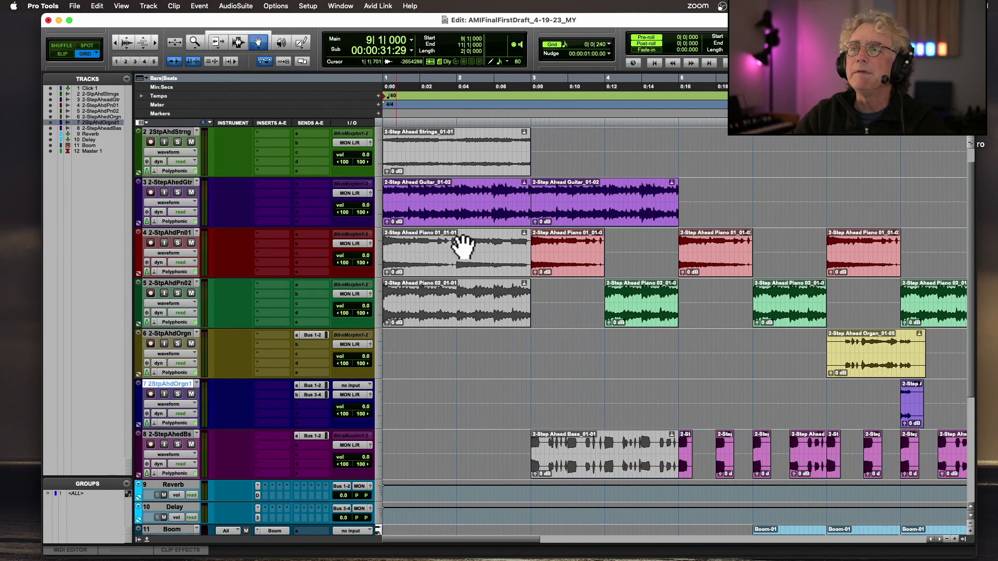
left_click(469, 290)
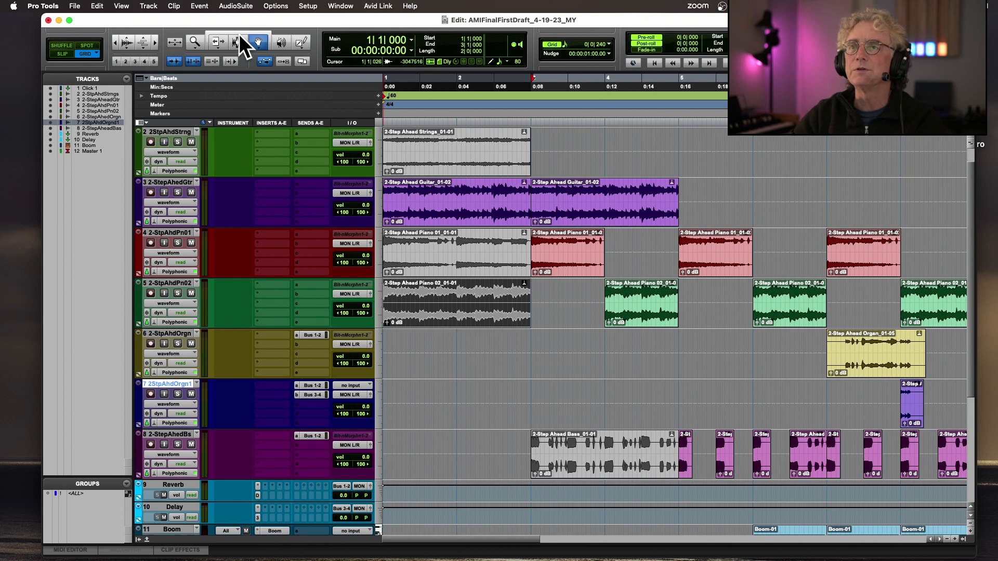
key("r")
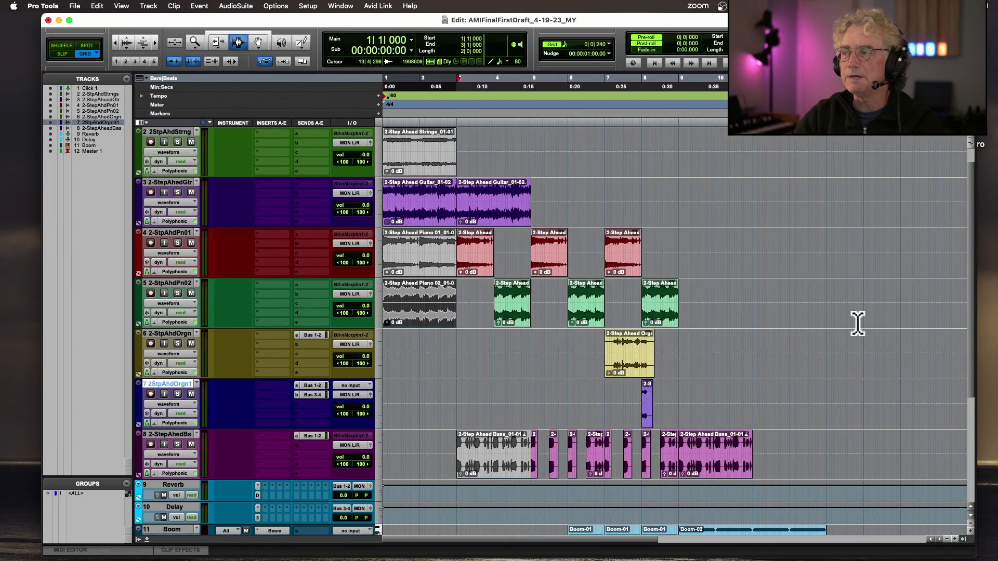
left_click(680, 319)
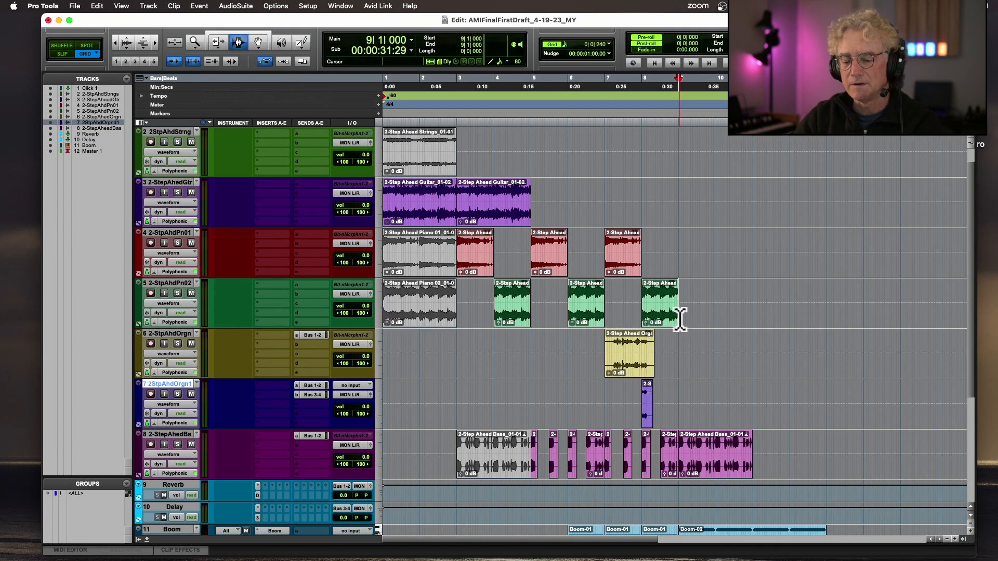
key("super+v")
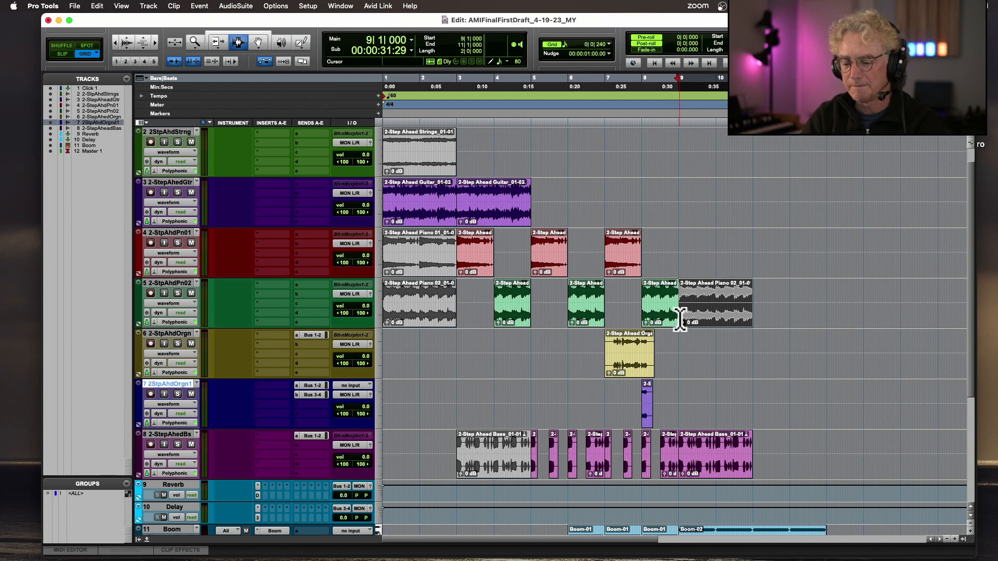
key("space")
left_click(678, 311)
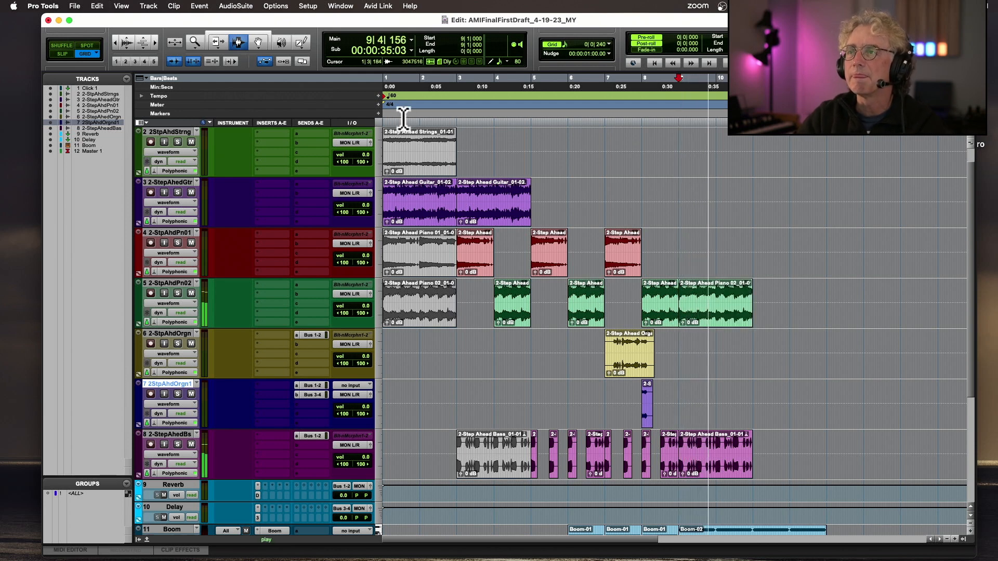
key("space")
Step: Copy the organ clip at bar 7 and paste it at bar 9 on the same track
double_click(631, 347)
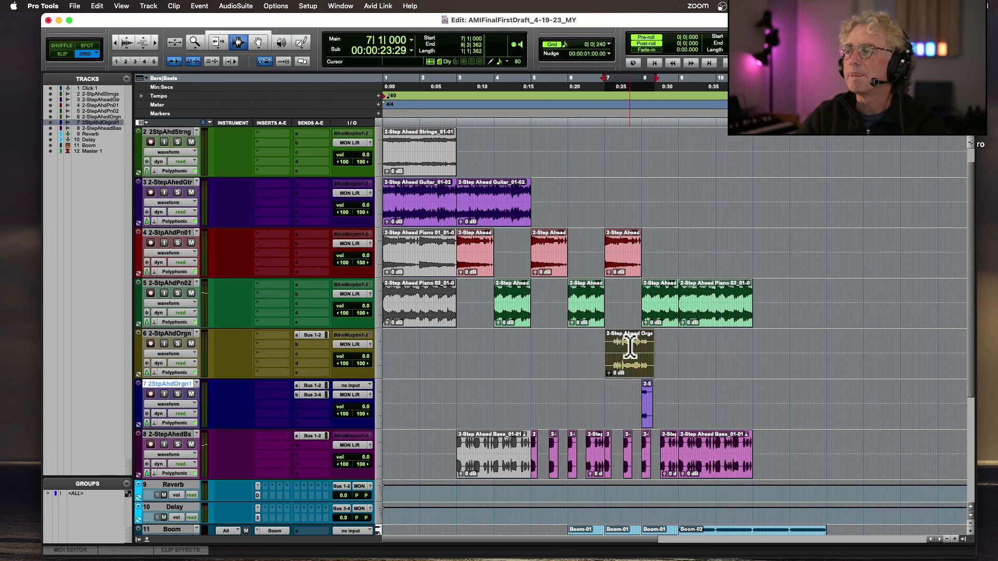
key("t")
key("t")
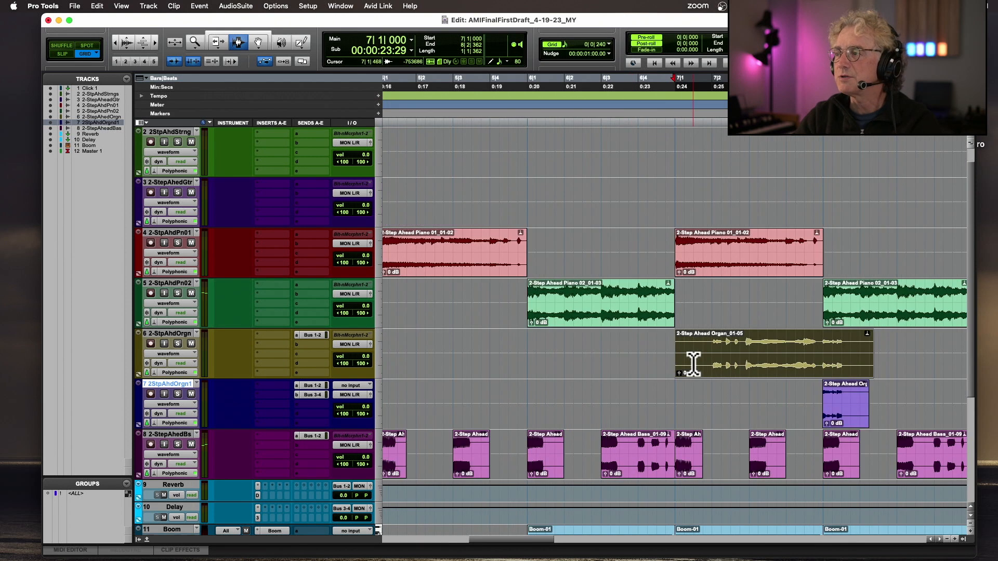
scroll(693, 364, "right", 6)
left_click(659, 355)
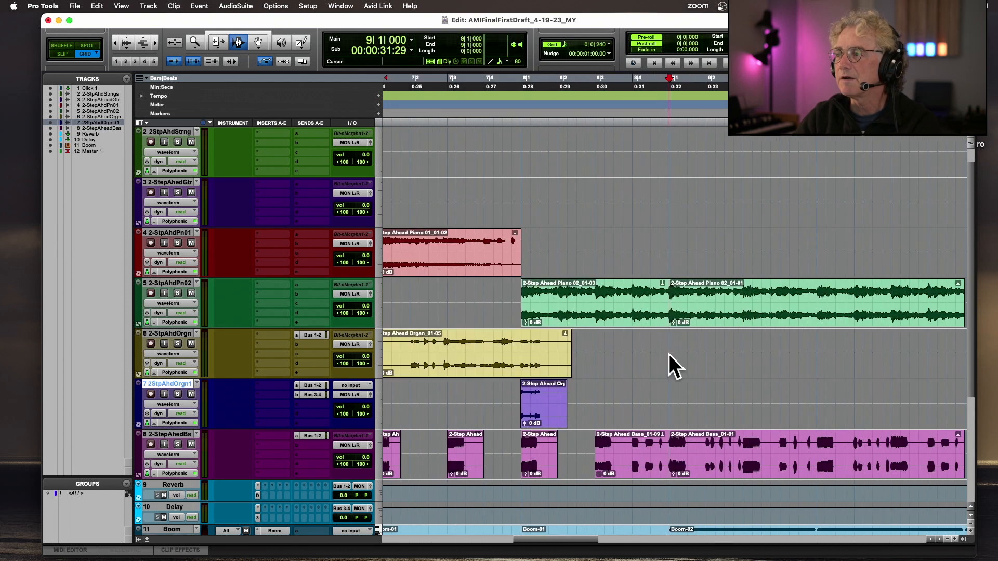
key("super+v")
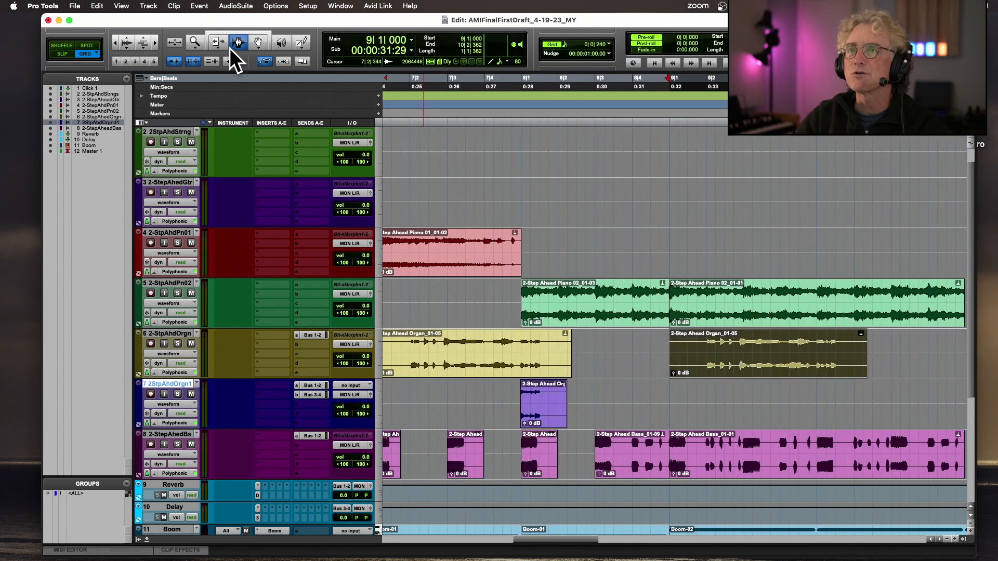
Step: Extend the bar 9 organ copy to the end of bar 10 and delete its portion before bar 10 beat 2
key("r")
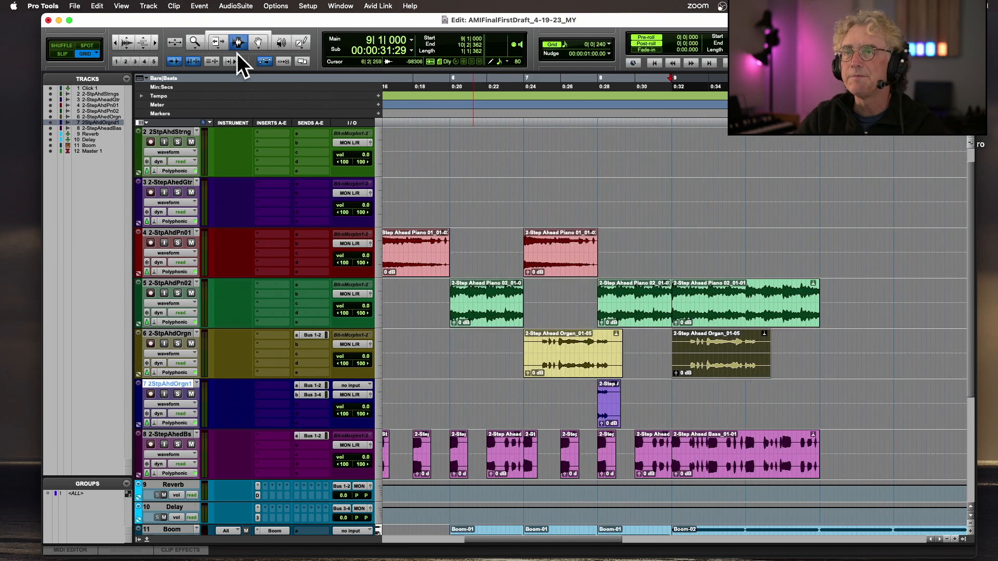
left_click(764, 353)
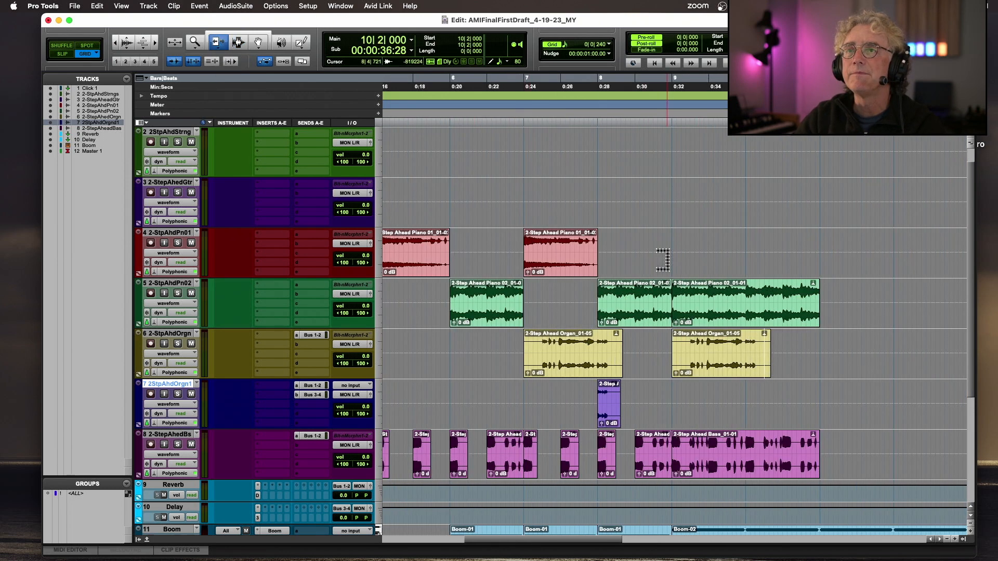
left_click_drag(763, 353, 653, 353)
left_click(243, 43)
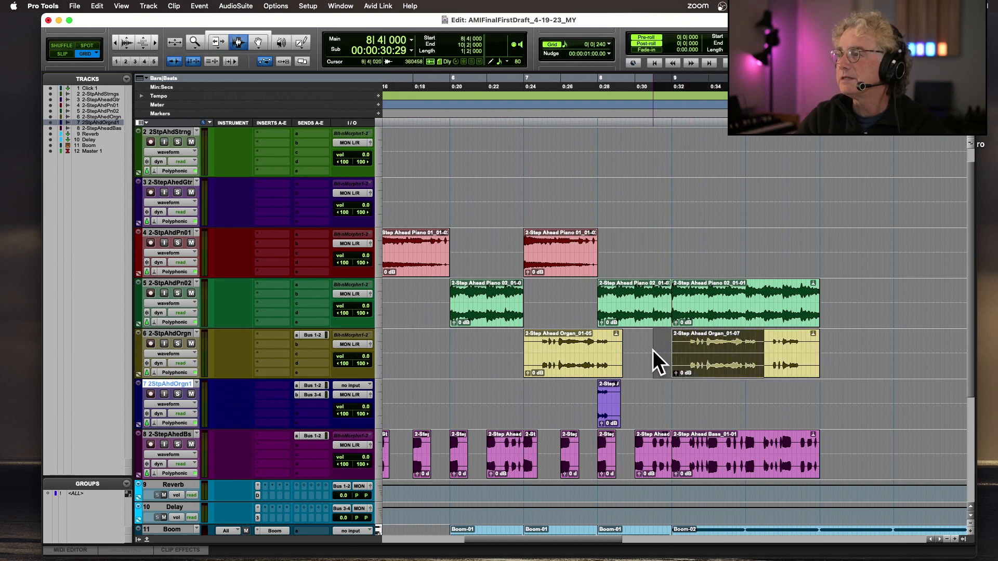
key("Delete")
key("space")
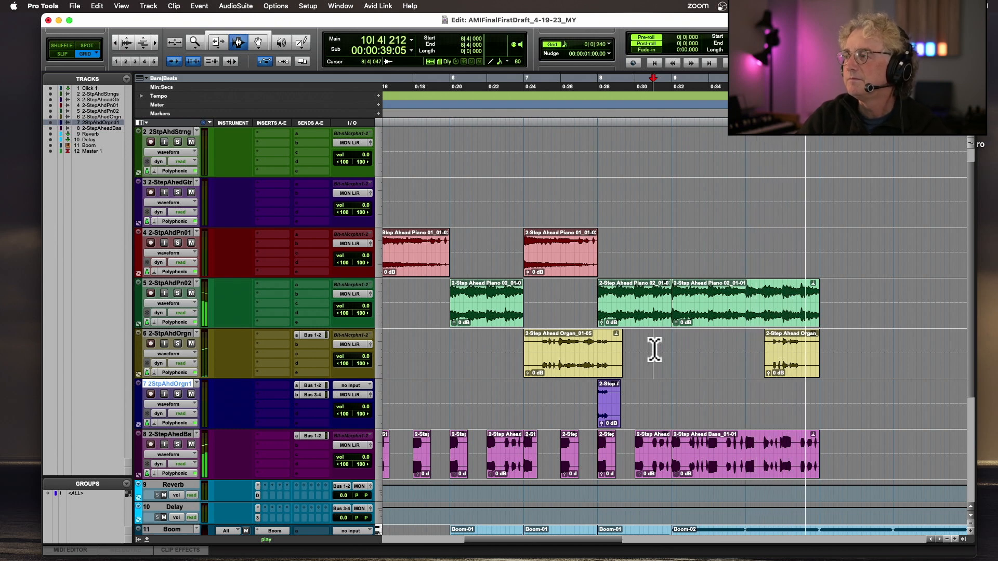
key("space")
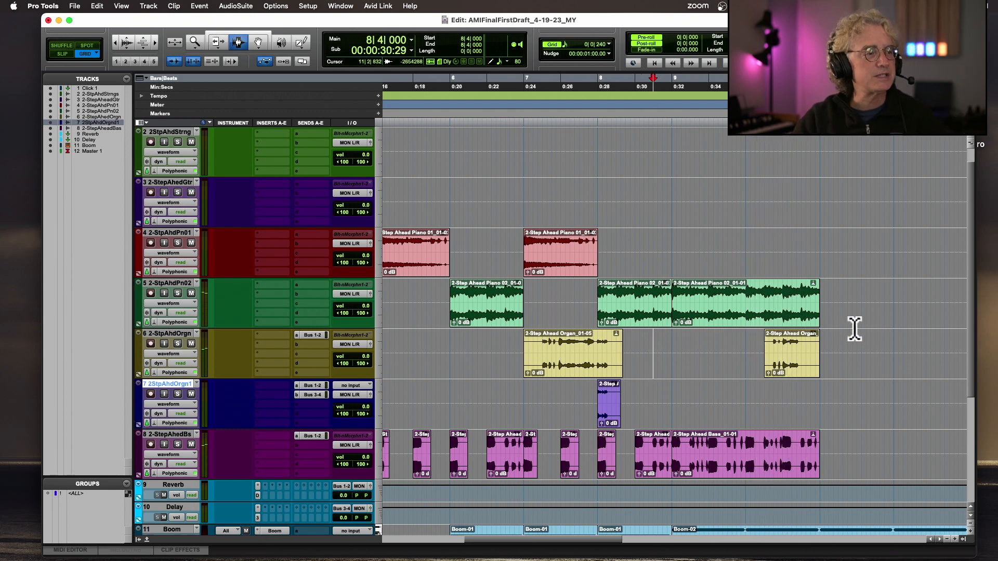
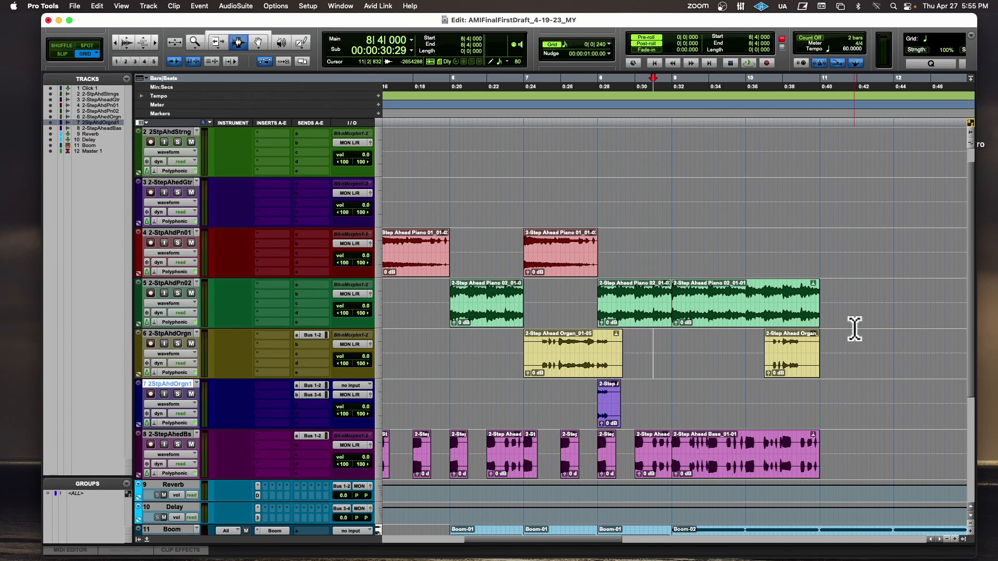
Step: Copy the short organ clip at bar 10 beat 2 to the same position on the duplicate organ track that feeds the delay
double_click(797, 364)
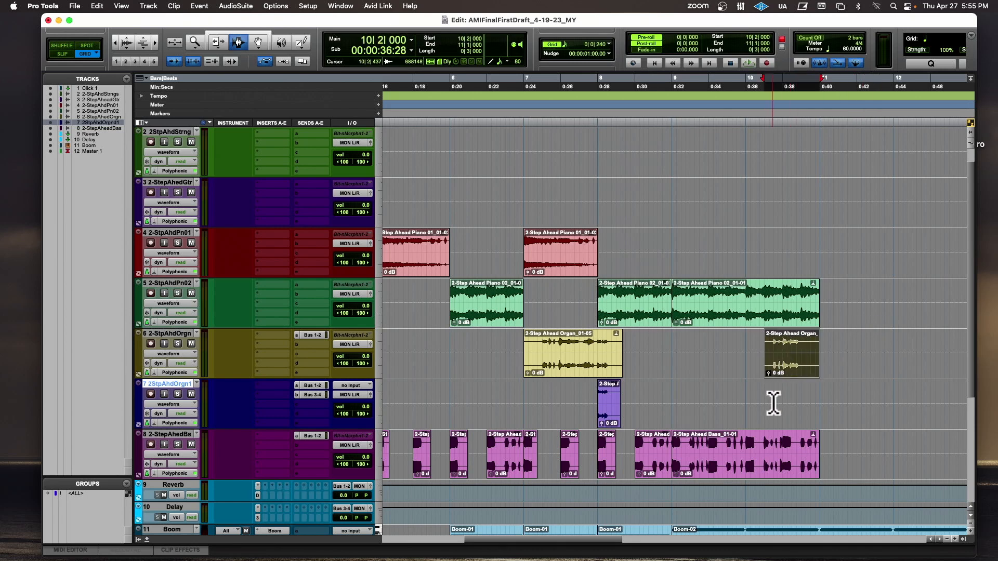
key("super+bracketright")
key("super+bracketright")
left_click(675, 410)
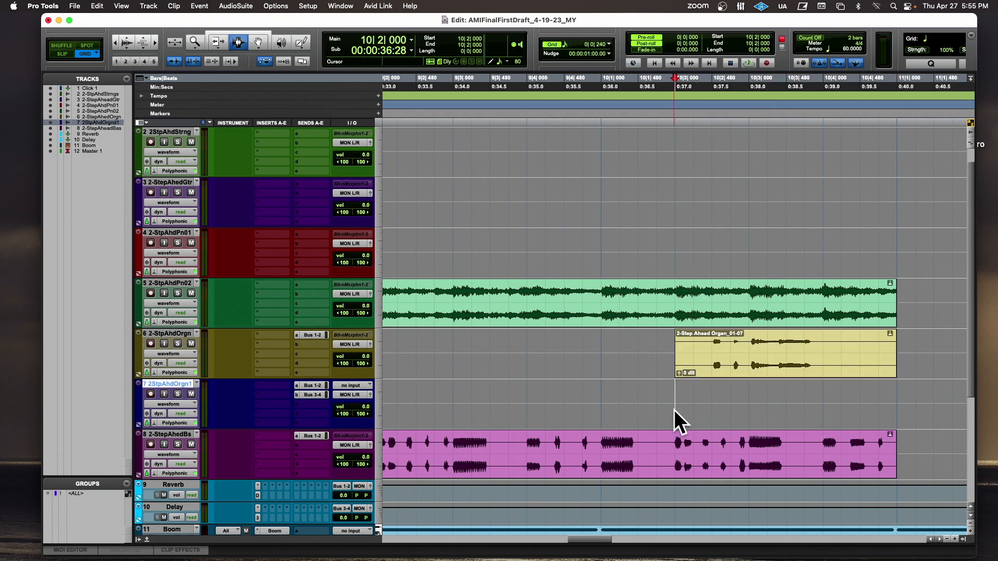
key("super+v")
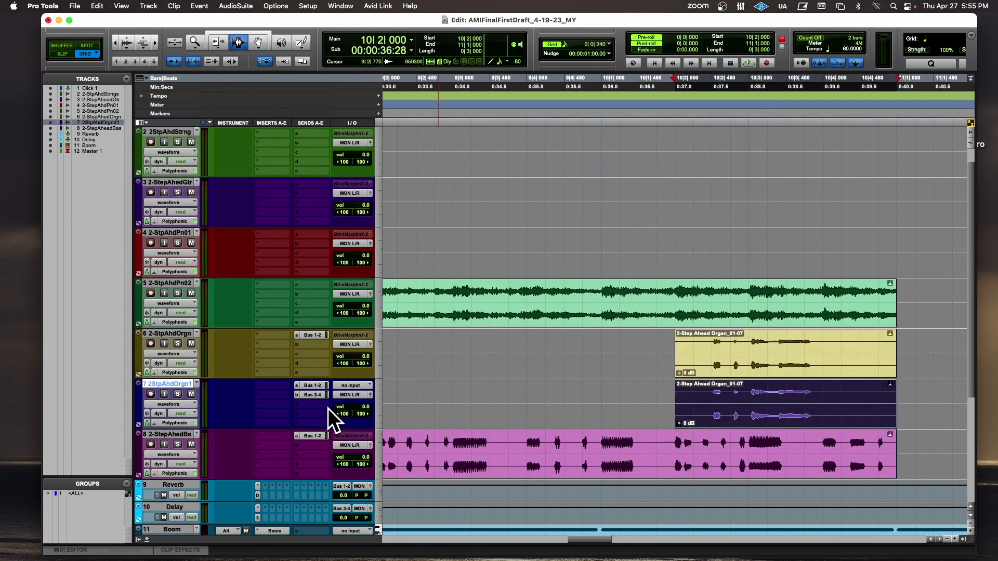
Step: Create a Mini Grand instrument track below the bass track from the Avid AIR Instruments Bundle track preset
scroll(328, 408, "down", 5)
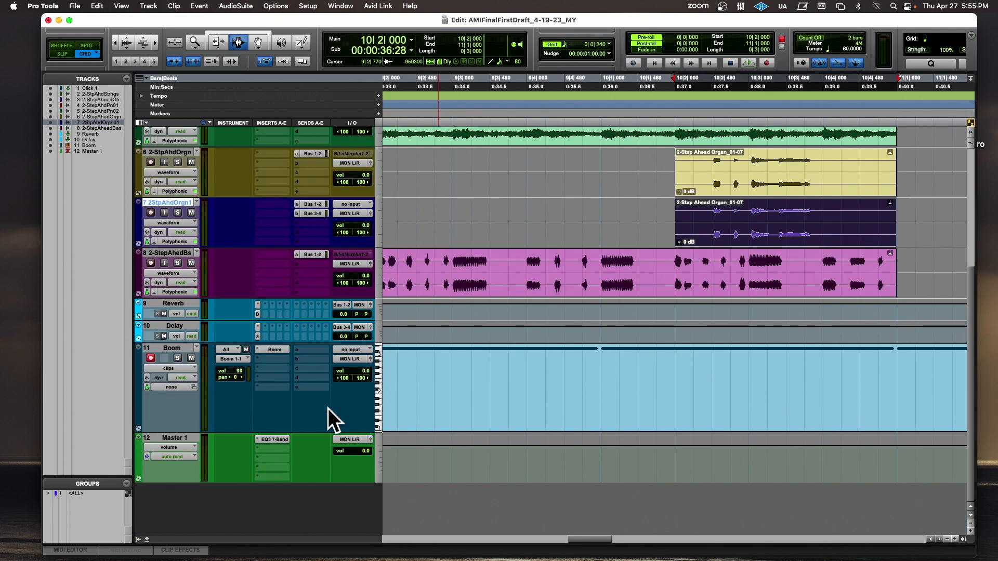
left_click(169, 254)
key("super+shift+n")
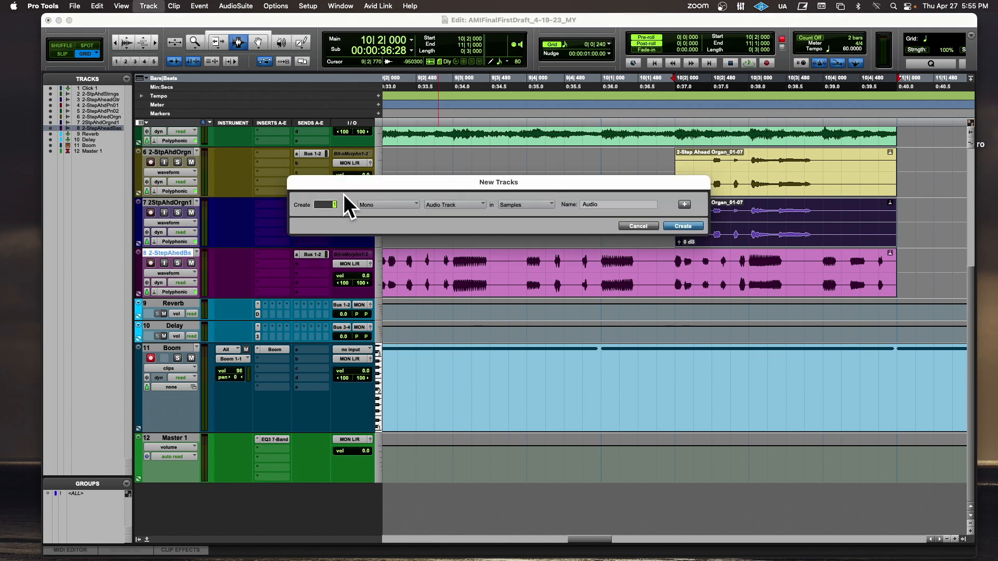
left_click(395, 204)
left_click(439, 214)
left_click(453, 206)
mouse_move(489, 276)
mouse_move(514, 285)
mouse_move(581, 291)
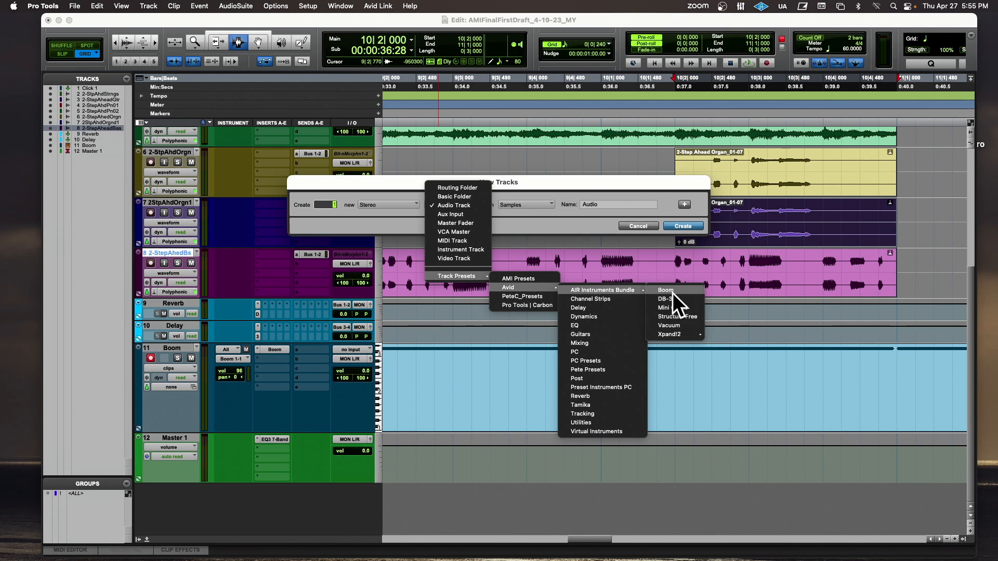
left_click(686, 307)
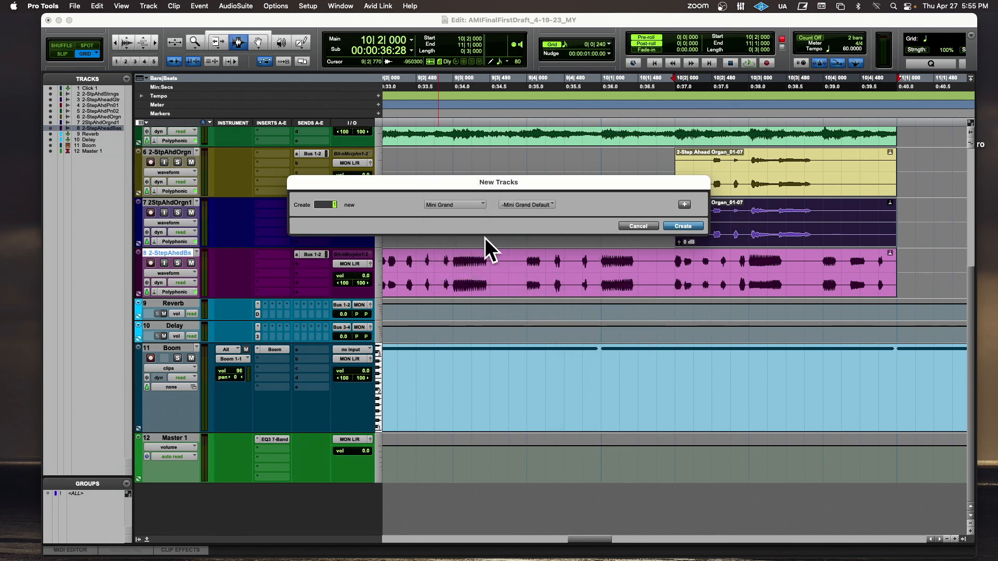
left_click(683, 226)
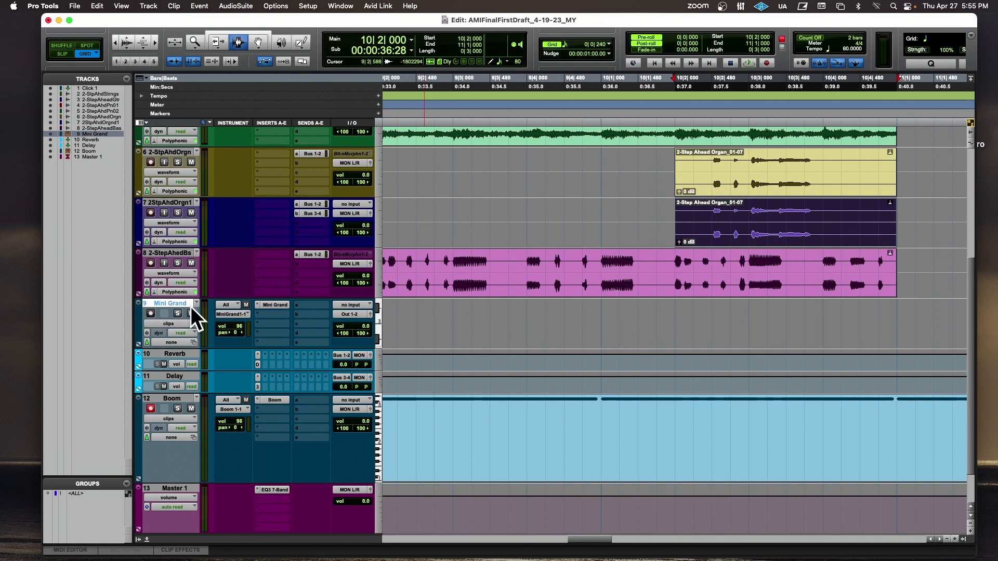
Step: With the Mini Grand track record-enabled, solo the main organ track and play its clip from 10|2|480
left_click(716, 179)
left_click(177, 160)
key("space")
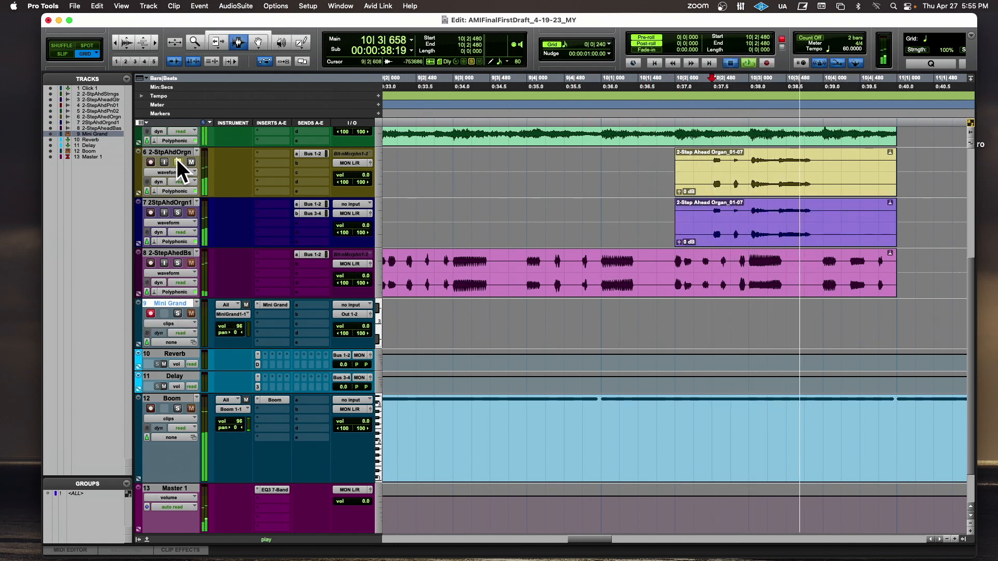
Step: Play the main organ clip from 10|2|480 with the Mini Grand track soloed alongside it
key("space")
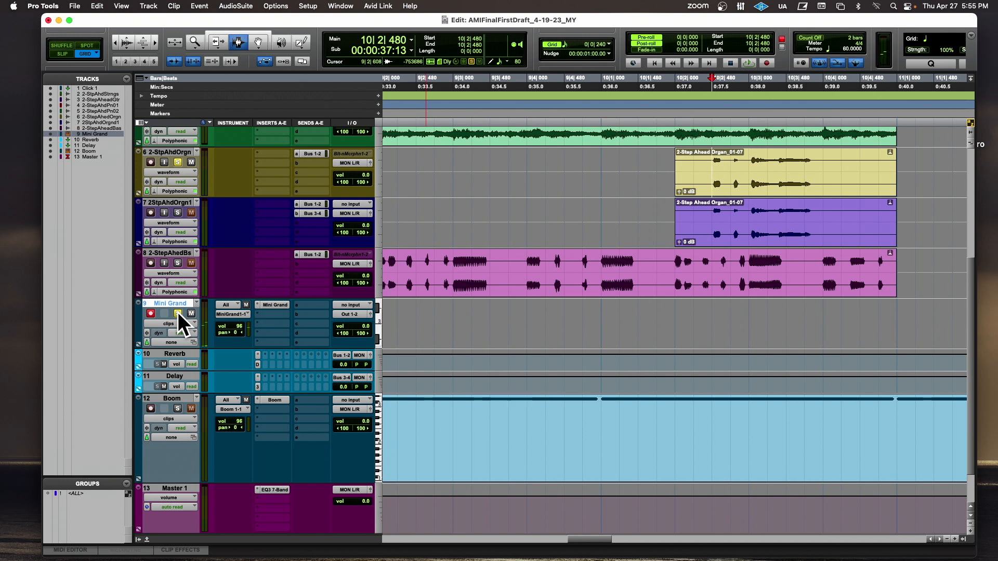
key("space")
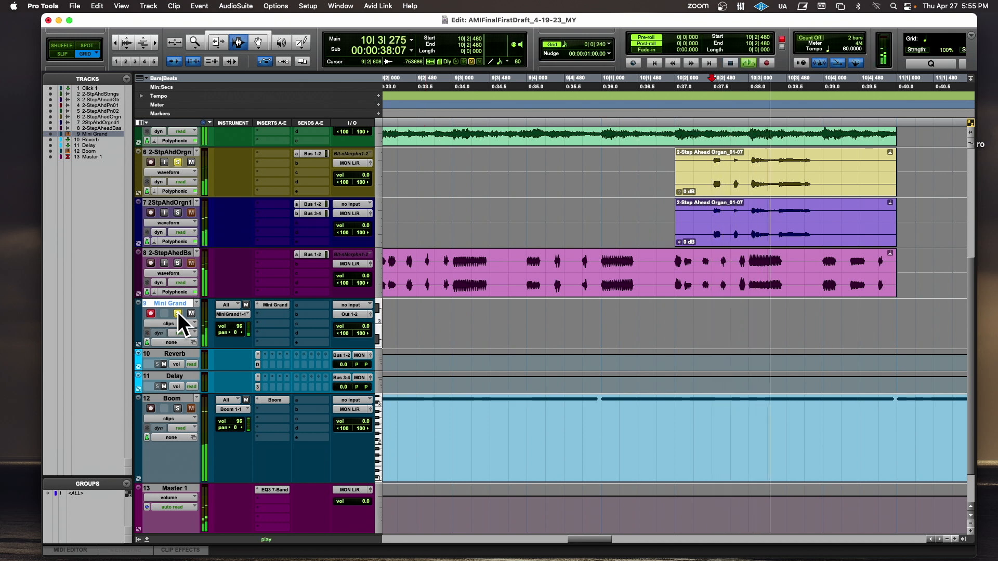
key("space")
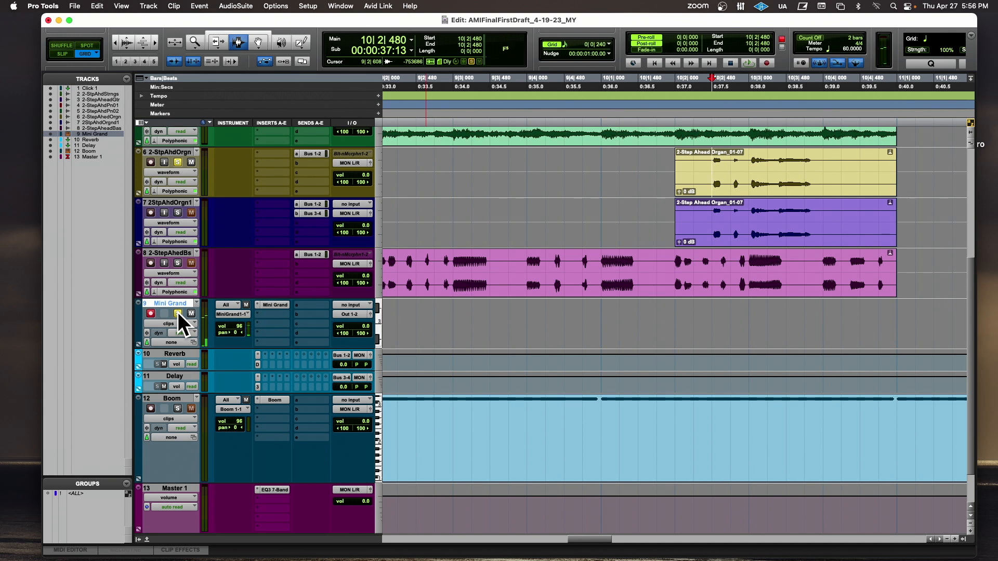
scroll(177, 312, "down", 3)
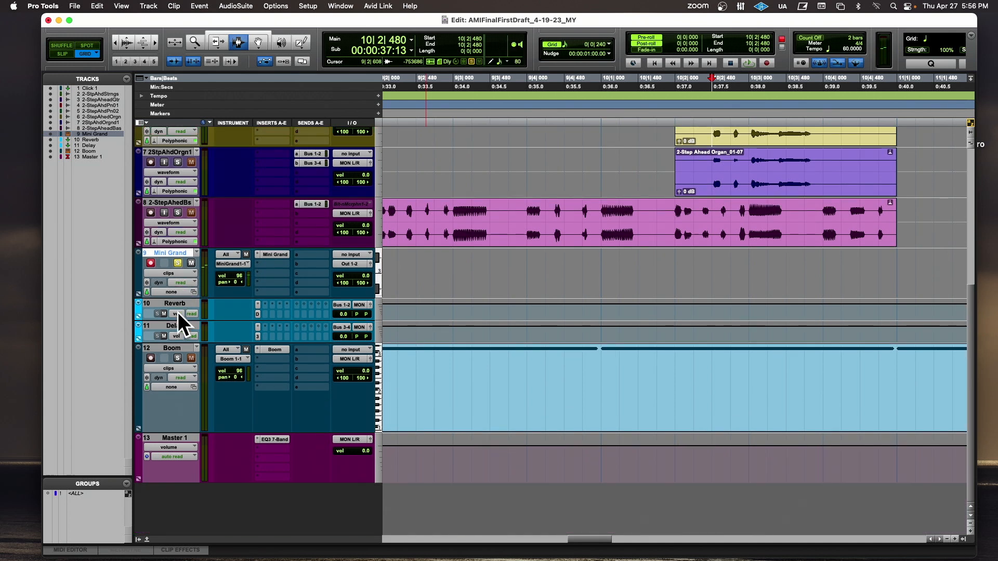
Step: Clear all solos and transpose the duplicate organ track's clip at bar 10 beat 2 up by 7 semitones
left_click(779, 177)
scroll(242, 199, "up", 10)
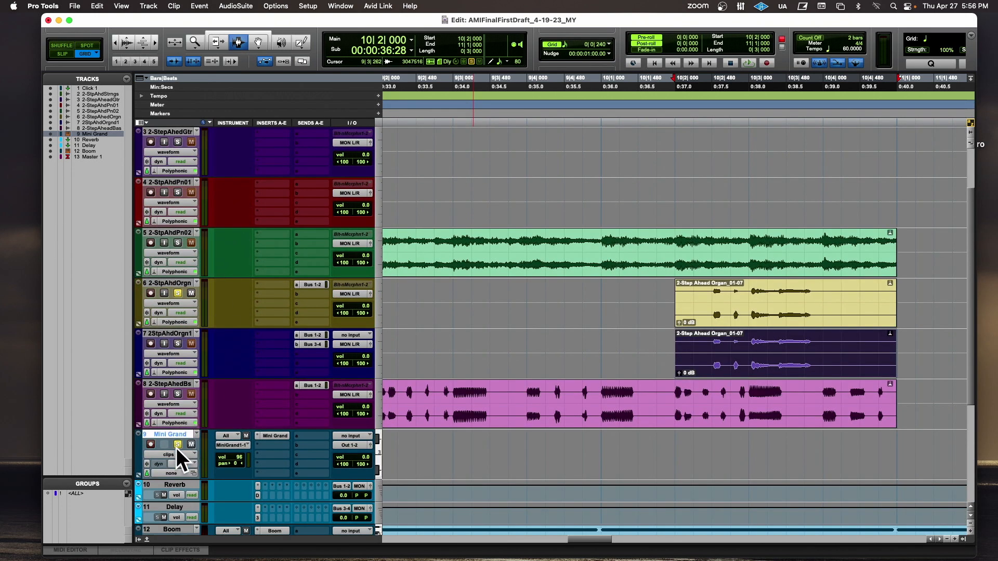
left_click(177, 445, "alt")
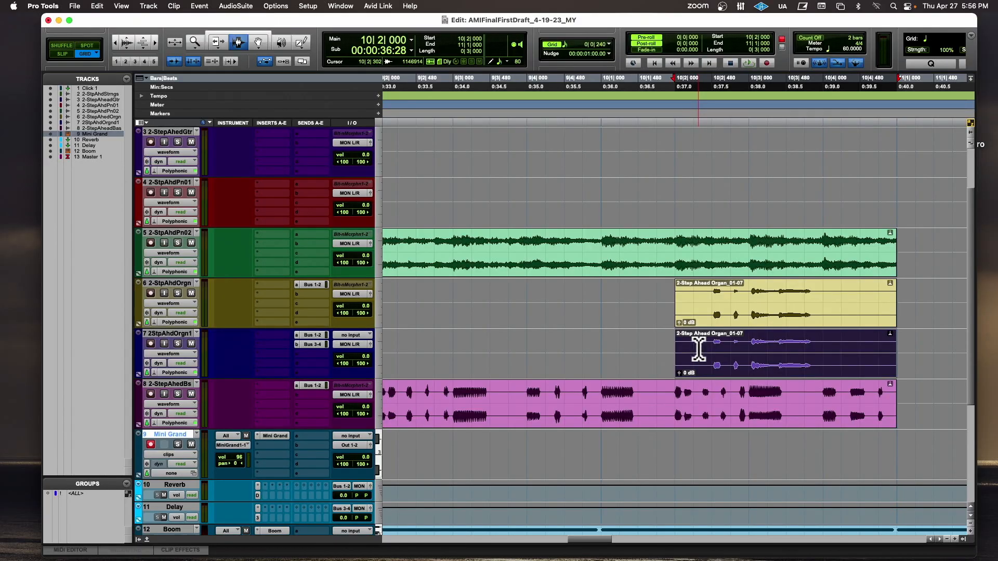
key("alt+t")
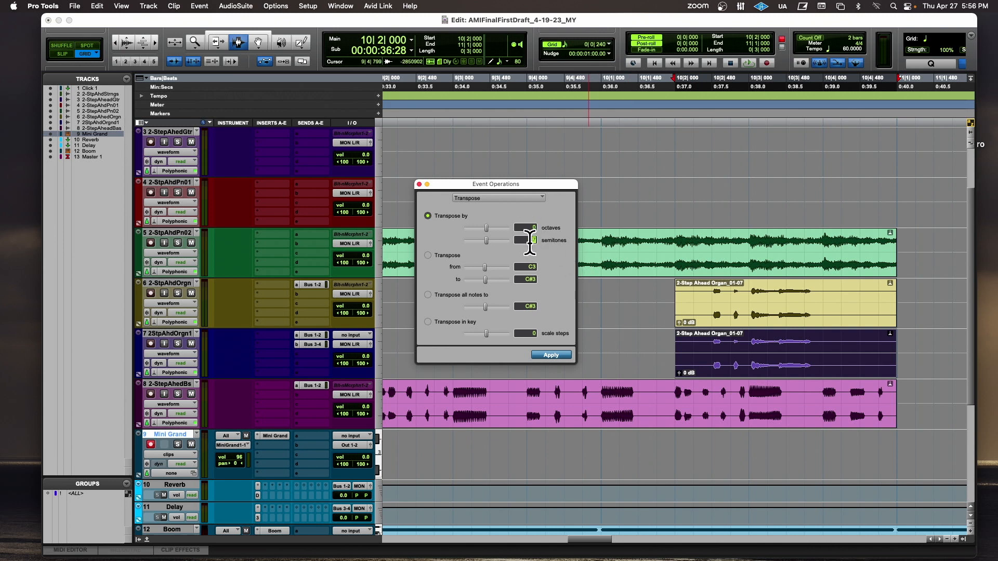
key("space")
left_click(566, 357)
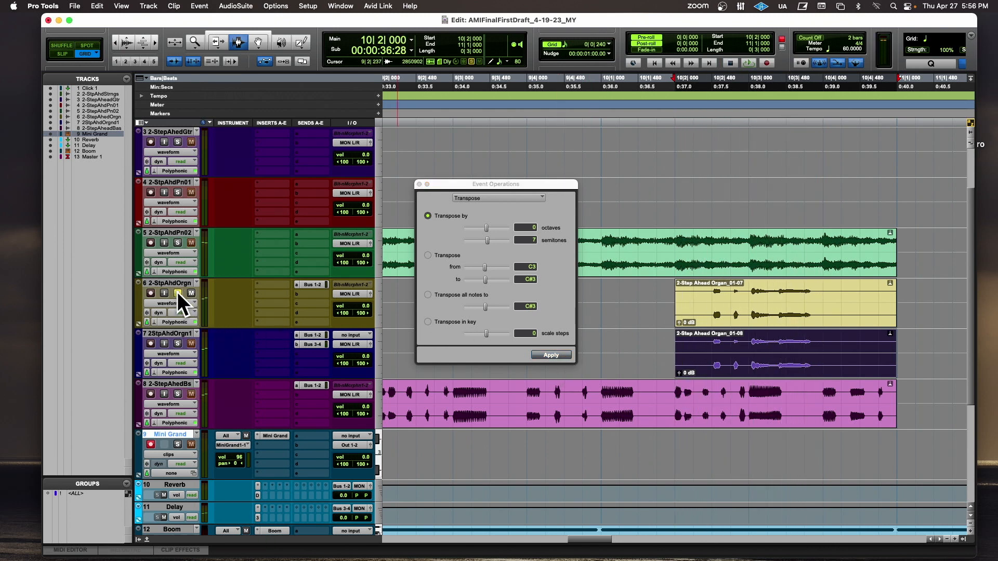
Step: Solo both organ tracks and play the original and transposed clips together from bar 10 beat 2
left_click(179, 343)
key("space")
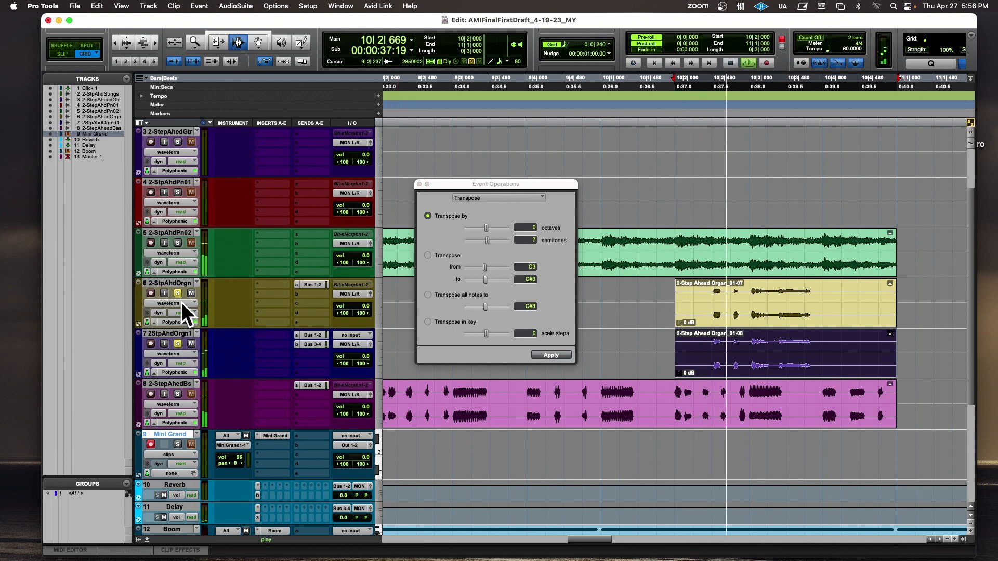
key("space")
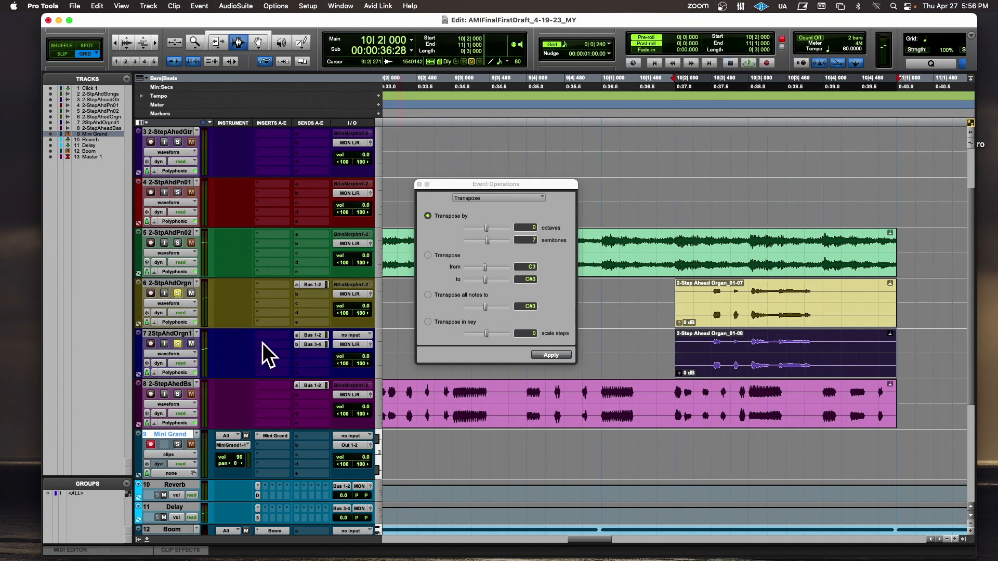
Step: Show the duplicate organ track's Bus 3-4 send level, lower the automation to minimum from 10|1|240 onward, and audition it
left_click(186, 354)
mouse_move(191, 414)
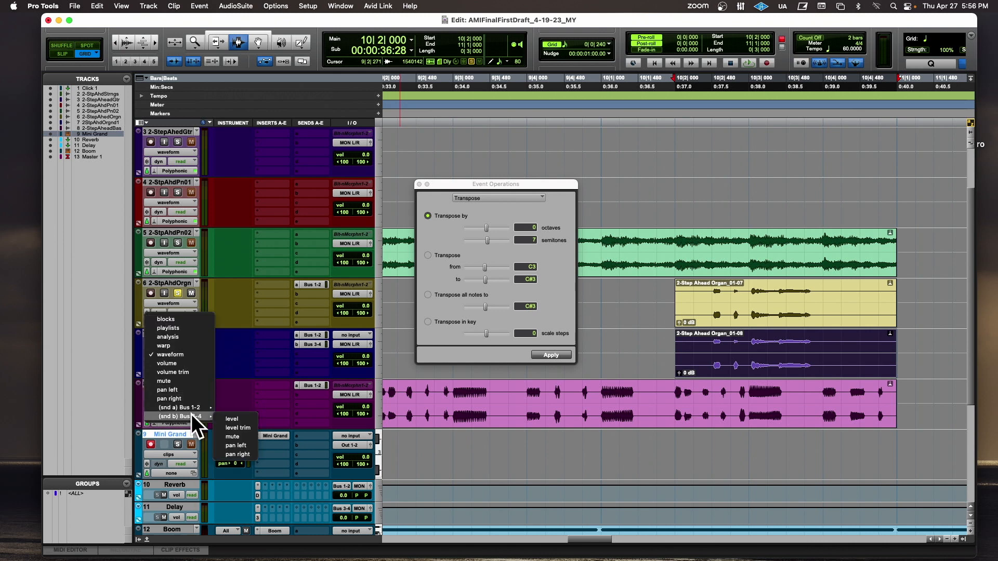
left_click(247, 418)
left_click(259, 42)
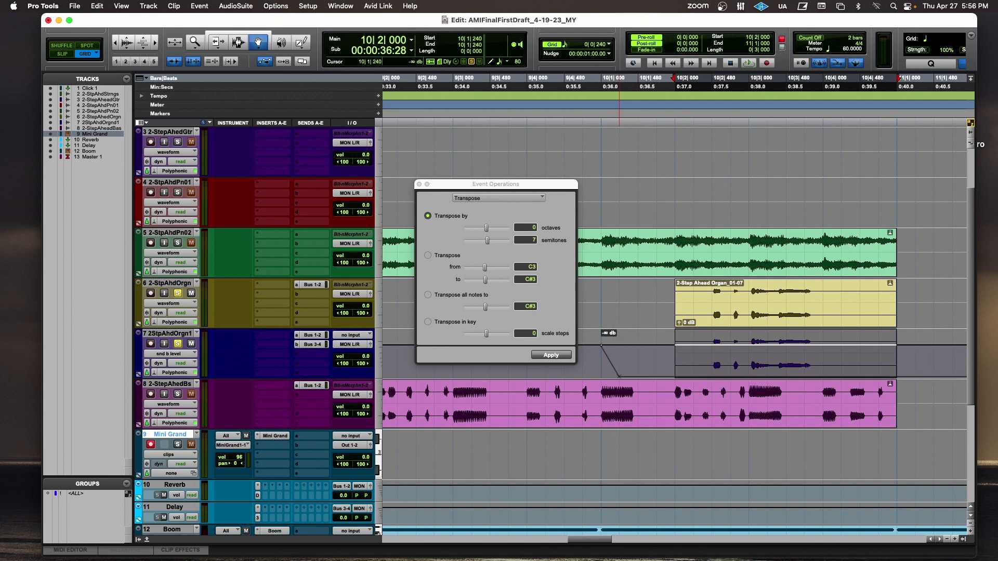
left_click_drag(619, 376, 625, 398)
key("space")
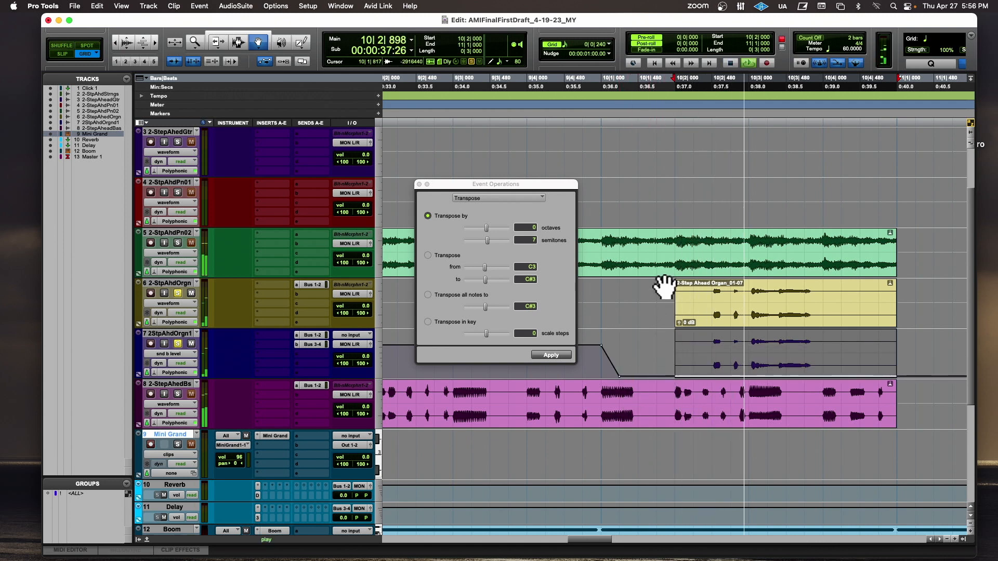
key("space")
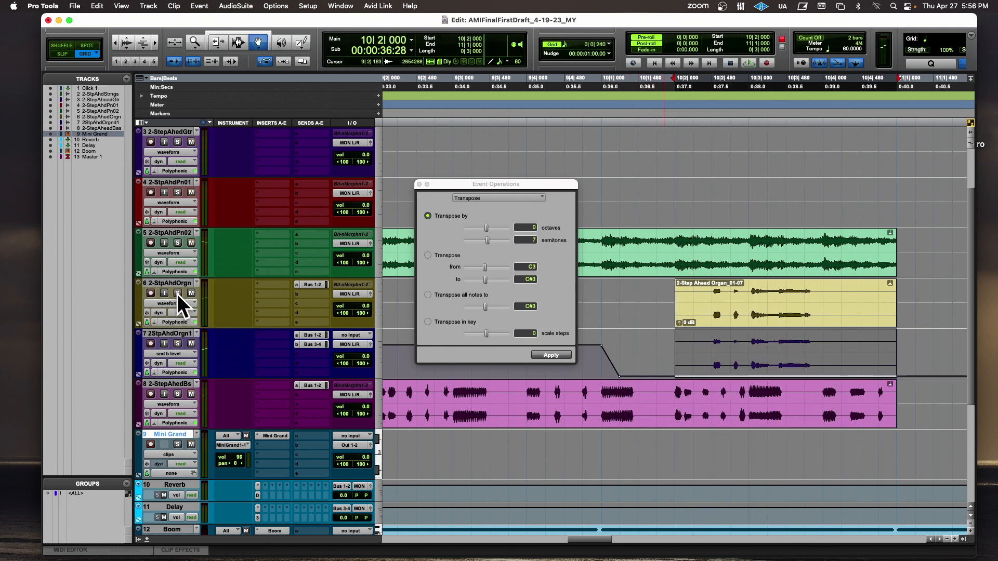
Step: Play the unsoloed mix from 10|1|240, return the duplicate organ track to waveform view, and close the Event Operations window
left_click(623, 114)
key("space")
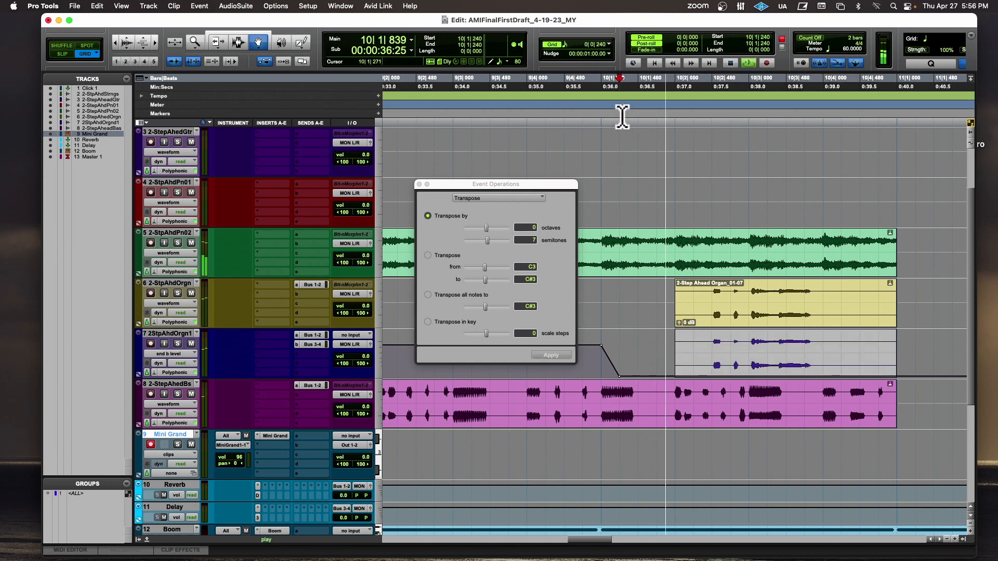
left_click(185, 355)
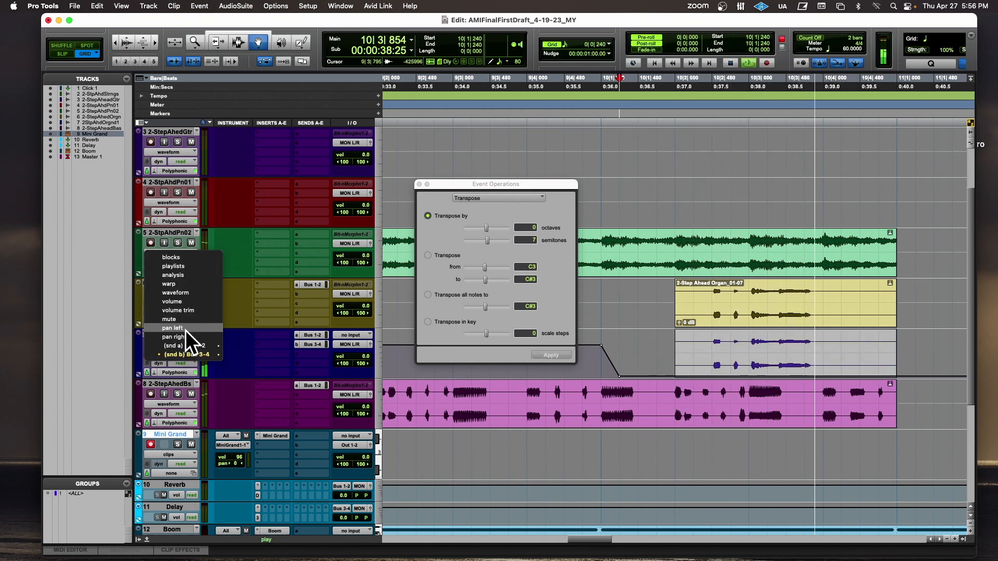
left_click(192, 294)
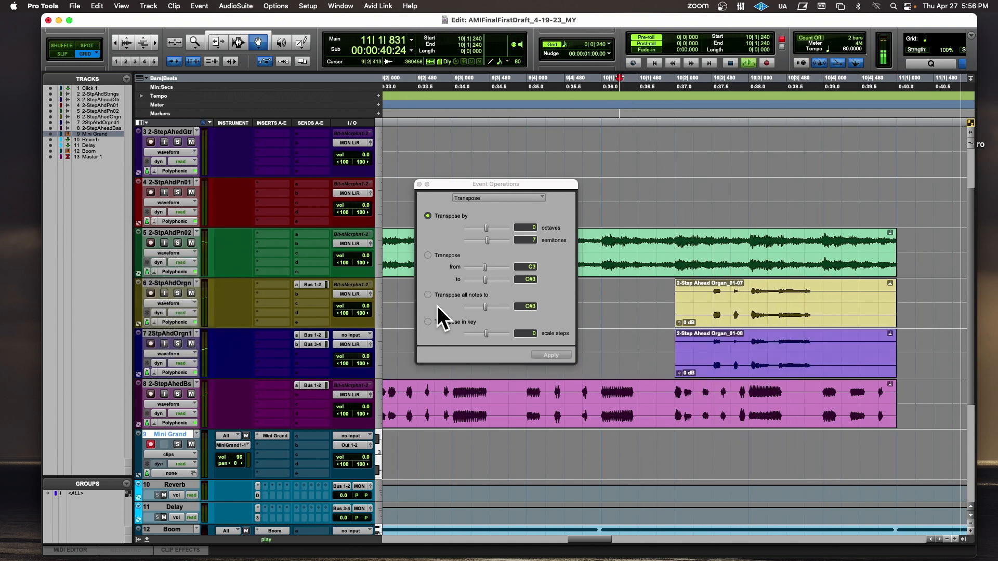
left_click(419, 185)
Step: Play the arrangement from the session start into bar 7 while reviewing its tracks
scroll(572, 229, "left", 10)
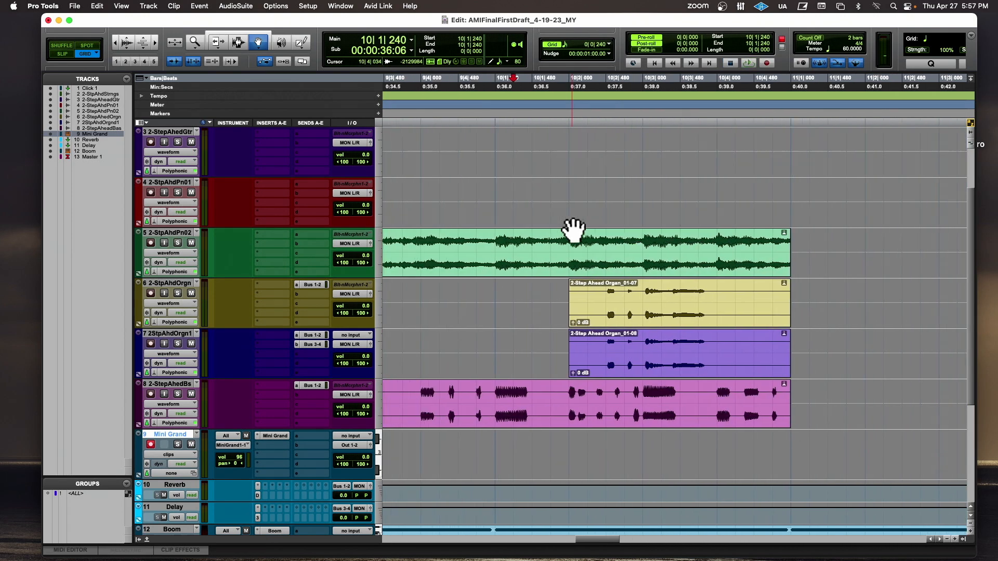
key("r")
key("r")
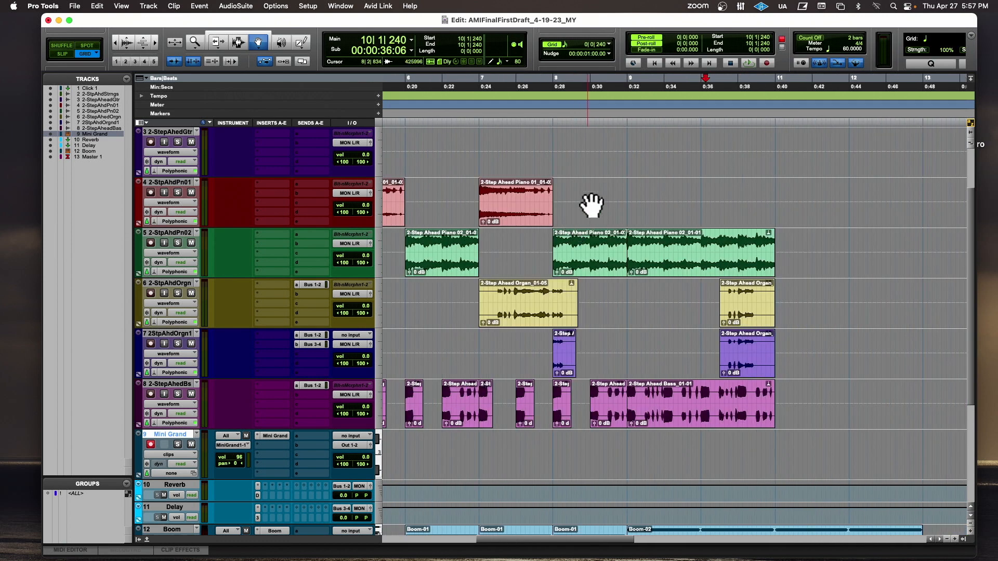
key("Return")
key("space")
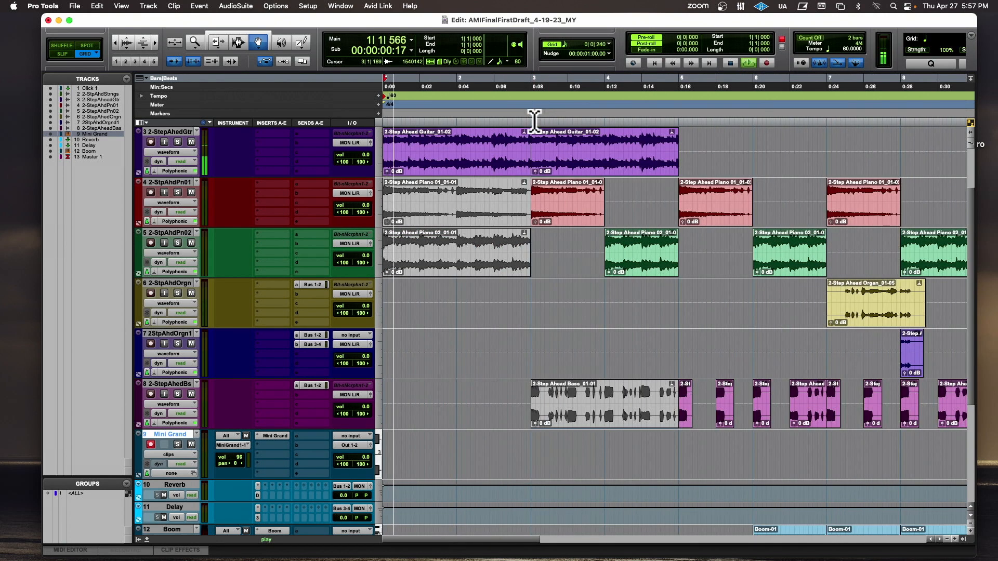
scroll(519, 263, "up", 3)
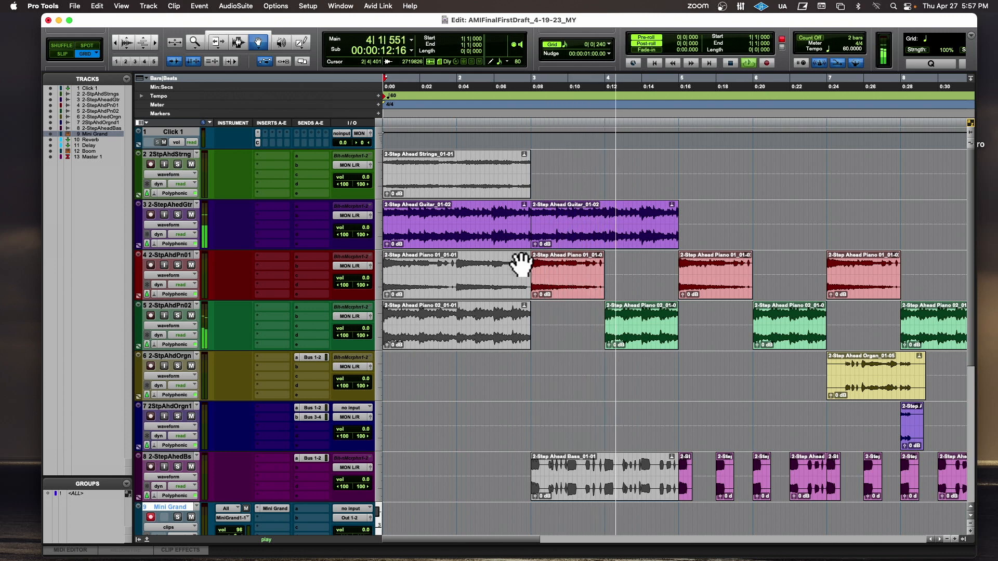
scroll(520, 264, "down", 3)
scroll(520, 264, "up", 2)
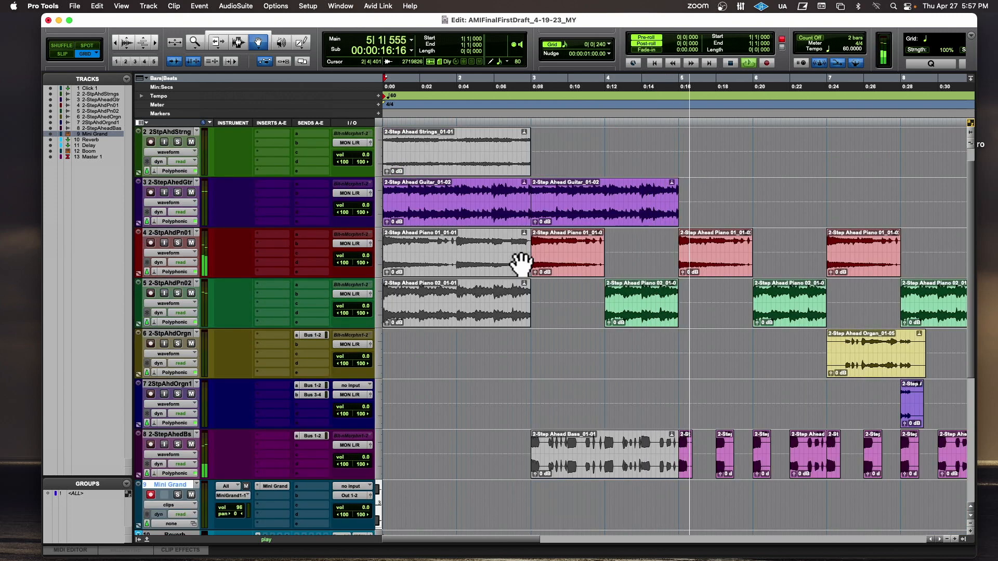
scroll(521, 264, "up", 1)
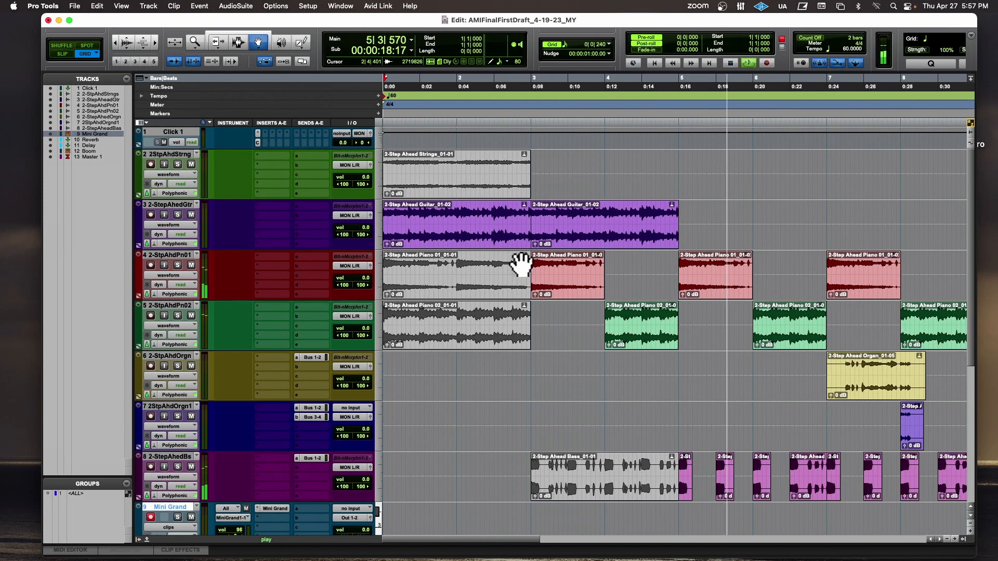
scroll(520, 264, "down", 6)
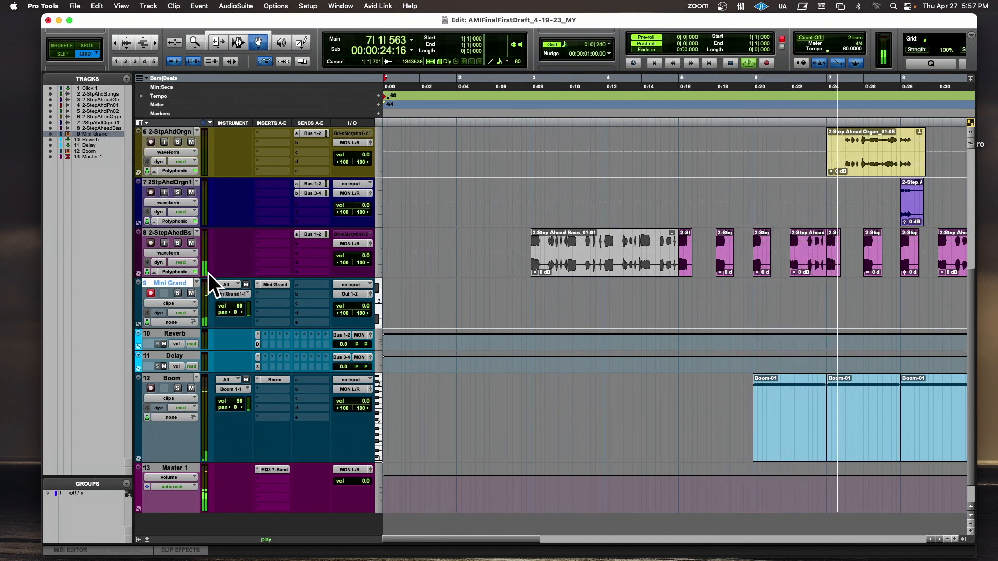
key("space")
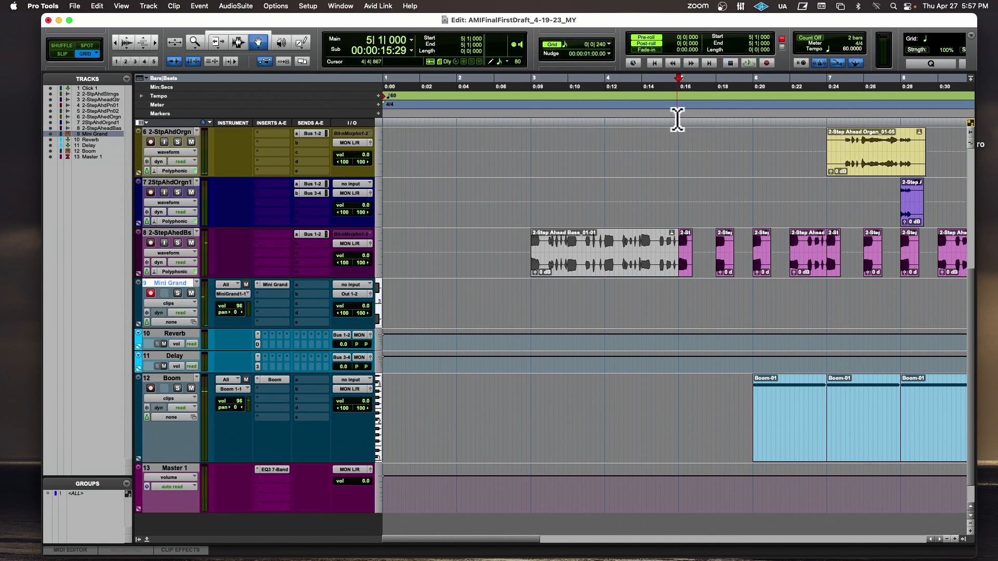
Step: Record a Mini Grand MIDI part from 5|1|000 to the end of bar 7, discarding the first take and recording again
key("super+space")
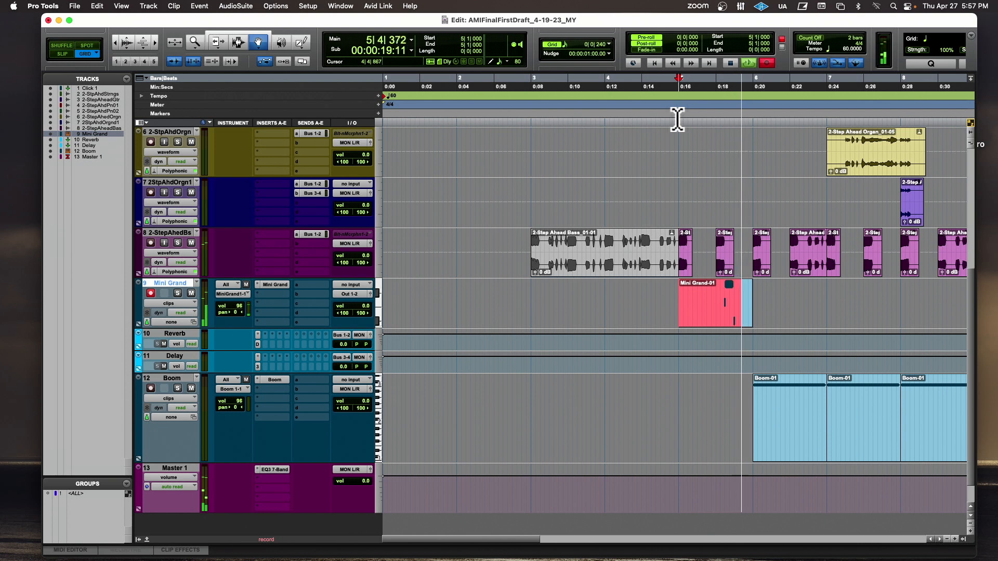
key("super+period")
key("super+space")
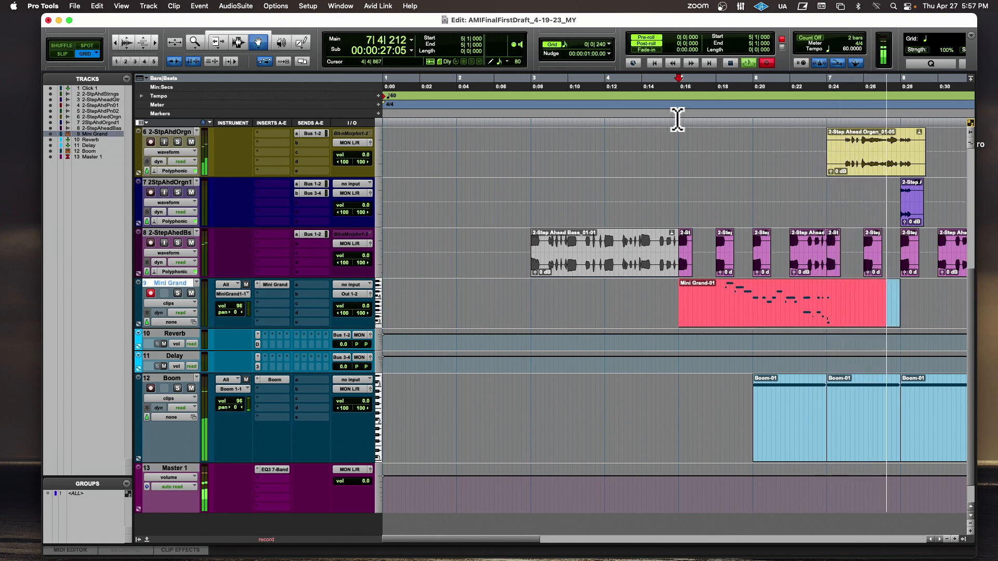
key("space")
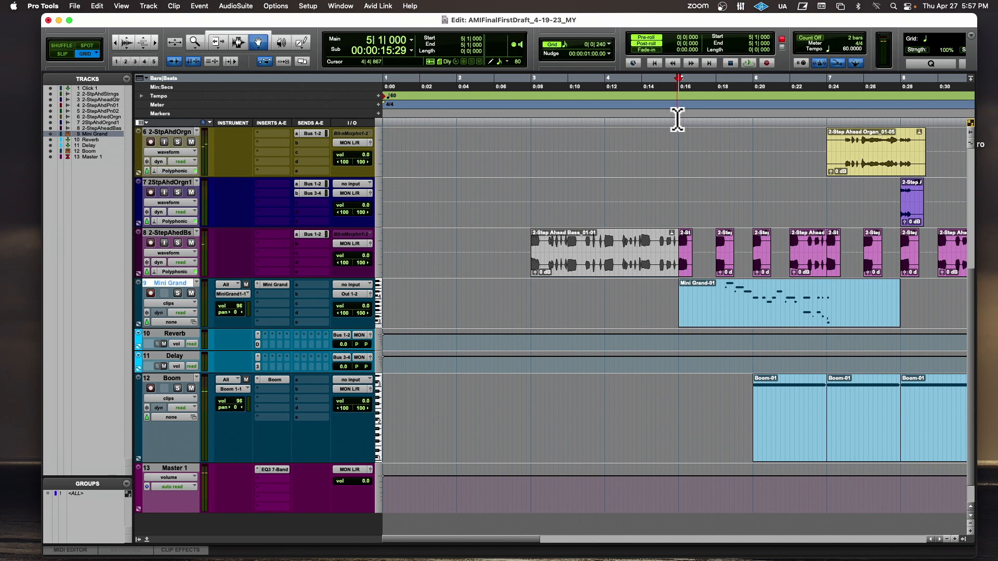
Step: Play back the recorded Mini Grand part from bar 5
scroll(678, 119, "right", 3)
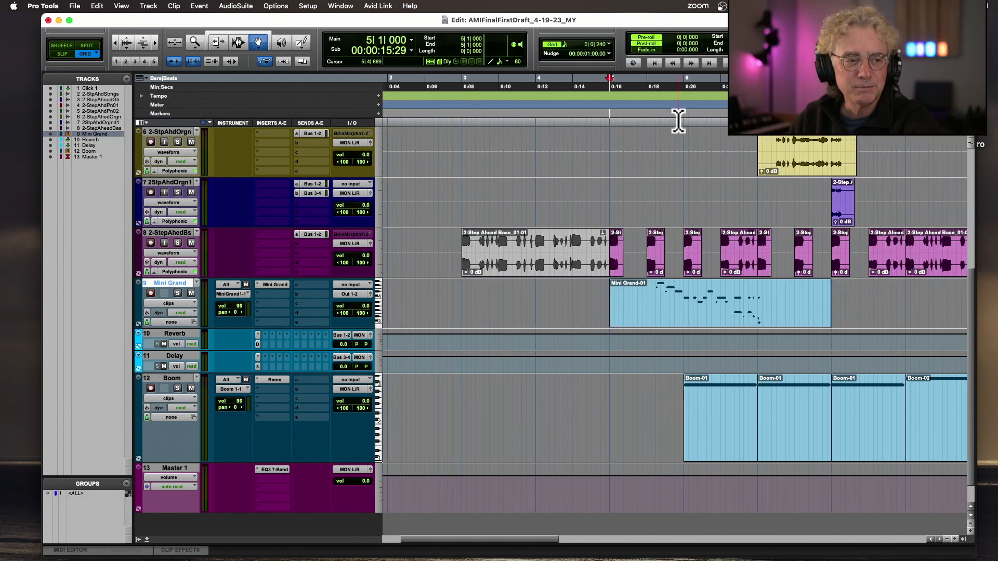
key("space")
key("t")
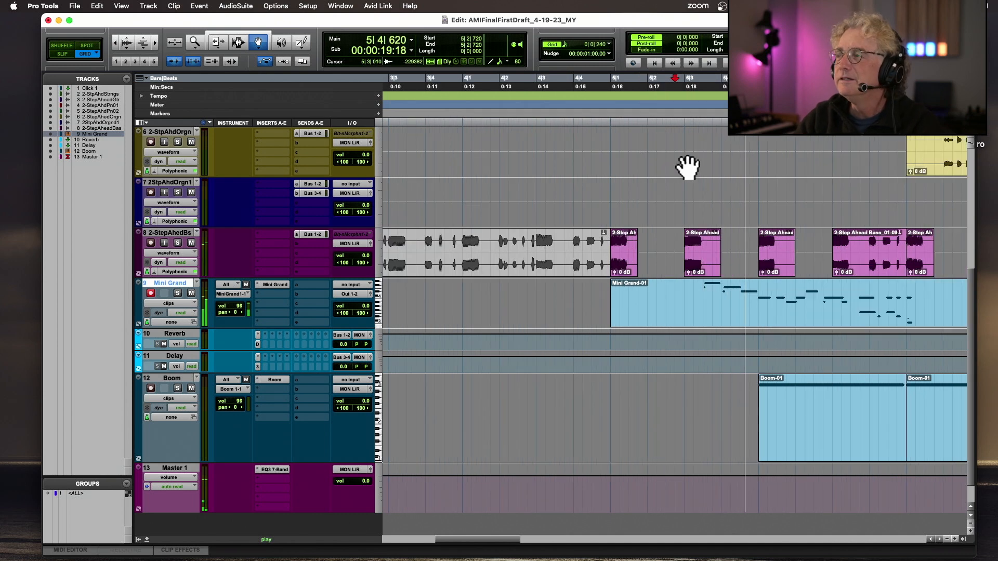
scroll(695, 182, "right", 3)
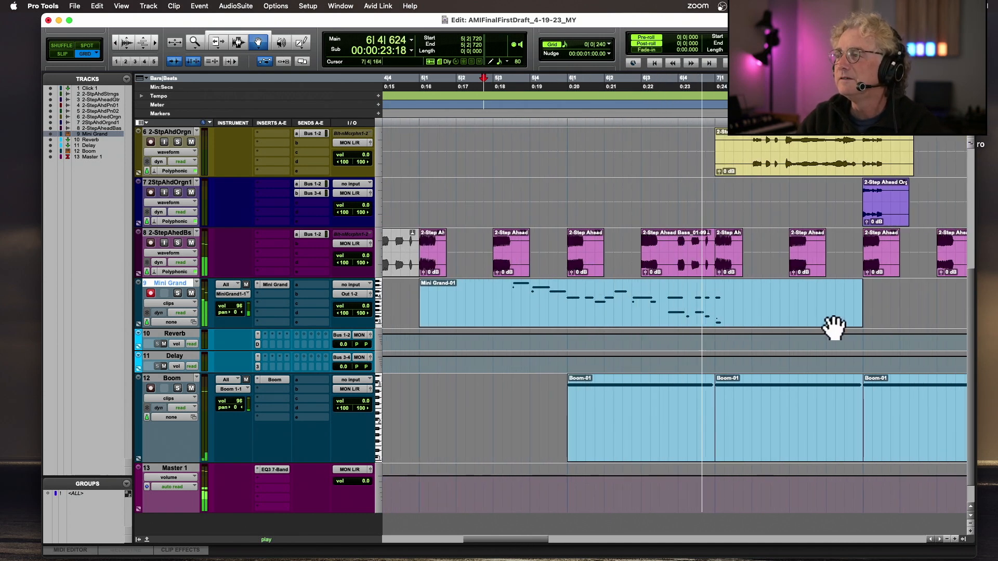
Step: Open the Mini Grand clip in the MIDI Editor and delete the short stray D3 note near the start of bar 7
double_click(738, 314)
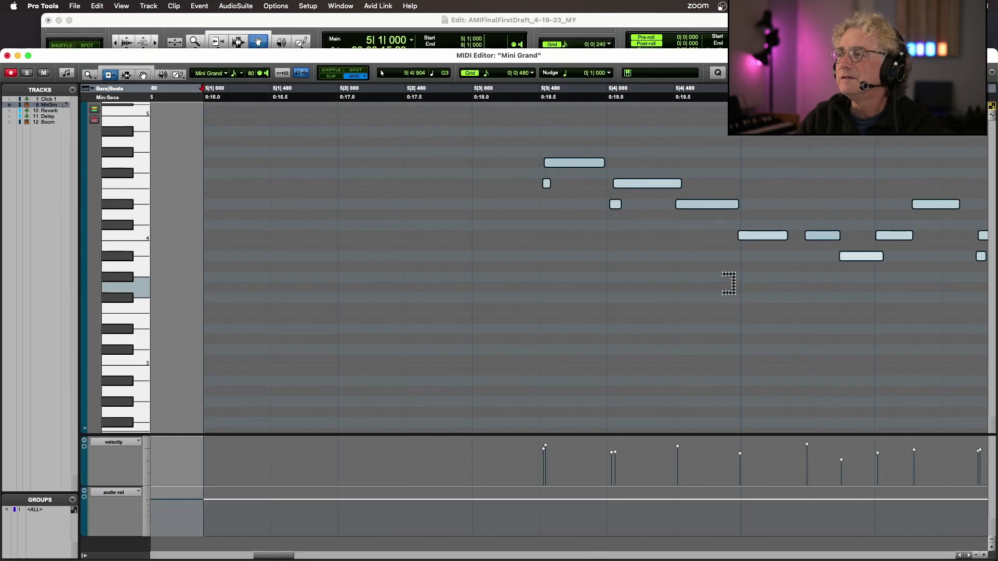
left_click(794, 106)
scroll(793, 106, "right", 14)
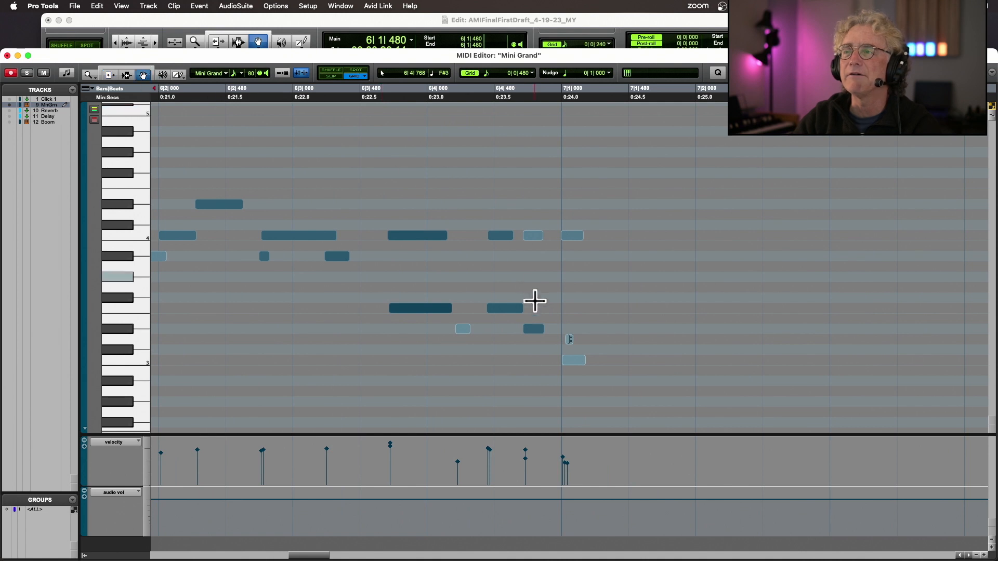
left_click_drag(559, 318, 579, 338)
key("Delete")
Step: Select the C4 and C3 notes at the start of bar 7 and lengthen both to bar 7 beat 3
left_click_drag(562, 195, 571, 362)
left_click(110, 75)
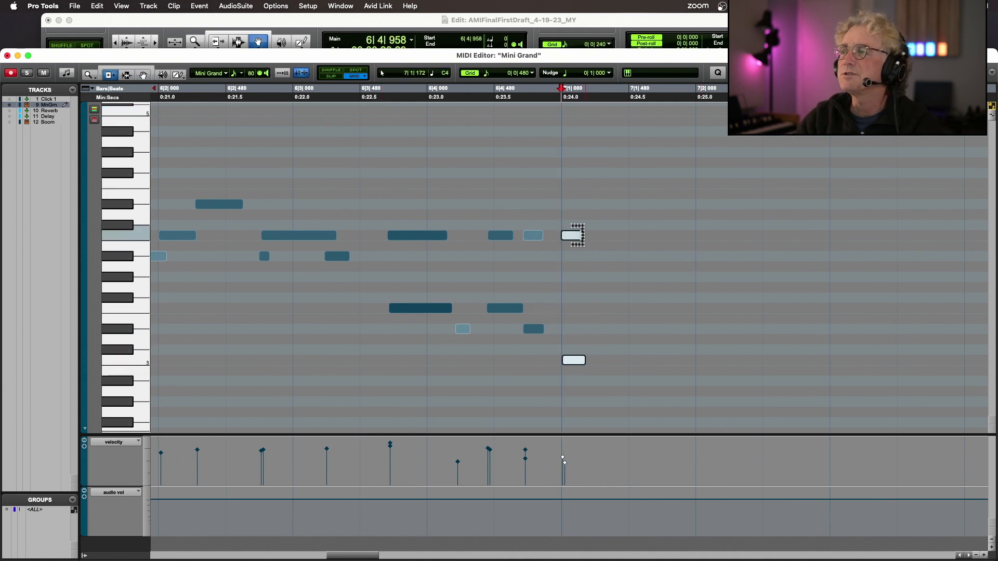
left_click_drag(572, 236, 805, 246)
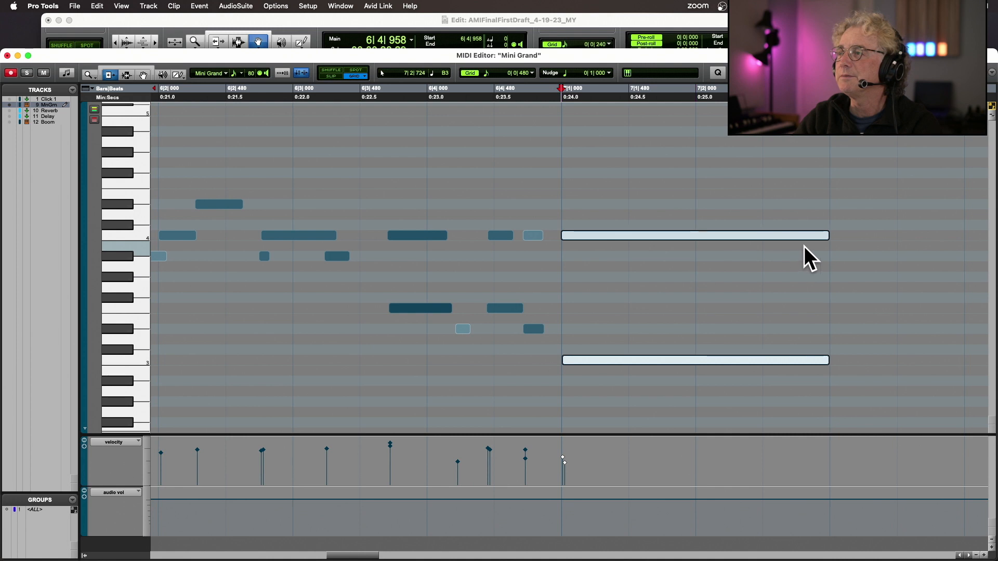
Step: Play back the lengthened Mini Grand ending from 6|3|480 and close the MIDI Editor
left_click(376, 102)
key("space")
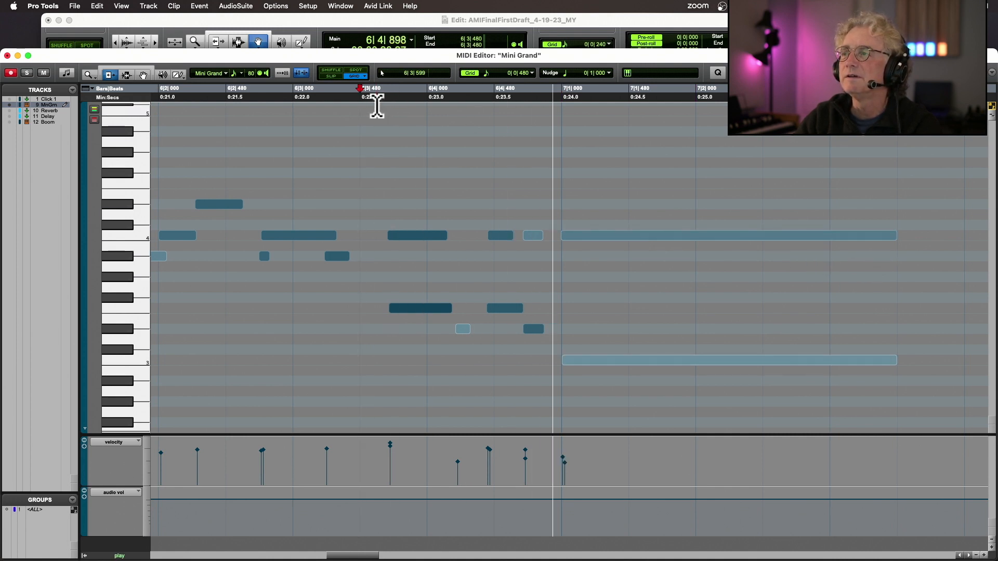
left_click(7, 56)
key("r")
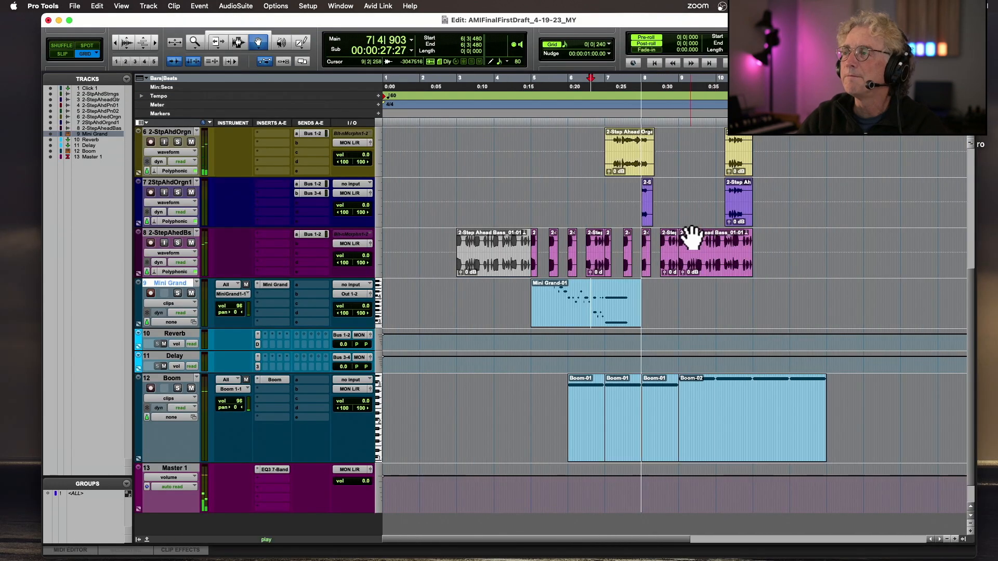
scroll(692, 238, "up", 5)
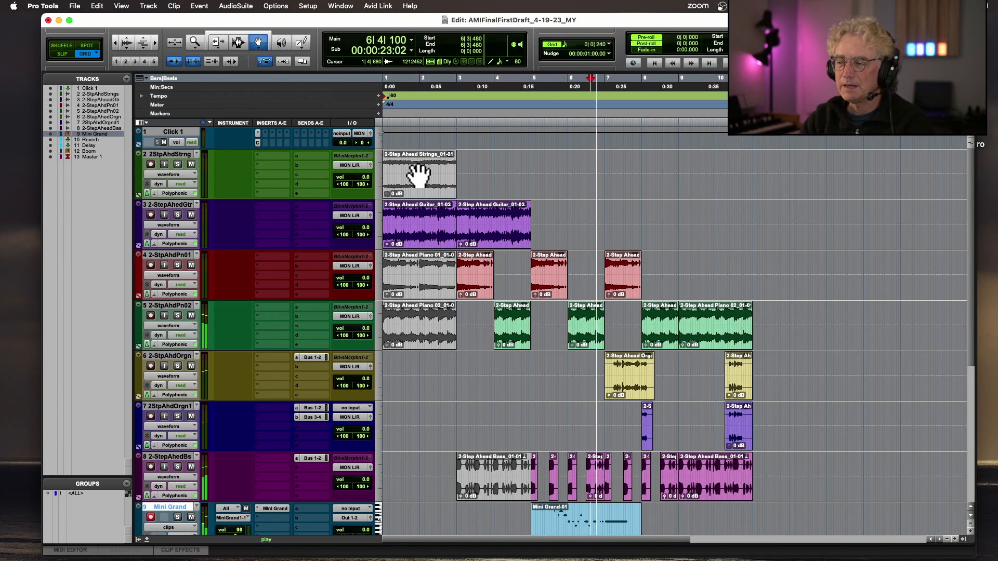
scroll(417, 173, "down", 1)
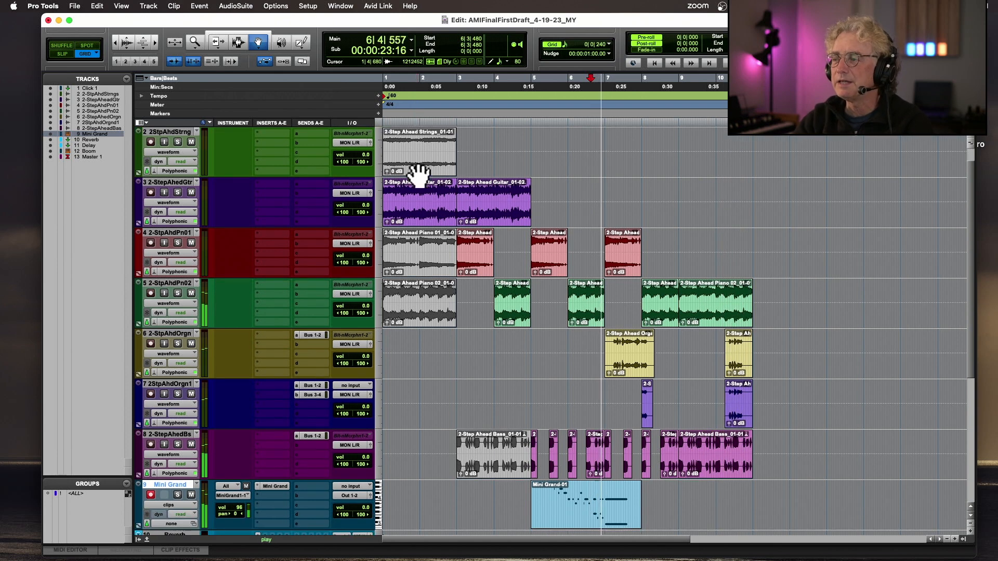
Step: Record a second Mini Grand phrase from 7|3|480 to the end of bar 10
left_click(629, 104)
key("super+space")
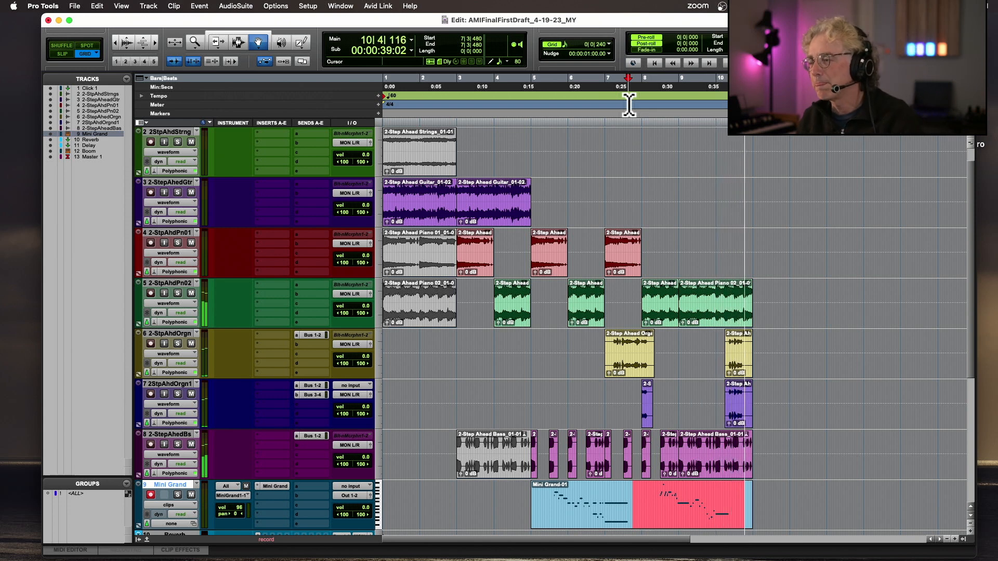
key("space")
Step: Play back the newly recorded Mini Grand phrase from 7|3|480
key("space")
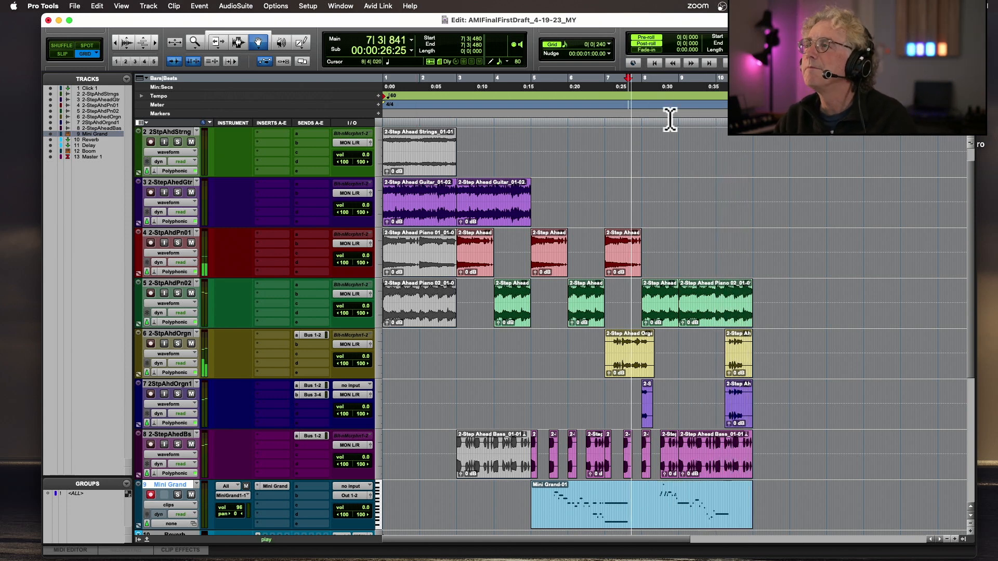
key("super+]")
key("super+]")
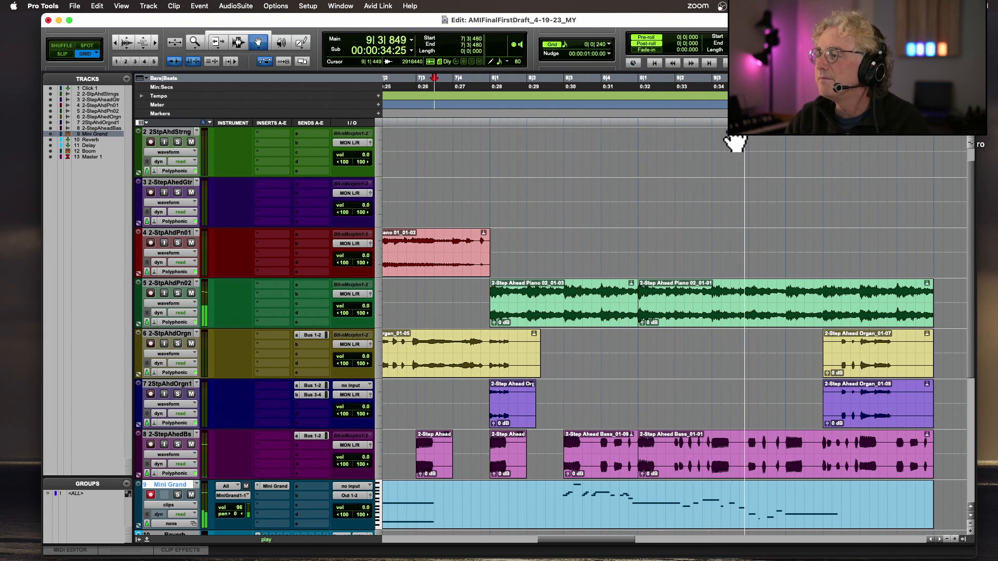
key("r")
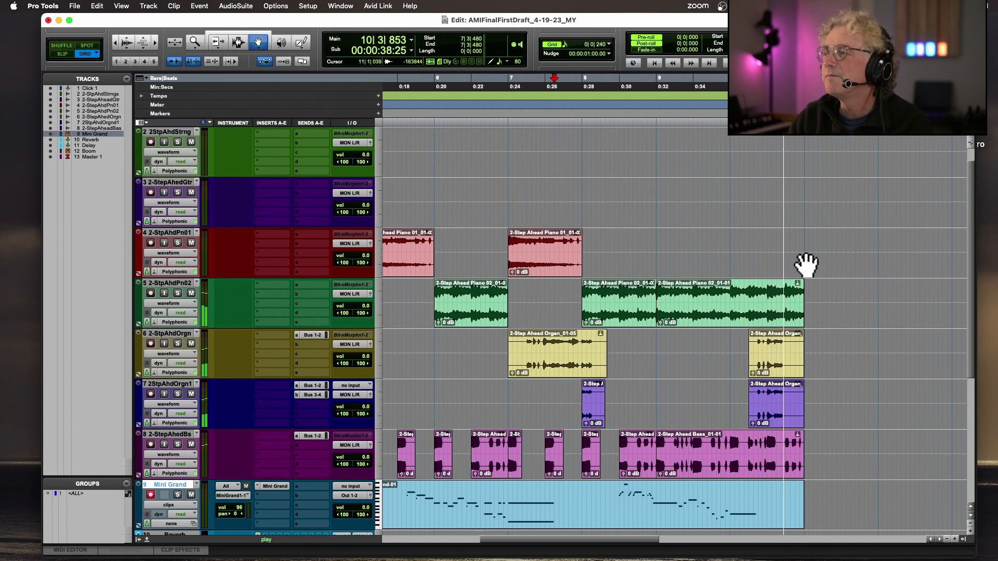
key("space")
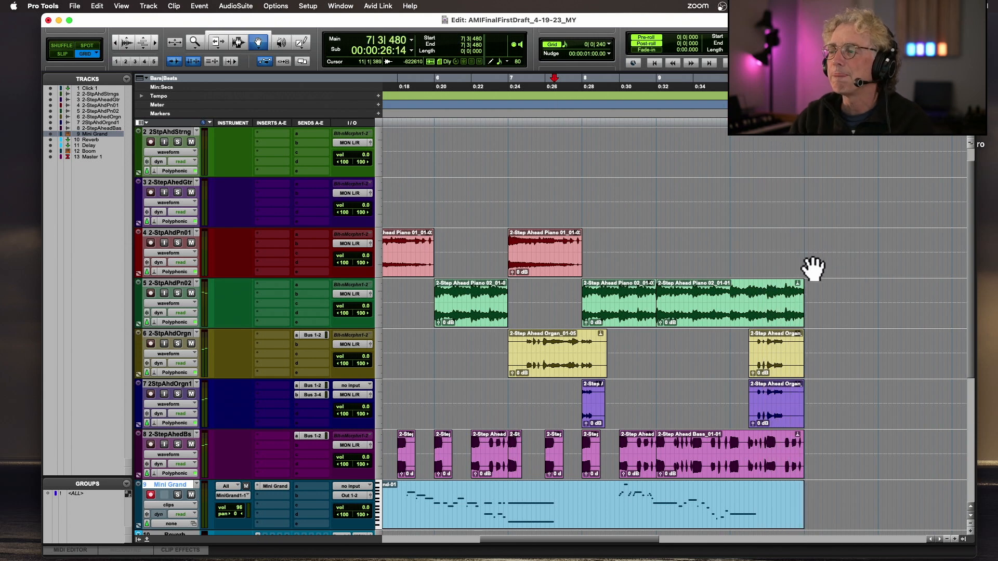
Step: Select the Boom-02 clip at bar 9, open the Boom instrument and choose pattern 4
scroll(811, 270, "down", 5)
left_click(884, 393)
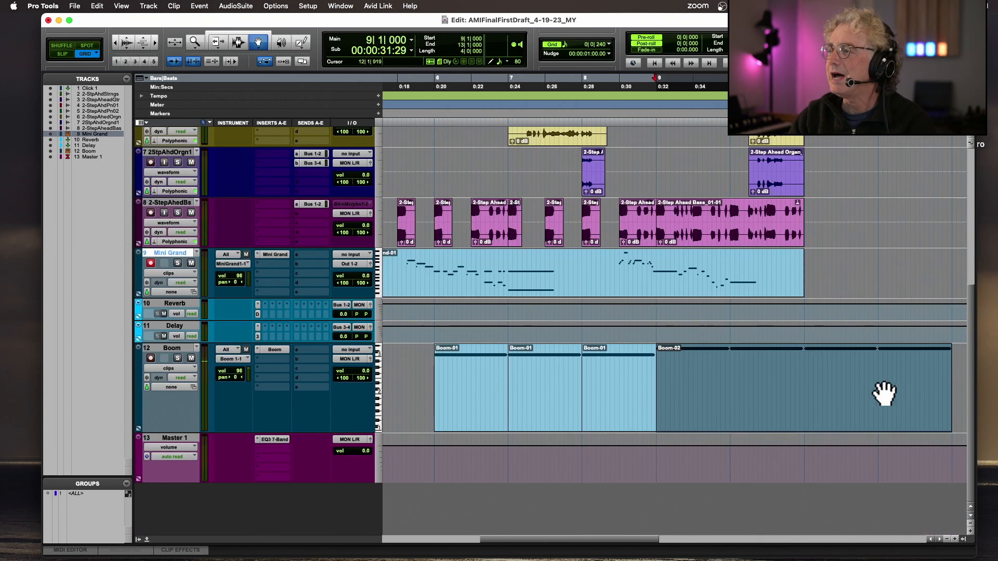
left_click(275, 350)
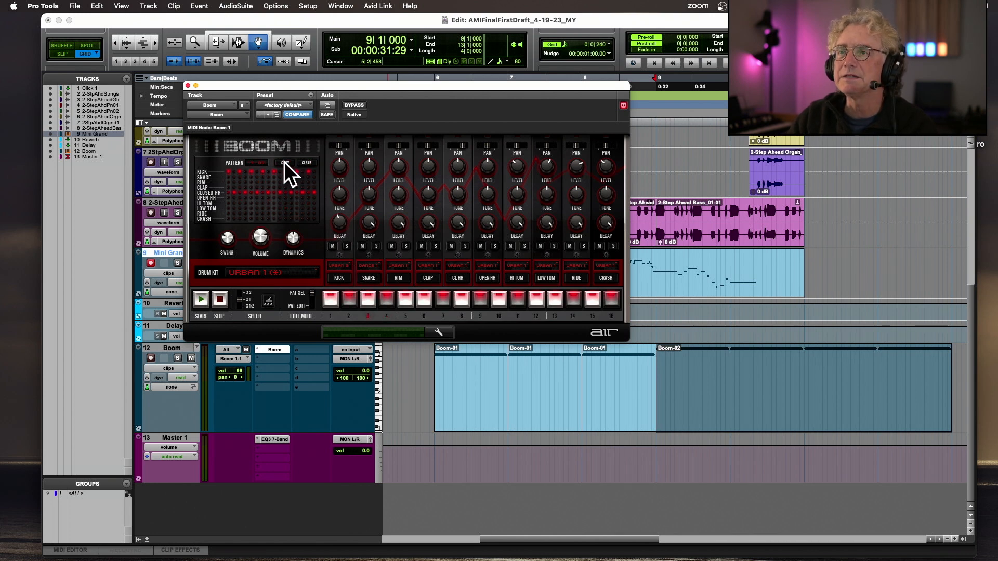
left_click(388, 299)
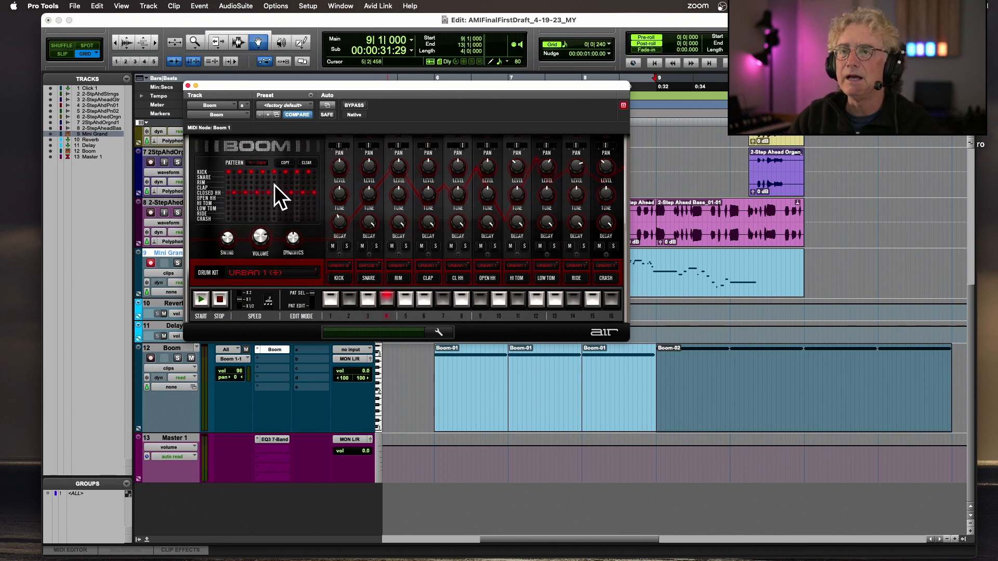
key("super+bracketleft")
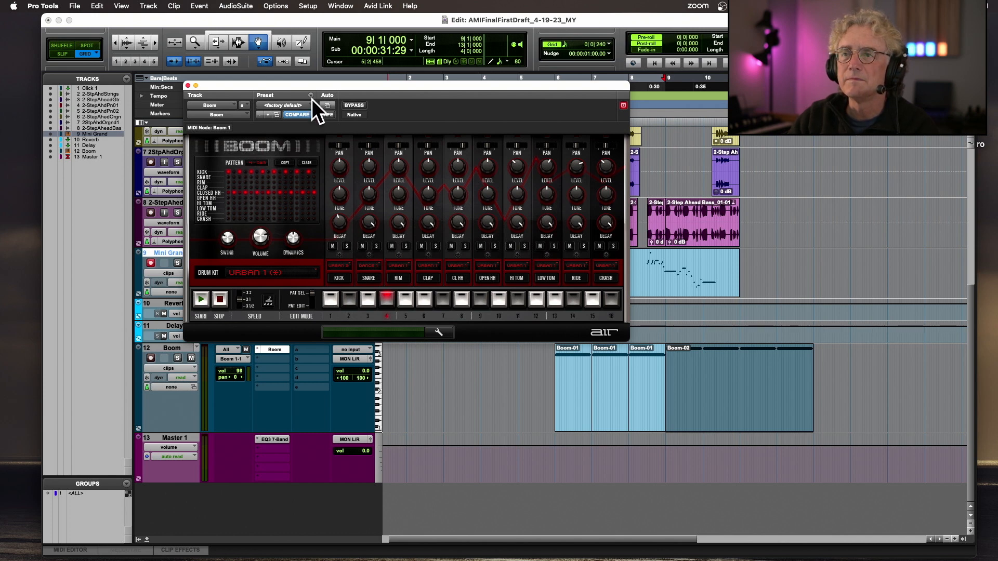
left_click_drag(315, 84, 454, 105)
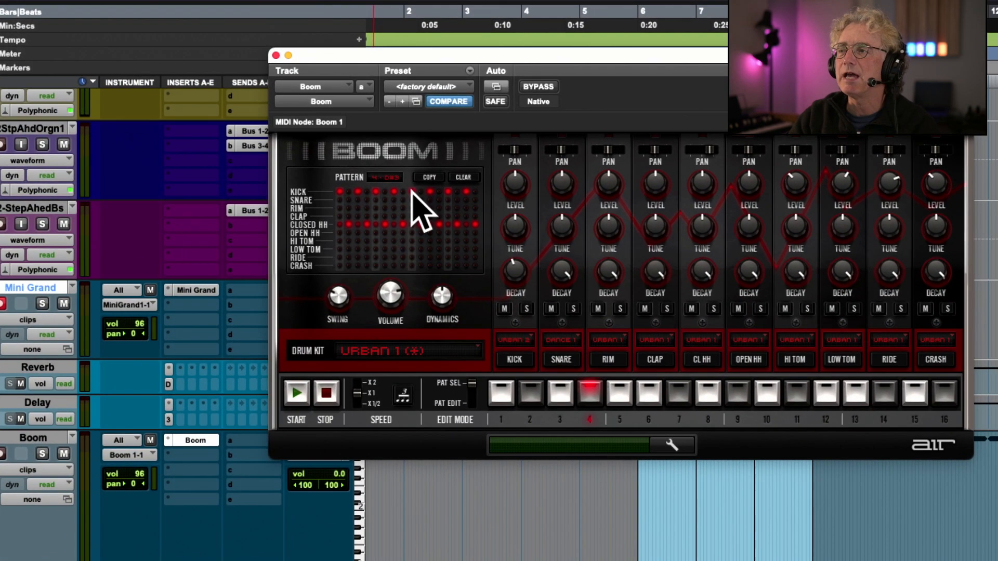
Step: Add snare hits on steps 3, 7, 11 and 15 of Boom pattern 4 and record-enable the Boom track
left_click(569, 360)
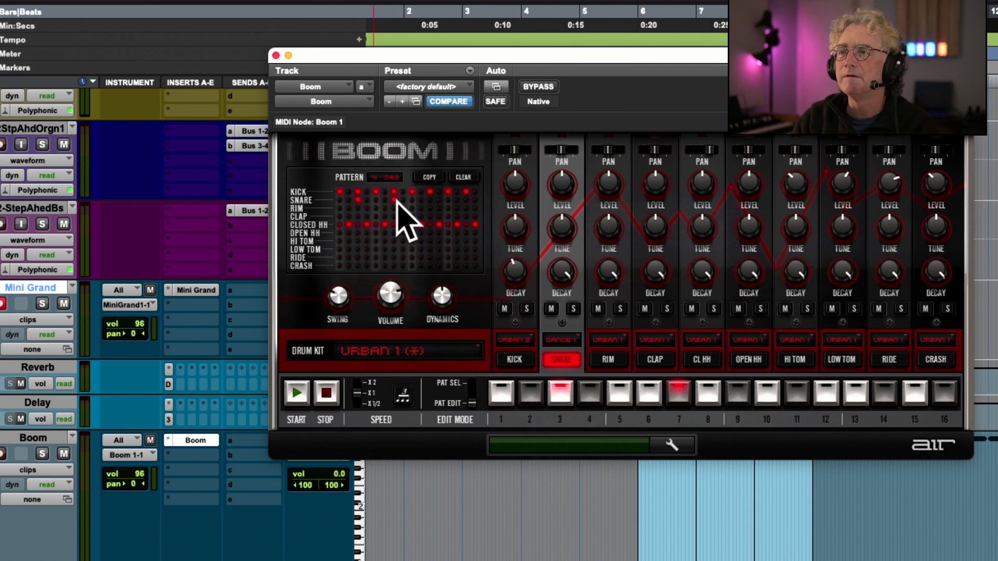
left_click(475, 224)
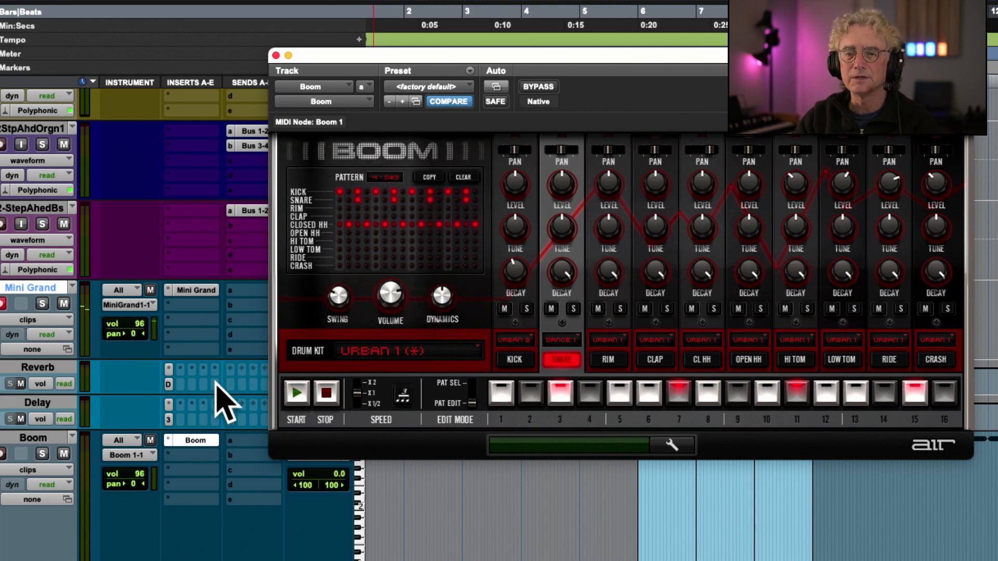
left_click(2, 453)
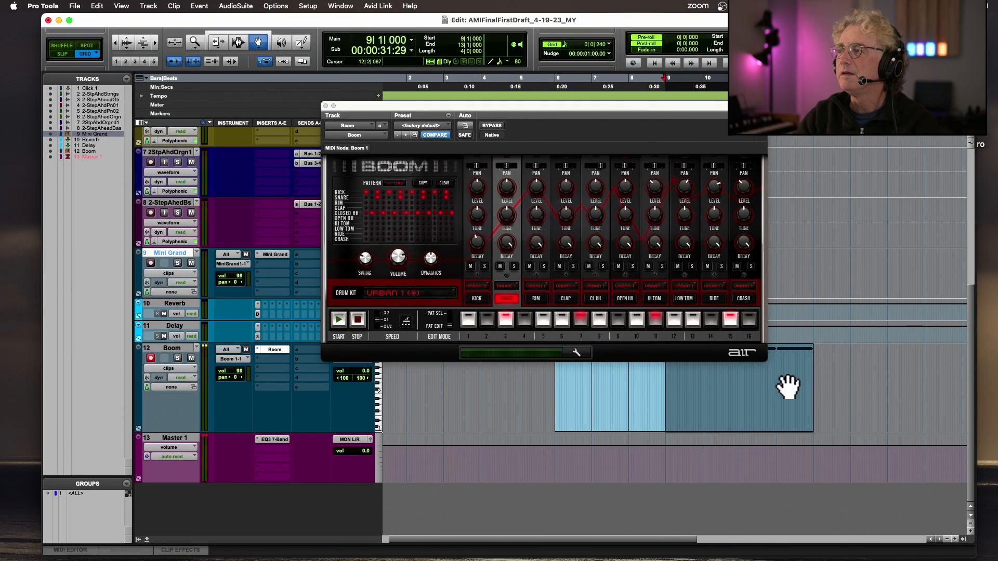
left_click(326, 106)
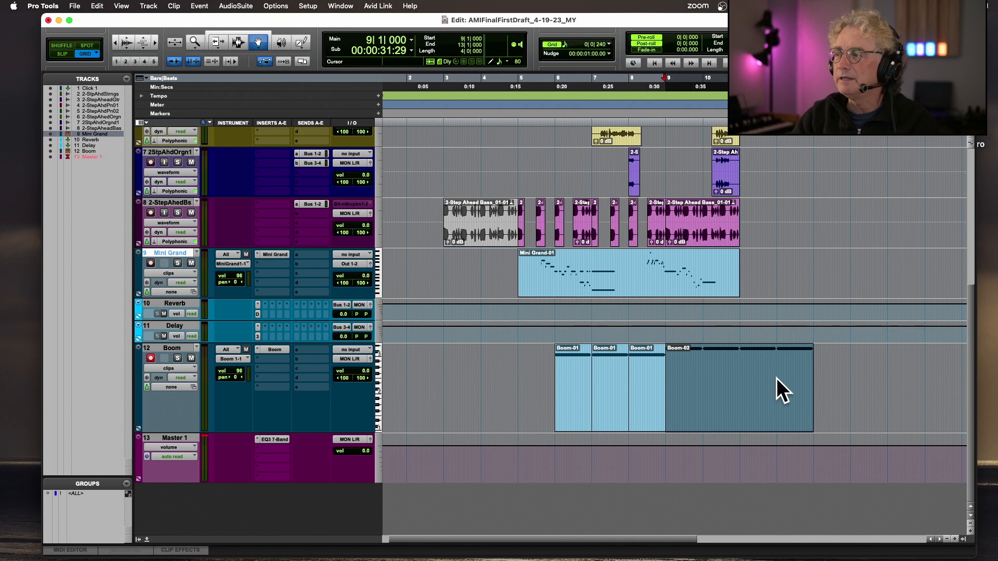
Step: Open the Boom-02 clip in the MIDI Editor and duplicate its four notes from bars 9–12 into bars 13–16
double_click(775, 389)
key("r")
key("r")
key("r")
key("r")
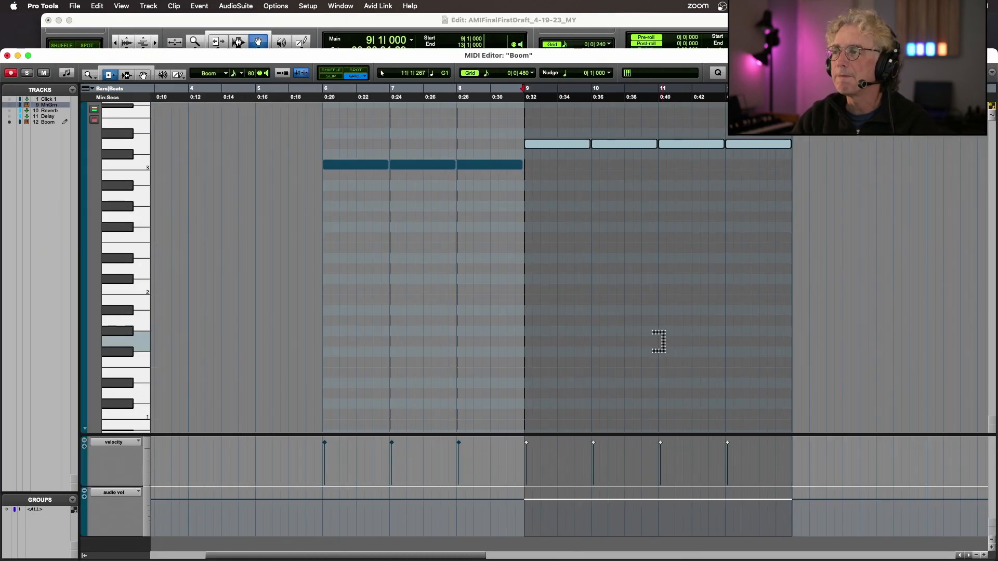
left_click(126, 75)
key("super+d")
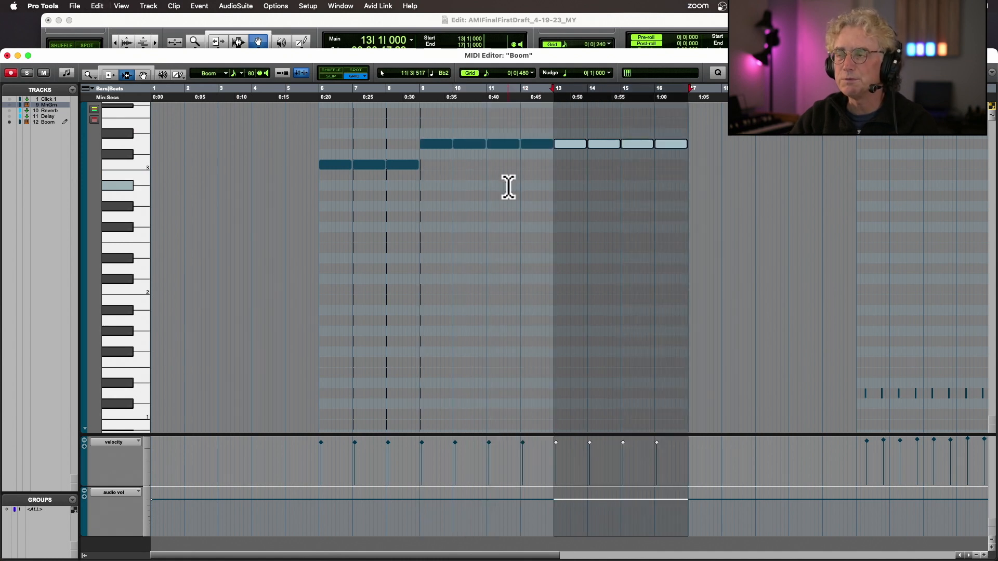
Step: Transpose the duplicated Boom notes in bars 13–16 up one semitone, audition them and close the MIDI Editor
key("Up")
key("space")
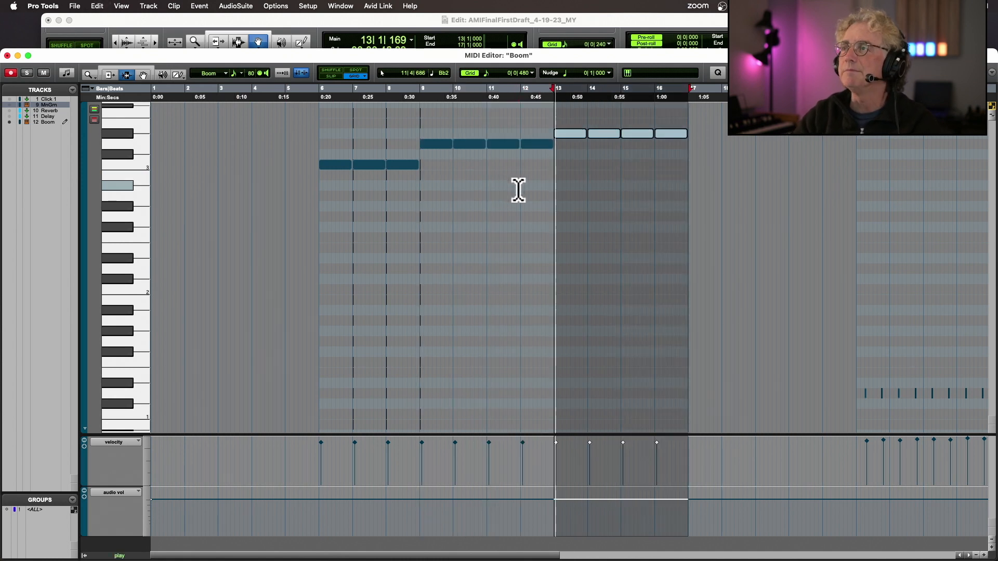
left_click(7, 56)
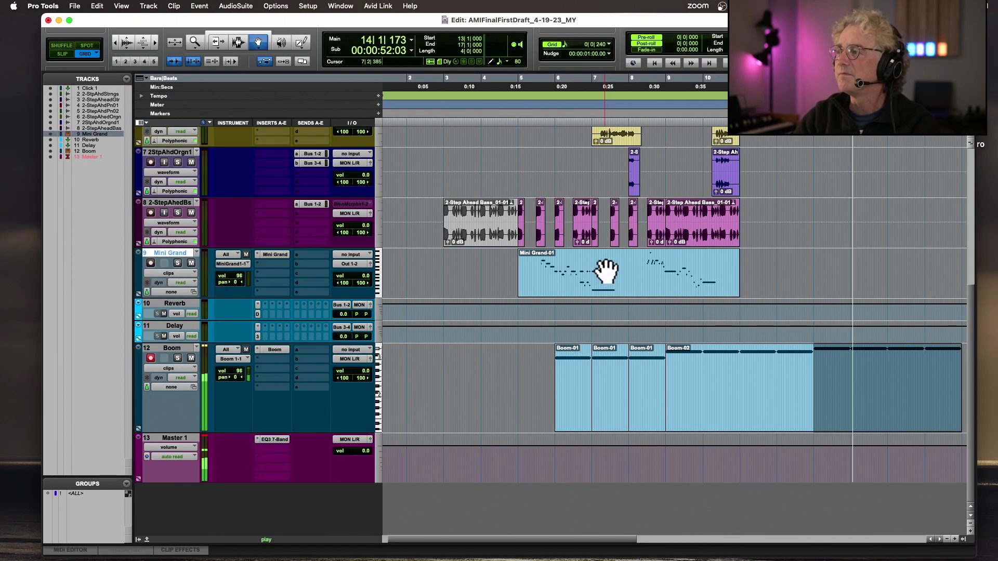
key("space")
Step: Select the Piano 02 and Bass clips at bar 9 and duplicate both three times, filling bars 11–16
scroll(763, 178, "up", 4)
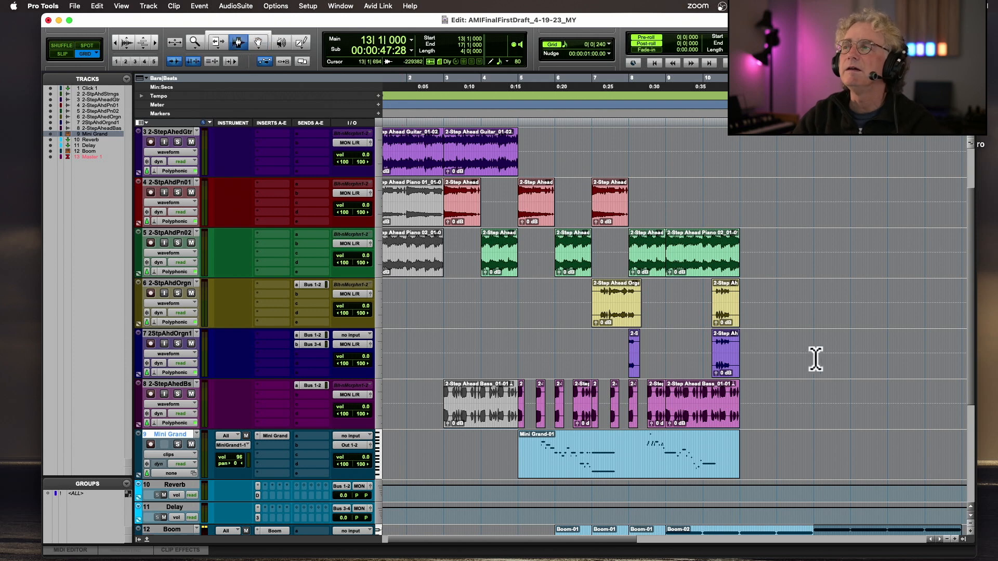
double_click(688, 268)
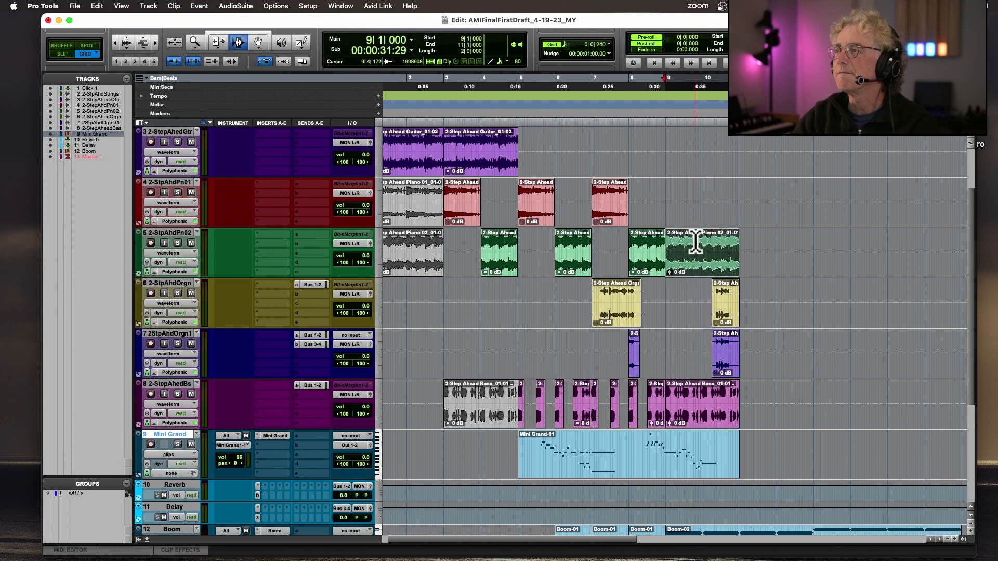
left_click(701, 403, "shift")
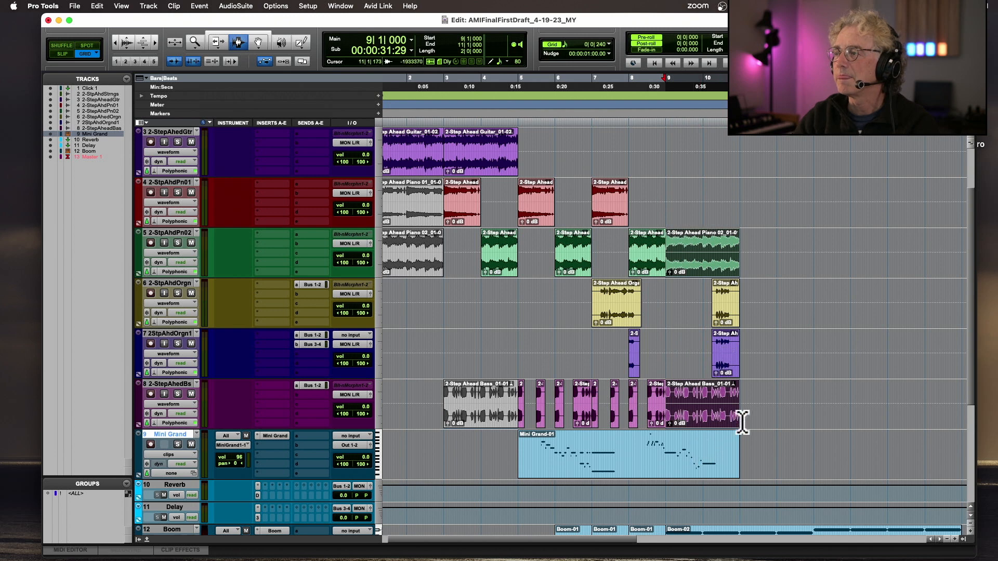
key("super+d")
key("super+d")
key("super+d")
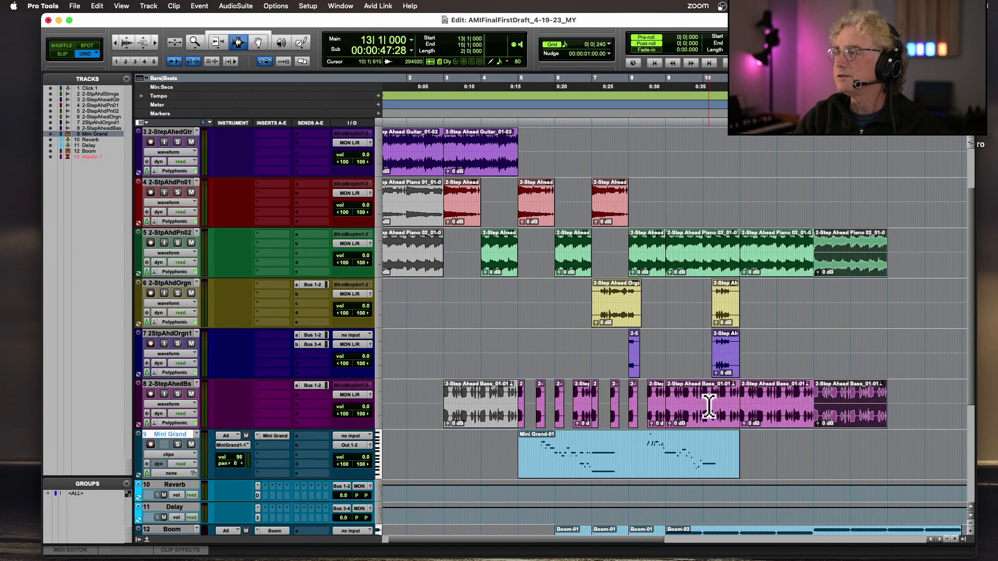
Step: Play back the arrangement from 9|3|720 through the duplicated piano and bass clips
scroll(710, 405, "right", 3)
left_click(582, 239)
key("space")
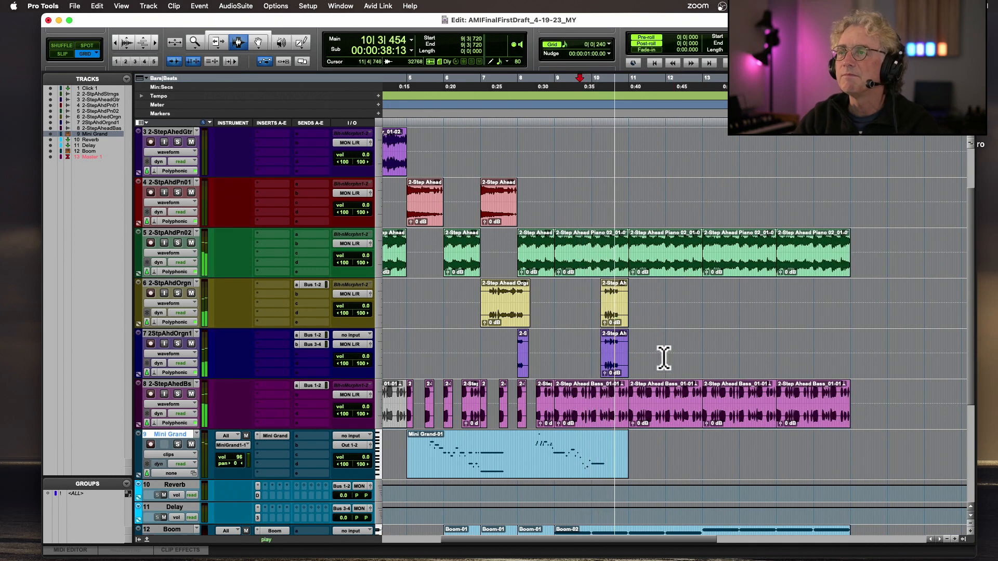
scroll(663, 358, "left", 1)
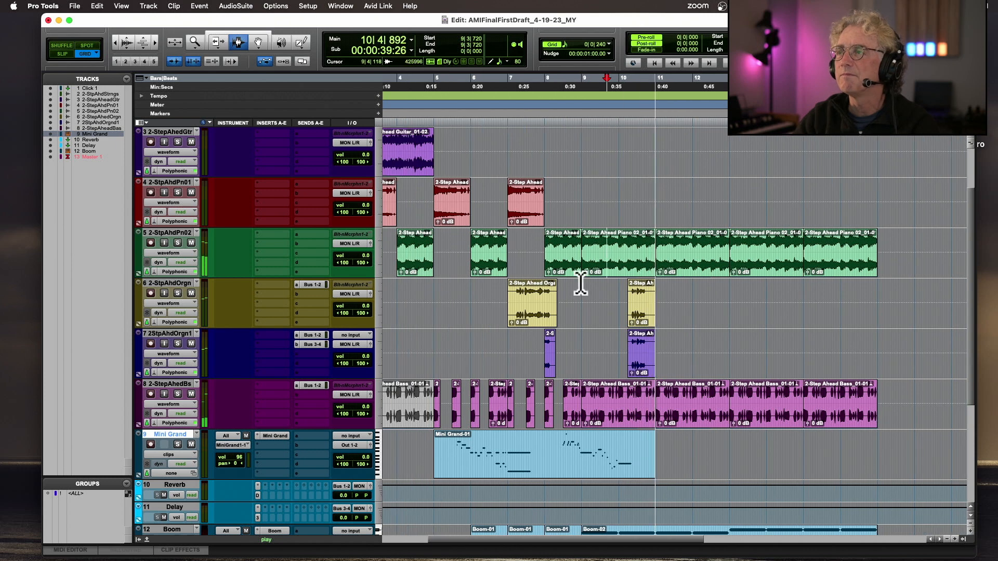
double_click(395, 151)
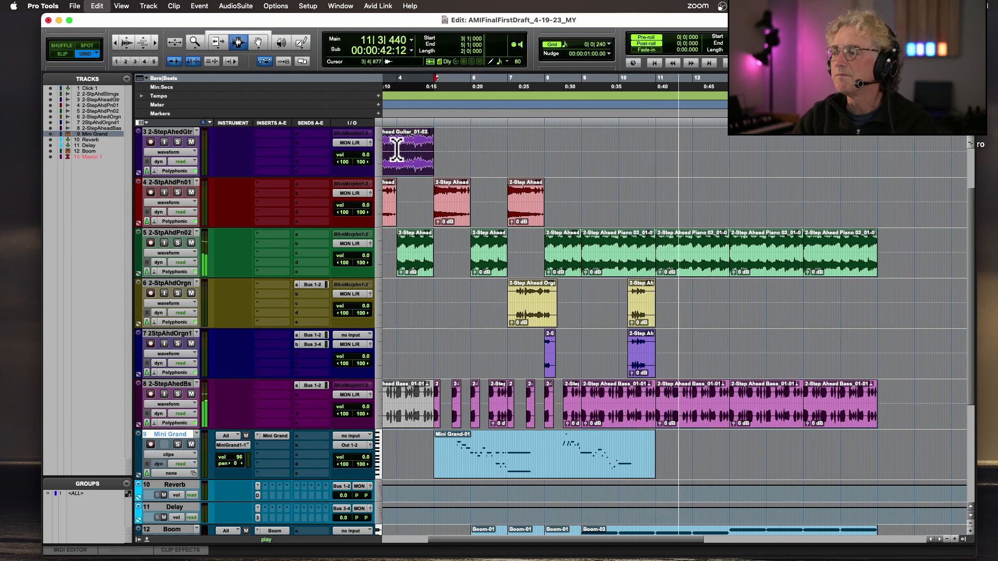
key("space")
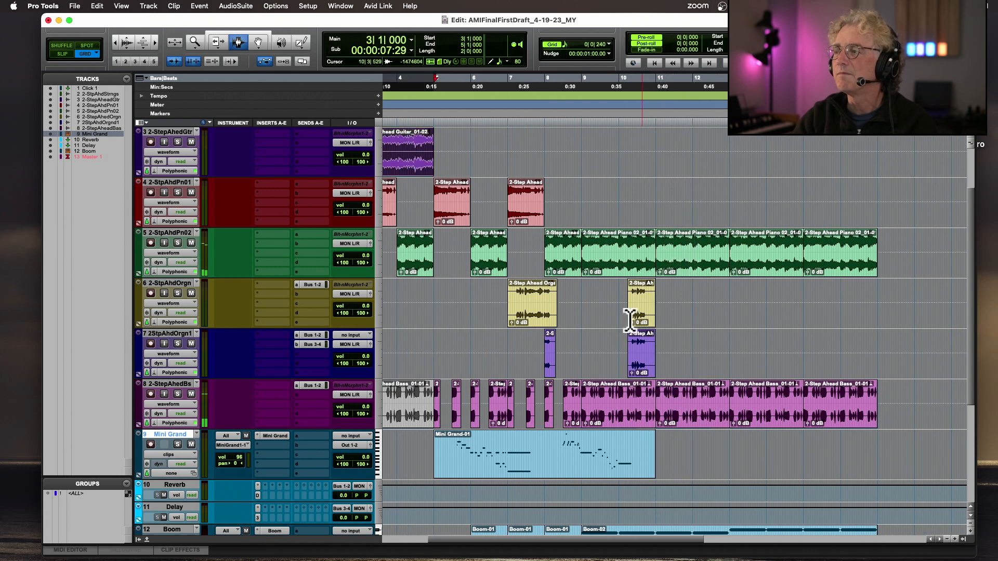
left_click(522, 306)
double_click(524, 306)
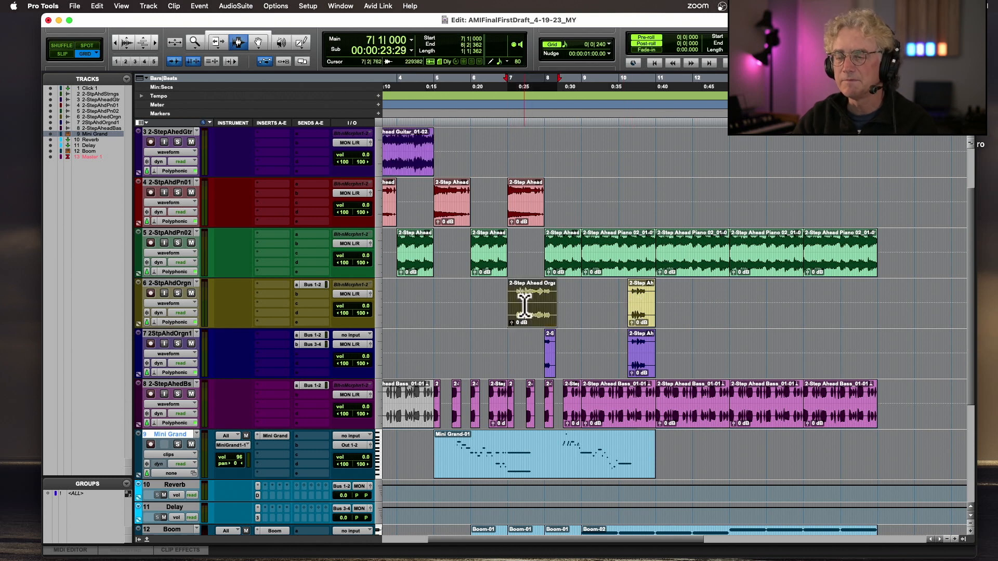
left_click(419, 149)
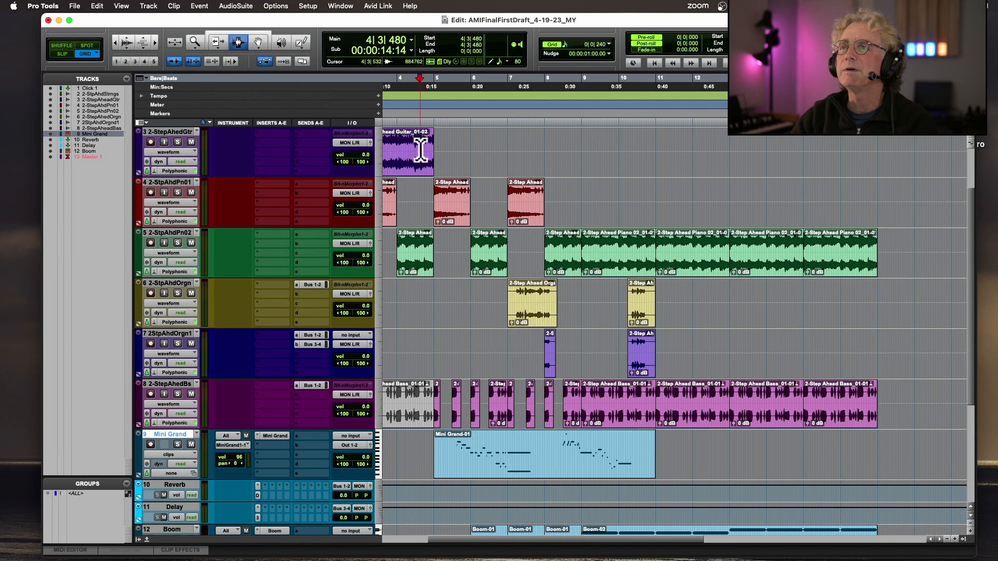
Step: Copy the Strings clip from bar 1 and paste it on the same track at 11|1|000
scroll(420, 150, "up", 3)
scroll(417, 165, "left", 4)
double_click(434, 171)
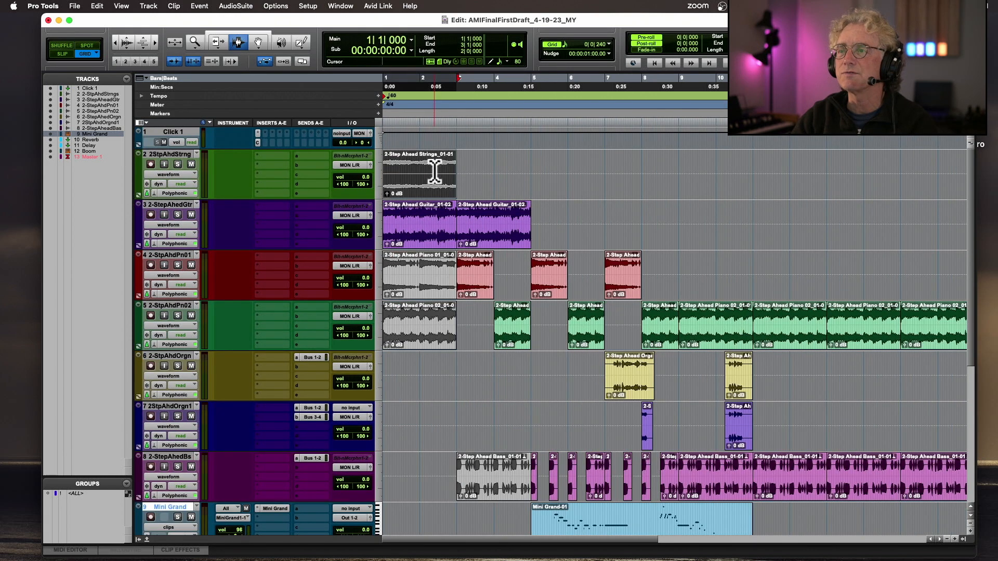
scroll(612, 195, "right", 5)
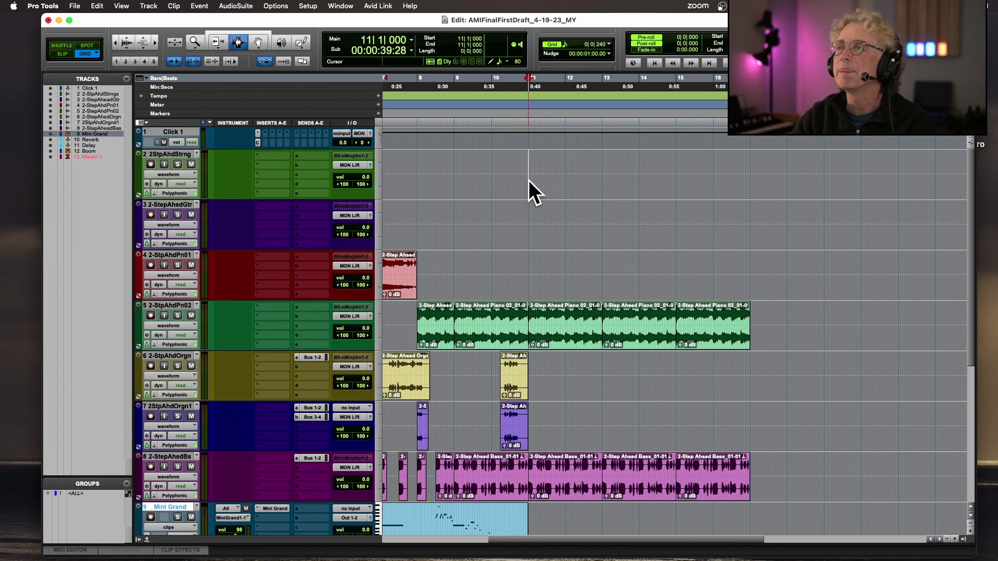
key("super+v")
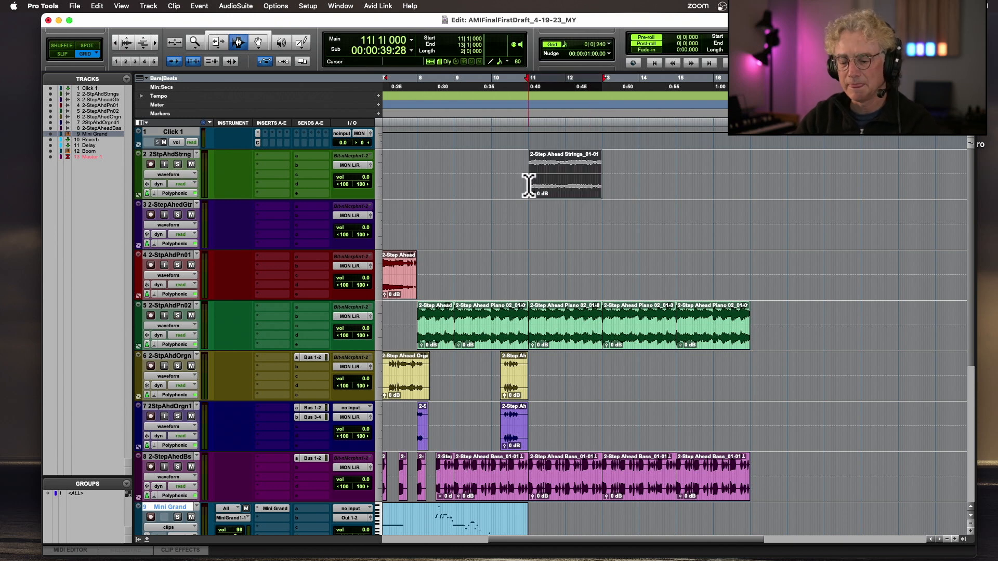
Step: Play back the pasted Strings clip at bar 11 and place the edit cursor at 10|3|240
key("space")
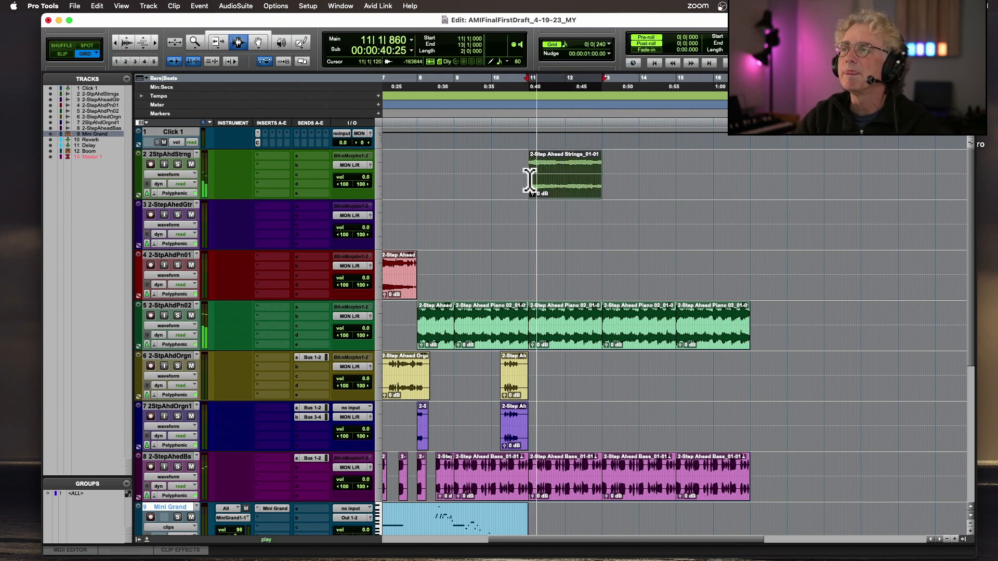
left_click(512, 177)
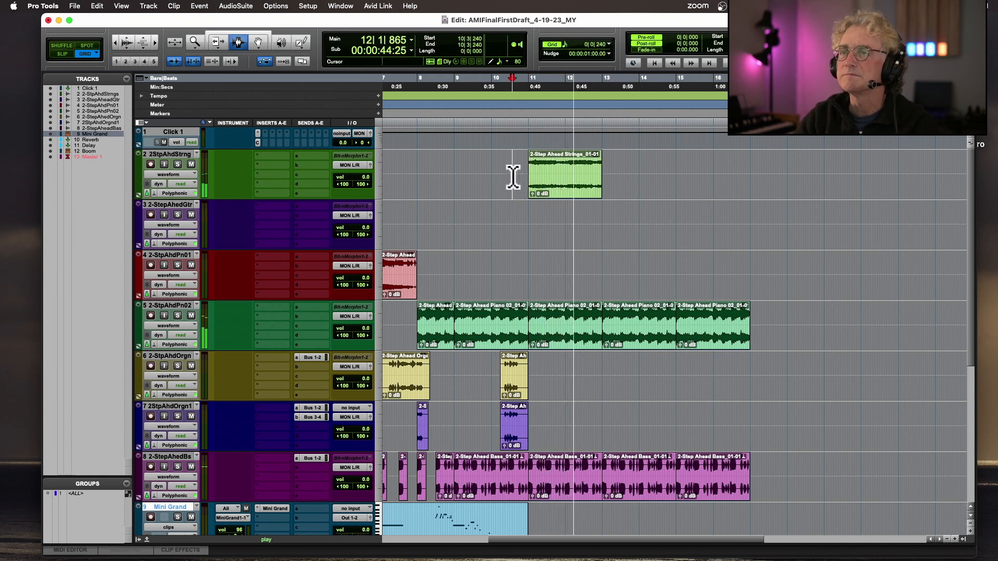
key("space")
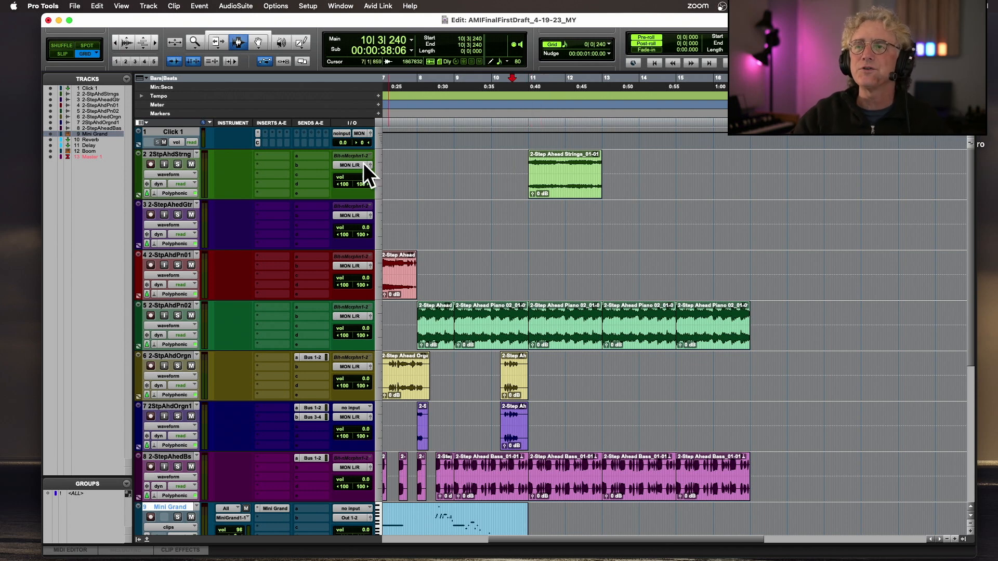
Step: Add a Bus 1-2 (Stereo) send to the Strings track and set its level to about -1.4 dB
left_click(317, 156)
mouse_move(320, 165)
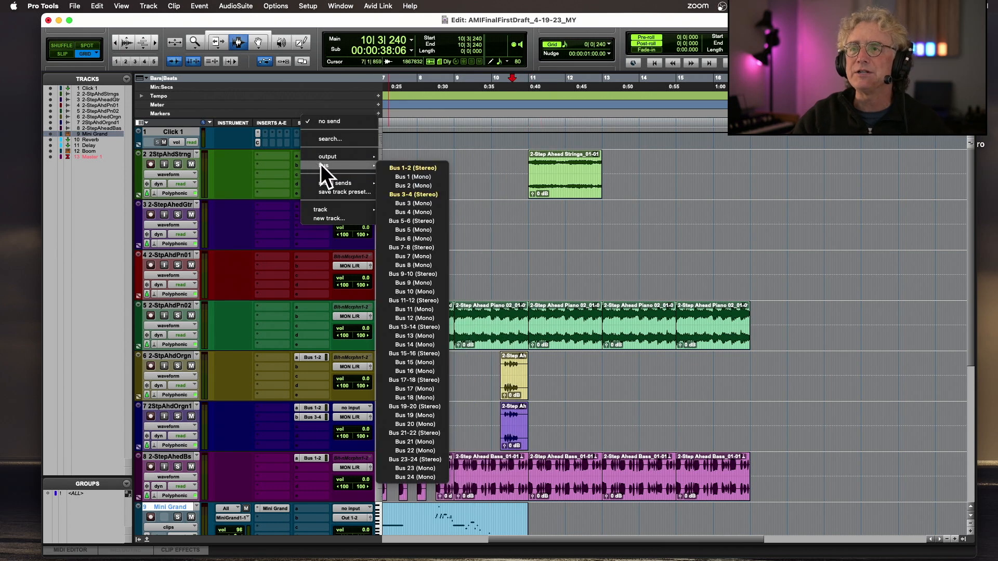
left_click(395, 169)
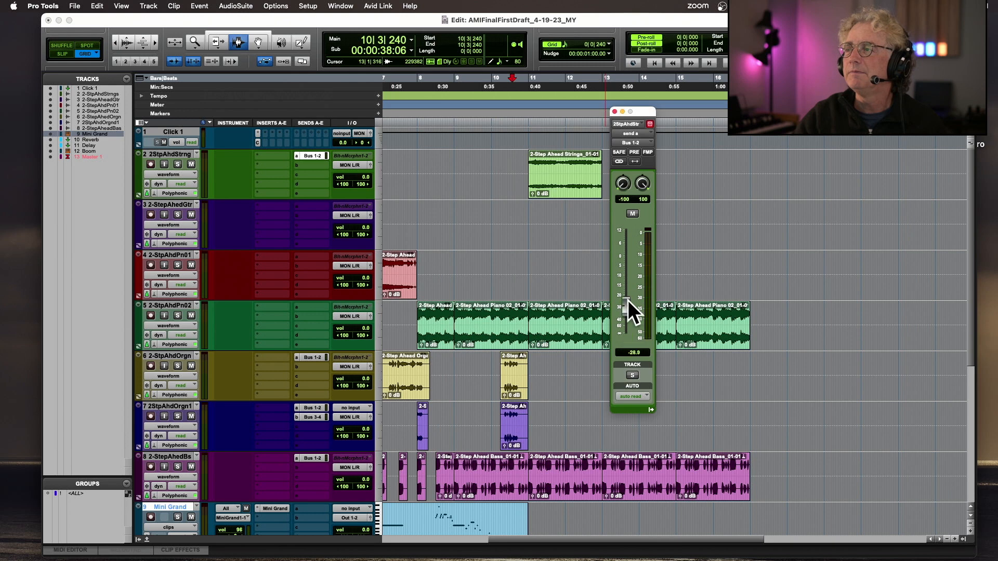
left_click_drag(631, 264, 632, 255)
Step: Solo the Strings track during playback from 10|3|240 and set its Bus 1-2 send level to -0.1 dB
key("space")
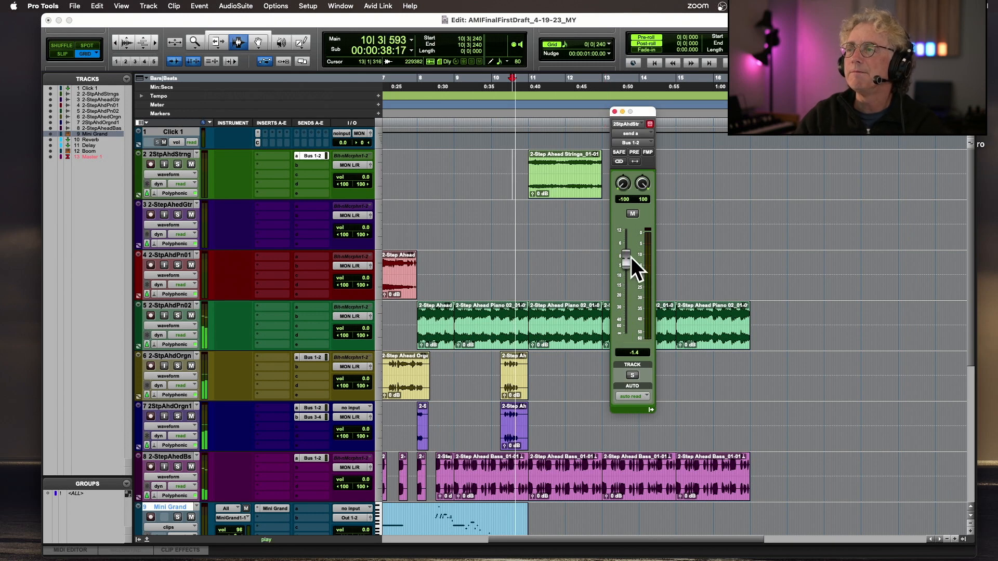
left_click(177, 165)
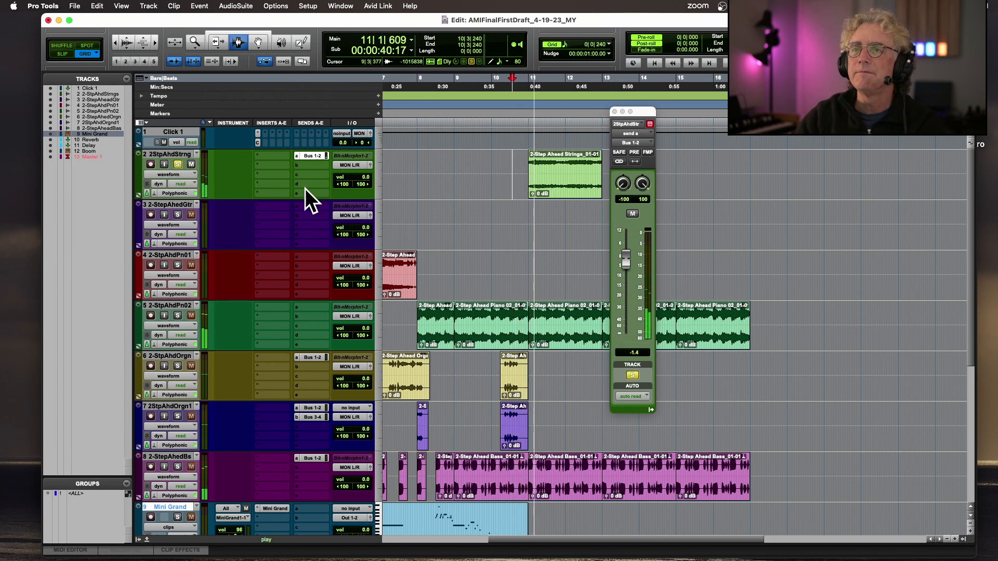
left_click_drag(622, 257, 623, 254)
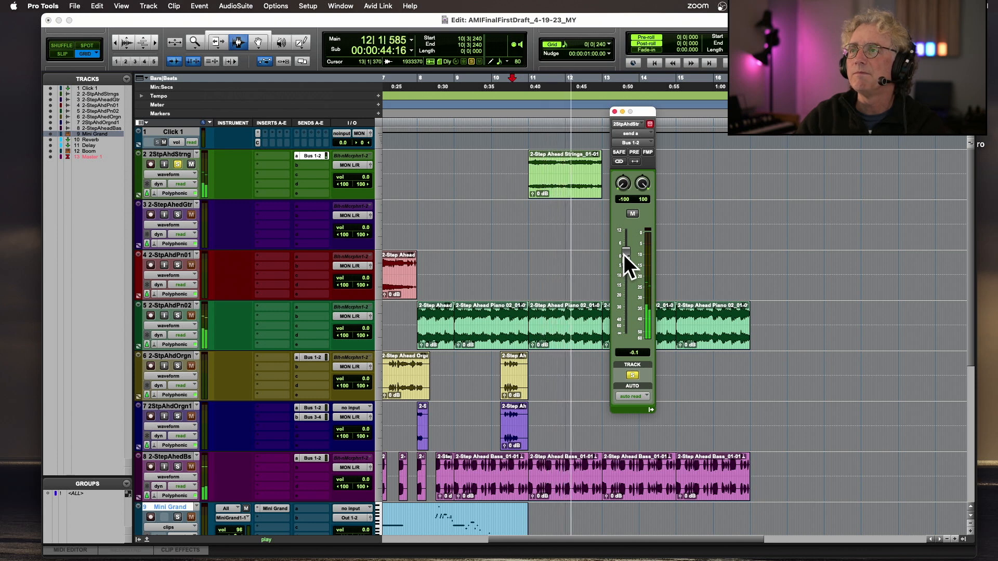
left_click(615, 111)
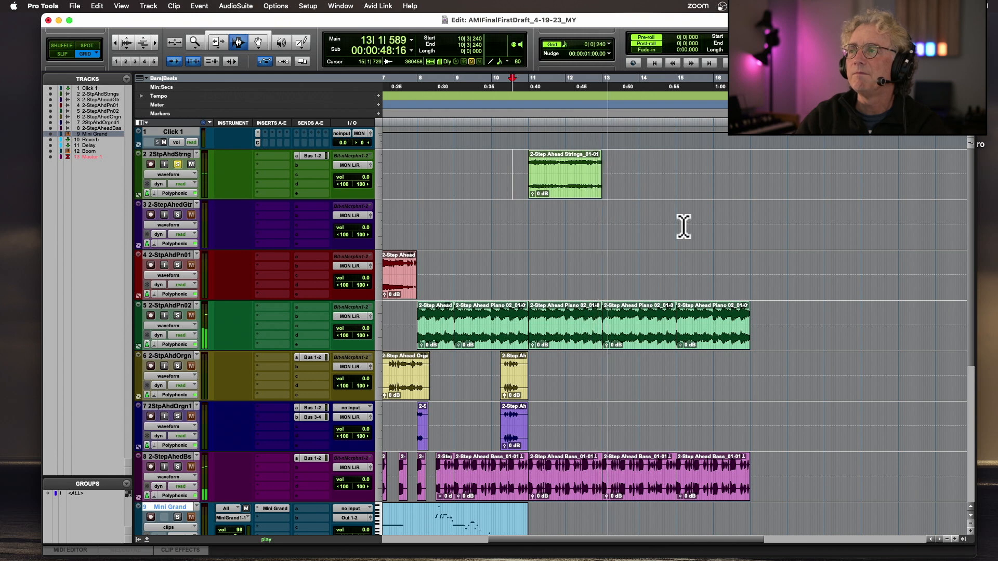
key("space")
Step: Show the Strings track's volume automation and pencil a Slip-mode fade-in from just before 11|1|000 to about 11|2|800
left_click(173, 172)
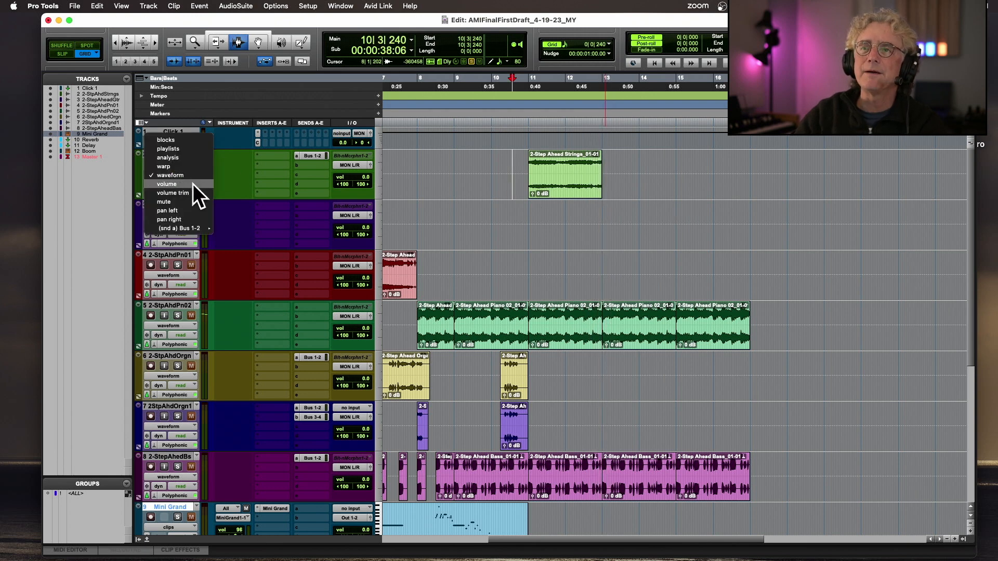
left_click(193, 183)
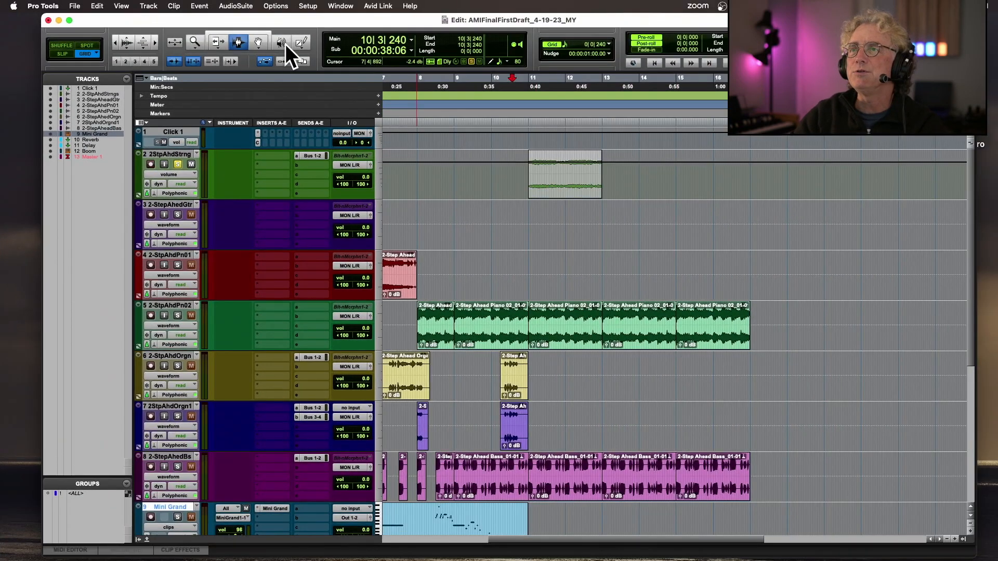
left_click(305, 41)
left_click(318, 65)
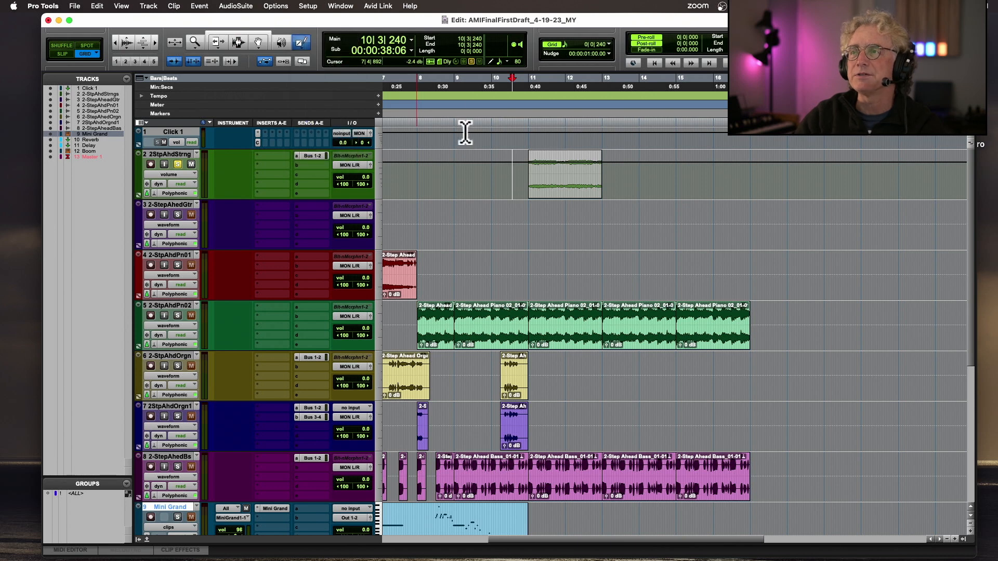
key("t")
key("t")
key("t")
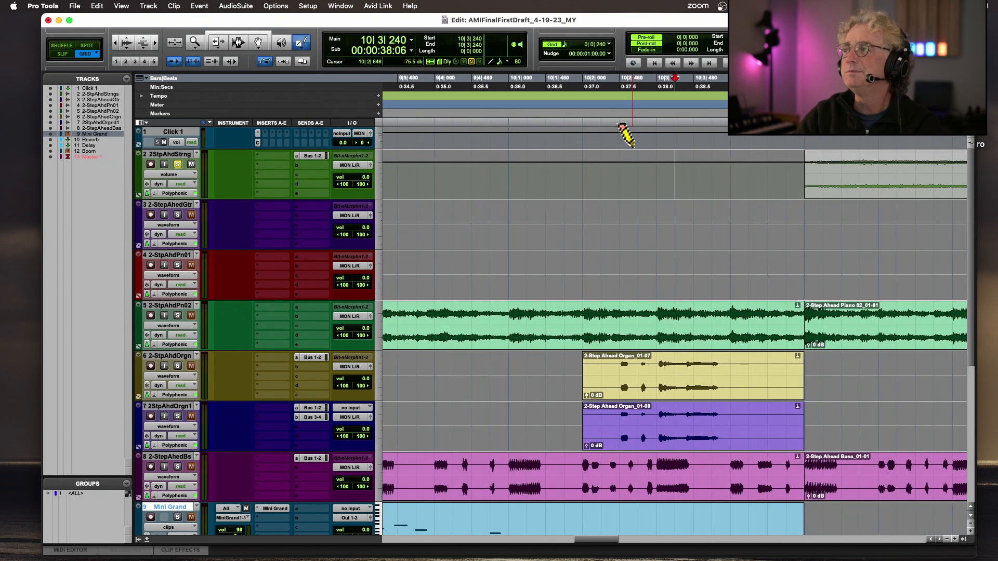
scroll(635, 149, "right", 5)
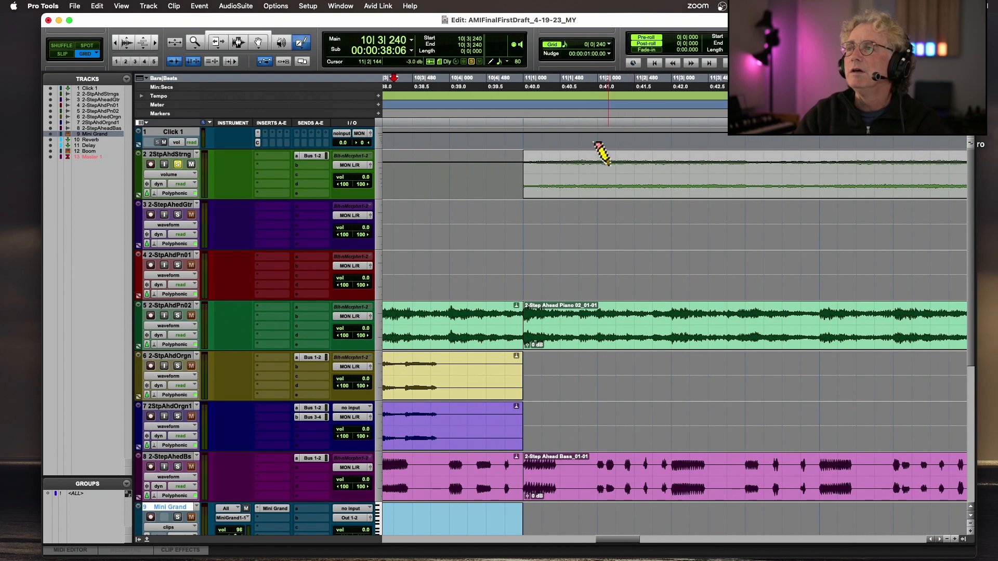
left_click(62, 53)
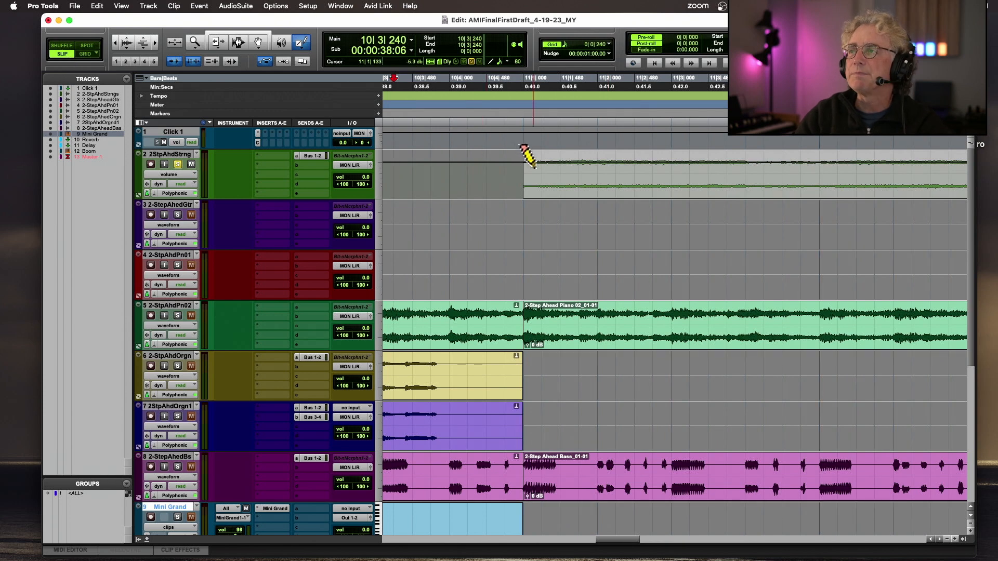
left_click_drag(512, 179, 659, 162)
Step: Audition from 10|4|317 and pencil a volume dip into the Strings automation around beat 4 of bar 11
left_click(475, 111)
key("space")
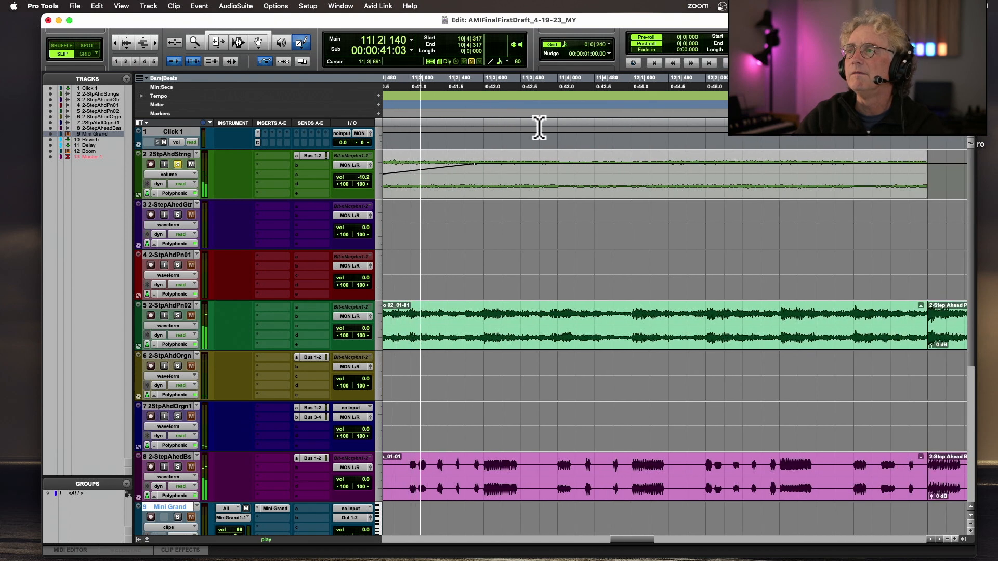
key("space")
mouse_move(526, 163)
left_mouse_down()
mouse_move(591, 175)
mouse_move(707, 162)
left_mouse_up()
key("space")
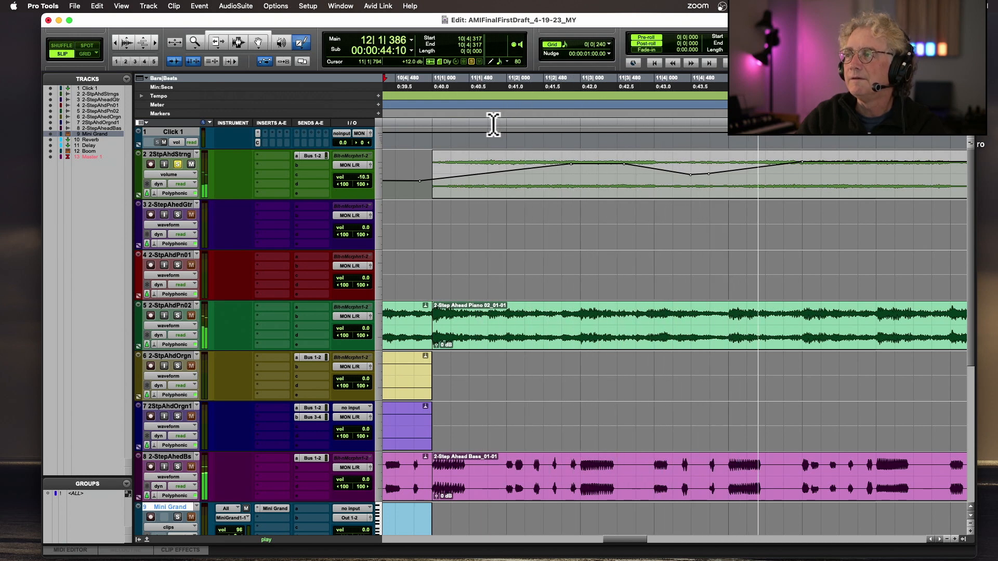
key("space")
Step: Redraw the Strings volume rise from about 12|1|000 to just before 12|3|000 and nudge the breakpoint near 11|4|720 during playback
left_click(746, 173)
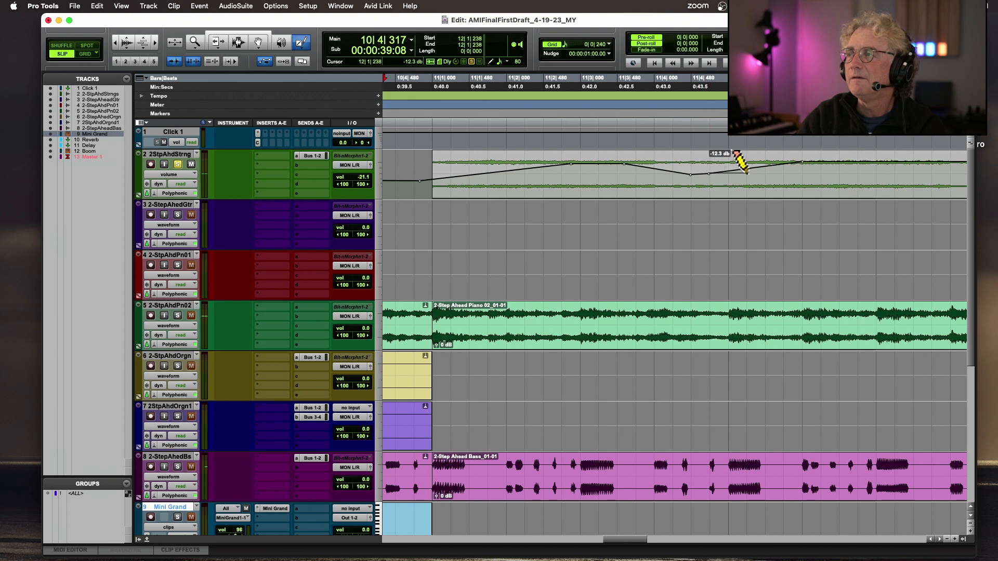
mouse_move(726, 174)
left_mouse_down()
mouse_move(763, 162)
mouse_move(869, 162)
left_mouse_up()
left_click(437, 133)
key("space")
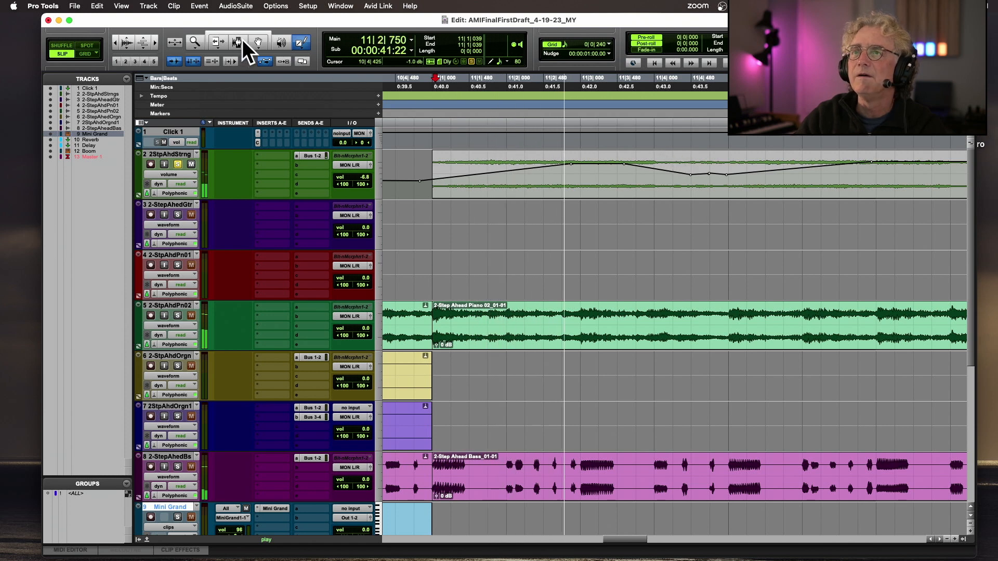
left_click(259, 42)
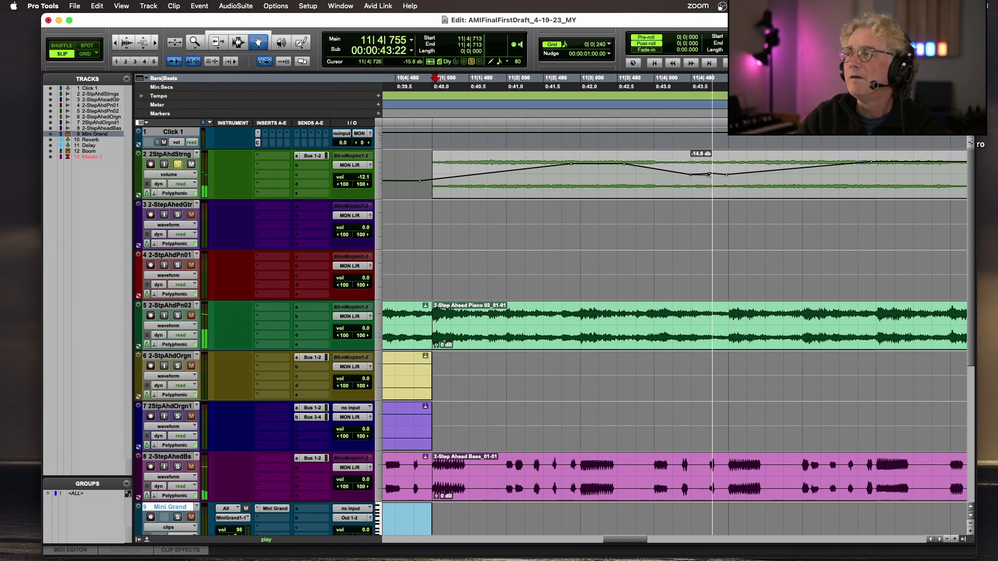
mouse_move(710, 175)
left_mouse_down()
mouse_move(693, 174)
mouse_move(710, 176)
left_mouse_up()
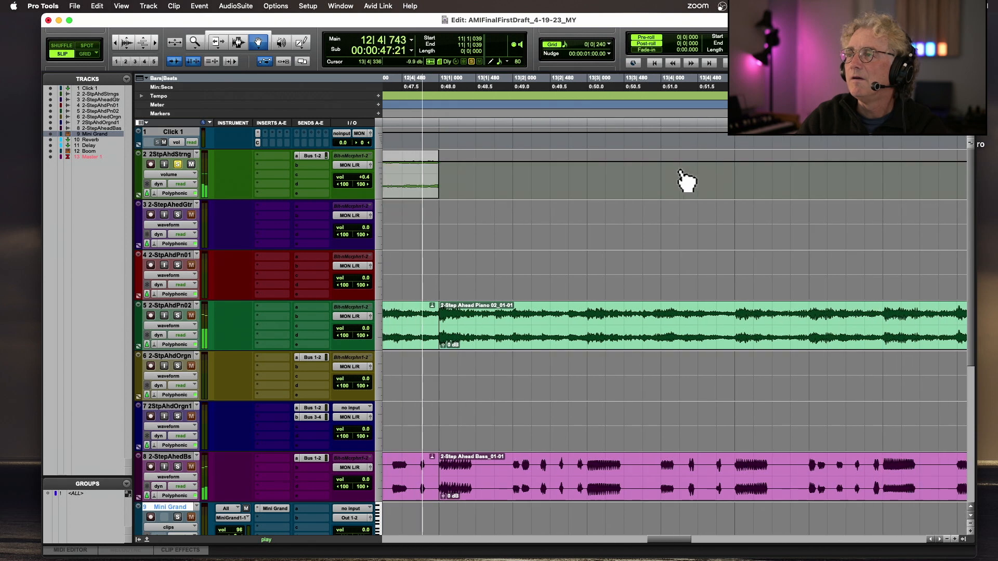
key("space")
Step: Pencil a volume fade-out over the end of the Strings clip to just past 13|1|000 and return the track to waveform view
scroll(594, 163, "left", 5)
scroll(598, 169, "left", 2)
left_click(238, 42)
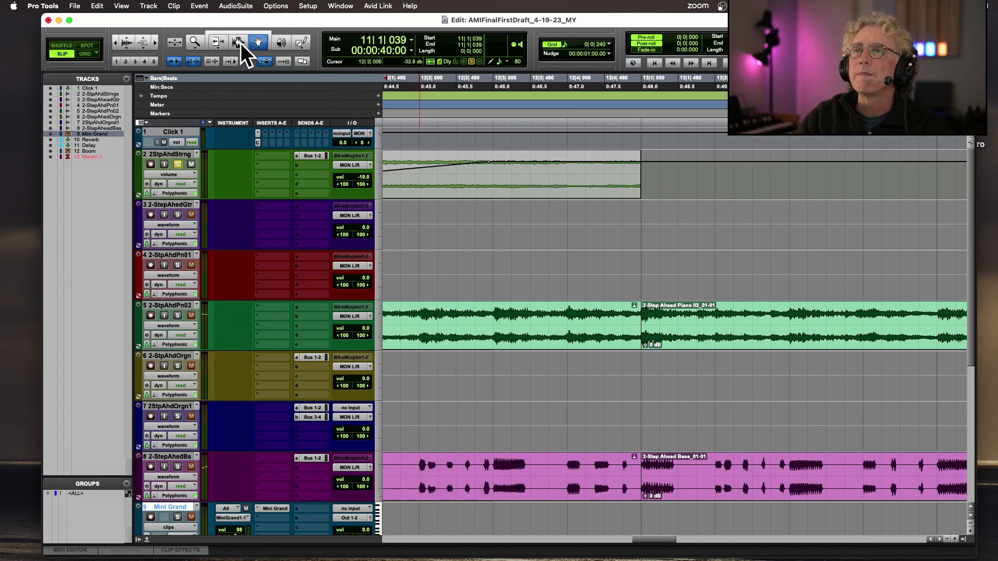
left_click(306, 44)
left_click_drag(569, 166, 649, 190)
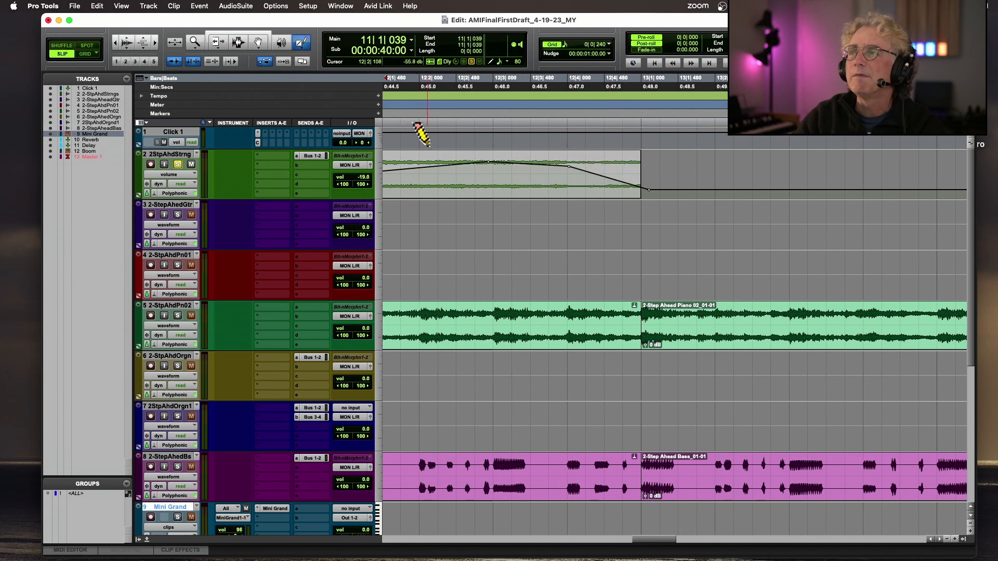
left_click(174, 175)
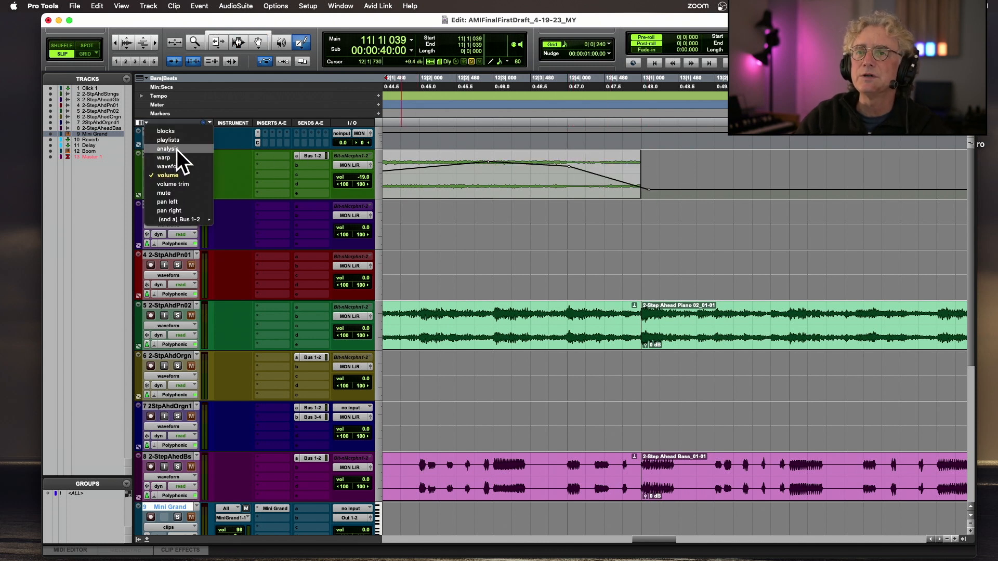
left_click(177, 166)
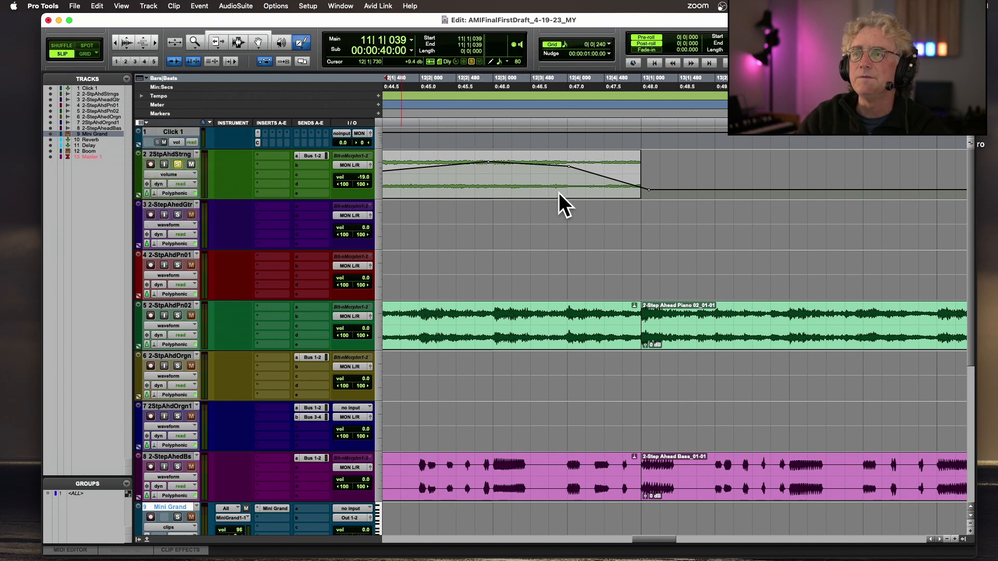
Step: Audition the Strings clip, then select its section from 11|4|011 to 12|1|002 and delete it
key("r")
scroll(450, 119, "left", 3)
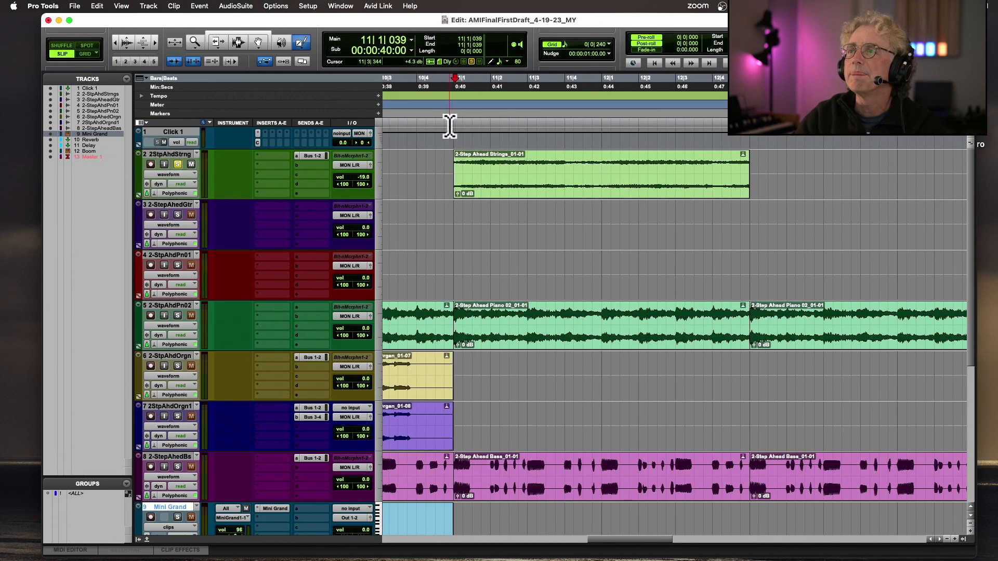
key("space")
key("t")
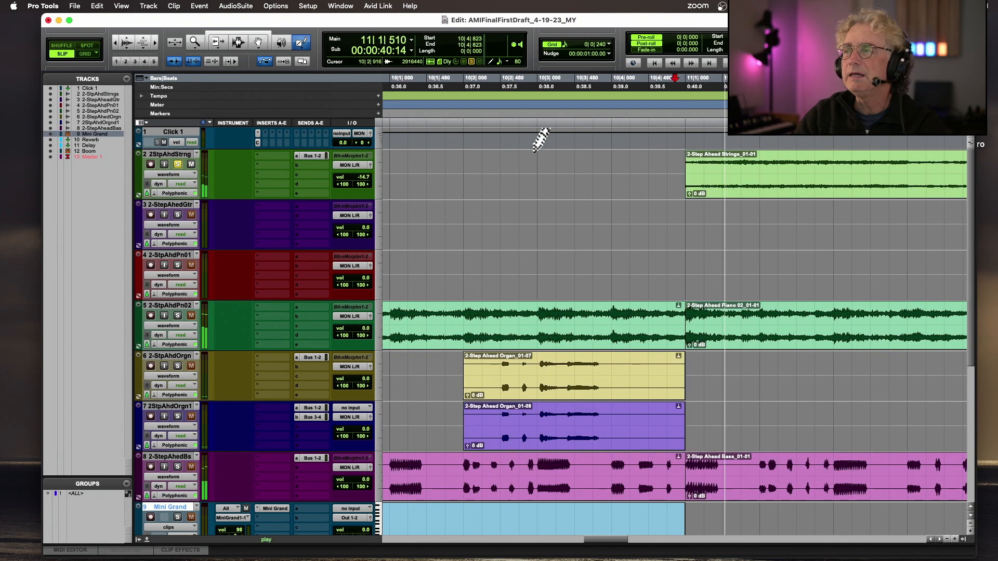
left_click(242, 43)
key("space")
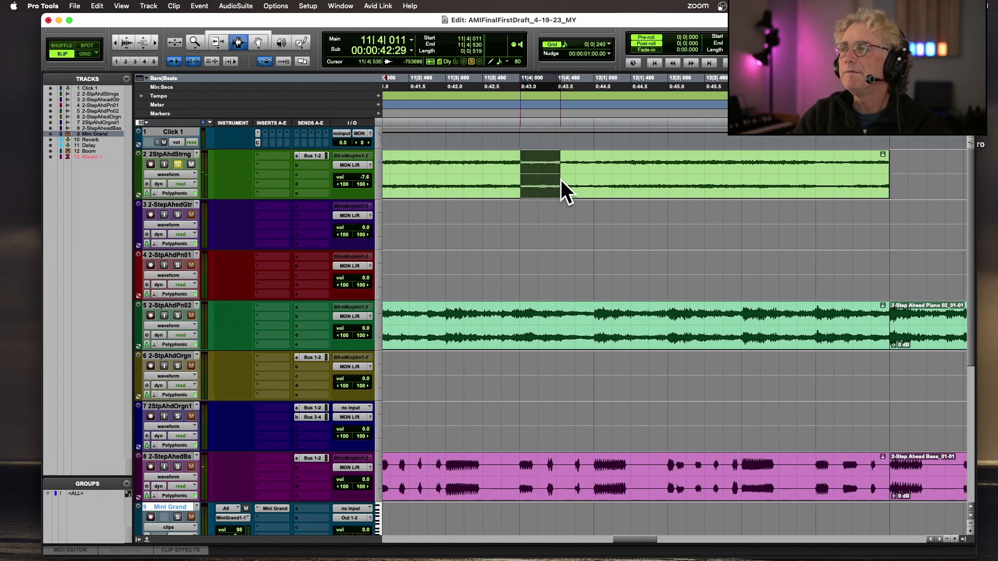
left_click_drag(560, 180, 594, 185)
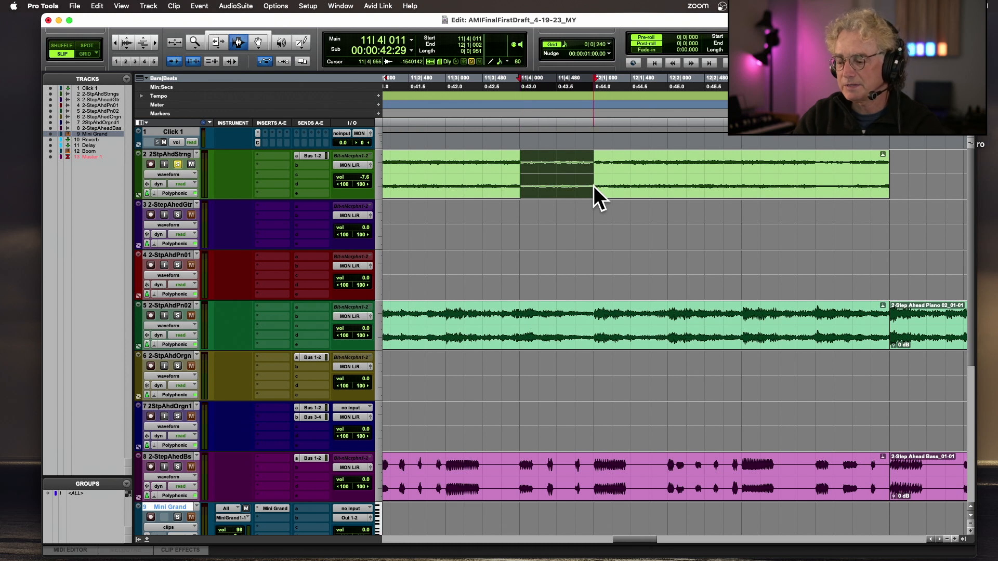
key("Delete")
Step: Play back the split Strings clips from 10|4|722 into the new gap
scroll(392, 174, "left", 2)
scroll(392, 174, "left", 4)
left_click(410, 172)
key("space")
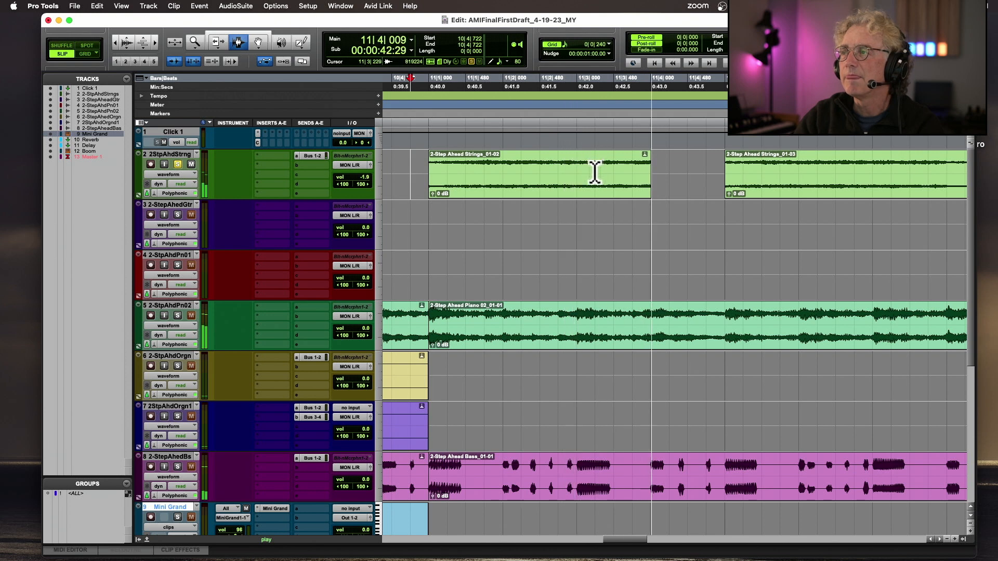
key("space")
Step: Pencil a volume fade-out on the first Strings clip from about 11|3|000 to just past 11|4|000
left_click(171, 175)
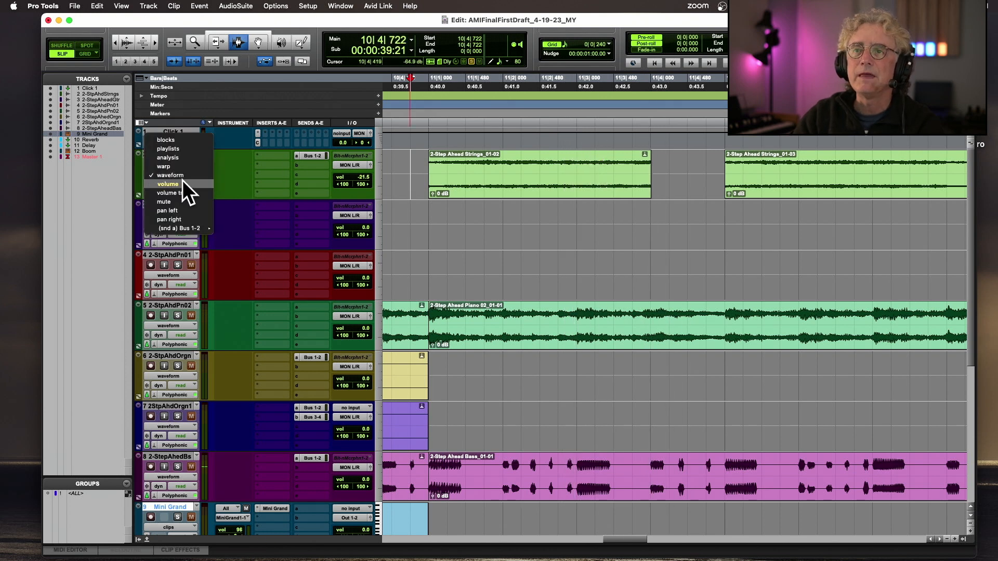
left_click(176, 184)
left_click(300, 42)
left_click_drag(583, 164, 664, 188)
Step: Play back the Strings fade from 10|4|951 with the track in waveform view
key("space")
left_click(173, 174)
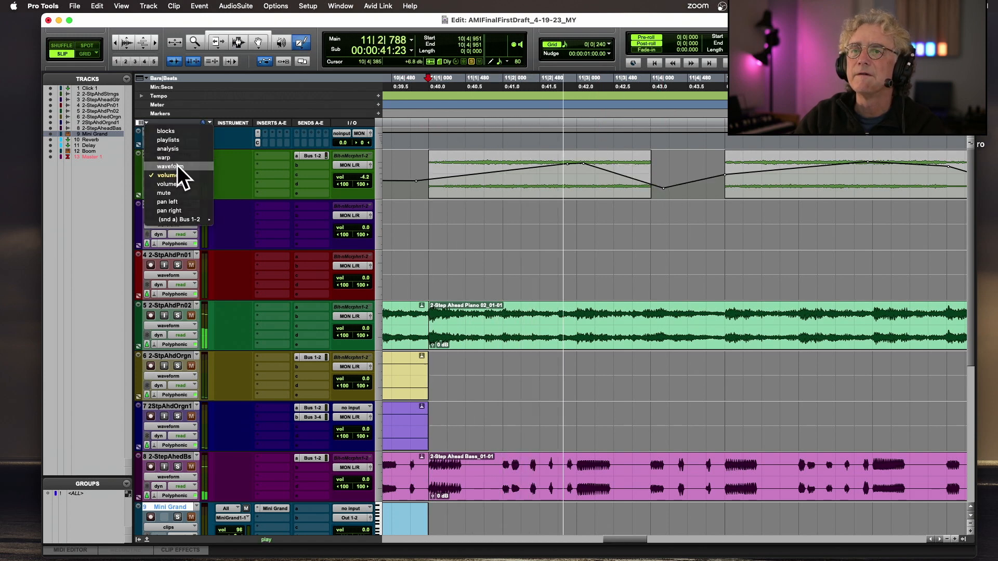
left_click(177, 167)
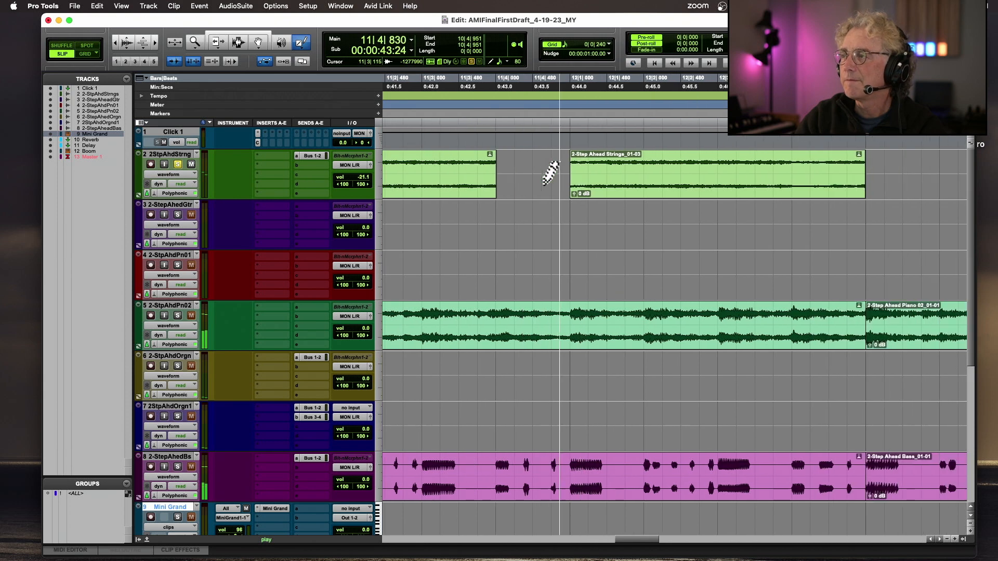
key("space")
Step: Show volume automation on the Strings track and pencil a fade-in on the second Strings clip from about 12|1|000 to just past 12|2|000
left_click(174, 169)
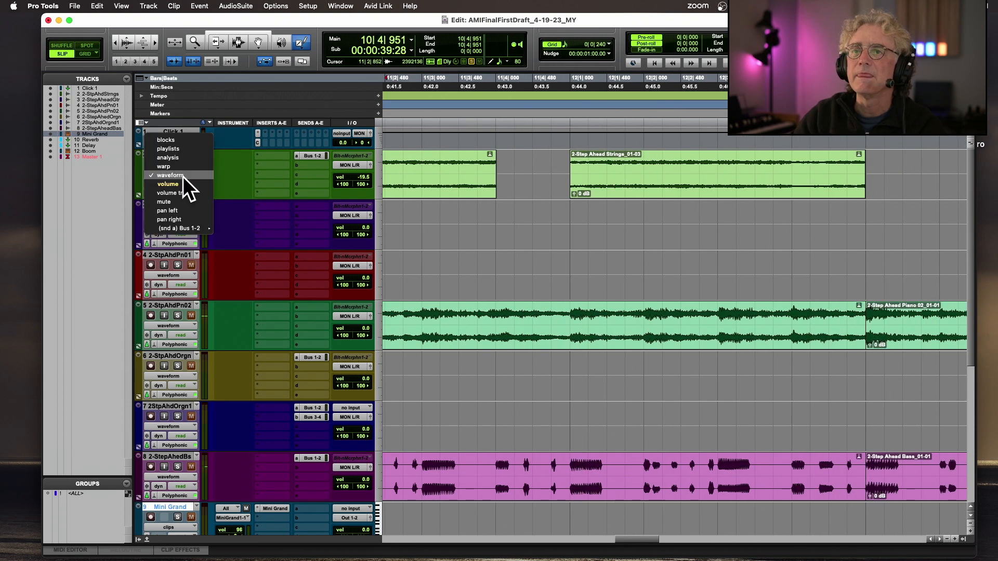
left_click(179, 183)
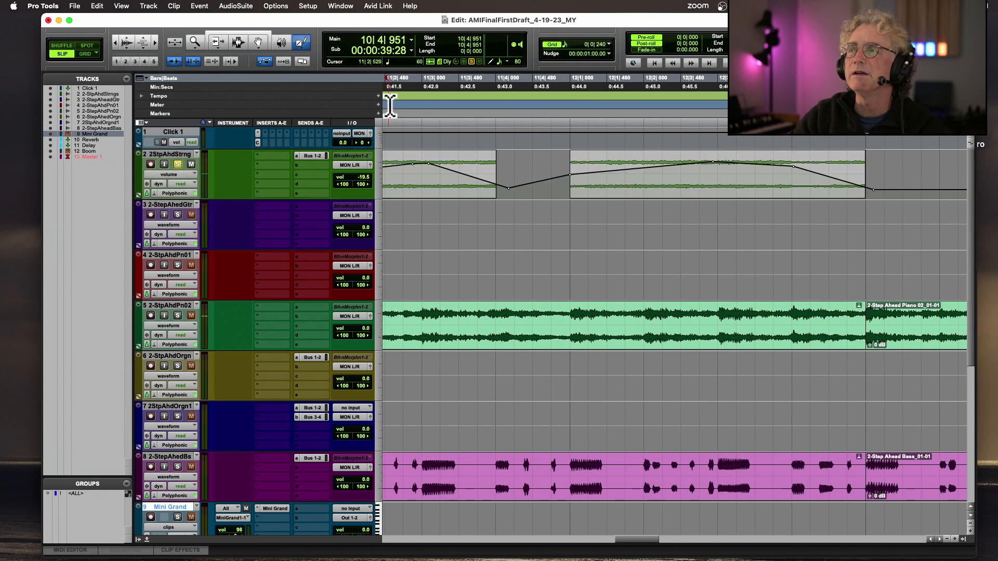
left_click_drag(567, 192, 669, 173)
Step: Unsolo the Strings track and play back both Strings fades with the other tracks from 10|4|237
scroll(506, 149, "left", 2)
left_click(181, 162)
scroll(360, 161, "left", 8)
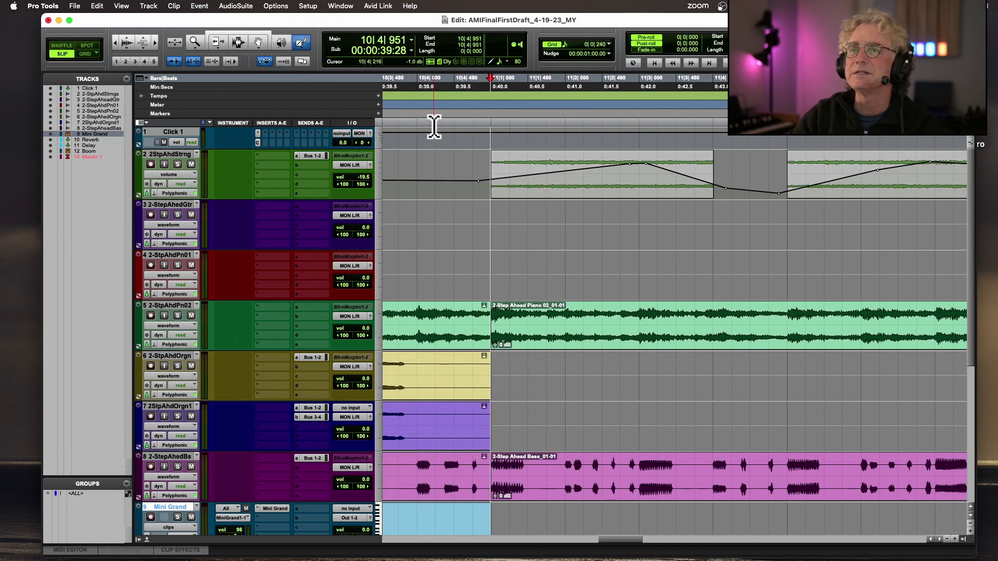
left_click(435, 125)
key("space")
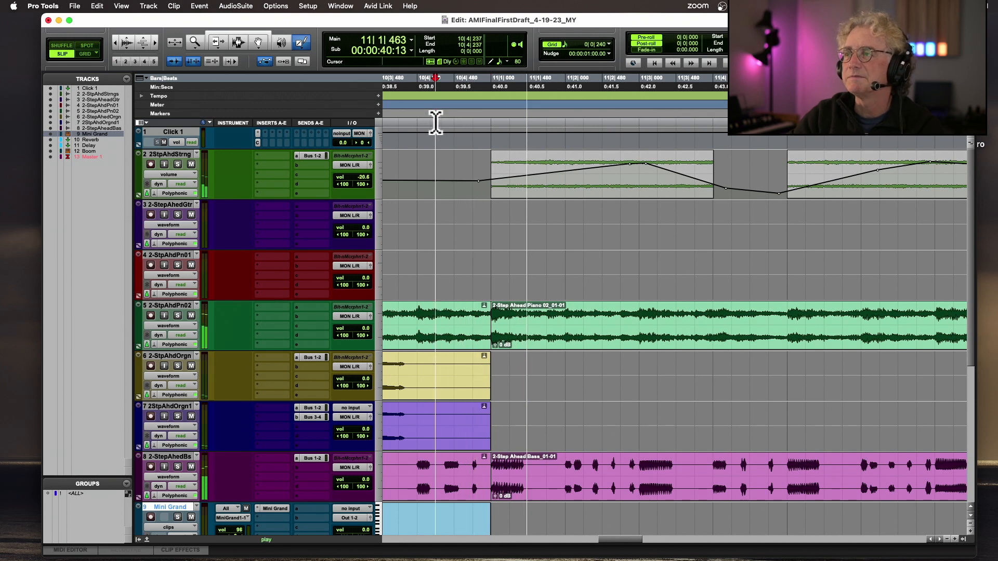
key("super+bracketleft")
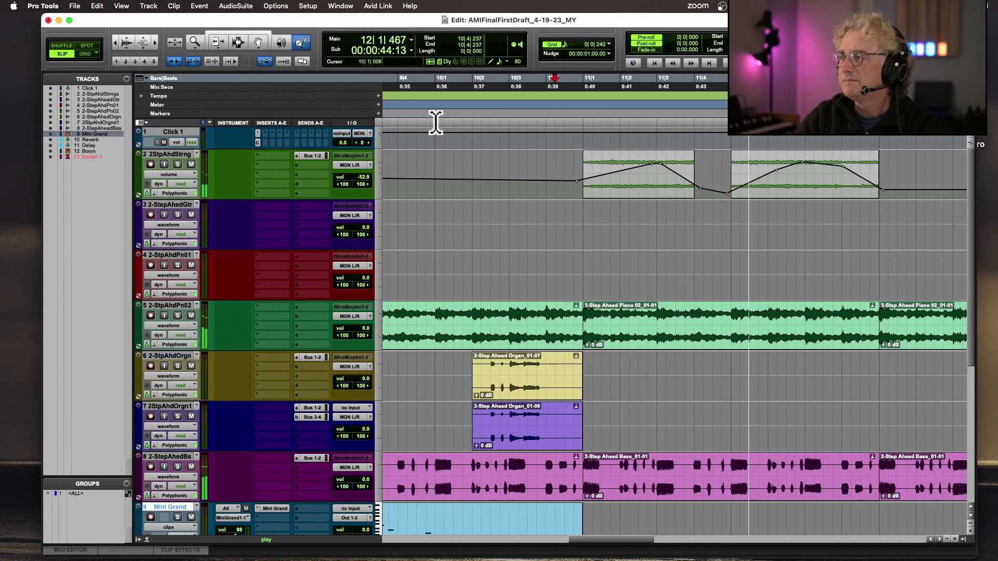
scroll(436, 123, "right", 3)
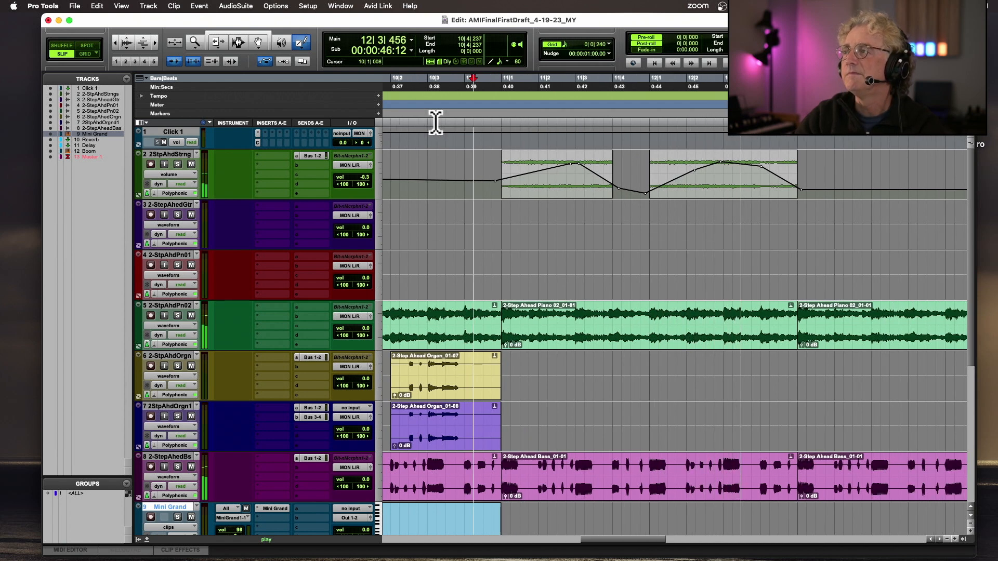
key("space")
Step: Add a Bus 3-4 stereo send in slot b of the Strings track and set its level to -10.7 dB
left_click(312, 174)
mouse_move(323, 182)
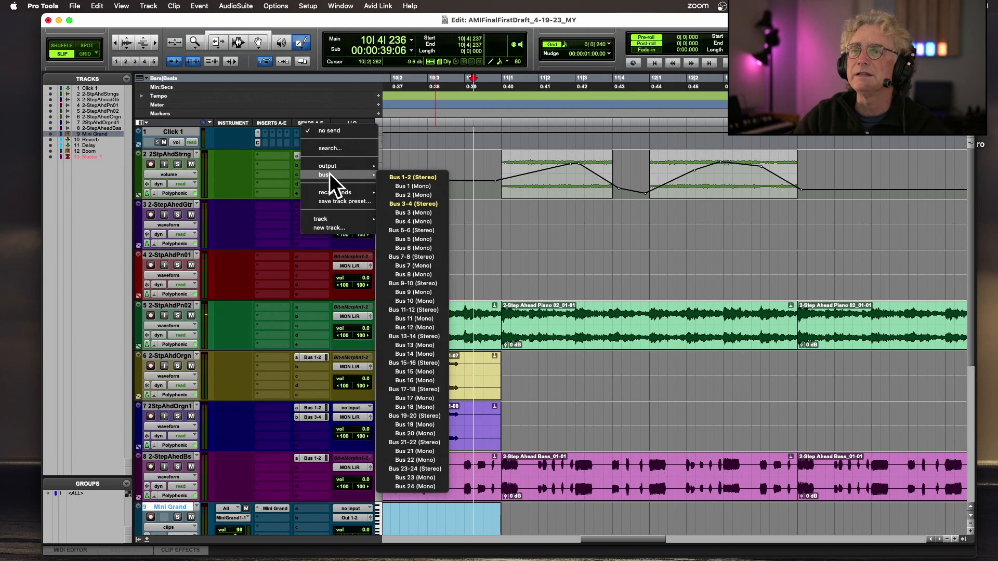
left_click(417, 211)
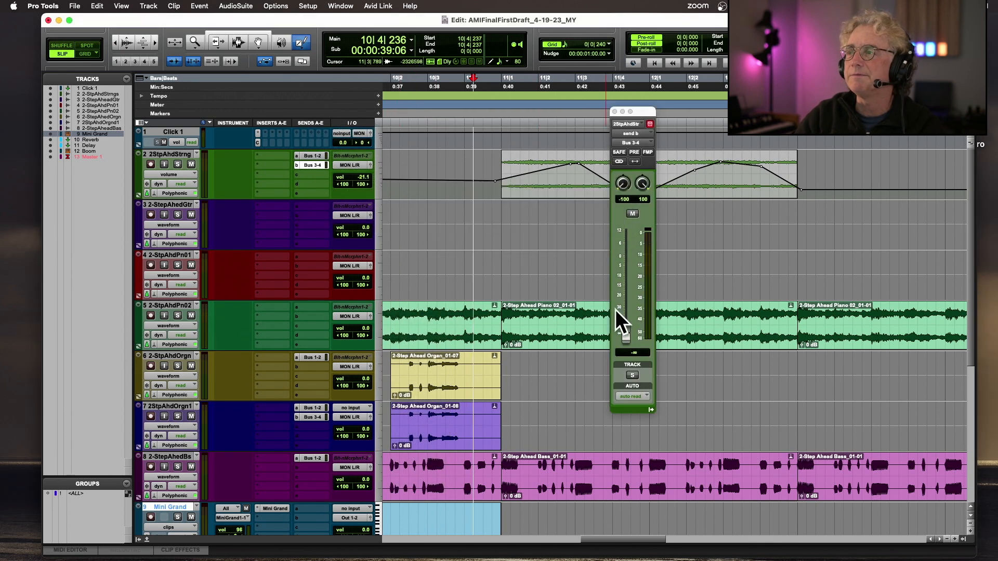
left_click_drag(625, 329, 640, 276)
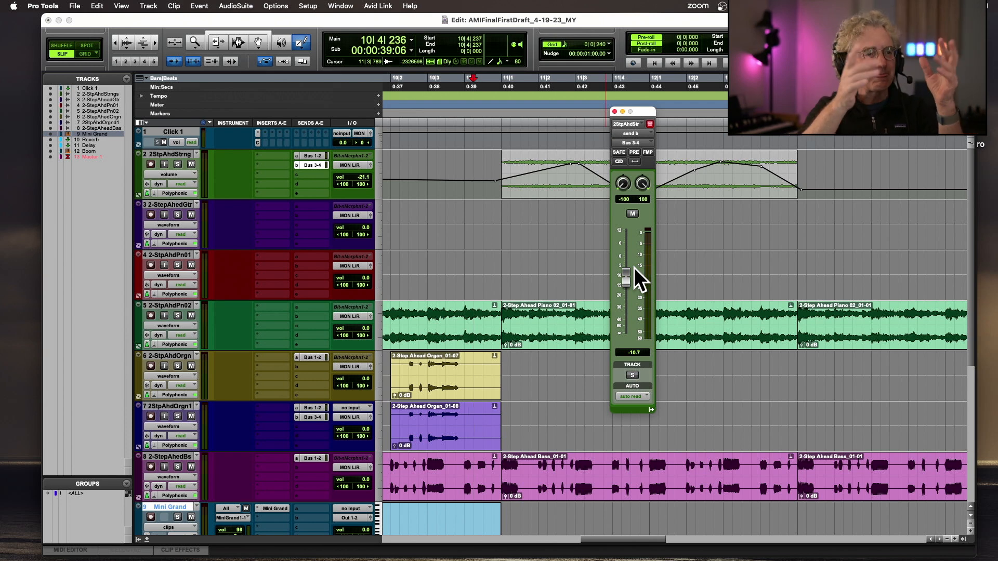
Step: Raise the Strings track's Bus 3-4 send to -2.7 dB while playing back from 10|4|237
key("space")
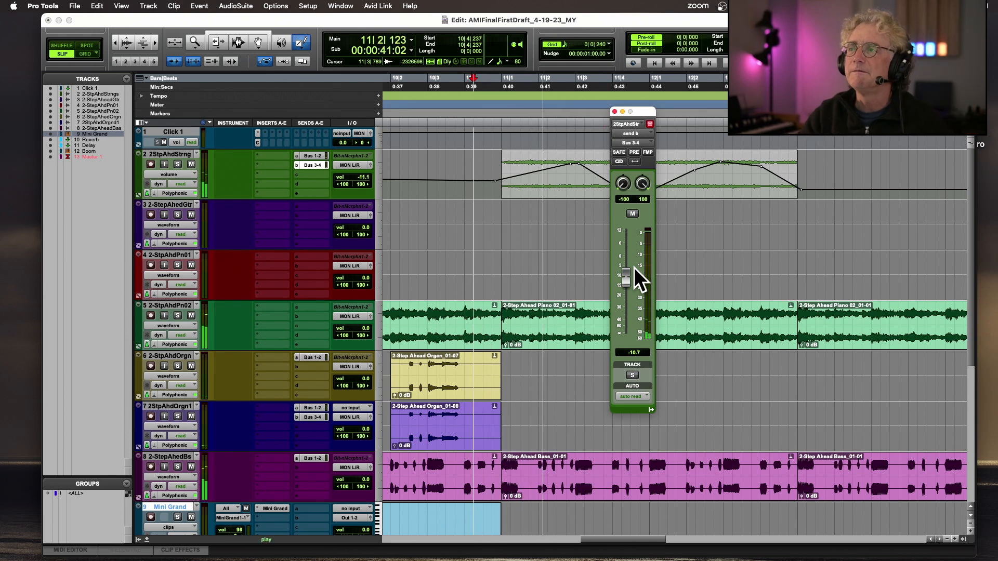
left_click_drag(630, 269, 628, 255)
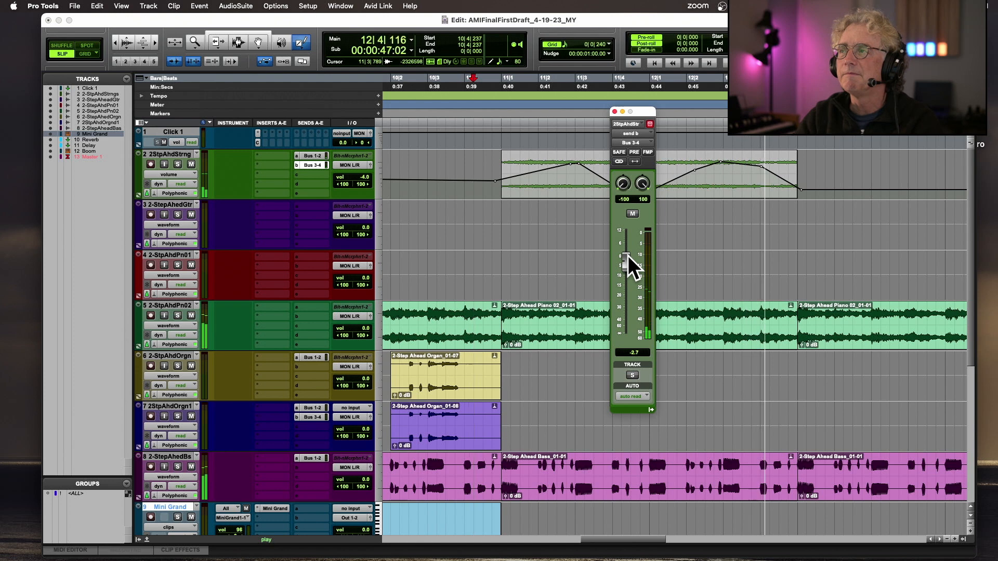
key("space")
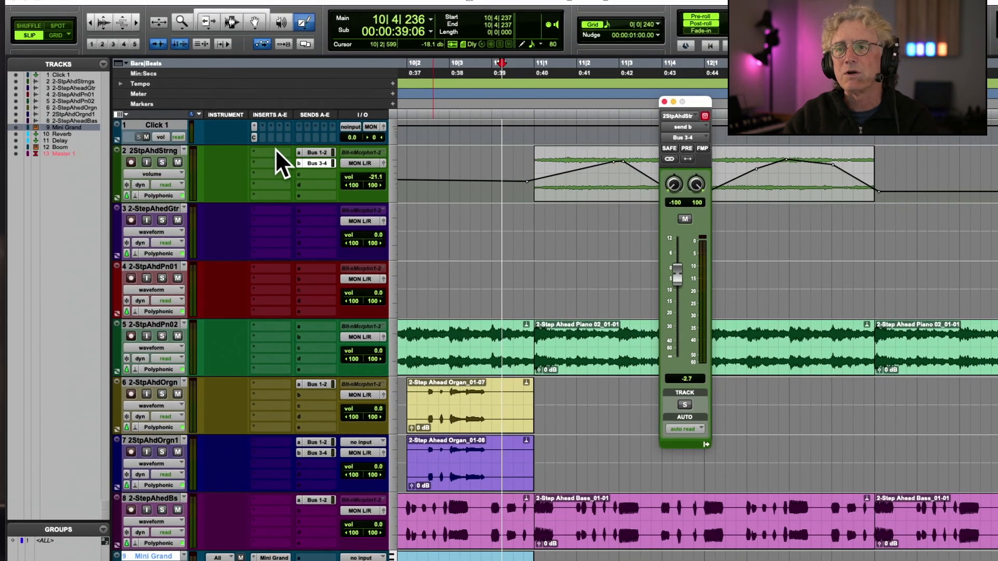
Step: Insert Avid's stereo EQ3 1-Band on the Strings track, move its window clear of the clips and close the send window
left_click(276, 157)
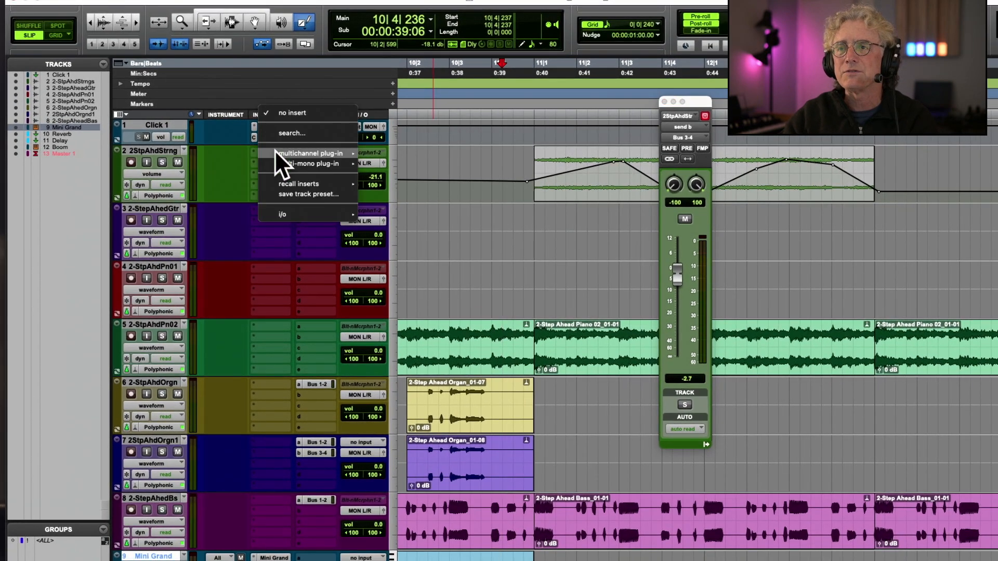
mouse_move(274, 154)
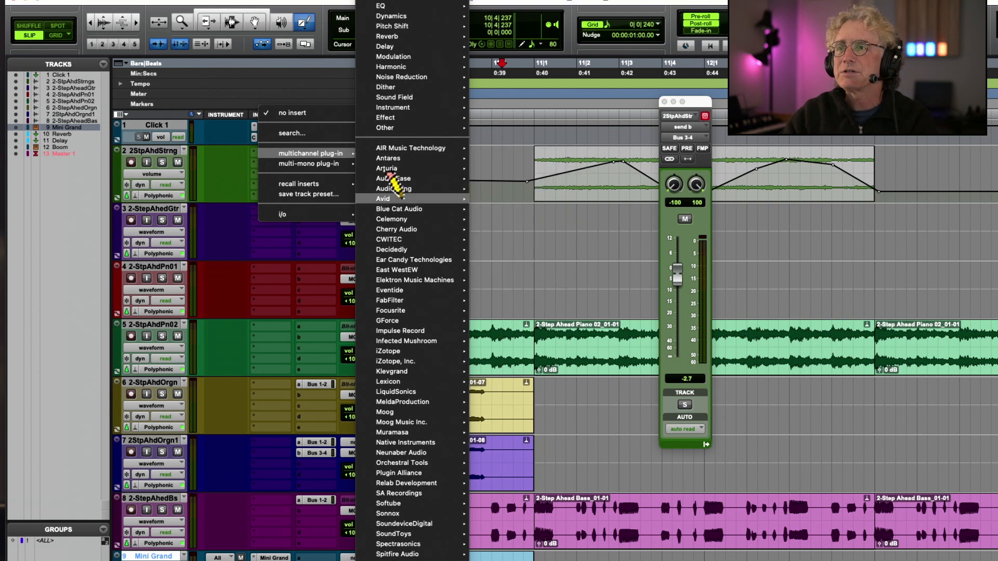
mouse_move(407, 197)
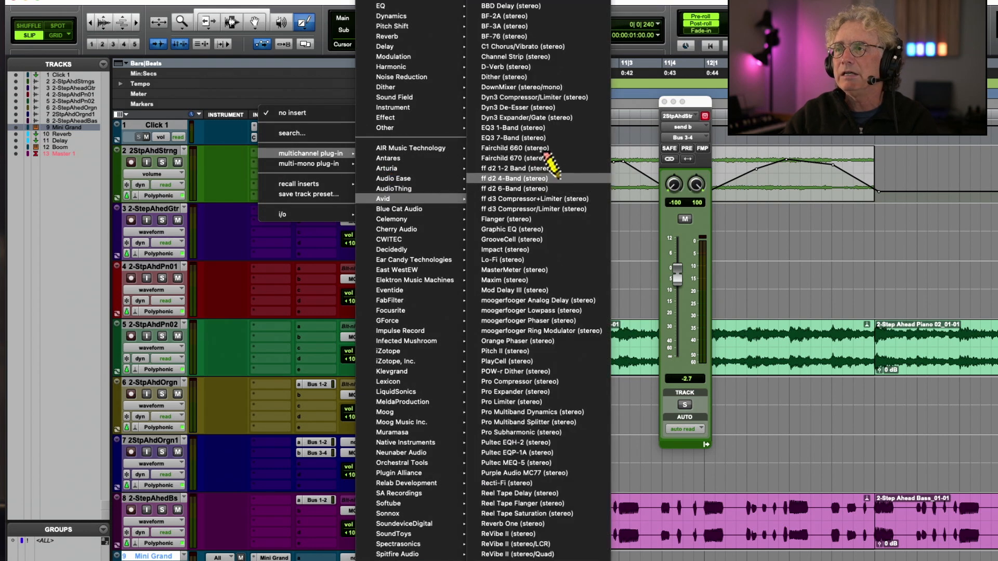
left_click(560, 125)
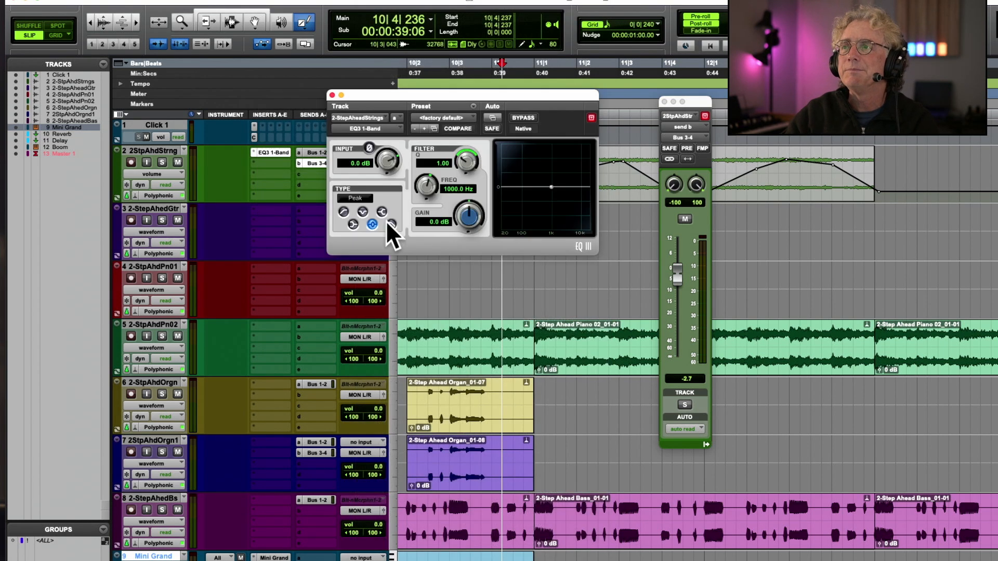
left_click_drag(456, 94, 369, 93)
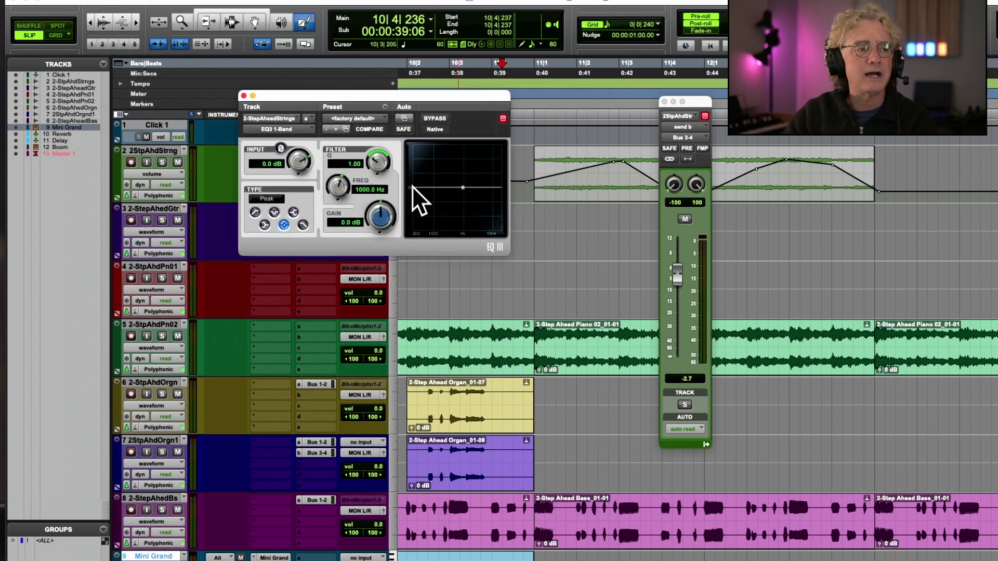
left_click(664, 101)
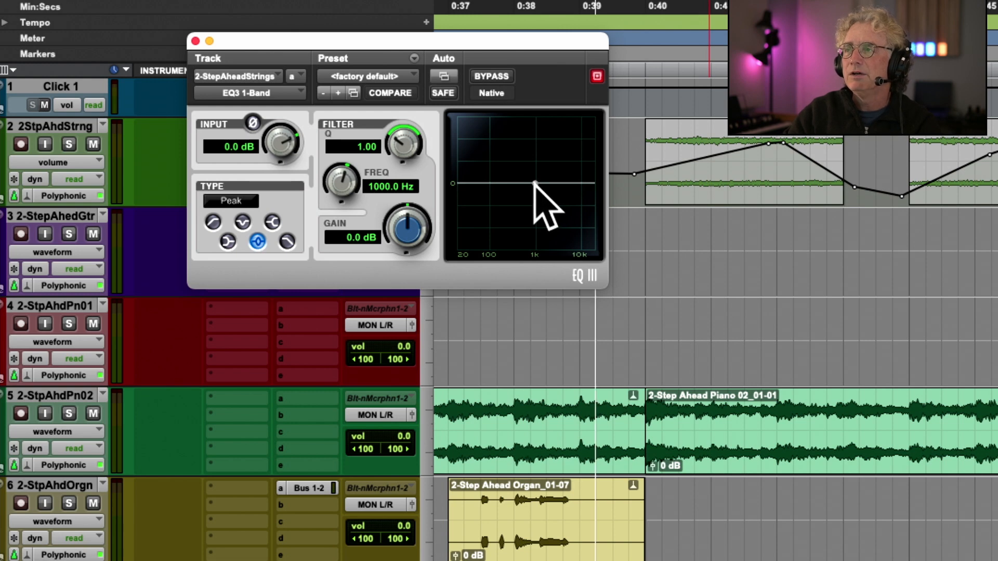
Step: Open the Avid multichannel plug-in choices for the Strings track's EQ insert
left_click(280, 93)
mouse_move(277, 95)
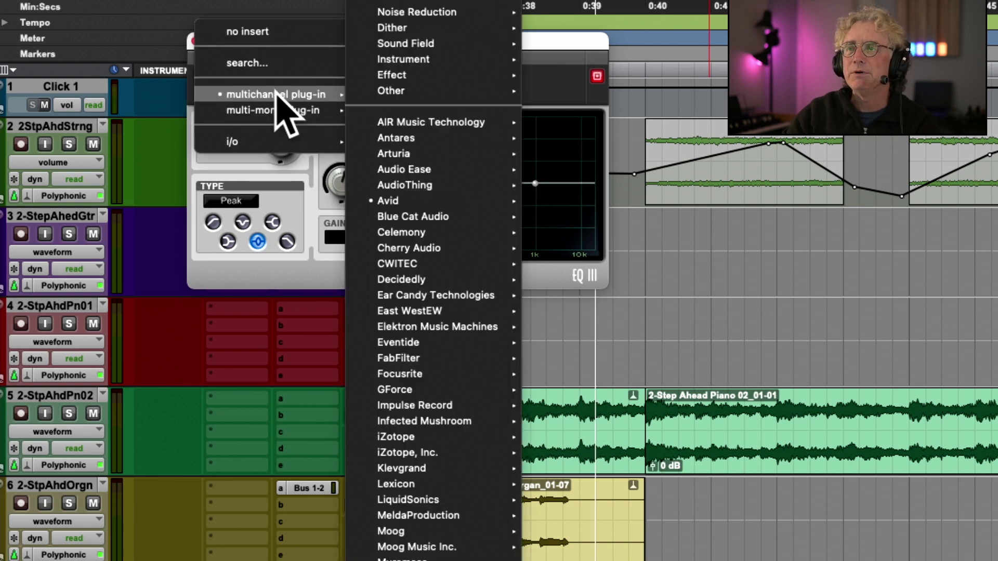
mouse_move(384, 200)
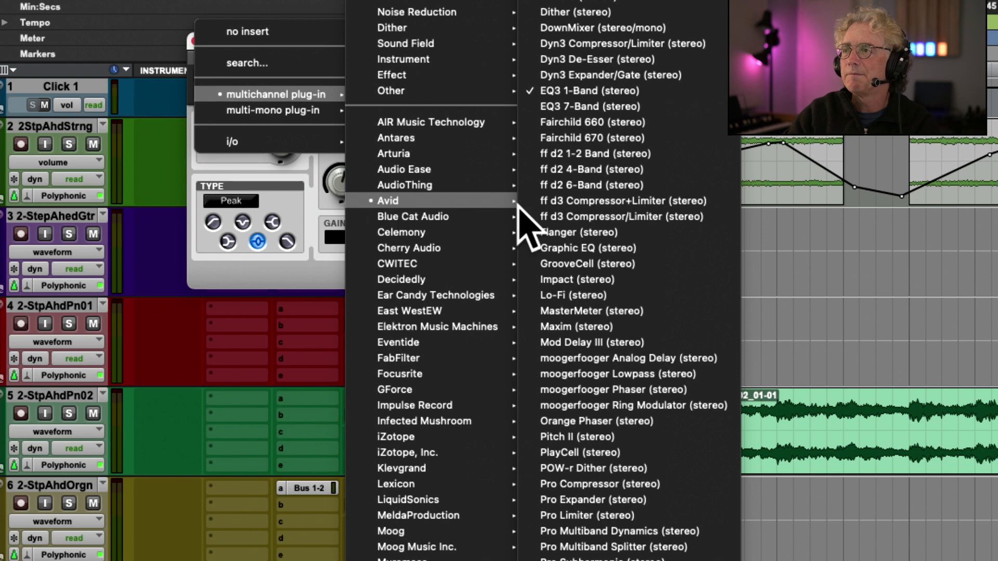
Step: Switch the strings track's insert to the Avid EQ3 7-Band and return it to the EQ3 1-Band
left_click(593, 107)
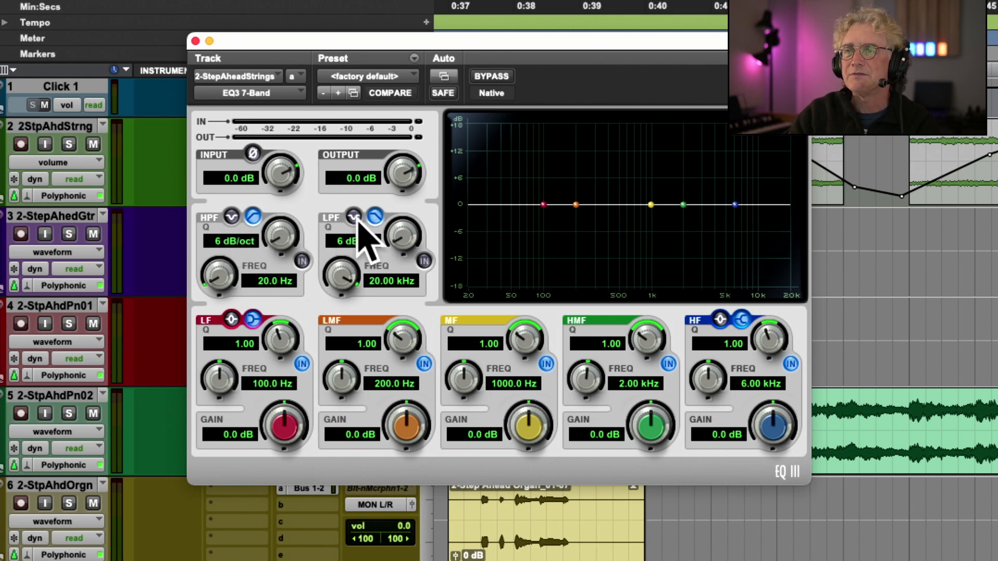
left_click(248, 90)
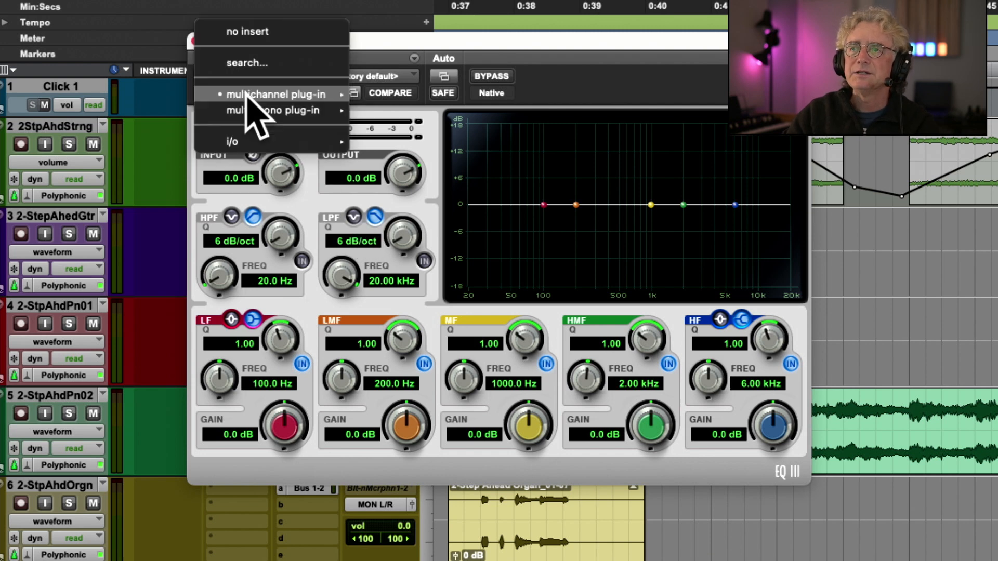
mouse_move(297, 93)
mouse_move(398, 203)
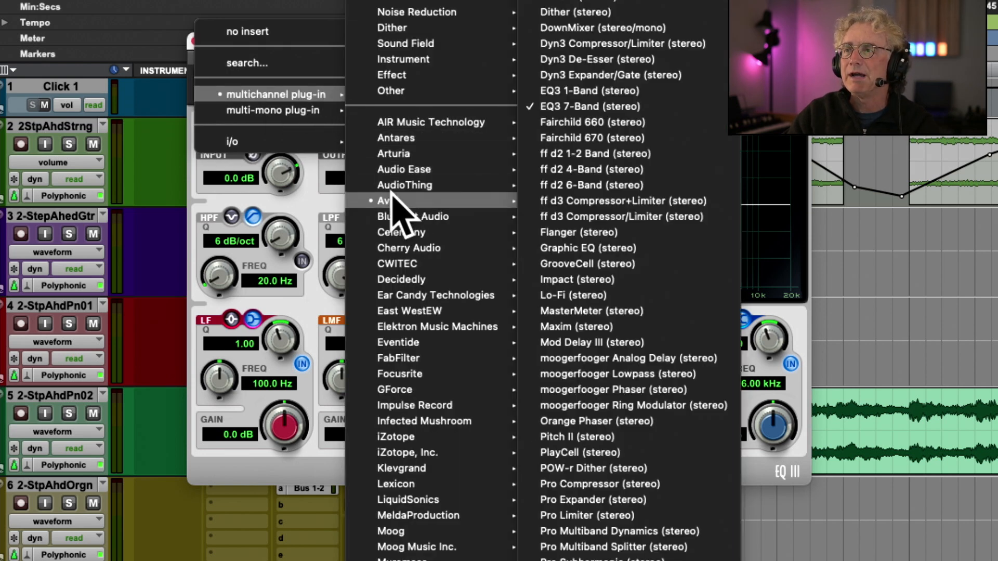
left_click(566, 91)
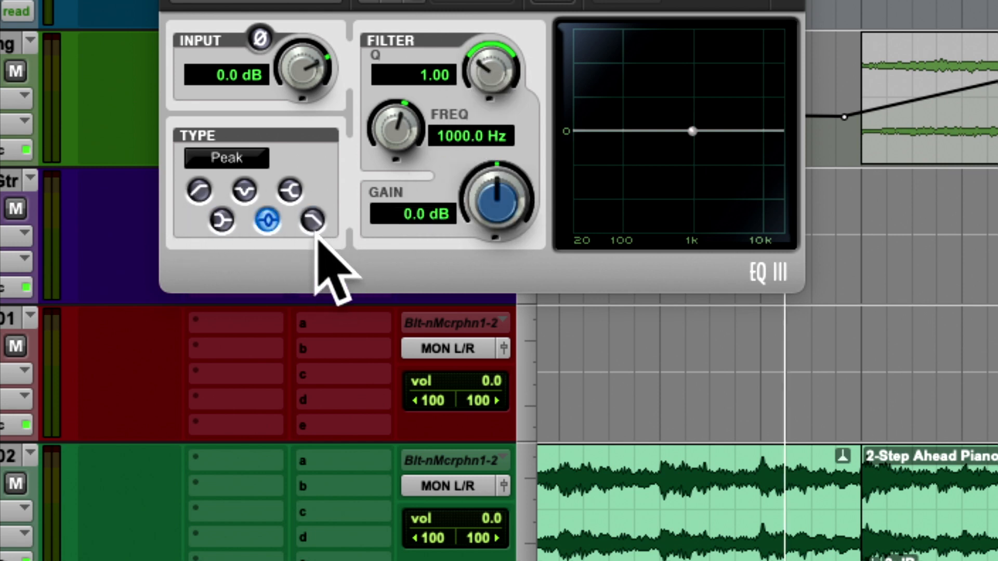
Step: Try the EQ3 1-Band's filter types, including High-Pass, Notch and the shelves, and settle on Low-Pass
left_click(314, 218)
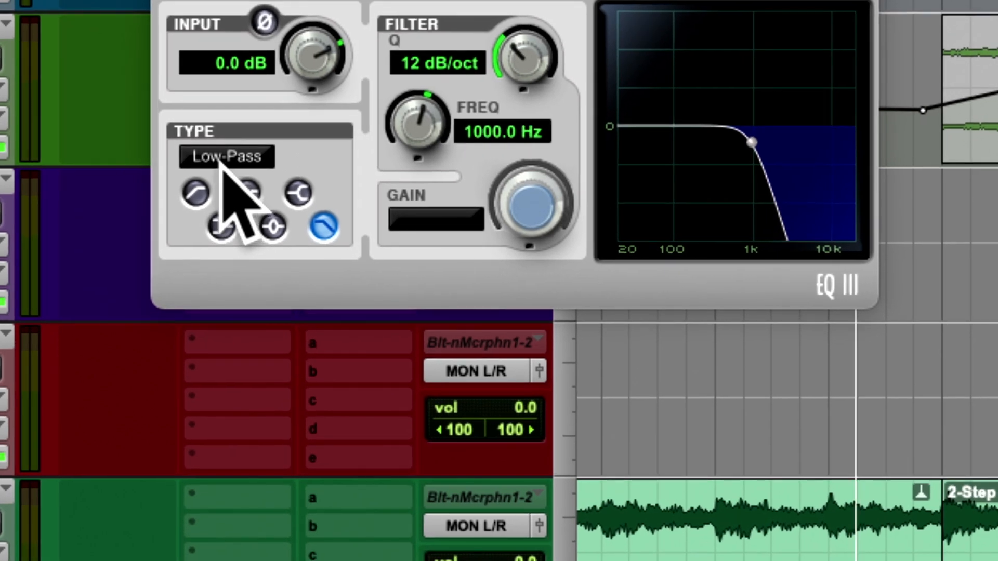
left_click(196, 194)
left_click(248, 193)
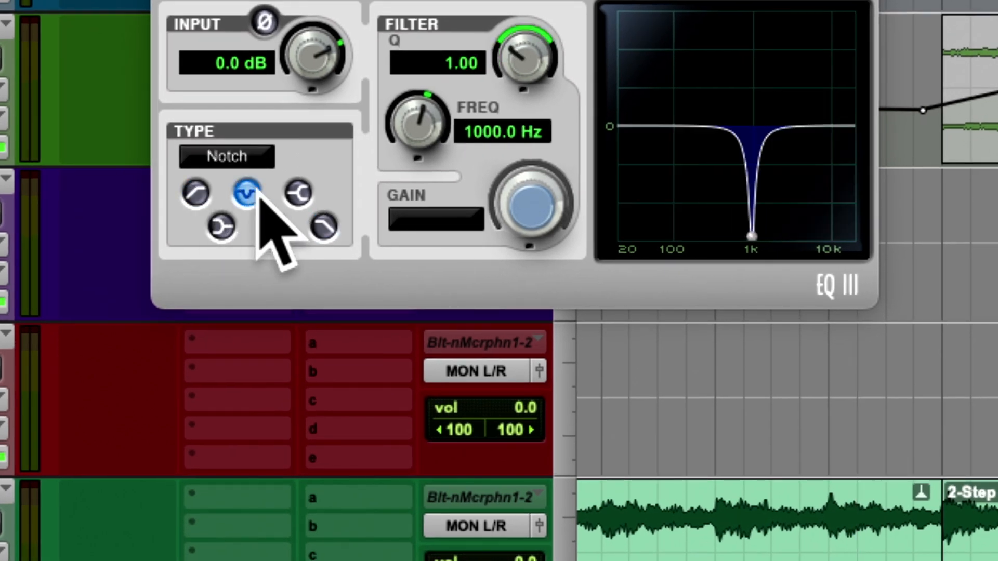
left_click(297, 195)
left_click(270, 228)
left_click(221, 227)
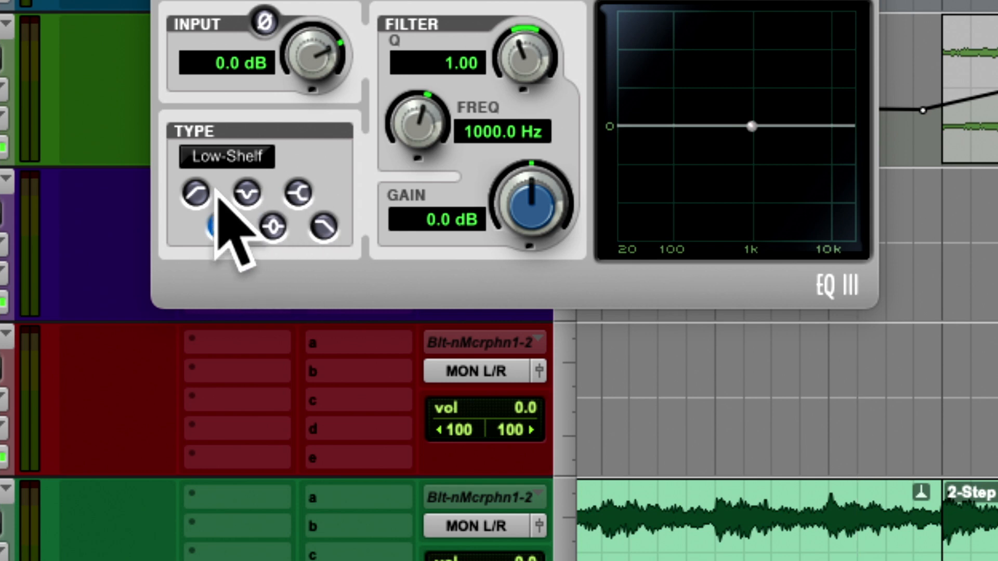
left_click(196, 194)
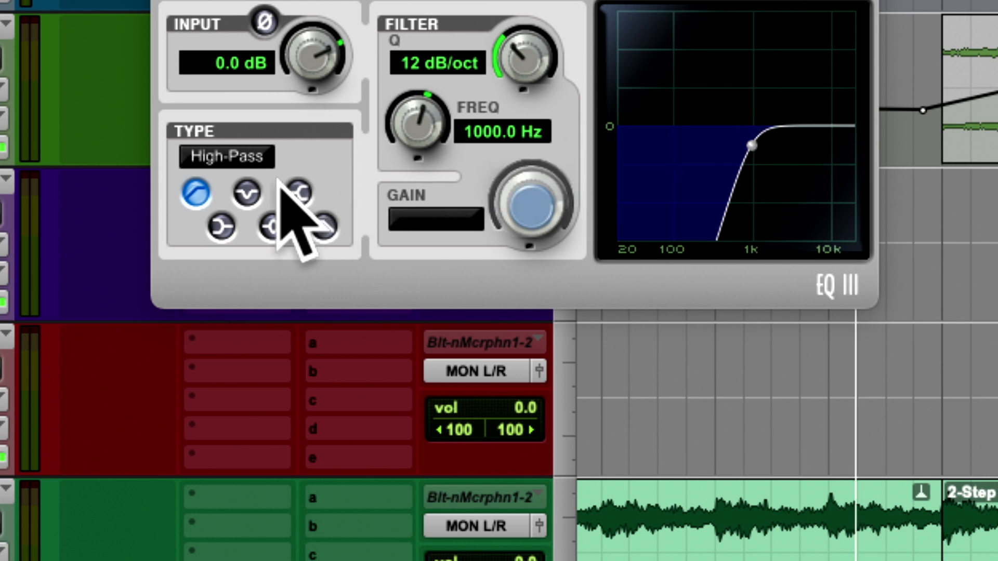
left_click(324, 226)
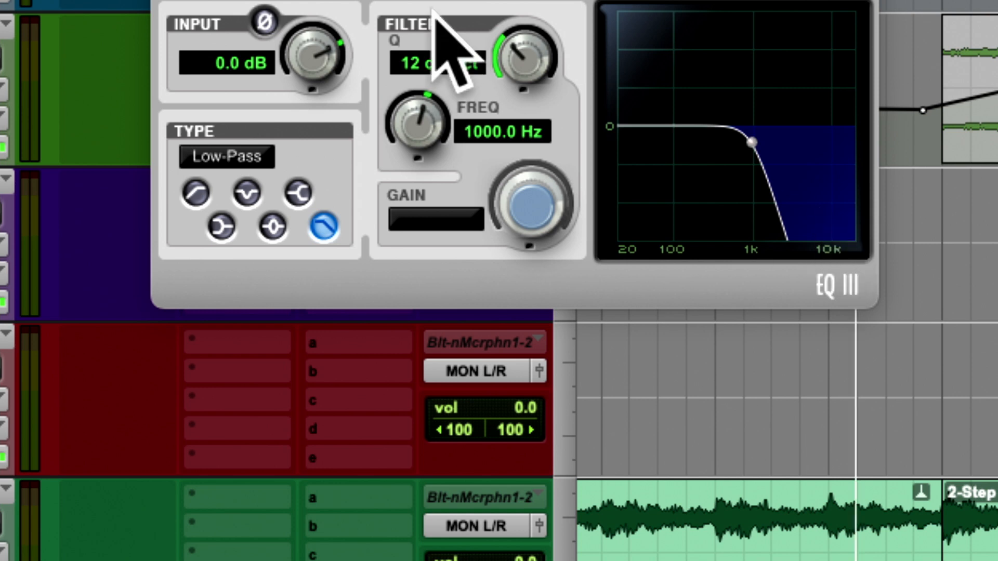
Step: Try the available low-pass slopes, settle on 6 dB/oct, and lower the filter frequency to about 361 Hz
left_click_drag(515, 40, 460, 125)
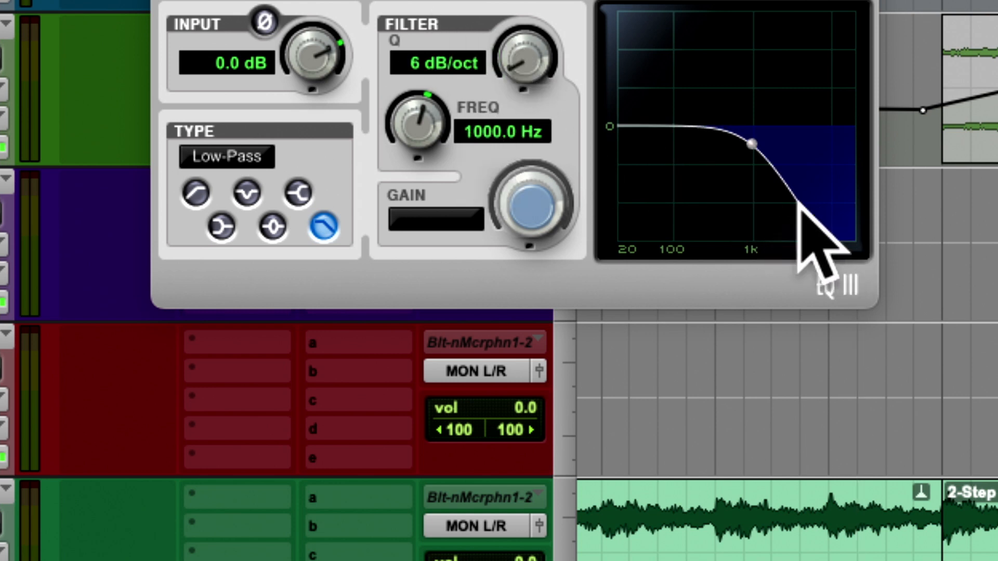
left_click_drag(517, 78, 538, 0)
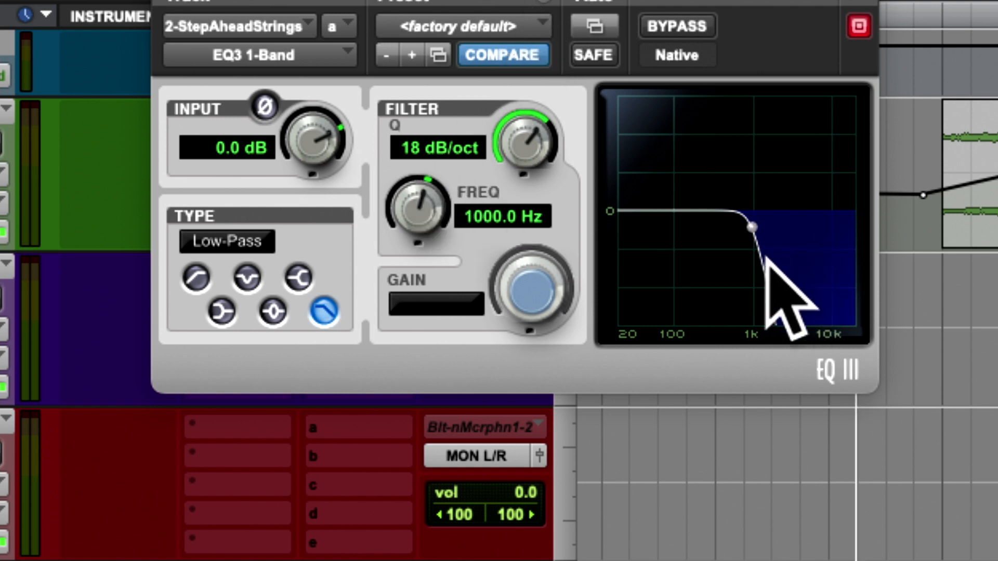
left_click_drag(534, 145, 495, 167)
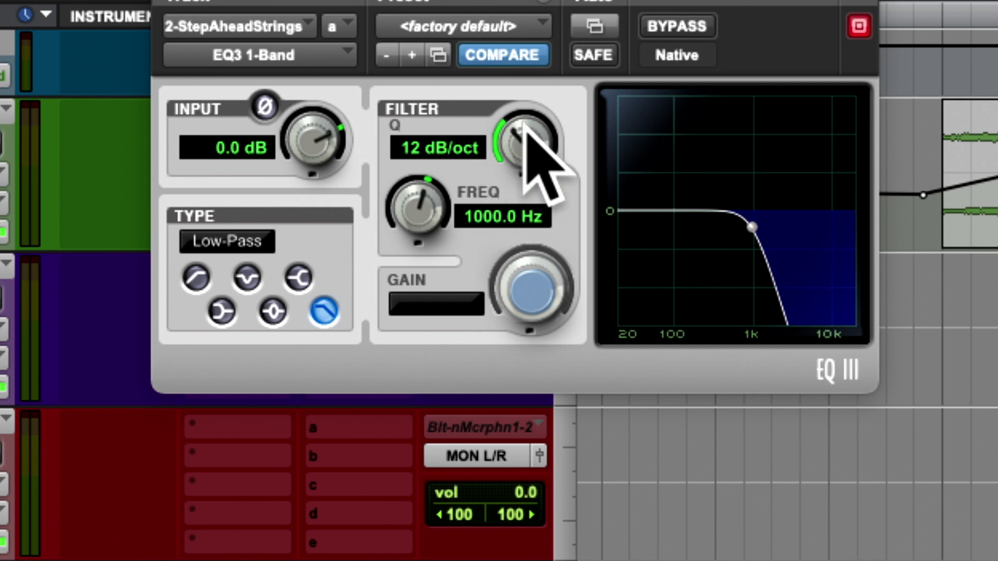
left_click_drag(522, 125, 504, 172)
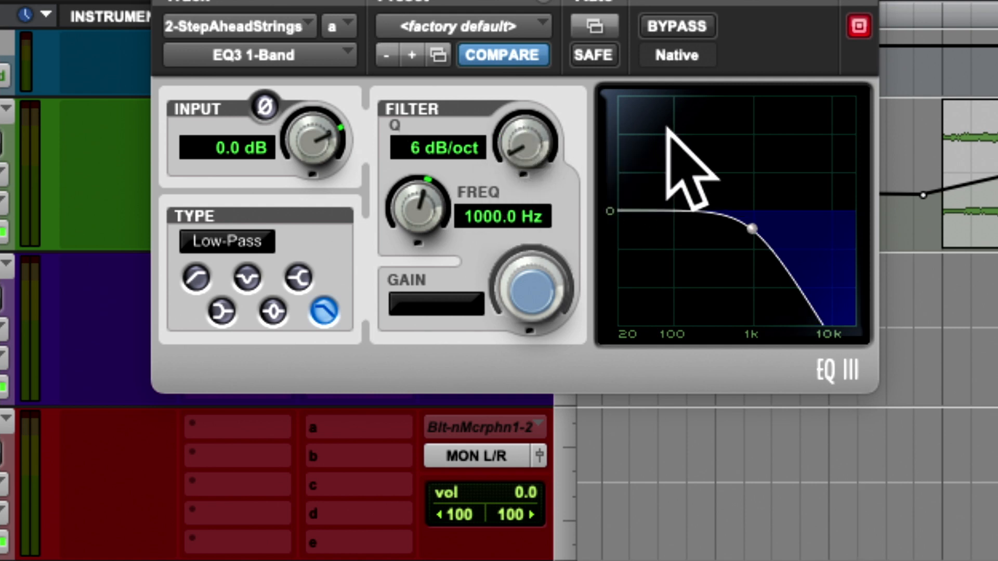
left_click_drag(423, 196, 338, 229)
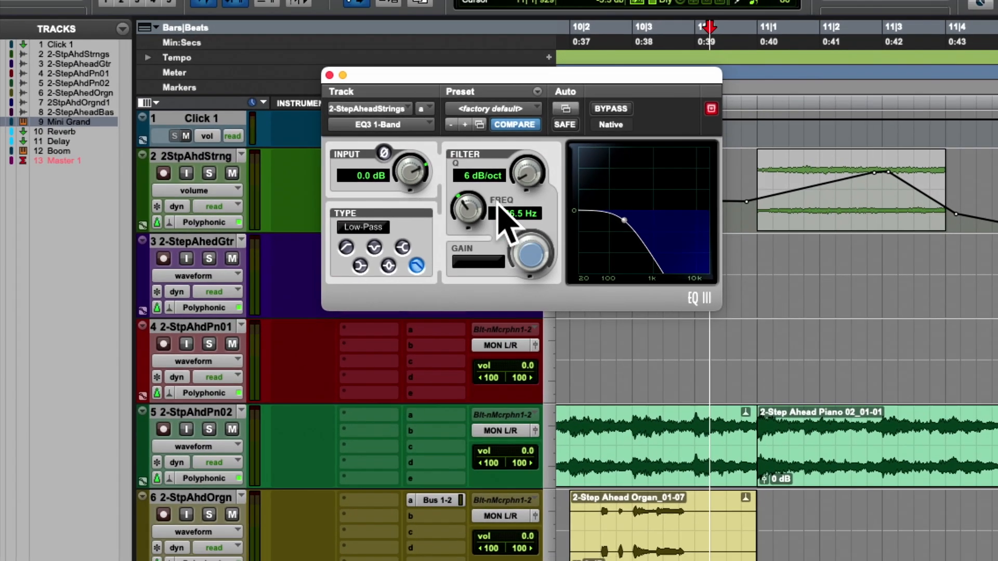
mouse_move(472, 211)
left_mouse_down()
mouse_move(506, 205)
mouse_move(460, 218)
mouse_move(468, 208)
mouse_move(526, 207)
mouse_move(443, 203)
mouse_move(509, 201)
mouse_move(469, 214)
mouse_move(476, 212)
left_mouse_up()
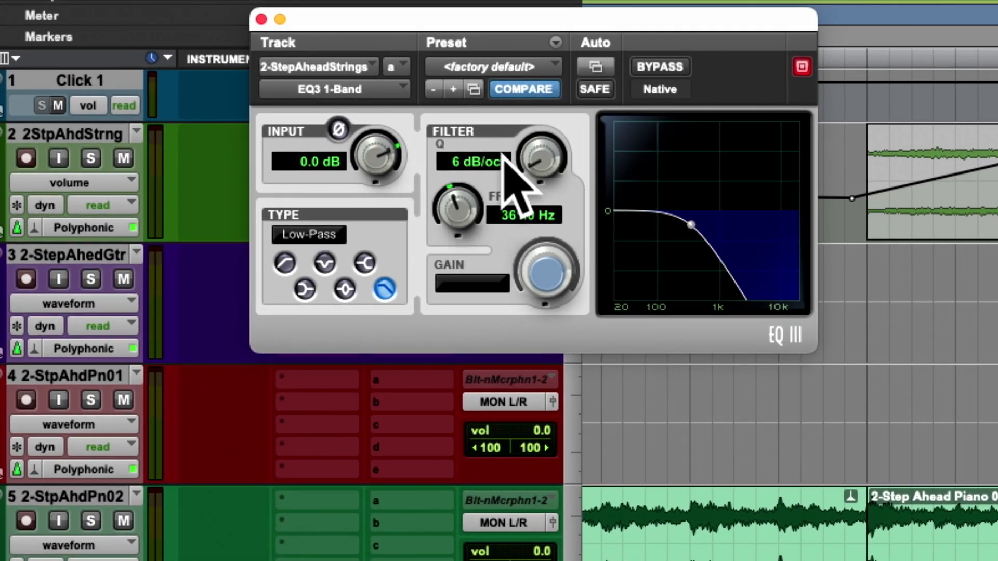
Step: Enable automation of the Frequency parameter for the EQ3 1-Band on the strings track
left_click(596, 67)
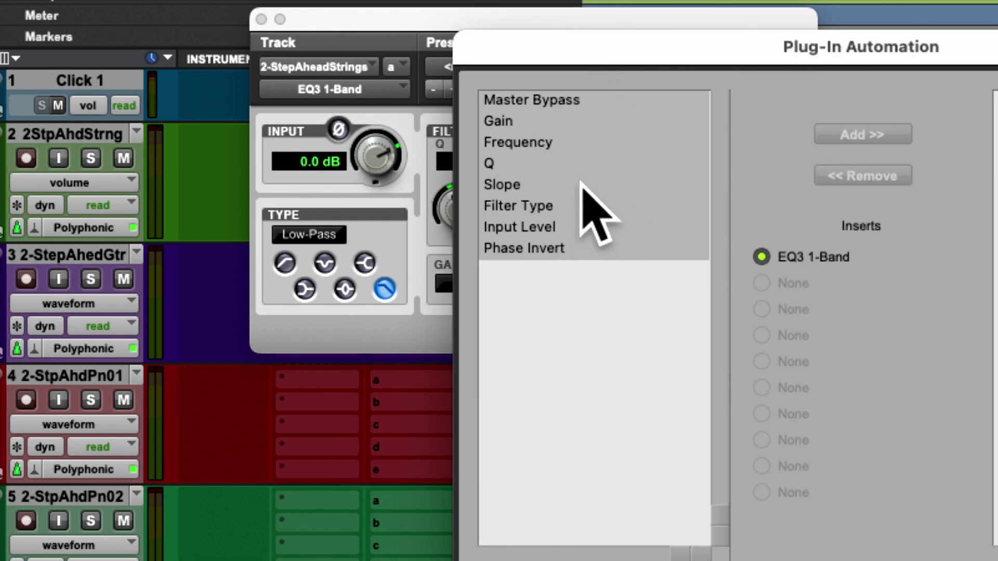
left_click_drag(590, 42, 298, 36)
left_click(222, 136)
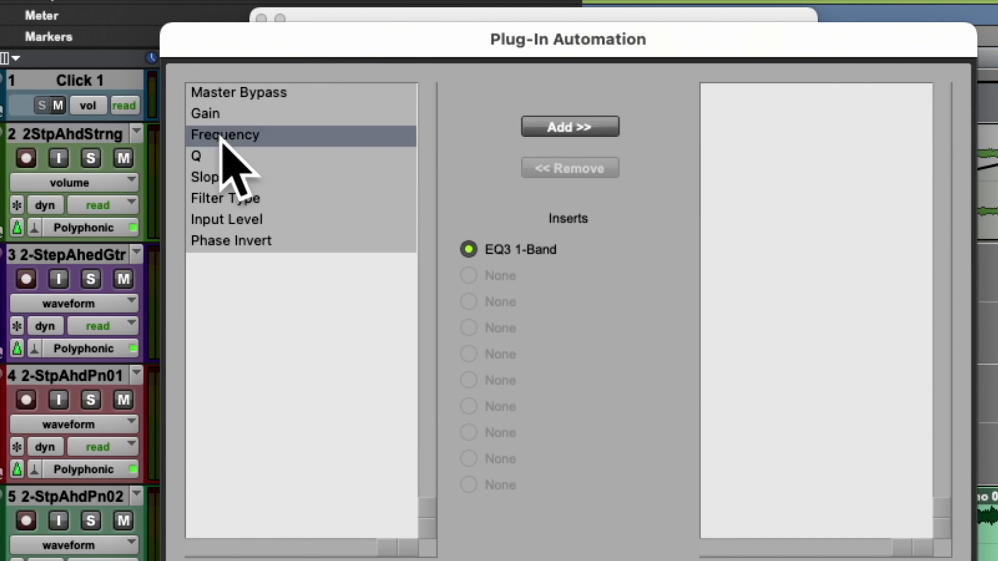
left_click(577, 128)
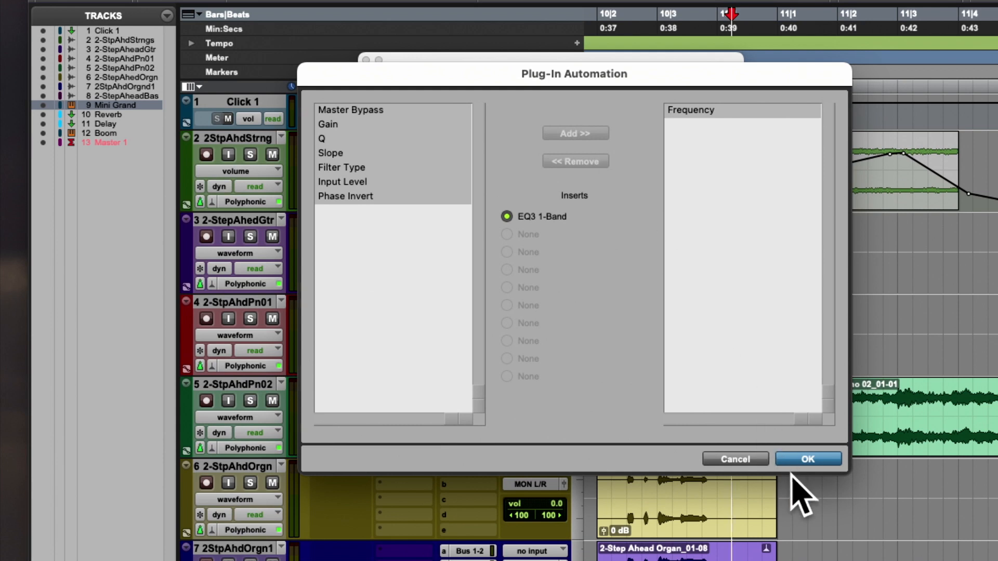
left_click(857, 528)
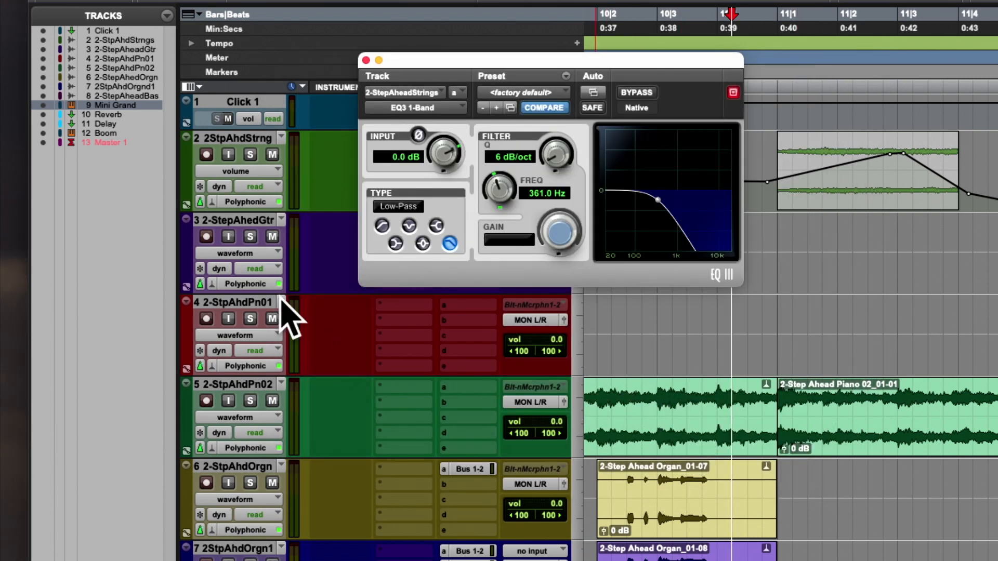
Step: Show the EQ3 1-Band Frequency automation on the strings track and move the plug-in window clear of the timeline
left_click(244, 171)
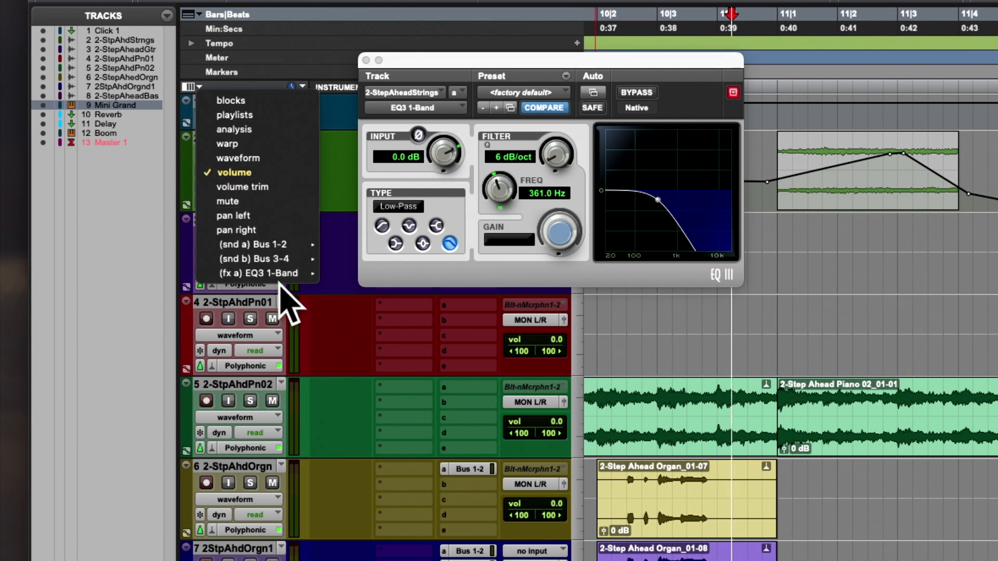
mouse_move(272, 280)
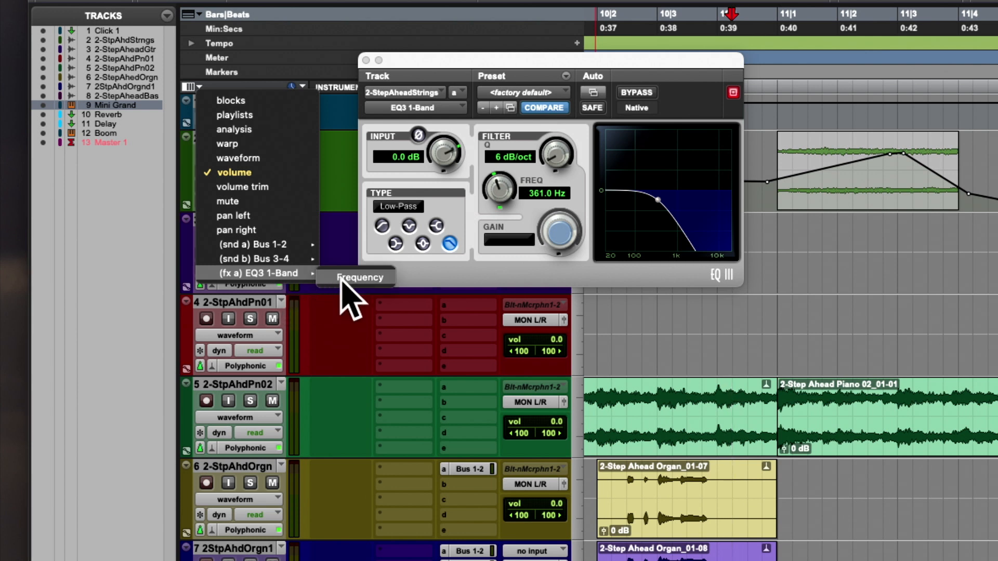
left_click(346, 279)
left_click_drag(415, 59, 147, 111)
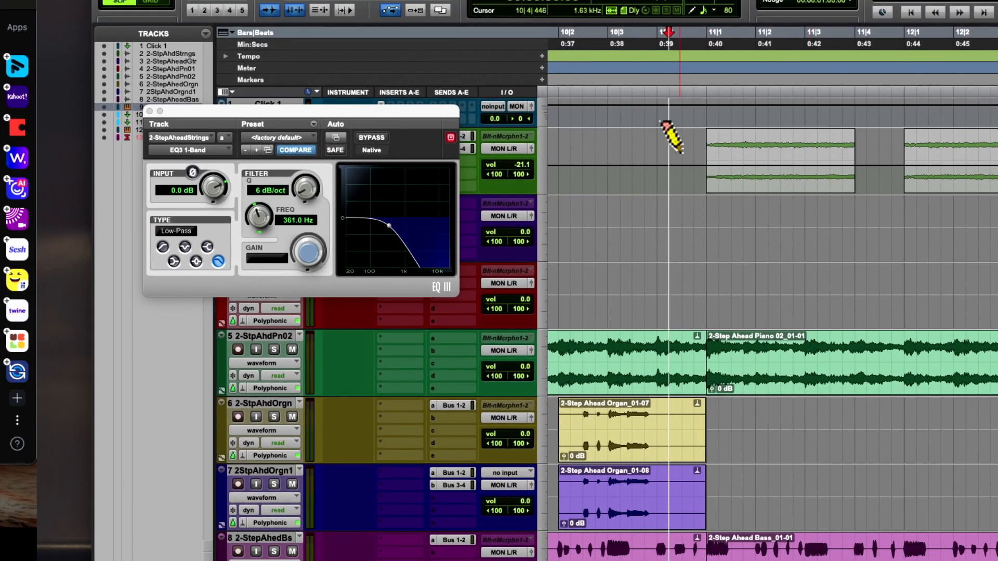
Step: Draw a rising and falling frequency curve over the strings clip at bar 11 and play it from just before the clip
mouse_move(703, 175)
left_mouse_down()
mouse_move(784, 150)
mouse_move(857, 178)
left_mouse_up()
left_click(683, 82)
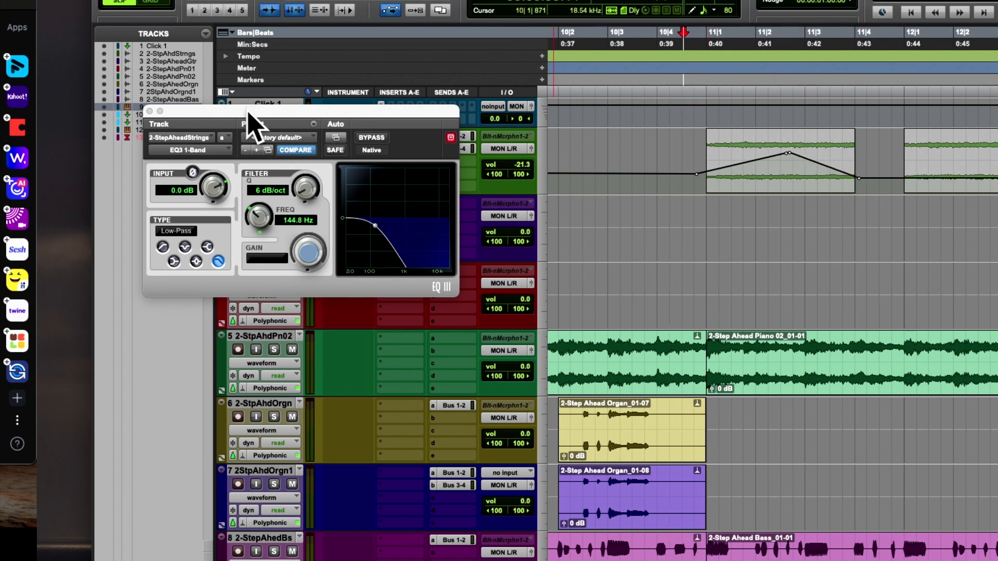
left_click_drag(248, 111, 246, 196)
left_click_drag(312, 194, 330, 88)
key("space")
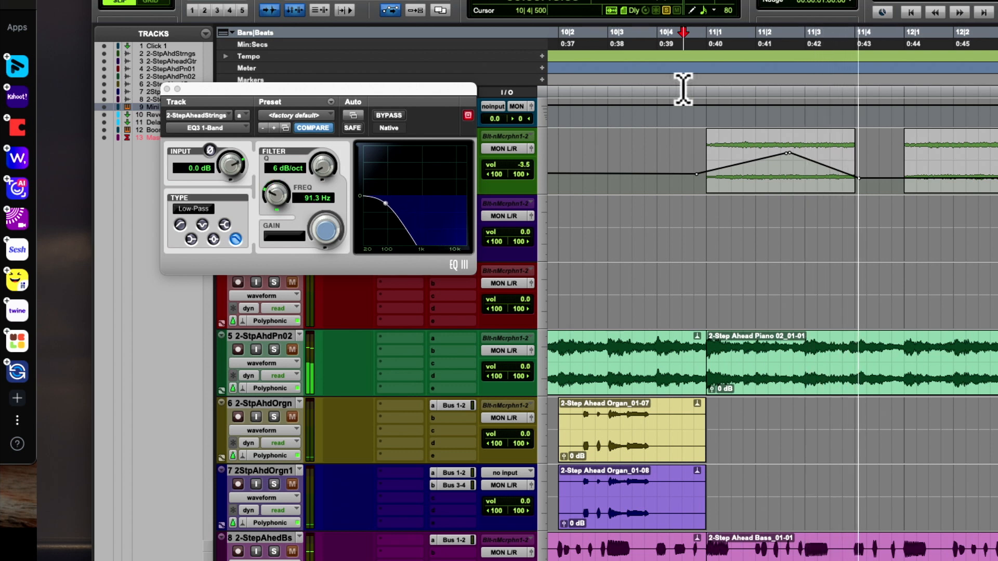
key("space")
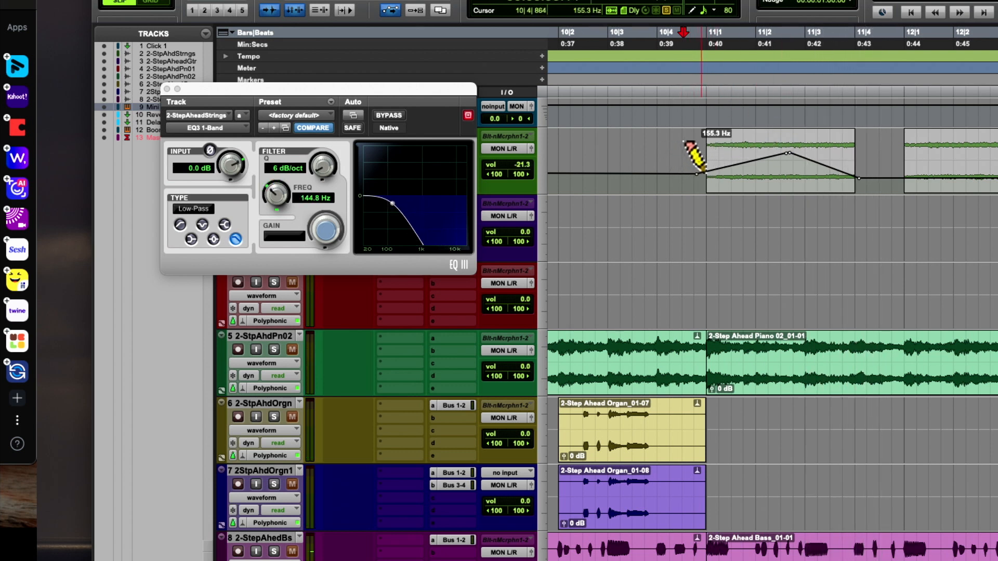
Step: Raise the peak of the bar 11 clip's frequency curve to about 16 kHz and audition the sweep
left_click_drag(789, 131, 788, 131)
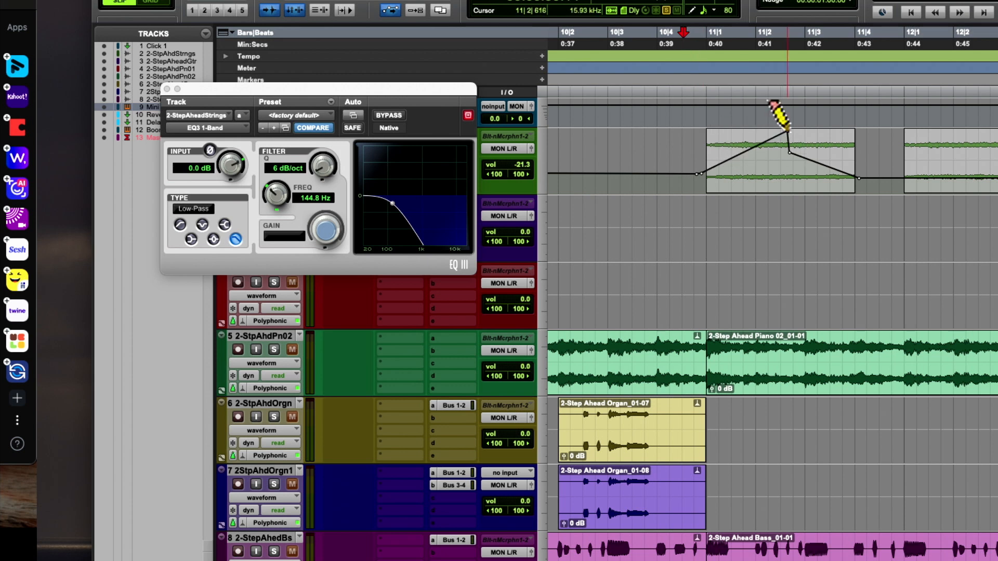
left_click(856, 177)
key("space")
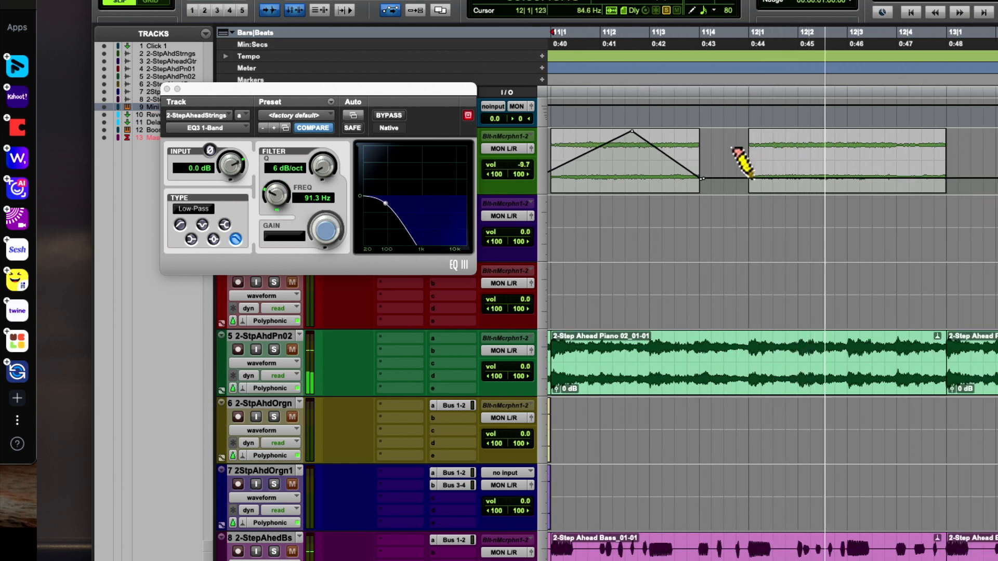
key("space")
Step: Draw a second frequency curve over the strings clip at bar 12, peaking at about 17 kHz mid-clip and falling past its end
left_click_drag(747, 177, 762, 172)
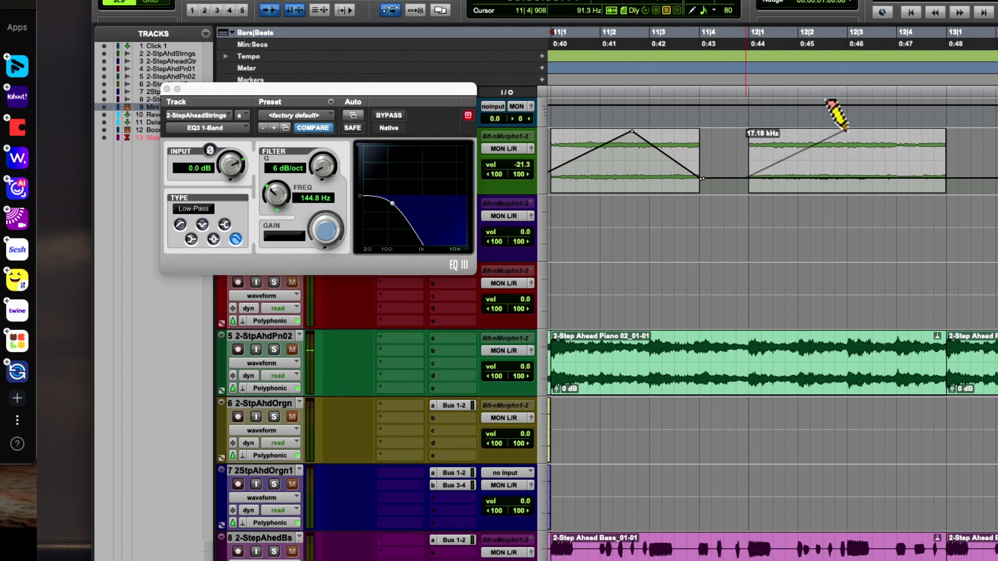
left_click_drag(846, 130, 848, 131)
left_click_drag(951, 154, 959, 170)
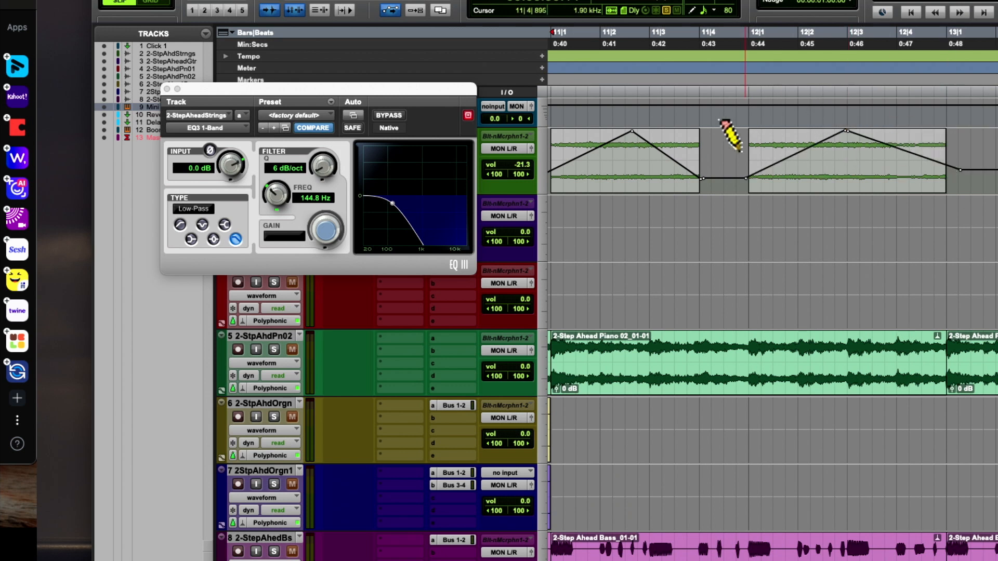
Step: Play back both strings filter sweeps, and replay the second one from bar 12
key("space")
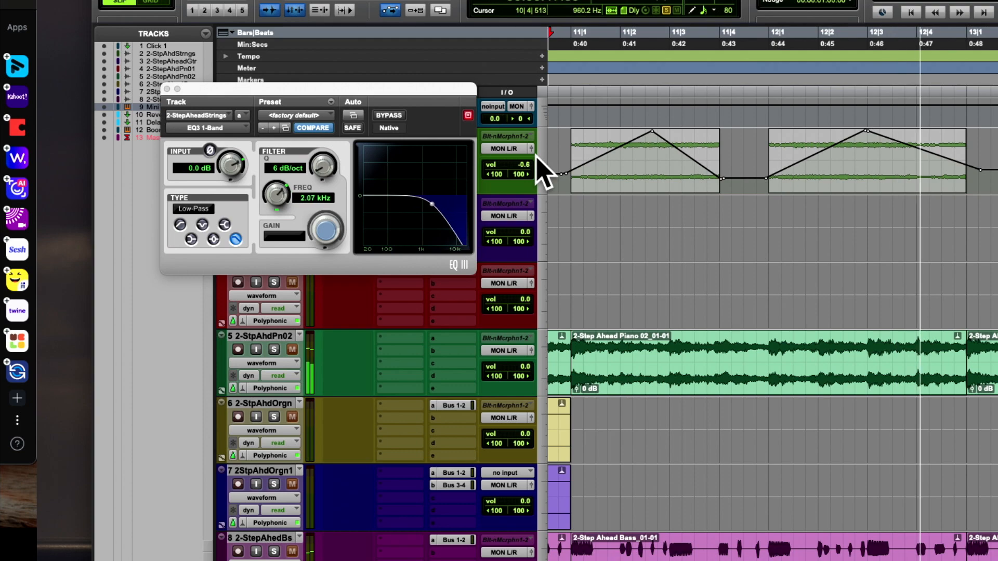
key("space")
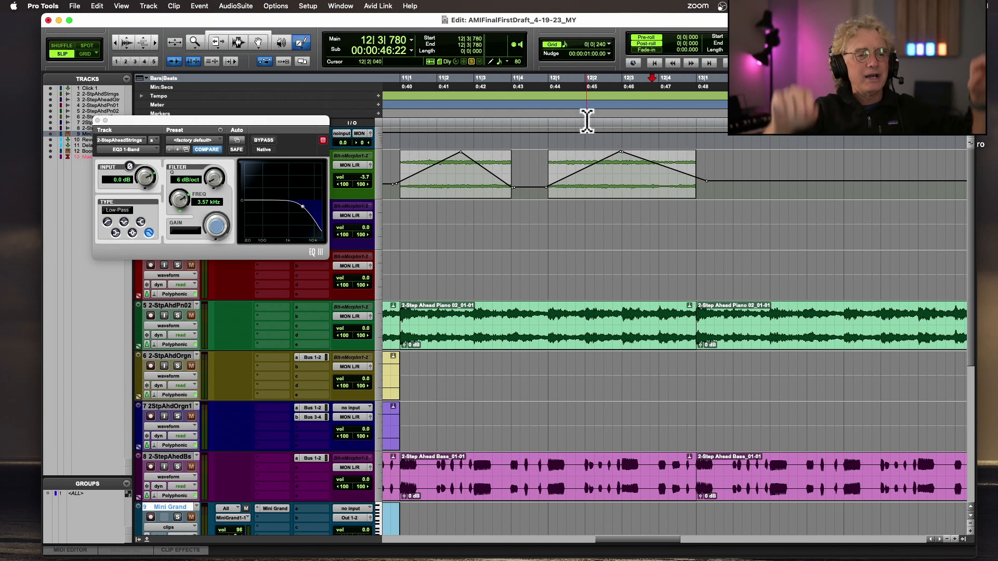
left_click(548, 113)
key("space")
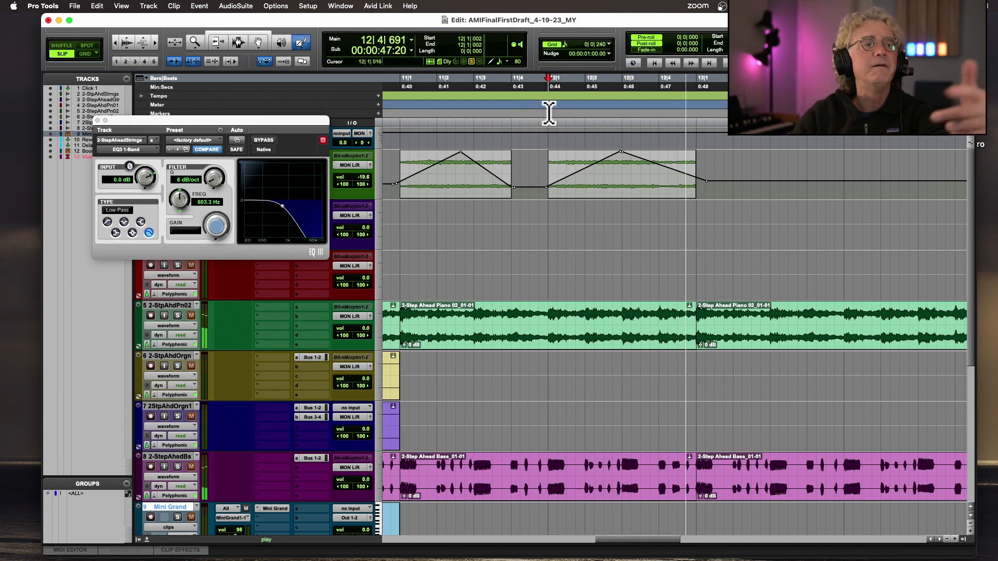
key("space")
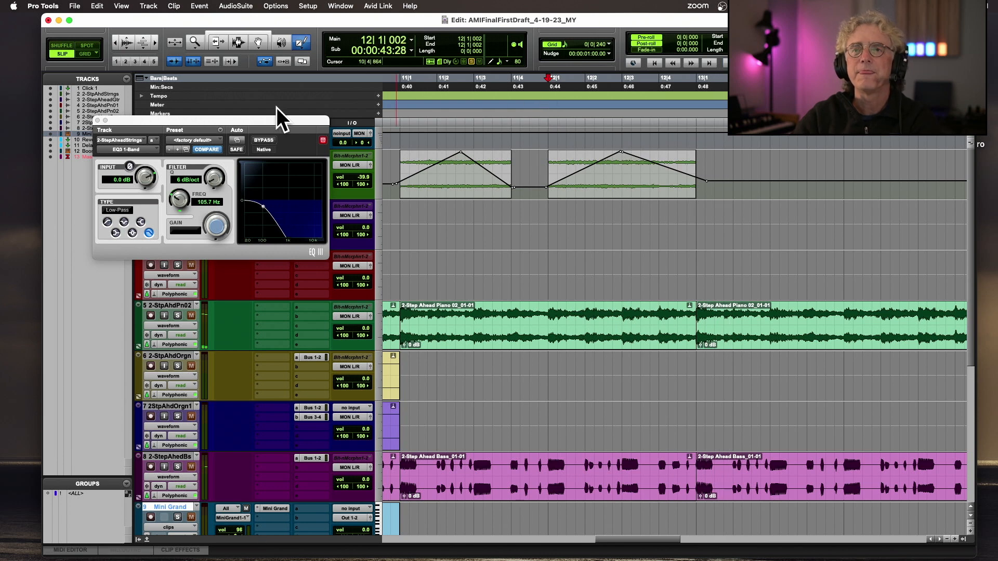
Step: Close the strings track's EQ3 1-Band plug-in window
left_click(97, 120)
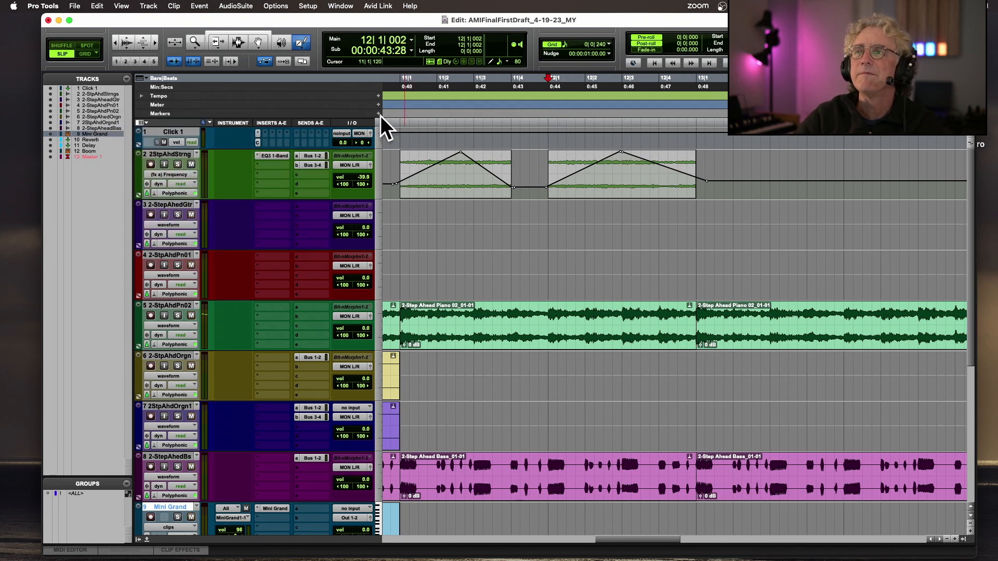
left_click(377, 113)
left_click(535, 376)
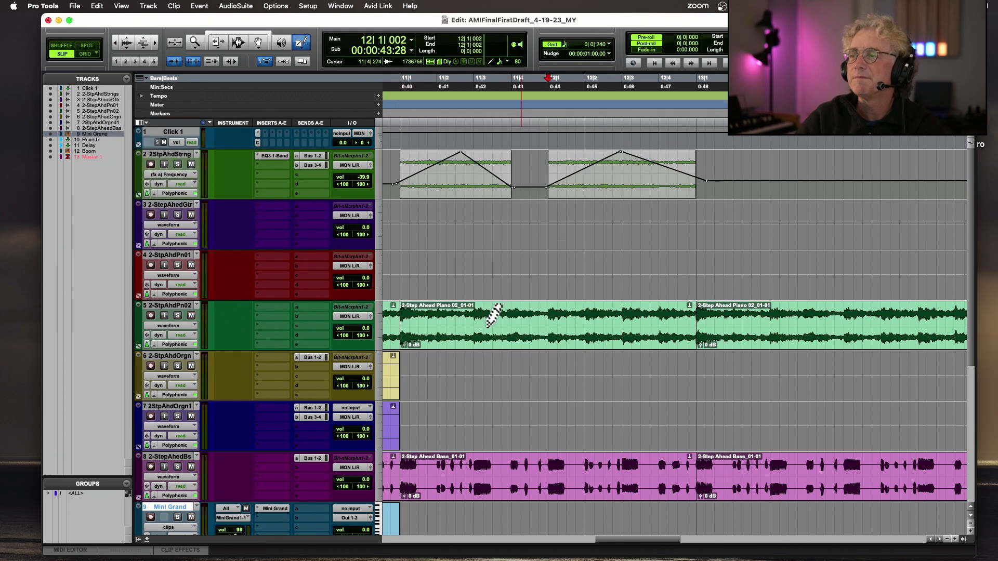
Step: Switch the strings track's display from EQ frequency automation to waveform view and replay the passage from bar 11
left_click(174, 173)
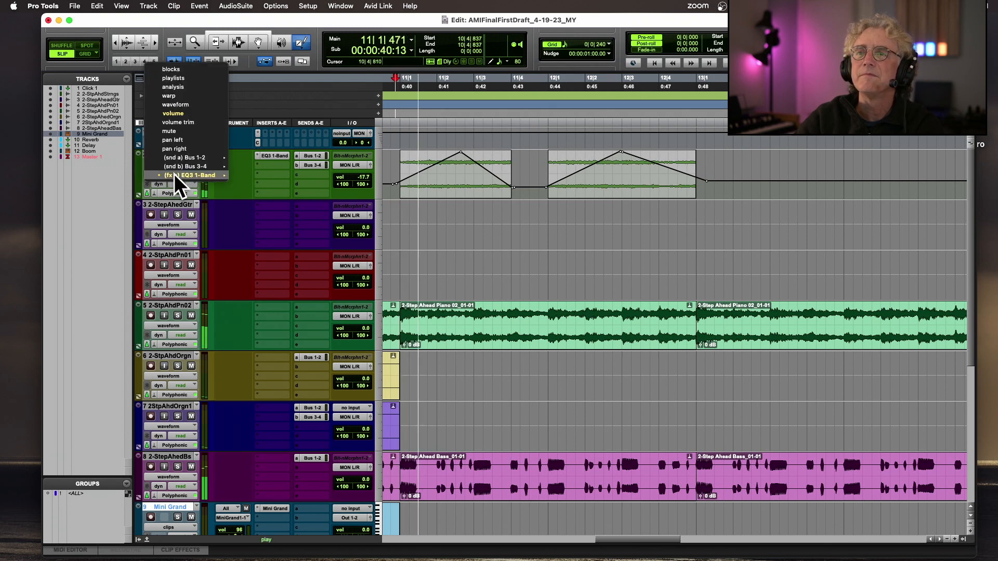
left_click(189, 105)
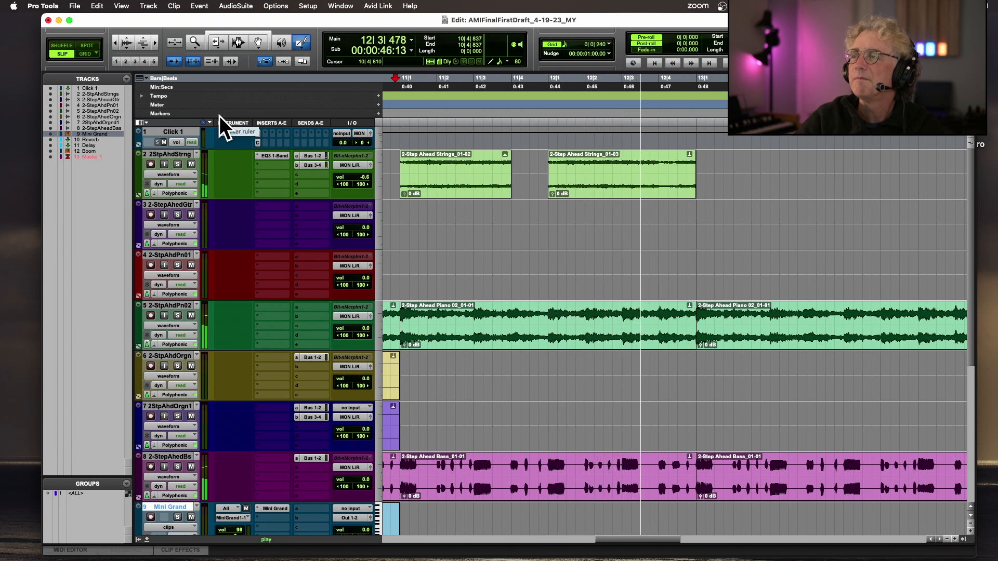
key("space")
key("space")
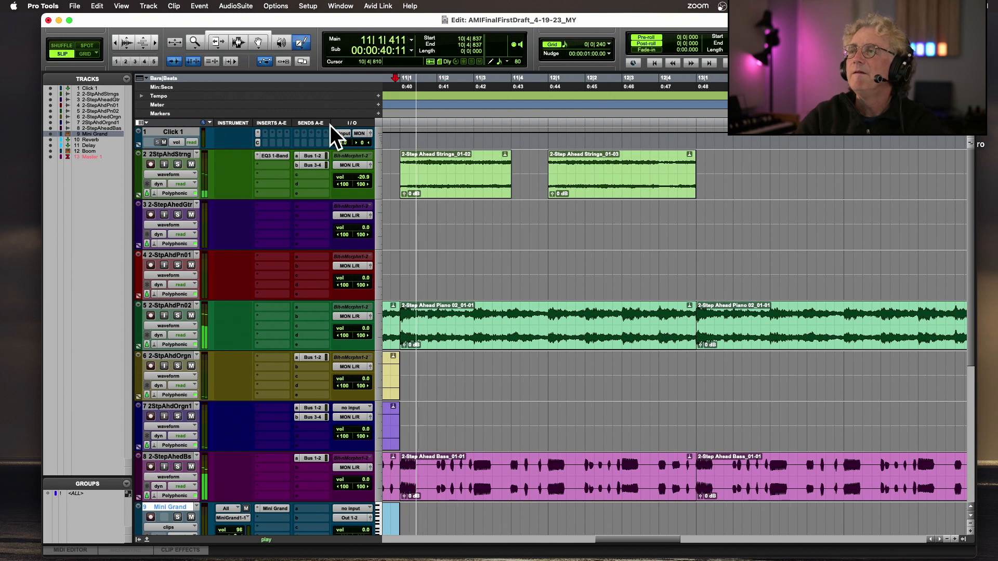
Step: Select the strings track from bar 11 to bar 13 and duplicate both clips immediately after the selection
left_click(239, 42)
key("space")
left_click_drag(428, 172, 538, 176)
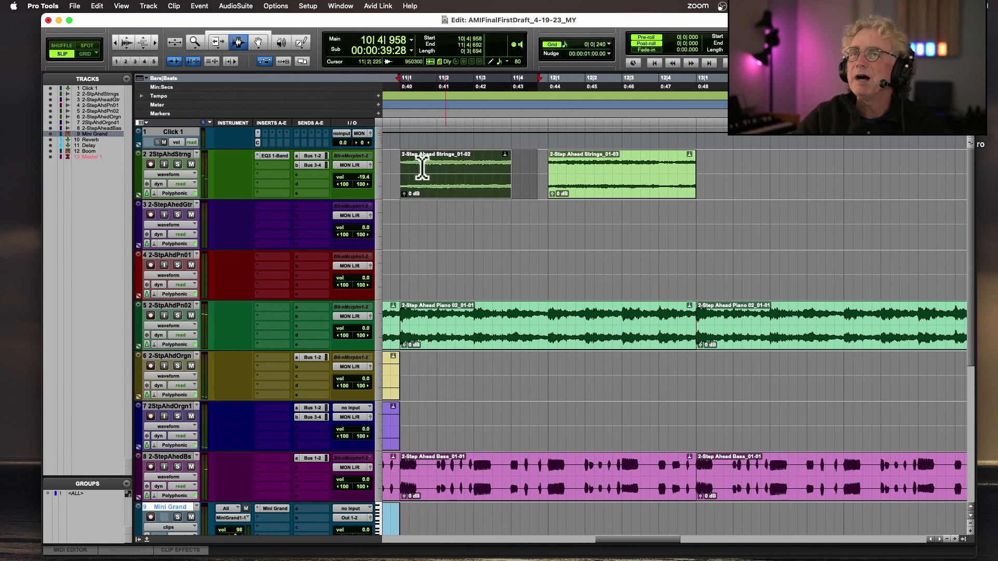
left_click_drag(401, 174, 698, 194)
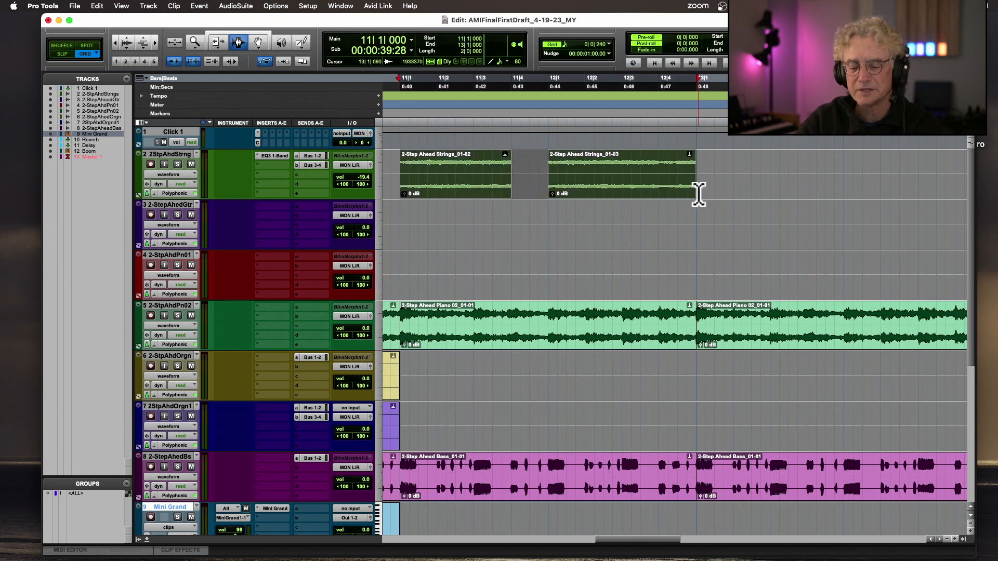
key("super+d")
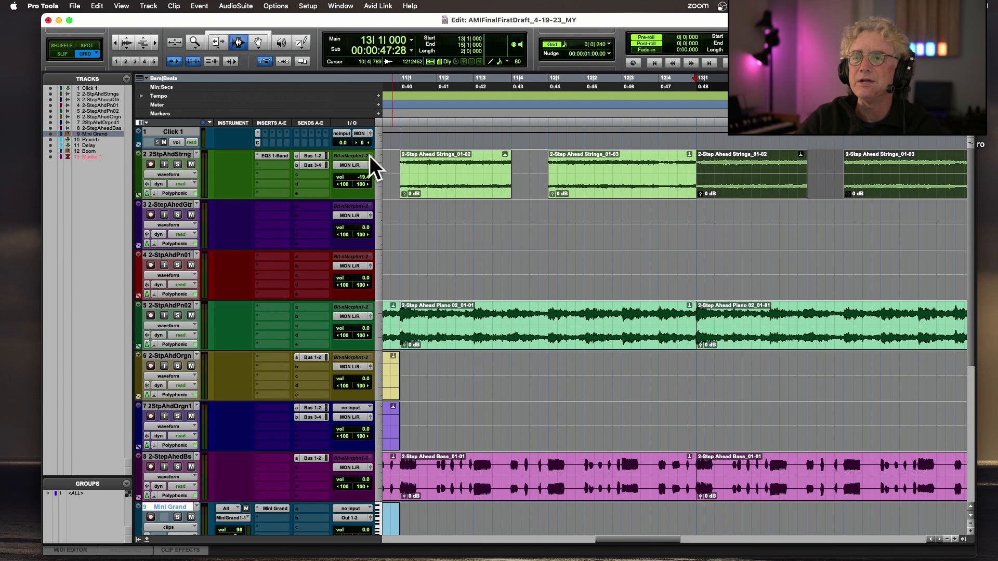
Step: Play back the original and duplicated strings clips from just before bar 11
left_click(390, 171)
key("space")
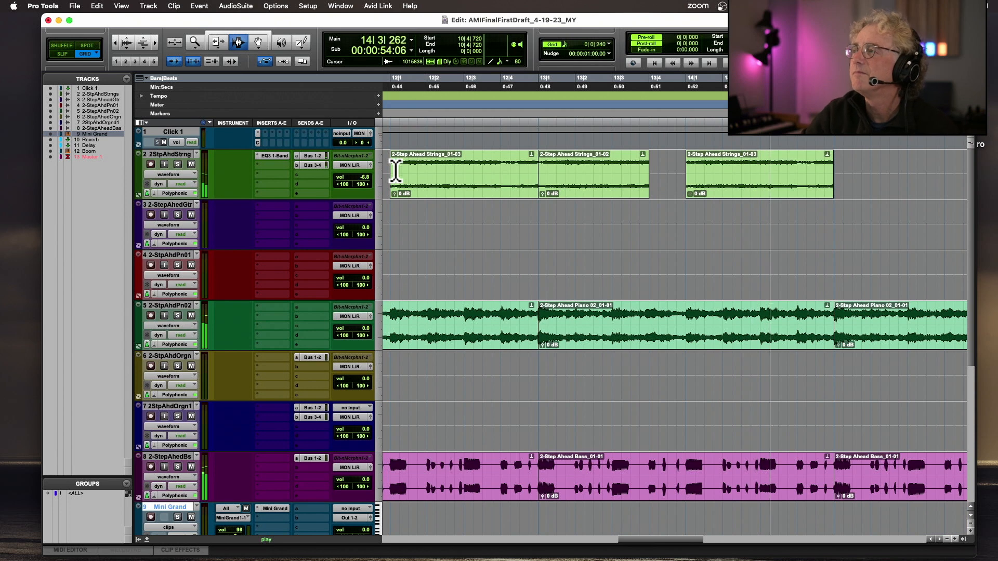
key("space")
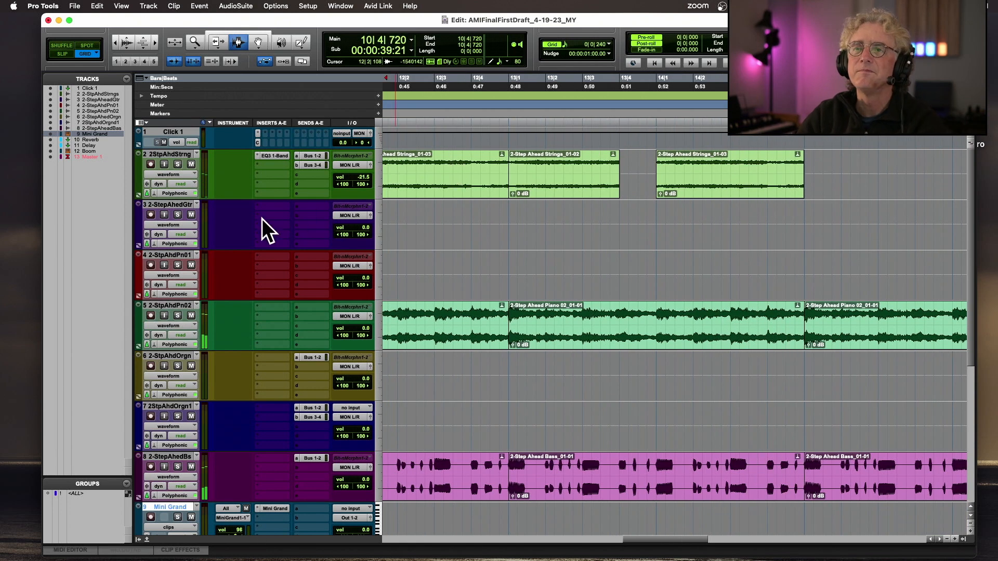
Step: Solo the guitar track and audition its second clip from bar 3
scroll(265, 218, "left", 1)
key("r")
key("r")
key("r")
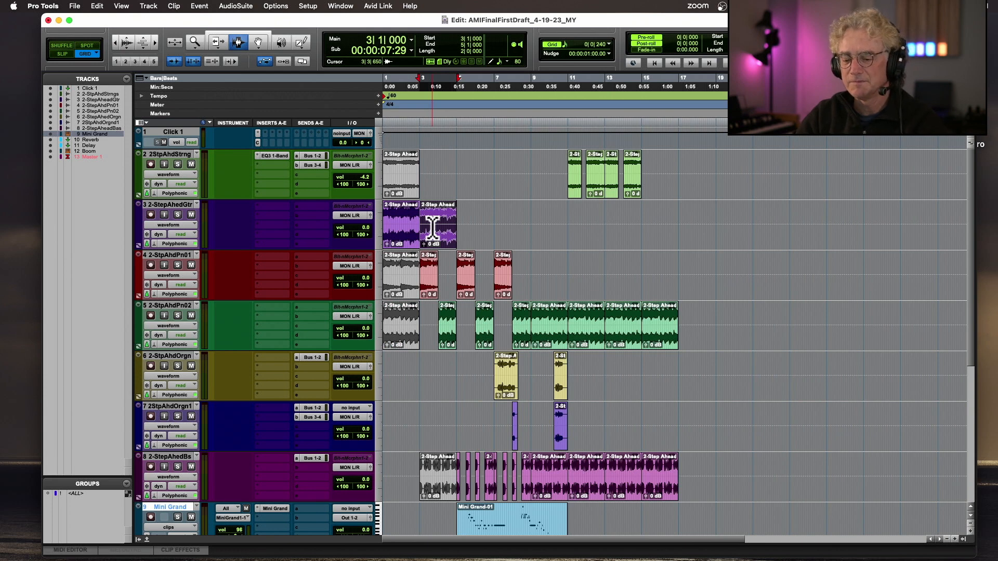
key("t")
key("t")
scroll(492, 231, "right", 4)
scroll(492, 231, "left", 4)
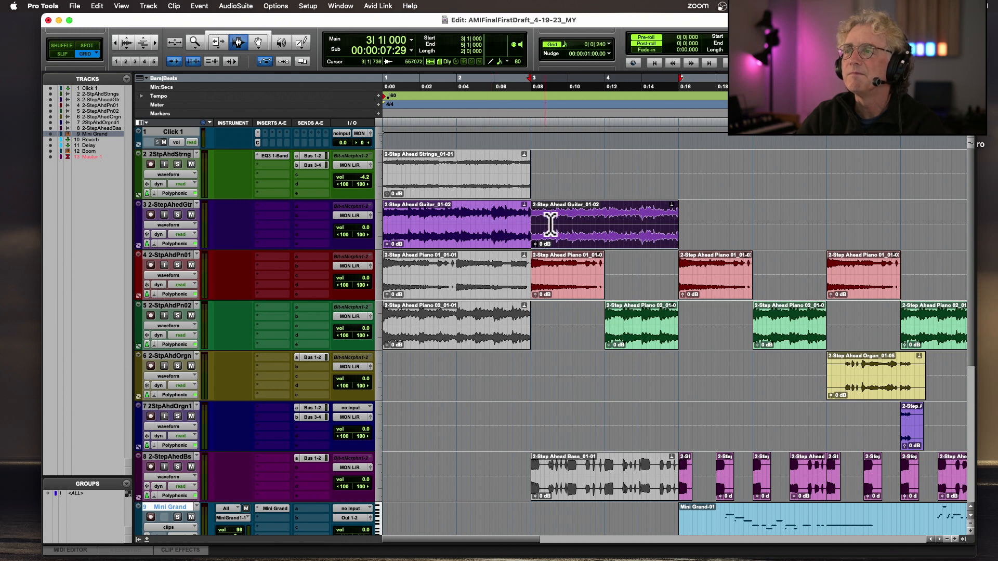
left_click(183, 215)
key("space")
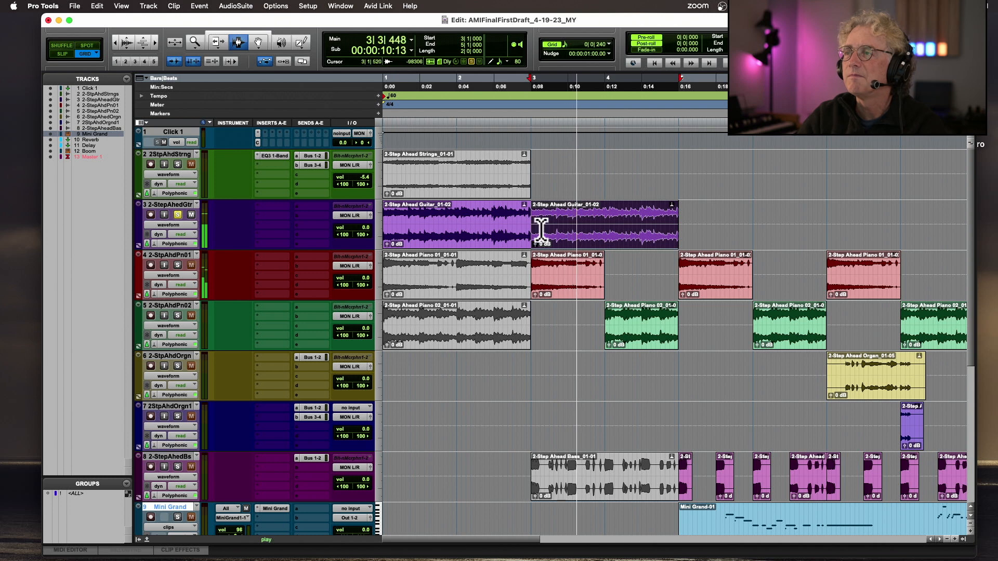
Step: Copy the first beat of the guitar clip at bar 3 and paste it at the start of bar 13
key("super+bracketright")
key("space")
key("space")
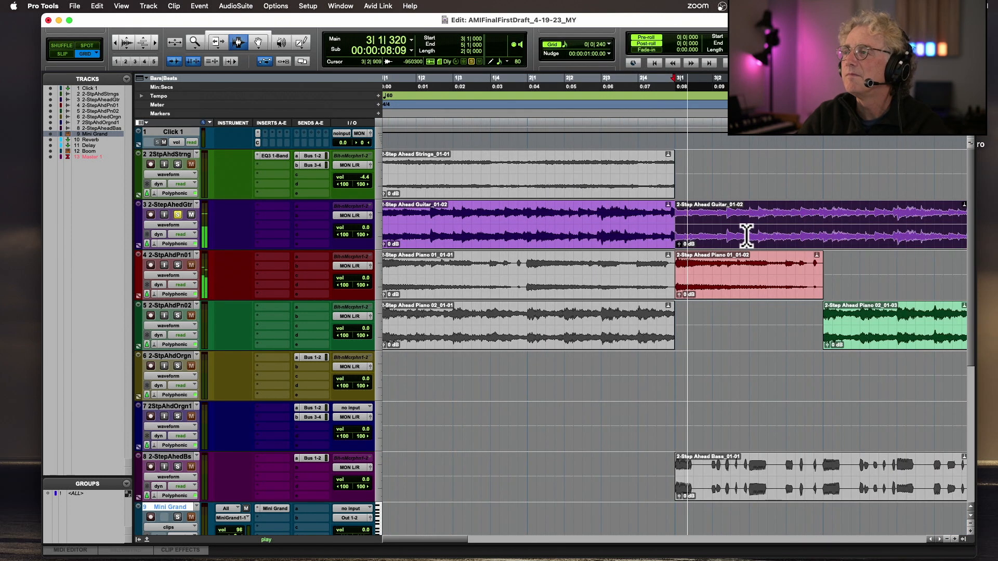
key("space")
left_click_drag(718, 227, 676, 223)
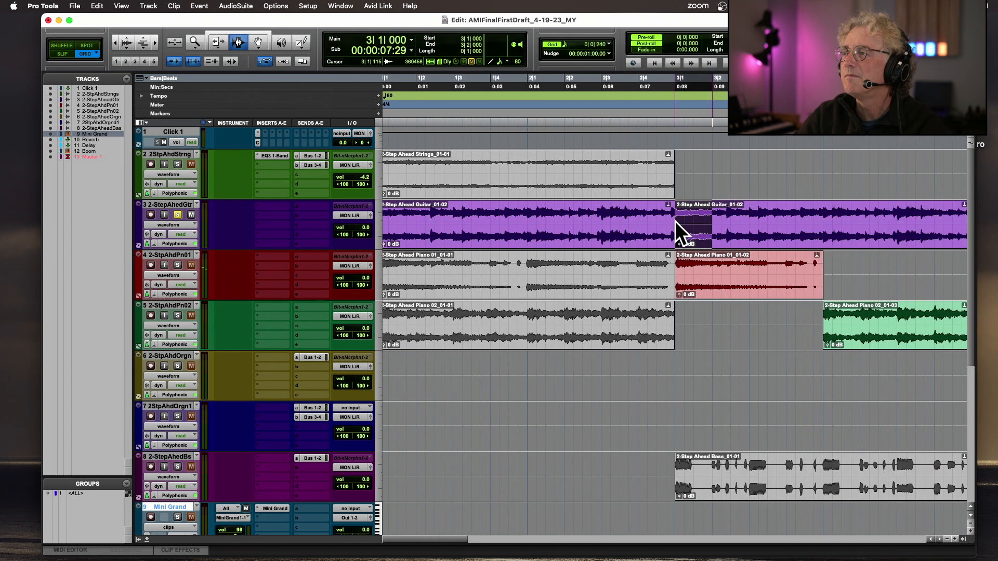
key("super+bracketleft")
key("super+bracketleft")
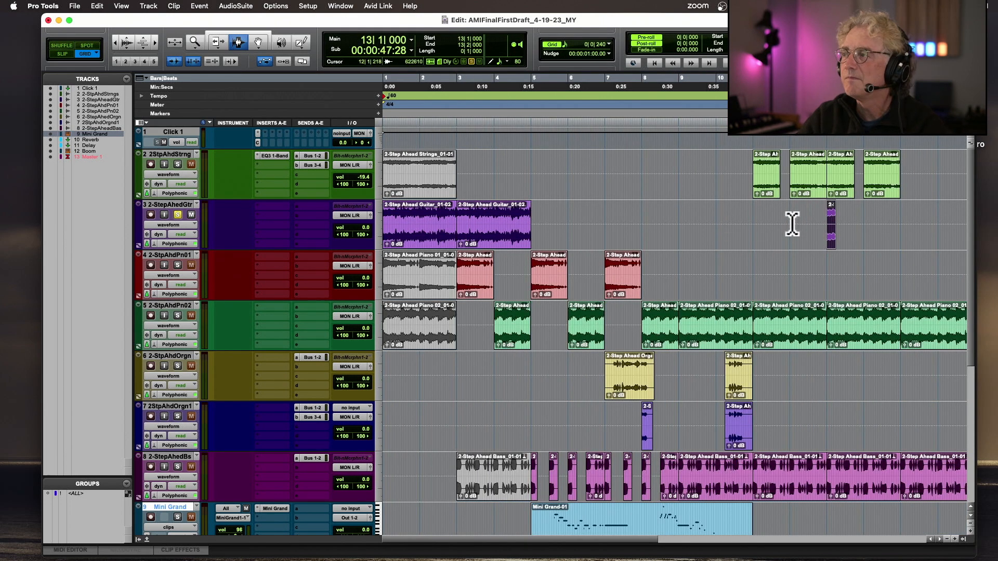
Step: Unsolo the guitar track and play back its short bar 13 clip in the mix from bar 12
key("super+bracketright")
key("super+bracketright")
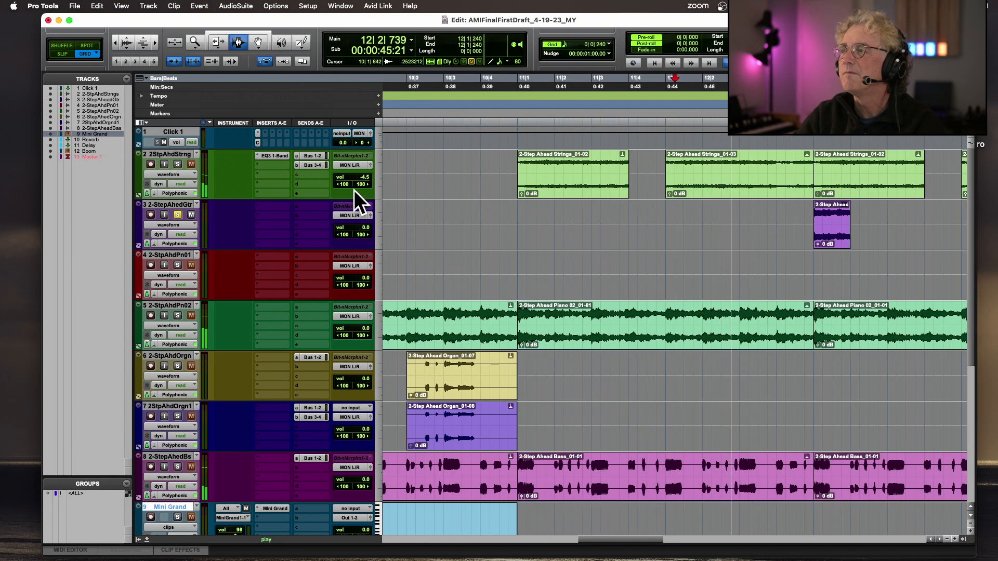
key("space")
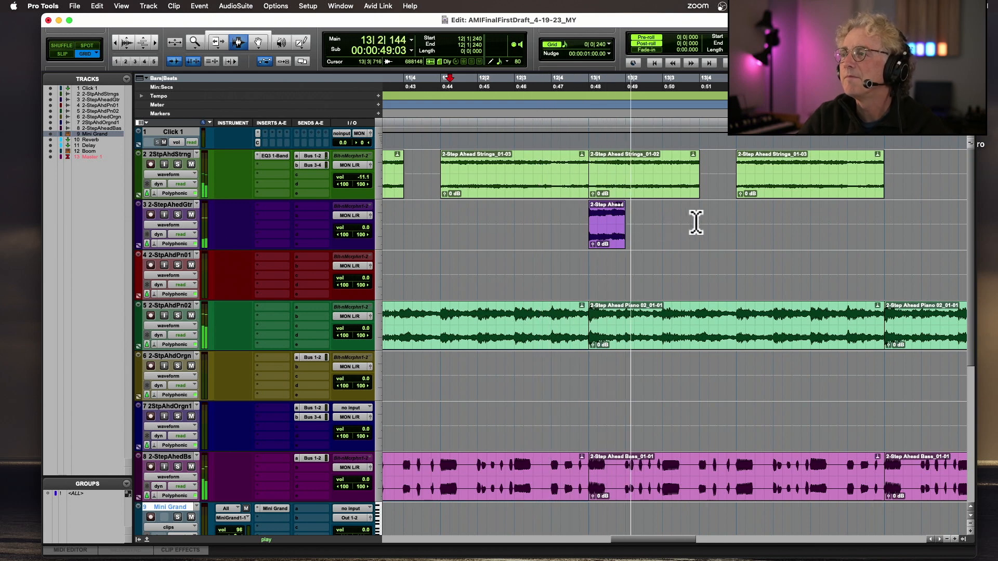
key("space")
Step: Lengthen the guitar clip at bar 13 so it ends at about 13|2|071
key("super+bracketright")
key("super+bracketright")
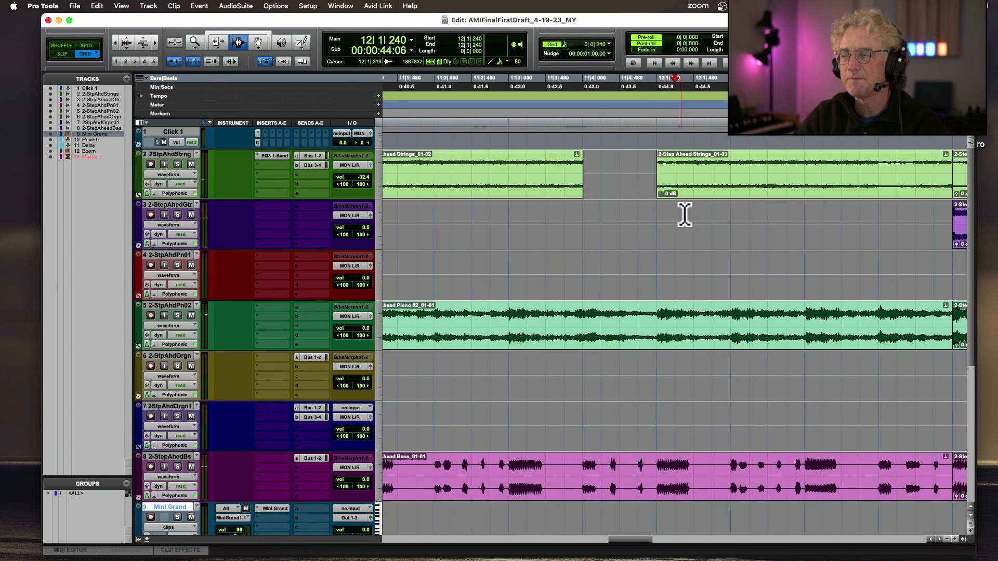
scroll(655, 215, "right", 10)
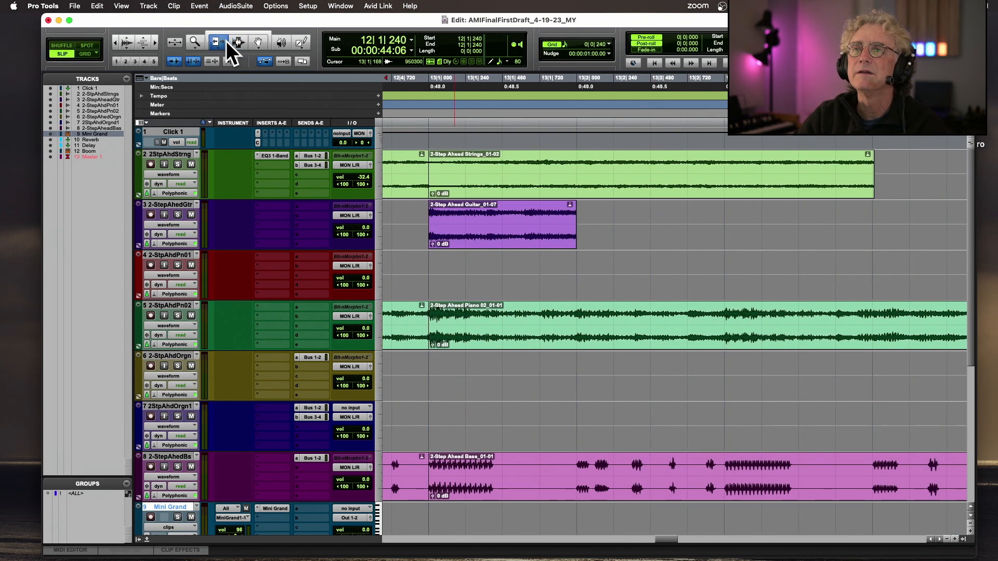
left_click(575, 227)
left_click_drag(585, 229, 588, 229)
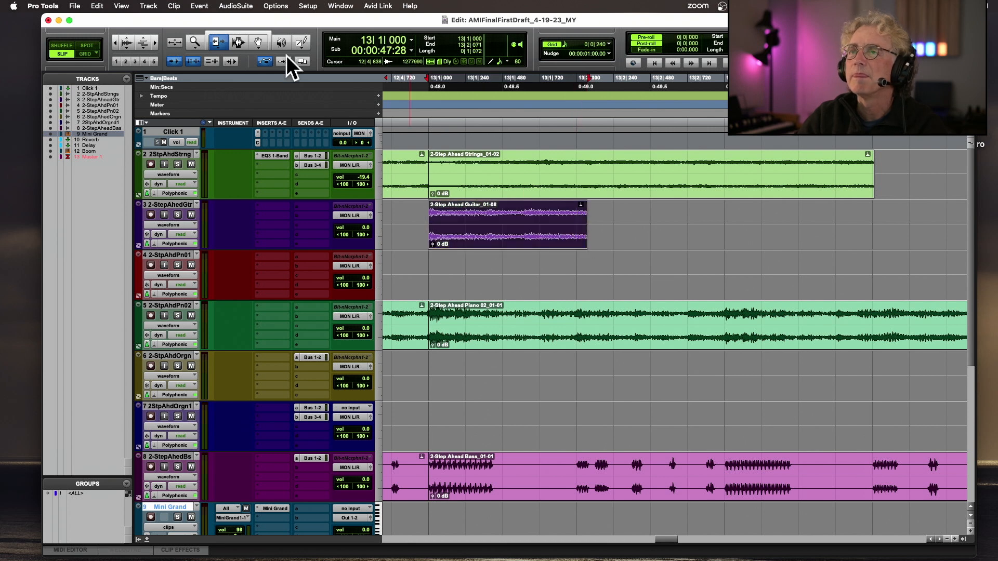
Step: Add a fade-out across the tail of the bar 13 guitar clip and audition it
left_click(239, 42)
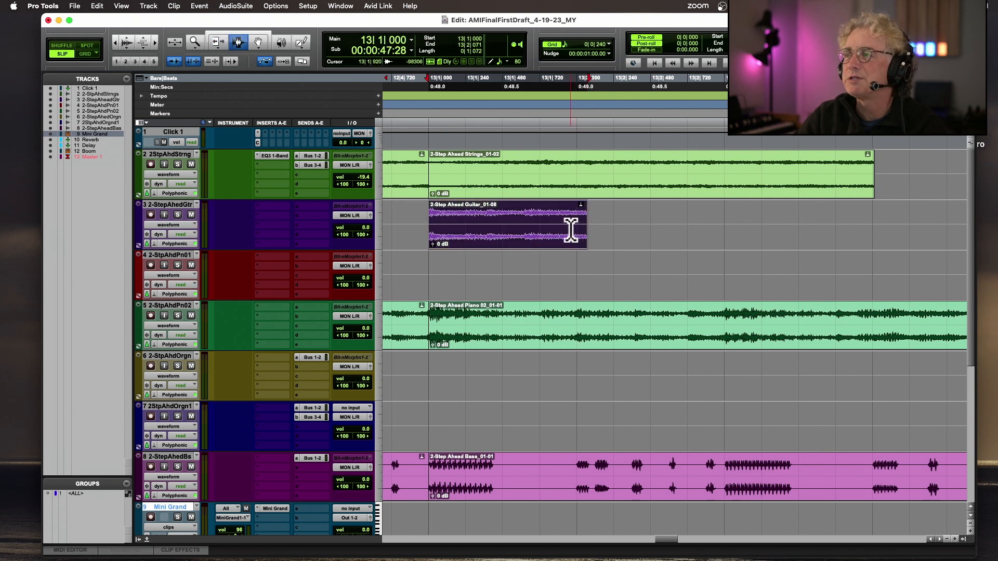
left_click_drag(571, 227, 607, 229)
key("ctrl+f")
left_click(418, 225)
key("space")
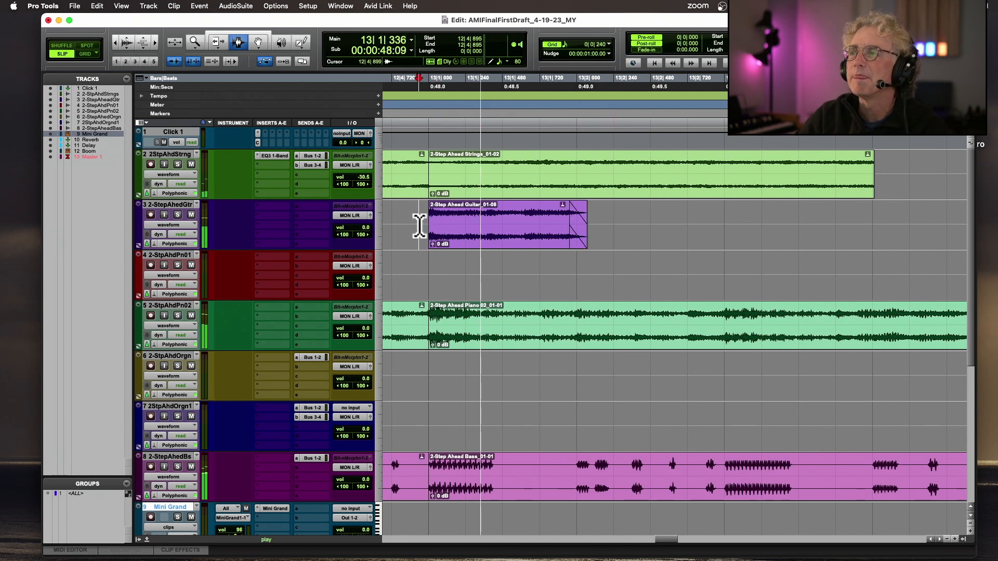
key("space")
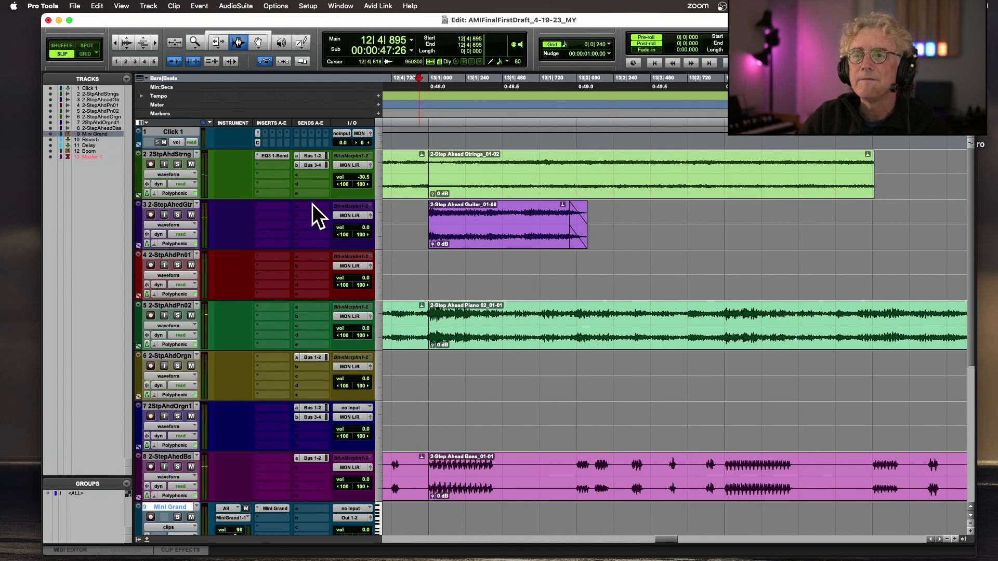
Step: Assign the guitar track's send A to stereo Bus 3-4 and display its send level automation on the track
left_click(308, 207)
mouse_move(342, 215)
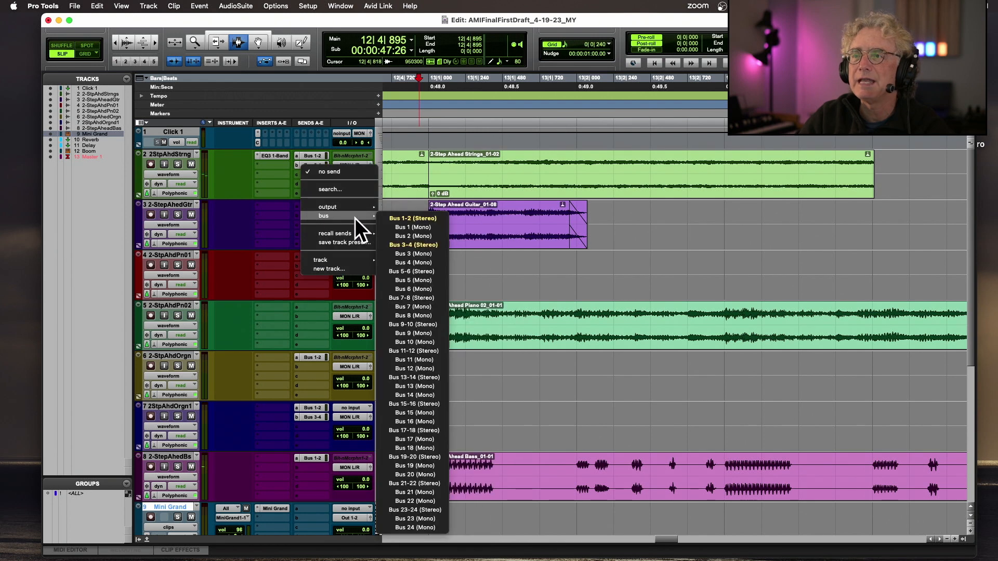
left_click(444, 245)
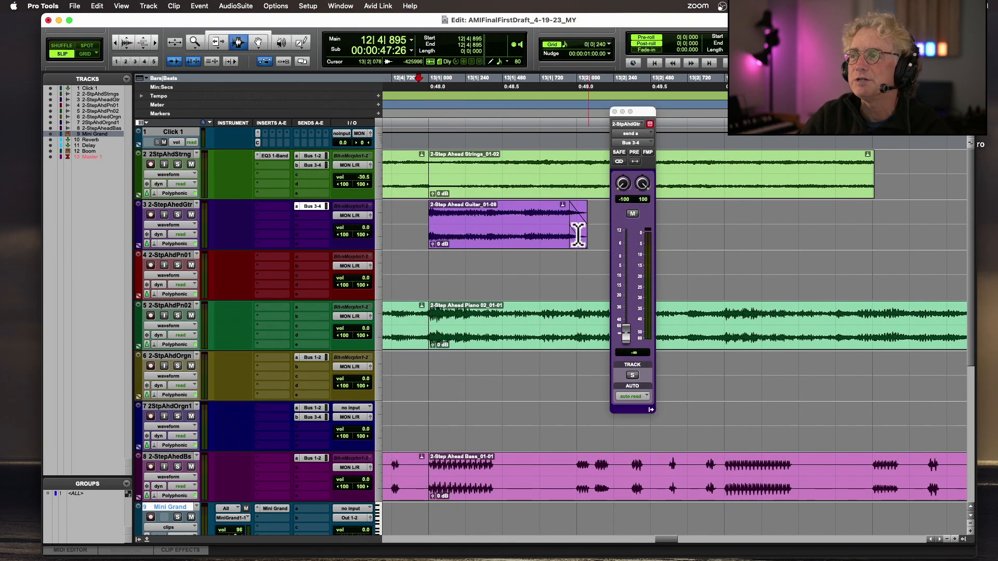
left_click(160, 224)
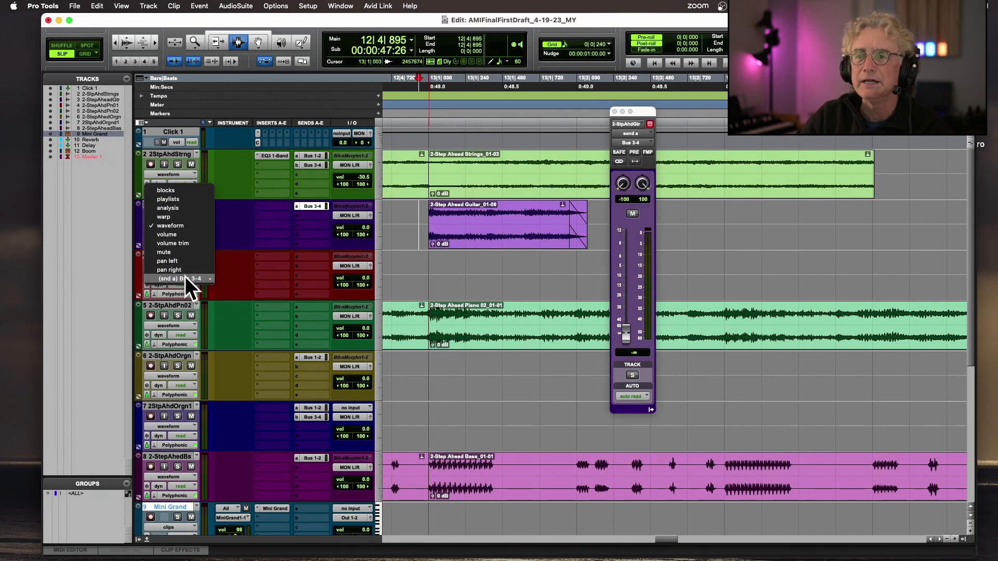
left_click(223, 277)
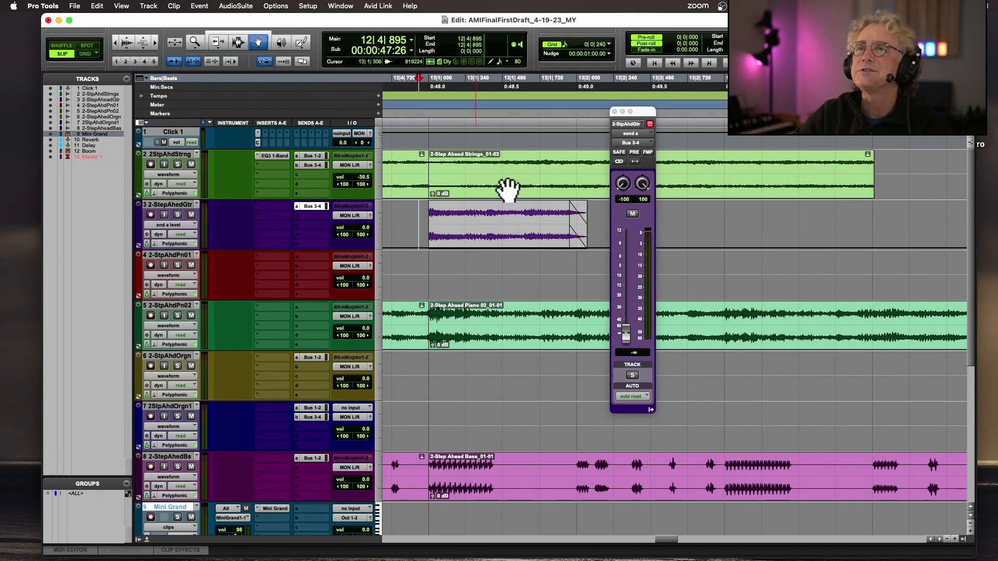
Step: Draw a steep send-level rise to about -2 dB near the end of the bar 13 guitar clip and audition it
left_click_drag(572, 250, 572, 214)
left_click(408, 115)
key("space")
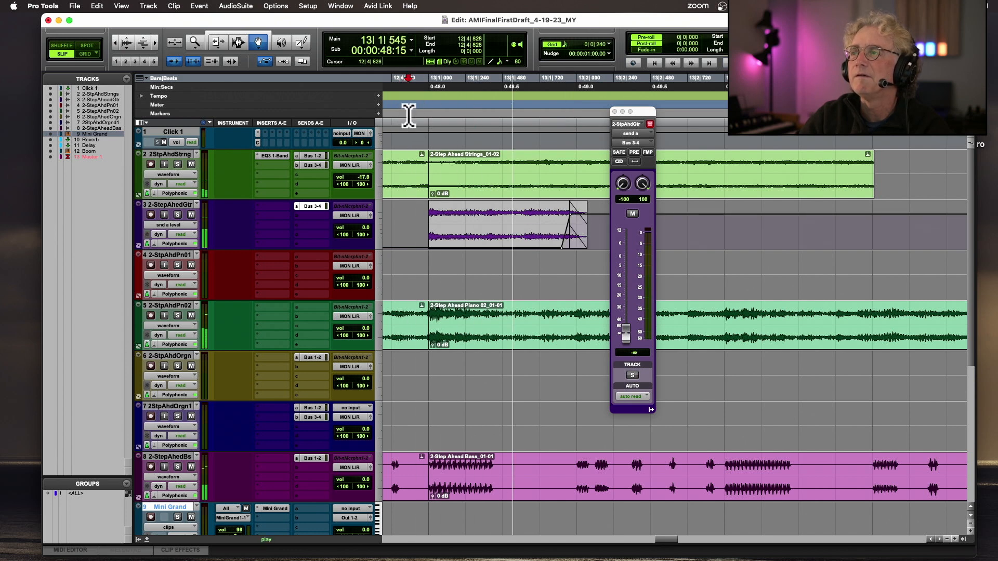
key("space")
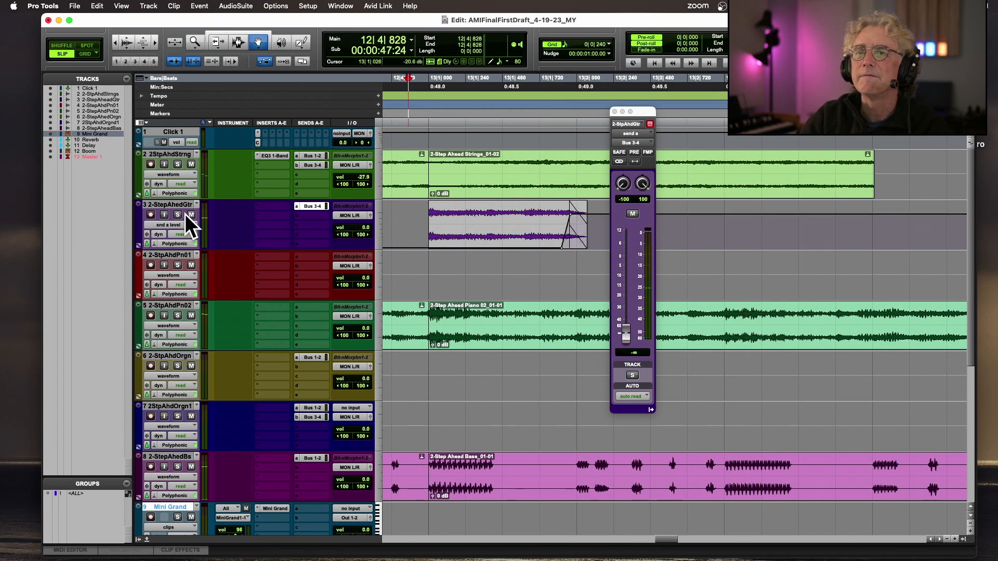
Step: Solo the guitar track, replay the send-level rise, and undo that automation
left_click(177, 213)
key("space")
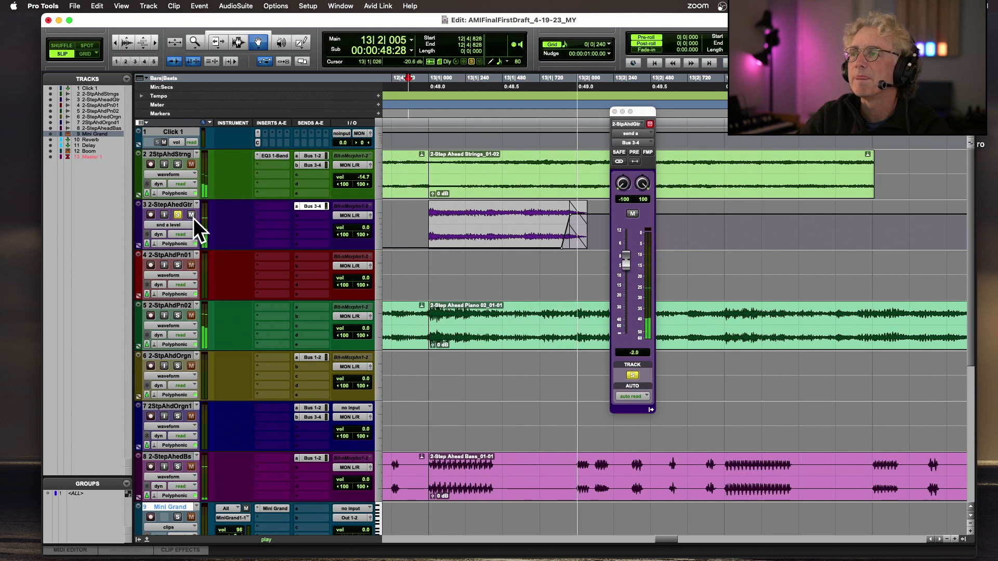
key("space")
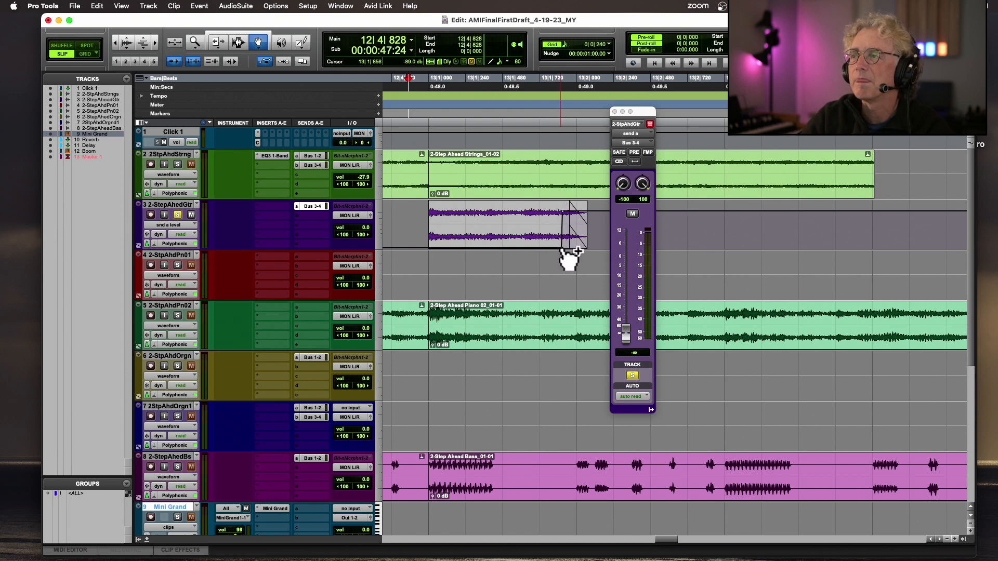
key("super+z")
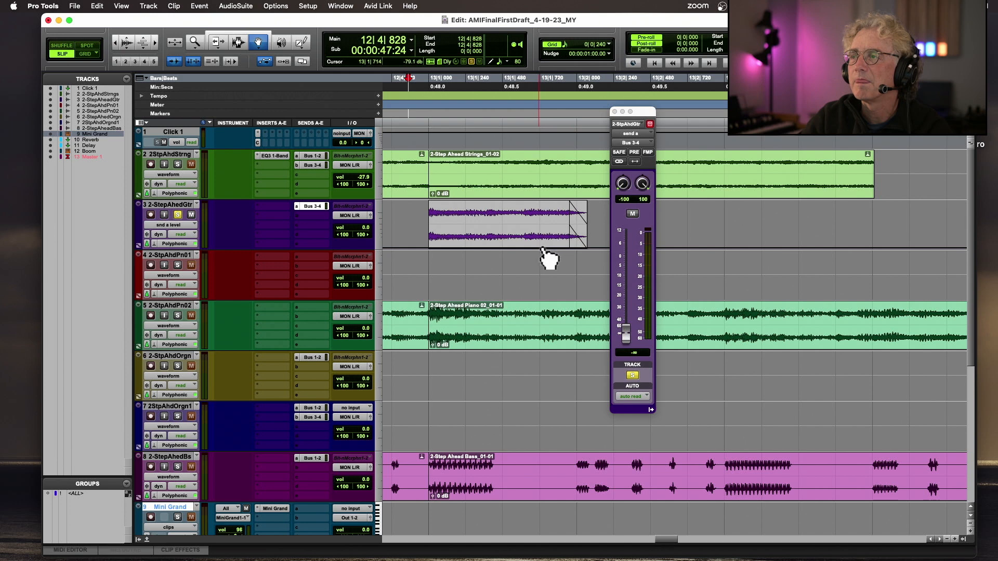
Step: Draw a more gradual send-level ramp up to about -2.5 dB near the guitar clip's end and audition it soloed
left_click_drag(540, 249, 567, 208)
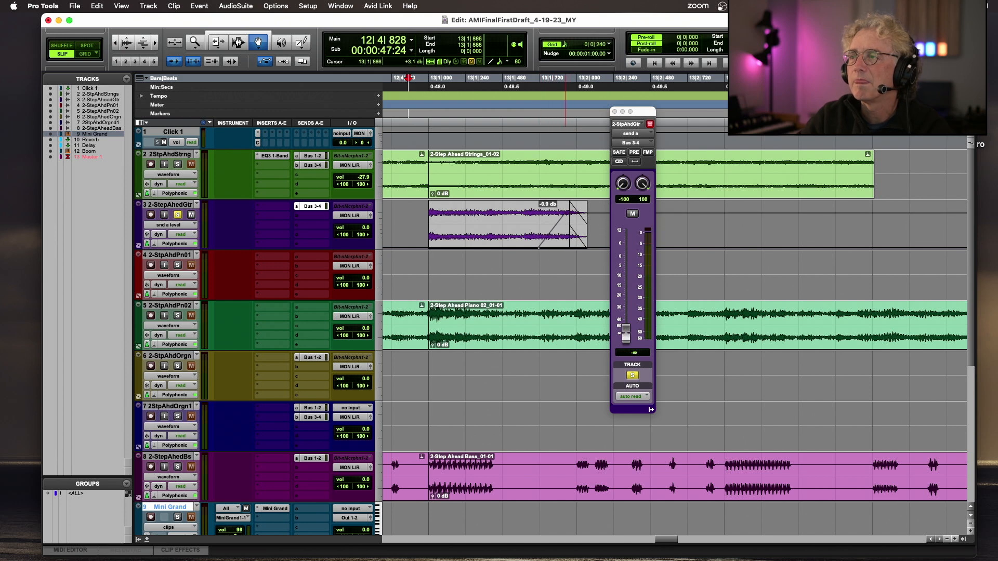
left_click(421, 123)
key("space")
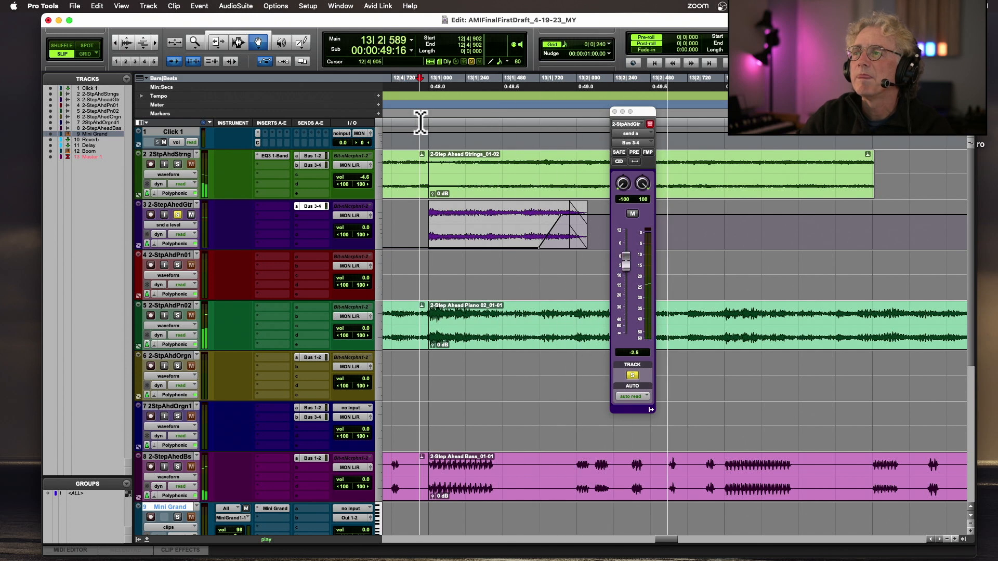
Step: Unsolo the guitar track and replay the automated send in the full mix from just before bar 13
left_click(177, 214)
key("space")
key("space")
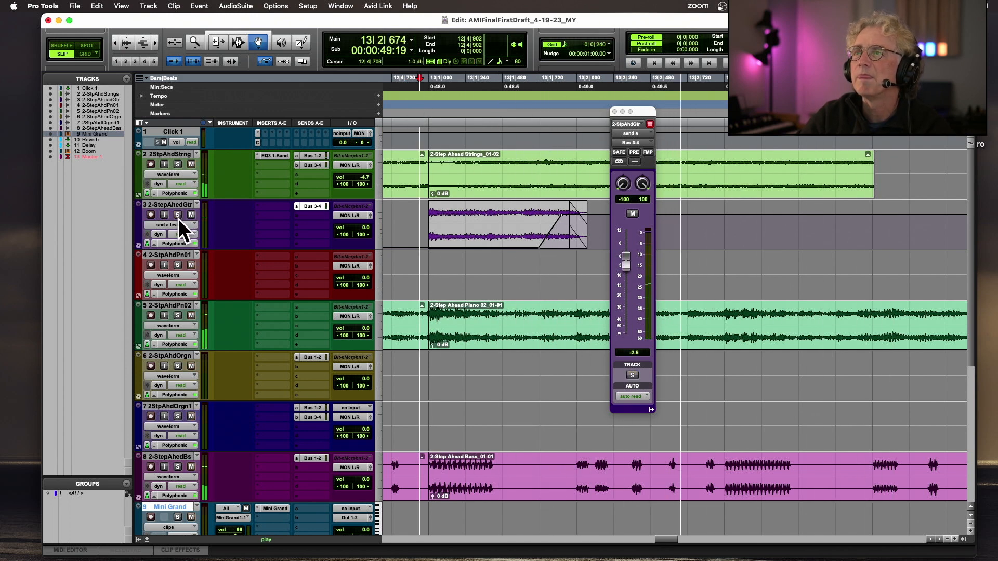
key("space")
key("space")
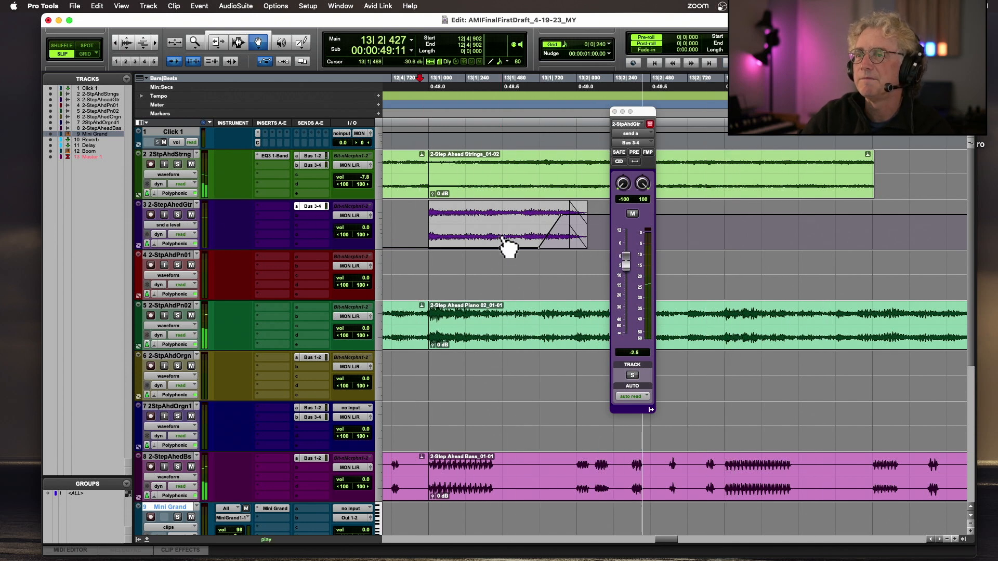
Step: Undo the send-level ramp on the guitar track and return its track view to waveform
key("space")
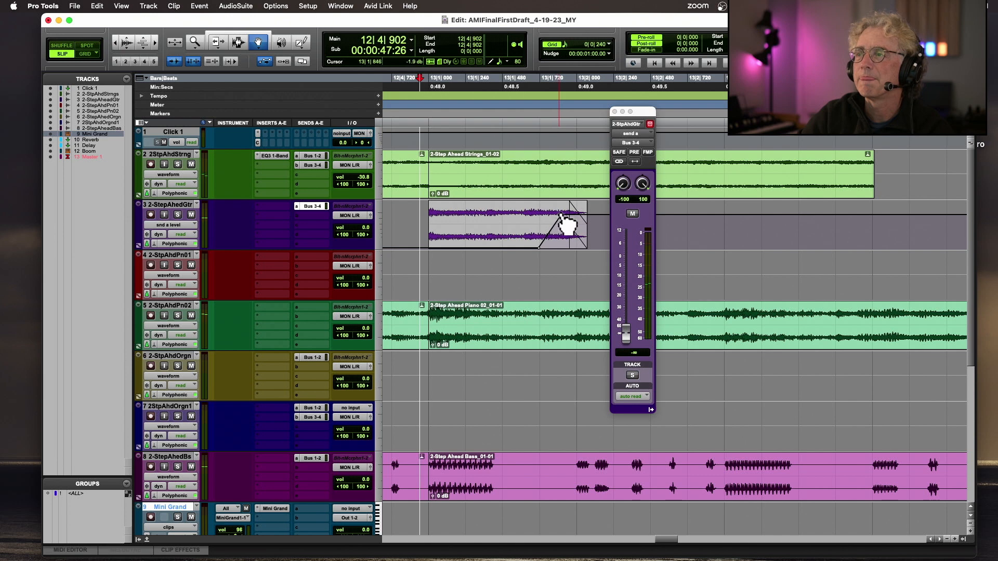
key("super+z")
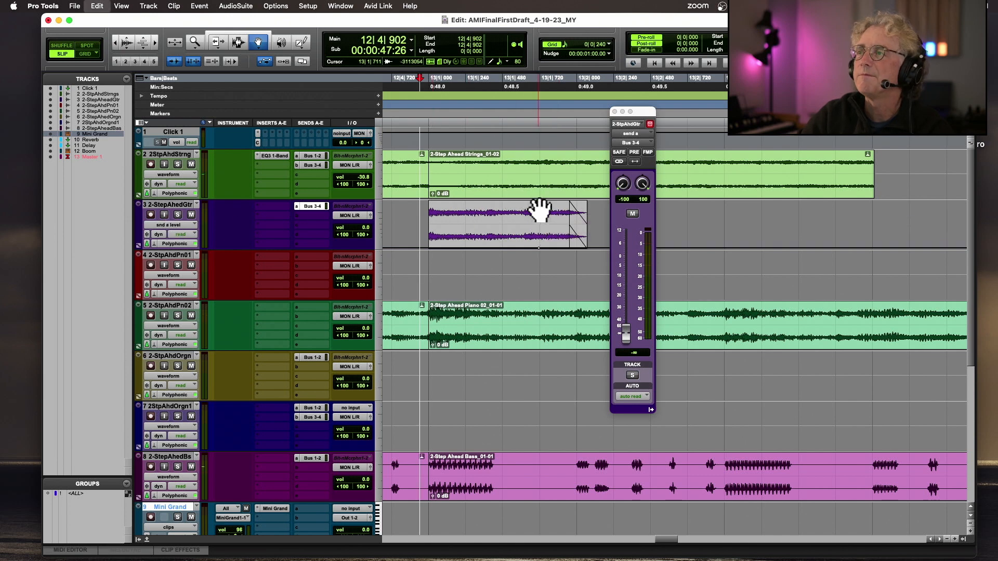
left_click(614, 111)
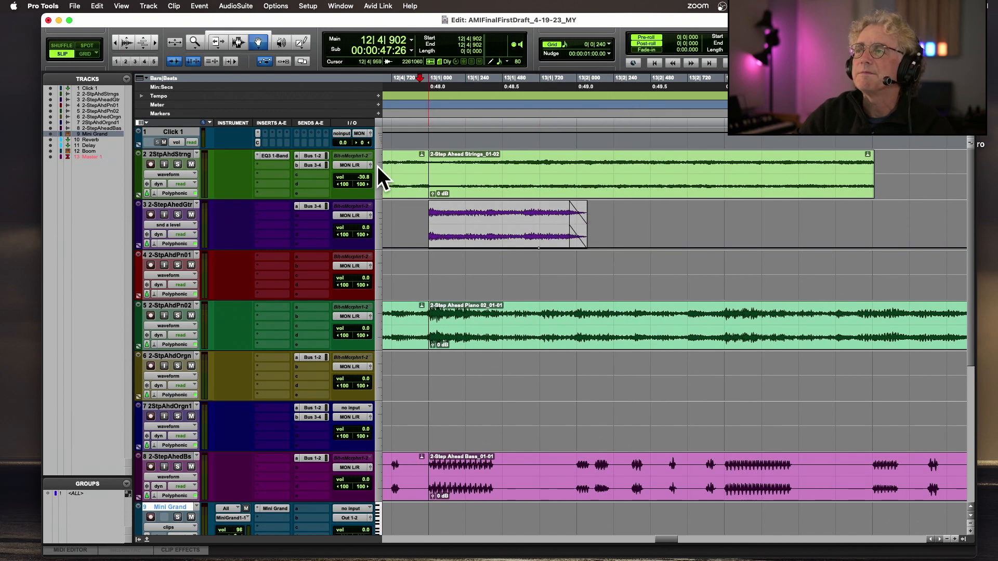
left_click(179, 223)
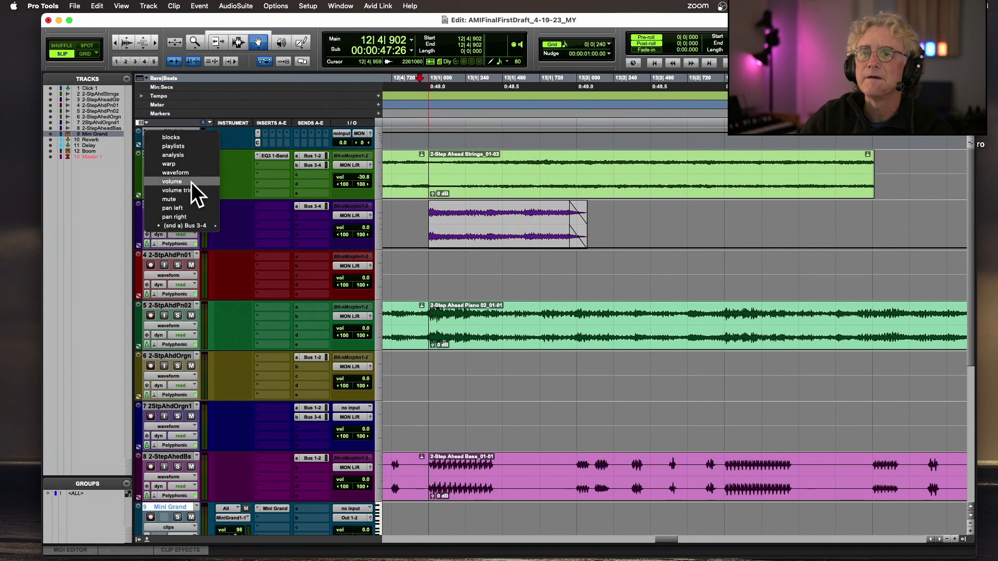
left_click(194, 172)
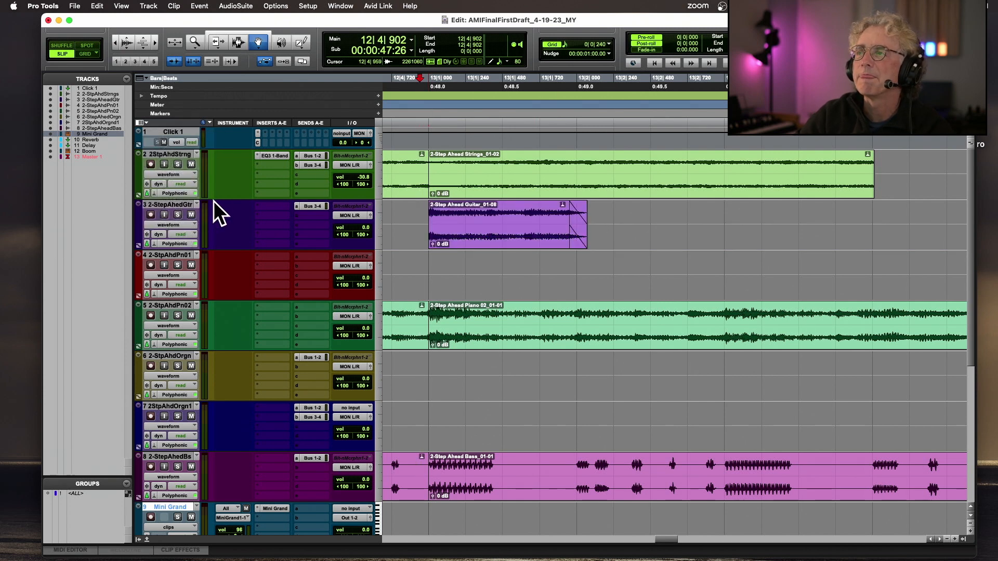
Step: Solo the guitar track and place the edit cursor at 13|1|000 with the Selector in Grid mode
left_click(177, 215)
left_click(239, 41)
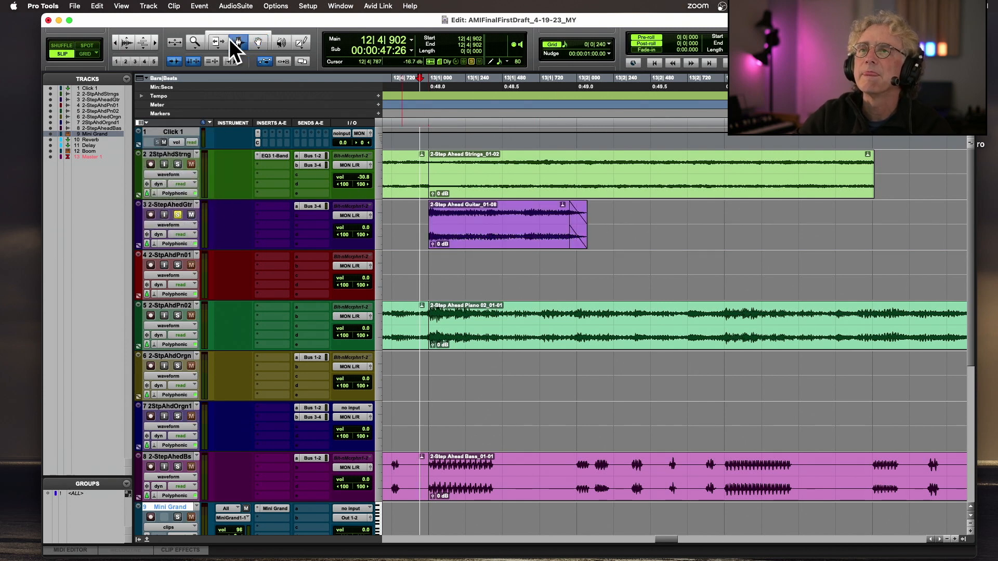
left_click(90, 52)
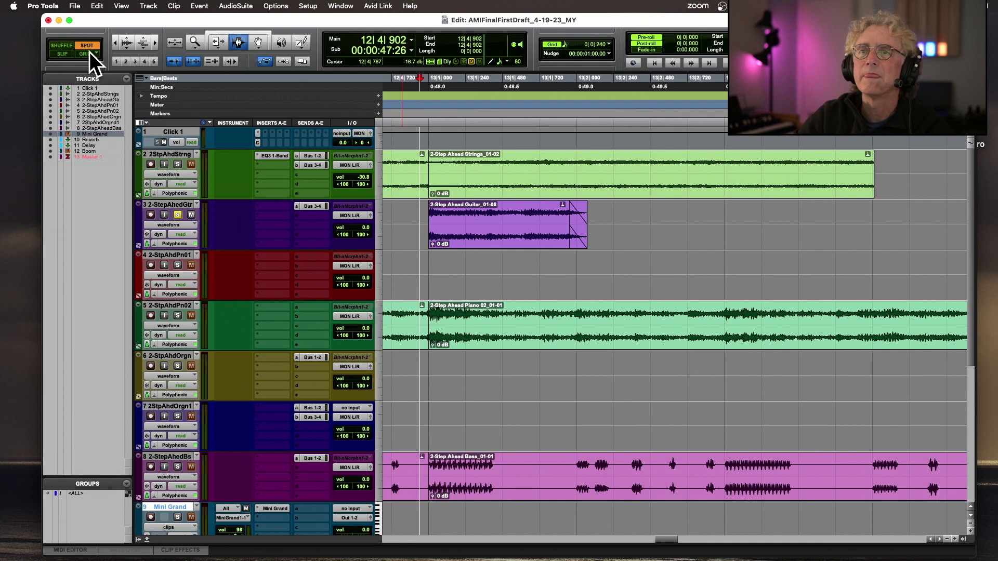
left_click(431, 222)
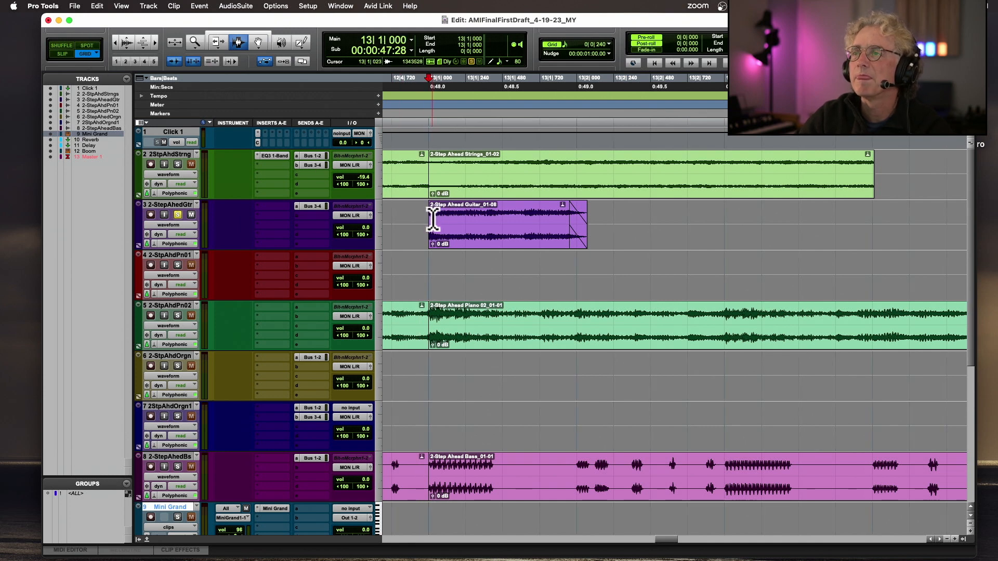
Step: Audition the soloed guitar clip from 13|1|000, zoom in, and audition it again from 13|1|720
key("space")
key("t")
key("space")
key("space")
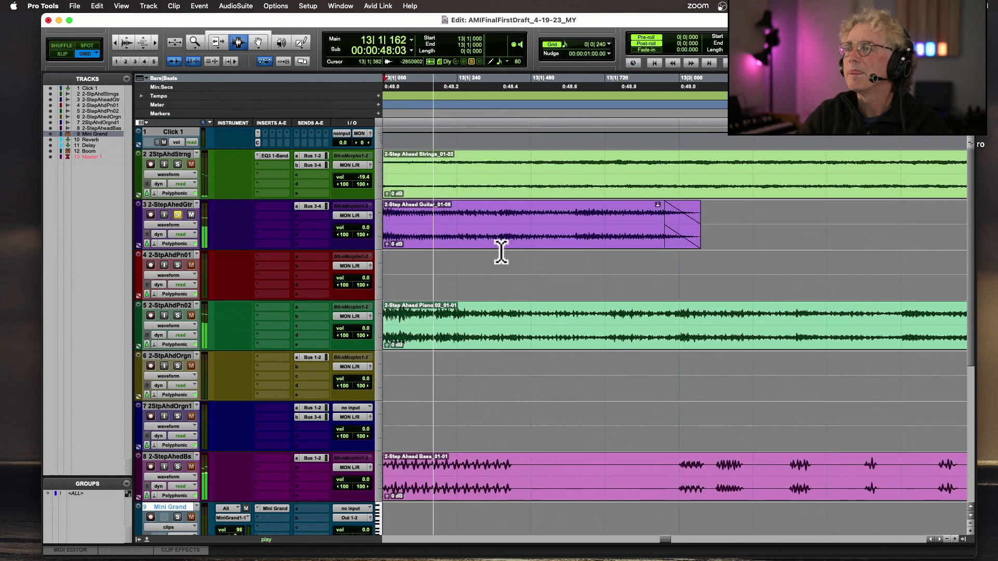
key("space")
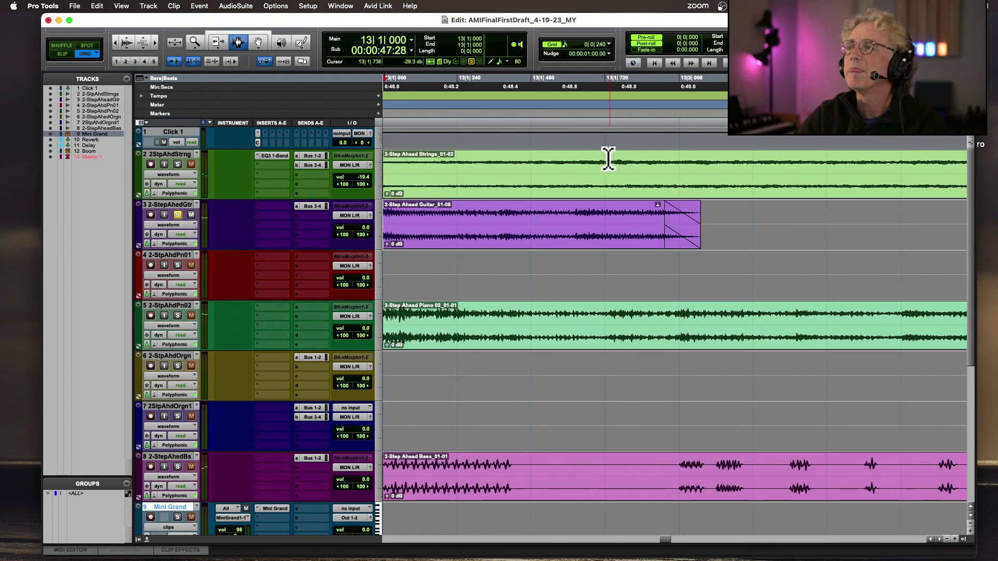
left_click(605, 216)
key("space")
key("space")
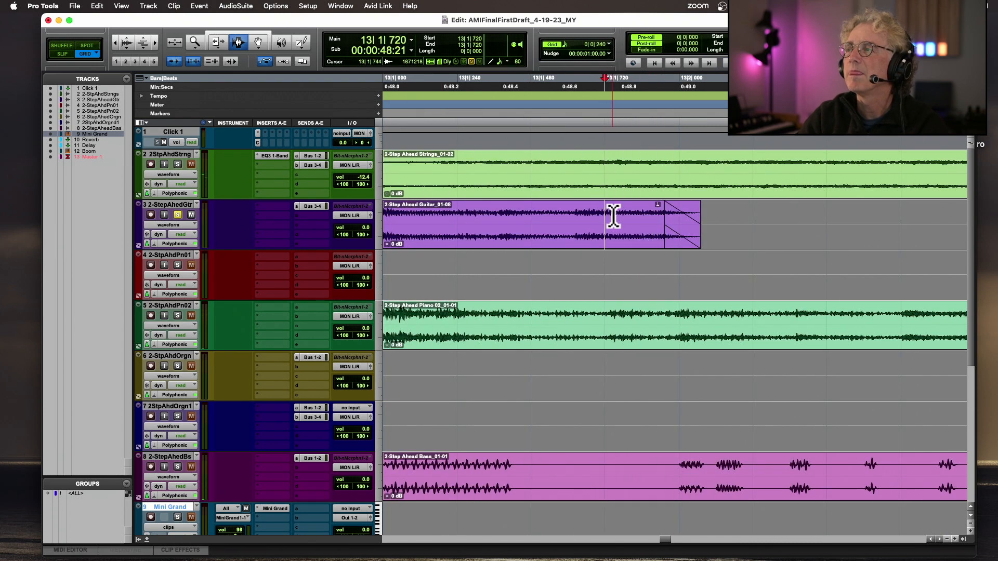
Step: Set the grid to 1/32 note and copy the guitar clip's tail from 13|1|840 through its fade-out
left_click(609, 45)
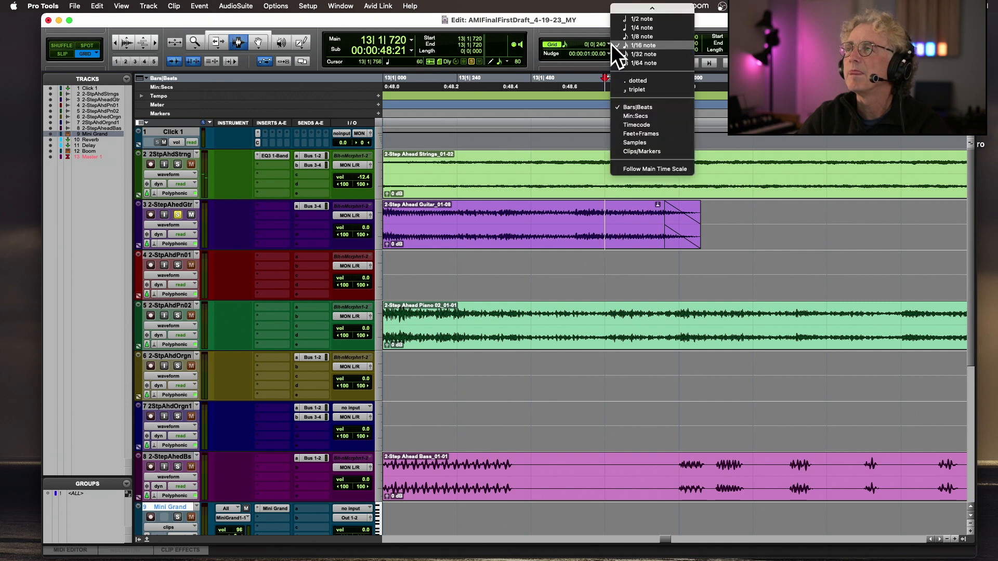
left_click(623, 54)
left_click(641, 215)
key("space")
left_click_drag(642, 221, 703, 218)
key("space")
key("super+c")
key("super+[")
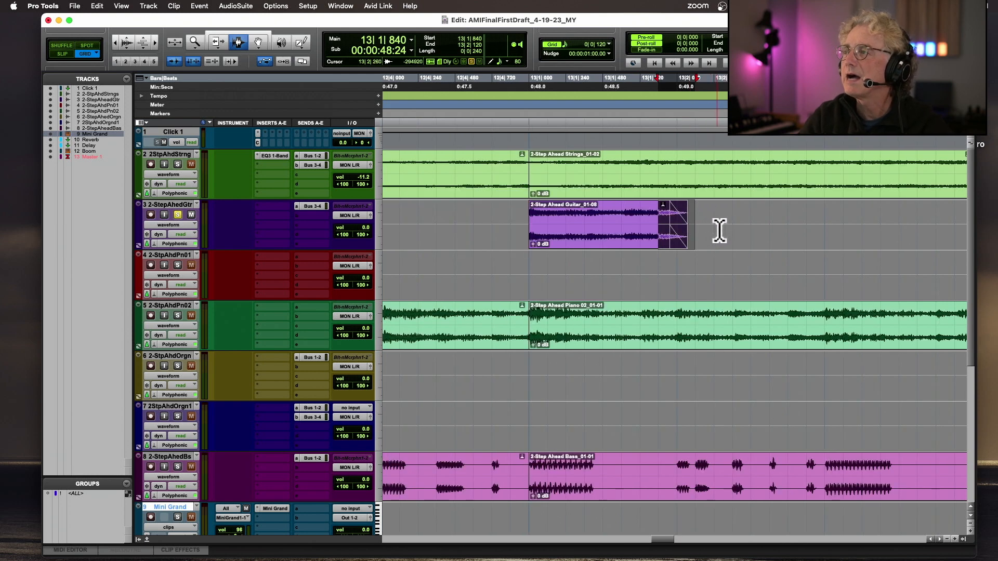
Step: Set the grid to 1/16 note and paste the guitar slice at 13|2|240, 13|2|720, 13|3|240 and 13|3|720
left_click(718, 228)
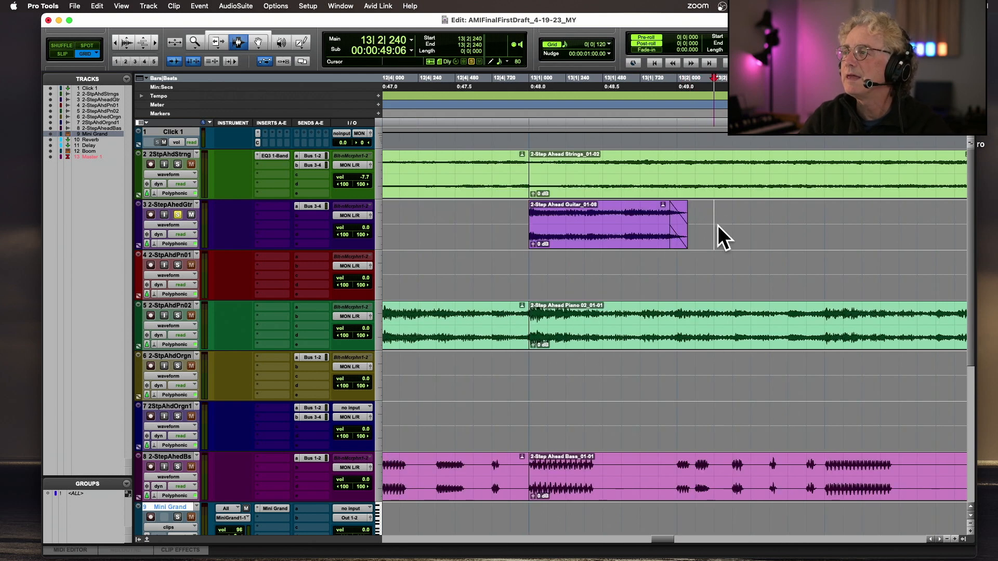
left_click(606, 45)
left_click(614, 34)
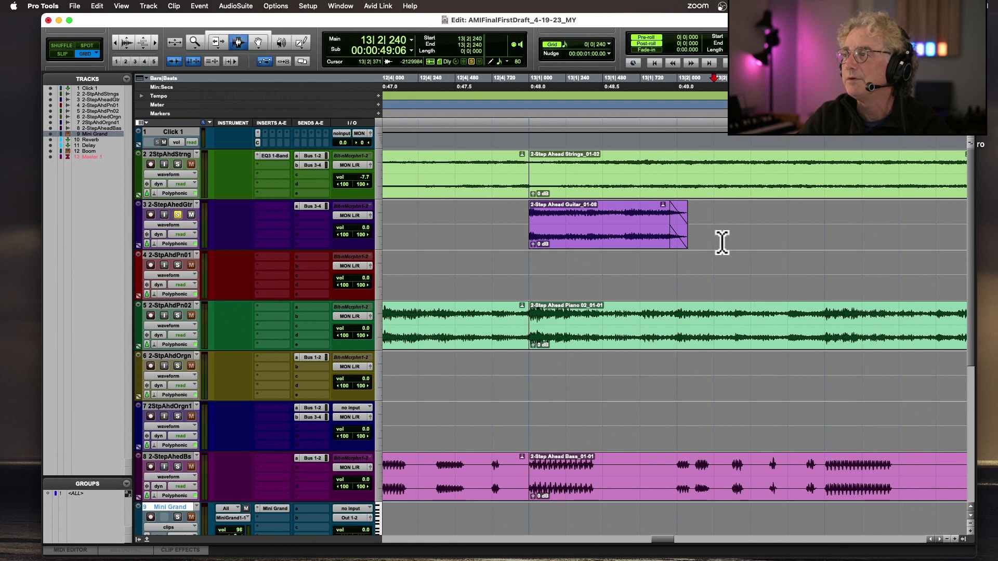
key("super+v")
left_click(788, 229)
key("super+v")
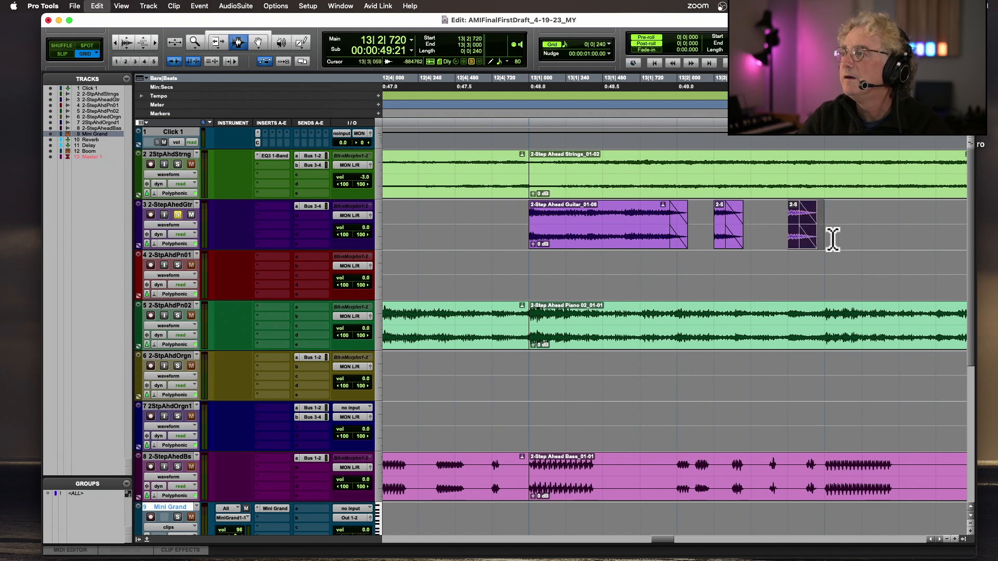
left_click(863, 230)
key("super+v")
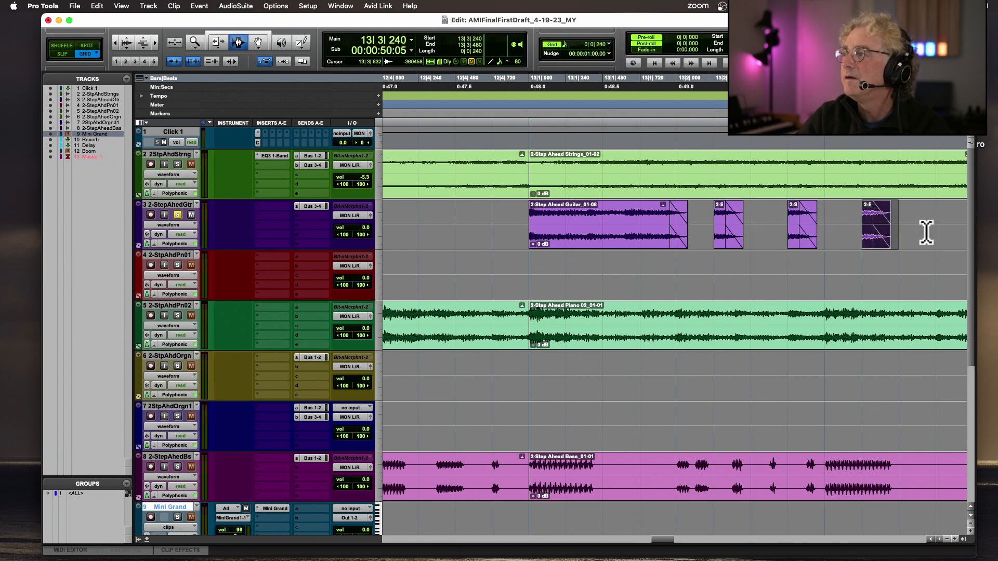
left_click(935, 229)
key("super+v")
Step: Audition the guitar clip with its repeated slices from 12|4|480
left_click(457, 229)
key("space")
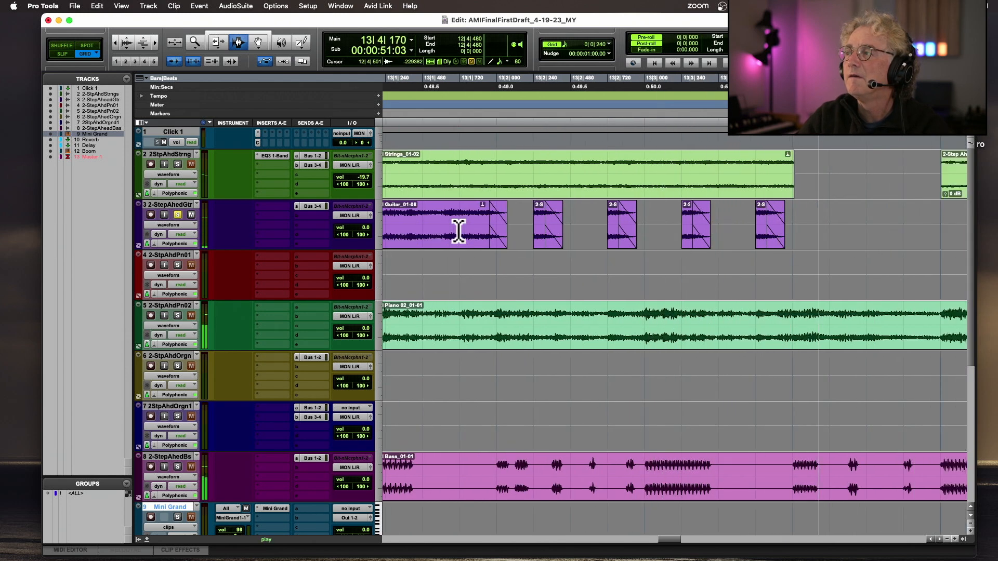
key("space")
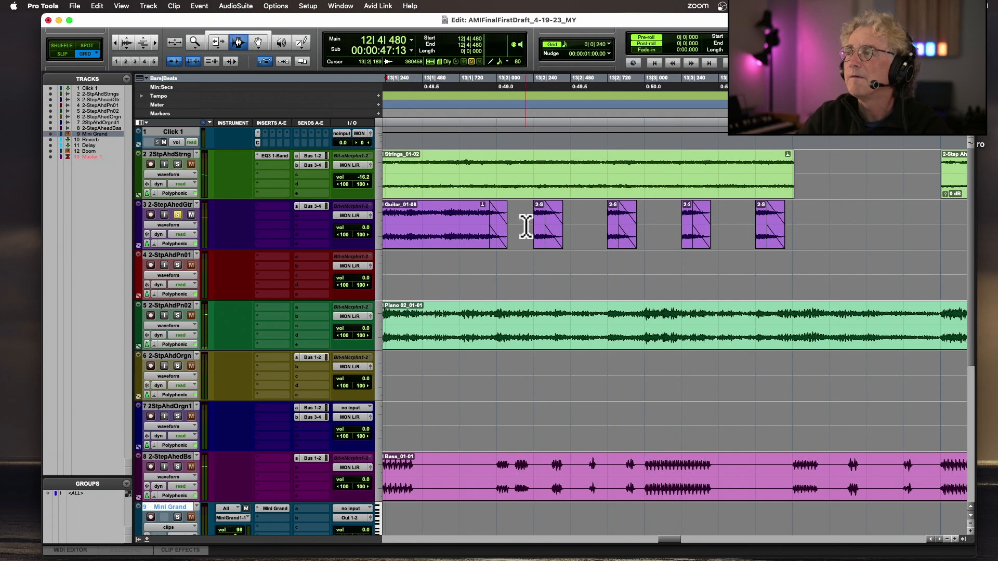
Step: Draw guitar volume automation that falls gradually across the four repeated slices and recovers after the last one, and audition it from 13|1|720
left_click(171, 225)
left_click(393, 161)
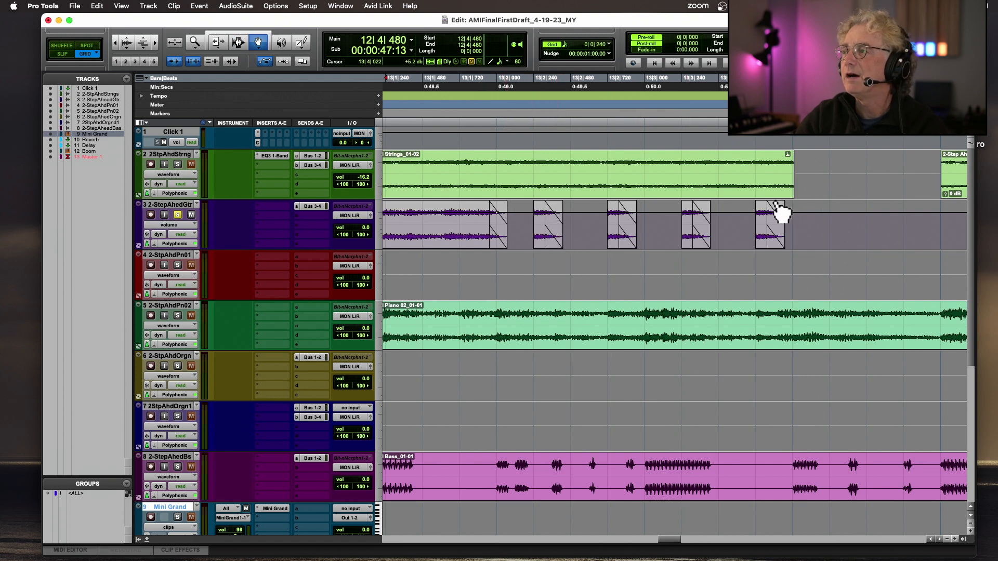
left_click(308, 44)
mouse_move(871, 212)
left_mouse_down()
mouse_move(511, 213)
mouse_move(805, 235)
left_mouse_up()
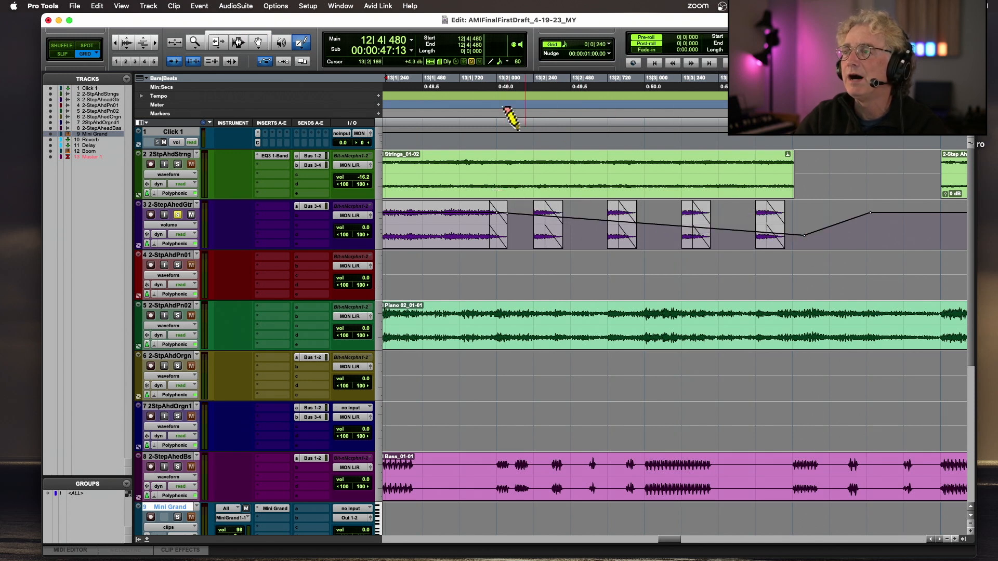
left_click(461, 116)
key("space")
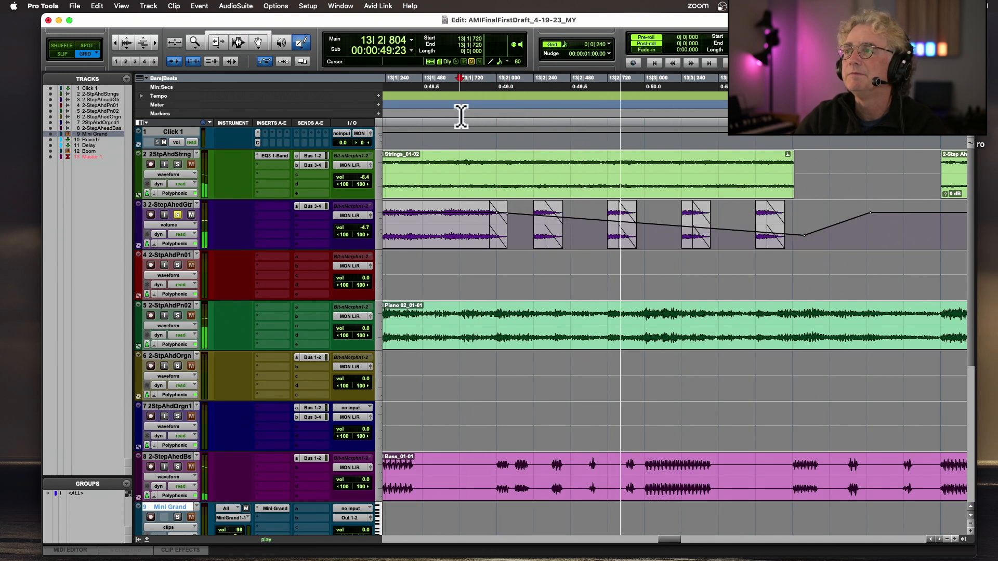
key("space")
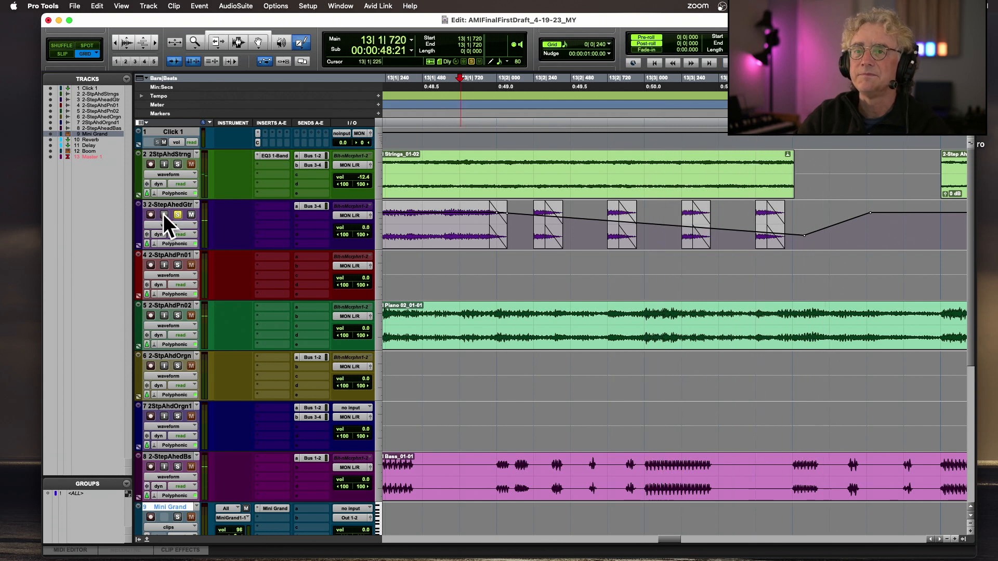
Step: Insert a stereo EQ3 1-Band on the guitar track and set it to a low-pass filter at about 546 Hz
left_click(177, 225)
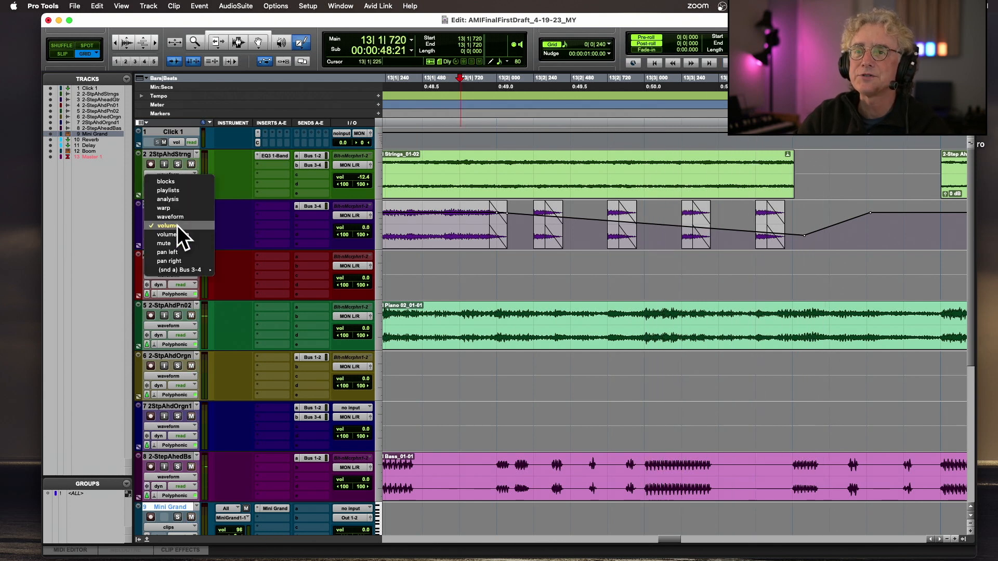
left_click(355, 171)
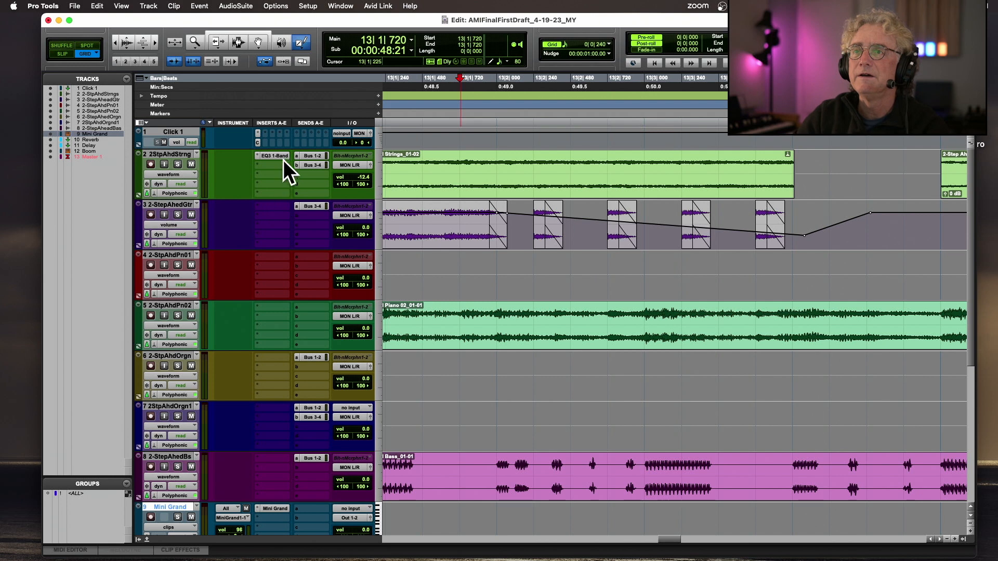
left_click(270, 205)
mouse_move(276, 206)
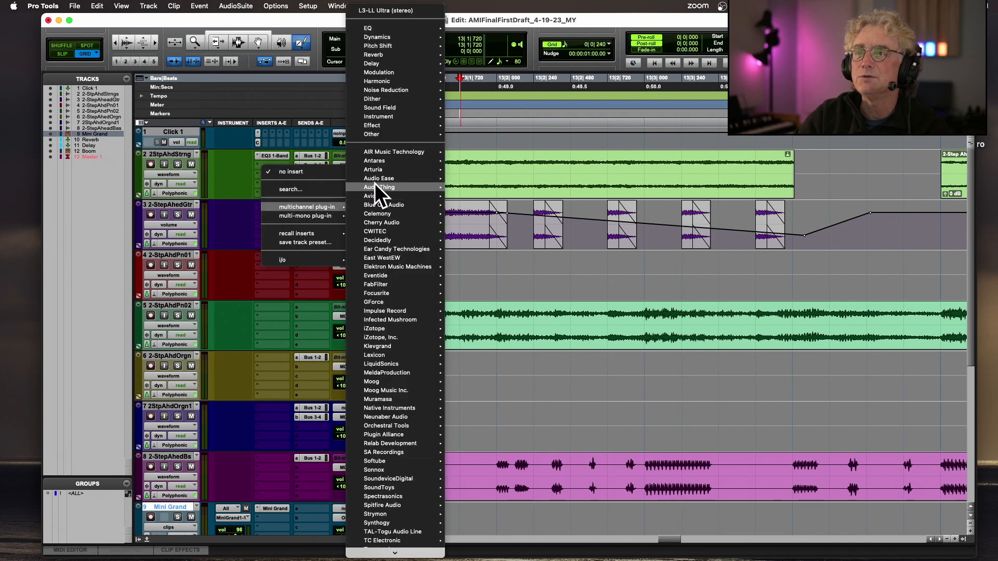
mouse_move(378, 195)
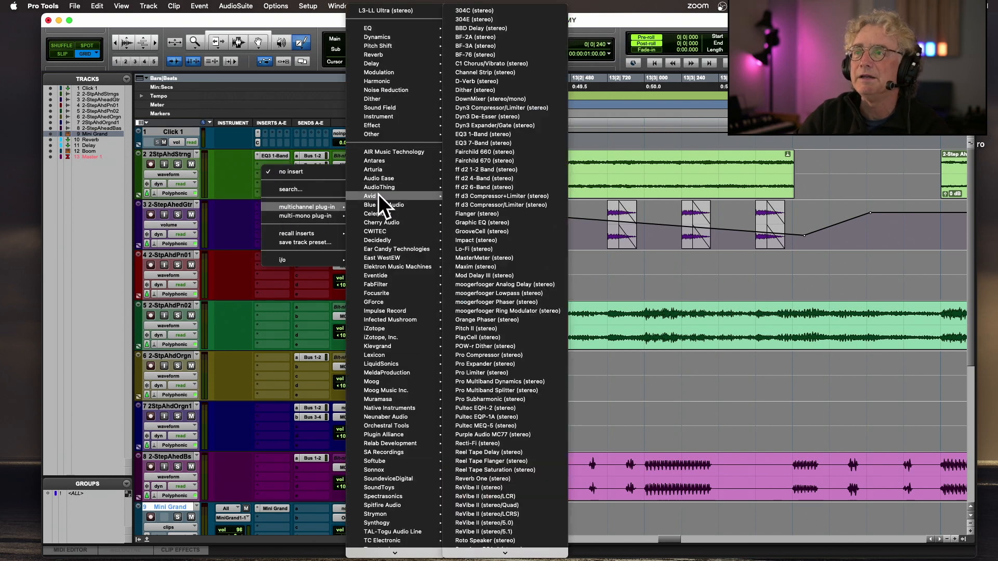
left_click(505, 134)
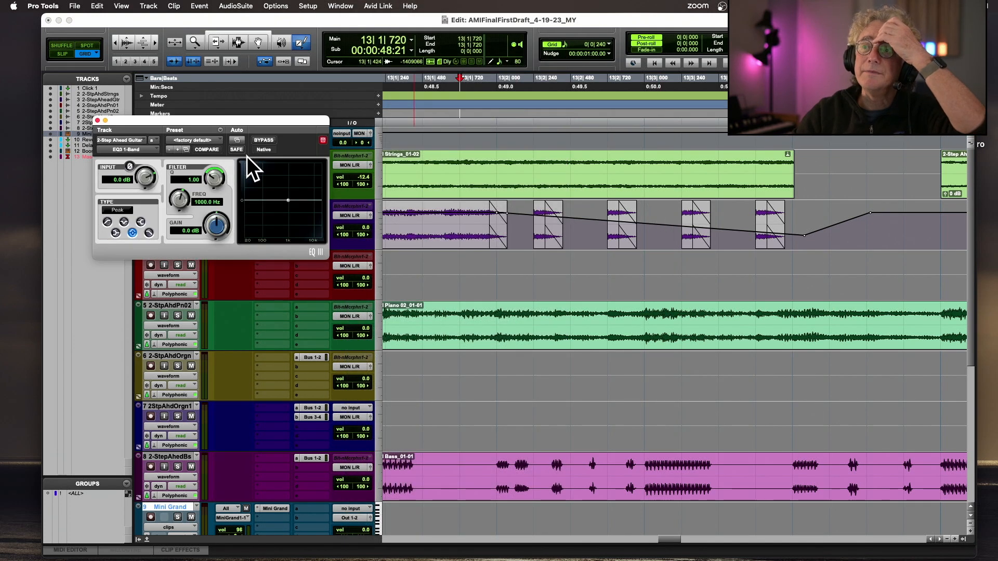
left_click(148, 233)
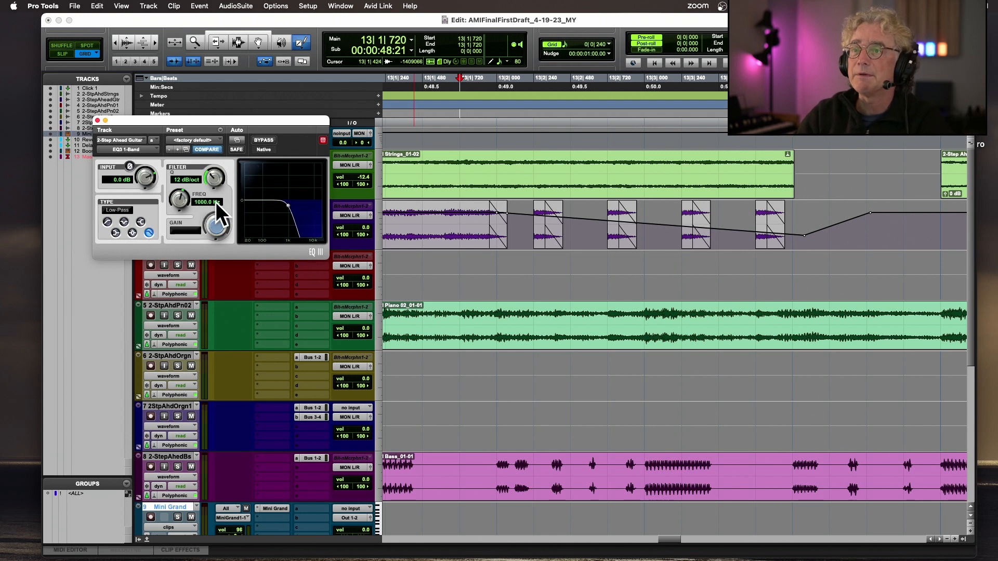
left_click_drag(177, 198, 177, 198)
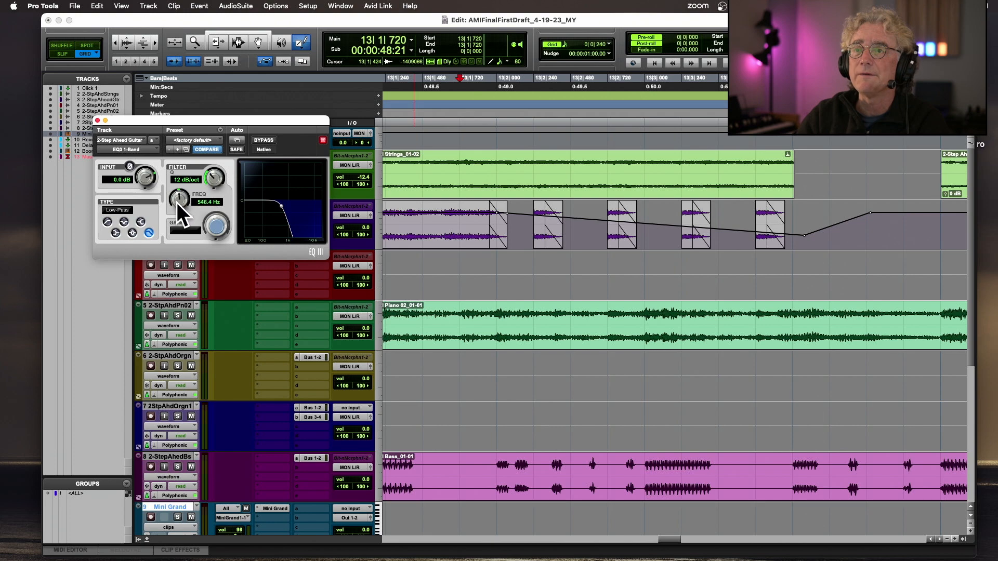
Step: Enable Master Bypass automation for the guitar track's EQ3 1-Band plug-in
left_click(239, 140)
left_click(358, 140)
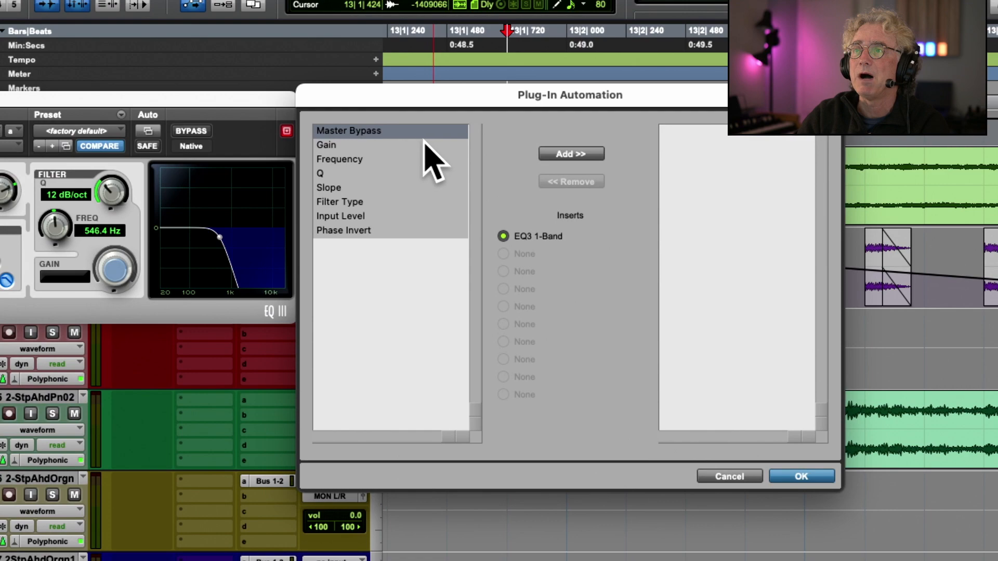
left_click(559, 154)
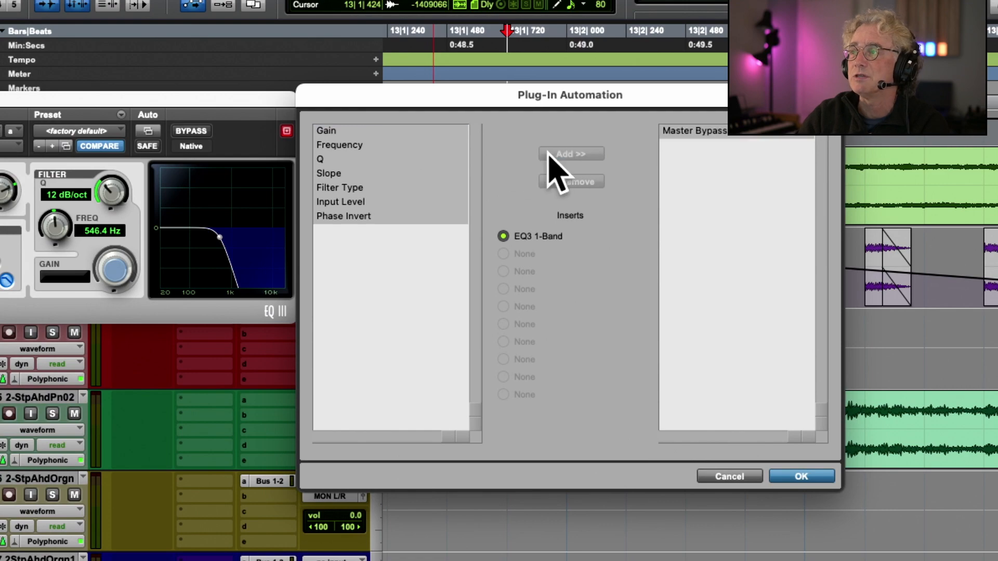
left_click(811, 477)
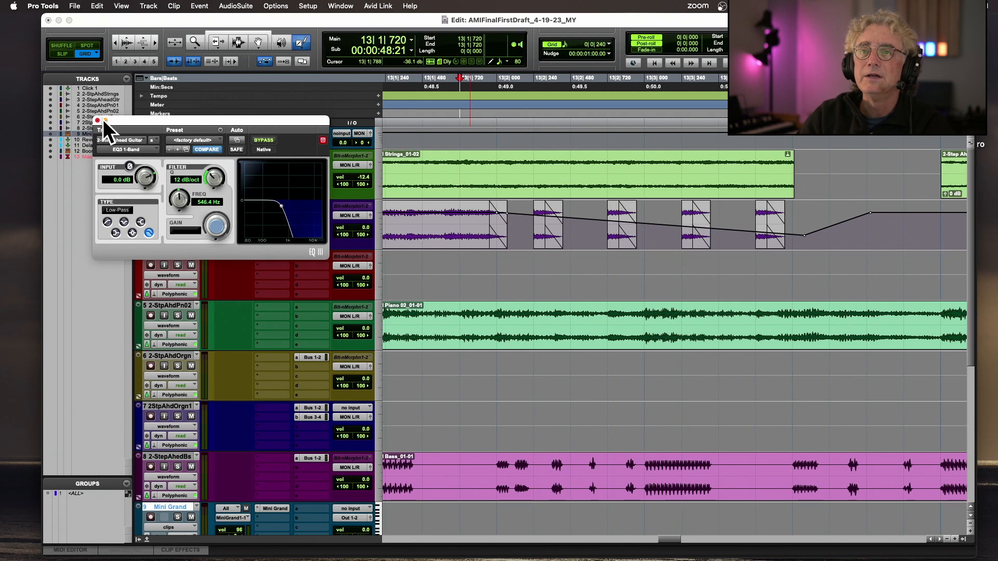
Step: Move the guitar's EQ window clear of its track controls and show the EQ3 1-Band Master Bypass automation on the guitar track
left_click_drag(103, 120, 548, 87)
left_click_drag(638, 86, 712, 82)
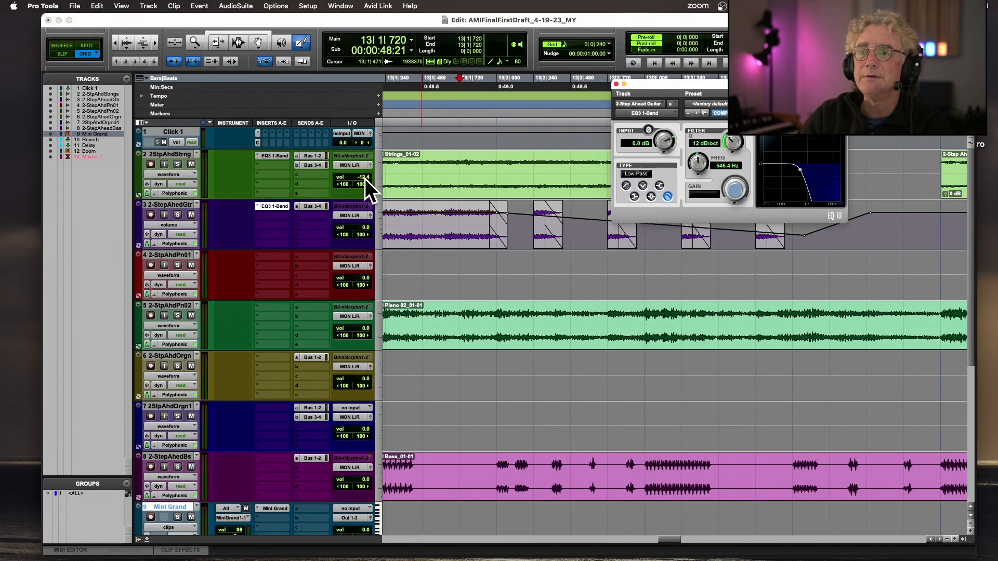
left_click(179, 225)
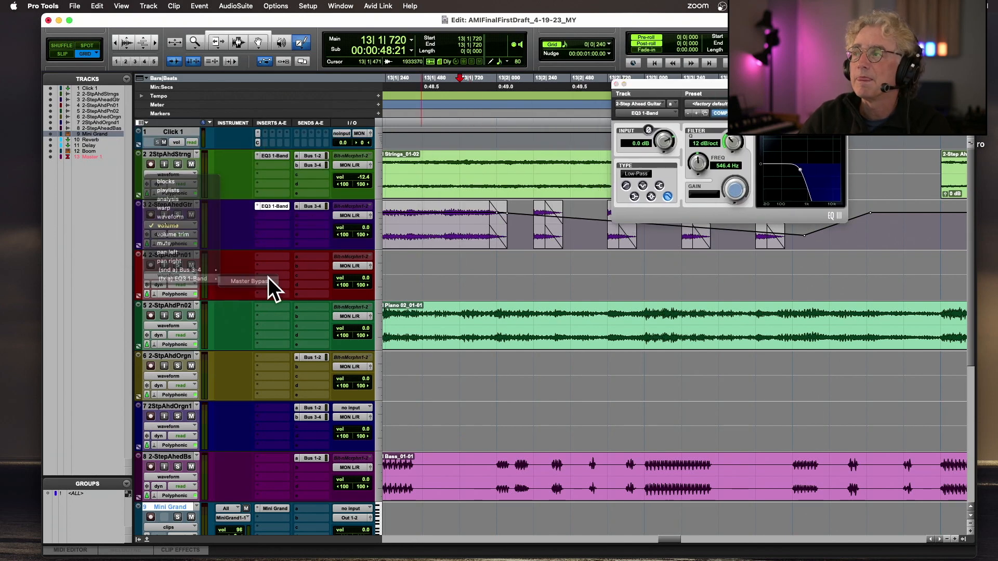
left_click(247, 281)
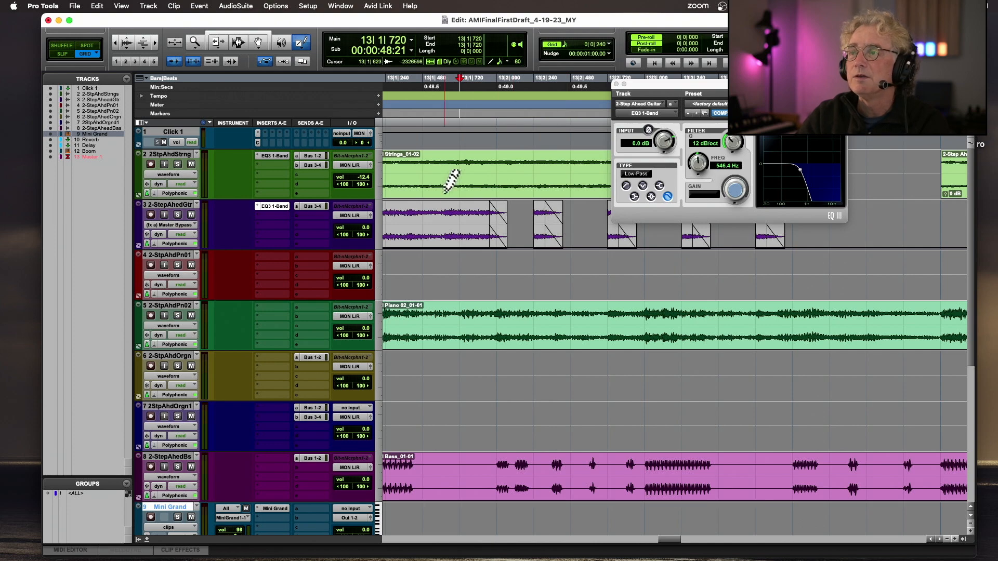
Step: Set the guitar EQ's Master Bypass automation to On from the session start at 1|1|000
key("super+bracketleft")
left_click(268, 40)
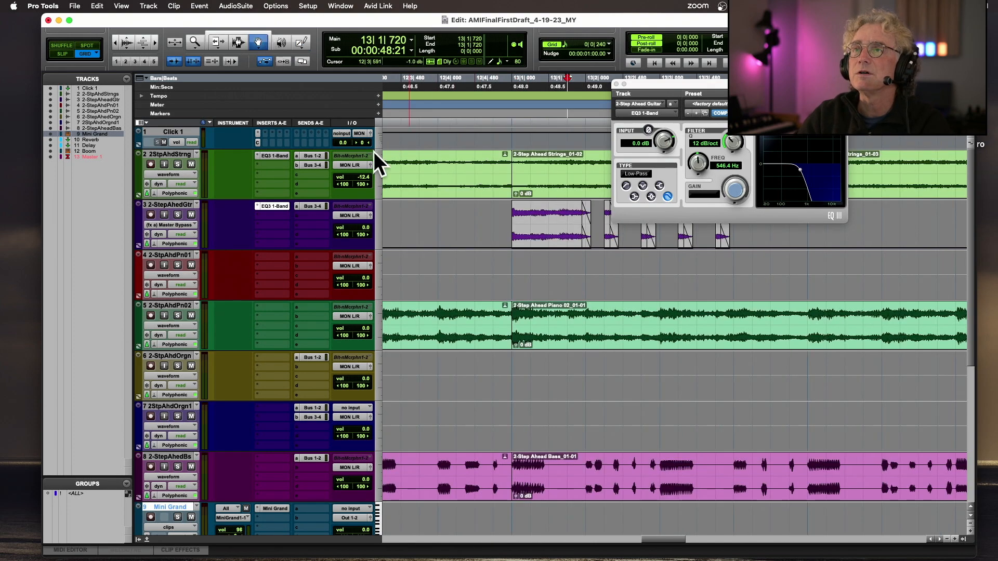
scroll(451, 238, "left", 15)
key("Return")
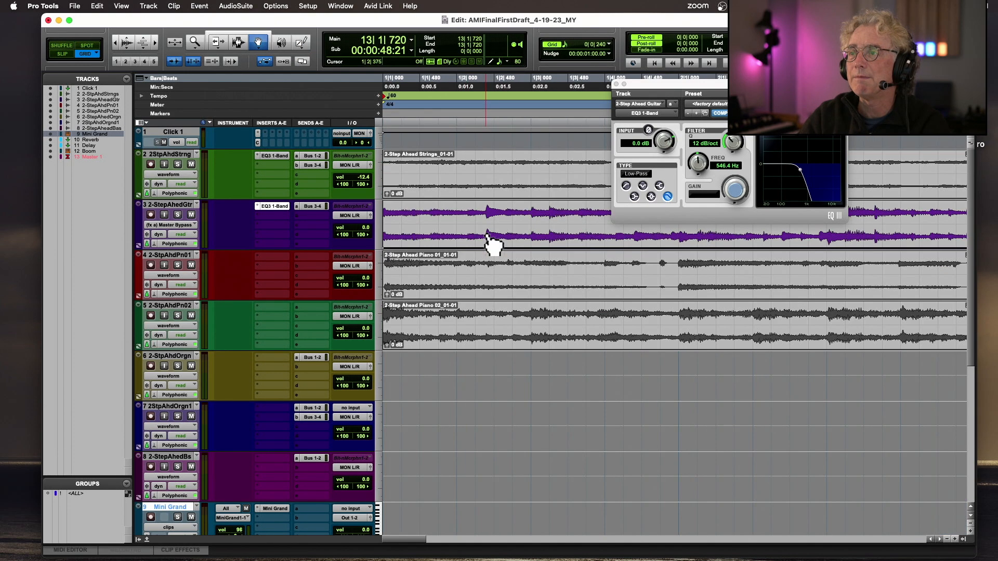
left_click(386, 249)
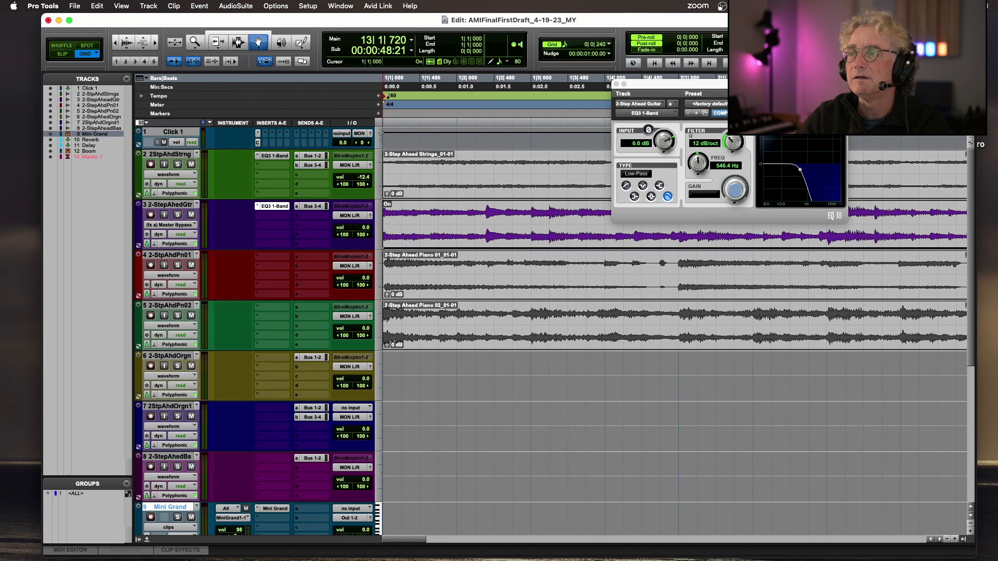
left_click_drag(384, 249, 384, 202)
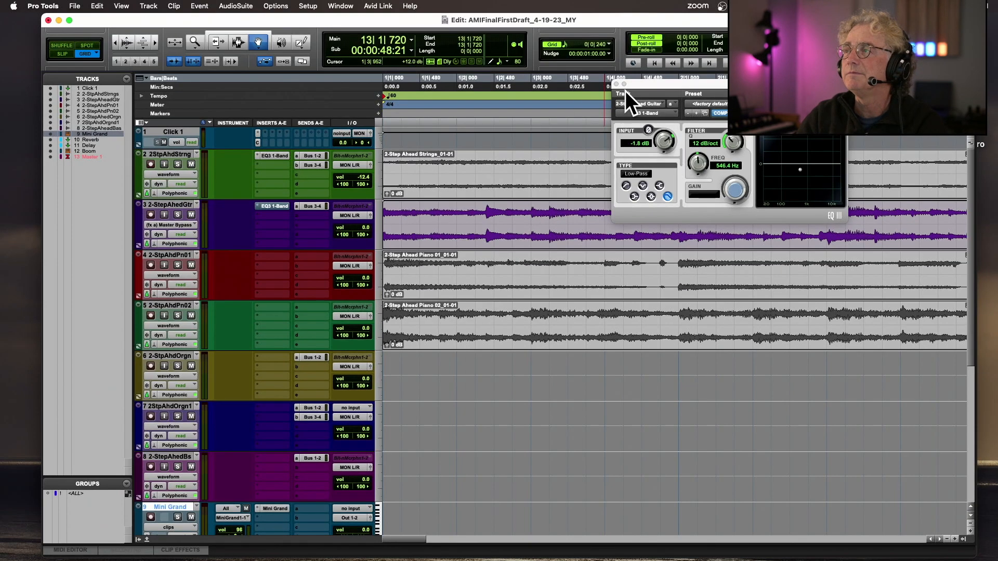
Step: Switch the guitar EQ's Master Bypass automation to Off at about 13|2|199, just before the first repeated slice
key("space")
left_click(657, 81)
key("space")
left_click(421, 211)
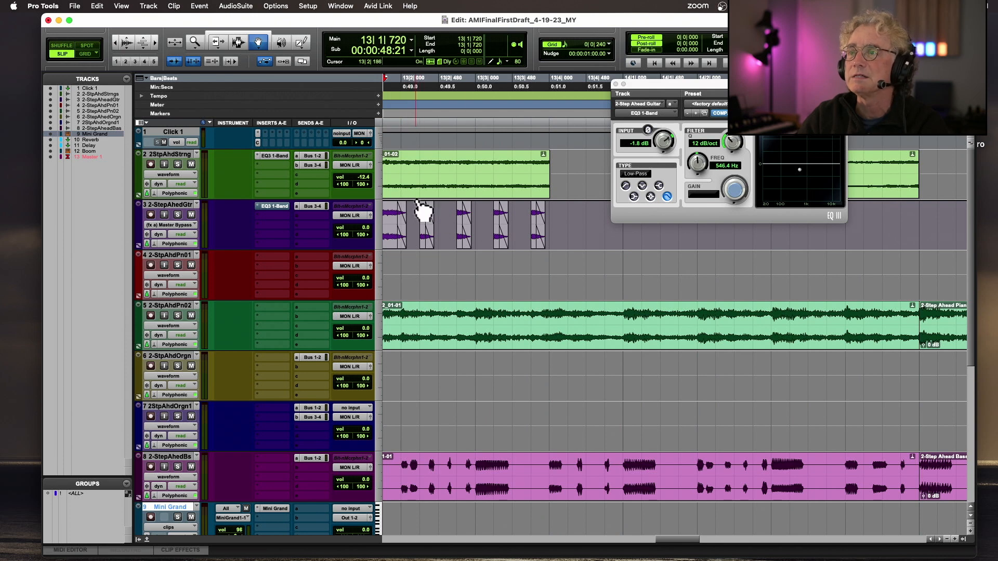
left_click(414, 225)
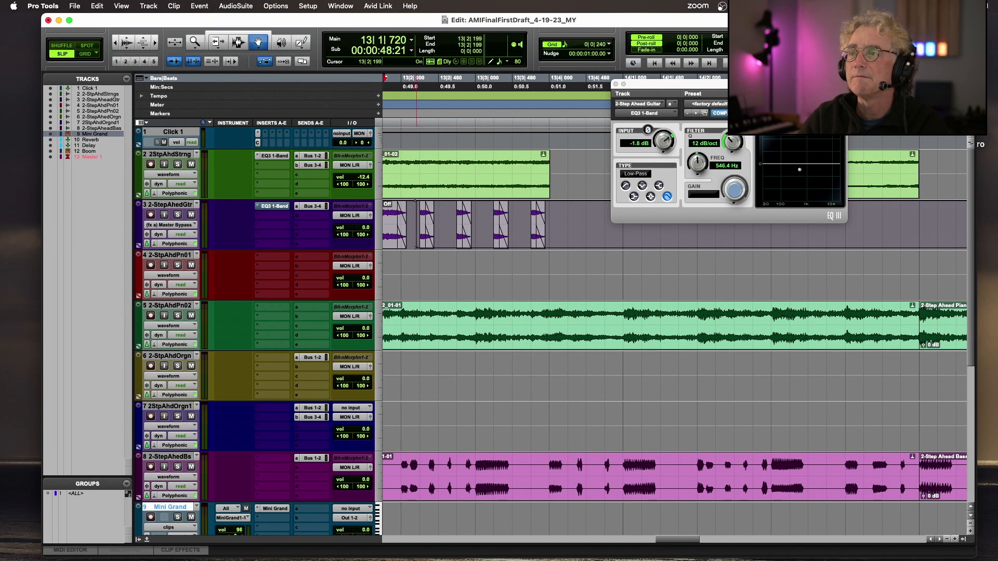
left_click(415, 129)
Step: Solo the guitar track and audition the automated EQ from 13|1|431
left_click(177, 214)
scroll(461, 173, "left", 5)
left_click(461, 109)
key("space")
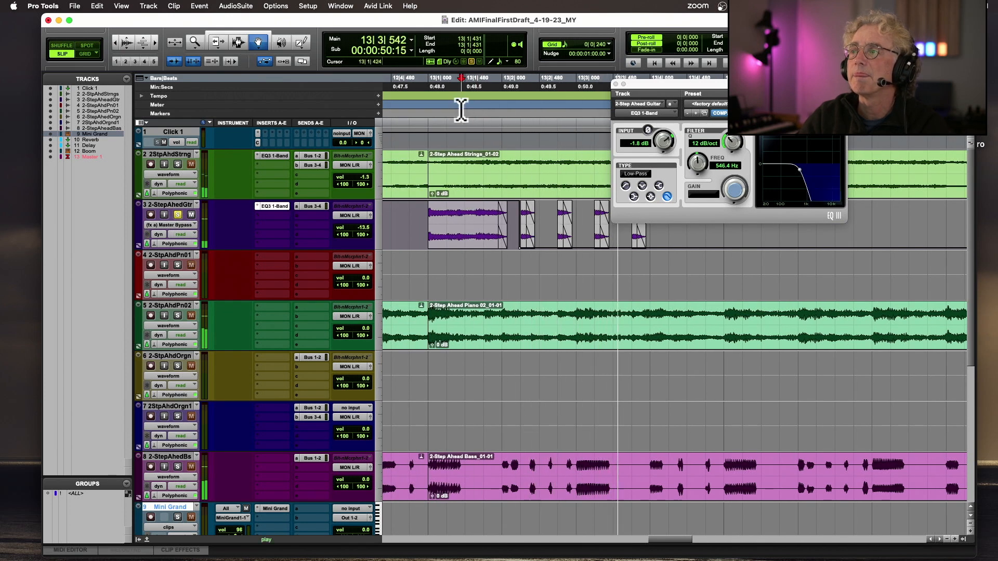
key("space")
Step: Raise the guitar EQ's low-pass frequency to 1.86 kHz, audition it from 13|1|431, and close the plug-in window
left_click_drag(697, 160, 706, 154)
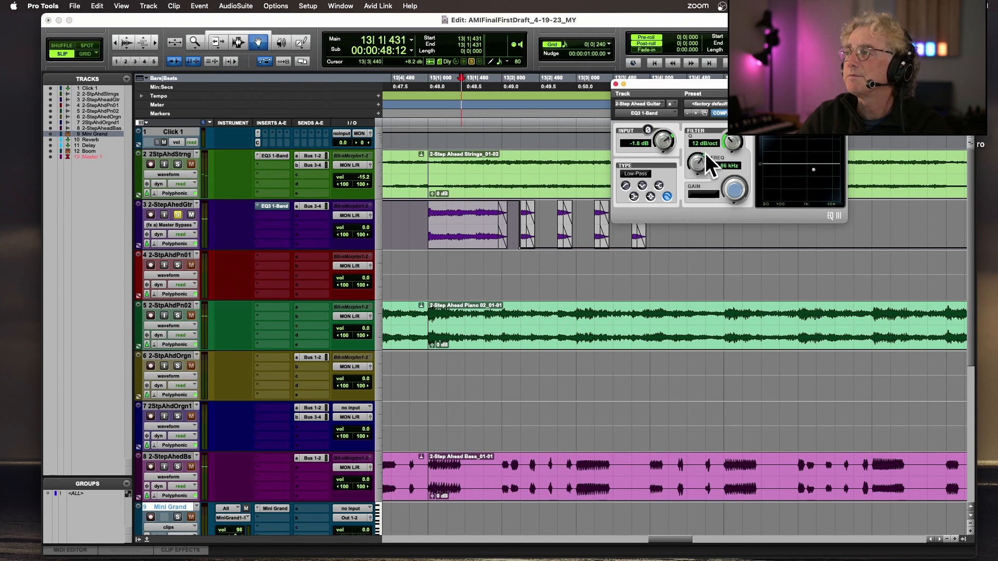
key("space")
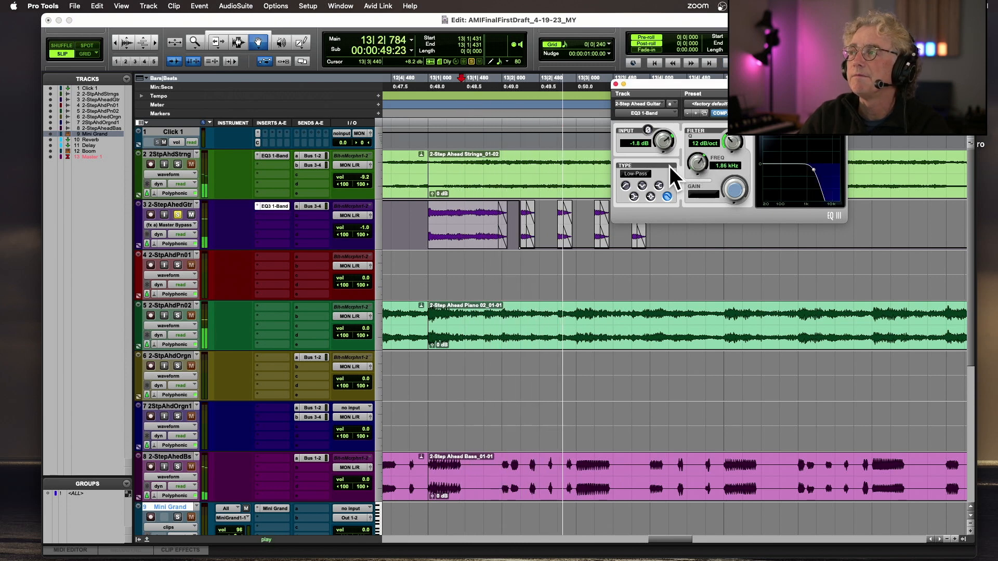
key("space")
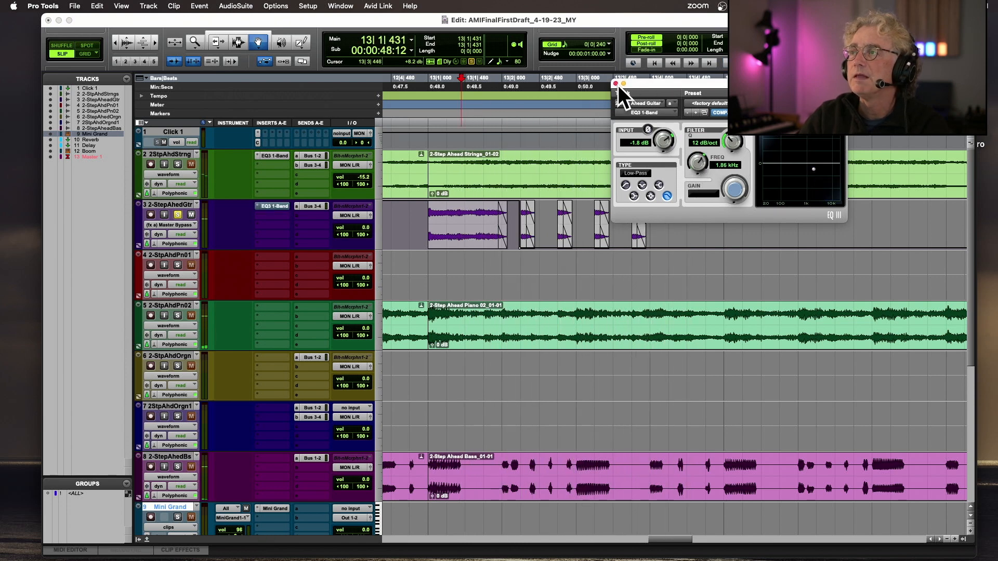
left_click(617, 85)
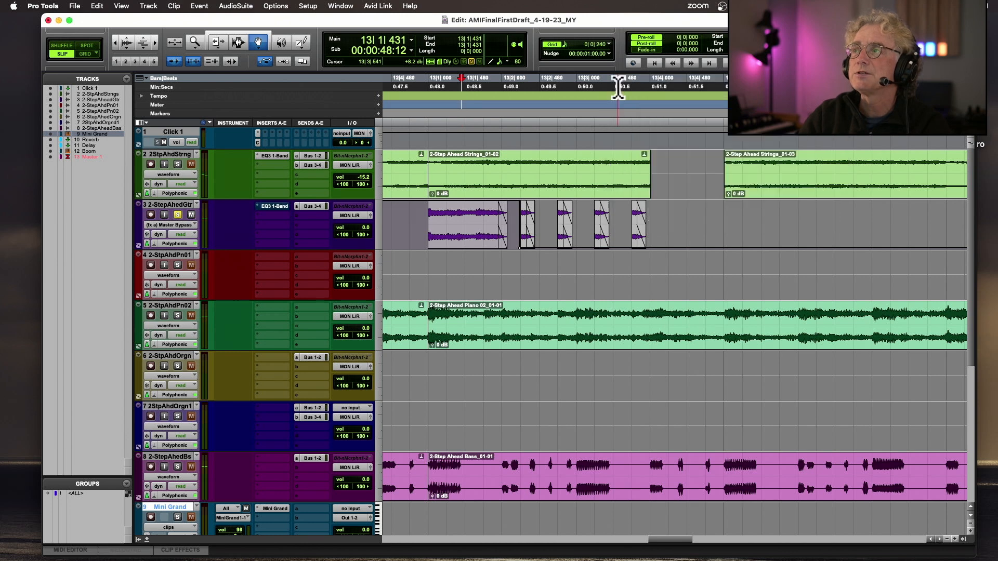
Step: Redraw the guitar's volume automation as a much shallower decline across the four repeated slices
left_click(179, 222)
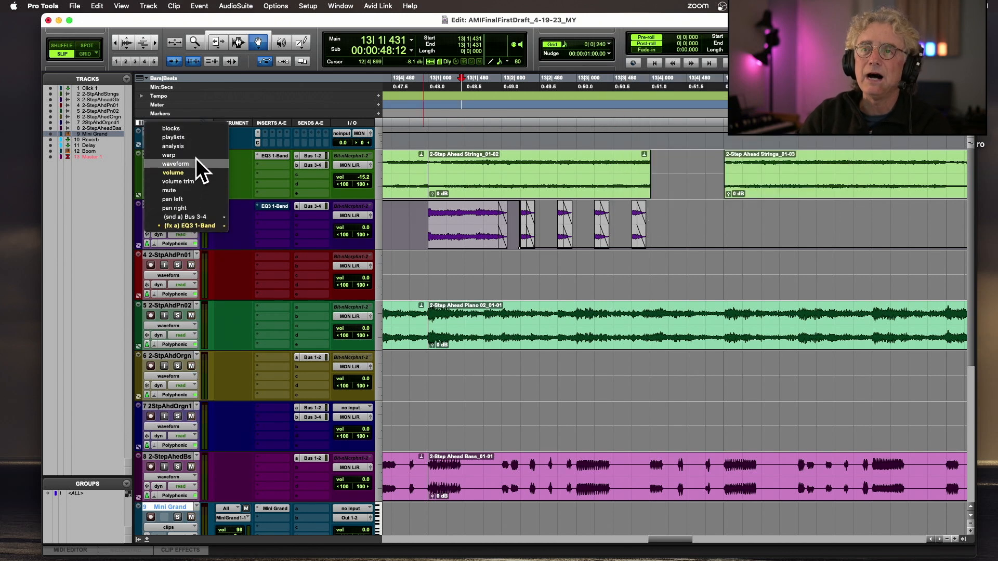
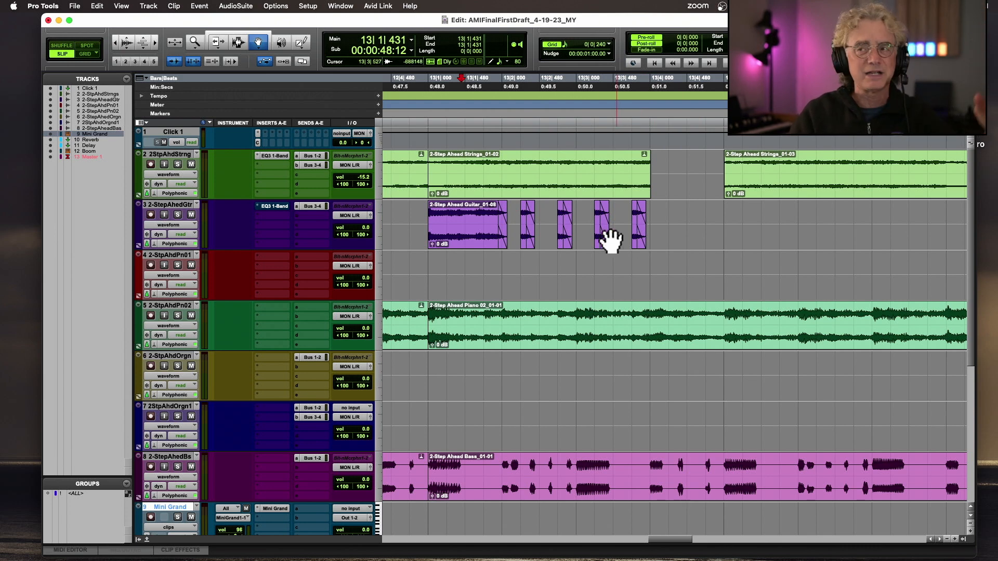
left_click(168, 225)
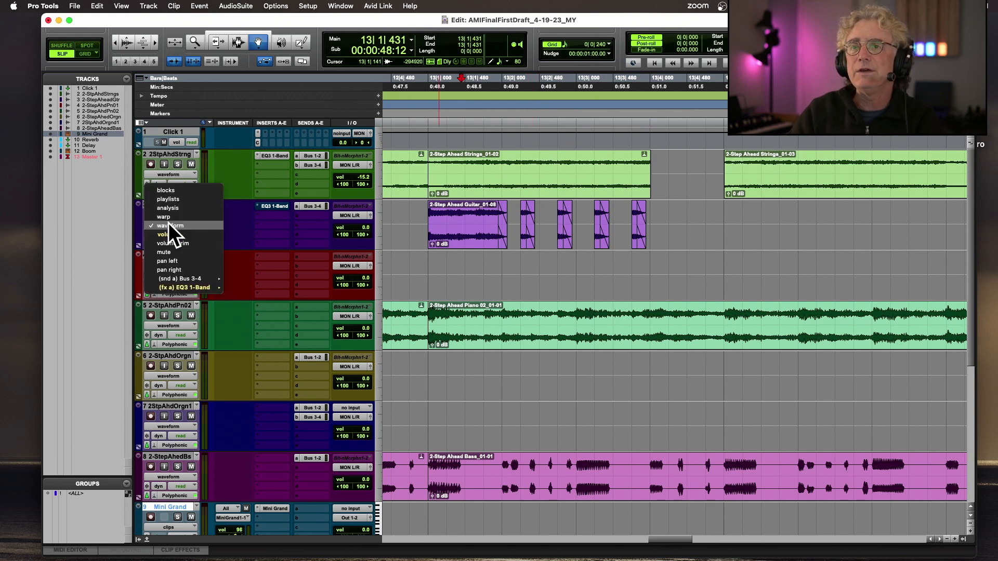
left_click(192, 232)
left_click(303, 42)
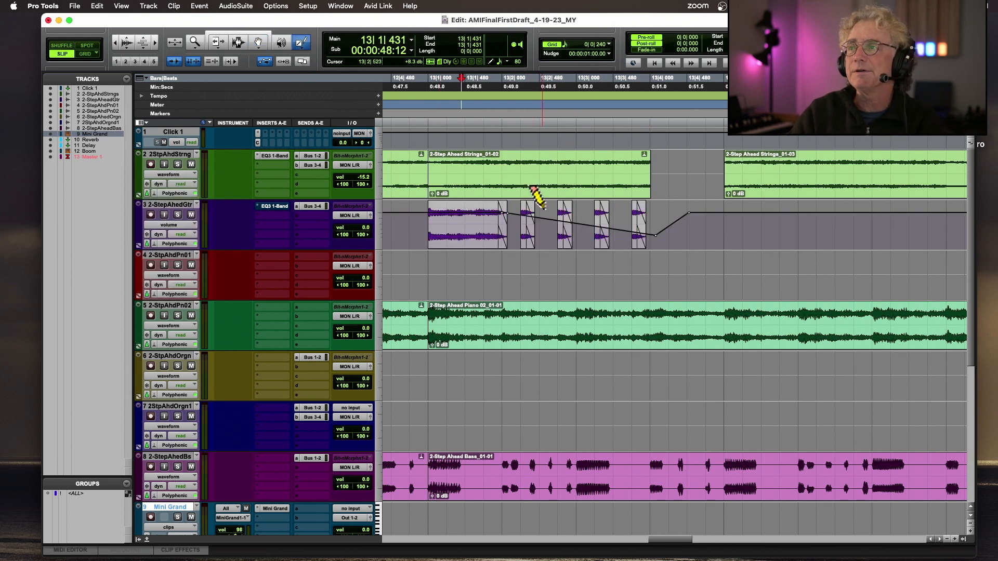
left_click_drag(508, 211, 680, 217)
Step: Audition the gentler guitar fade with the full mix, from 13|1|728 and again from 12|4|952
left_click(485, 113)
key("space")
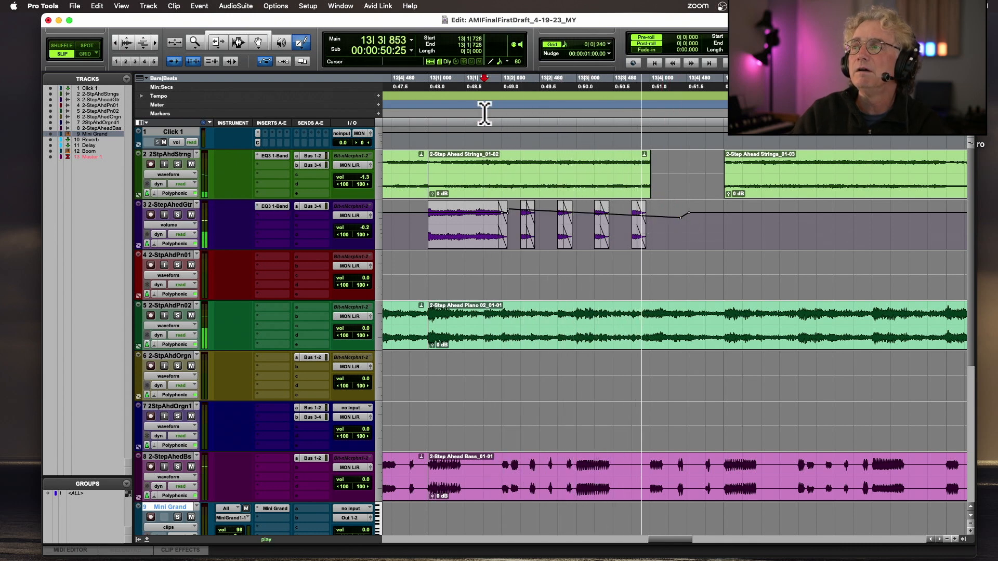
key("space")
left_click(427, 107)
key("space")
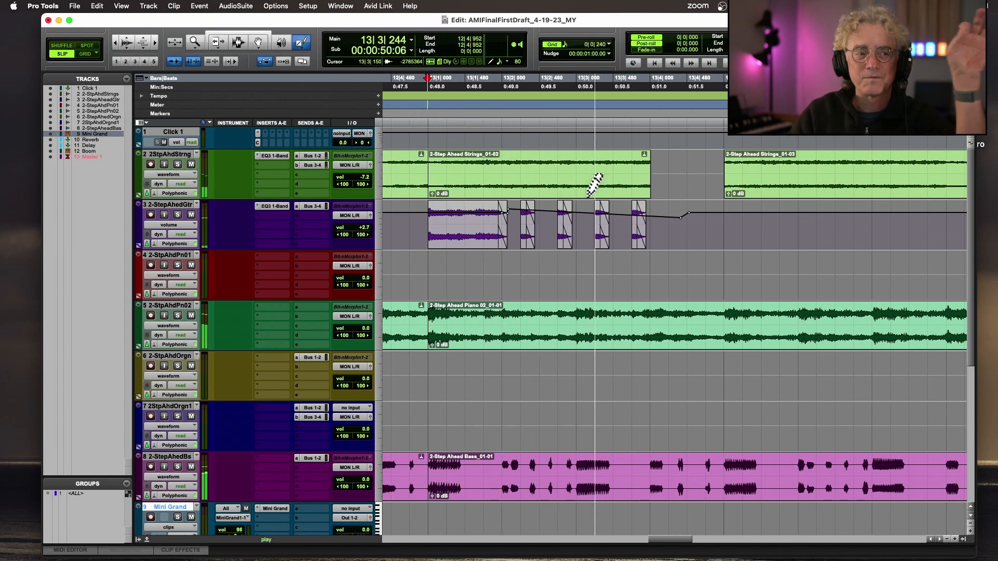
key("space")
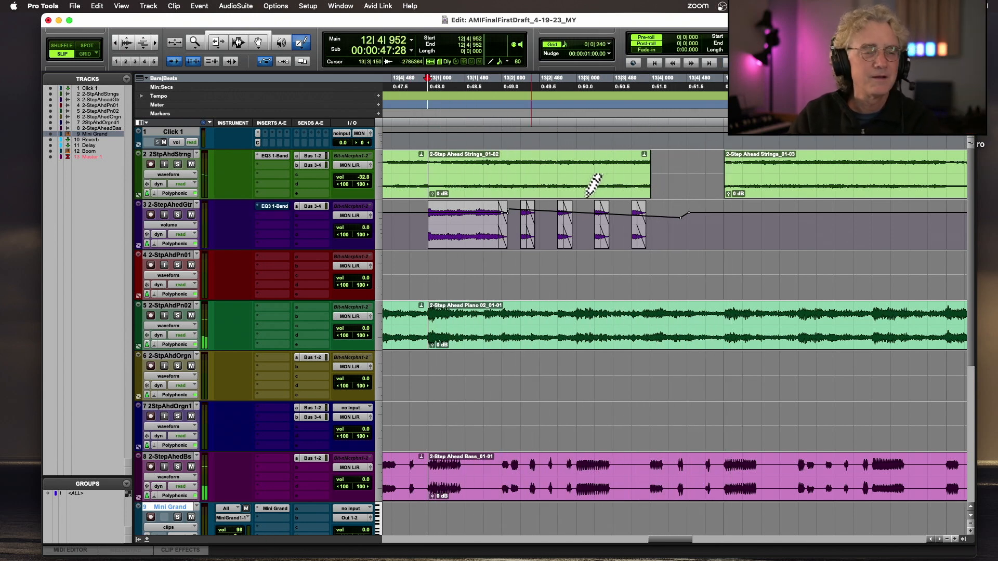
Step: Return the guitar track to waveform view and duplicate the last slice using a grid selection from 13|3|480 to 13|4|240
left_click(165, 223)
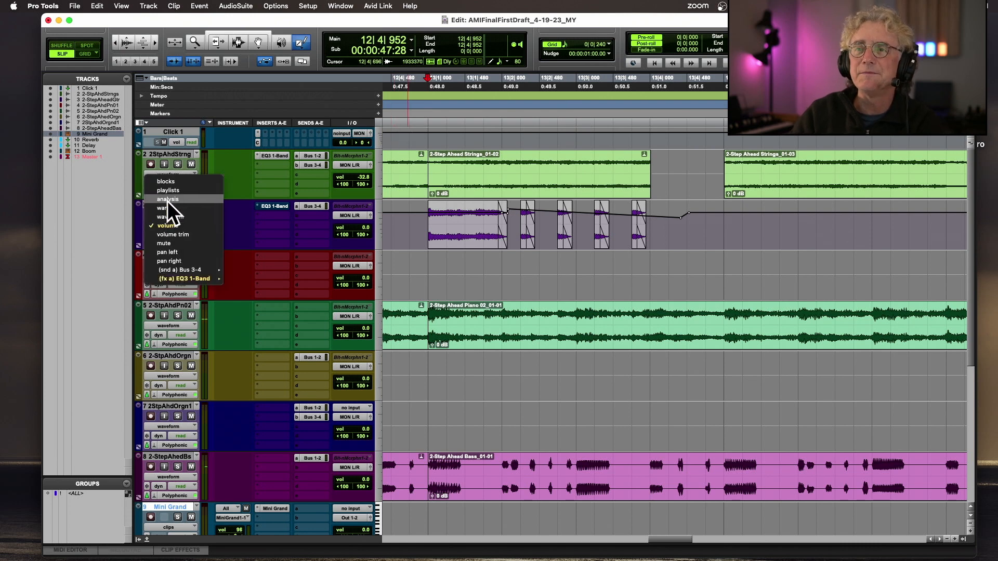
left_click(167, 216)
left_click(240, 35)
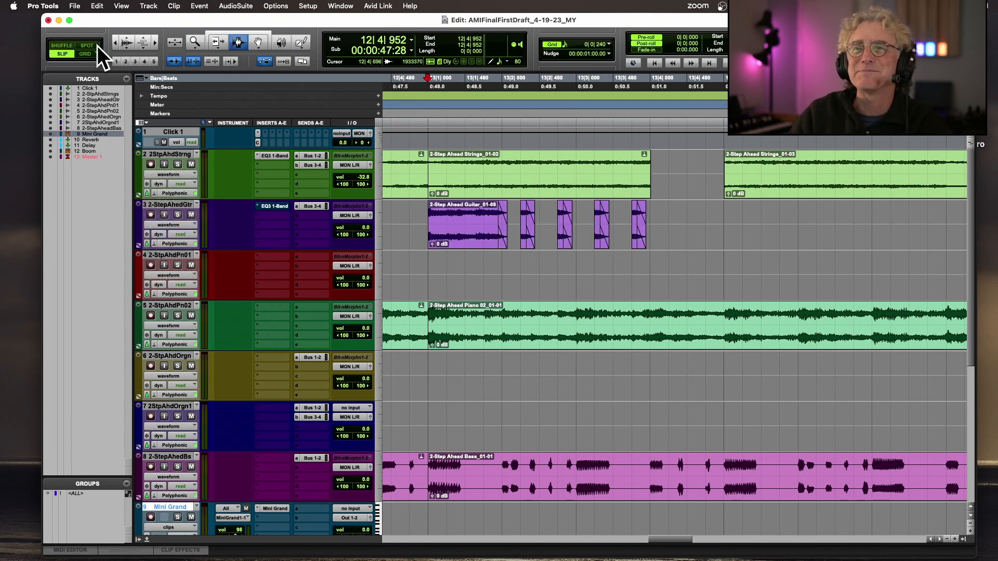
left_click_drag(614, 228, 669, 229)
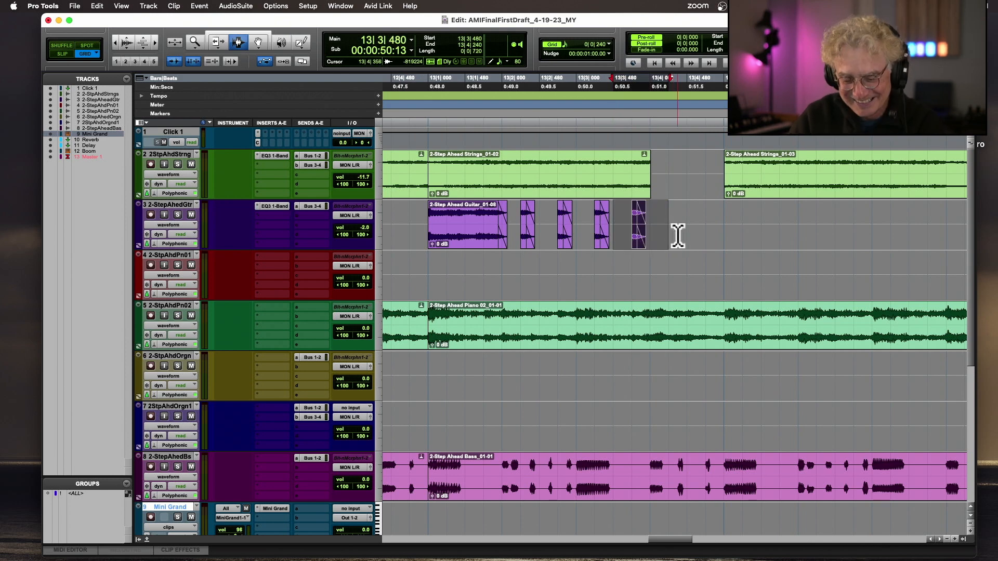
key("super+d")
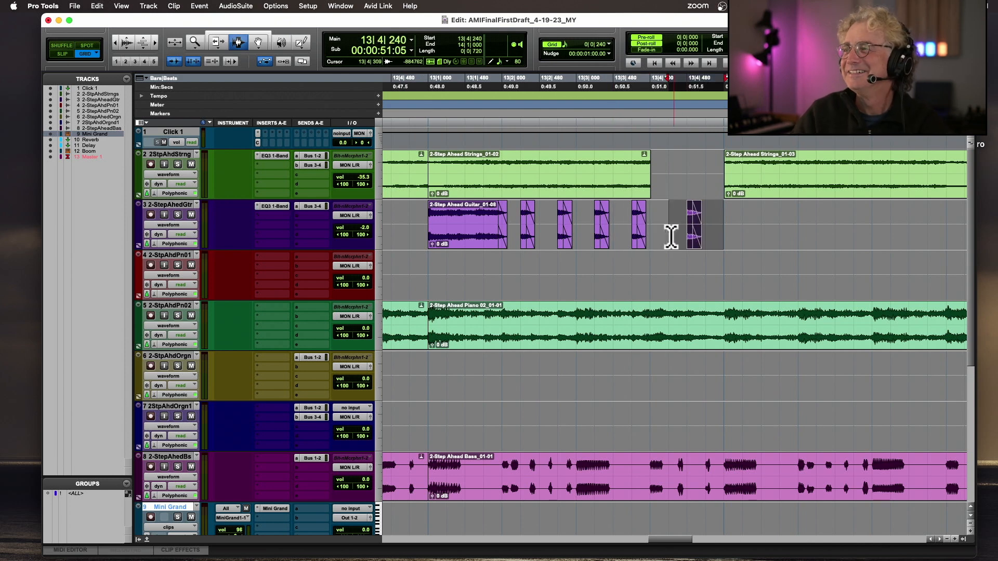
Step: Arrange two more evenly spaced guitar slices at 13|4|240 and 13|4|720 and audition the run from 13|1|000
left_click_drag(434, 230, 437, 232)
key("space")
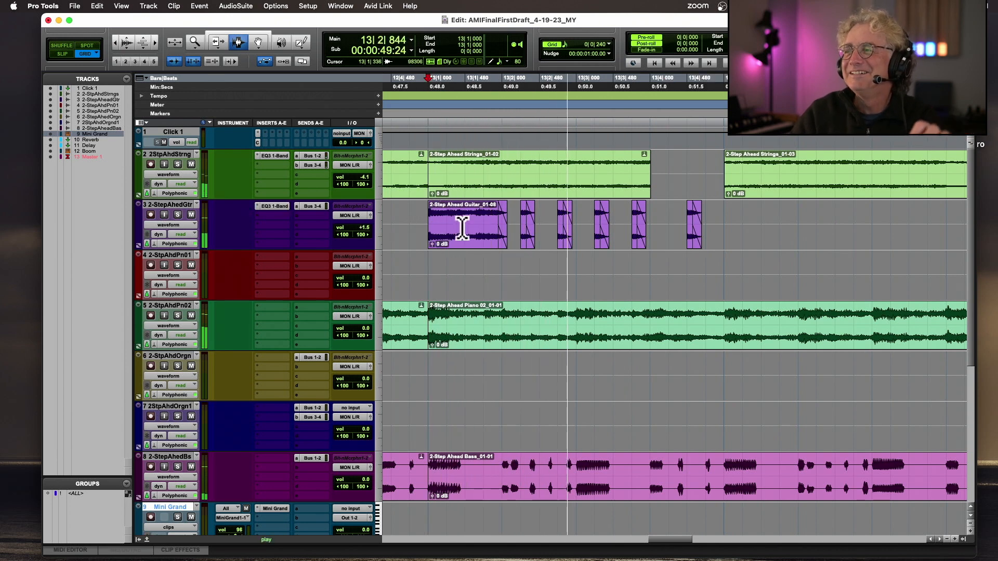
left_click(257, 42)
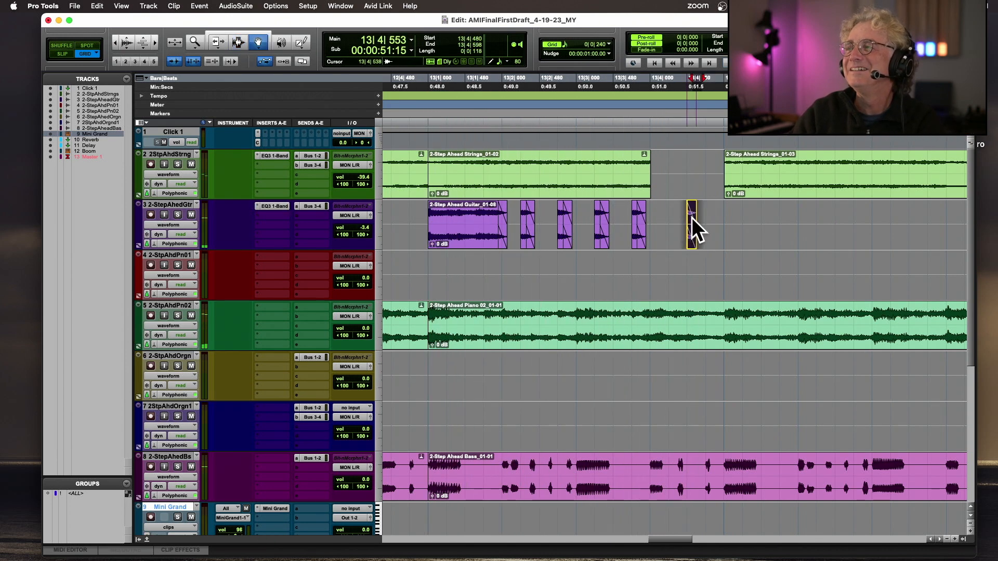
mouse_move(691, 228)
left_mouse_down()
mouse_move(673, 225)
mouse_move(706, 221)
left_mouse_up()
left_click(424, 123)
key("space")
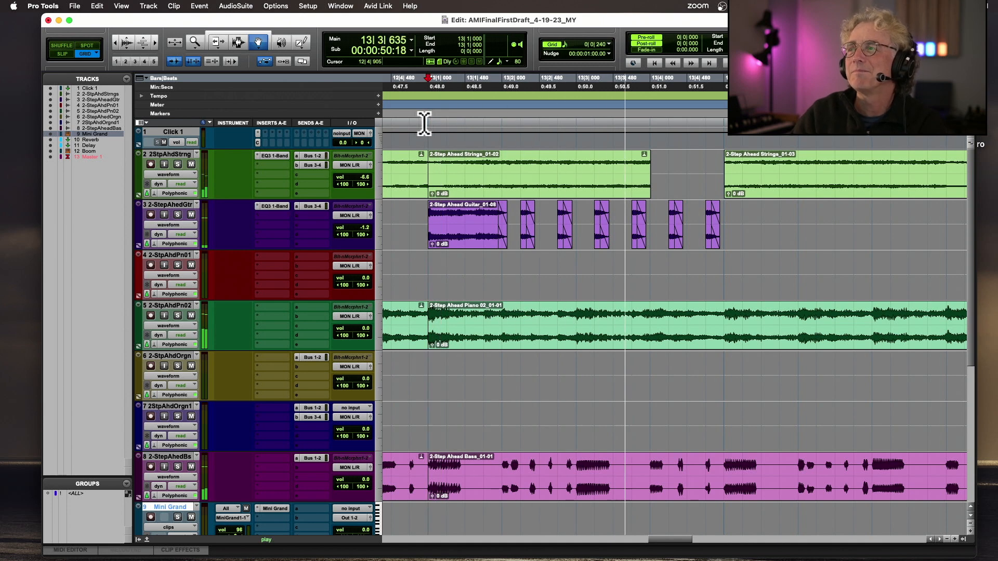
key("space")
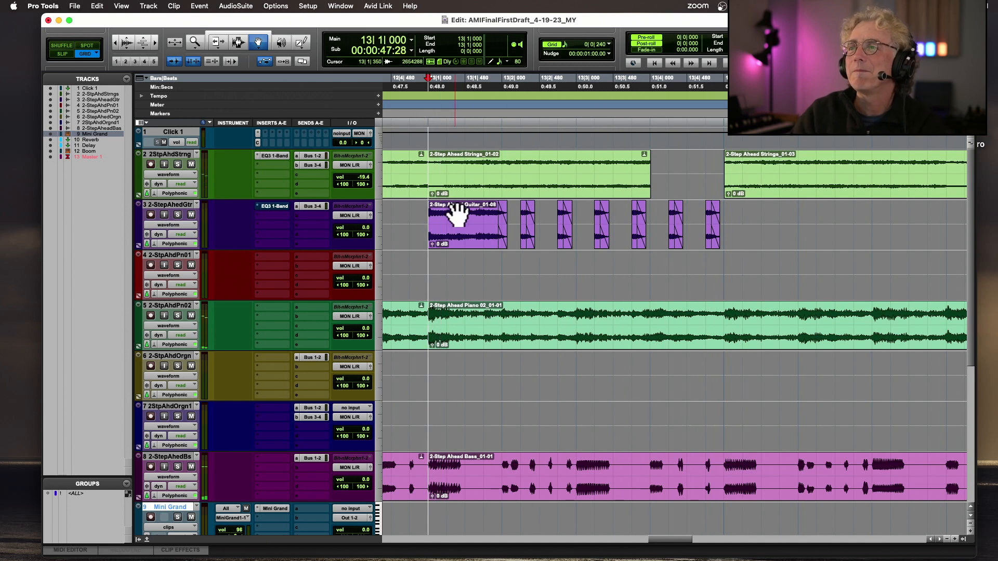
Step: Audition the soloed guitar track from the session start
key("r")
key("r")
key("r")
scroll(447, 231, "left", 5)
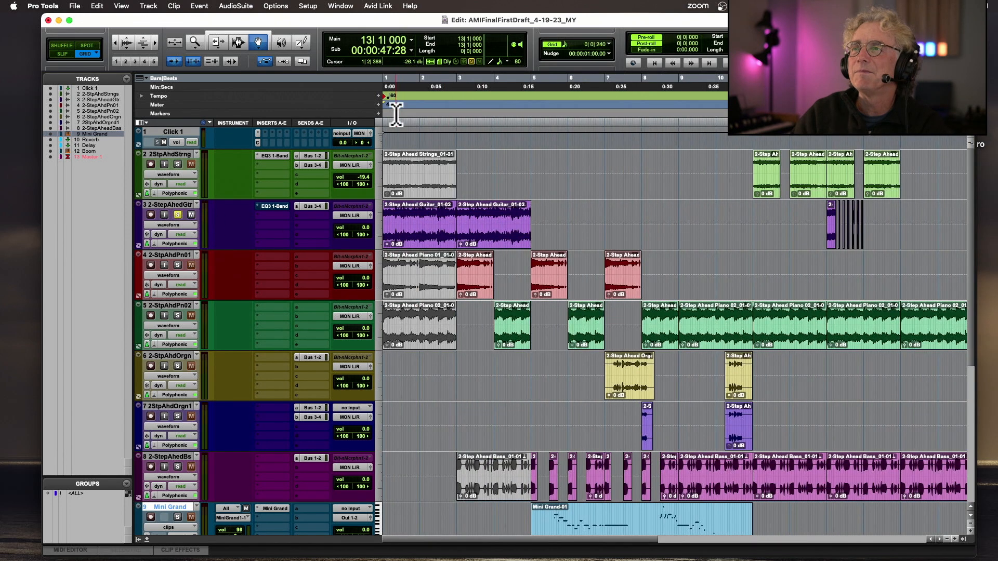
key("Return")
key("space")
Step: Select the first guitar clip's passage from 2|1|000 to 2|2|000 and audition it
left_click(241, 42)
key("t")
key("t")
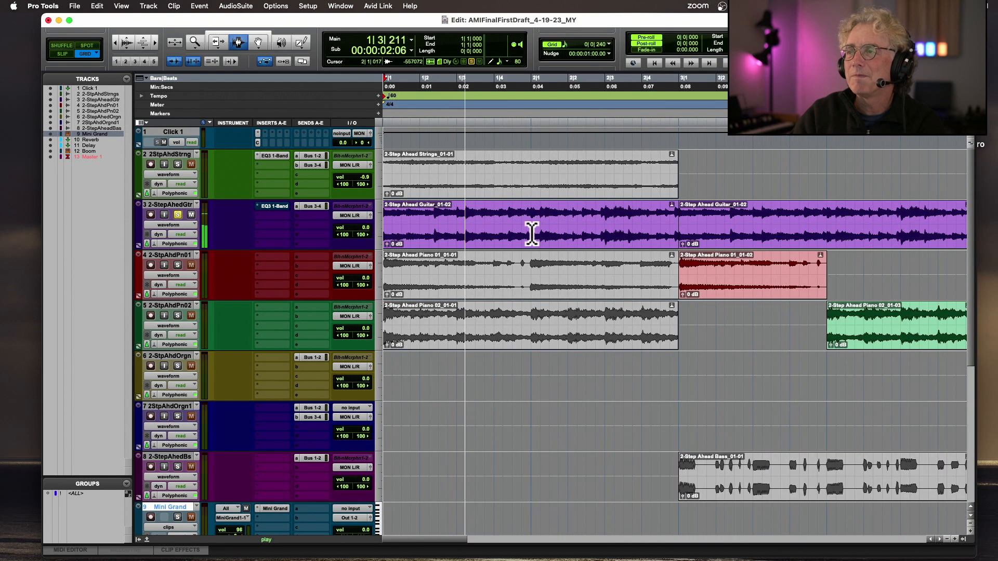
left_click_drag(533, 232, 569, 227)
key("space")
key("space")
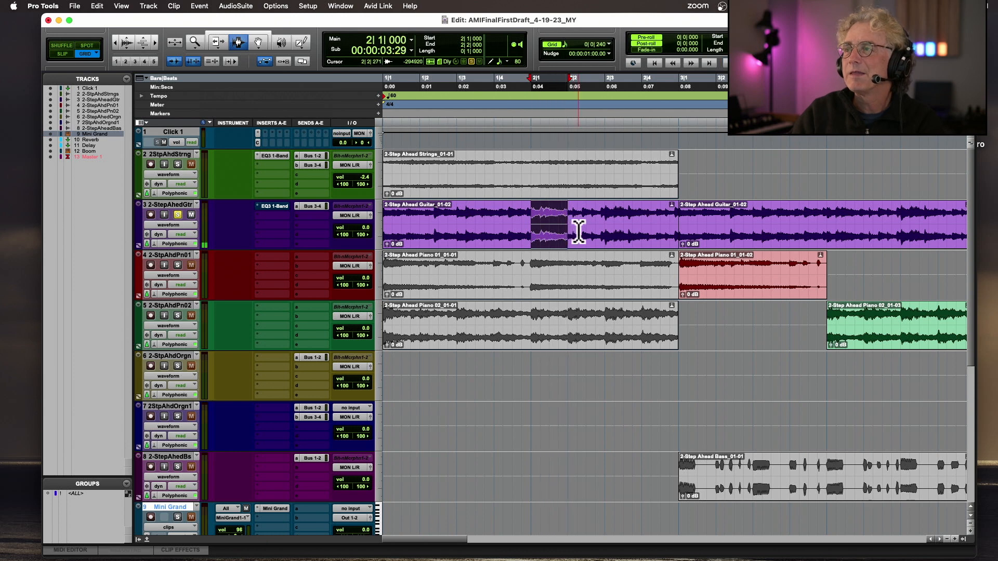
Step: Copy the selected guitar passage from bar 2 and paste it on the guitar track at 14|1|000
key("r")
key("r")
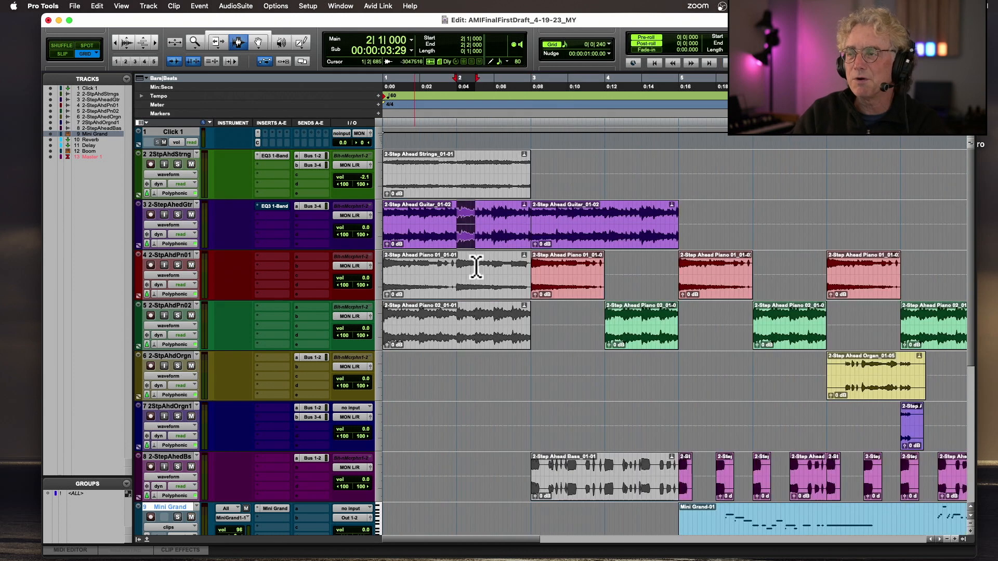
left_click(867, 227)
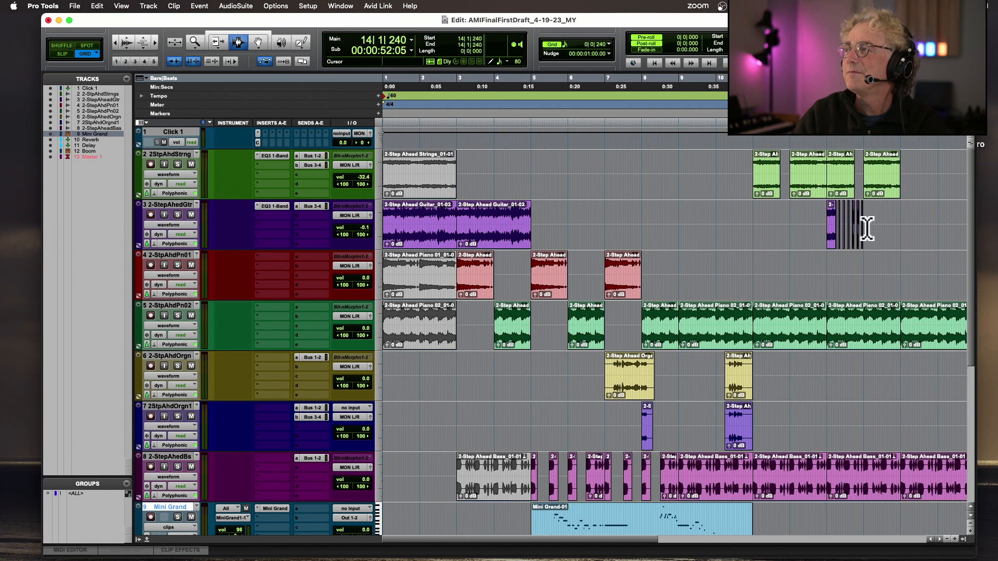
key("t")
key("t")
key("t")
key("t")
left_click(631, 225)
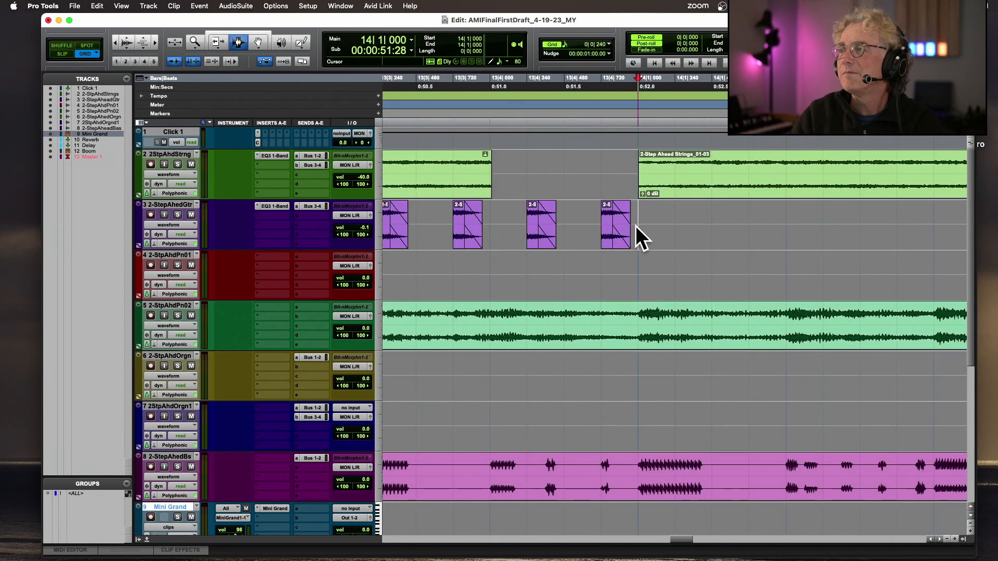
key("super+v")
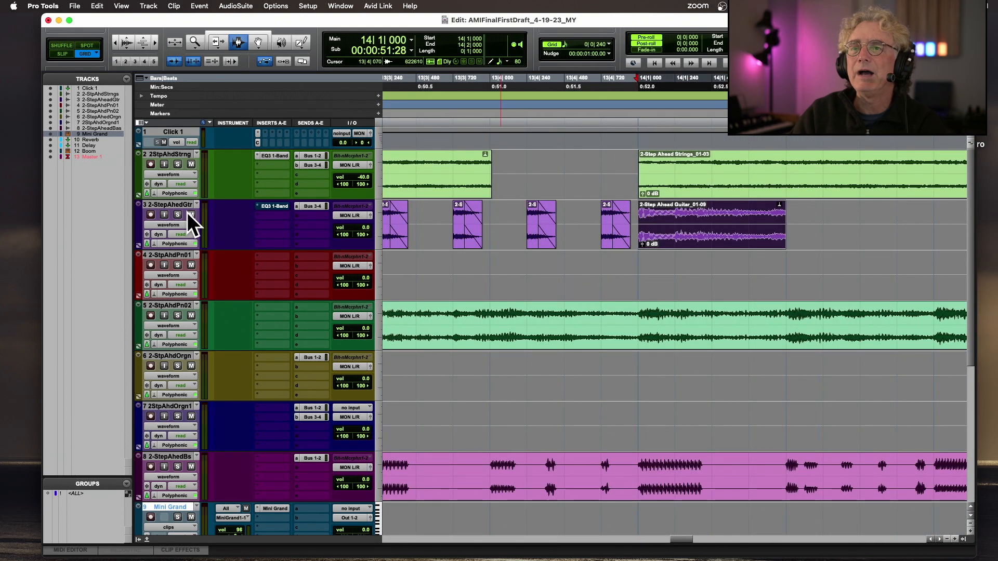
Step: Show the guitar track's EQ3 1-Band Master Bypass automation and, in Slip mode, move its switch point slightly ahead of 14|1|000
left_click(173, 223)
mouse_move(217, 288)
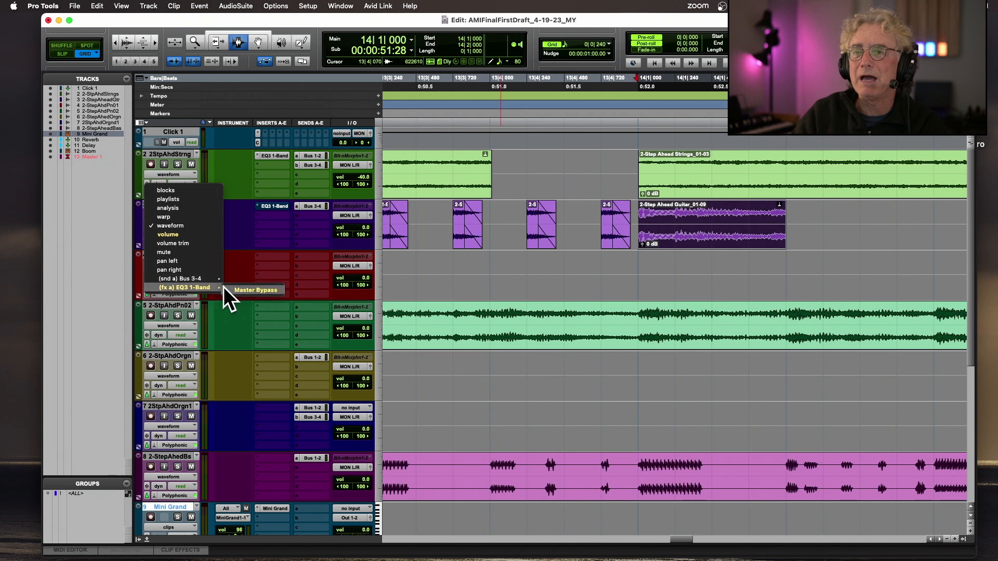
left_click(254, 289)
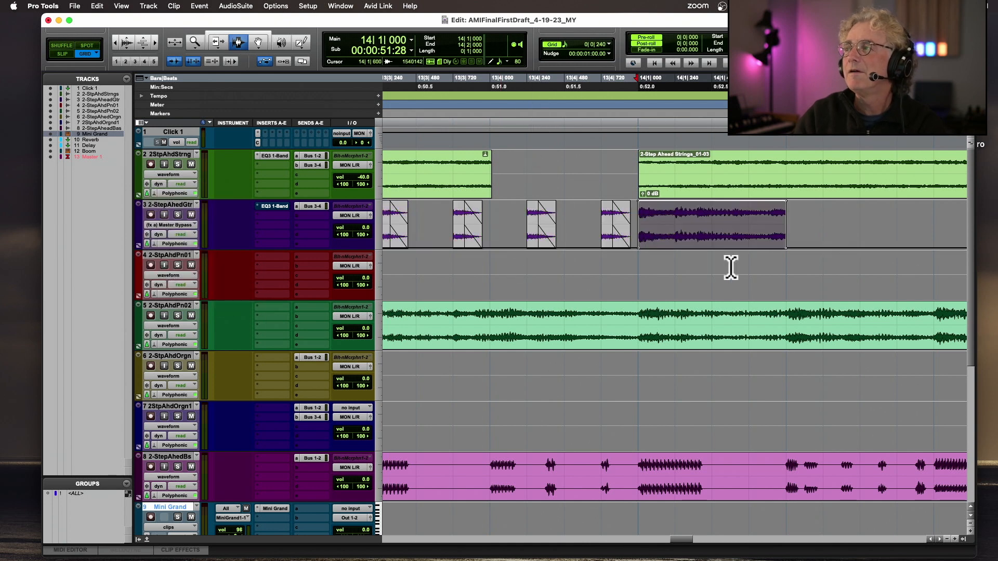
left_click(757, 229)
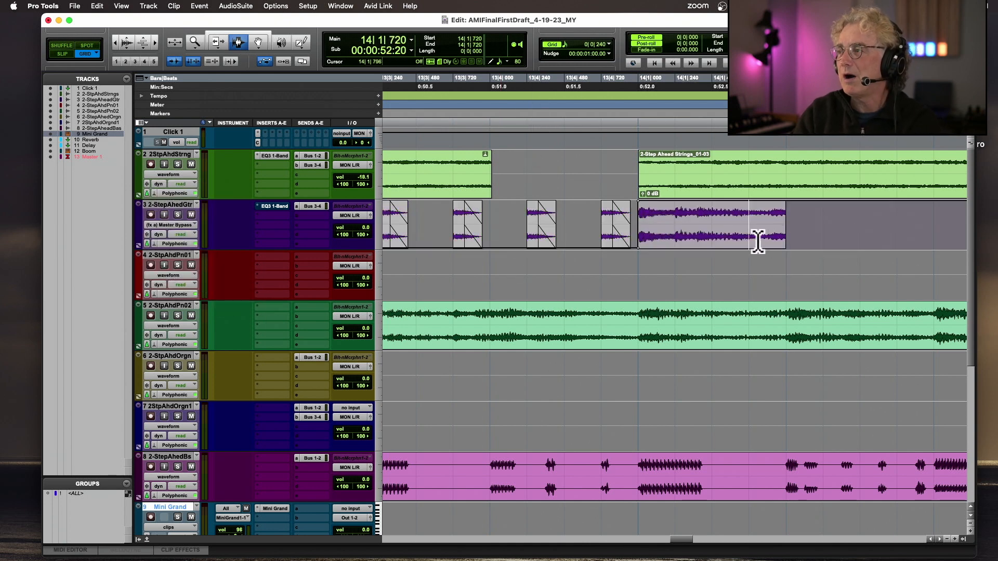
key("super+bracketright")
key("super+bracketright")
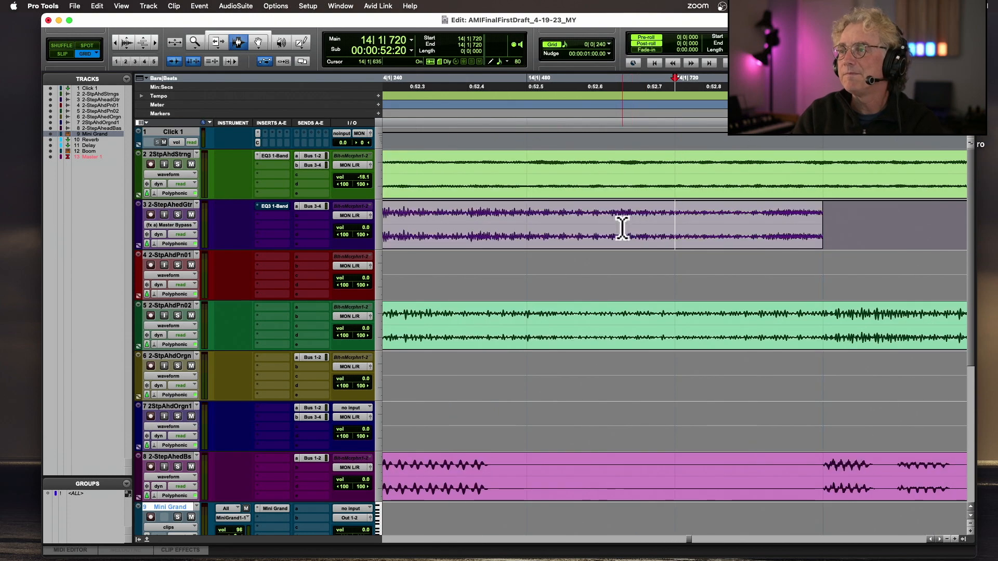
scroll(623, 228, "left", 10)
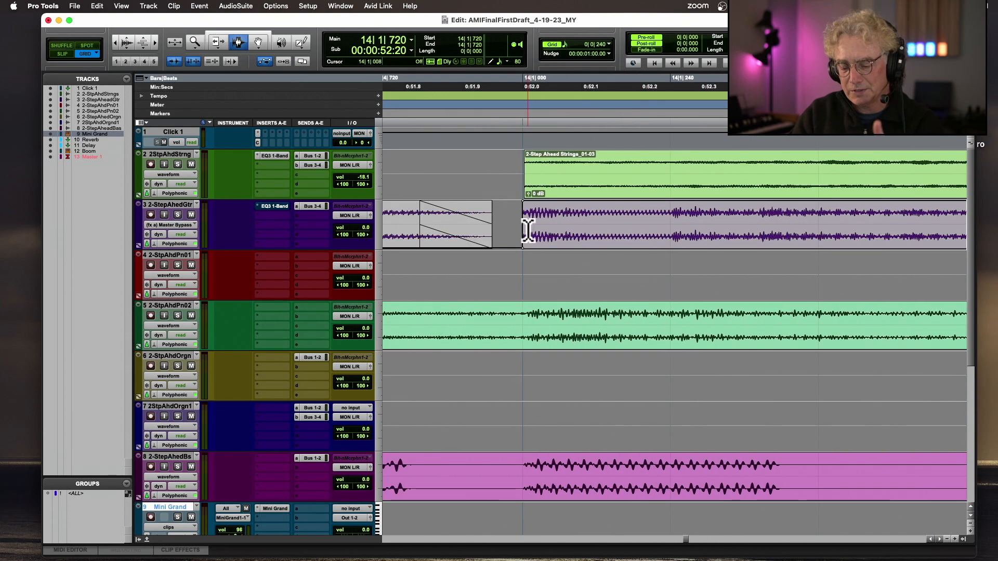
key("super+bracketright")
key("super+bracketright")
scroll(561, 231, "left", 15)
scroll(561, 231, "left", 10)
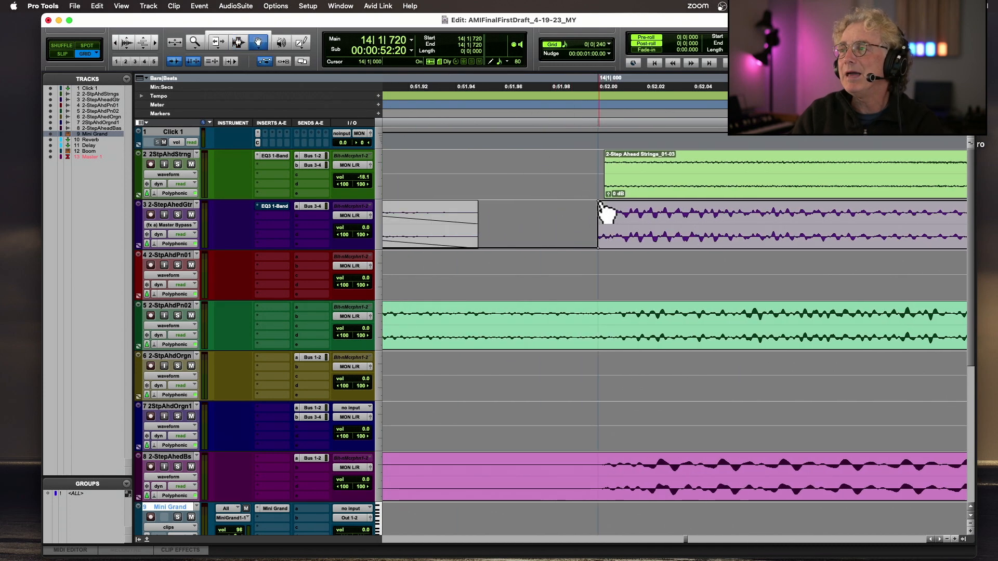
left_click(63, 54)
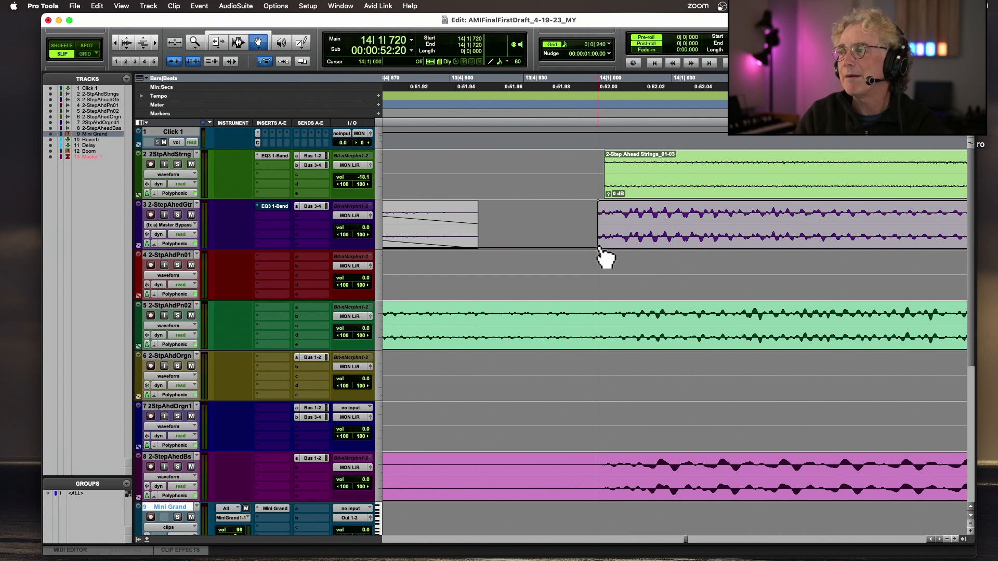
mouse_move(582, 249)
left_mouse_down()
mouse_move(573, 248)
mouse_move(574, 205)
left_mouse_up()
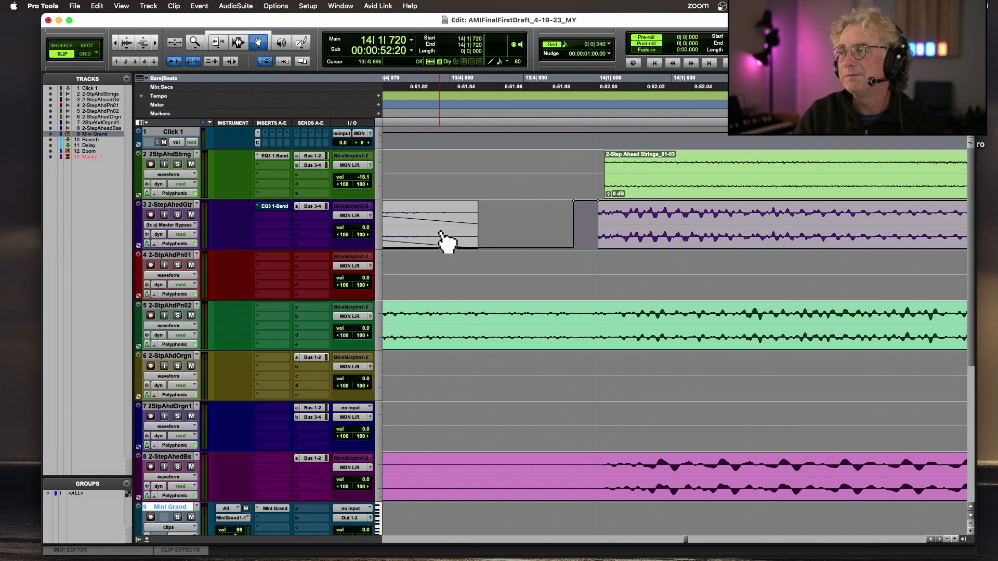
Step: Return the guitar track from Master Bypass automation to waveform view
key("r")
key("r")
key("r")
key("r")
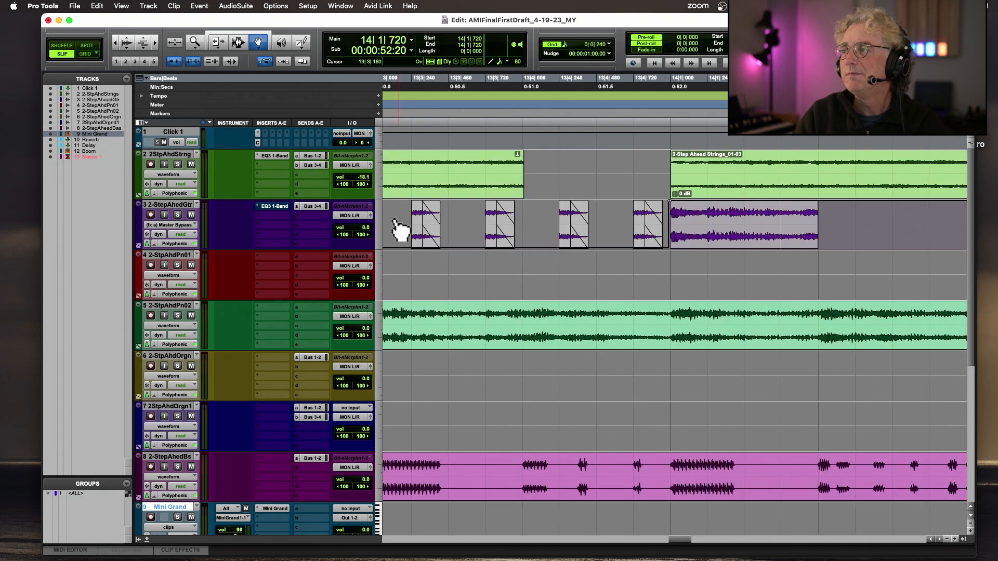
left_click(182, 224)
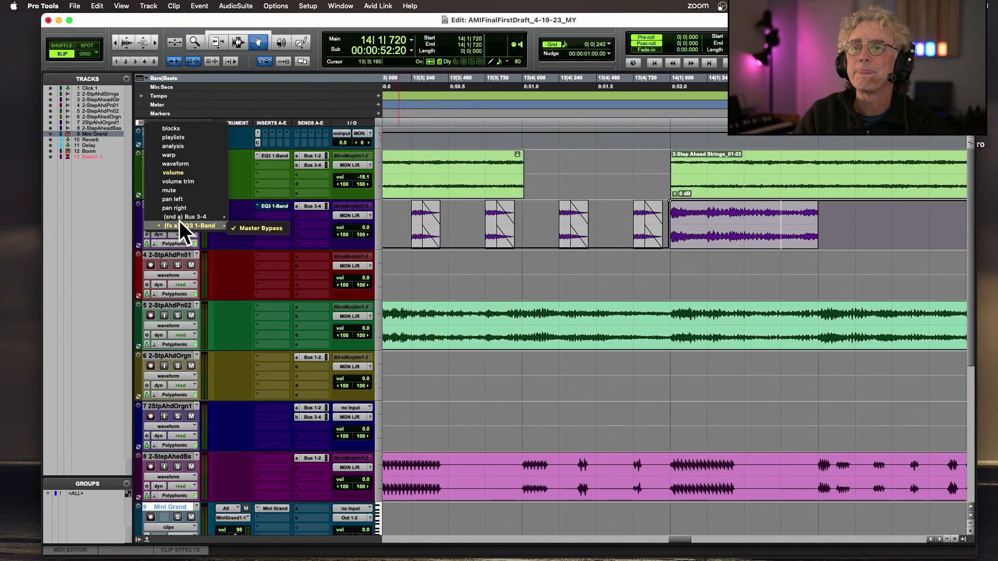
left_click(180, 166)
Step: Audition the full arrangement from 12|4|922 through the guitar slices into the new bar 14 clip
scroll(471, 109, "left", 5)
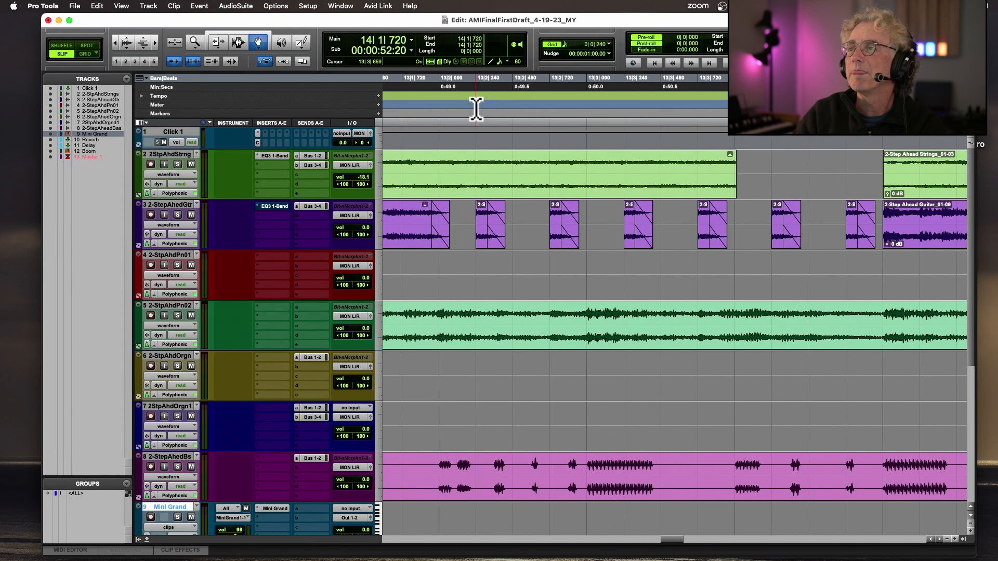
scroll(441, 109, "left", 2)
left_click(416, 109)
key("space")
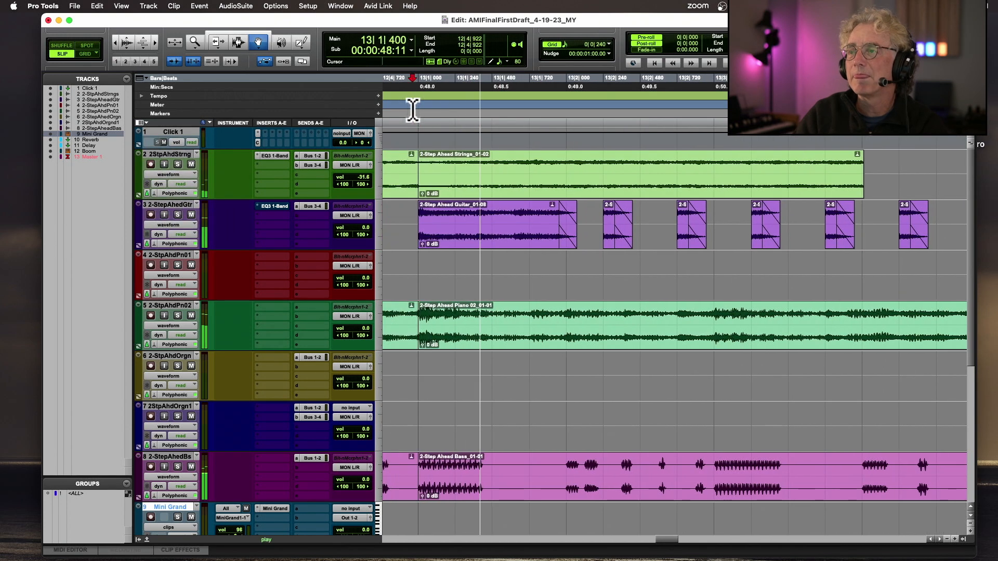
key("r")
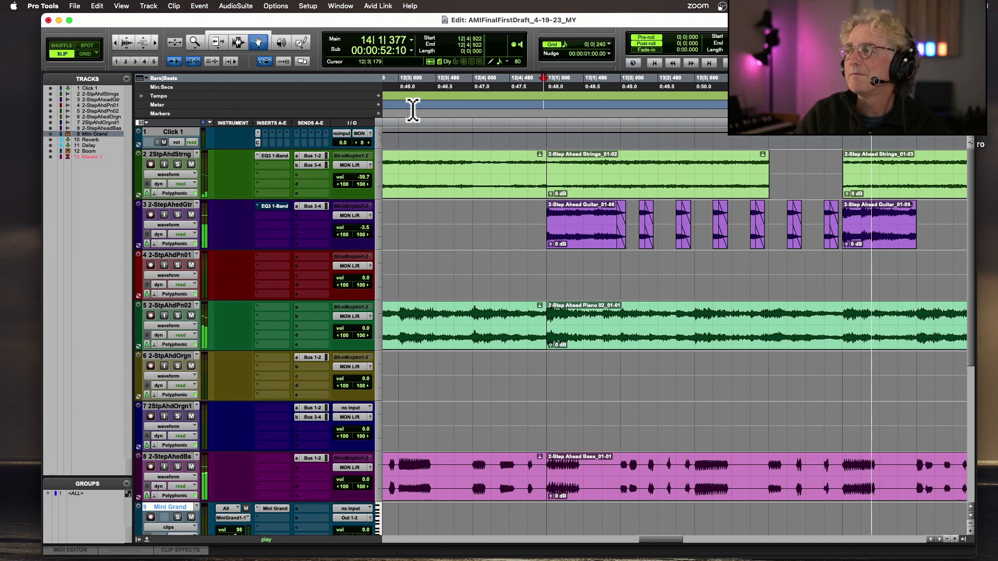
scroll(414, 110, "right", 4)
scroll(412, 109, "right", 2)
key("space")
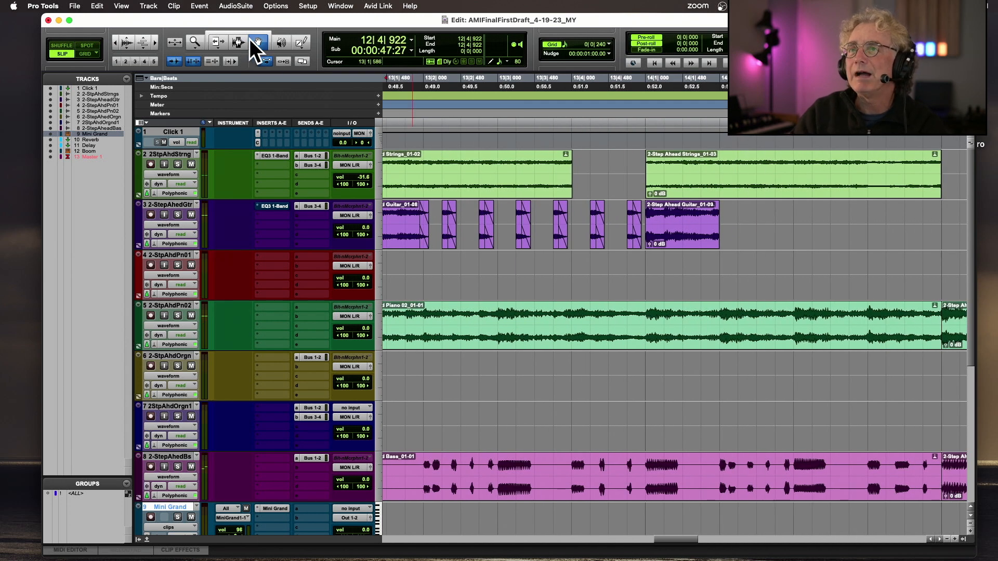
Step: Extend the end of the bar 14 guitar clip slightly past 14|2|000 and add a fade-out over the extended tail
left_click(218, 41)
scroll(673, 204, "up", 1)
left_click_drag(753, 237, 778, 225)
left_click(239, 43)
key("f")
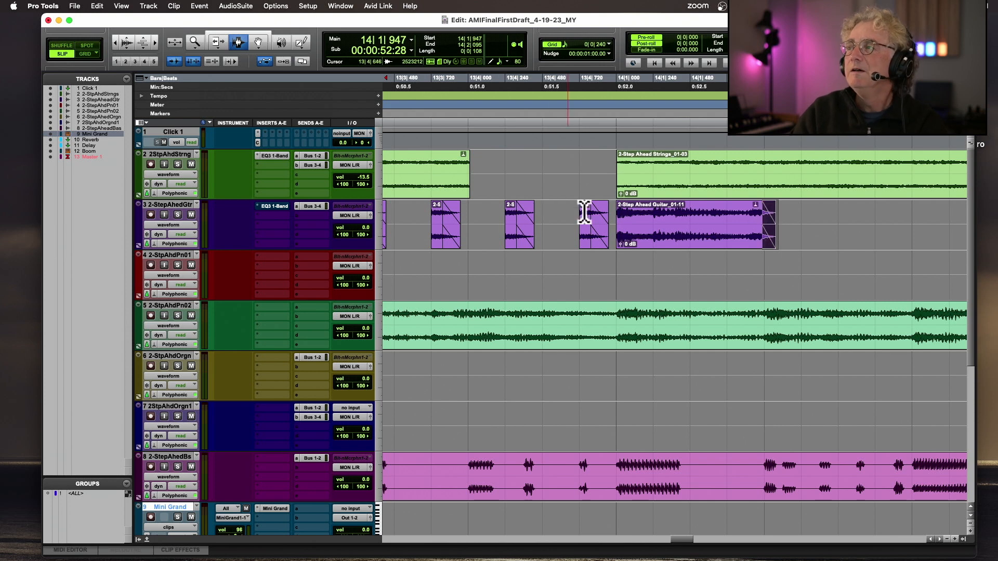
Step: Using Grid mode at 1/32 note, select the bar 14 guitar clip's tail from 14|1|840 to 14|2|120 and solo the guitar track
left_click(610, 45)
left_click(616, 60)
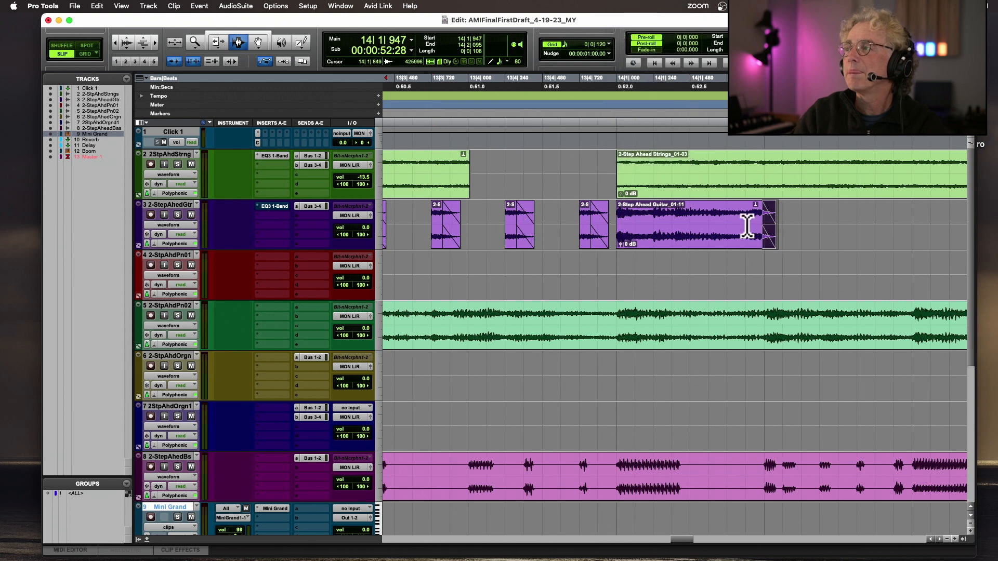
left_click_drag(757, 223, 772, 223)
left_click(88, 53)
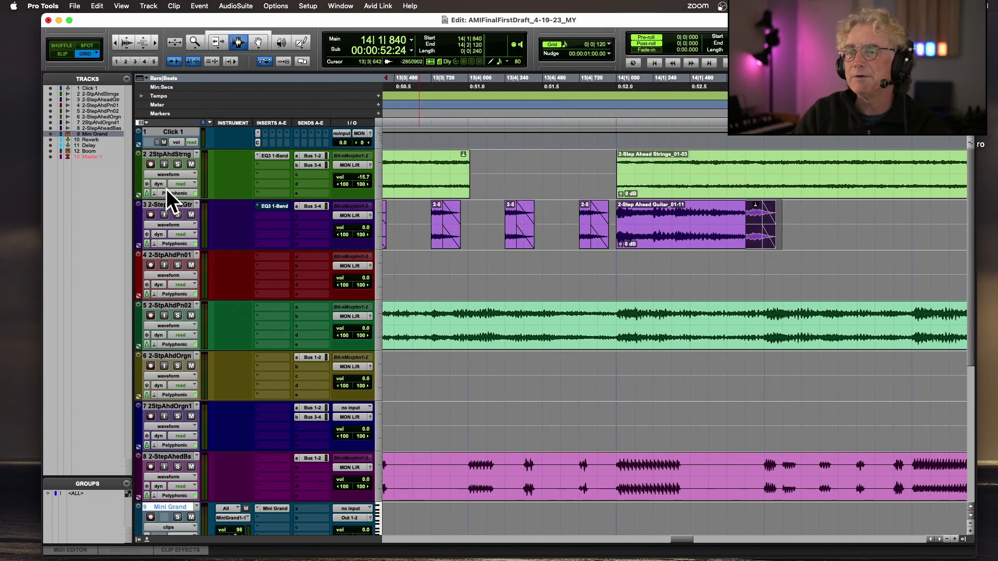
left_click(178, 214)
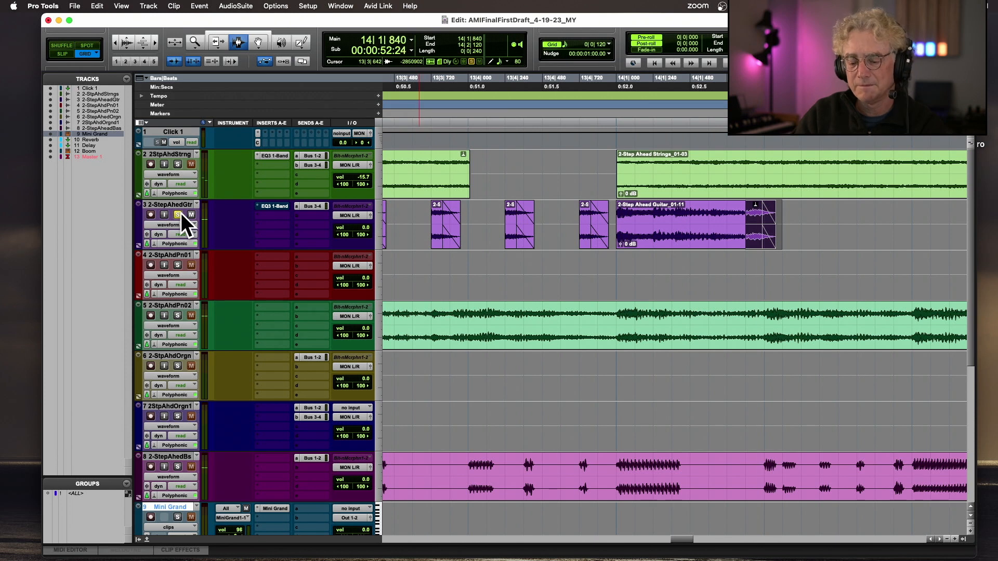
Step: Copy the selected tail and, on a 1/16-note grid, paste six slices at 480-tick intervals from 14|2|240 through 14|4|720
left_click(609, 45)
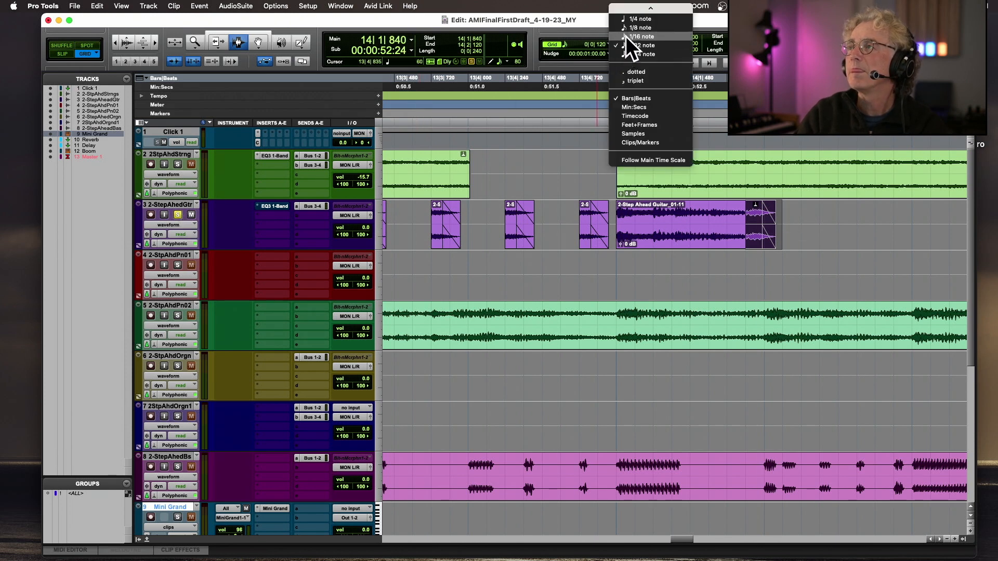
left_click(641, 36)
left_click(803, 236)
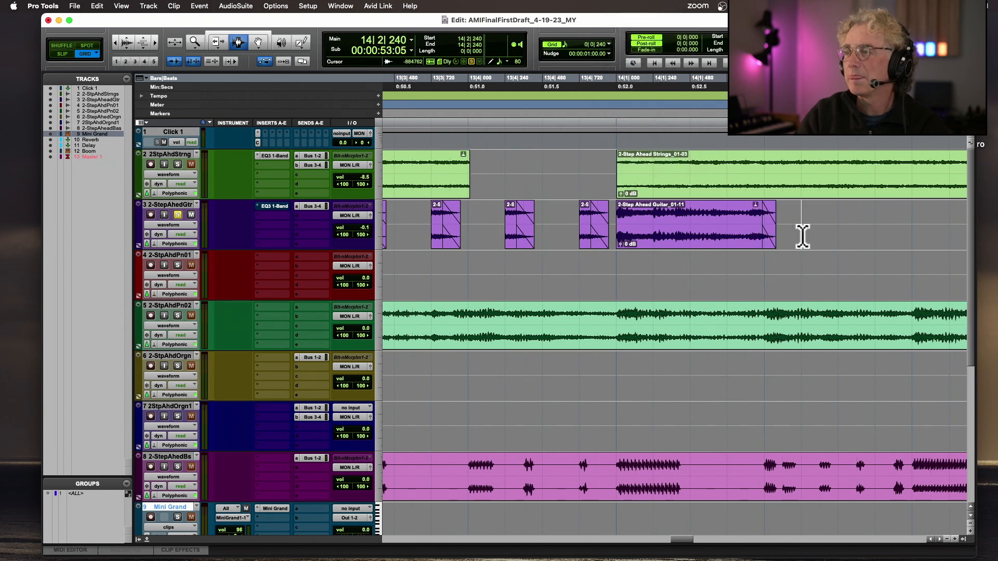
key("super+bracketleft")
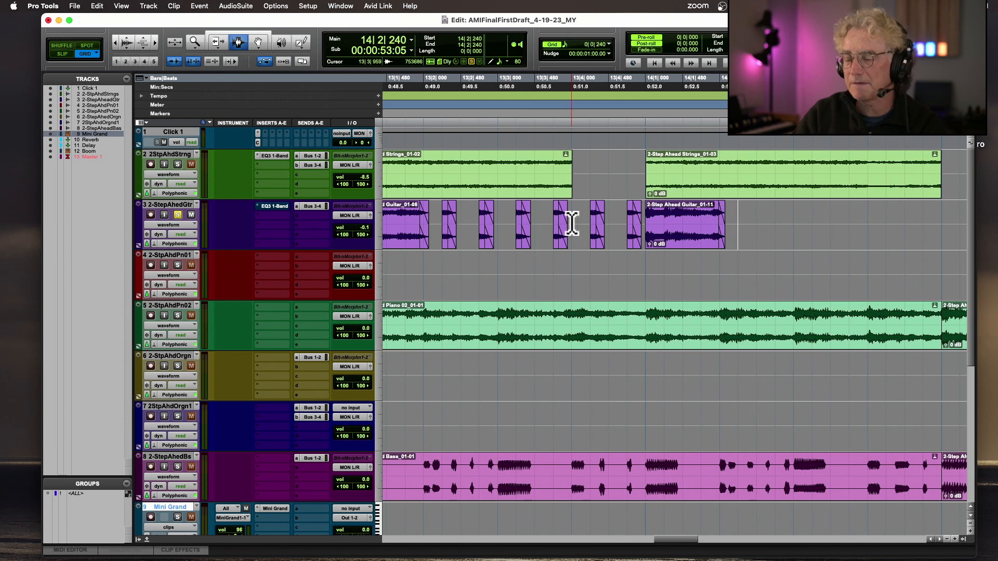
key("super+v")
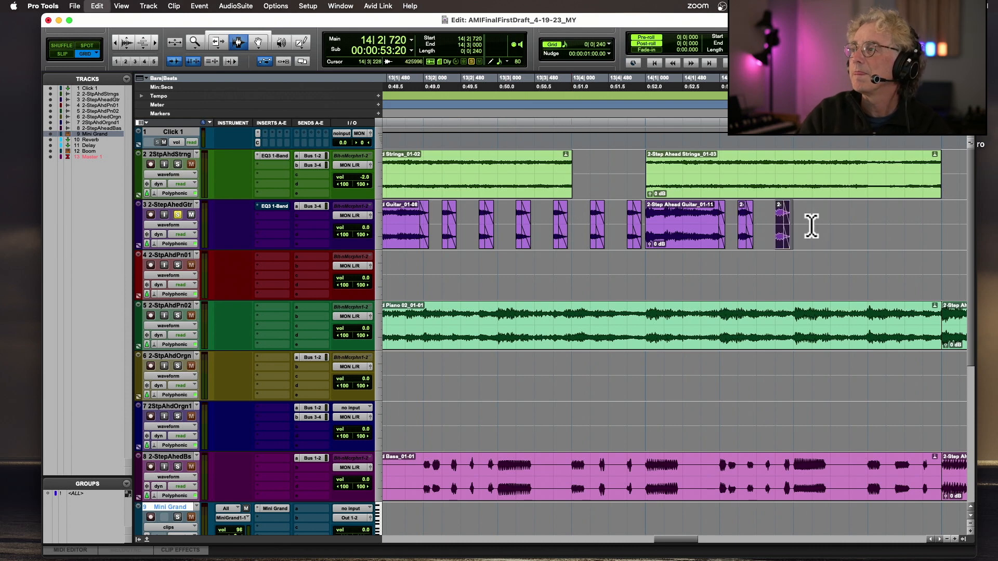
left_click(849, 226)
key("super+v")
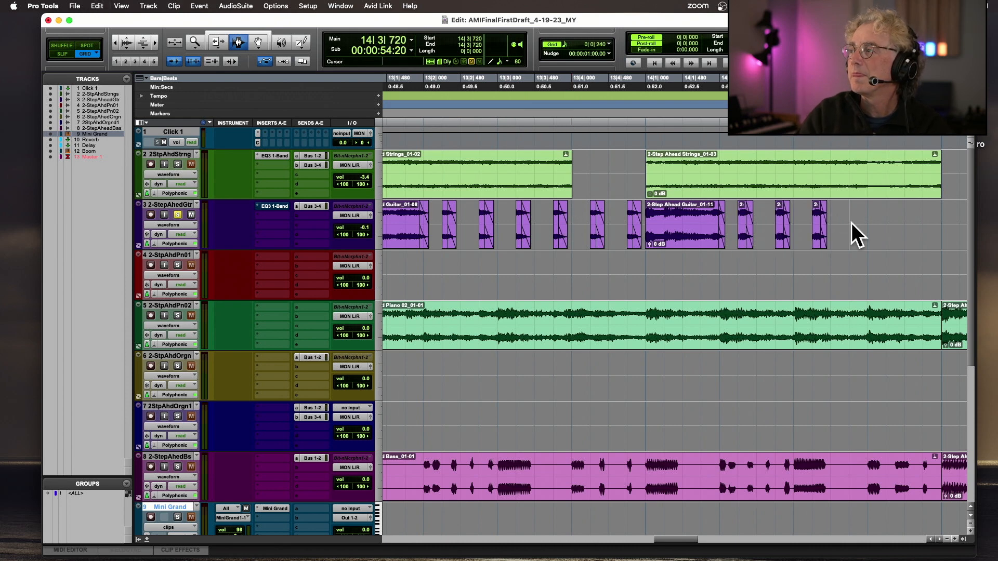
key("super+v")
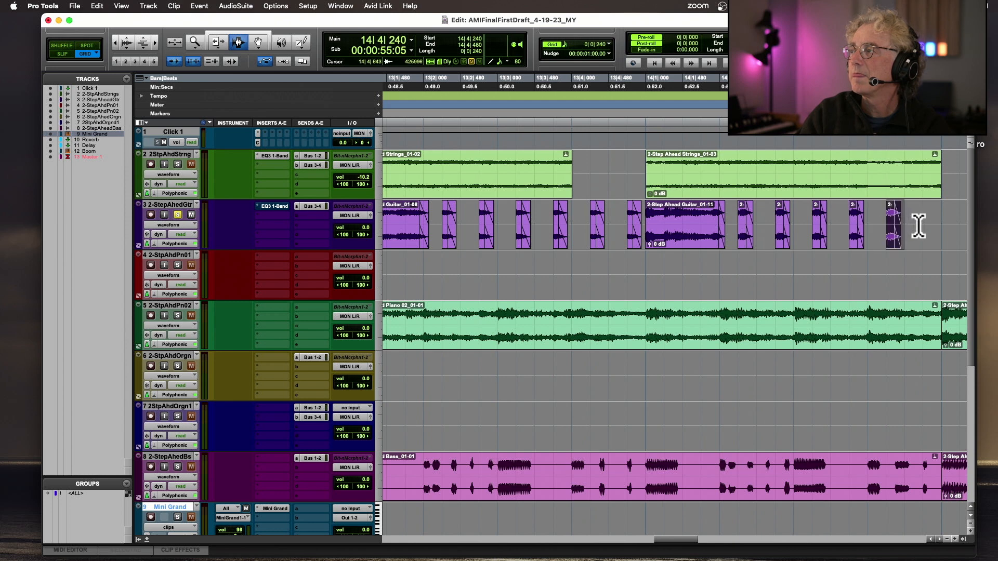
key("super+v")
Step: Copy the guitar track's volume automation from 13|2|000 to 14|1|000 and paste it at 14|2|000
left_click(185, 226)
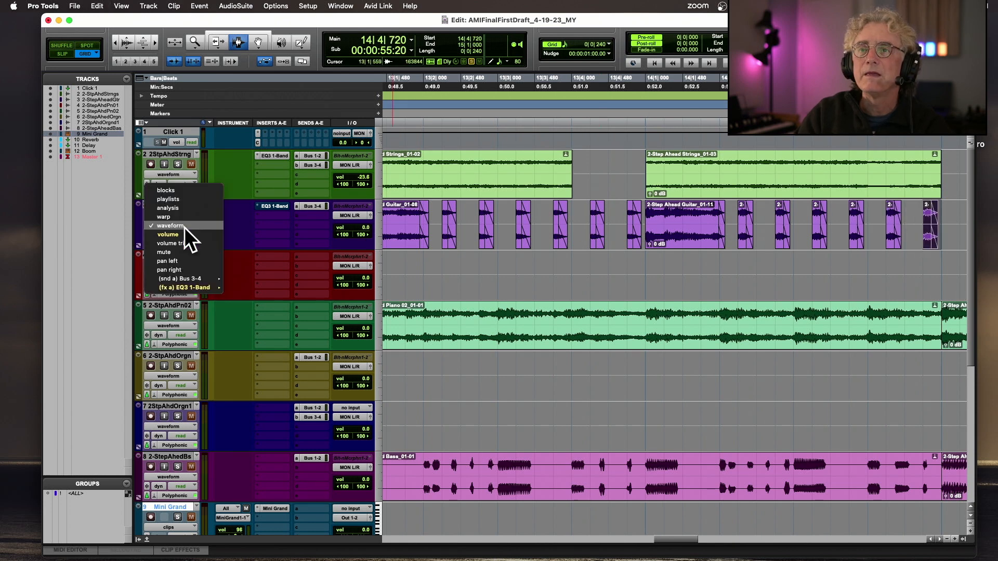
left_click(182, 235)
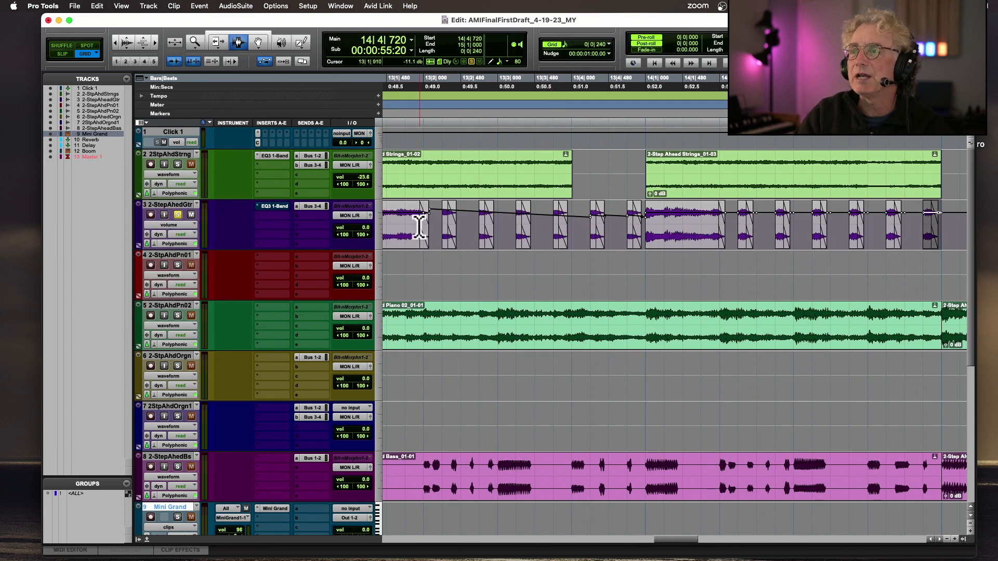
left_click_drag(422, 234, 646, 236)
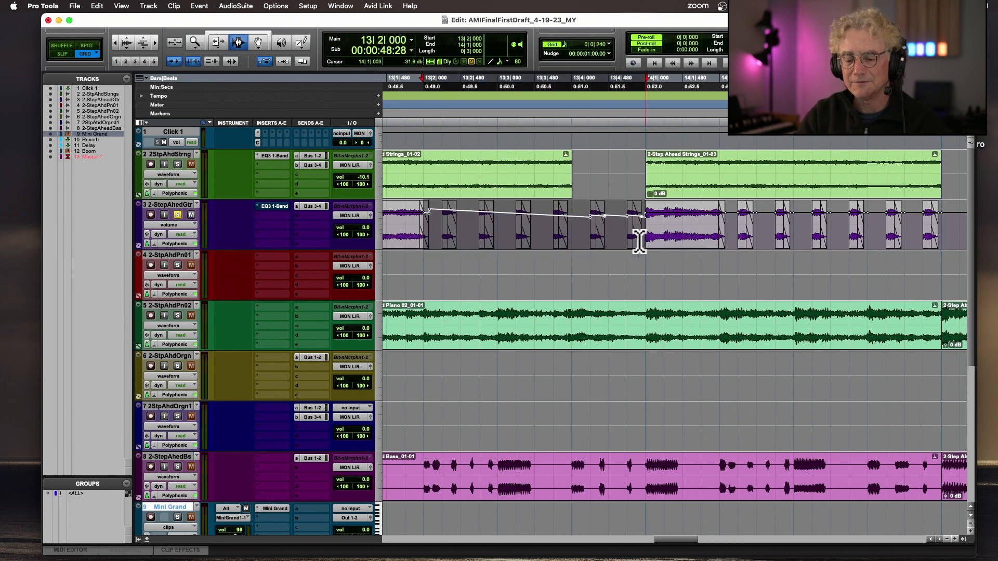
left_click(722, 228)
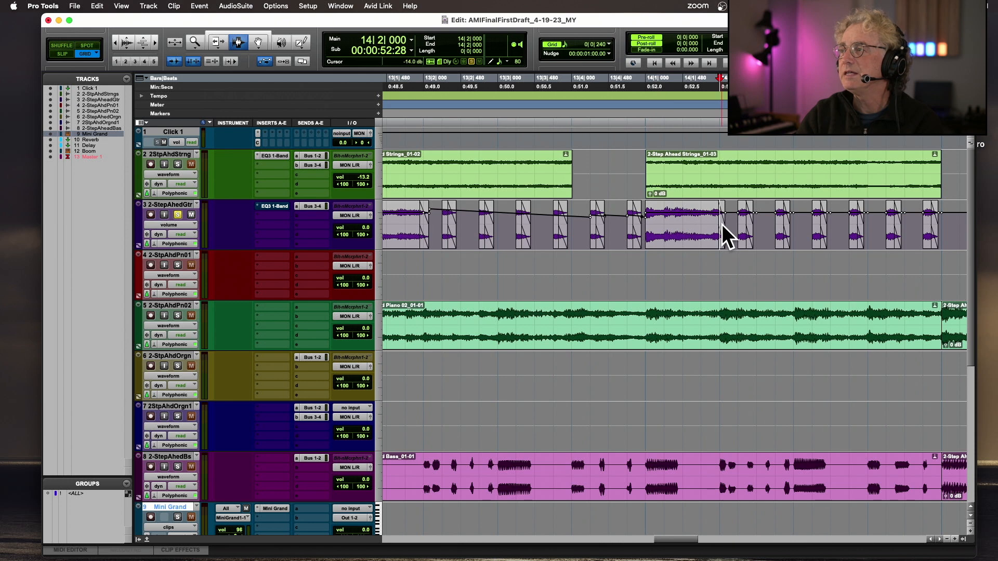
key("super+v")
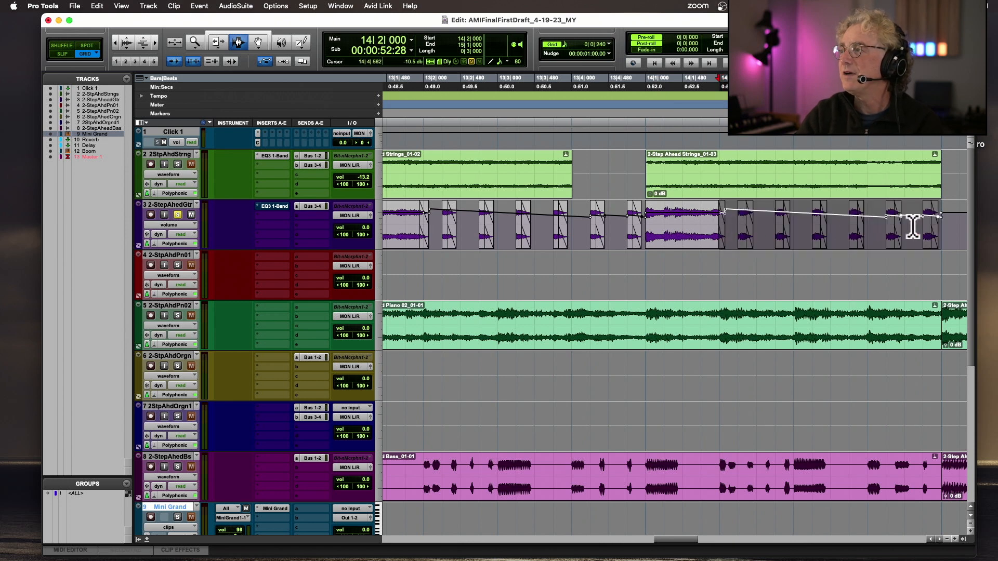
Step: Copy the guitar track's EQ3 1-Band Master Bypass automation from 13|2|000 to 14|1|000 and paste it at 14|2|000
left_click(186, 225)
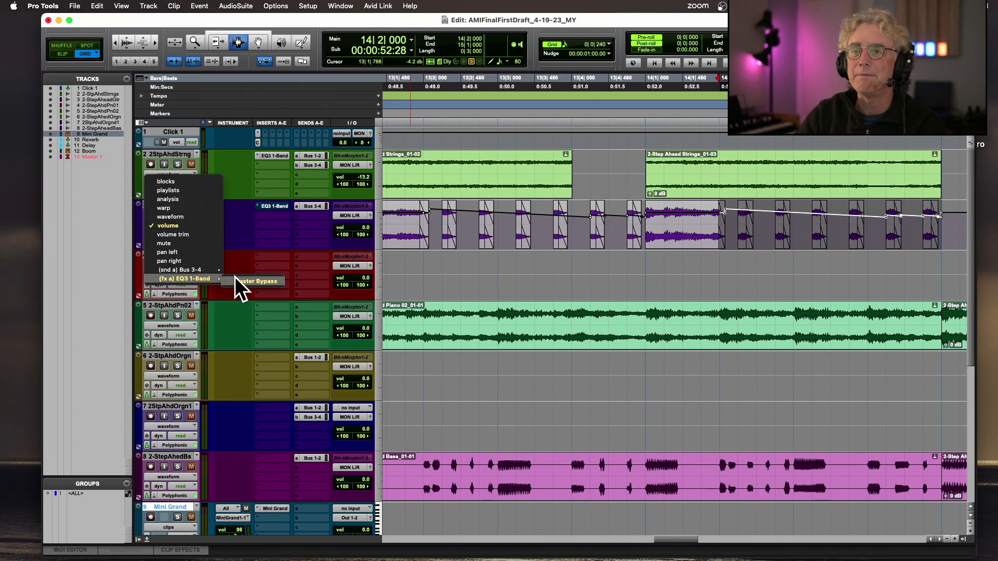
left_click(240, 280)
left_click_drag(430, 223, 639, 223)
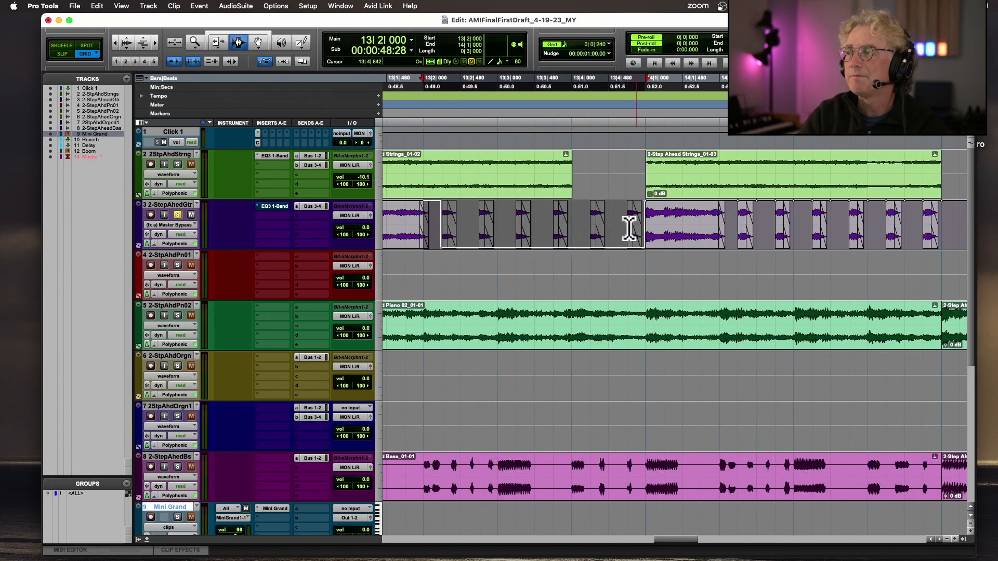
left_click(724, 235)
key("super+v")
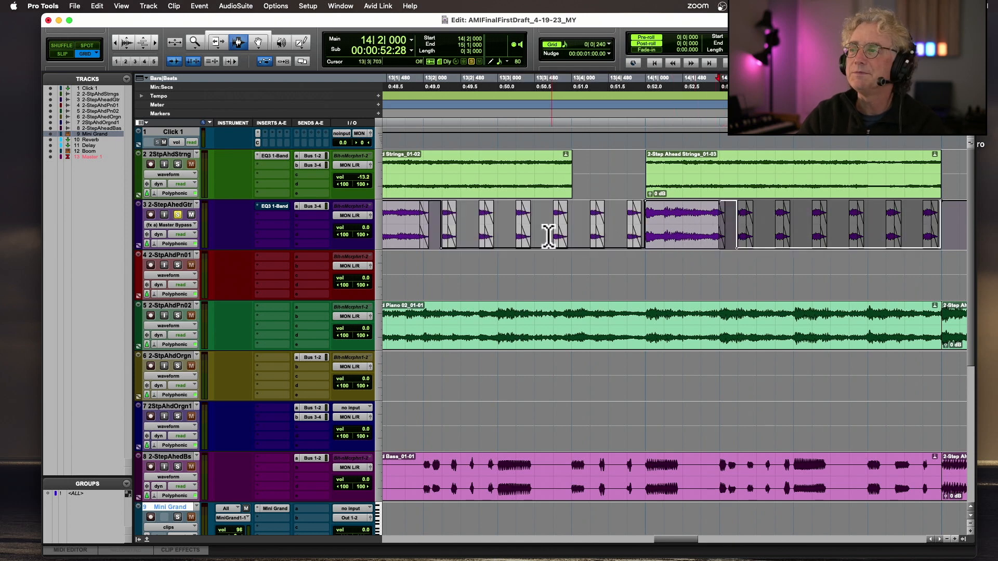
Step: Switch the guitar track back to waveform view and play the soloed guitar from 13|1|000
left_click(176, 225)
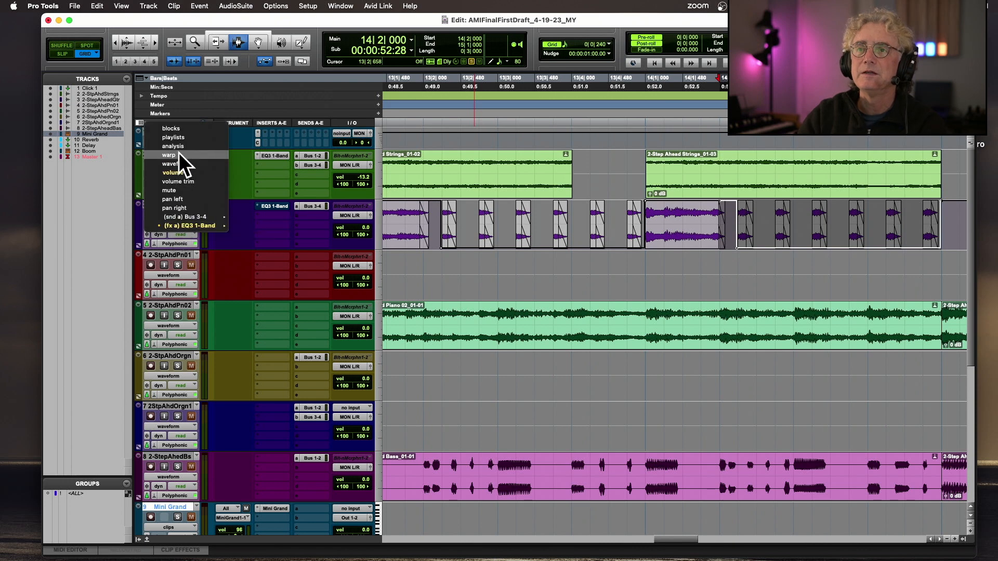
left_click(352, 239)
key("minus")
scroll(355, 239, "left", 2)
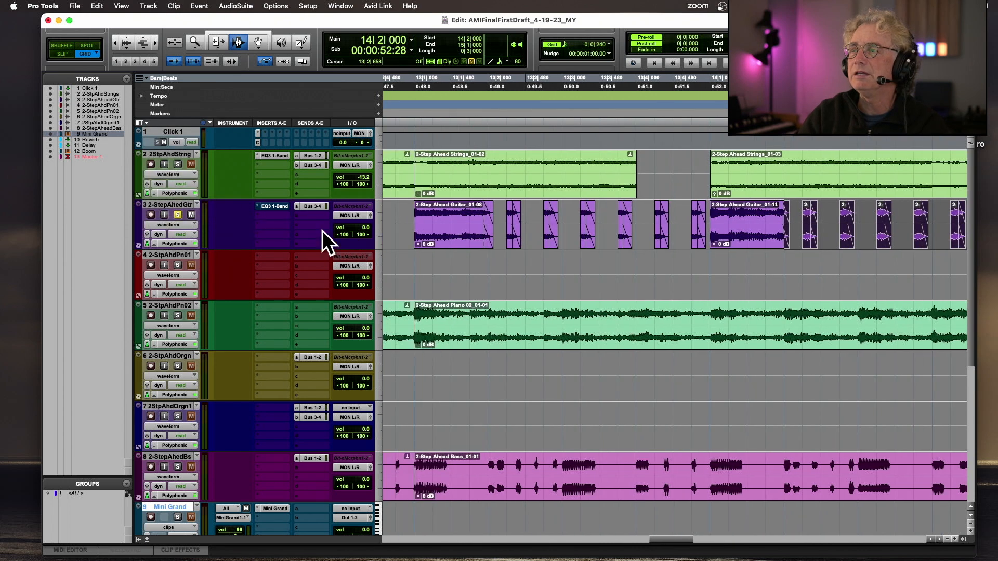
left_click(406, 223)
key("space")
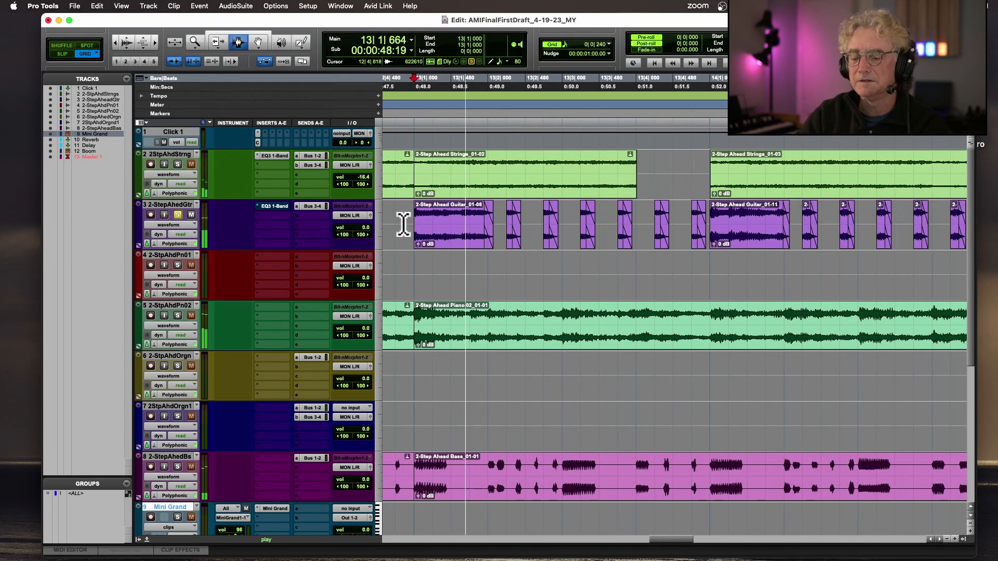
key("r")
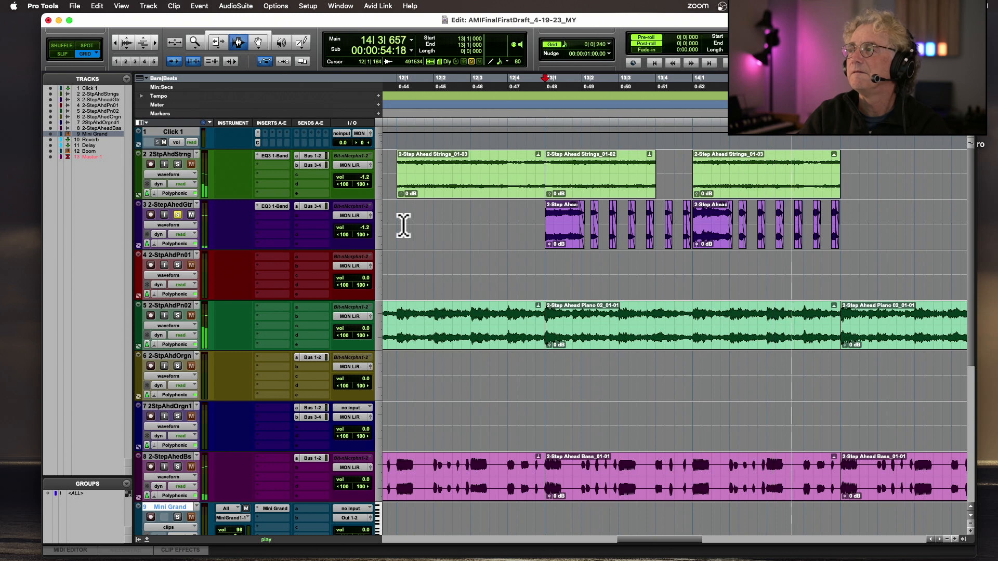
key("space")
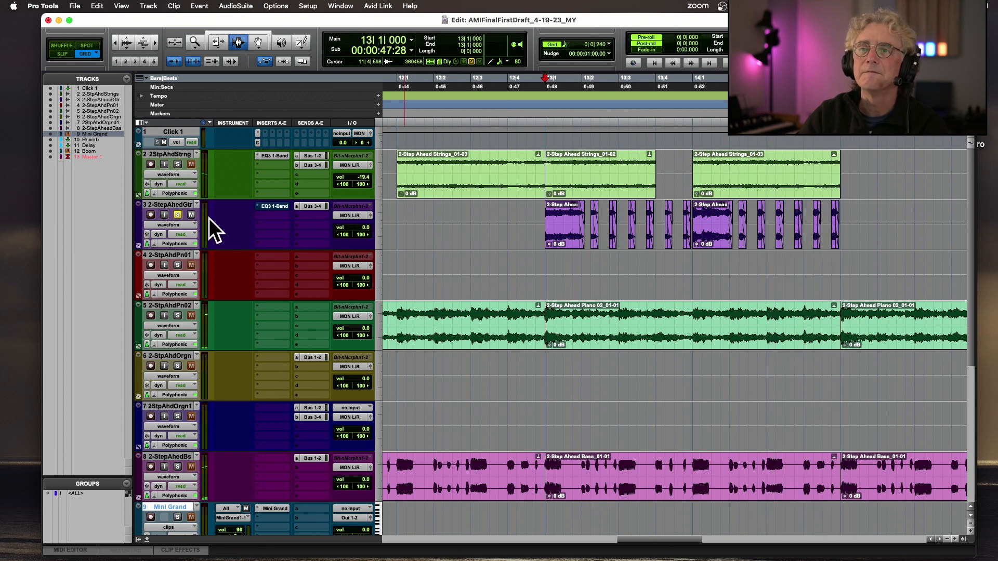
Step: Unsolo the guitar track and play the full mix from 13|1|000
left_click(177, 215)
key("space")
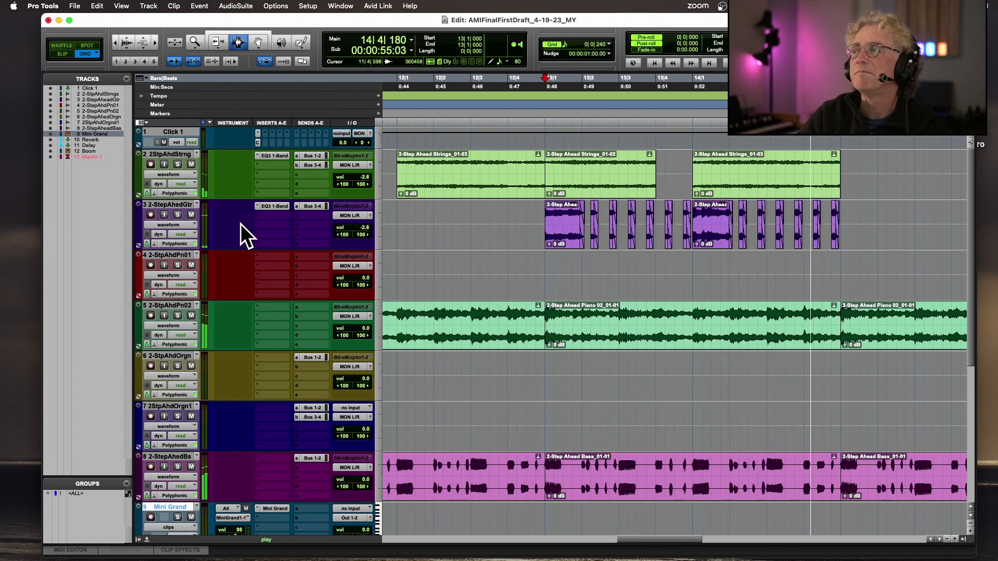
key("space")
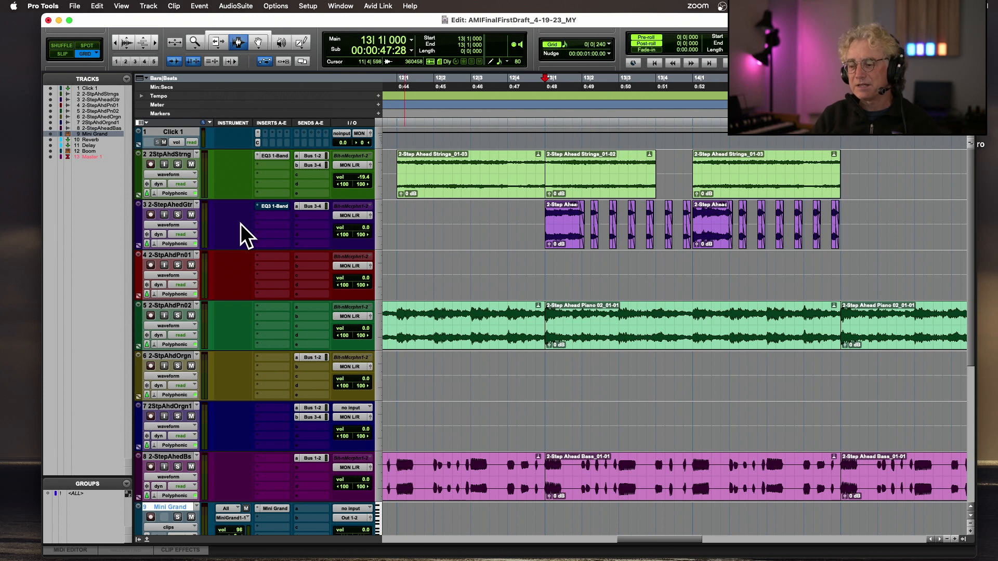
Step: Play the arrangement from the beginning and review how the piano, organ, bass, Mini Grand and Boom parts are laid out
key("Return")
key("space")
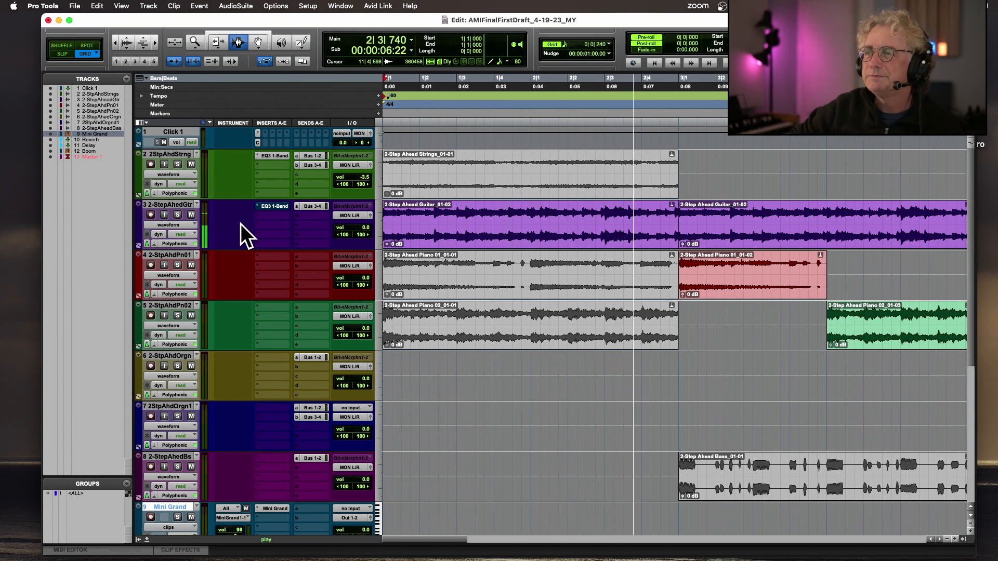
key("super+bracketleft")
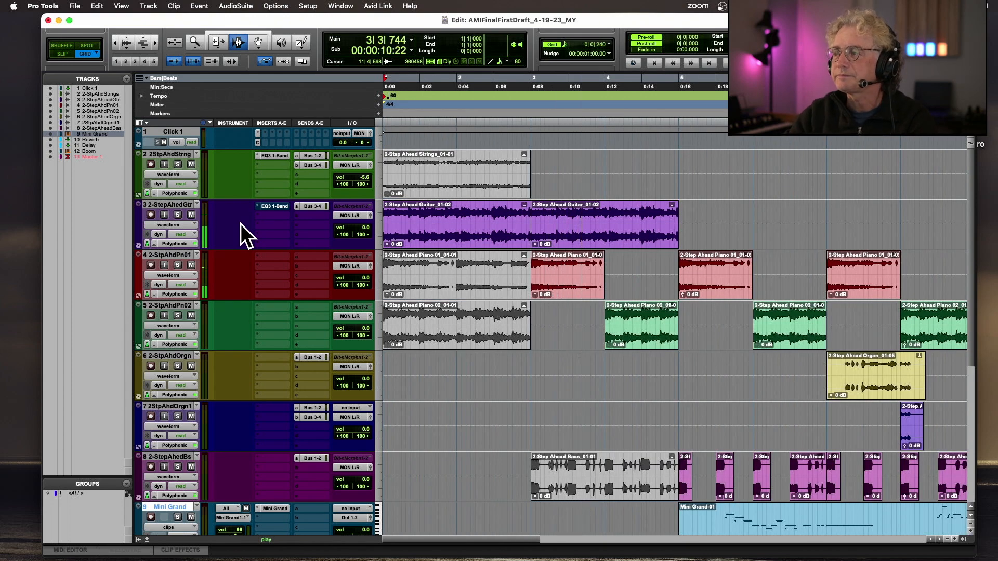
scroll(245, 224, "down", 5)
scroll(248, 223, "down", 1)
scroll(422, 290, "right", 5)
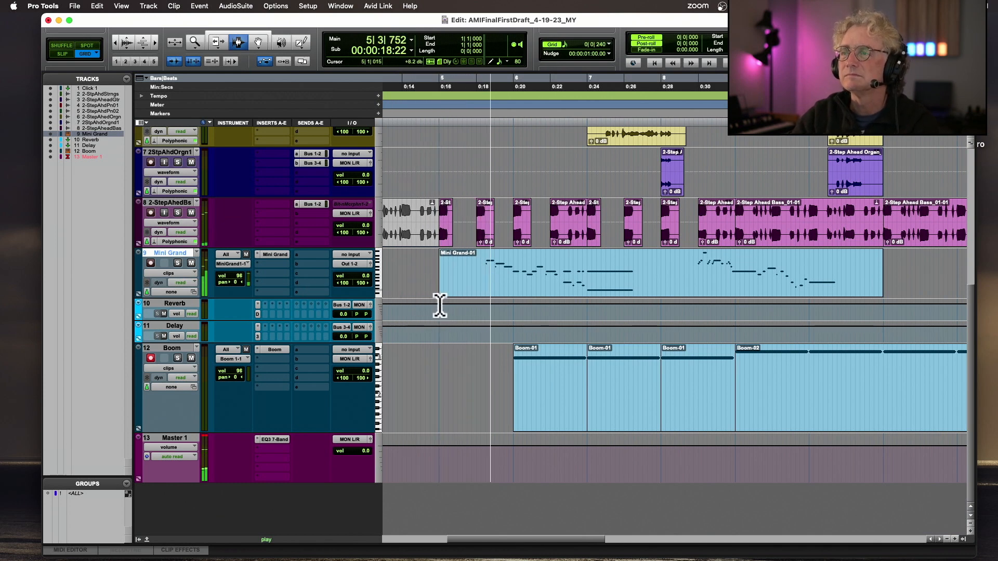
scroll(439, 306, "up", 3)
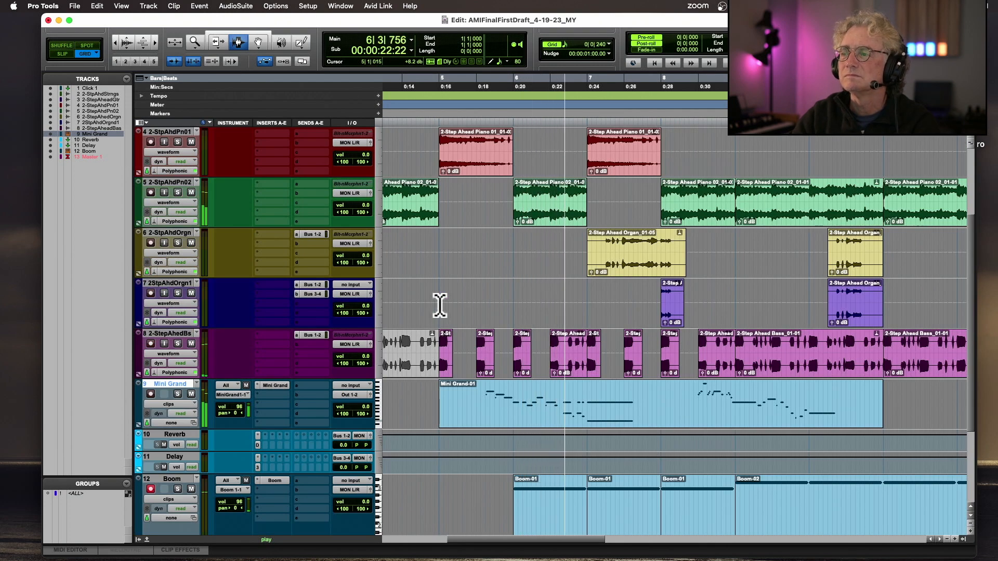
scroll(439, 306, "down", 1)
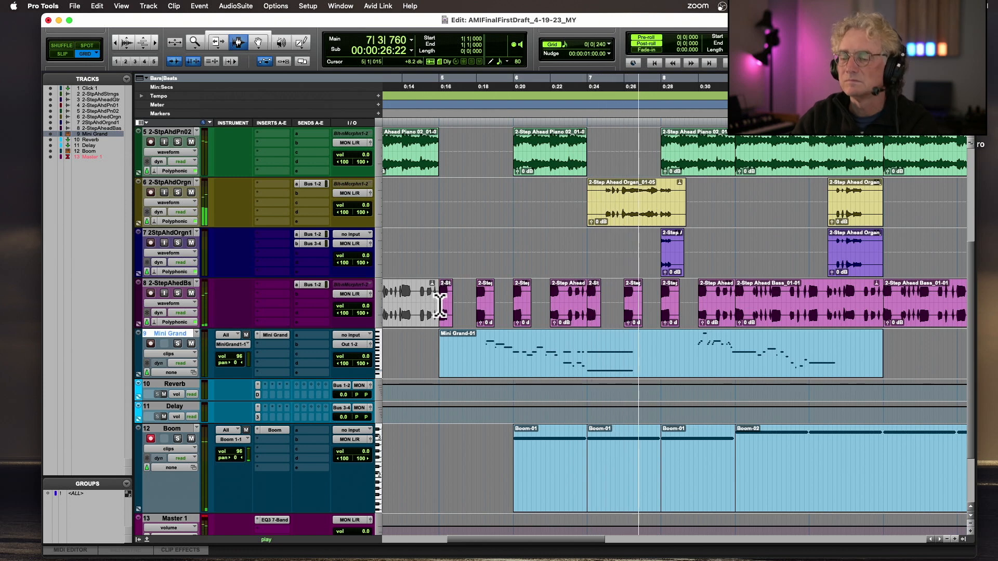
key("r")
scroll(440, 306, "right", 3)
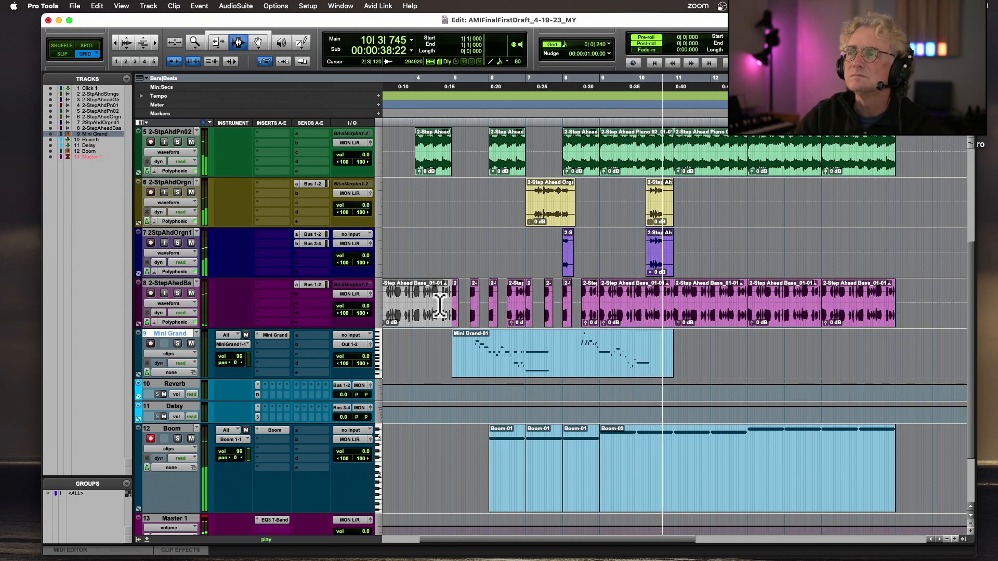
scroll(440, 306, "right", 1)
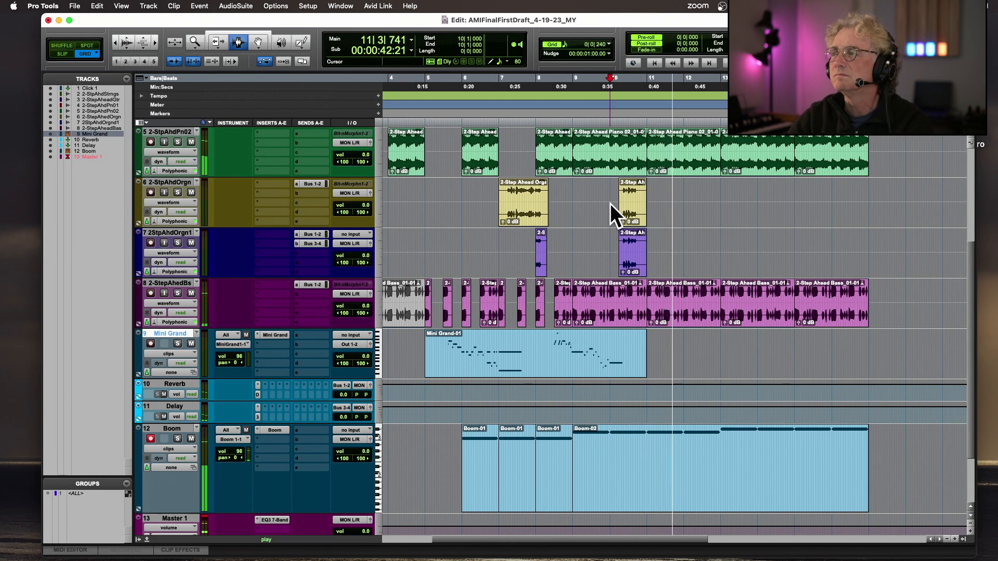
Step: Duplicate bars 10 and 11 on both organ tracks so their clips repeat in bar 12, and listen through to bar 16
left_click_drag(611, 207, 686, 258)
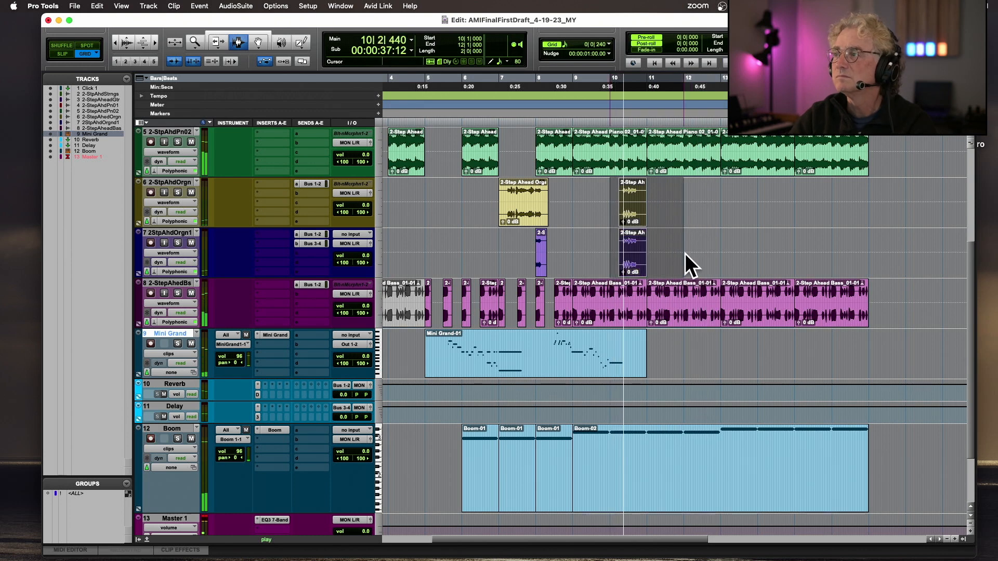
key("super+d")
left_click(683, 245)
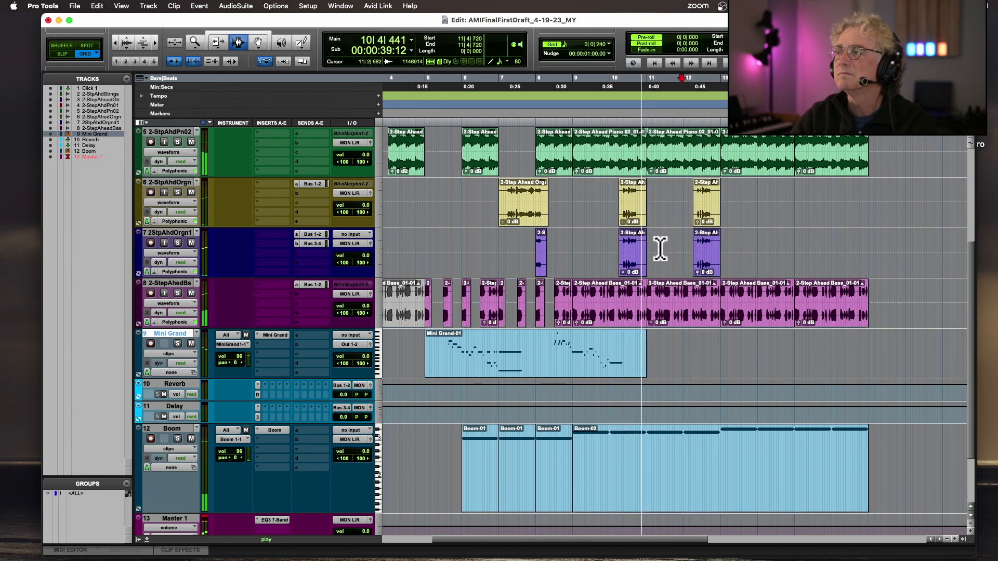
key("super+bracketright")
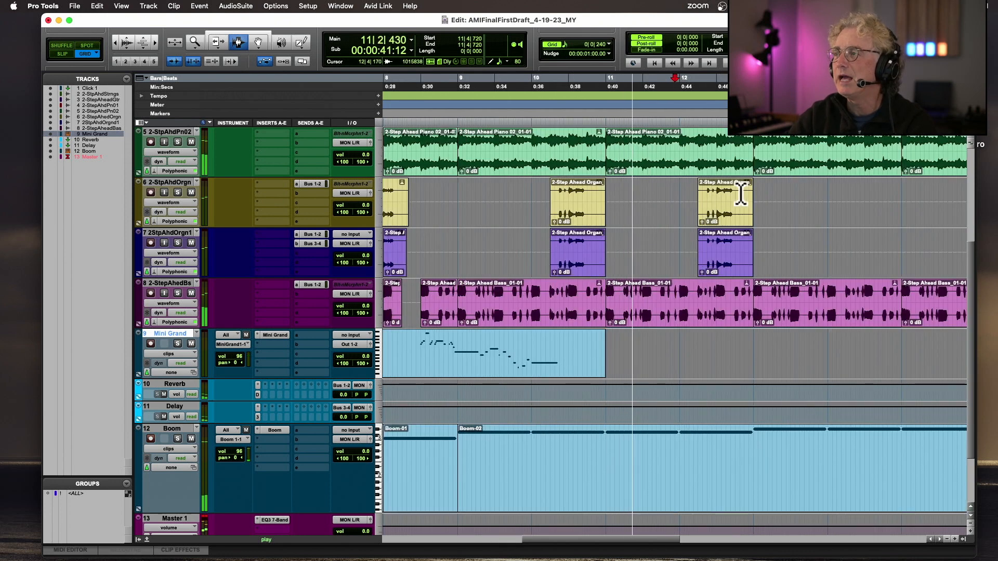
key("super+bracketleft")
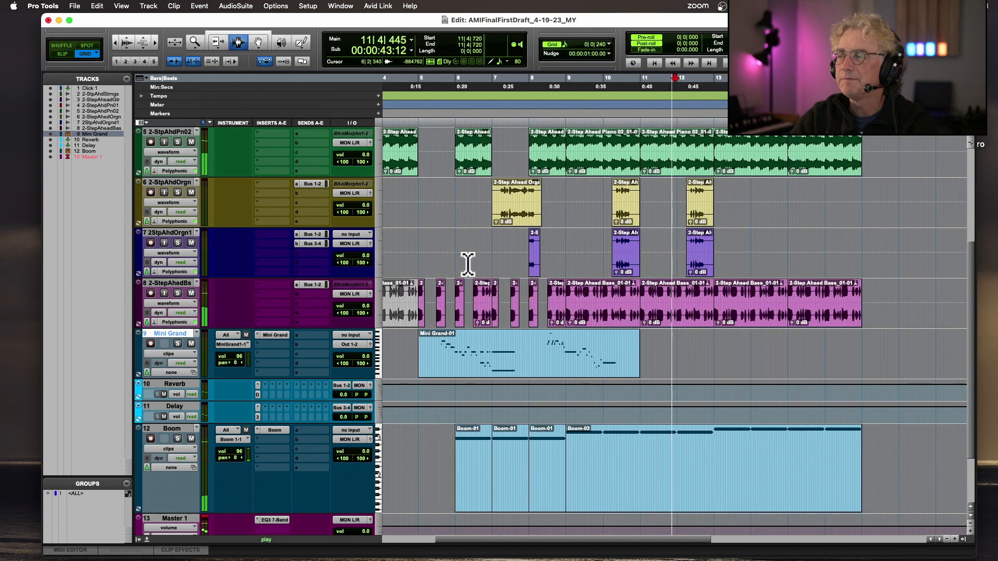
left_click(663, 214)
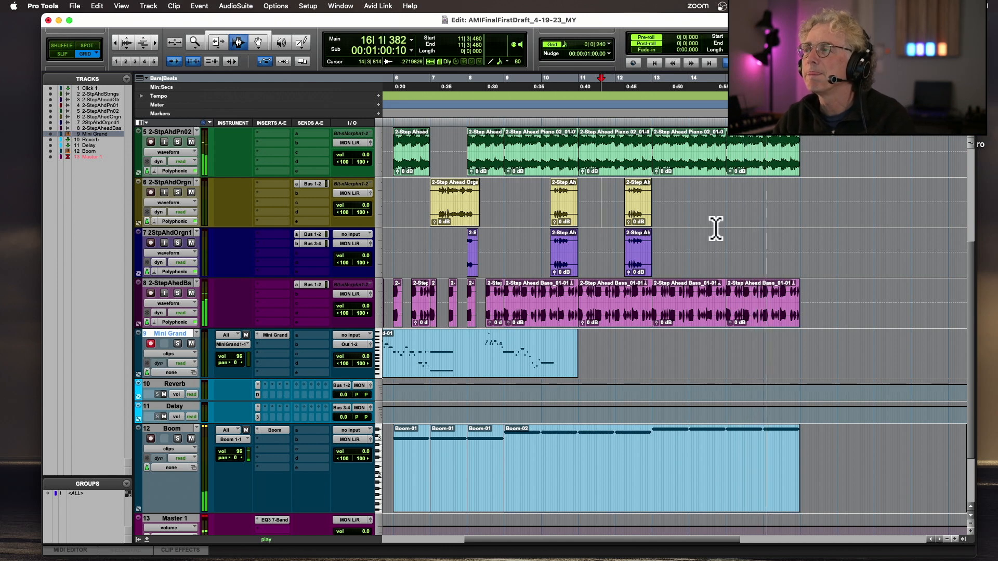
key("space")
Step: Copy the guitar clip that starts at 3|1|000 and paste it on the guitar track at 15|1|000
scroll(715, 229, "up", 5)
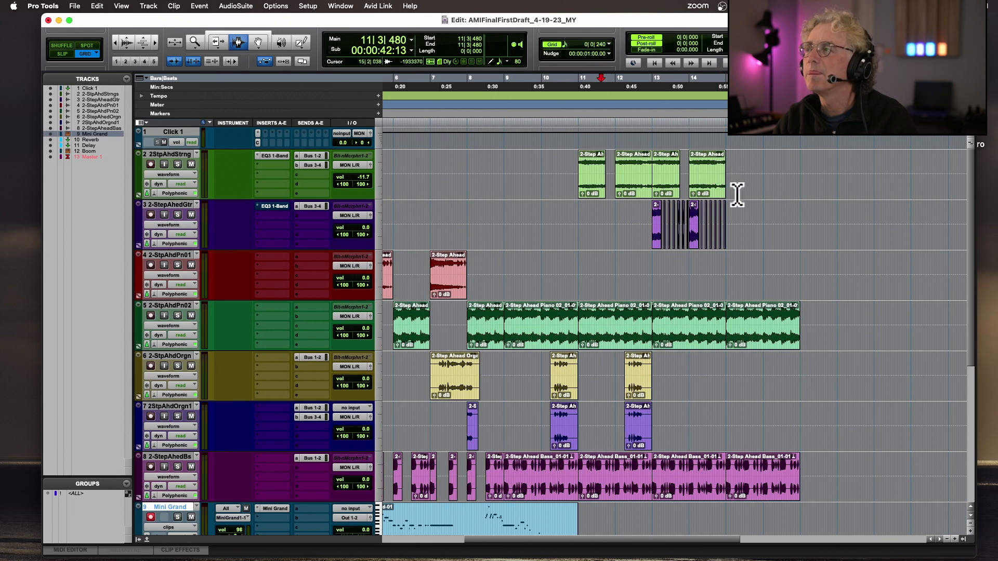
scroll(737, 195, "left", 2)
scroll(723, 257, "left", 6)
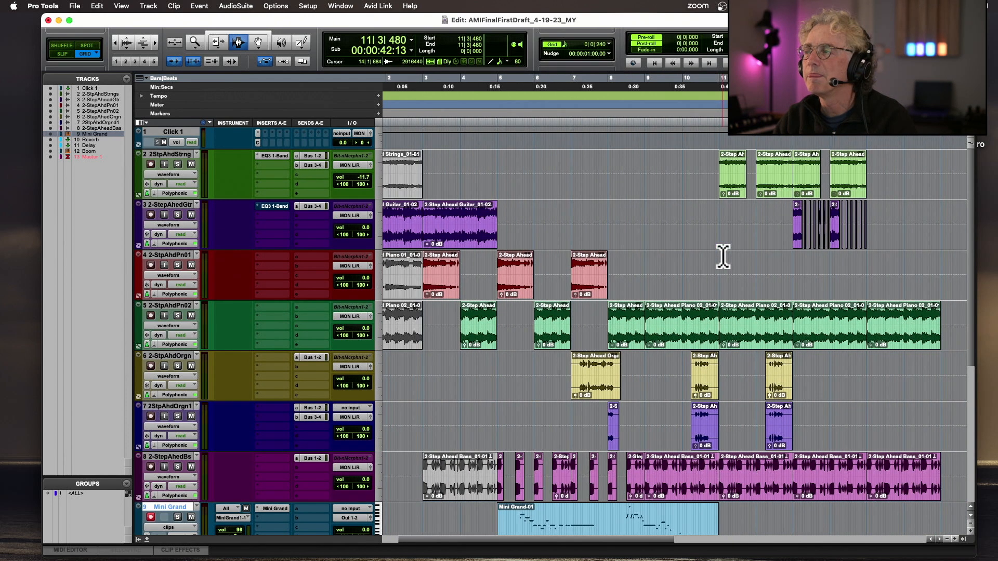
scroll(723, 258, "right", 4)
scroll(720, 256, "left", 7)
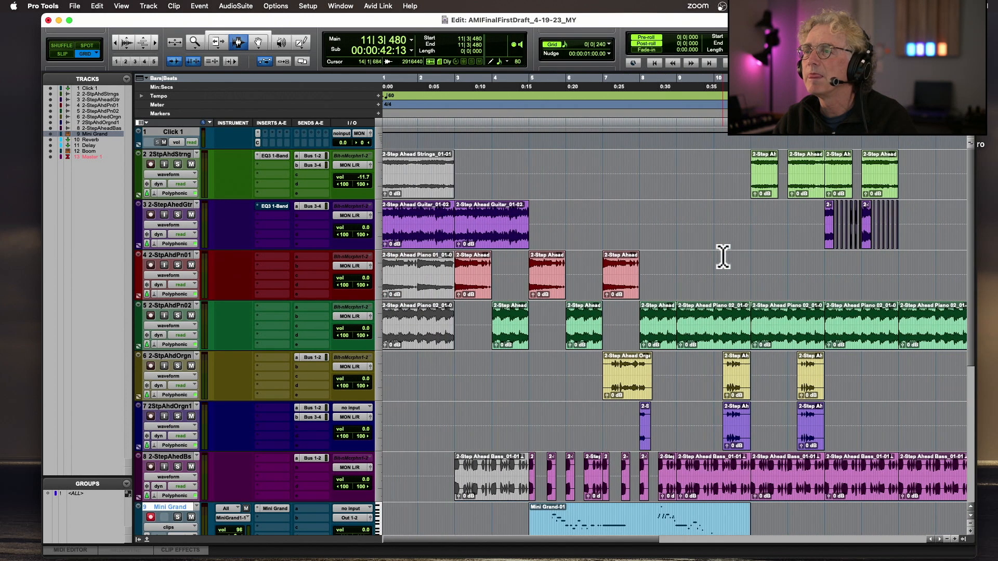
double_click(497, 234)
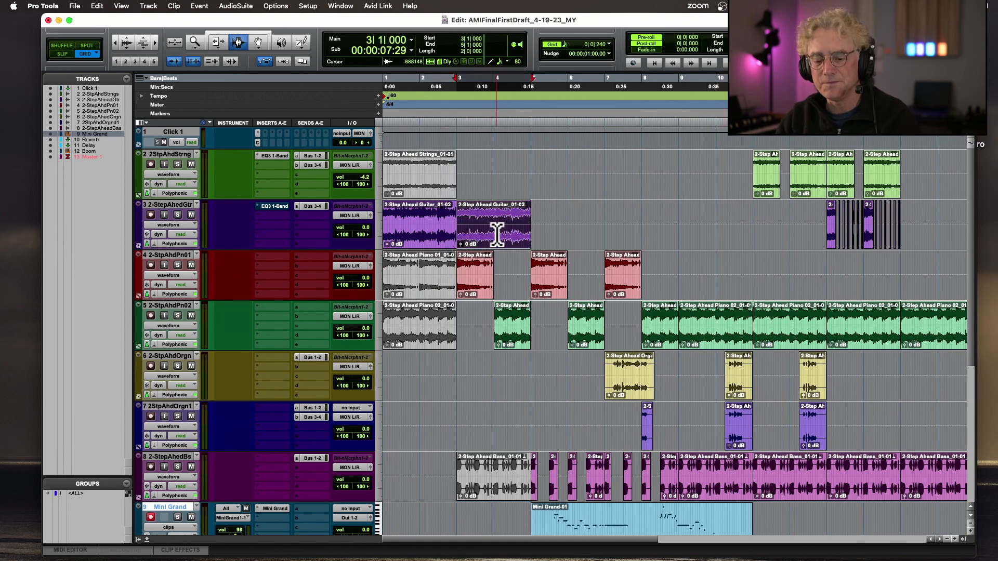
left_click(903, 232)
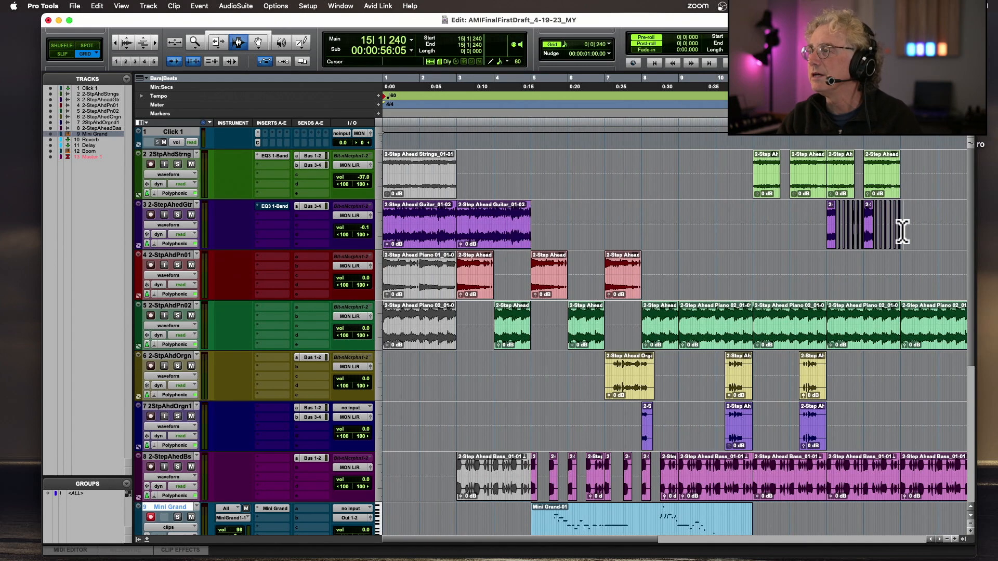
key("super+bracketright")
key("super+bracketright")
key("super+bracketright")
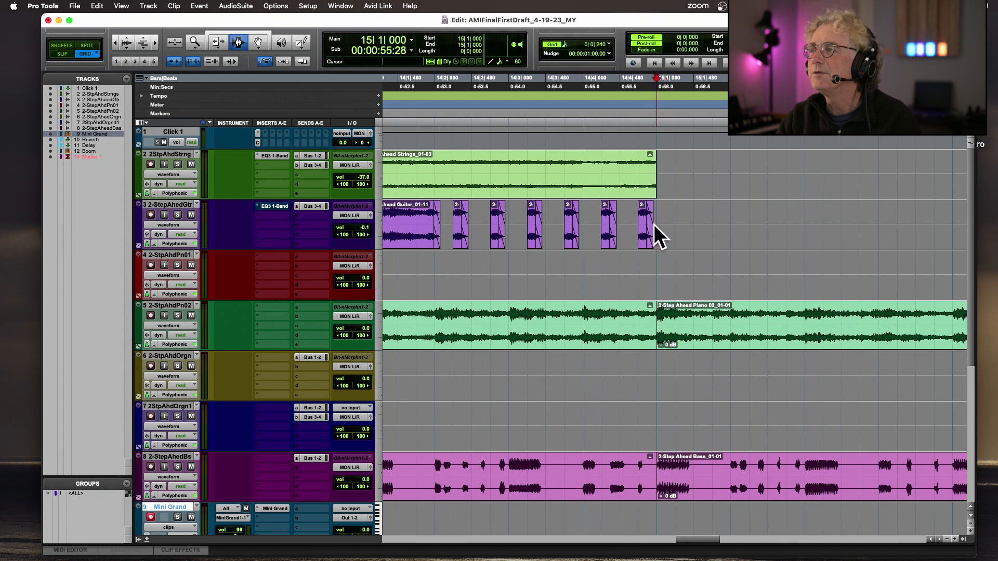
key("super+v")
Step: Play from 14|4|000 to check the transition from the guitar slices into the clip at bar 15
left_click(576, 231)
key("space")
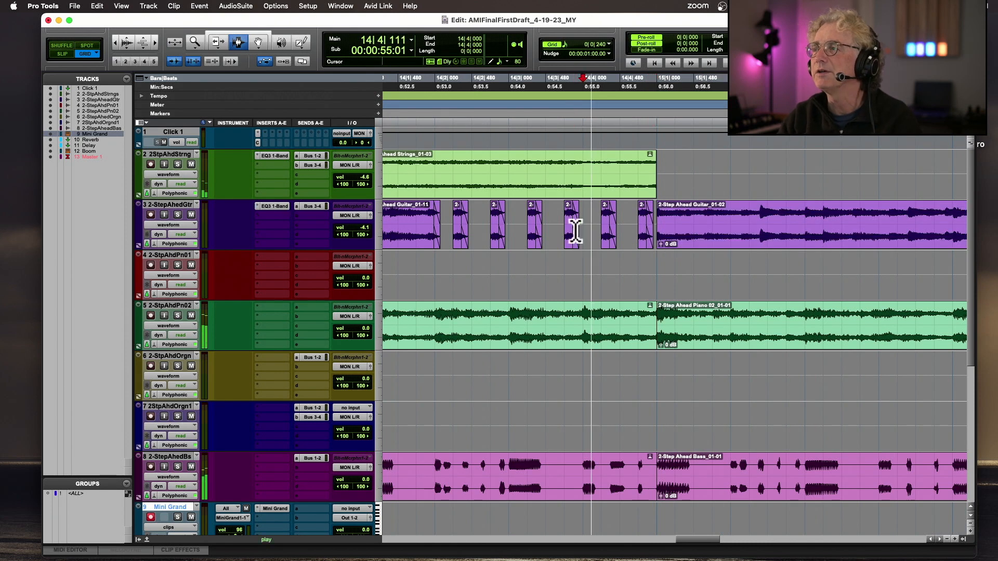
key("super+bracketright")
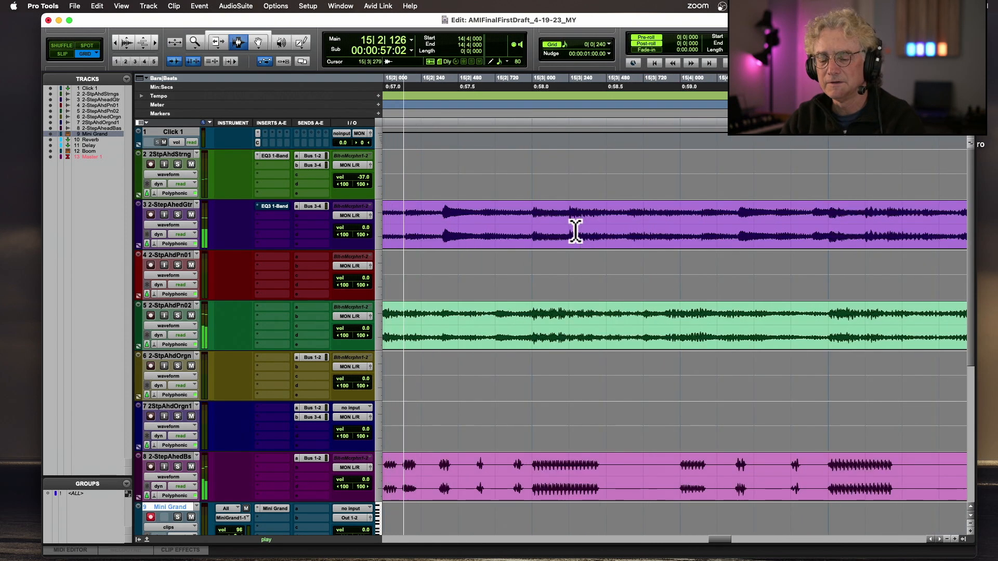
key("super+bracketleft")
key("super+bracketleft")
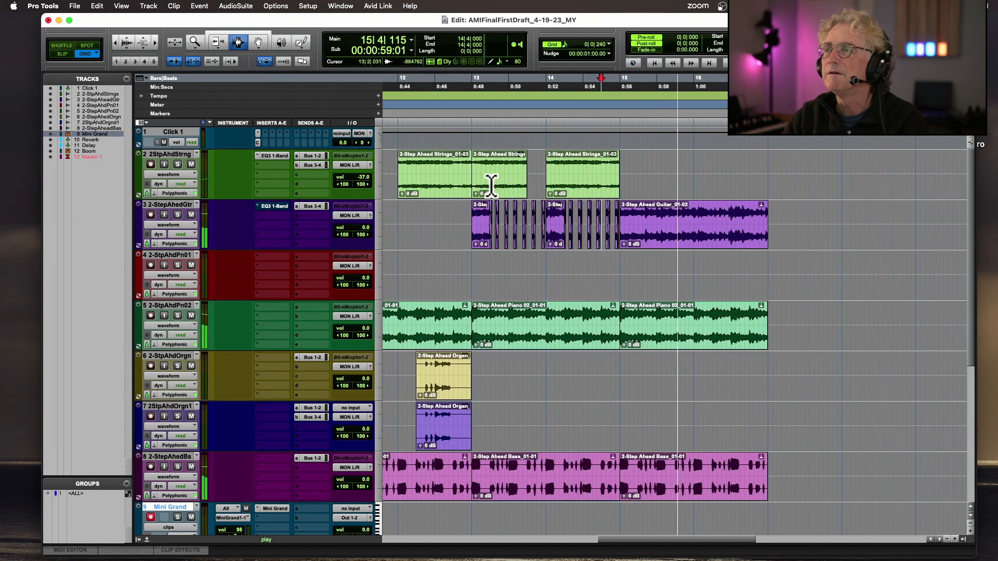
key("space")
Step: Try to copy the bar 12 strings clip to 15|1|000
double_click(435, 180)
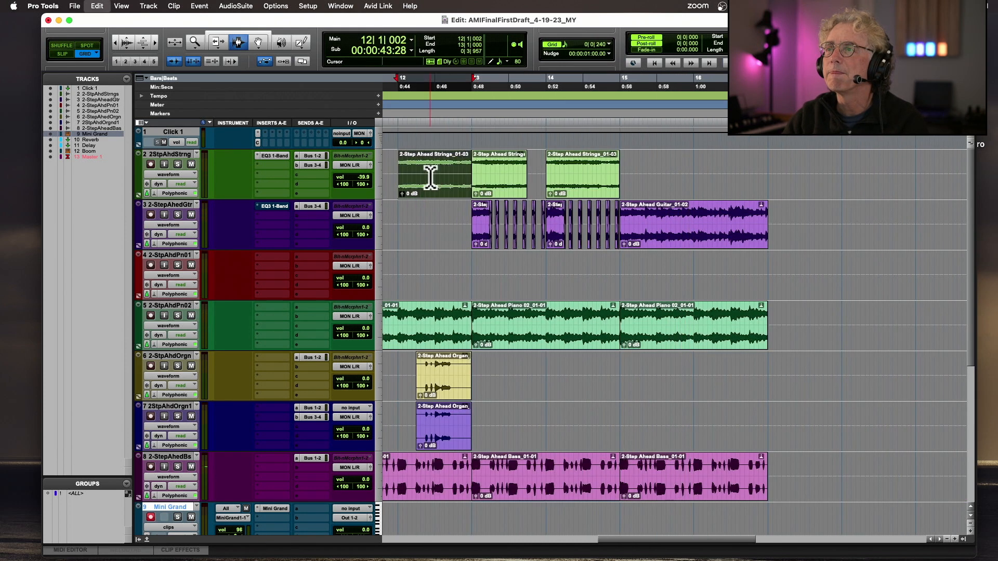
left_click(621, 182)
key("super+v")
left_click(621, 183)
key("space")
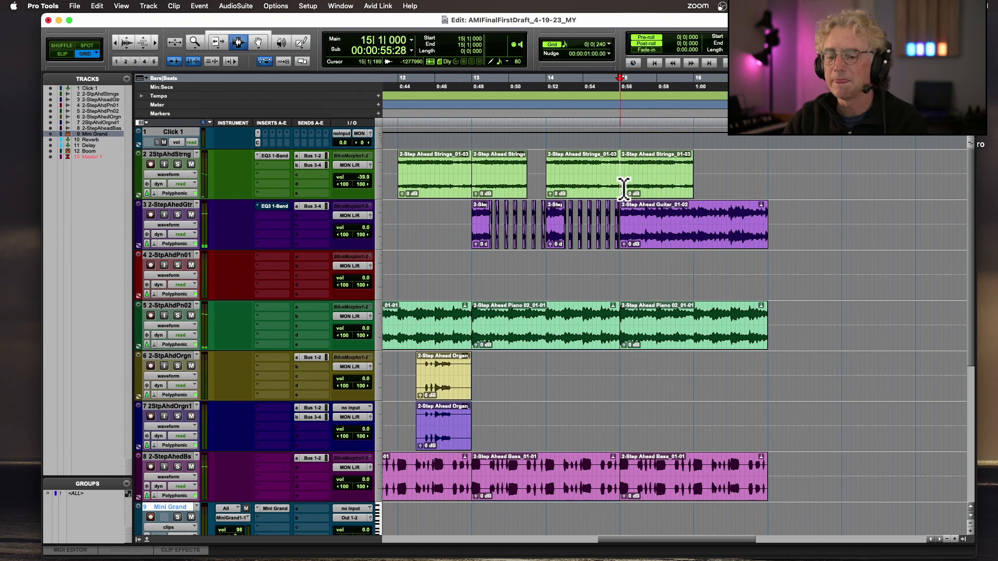
key("super+z")
Step: Duplicate the strings clips of bars 13 and 14 into bars 15 and 16, and play from 14|1|480
left_click(476, 167)
key("space")
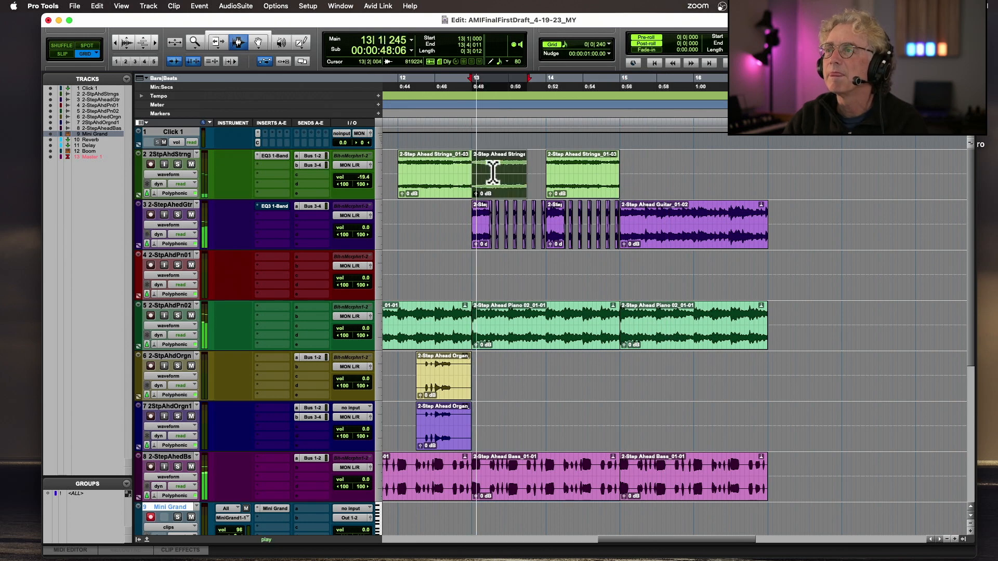
left_click(618, 172, "shift")
key("super+d")
left_click(557, 185)
key("space")
key("space")
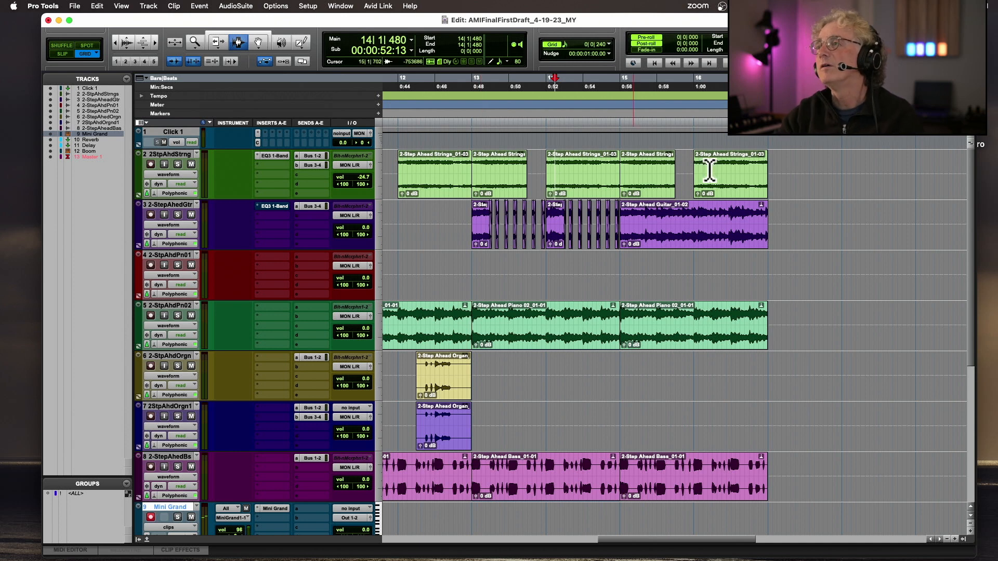
key("super+space")
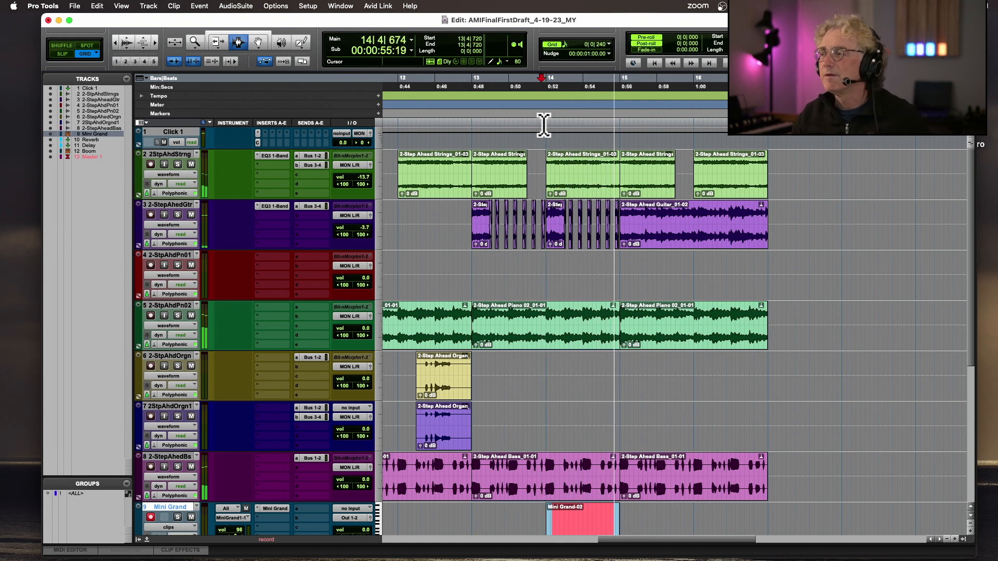
key("space")
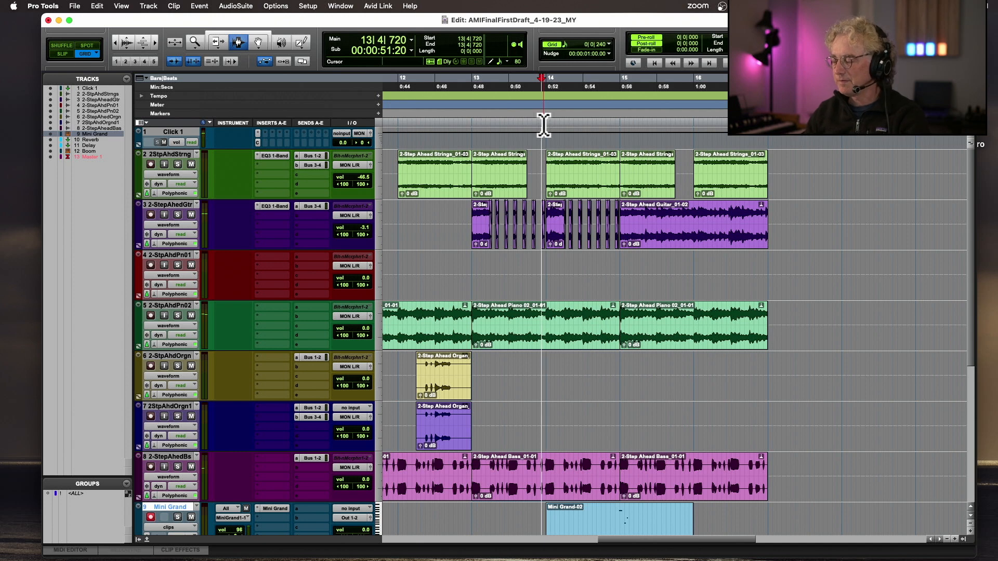
key("super+z")
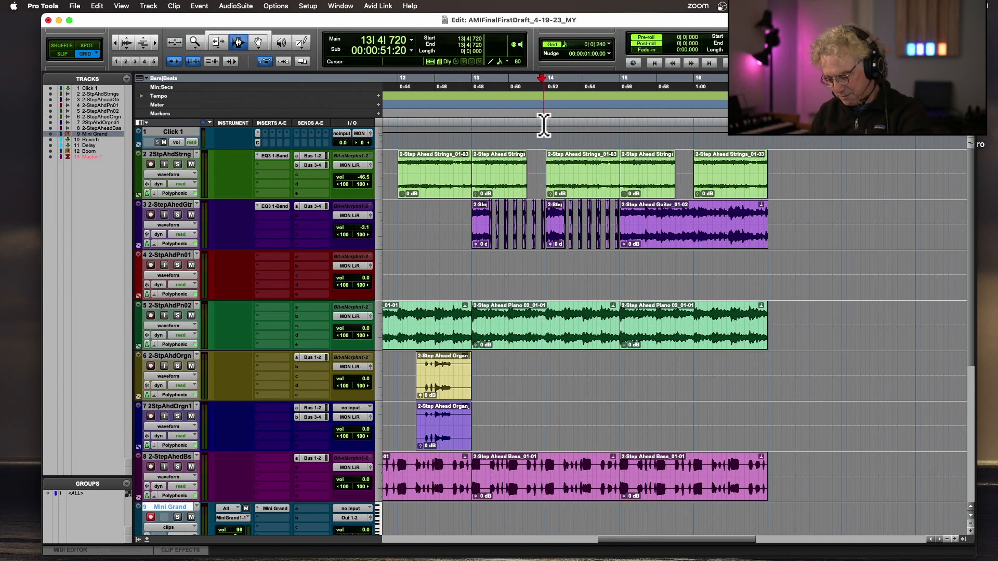
Step: Record a Mini Grand part from 13|4|720 until the start of bar 19 and play it back
key("super+space")
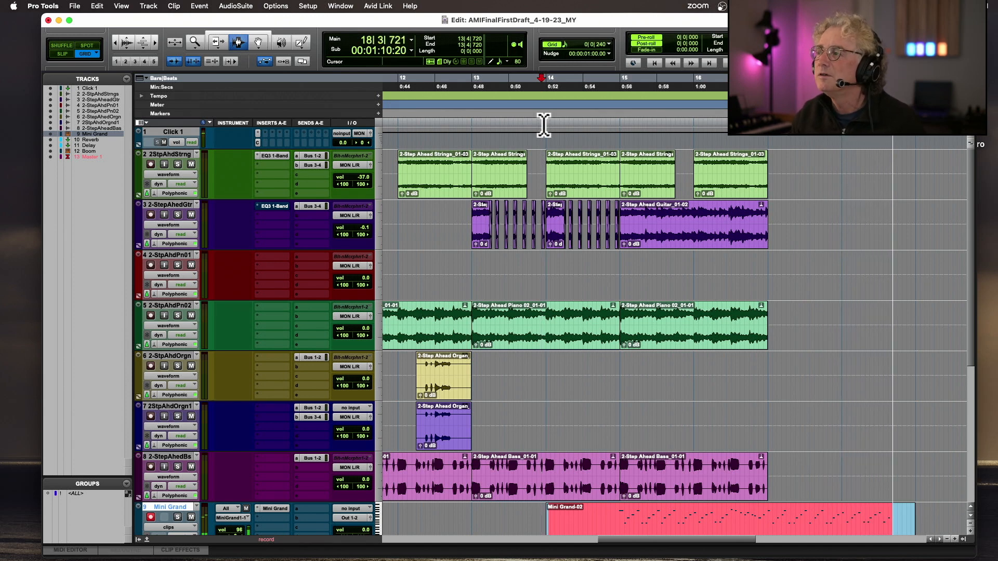
key("space")
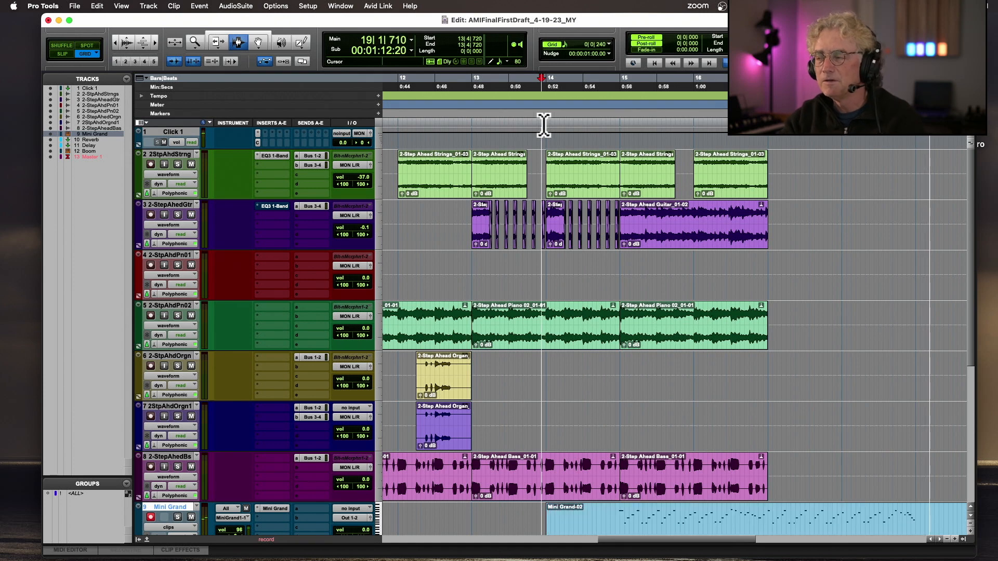
key("space")
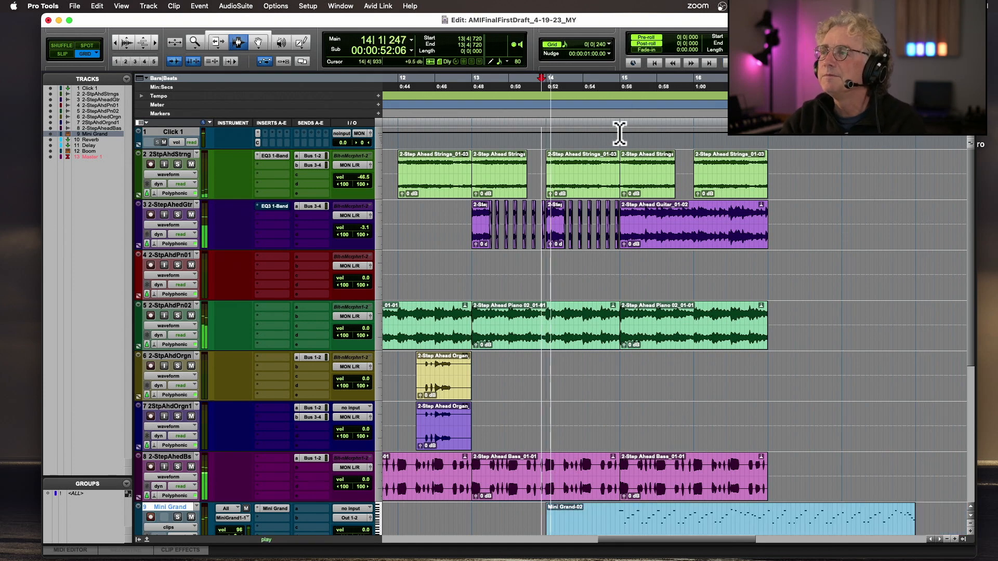
Step: Quantize the Mini Grand clip starting at bar 14 to 1/16 notes with 59% swing and play it back
double_click(741, 523)
key("alt+0")
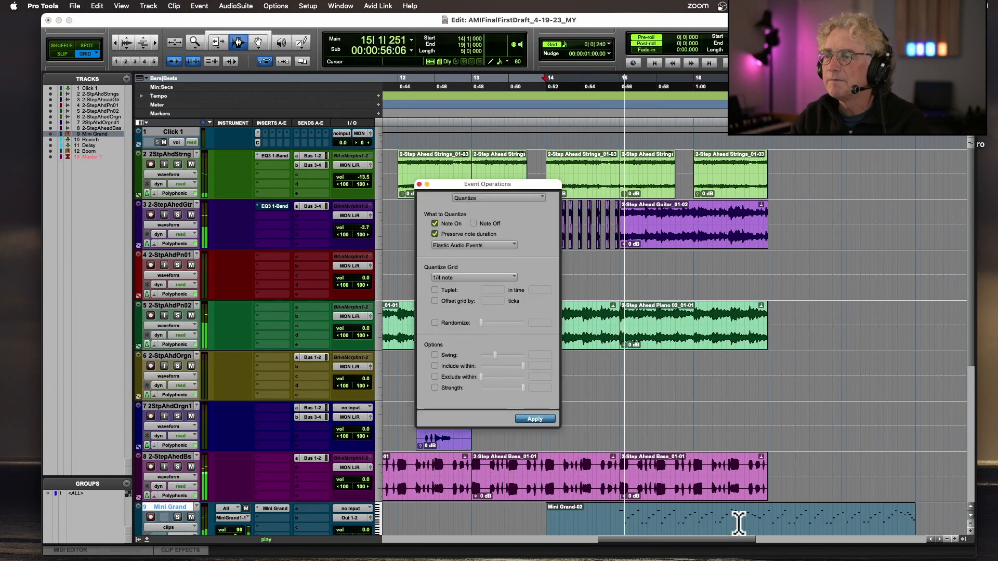
left_click(484, 280)
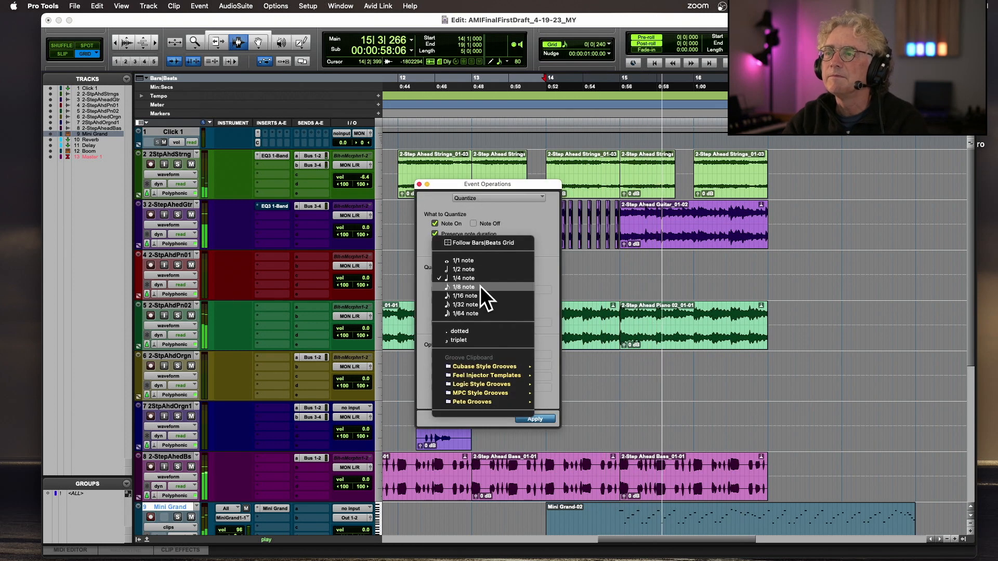
left_click(482, 295)
left_click(435, 355)
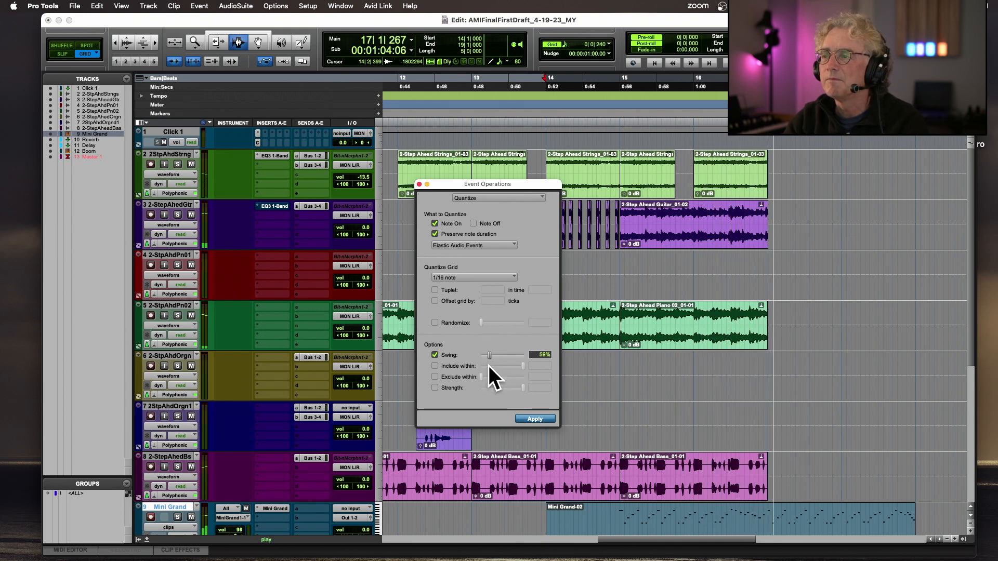
left_click(535, 419)
key("space")
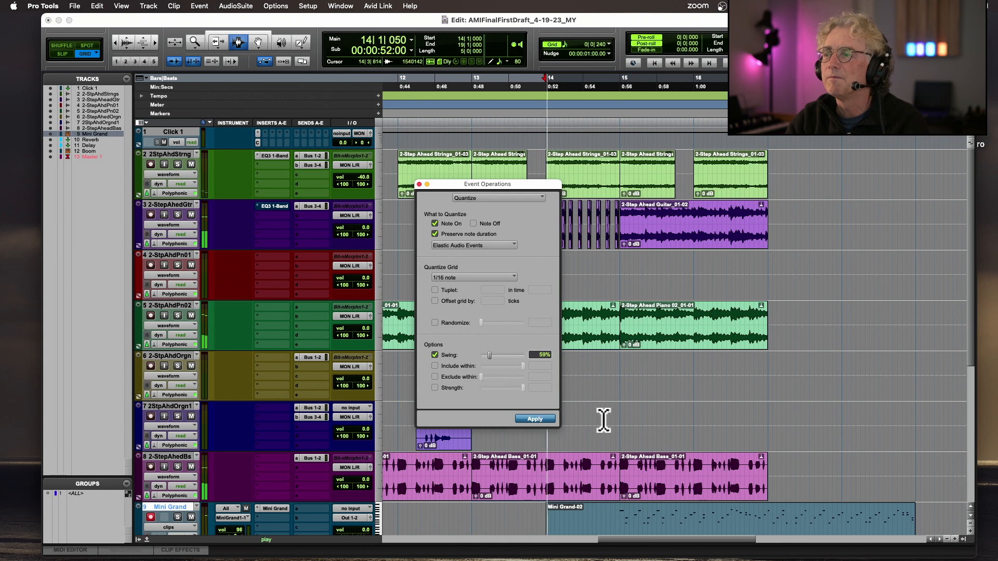
left_click(419, 184)
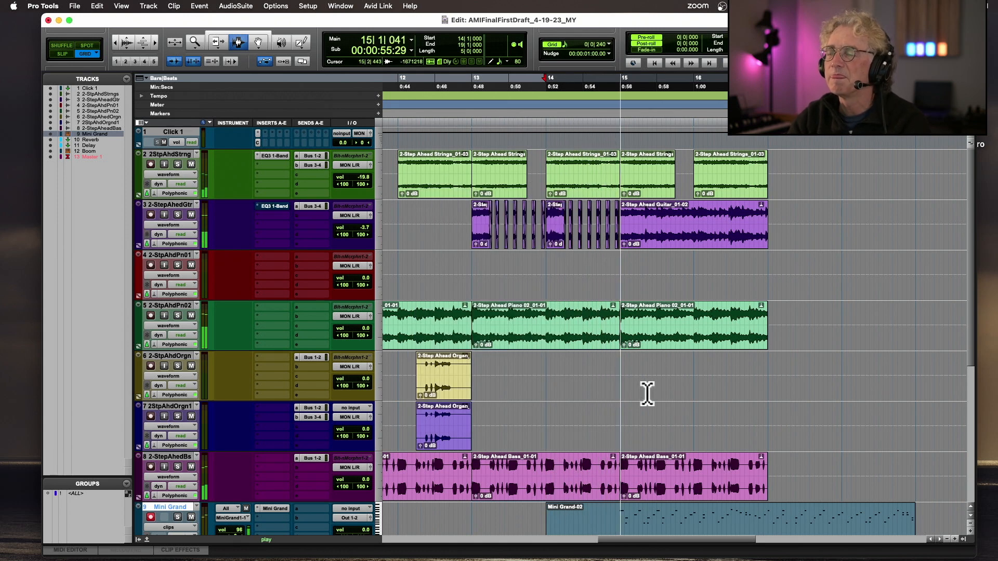
key("space")
key("space")
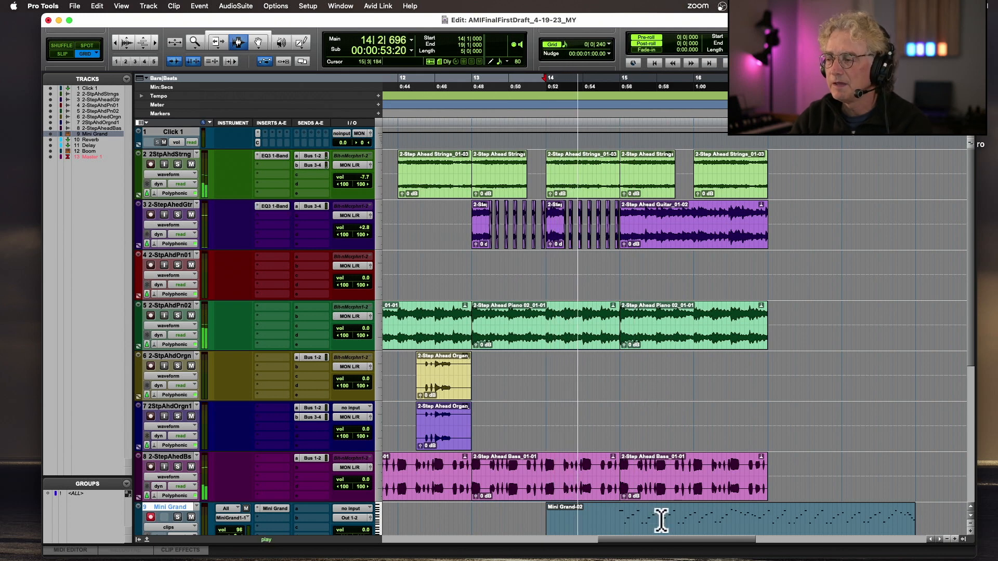
Step: Copy the organ clip that starts at 7|1|000 and paste it on the same track at 17|1|000
scroll(660, 520, "down", 3)
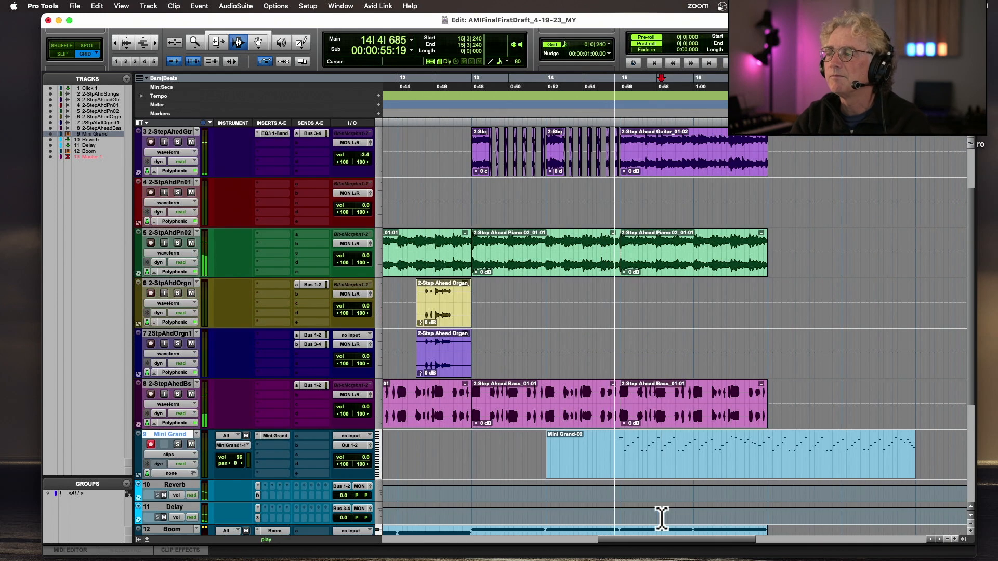
key("super+bracketleft")
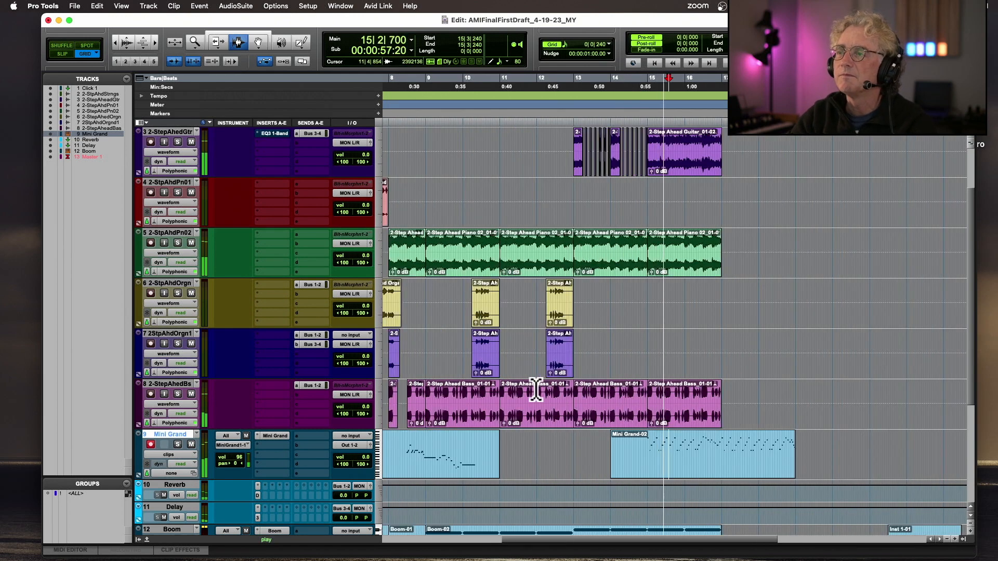
scroll(535, 390, "left", 3)
double_click(455, 310)
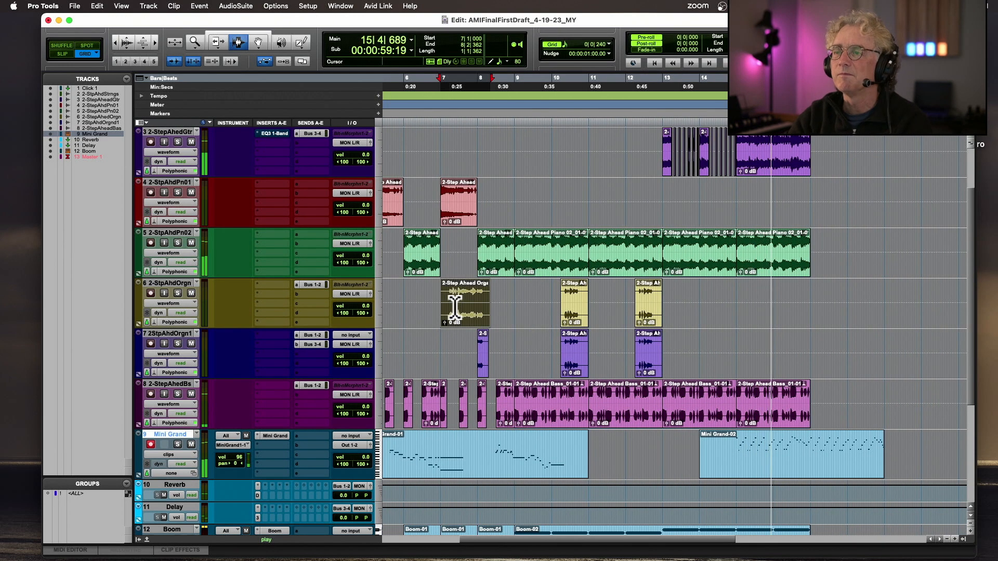
left_click(811, 314)
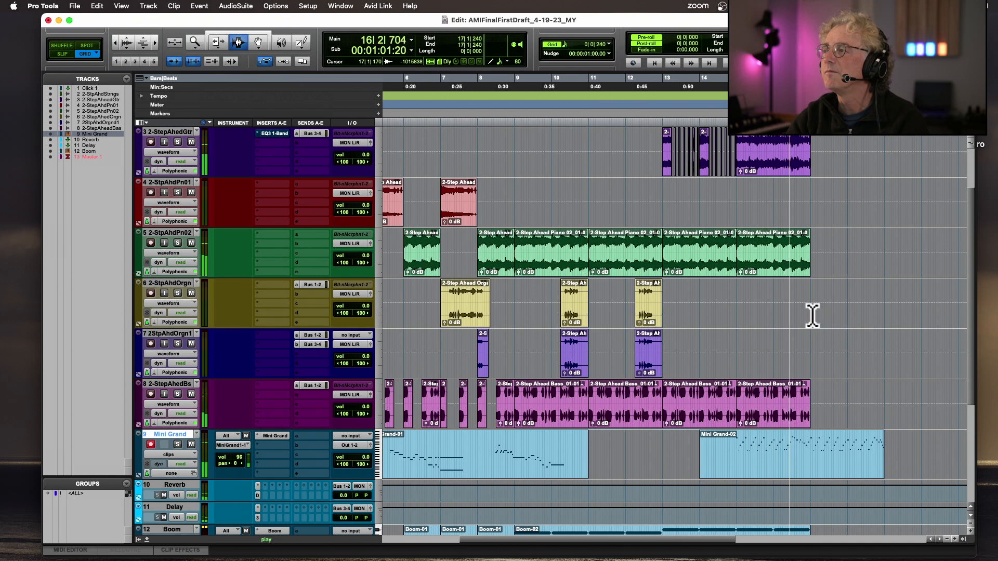
key("super+v")
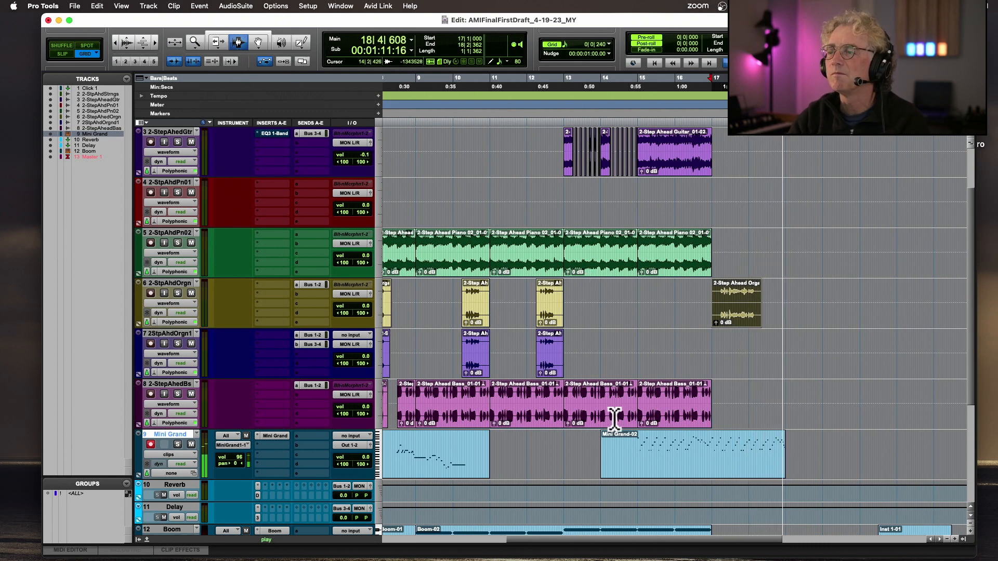
Step: Duplicate the Boom drum part of bars 13 to 16 into bars 17 to 20 and delete the Inst 1-01 clip
key("space")
scroll(614, 418, "down", 3)
left_click_drag(564, 389, 713, 409)
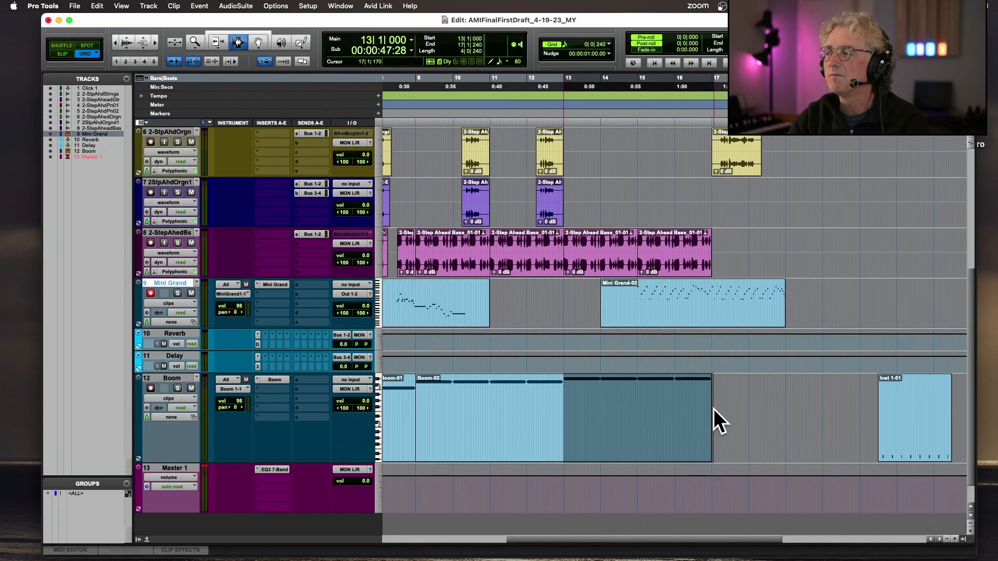
key("super+d")
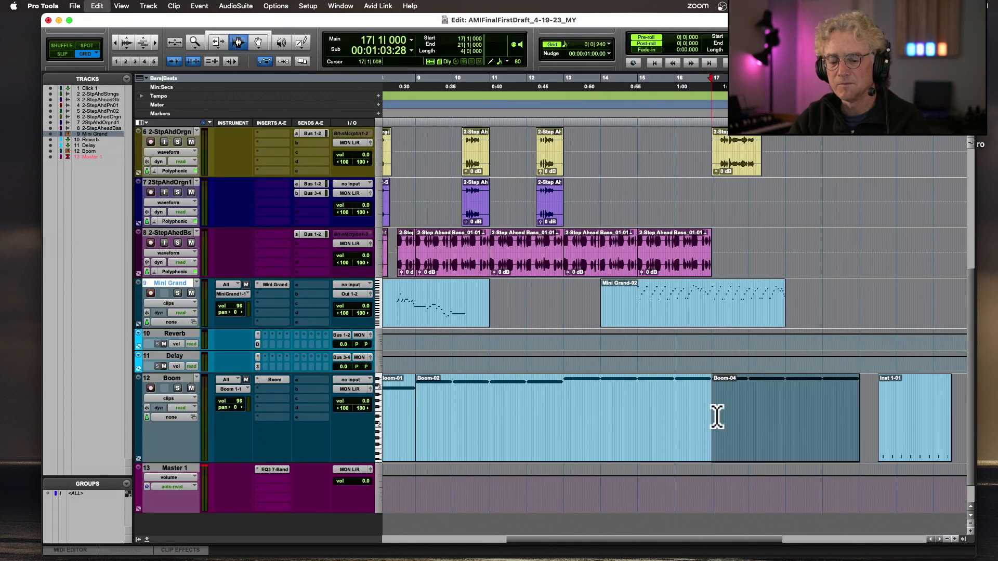
left_click(895, 404)
key("Delete")
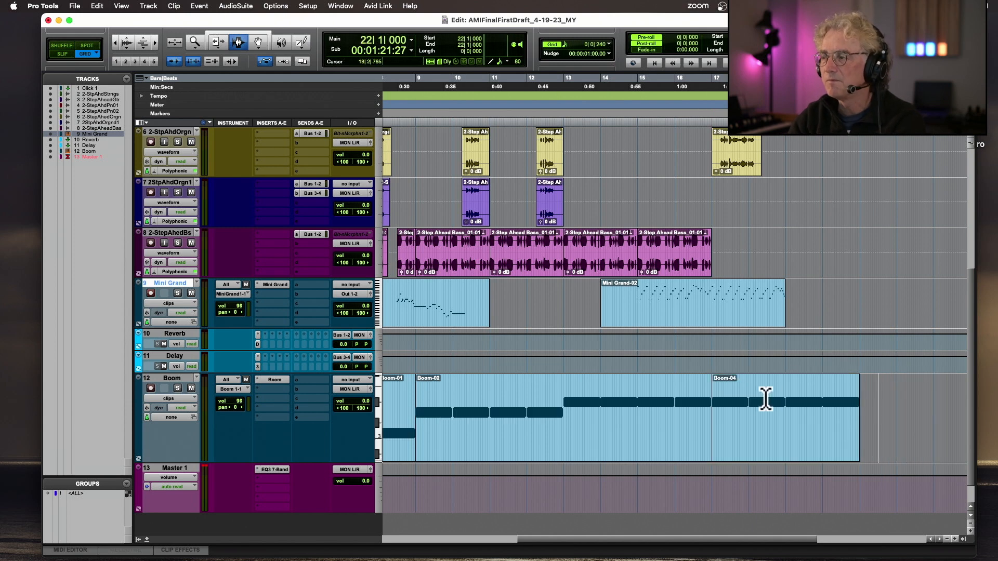
Step: Play from 16|4|720 and duplicate the Mini Grand part of bars 17 and 18 into bars 19 and 20
left_click(710, 407)
key("space")
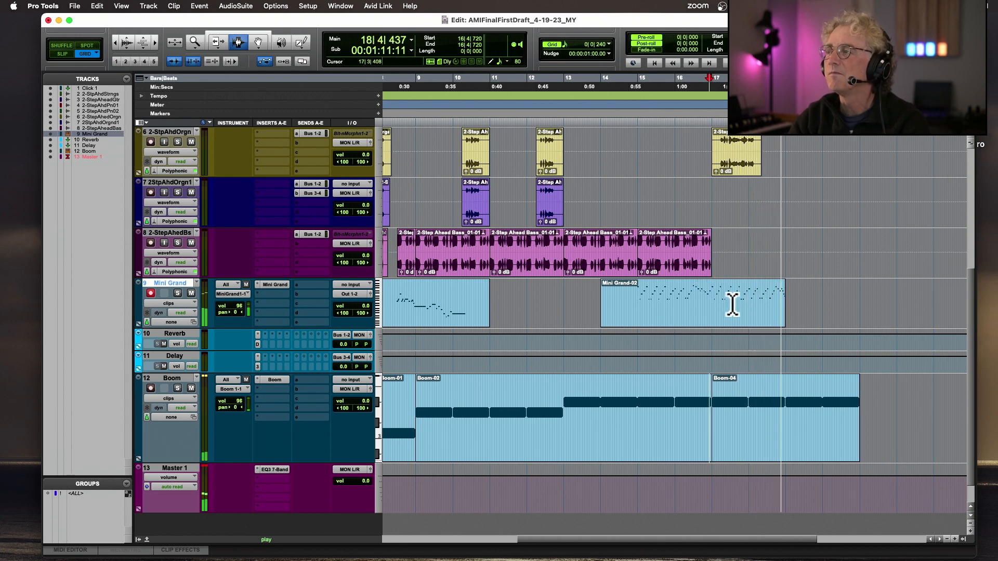
key("space")
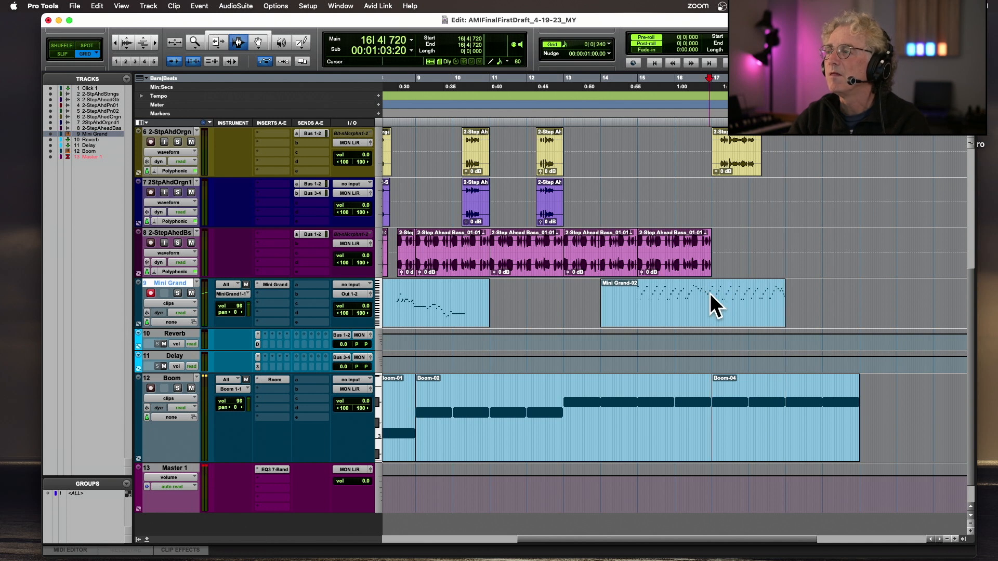
left_click(711, 293)
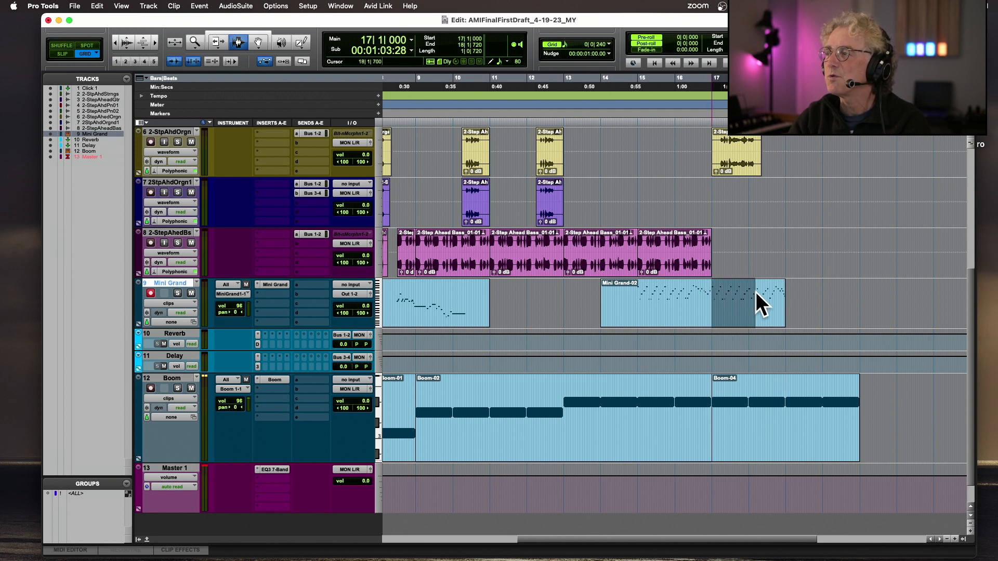
key("super+d")
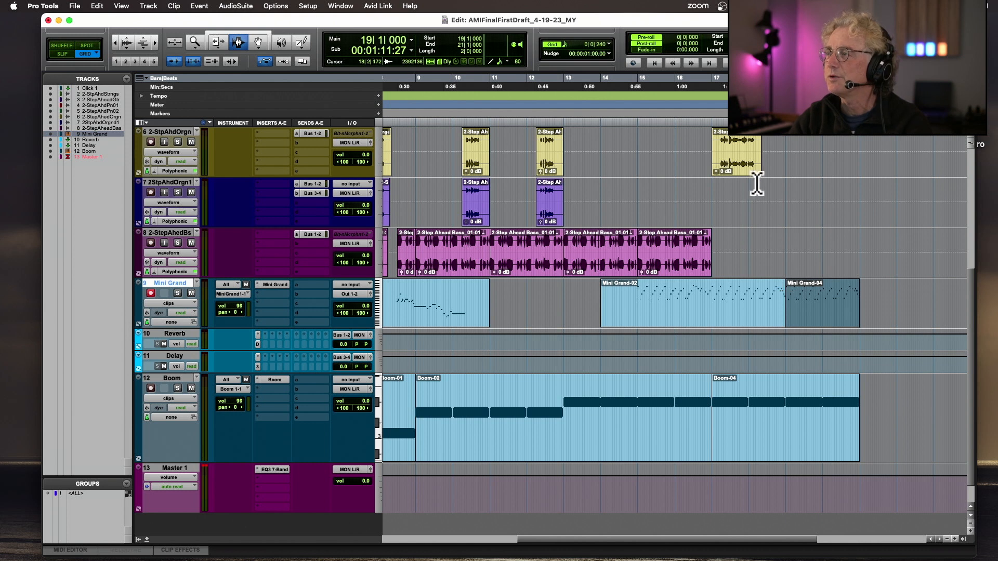
Step: Try duplicating the organ clip at 17|1|000 directly behind itself, and remove the copy
left_click(745, 159)
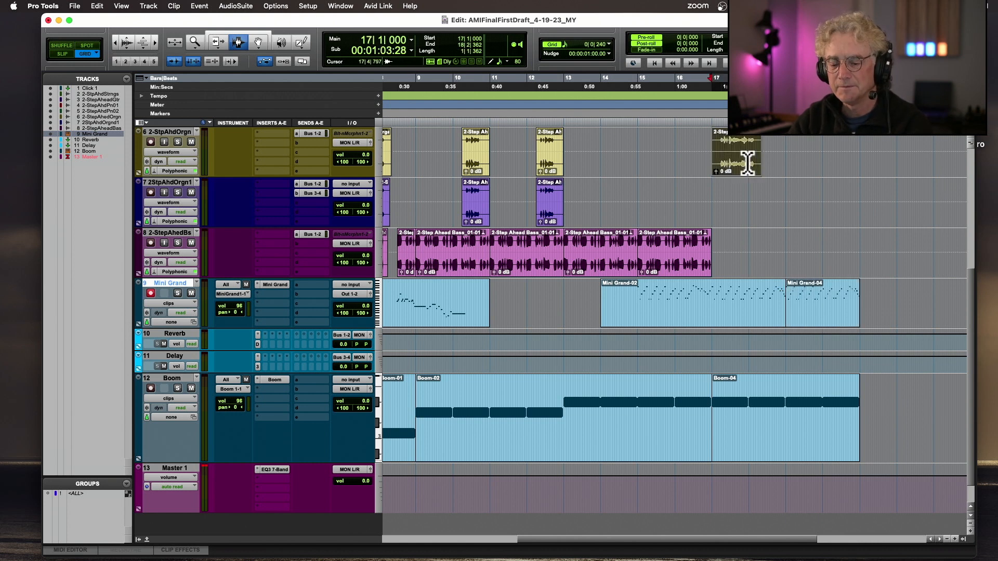
key("super+d")
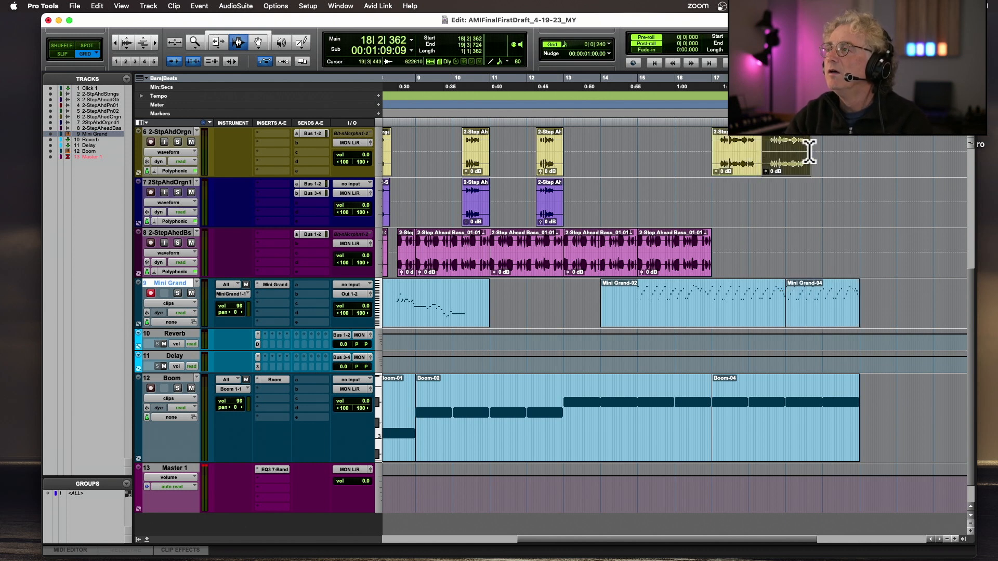
double_click(771, 156)
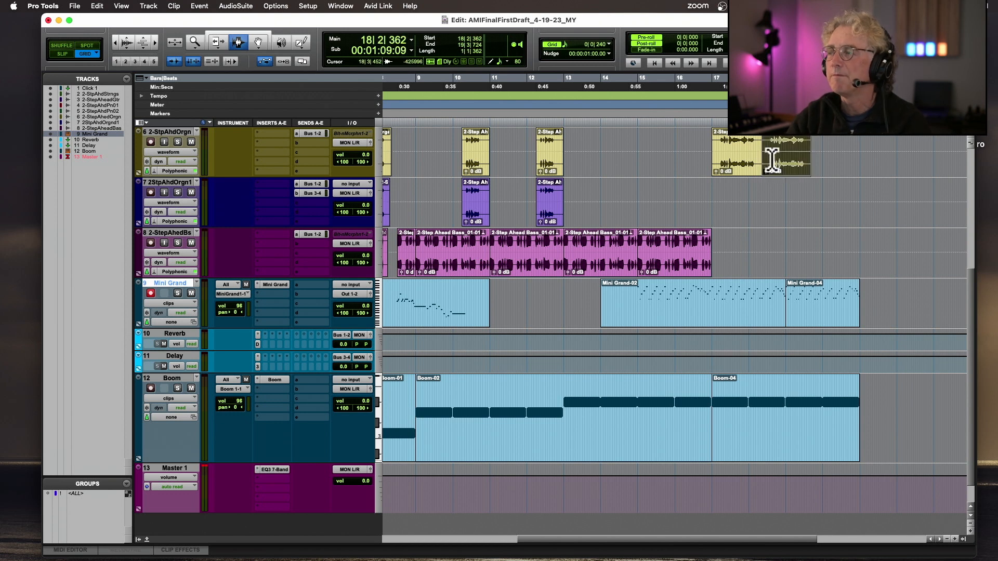
left_click(762, 193)
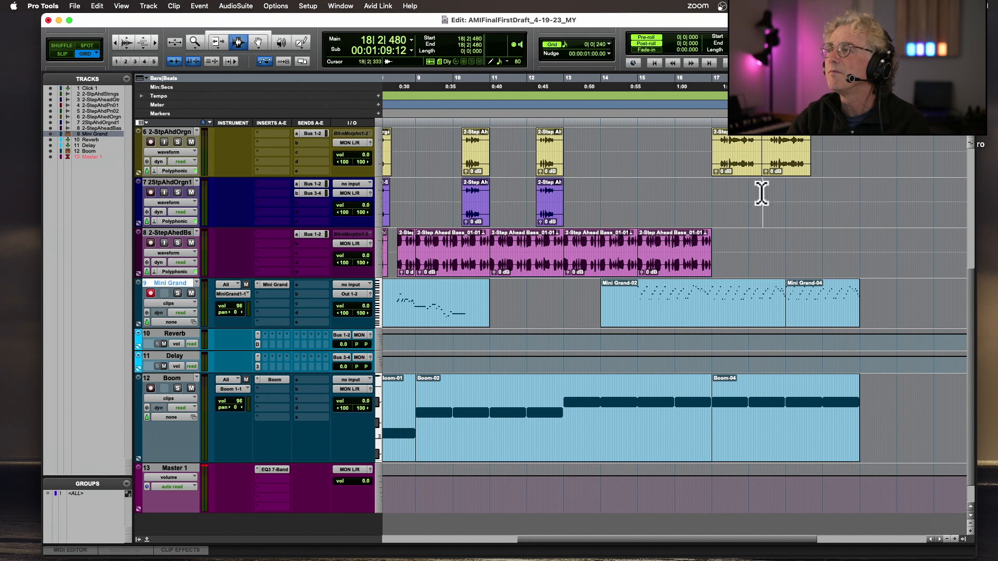
key("ctrl+]")
key("ctrl+]")
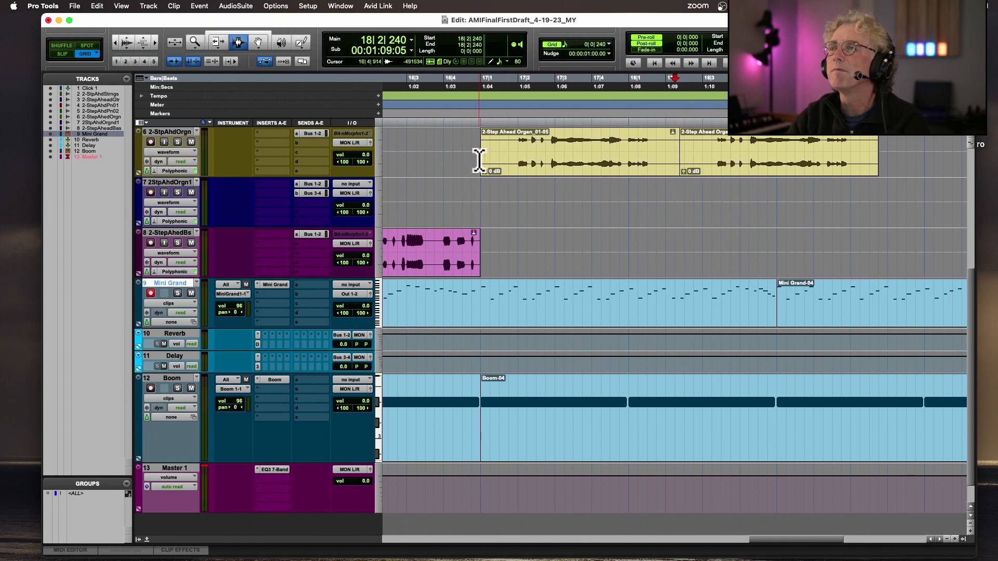
key("space")
left_click(741, 151)
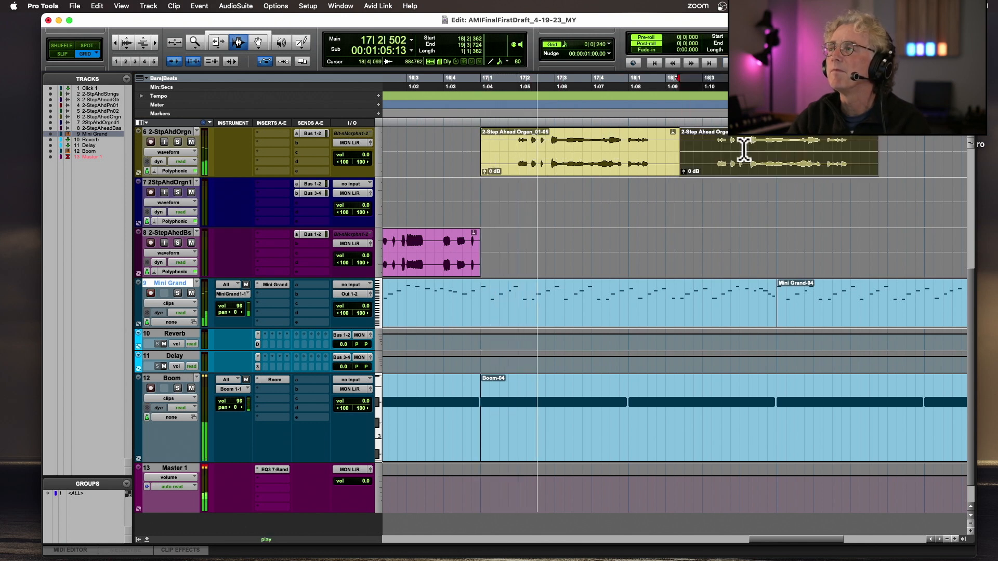
key("Delete")
Step: Copy the organ clip at 17|1|000 to 19|1|000 on the same track
left_click(657, 159)
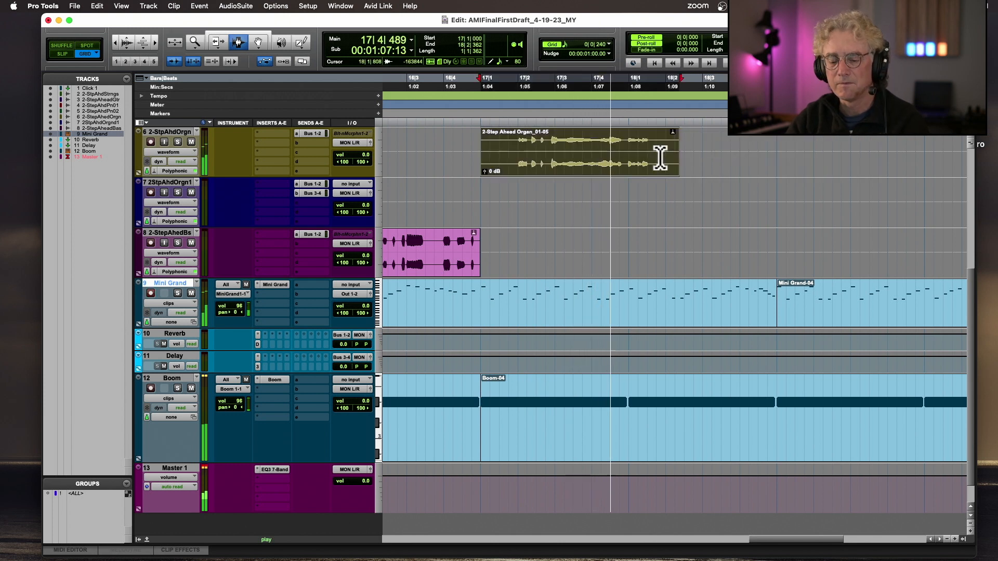
left_click(773, 160)
key("ctrl+v")
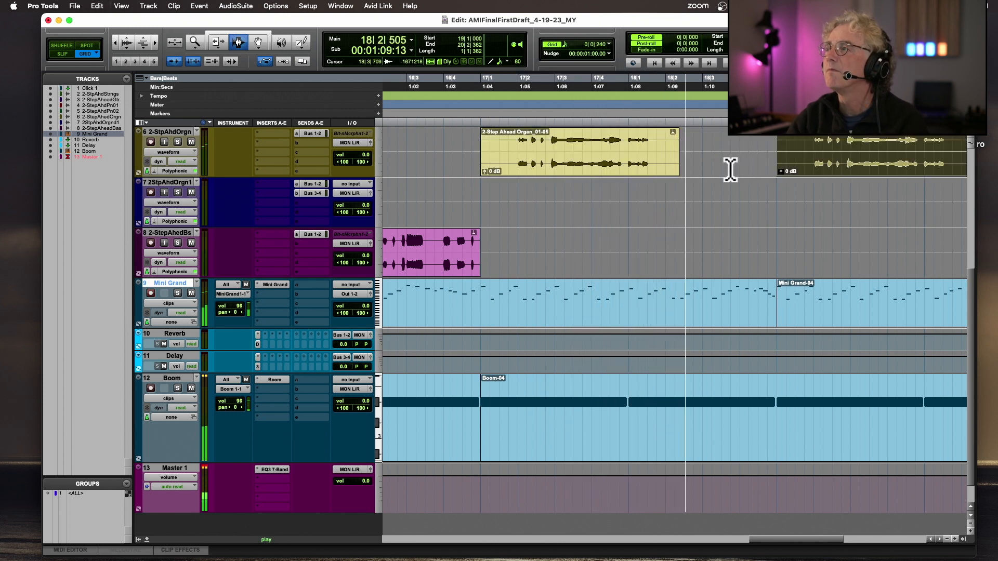
Step: Paste the organ clip on the second organ track at 19|1|000, transpose it by -12 semitones and play it back
left_click(641, 213)
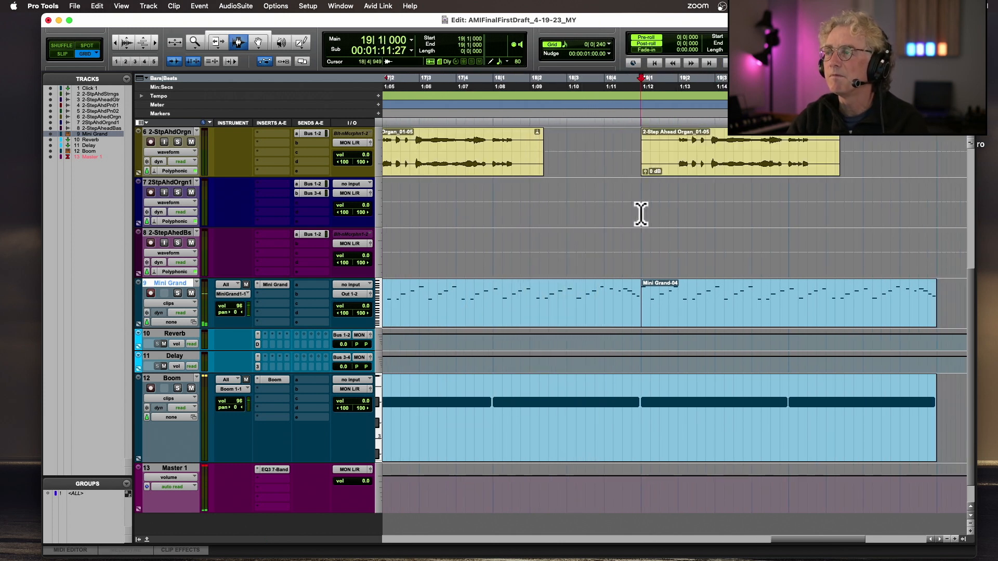
key("super+v")
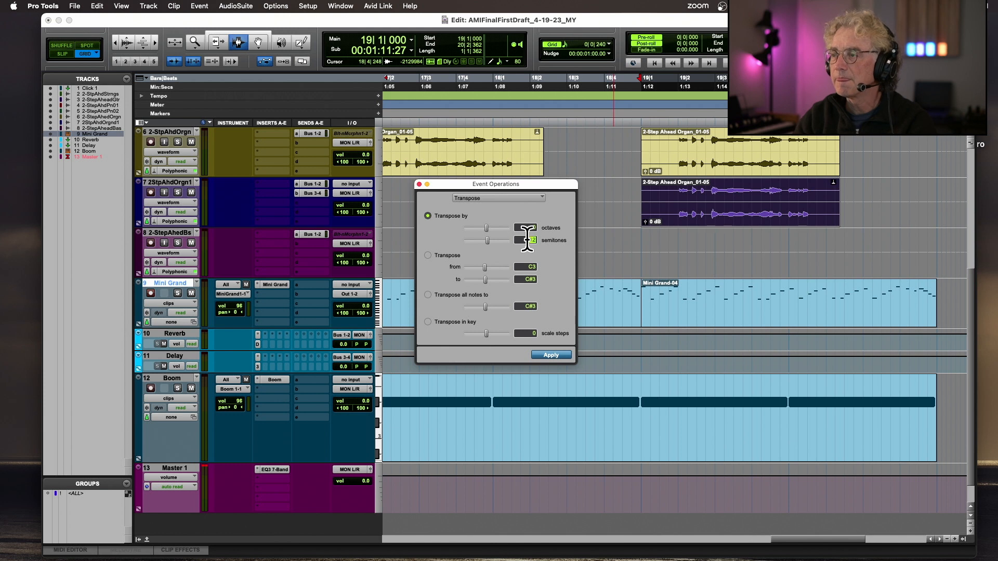
key("Return")
key("space")
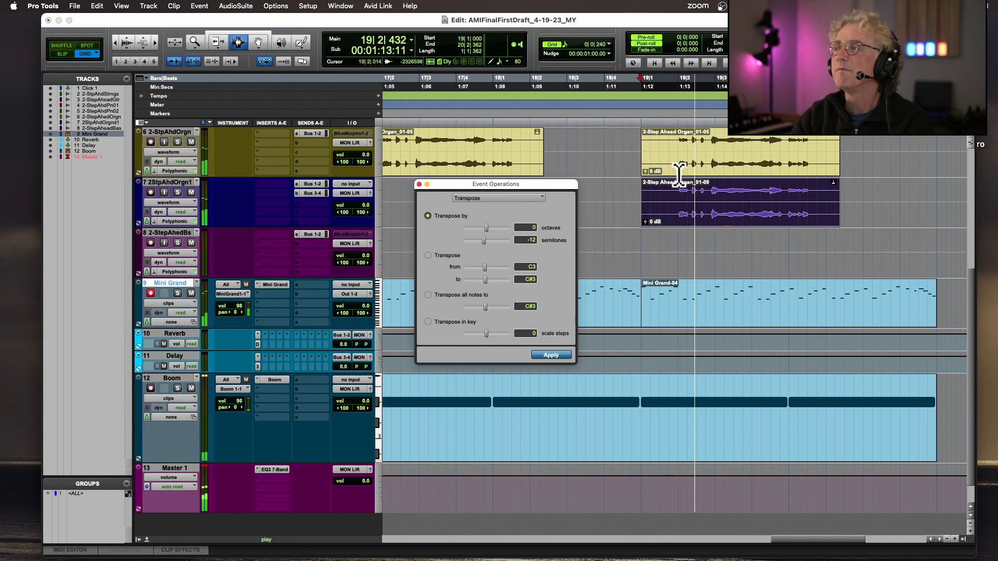
Step: Close the Event Operations window, delete the 120 tempo change at bar 21 and stop playback
left_click(420, 184)
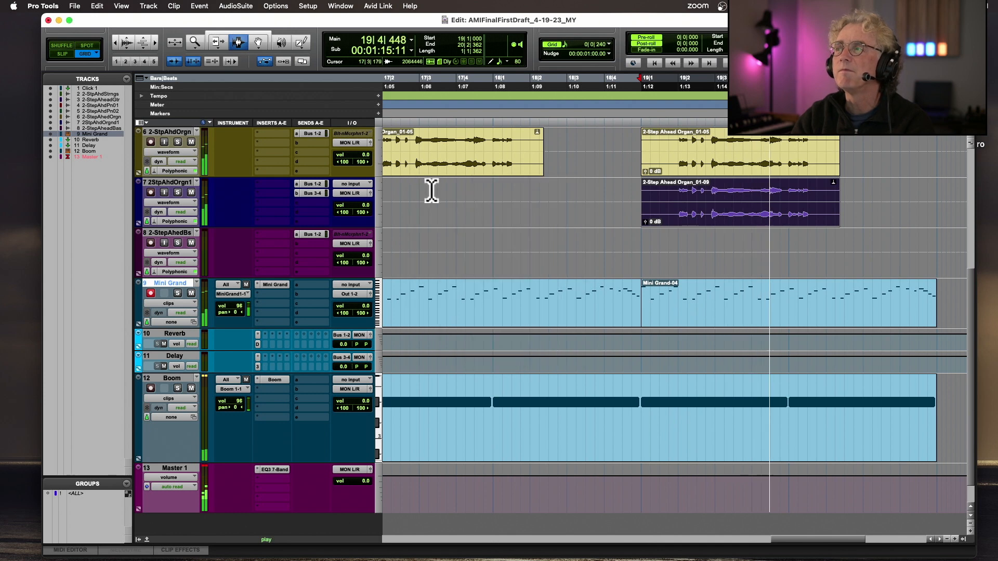
key("r")
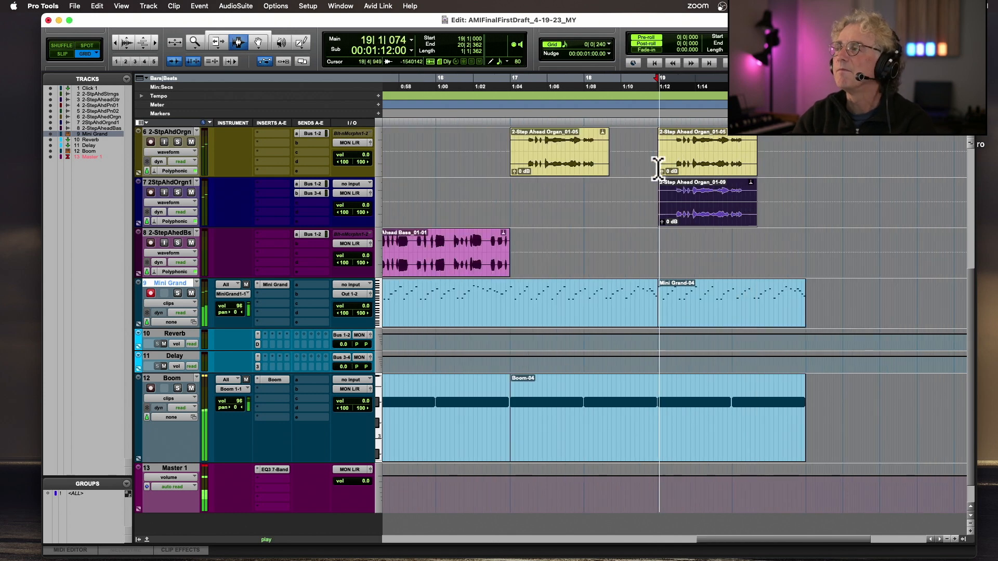
scroll(650, 167, "right", 5)
left_click(528, 179)
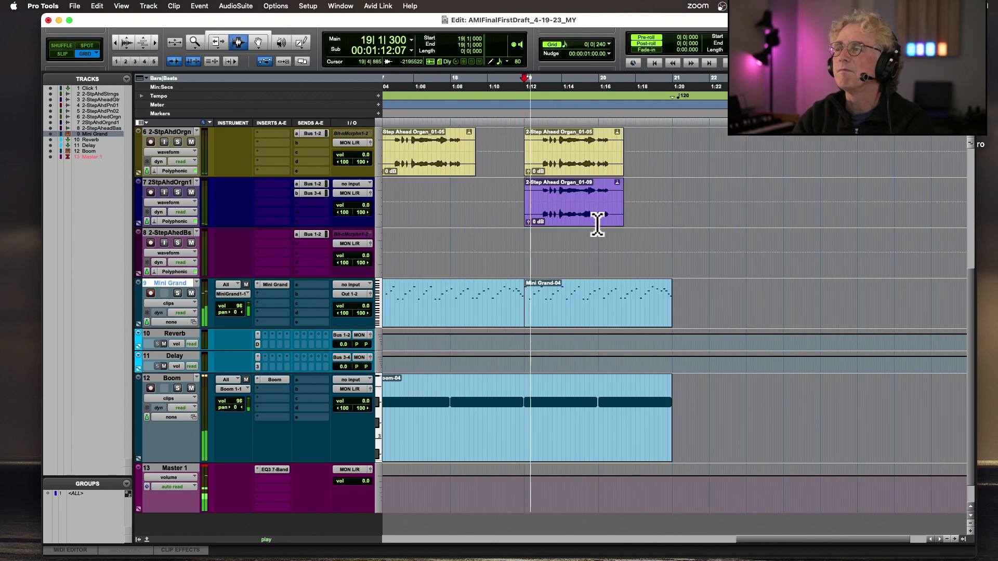
scroll(597, 225, "up", 3)
scroll(604, 226, "right", 1)
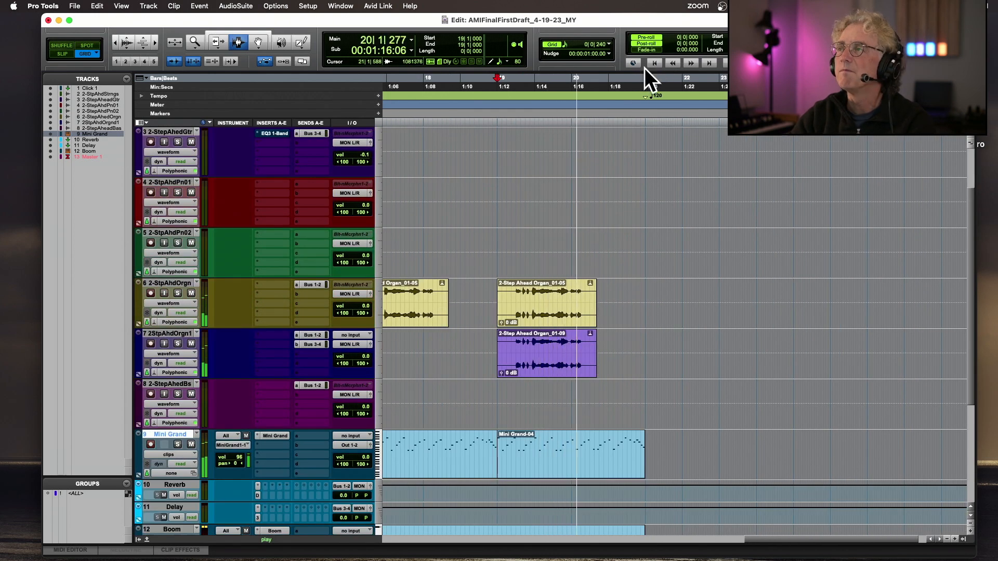
left_click_drag(632, 98, 713, 101)
key("Delete")
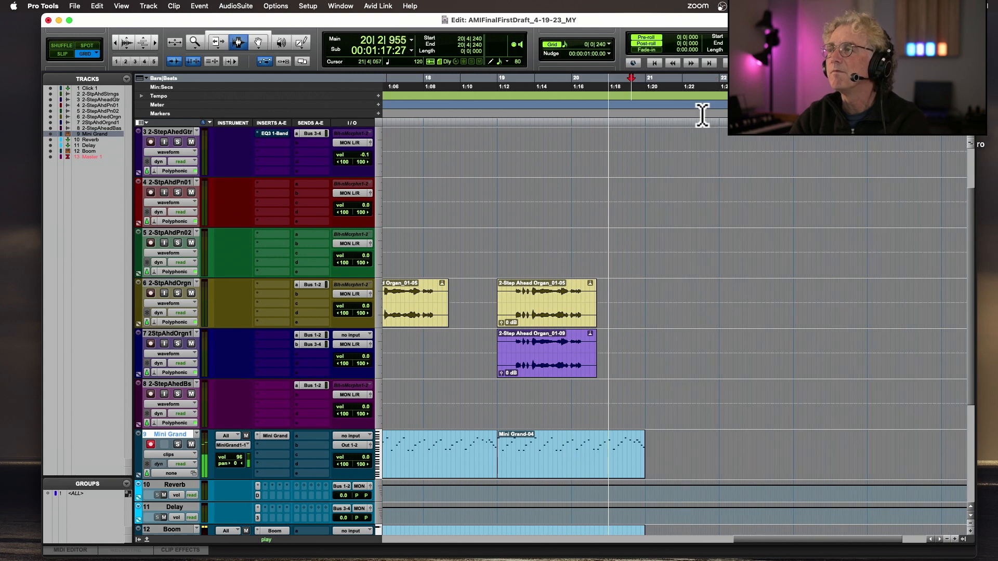
key("space")
Step: Return to the start of the song and play the opening bars through bar 5
scroll(722, 211, "down", 5)
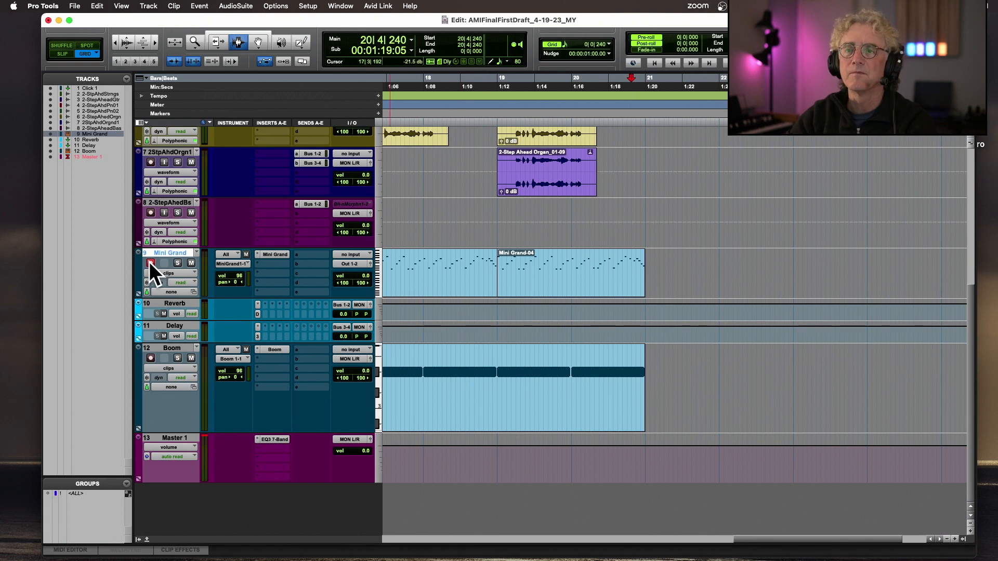
scroll(594, 299, "left", 20)
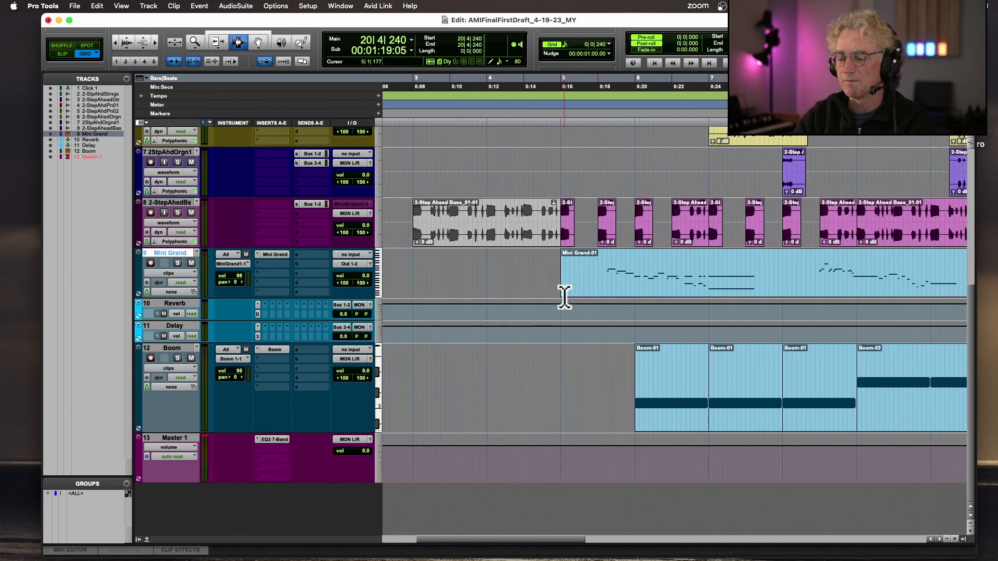
key("Return")
key("space")
scroll(564, 298, "up", 5)
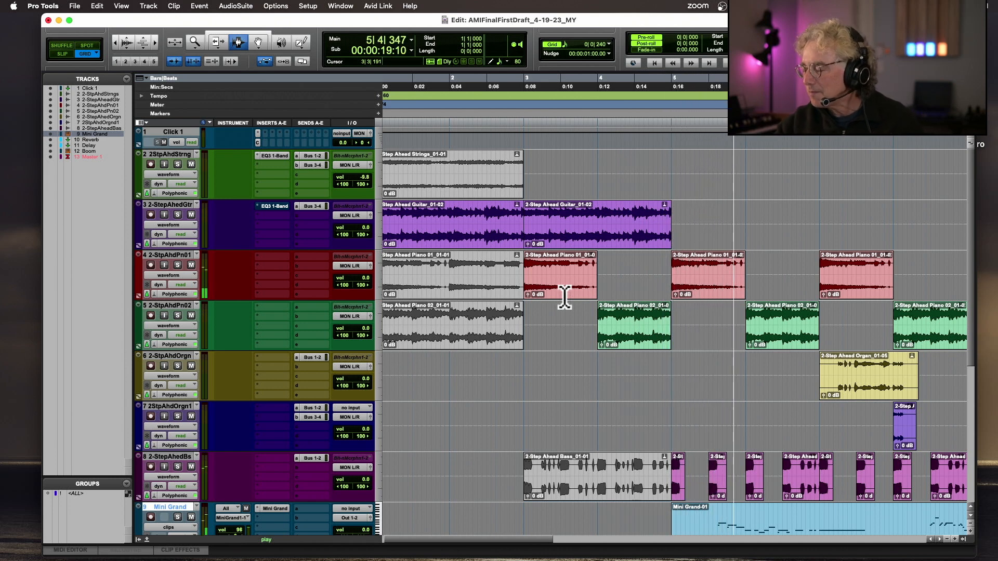
key("space")
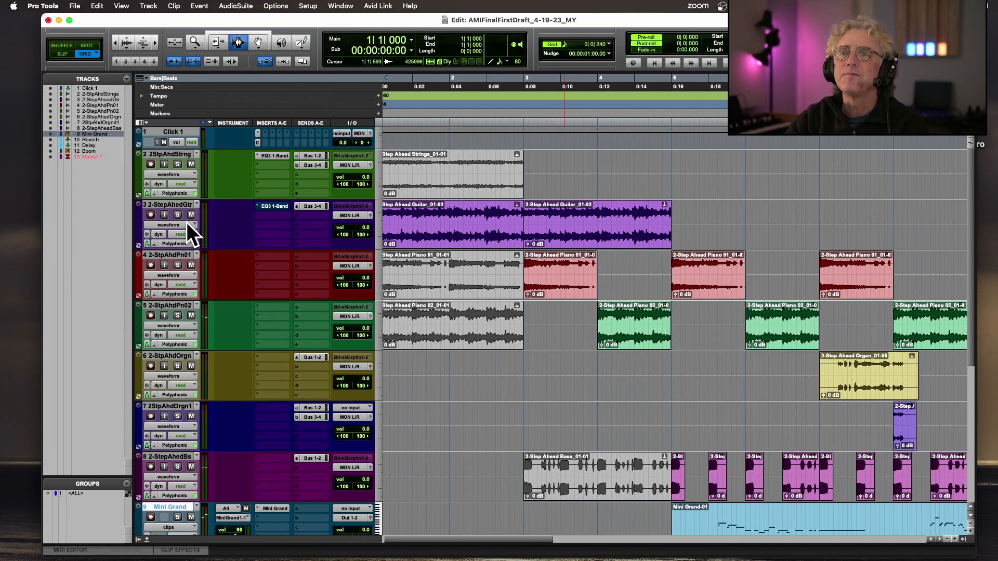
Step: Try a fade-out at the end of the second guitar clip from 4|3|240, and play it from 3|4|720
left_click(602, 225)
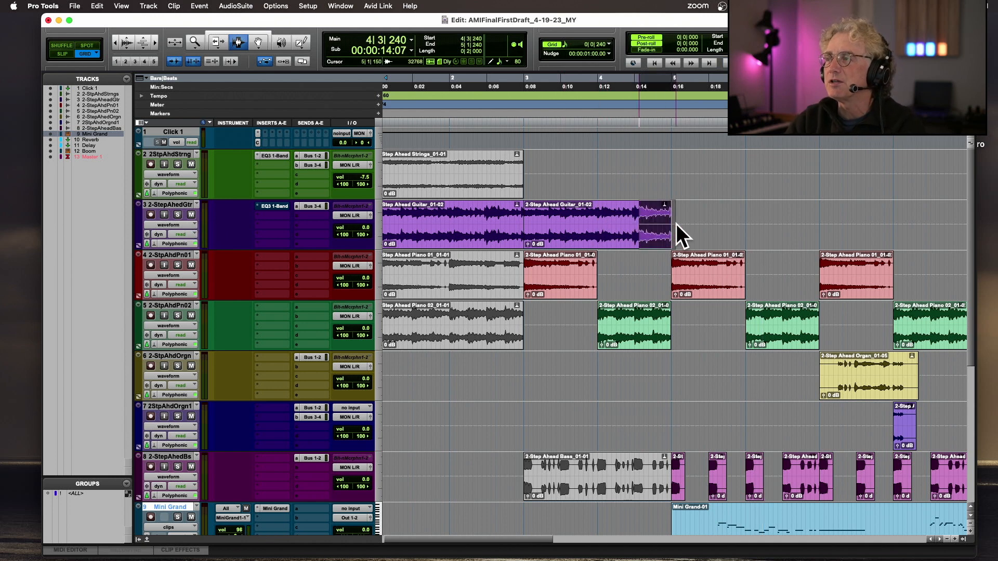
key("f")
left_click(592, 225)
key("space")
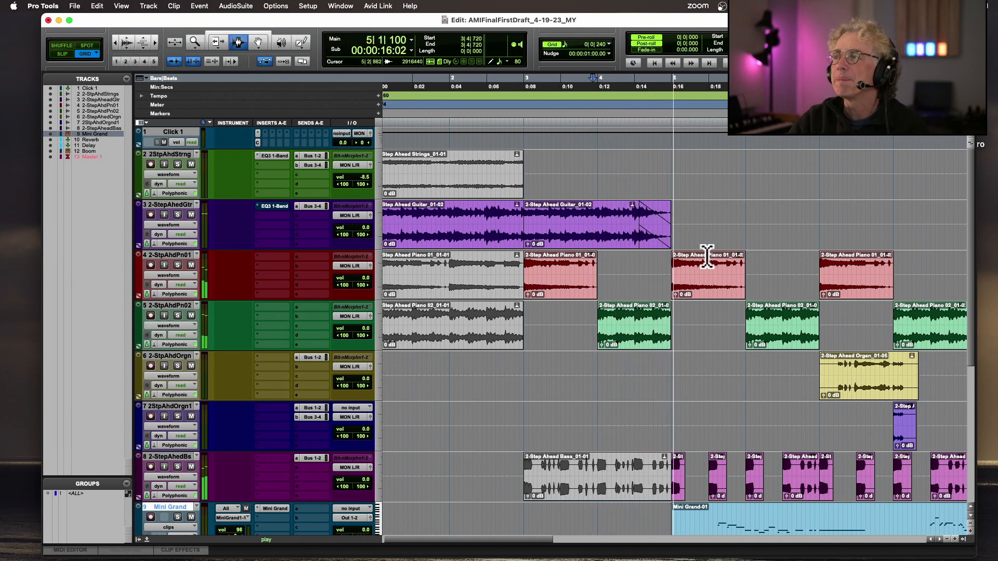
key("space")
Step: Undo the guitar fade, try a shorter fade-out from 4|4|000 and play it back
left_click(659, 228)
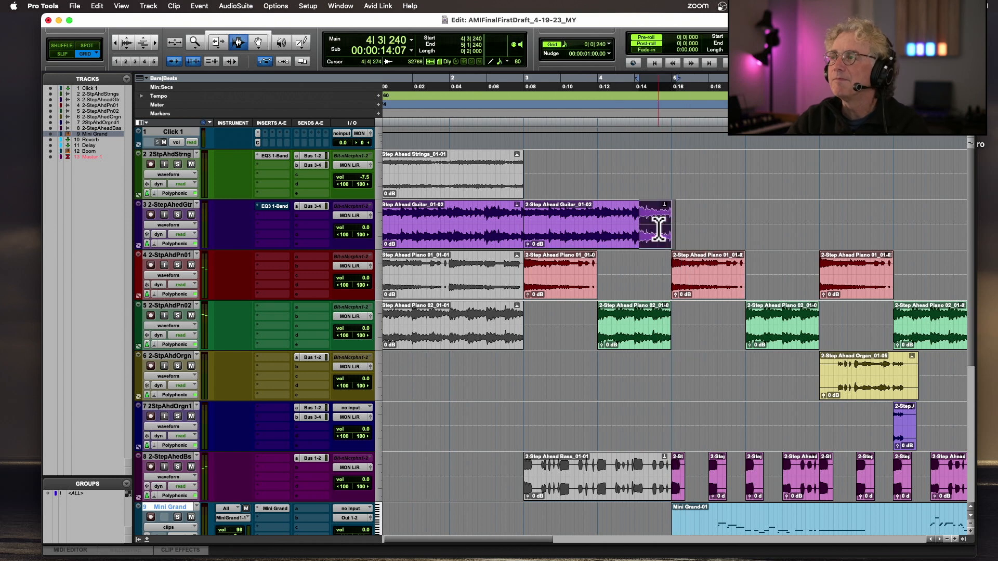
left_click_drag(674, 224, 673, 229)
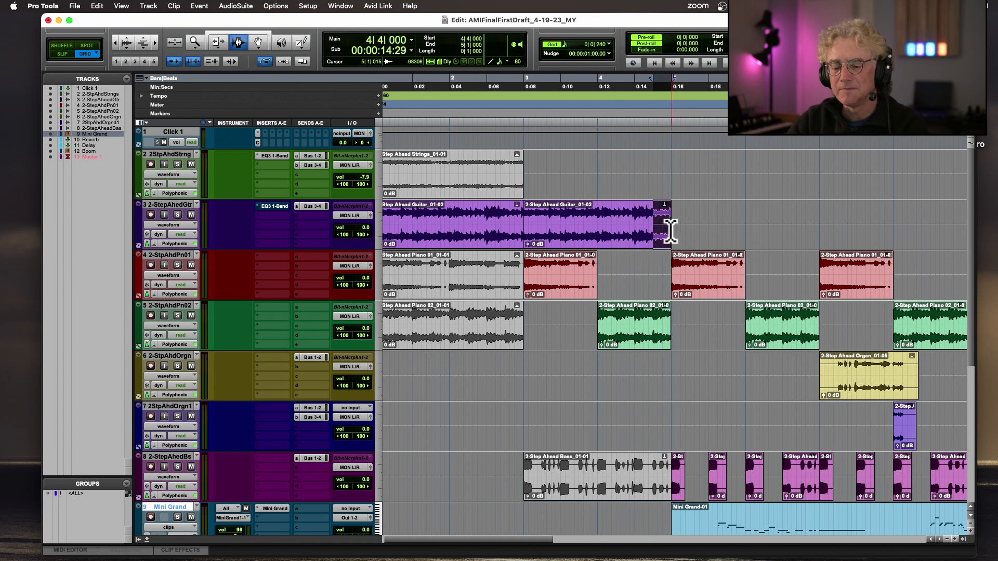
key("ctrl+super+f")
left_click(620, 229)
key("space")
Step: Try a fade-out at the end of the Piano 02 clip from 4|4|240, and undo it together with the guitar fade
left_click_drag(658, 319, 689, 327)
key("f")
key("space")
key("t")
key("t")
key("super+z")
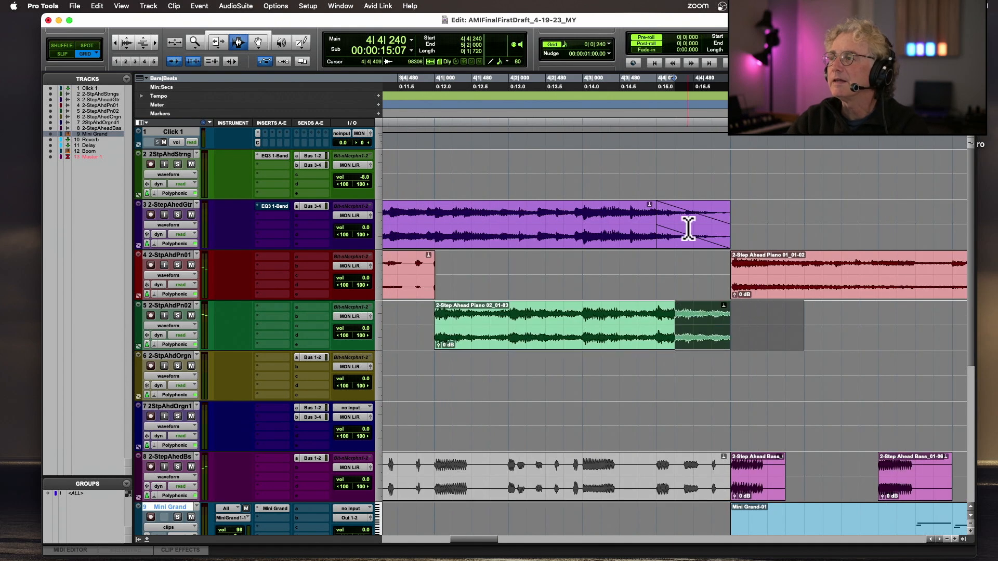
key("super+z")
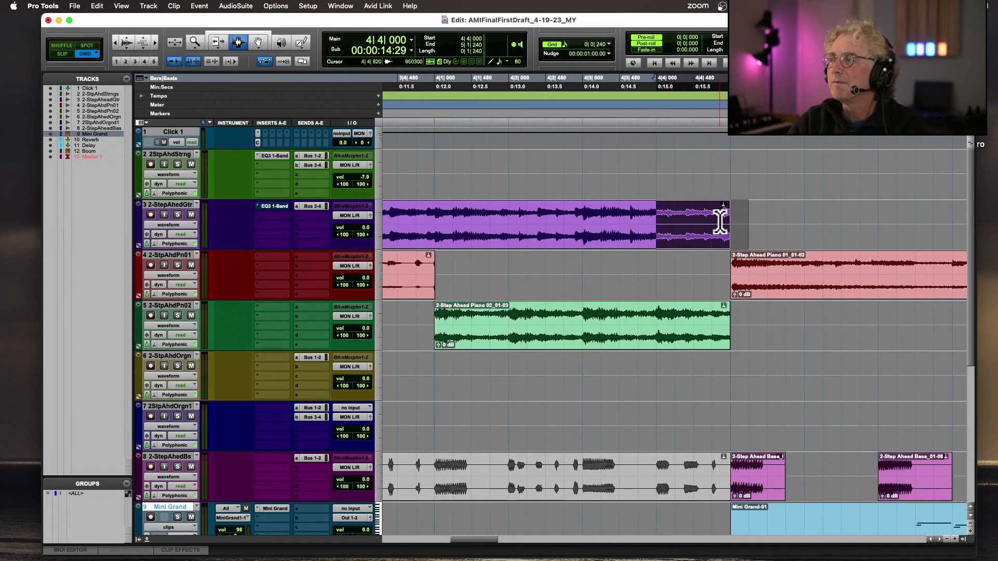
Step: Fade out the end of the second guitar clip from about 4|4|480 and play it from 4|3|240
left_click_drag(694, 221, 750, 220)
key("ctrl+f")
left_click(594, 230)
key("space")
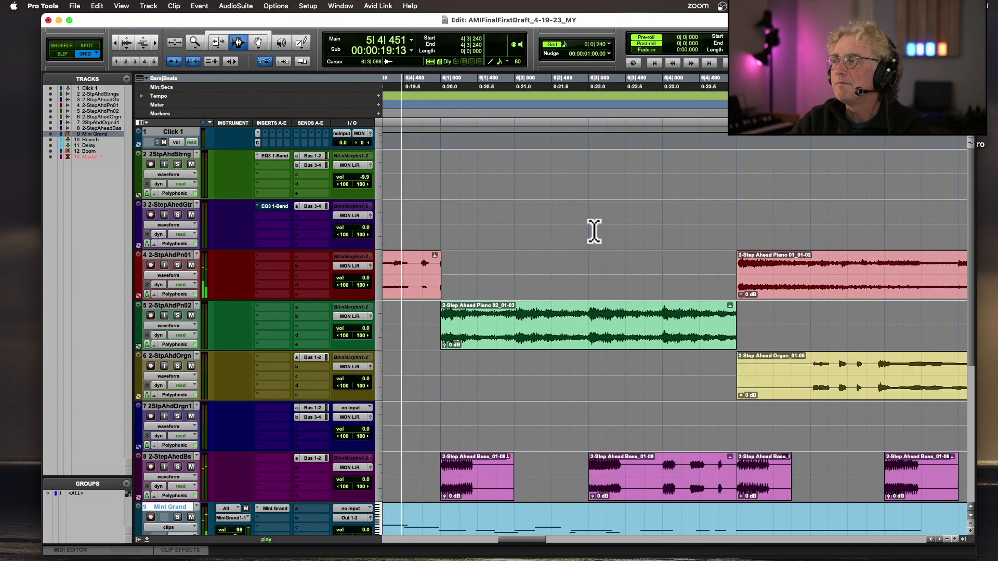
key("r")
key("r")
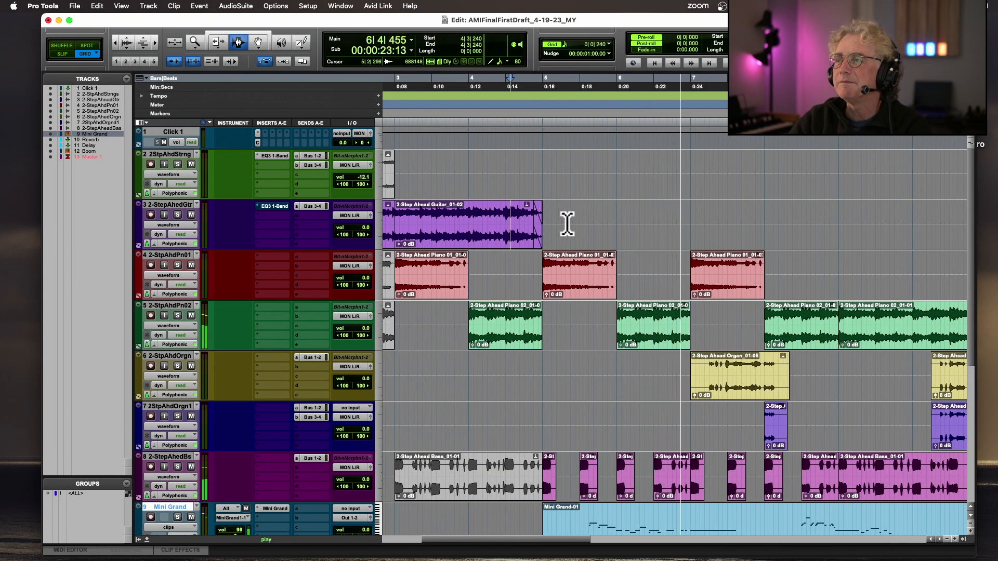
key("space")
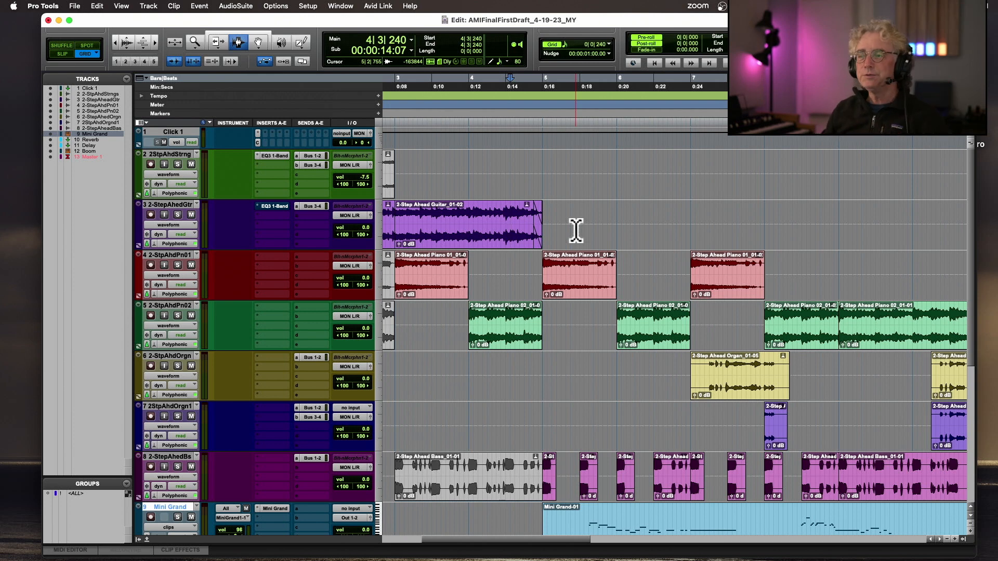
Step: Place the edit cursor at 22|1|000 on the Boom track and select that track
scroll(576, 230, "down", 5)
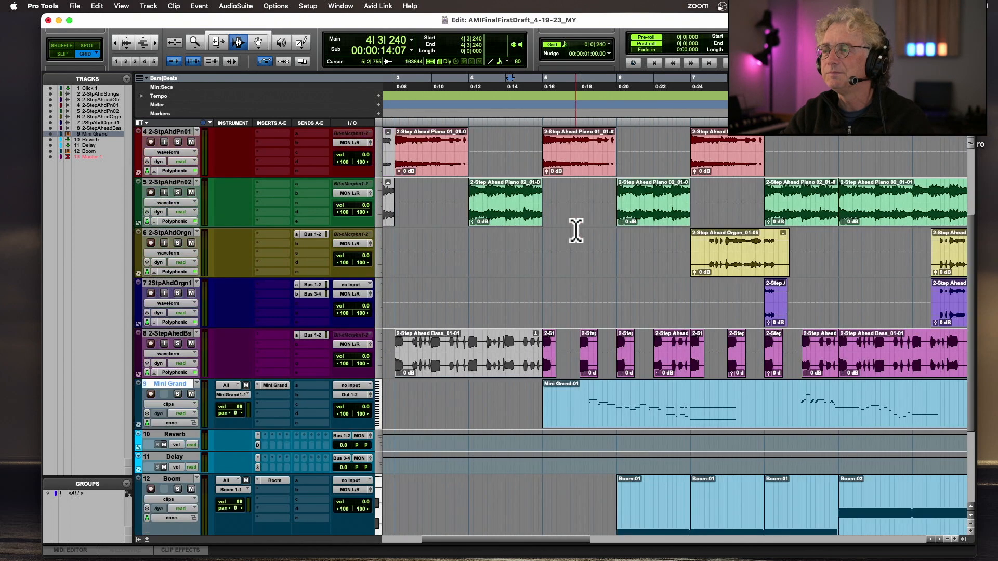
scroll(667, 273, "down", 2)
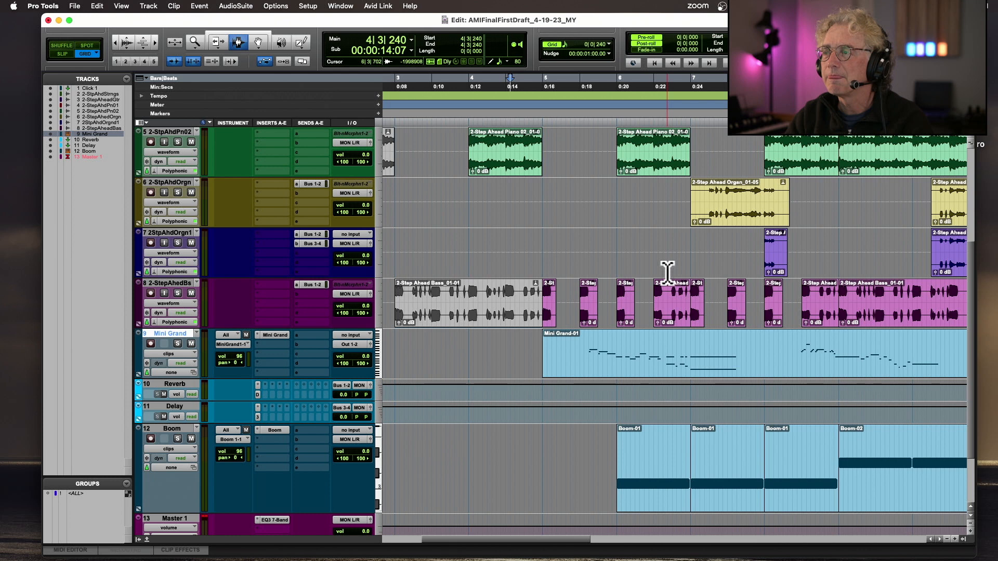
scroll(667, 272, "right", 10)
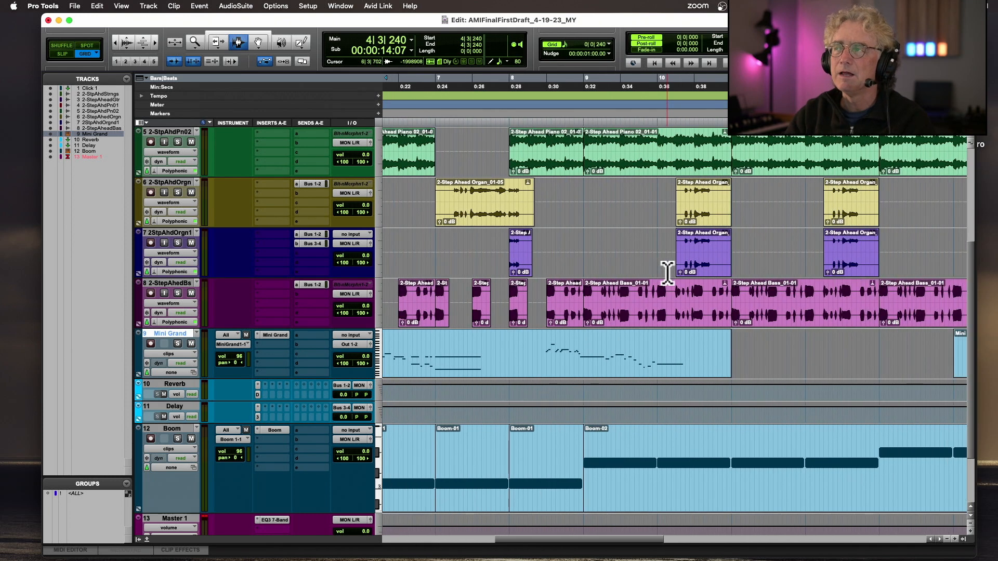
scroll(667, 273, "down", 3)
scroll(667, 272, "right", 15)
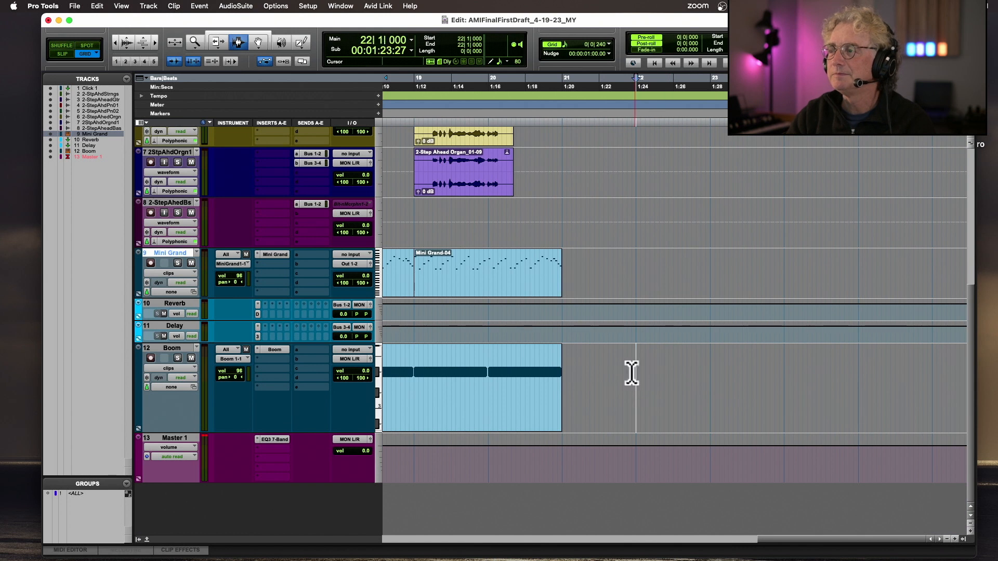
left_click(172, 347)
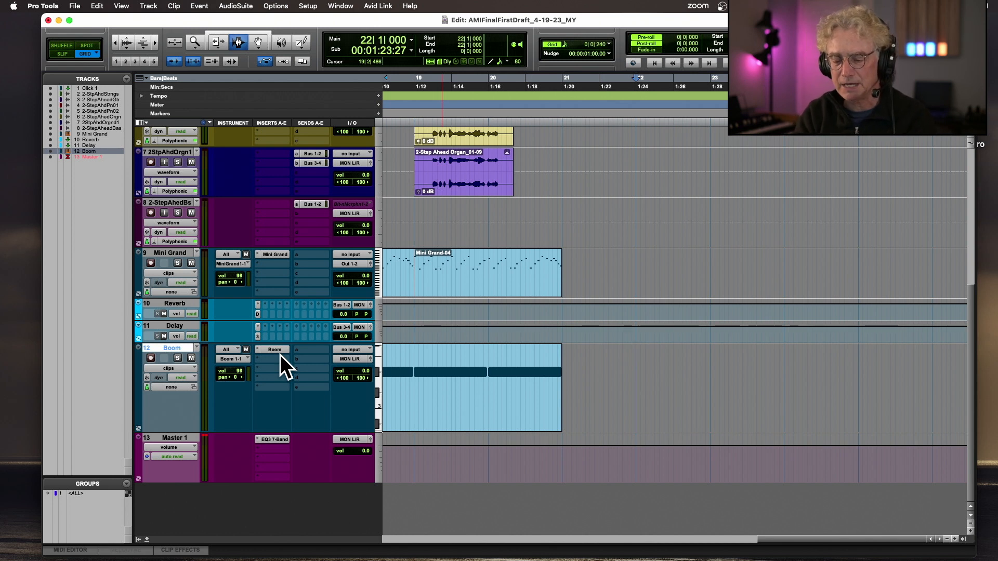
key("super+shift+n")
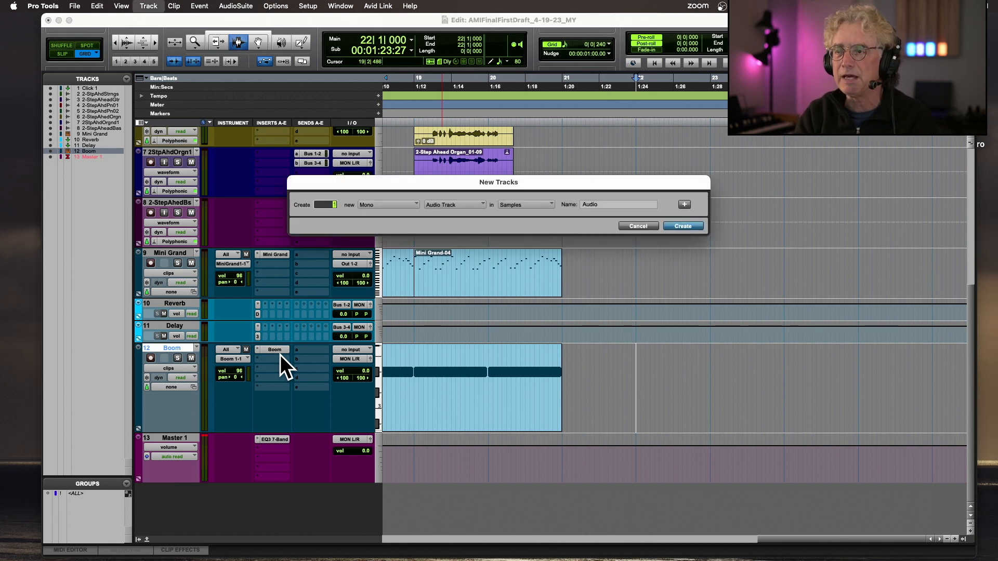
left_click(637, 225)
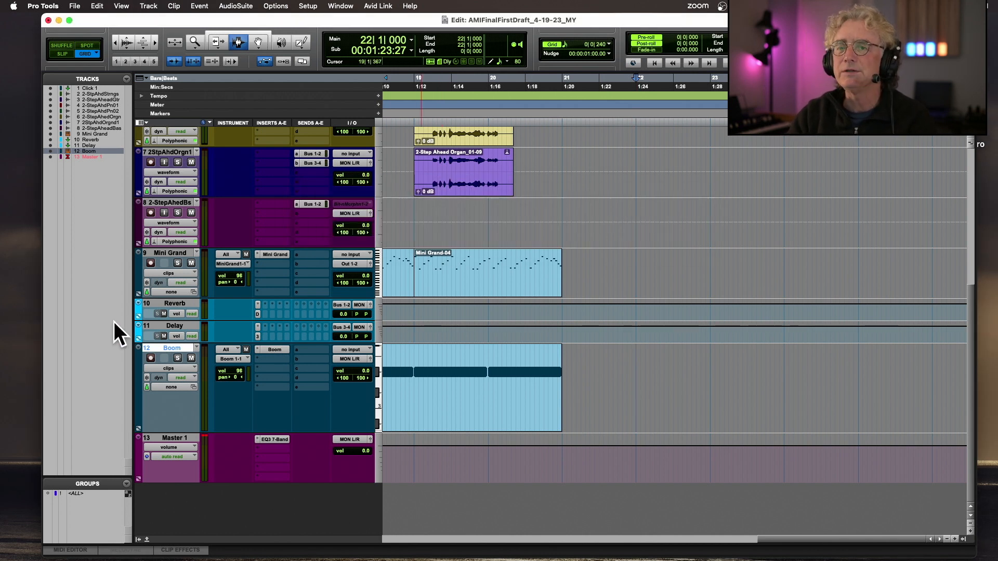
Step: Start an audio import and search this Mac for snare samples
left_click(77, 5)
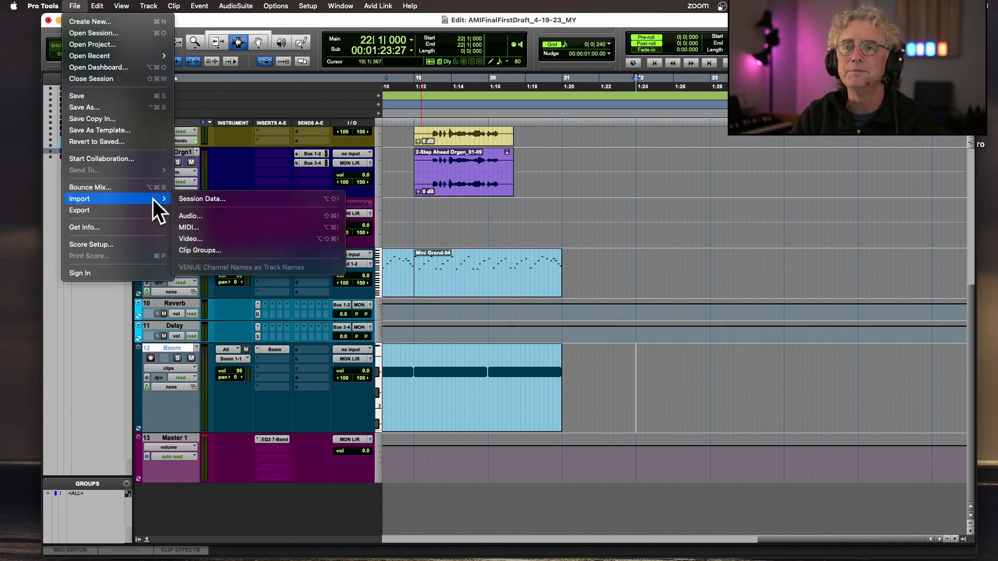
left_click(203, 211)
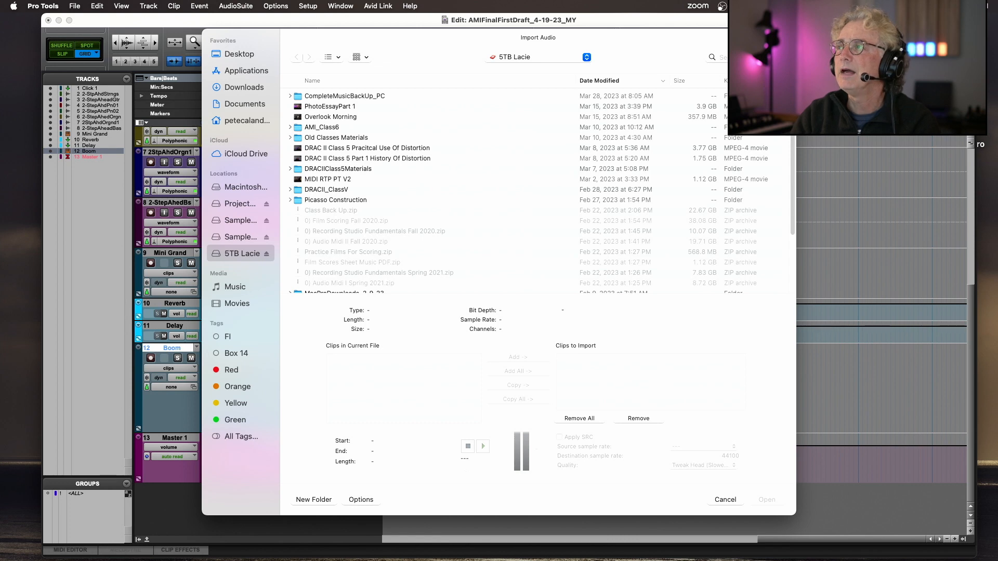
left_click(717, 58)
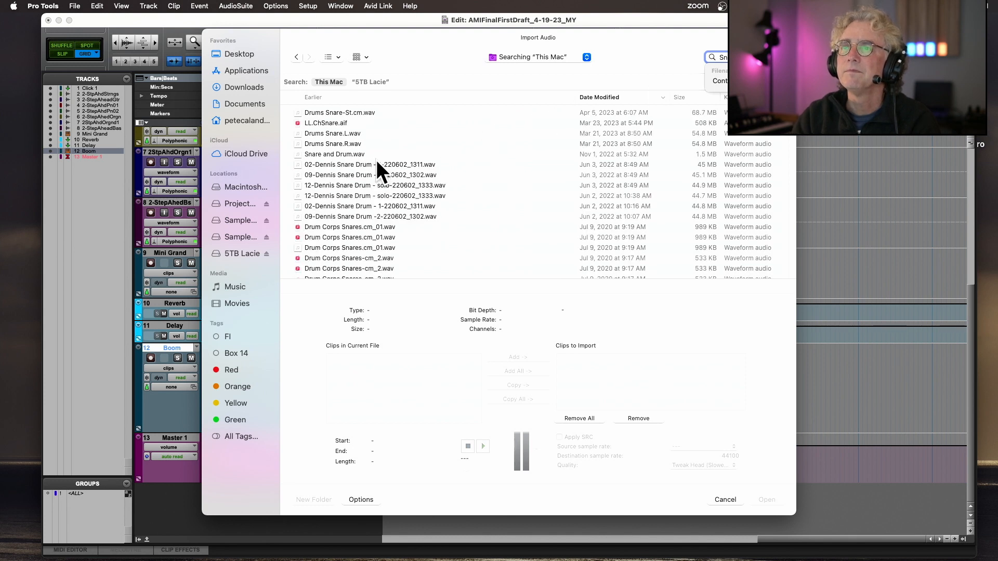
scroll(500, 254, "down", 5)
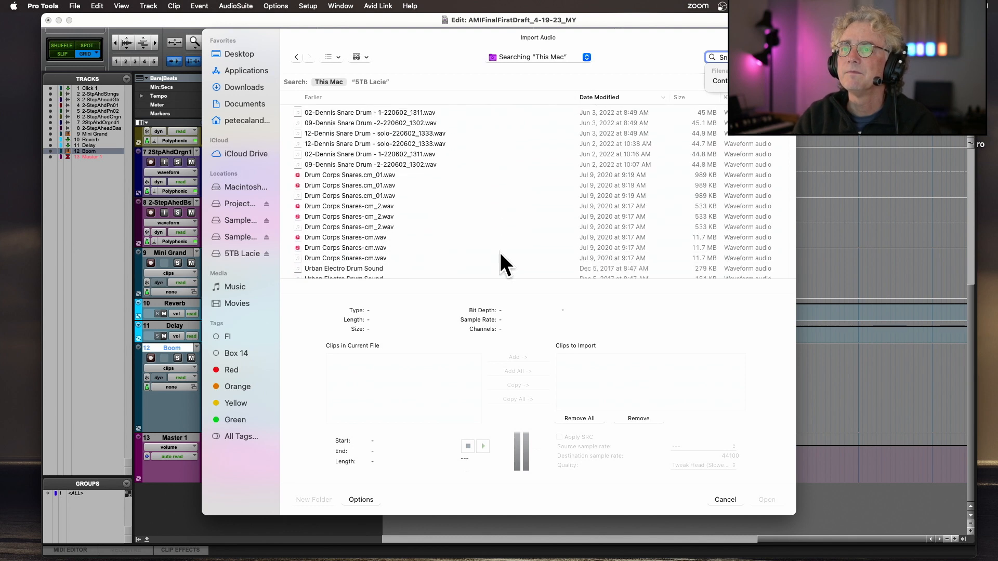
scroll(500, 253, "down", 10)
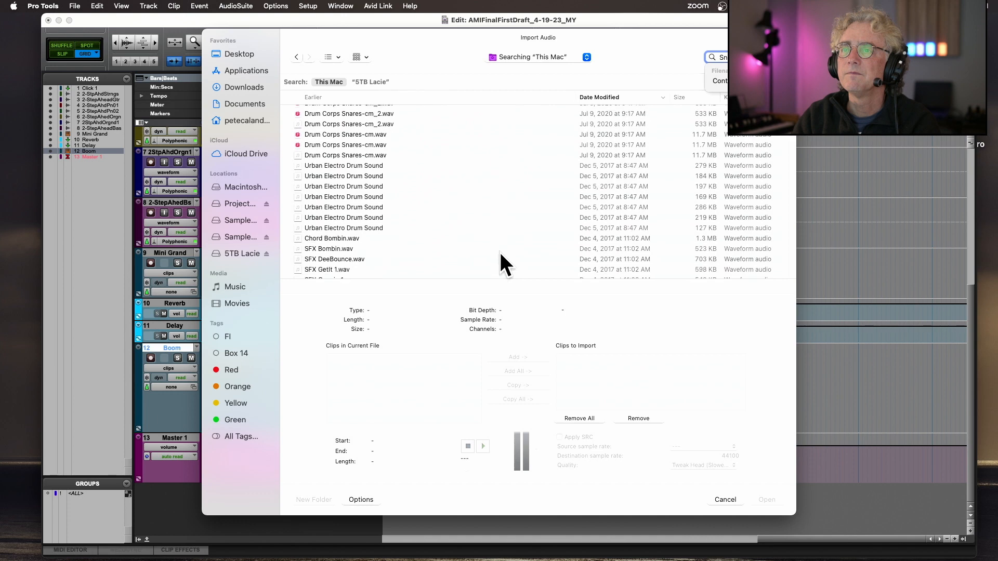
scroll(499, 251, "up", 10)
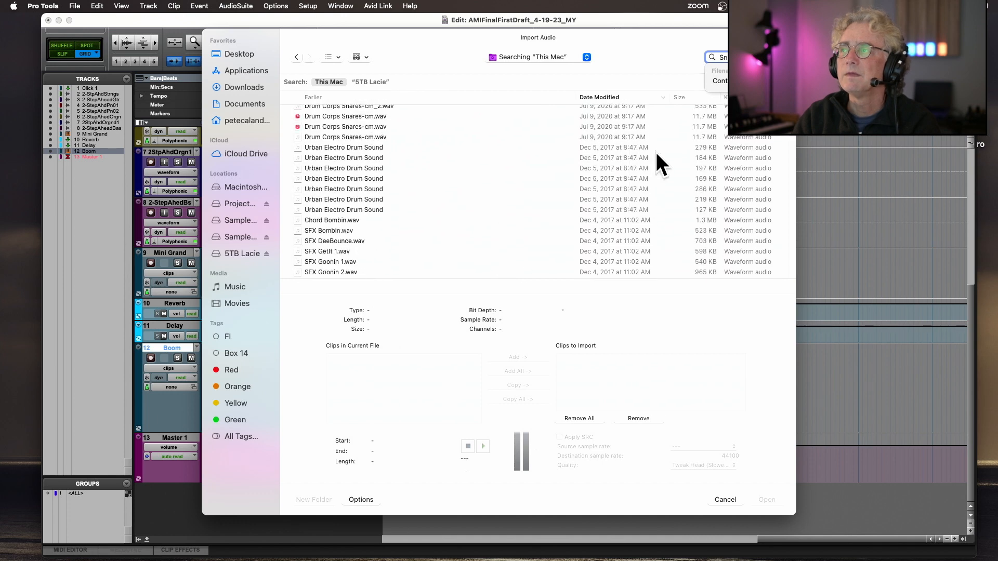
key("Return")
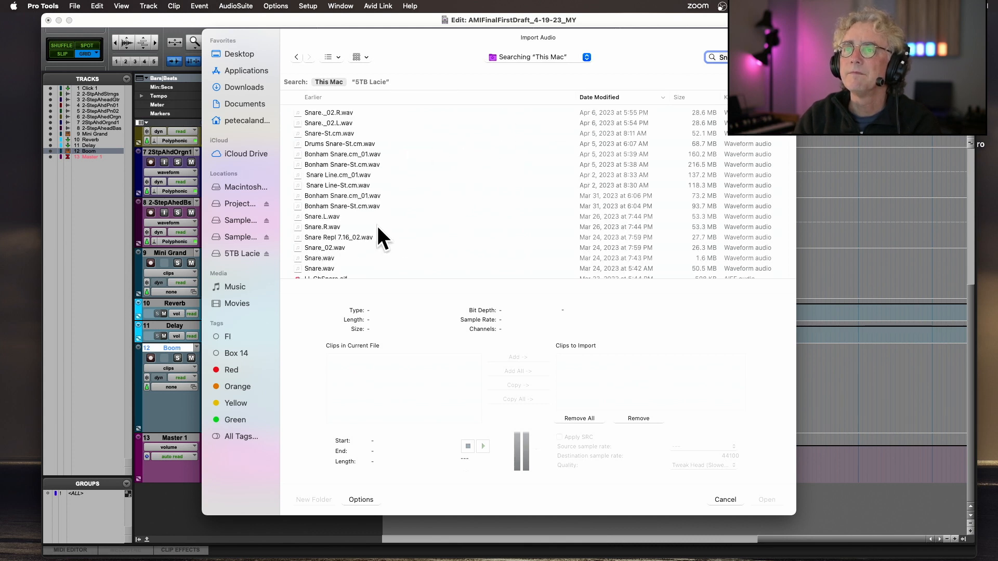
Step: Audition the 1.6 MB Snare.wav file before importing
scroll(384, 220, "down", 3)
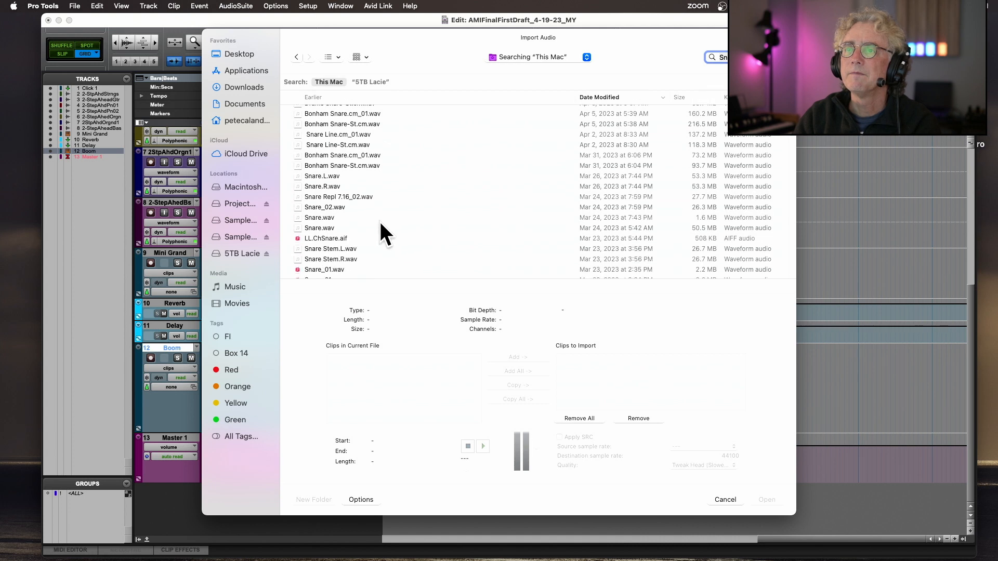
left_click(327, 218)
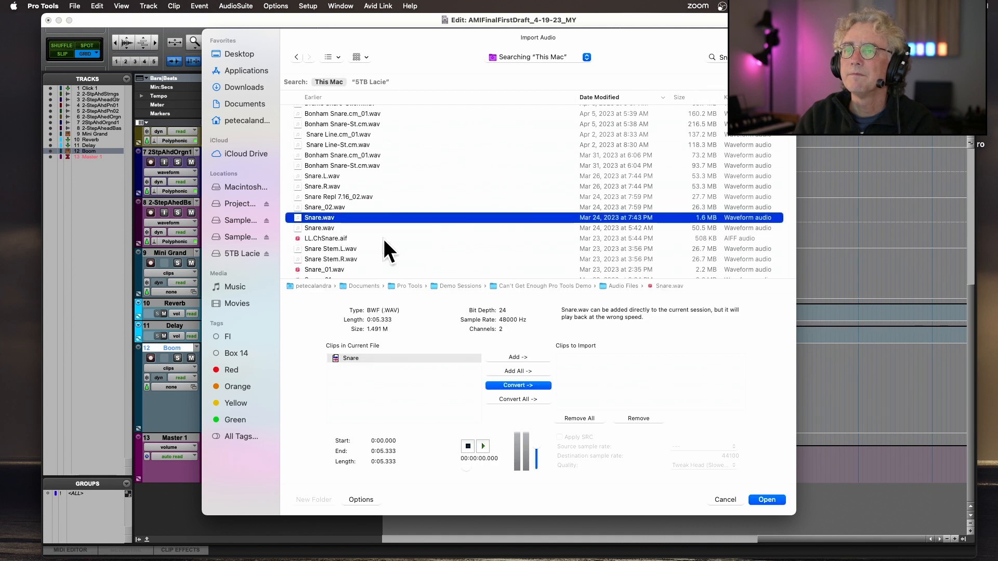
left_click(484, 446)
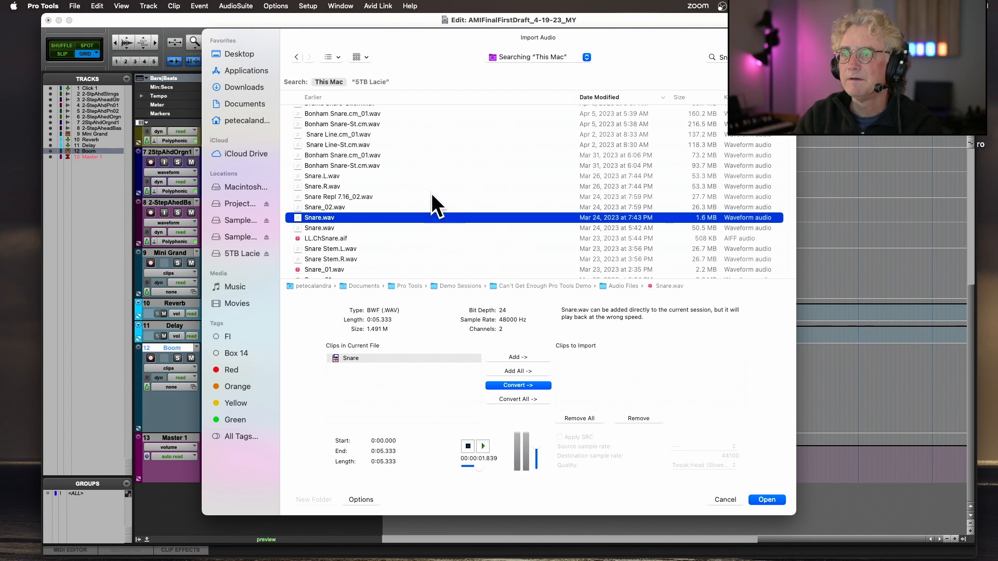
Step: Browse the snare search results on this Mac, auditioning the Mar 21 54.8 MB Snare.wav and the 43.2 MB 02 Snare
scroll(427, 222, "down", 5)
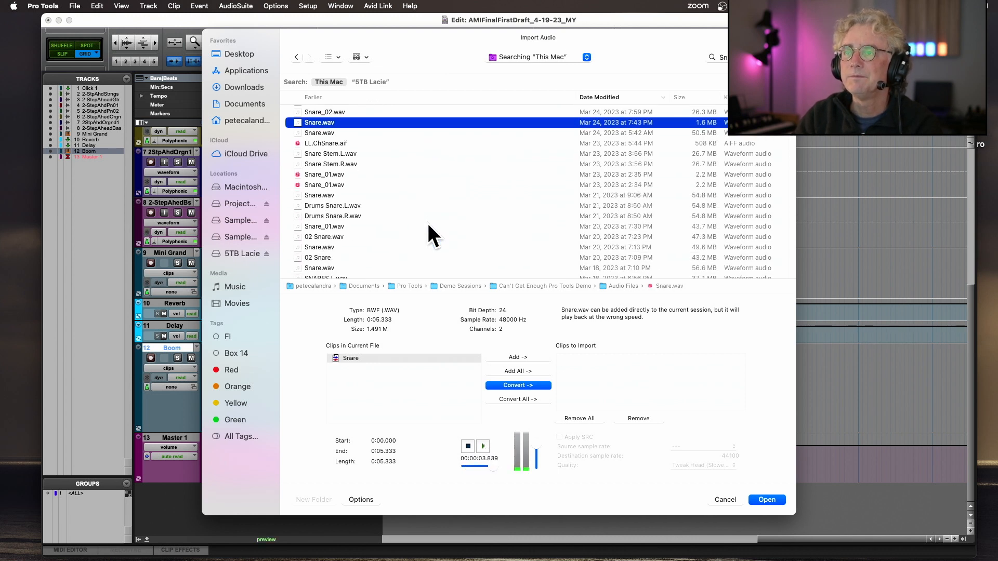
left_click(331, 195)
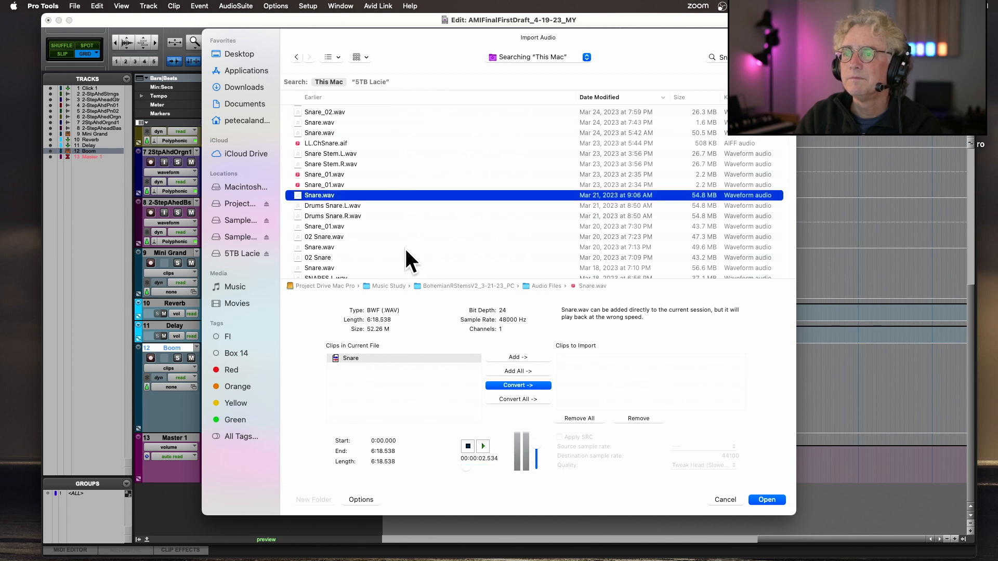
scroll(404, 248, "down", 2)
left_click(324, 234)
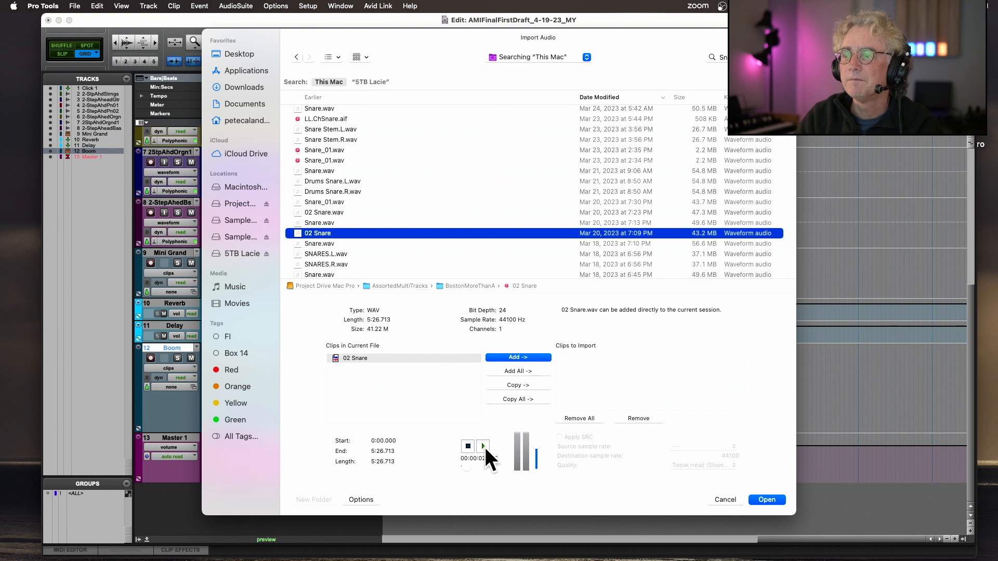
scroll(357, 243, "down", 3)
scroll(357, 243, "down", 10)
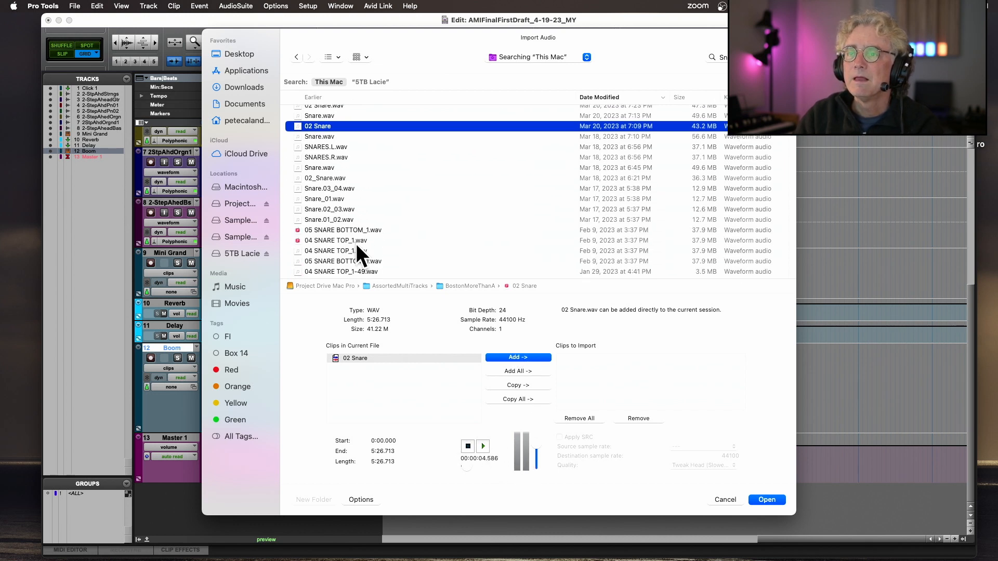
scroll(357, 248, "down", 15)
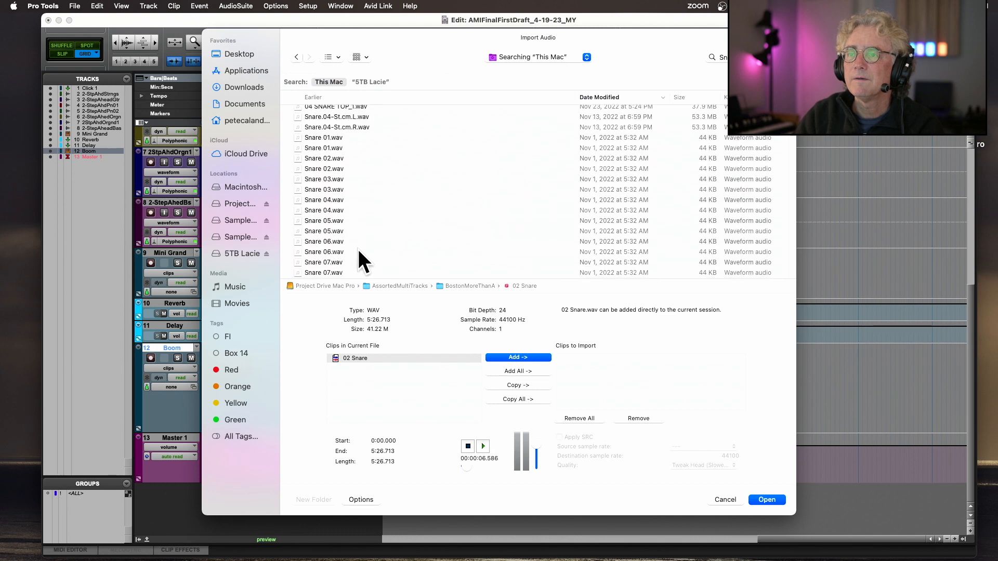
scroll(358, 251, "down", 5)
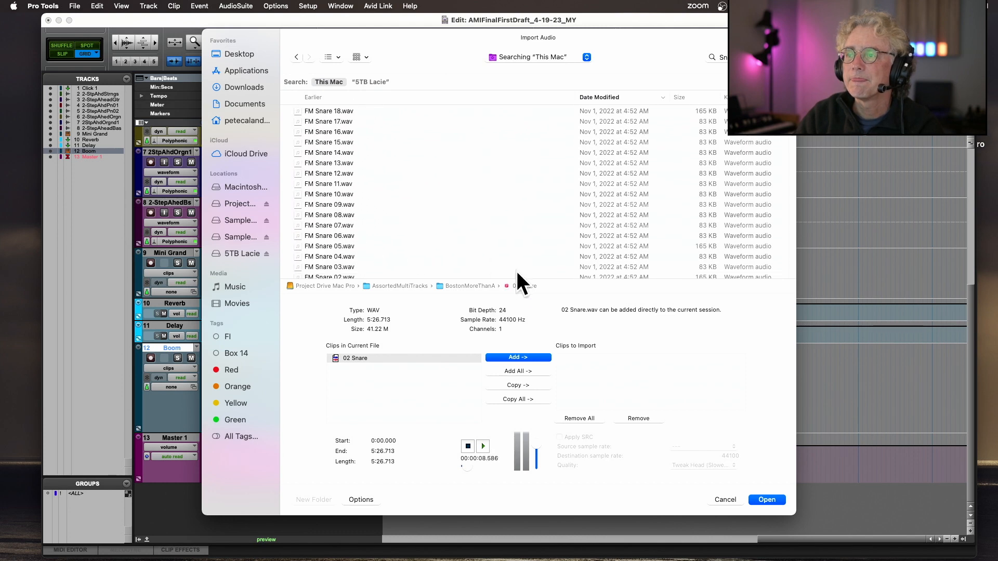
Step: Browse to Sample Drive 2, sort its folders by name, and open the Drum Loops folder
double_click(342, 285)
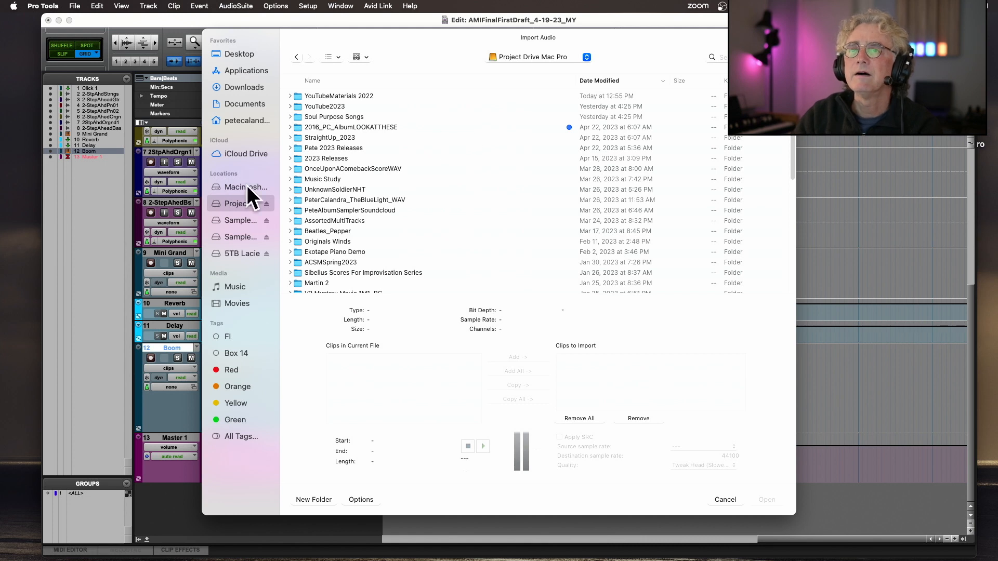
left_click(241, 235)
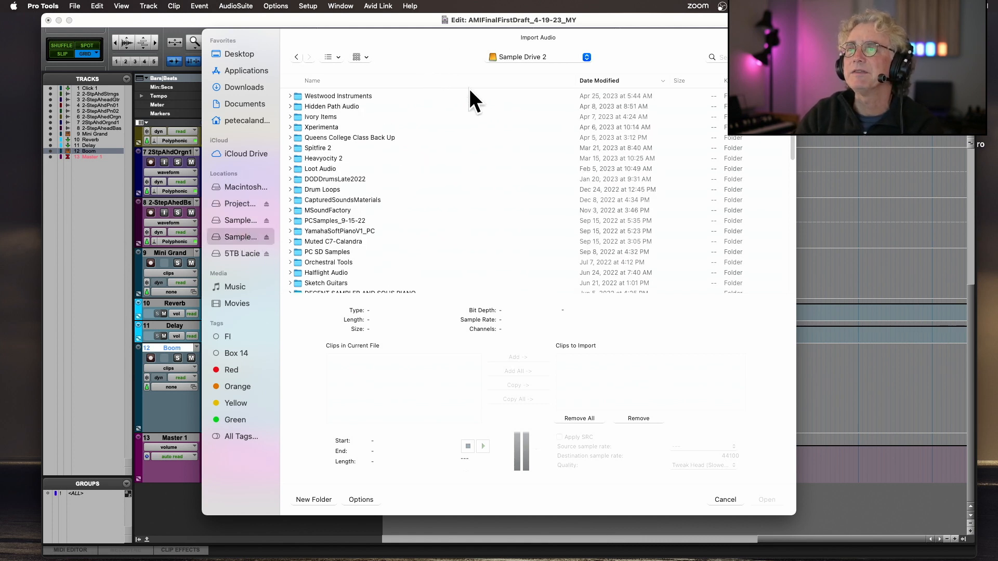
left_click(482, 81)
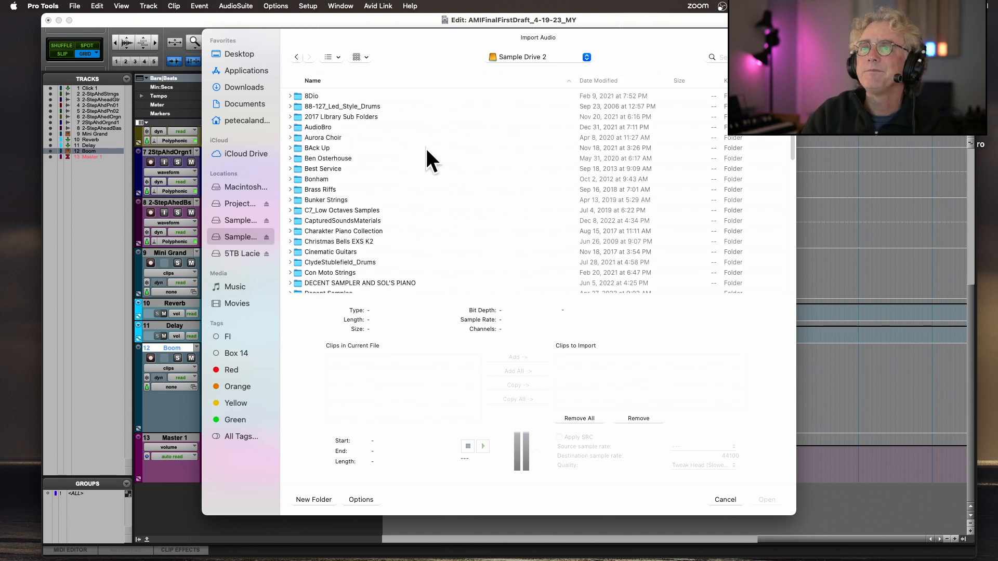
scroll(424, 144, "down", 10)
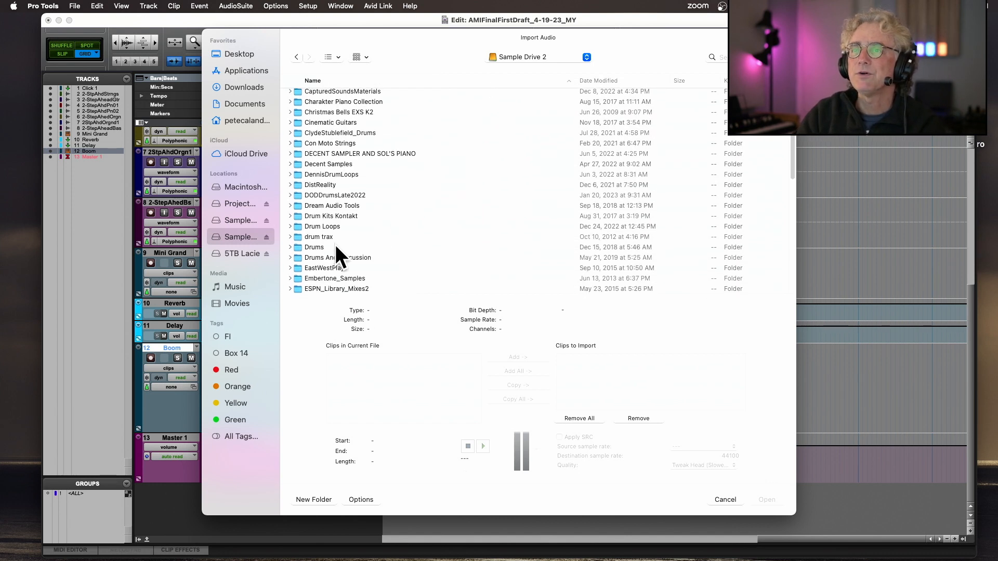
left_click(326, 225)
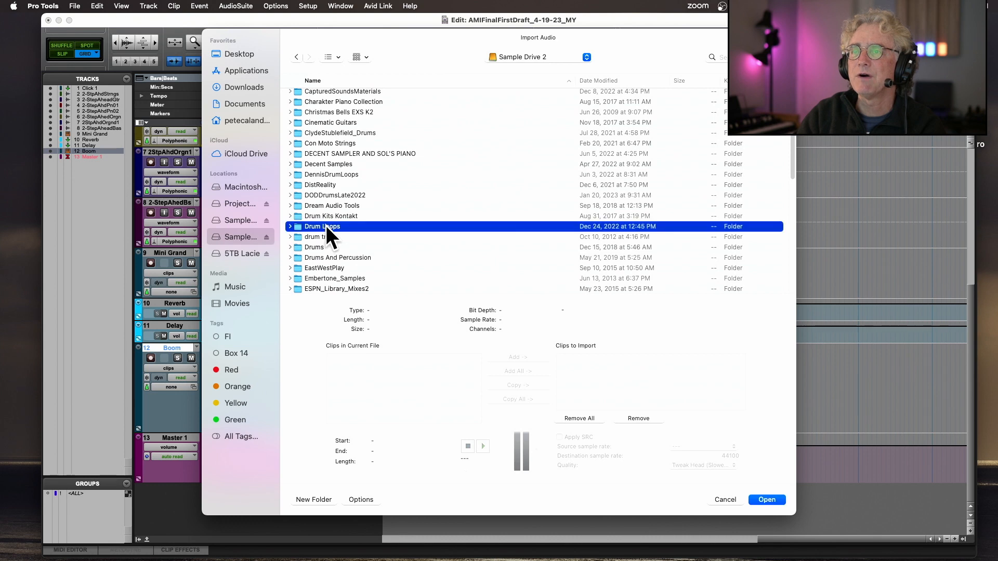
scroll(310, 229, "up", 1)
double_click(297, 229)
Step: Expand the UA 136 BPM folder and audition S3.wav from its _Single Hits
scroll(439, 213, "down", 4)
scroll(439, 214, "down", 15)
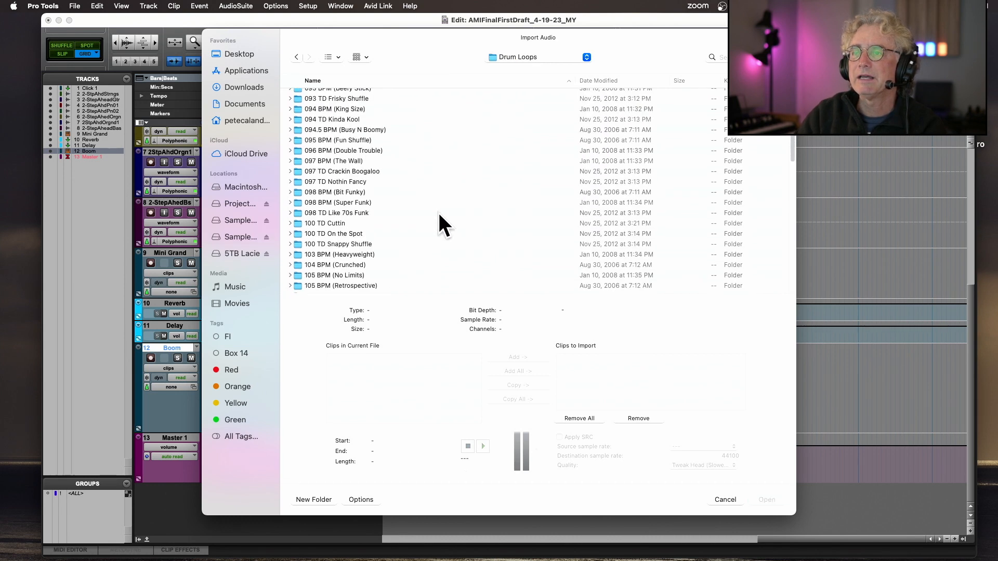
scroll(439, 213, "down", 20)
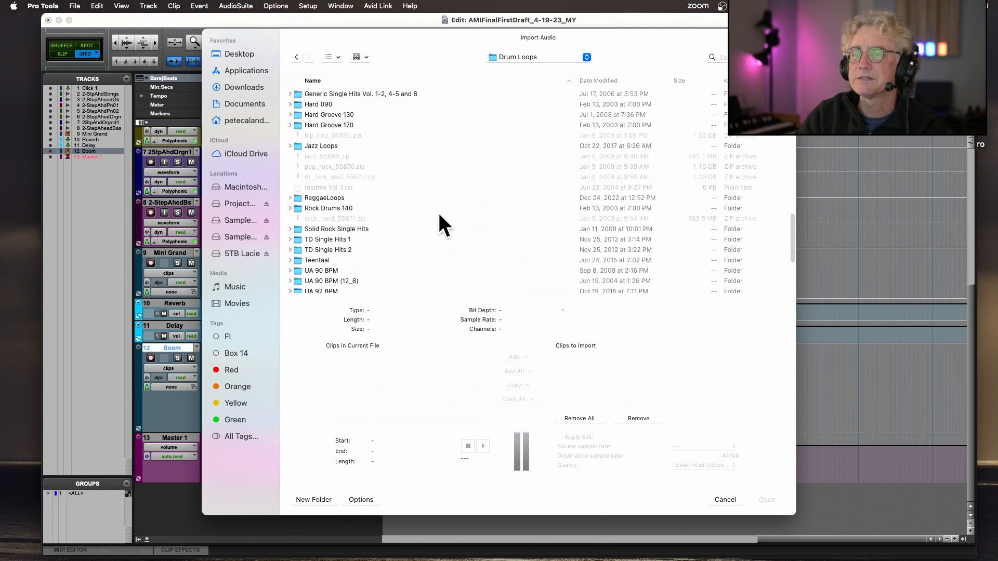
scroll(439, 214, "down", 5)
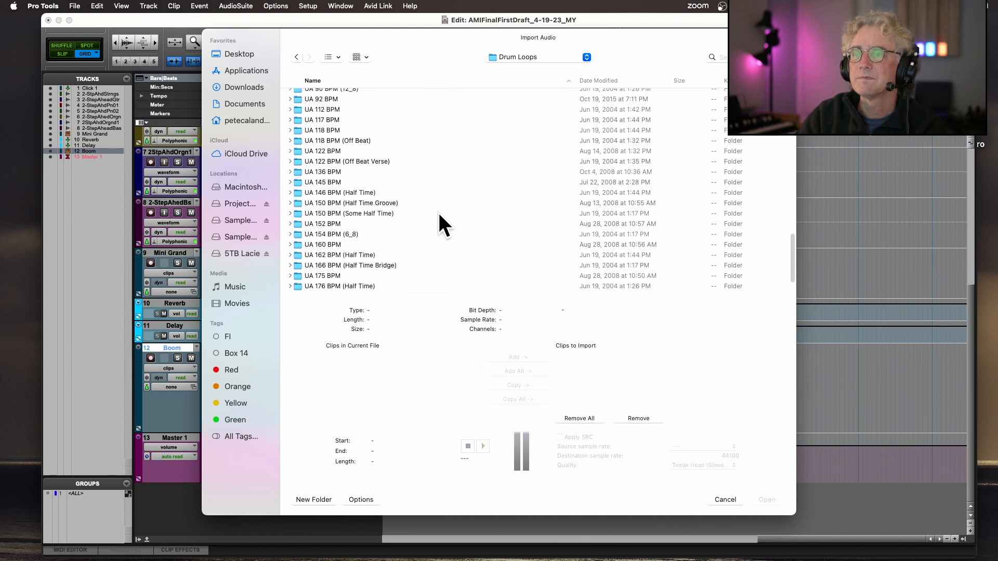
left_click(290, 172)
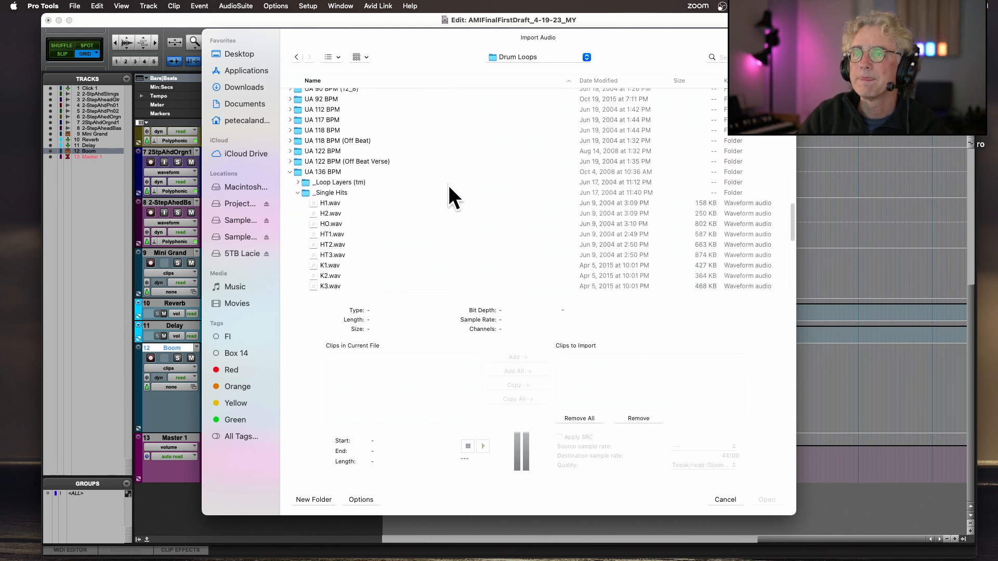
scroll(383, 211, "down", 8)
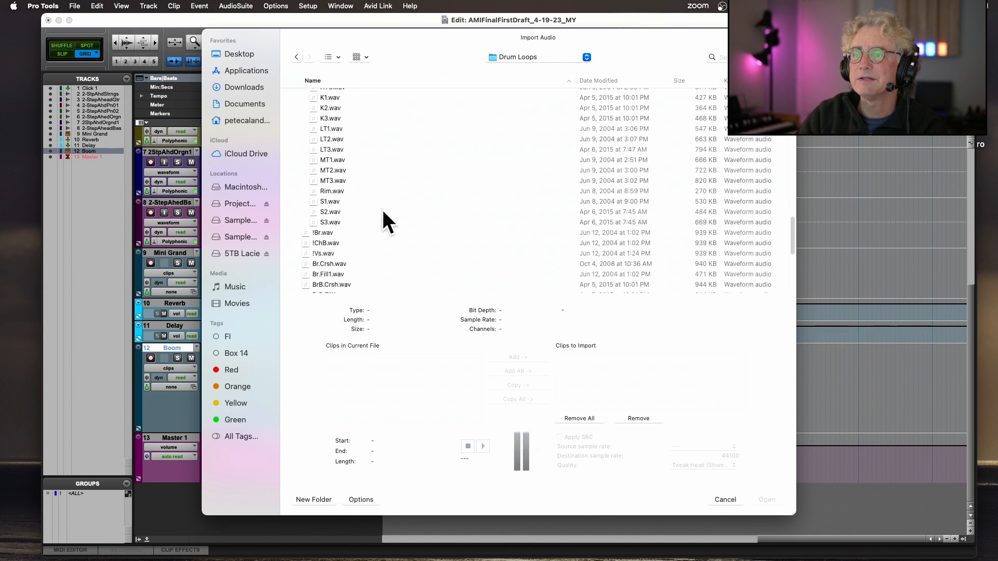
left_click(324, 221)
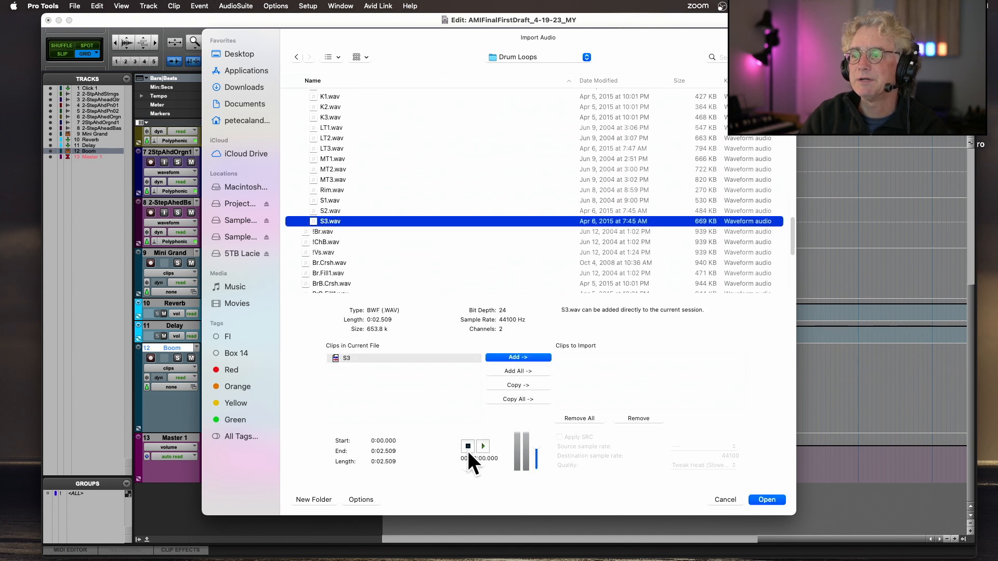
left_click(482, 446)
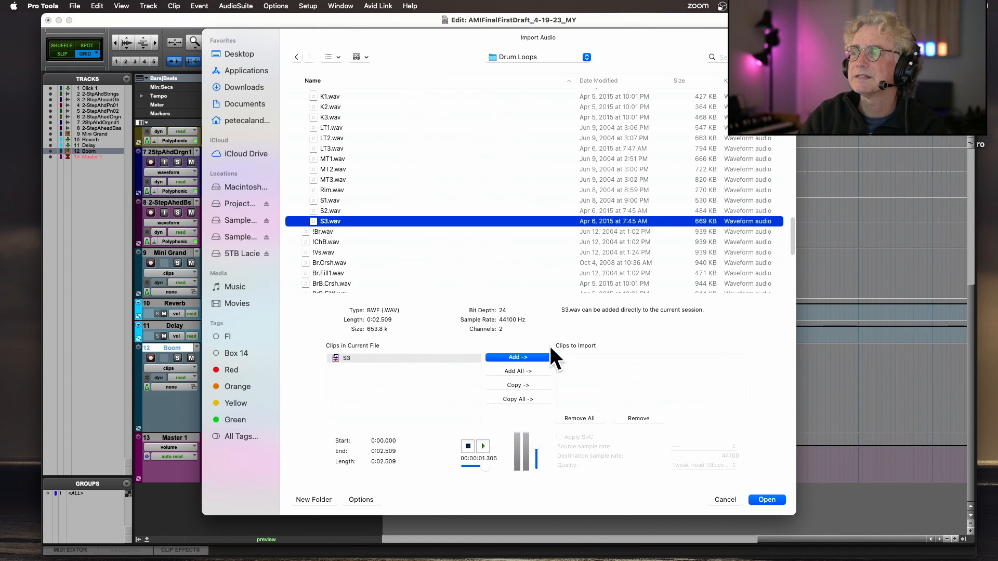
Step: Import S3.wav as a copy into the session's Audio Files folder, placing it on a new track at the selection
left_click(512, 386)
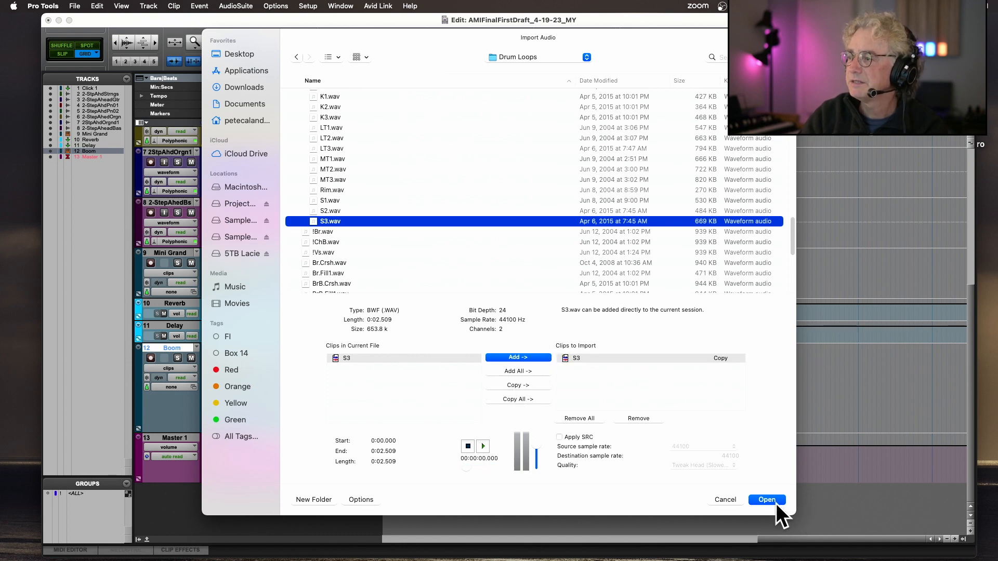
left_click(774, 502)
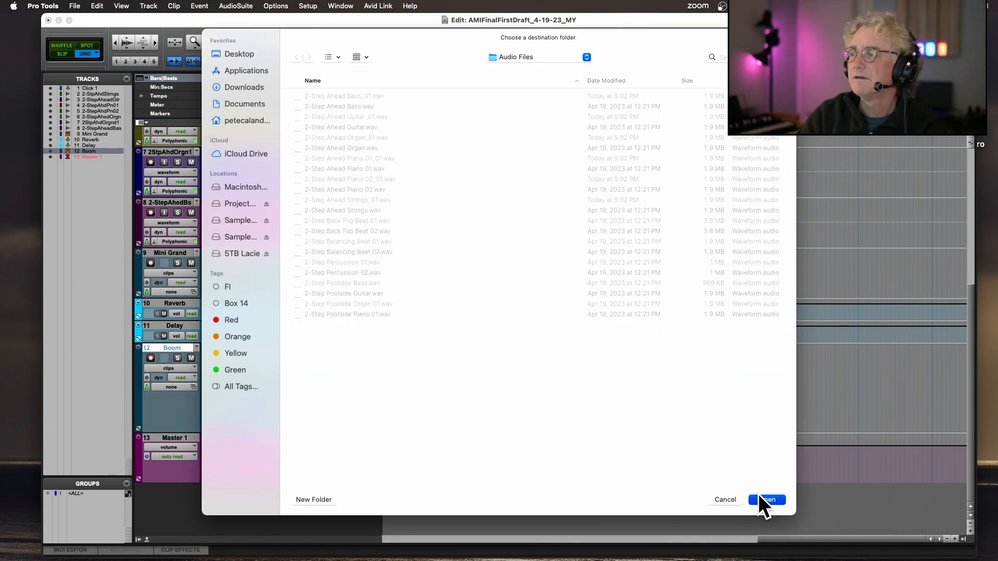
left_click(759, 498)
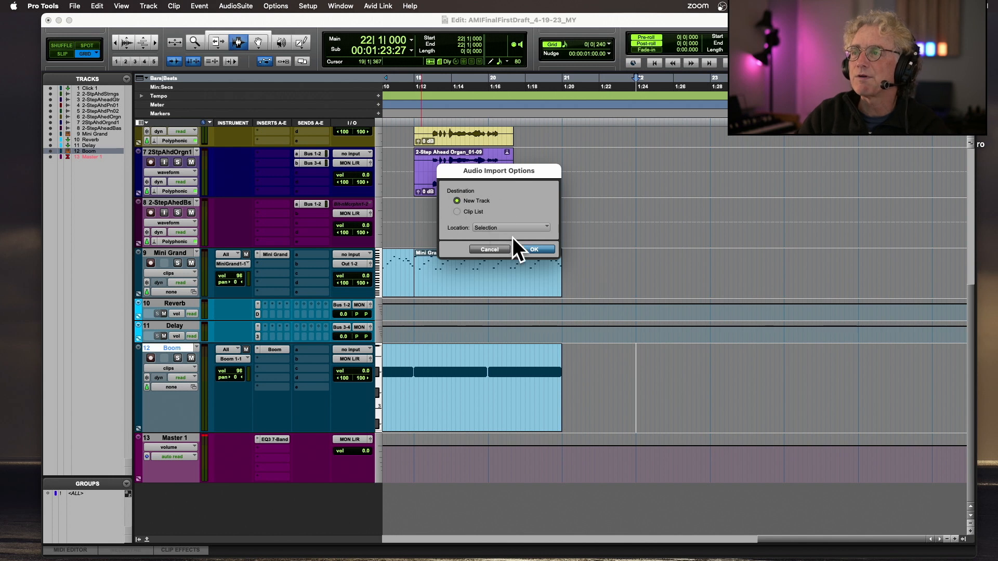
left_click(528, 248)
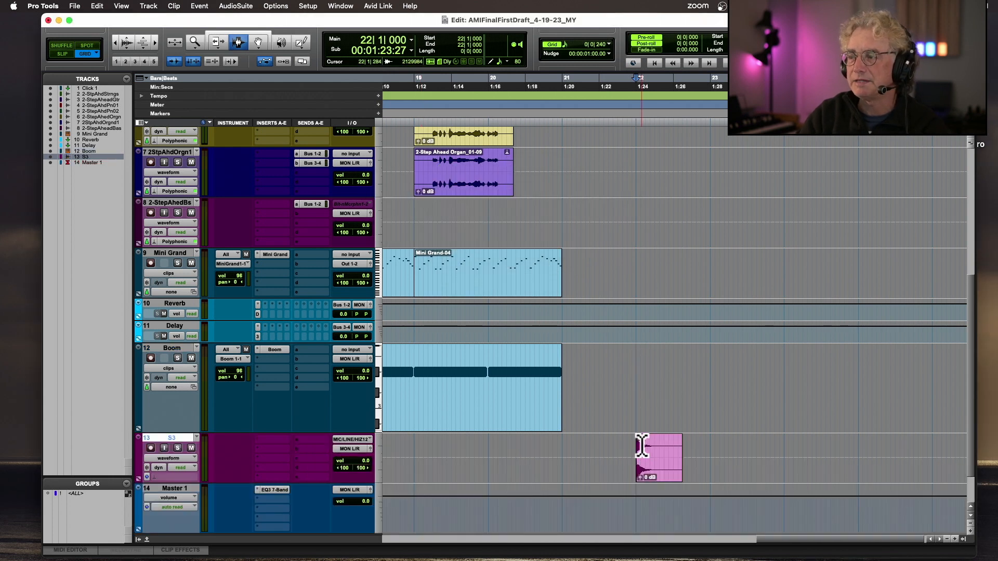
Step: Select the whole S3 clip at bar 22 and play it back
key("t")
key("t")
left_click(706, 458)
left_click(699, 453)
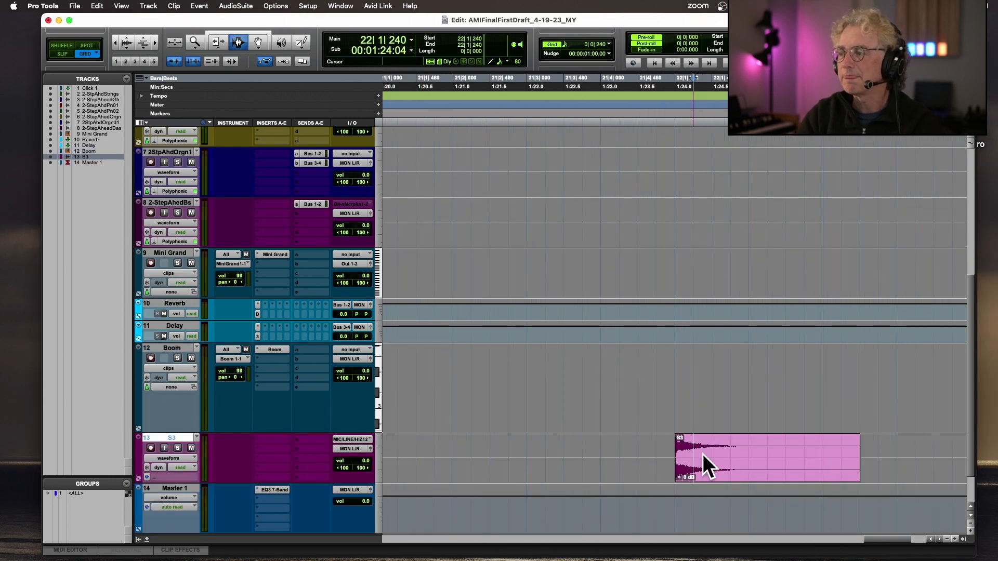
key("space")
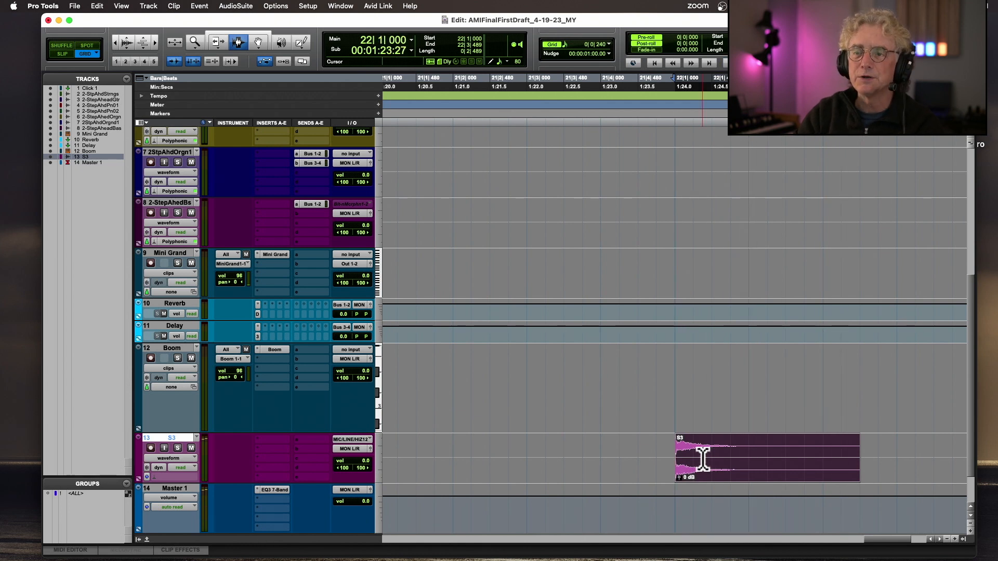
Step: Render the AudioSuite Reverse process on the selected S3 clip
left_click(251, 4)
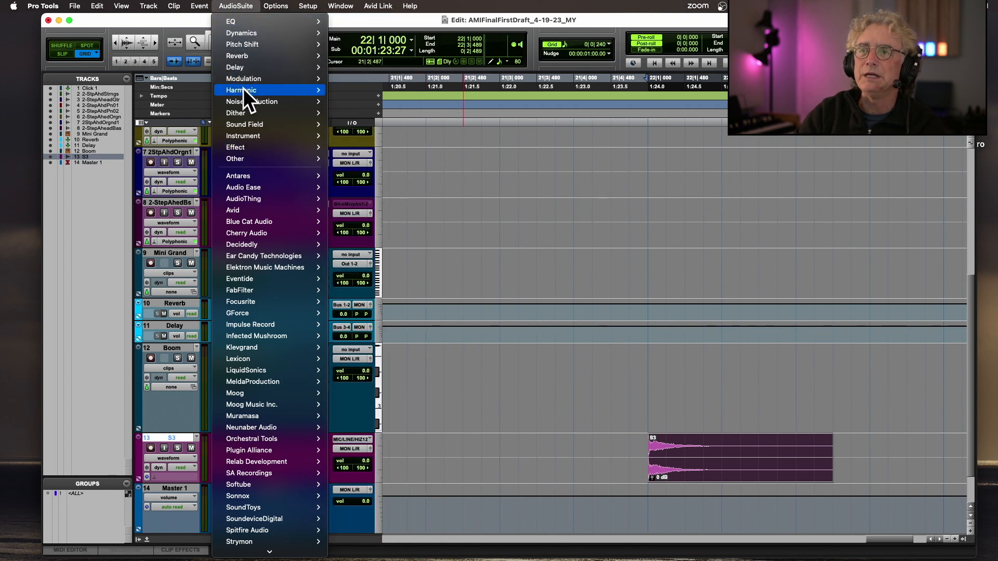
mouse_move(245, 160)
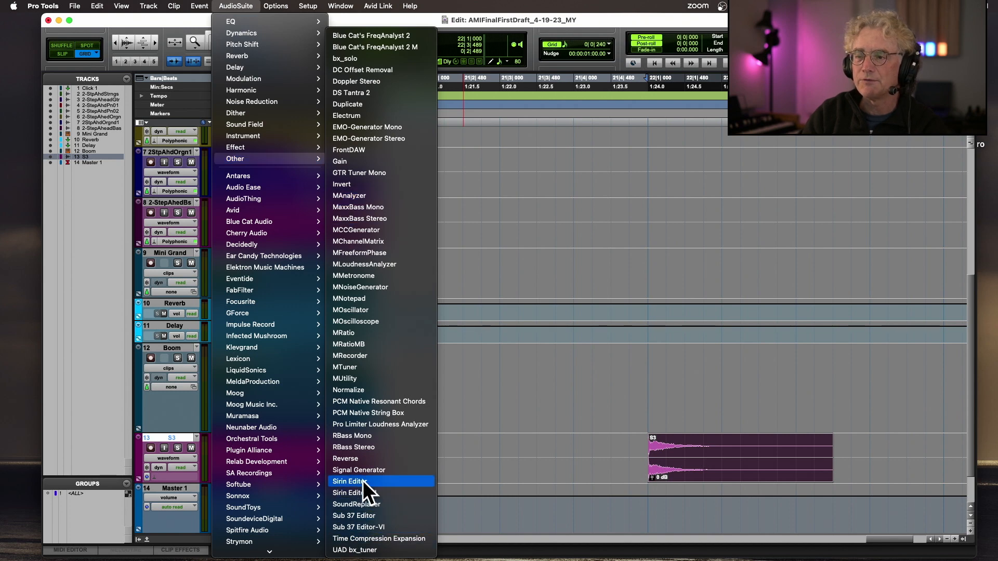
left_click(366, 458)
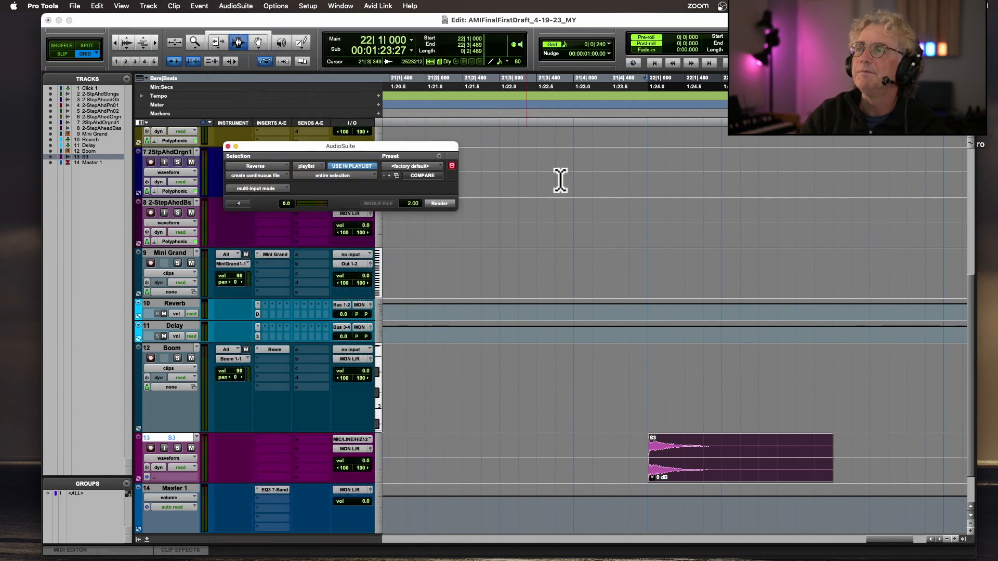
left_click(433, 203)
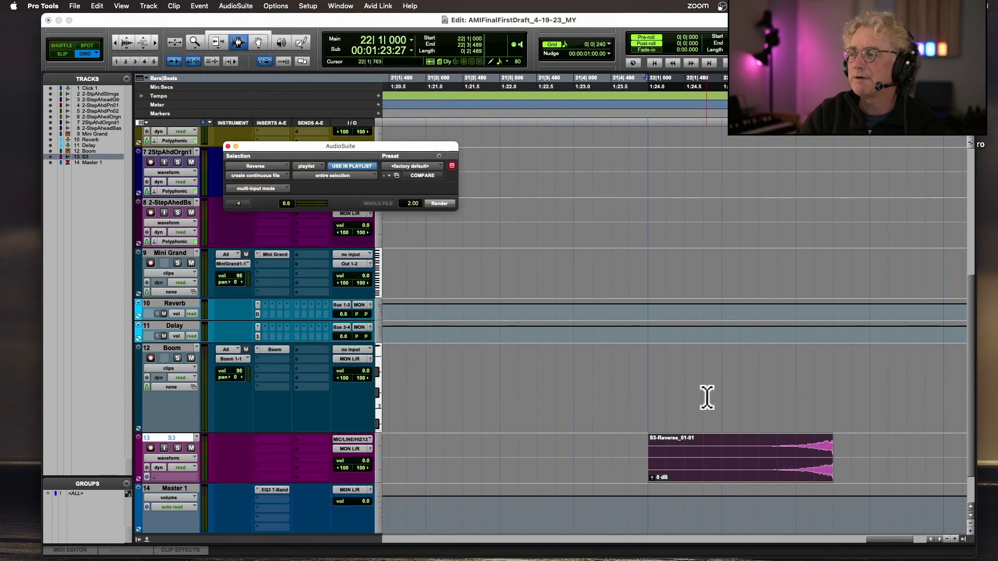
Step: Play the reversed snare clip from 22|2|240 and close the Reverse window
left_click(735, 452)
key("space")
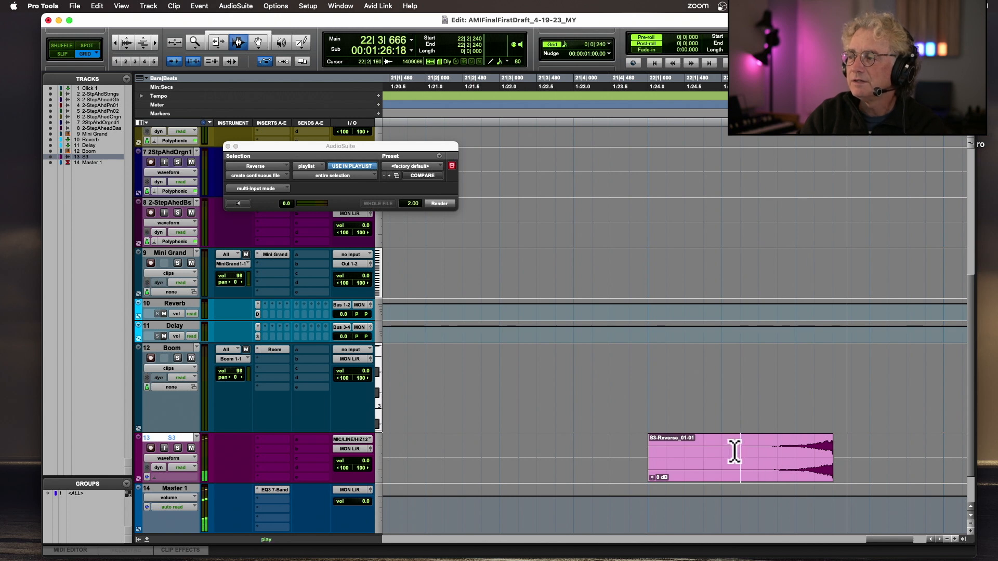
key("space")
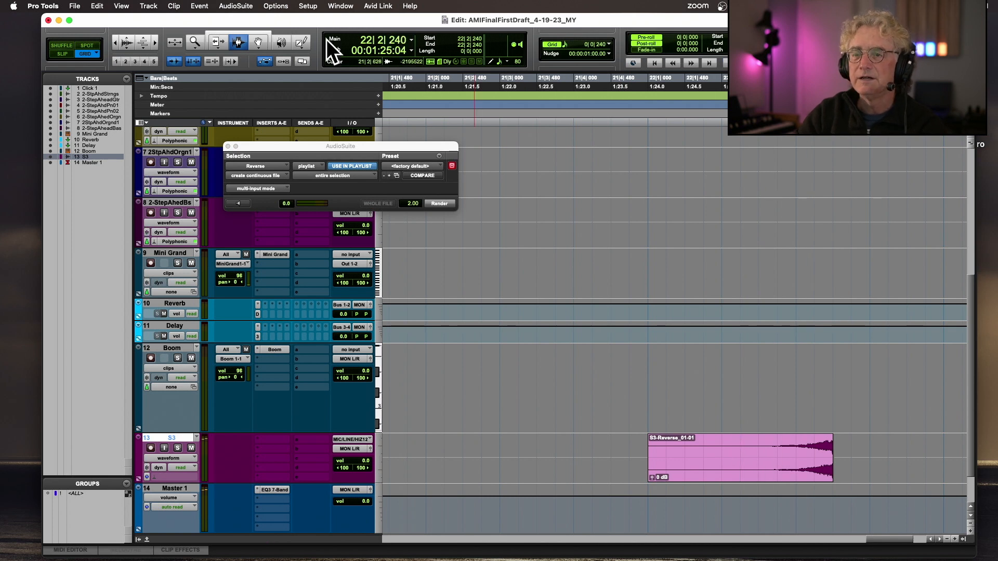
left_click(236, 146)
Step: Move the Reverb and Delay tracks together below the S3 track, just above Master 1
key("super+bracketleft")
key("super+bracketleft")
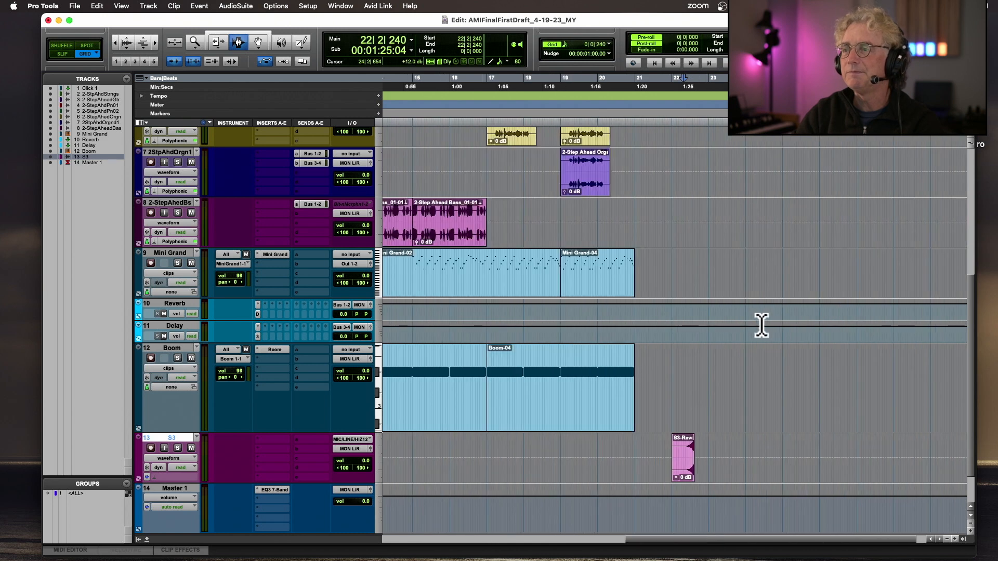
key("super+bracketleft")
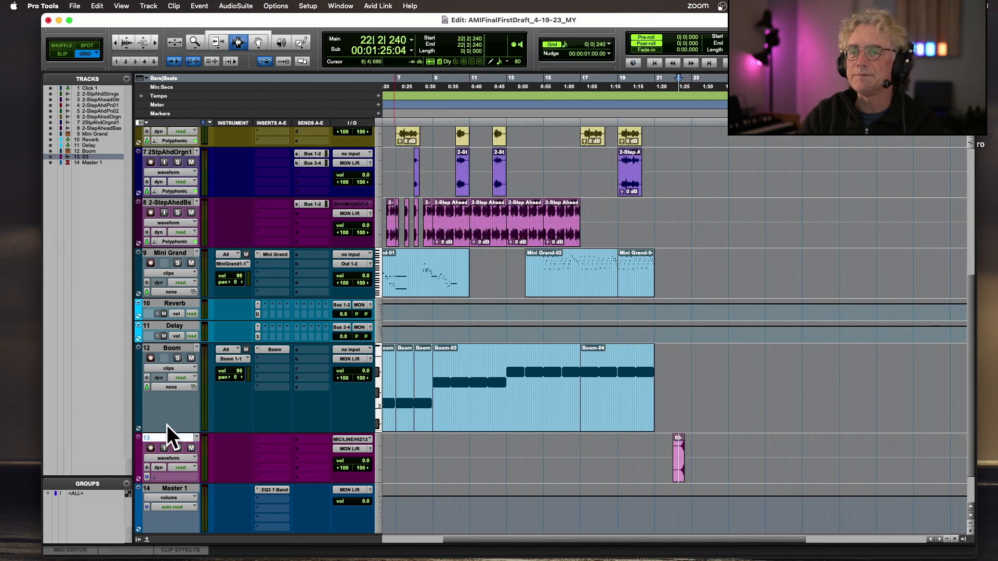
left_click(171, 301)
left_click(172, 323, "shift")
left_click_drag(172, 322, 178, 485)
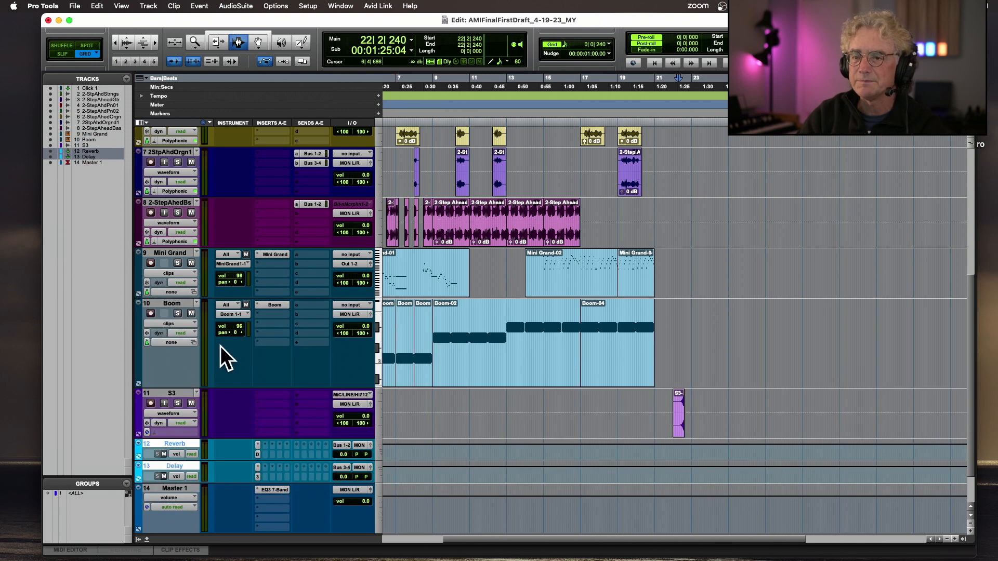
Step: Place the edit cursor at 4|4|480 in the faded end of the guitar clip on the 2-StepAhedGtr track
left_click(407, 162)
key("super+bracketright")
key("super+bracketright")
scroll(581, 188, "up", 10)
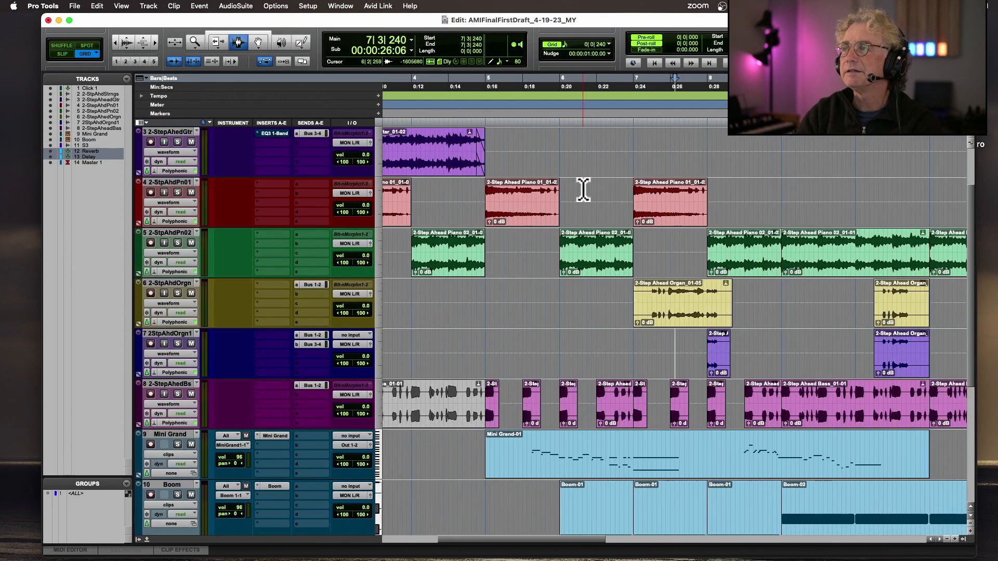
left_click(476, 219)
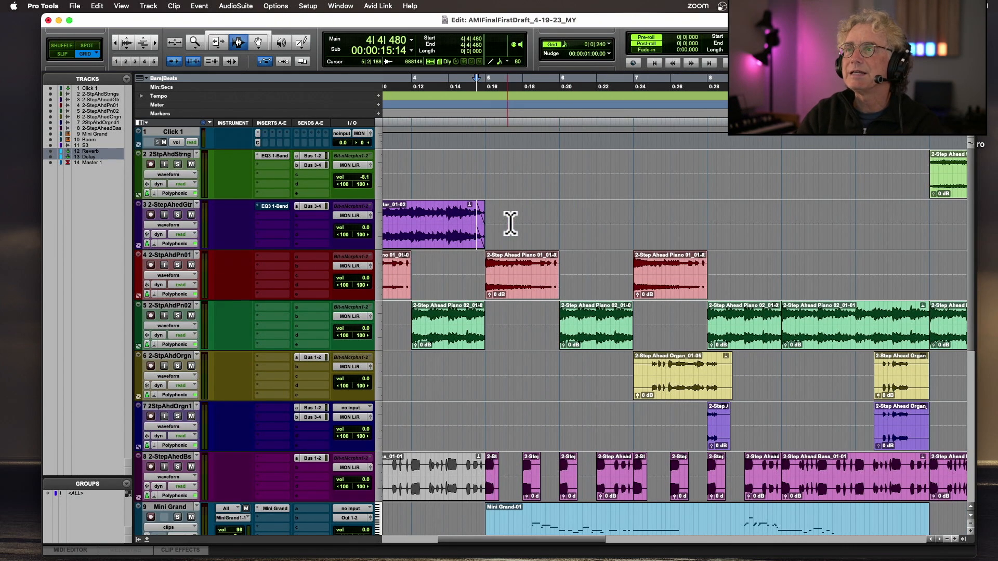
Step: Select the reversed snare clip at bar 22 on the S3 track
scroll(508, 222, "down", 6)
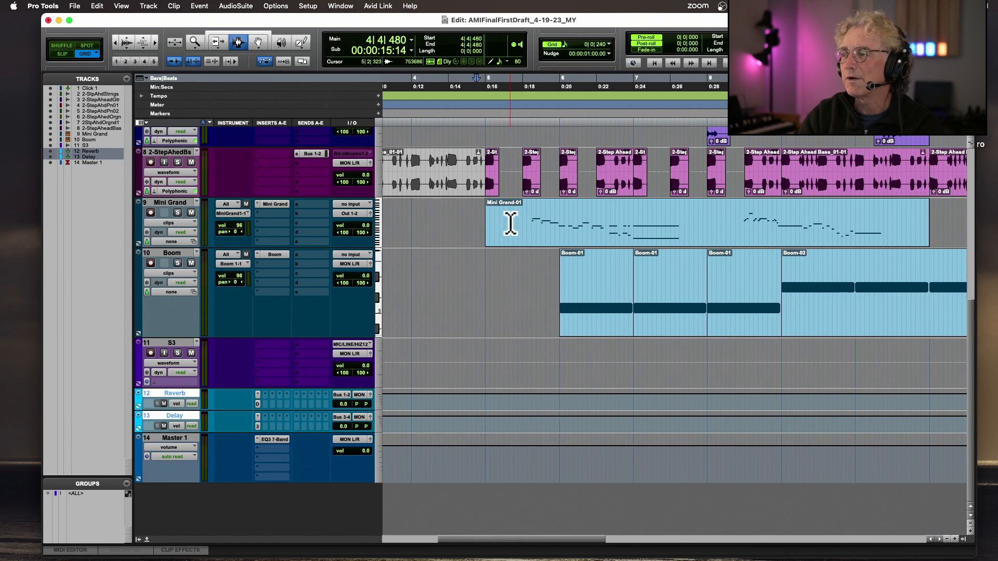
key("super+bracketleft")
key("super+bracketleft")
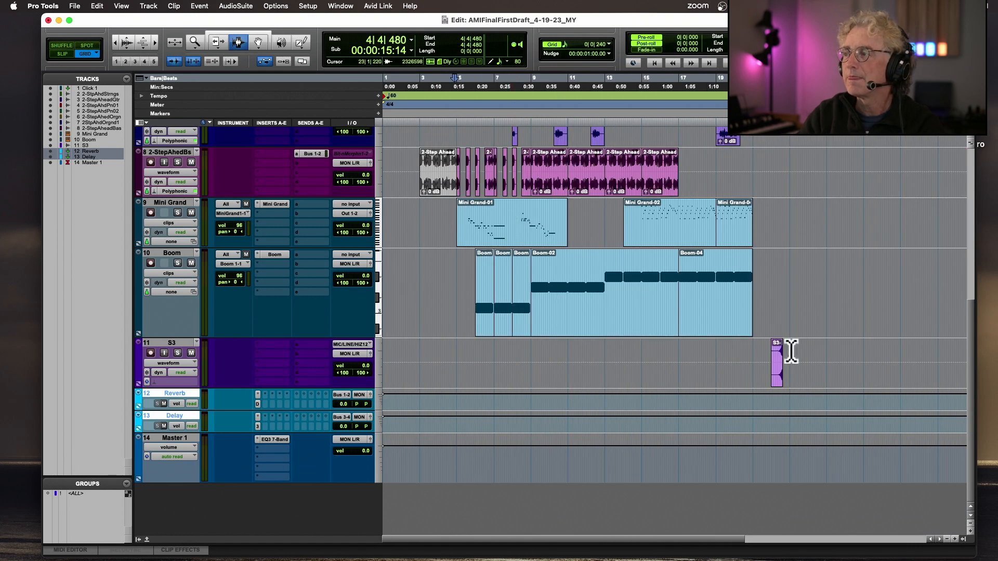
double_click(778, 368)
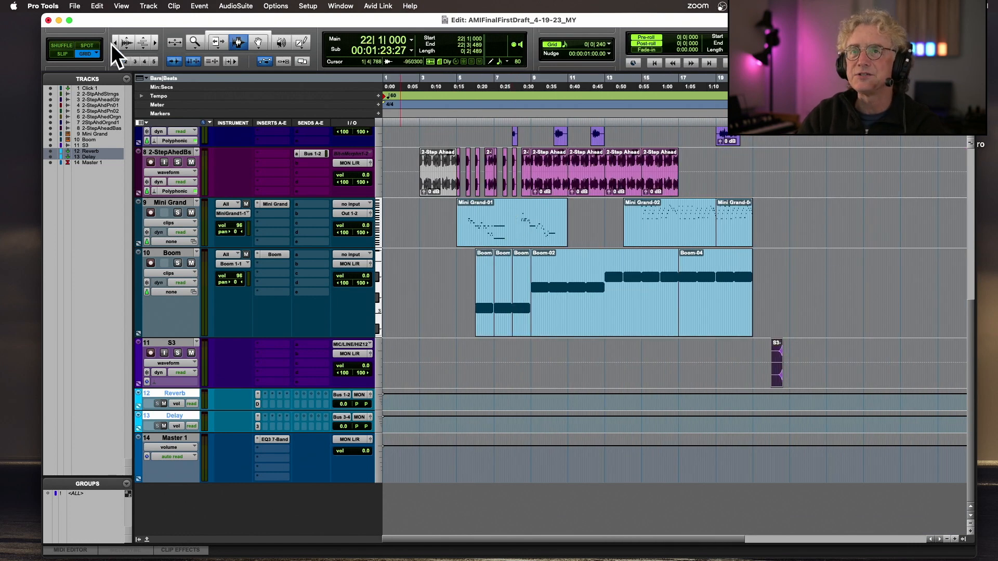
key("super+bracketright")
key("super+bracketright")
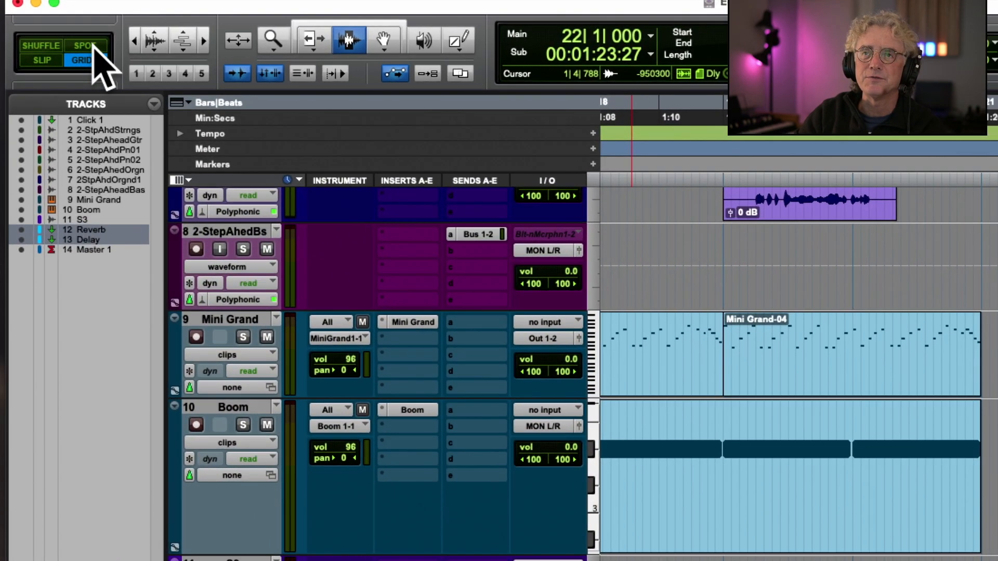
Step: In Spot mode, move the reversed snare clip on the S3 track to start at 4|1|000
left_click(89, 45)
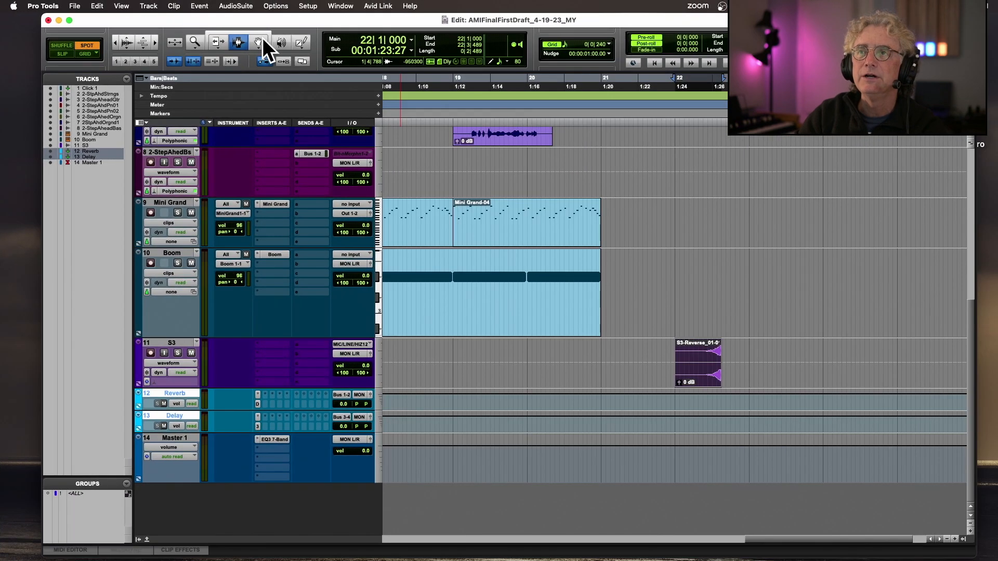
left_click(384, 40)
left_click(698, 358)
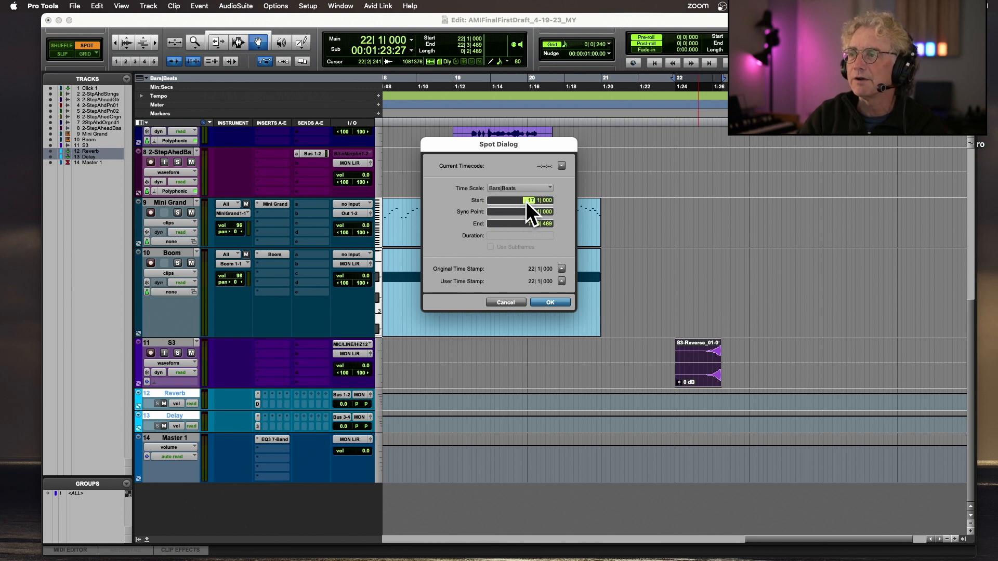
type("59")
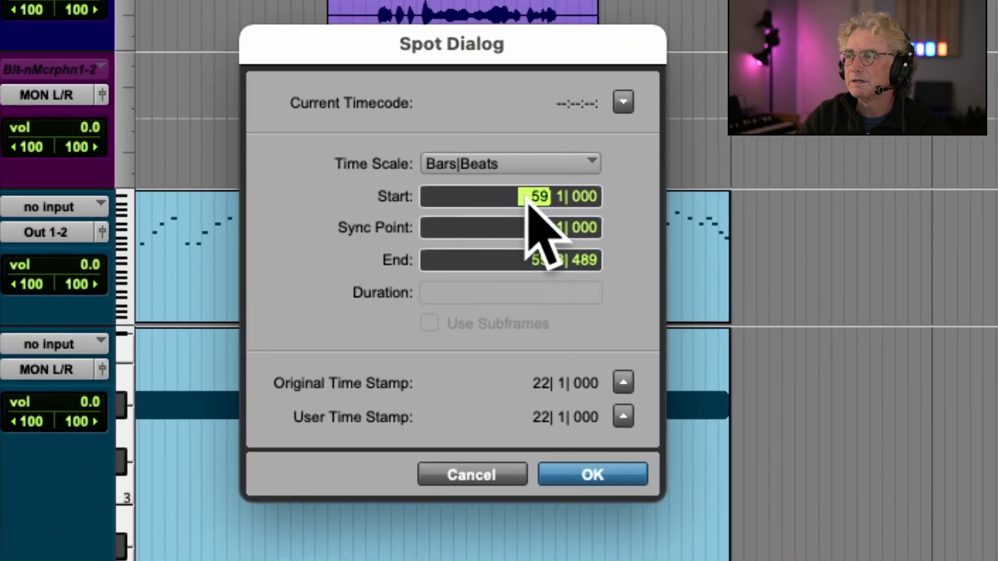
type("41")
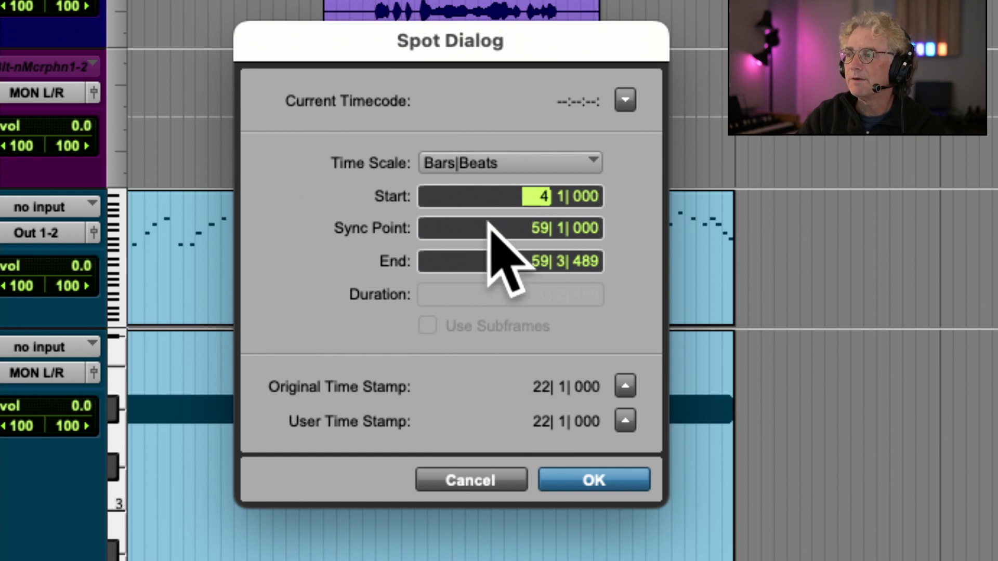
key("Return")
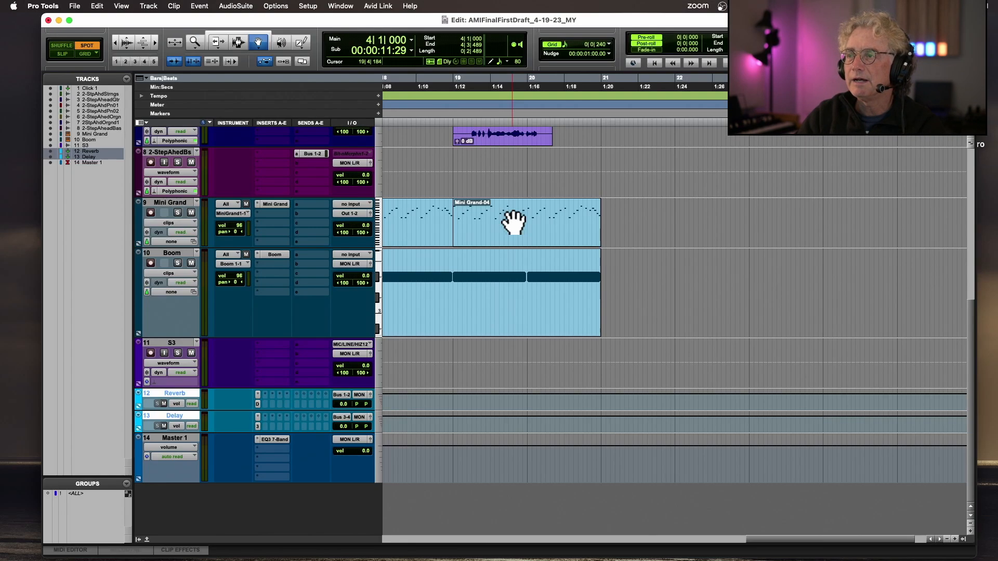
Step: Locate the moved snare clip at bar 4 and change the edit mode from Spot to Slip
scroll(520, 341, "left", 20)
scroll(518, 342, "left", 10)
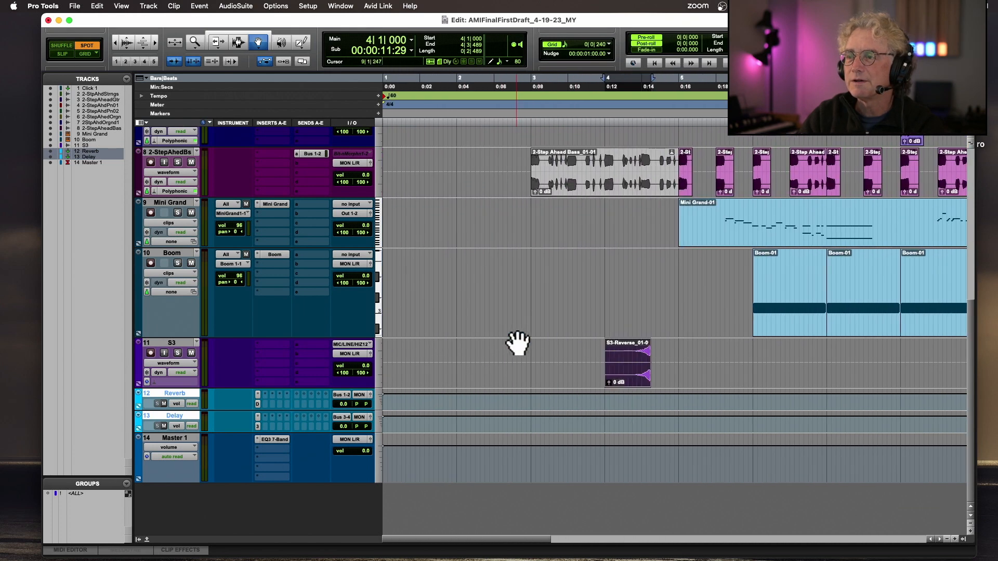
scroll(632, 357, "up", 5)
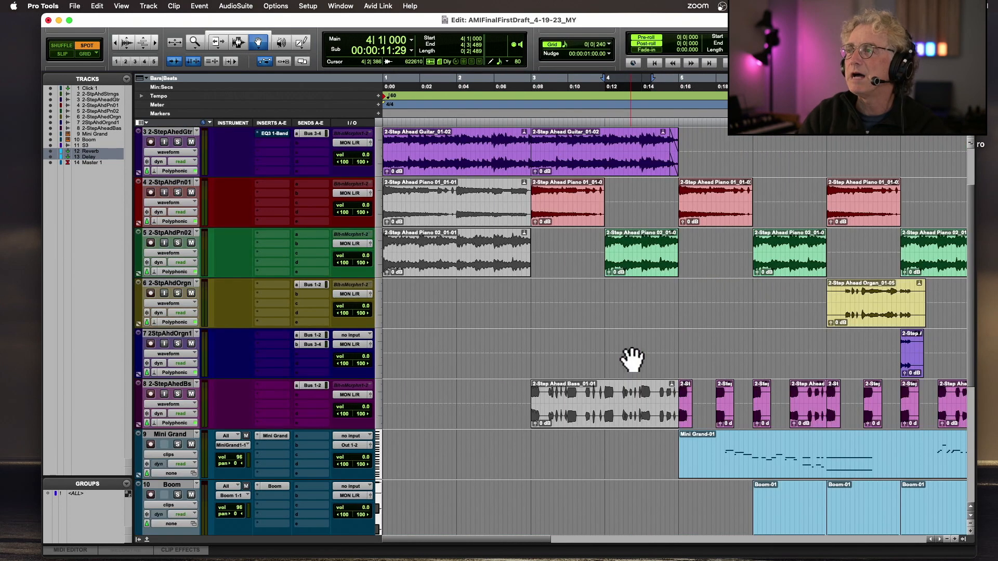
scroll(632, 359, "down", 5)
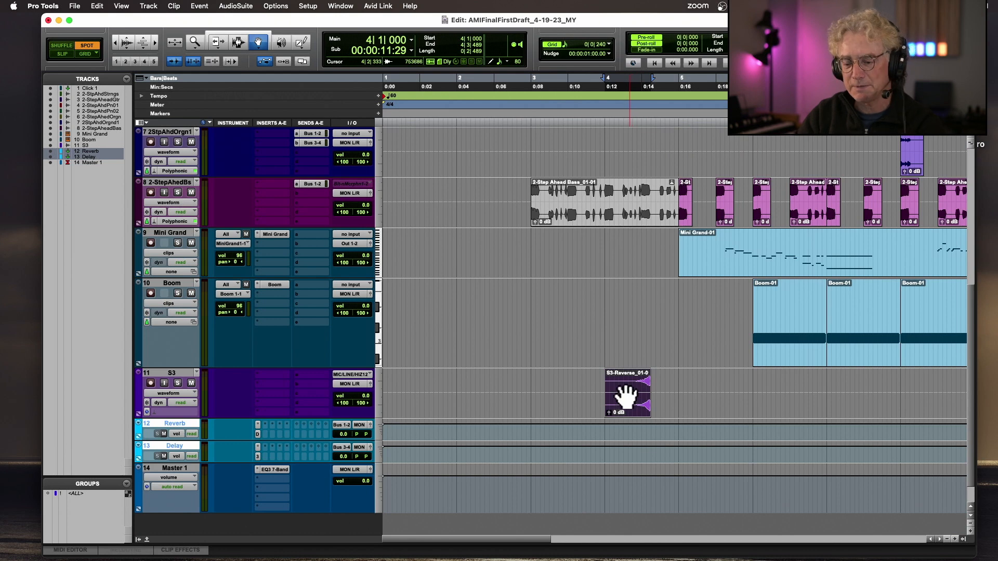
key("super+bracketright")
left_click(737, 408)
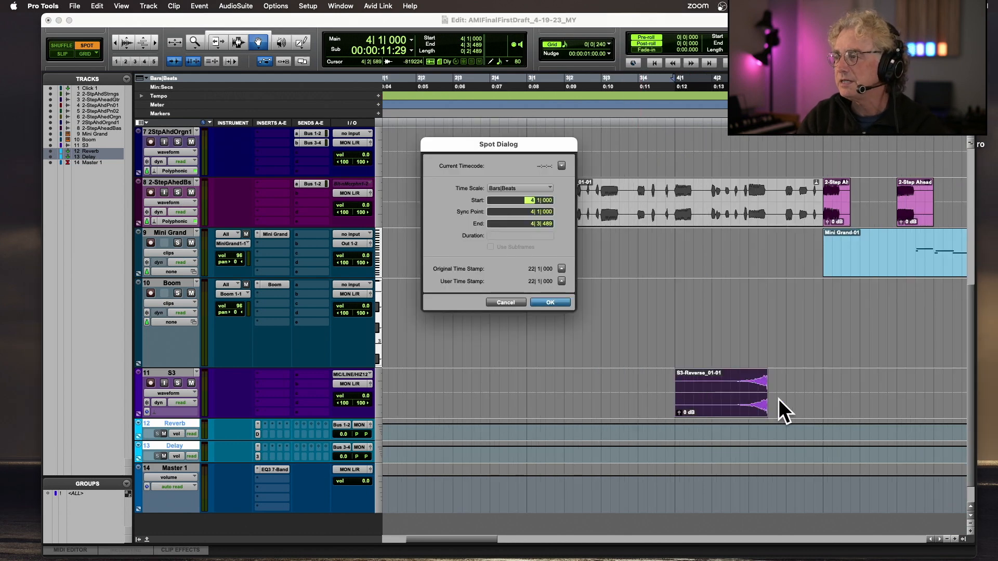
left_click(508, 308)
left_click(62, 53)
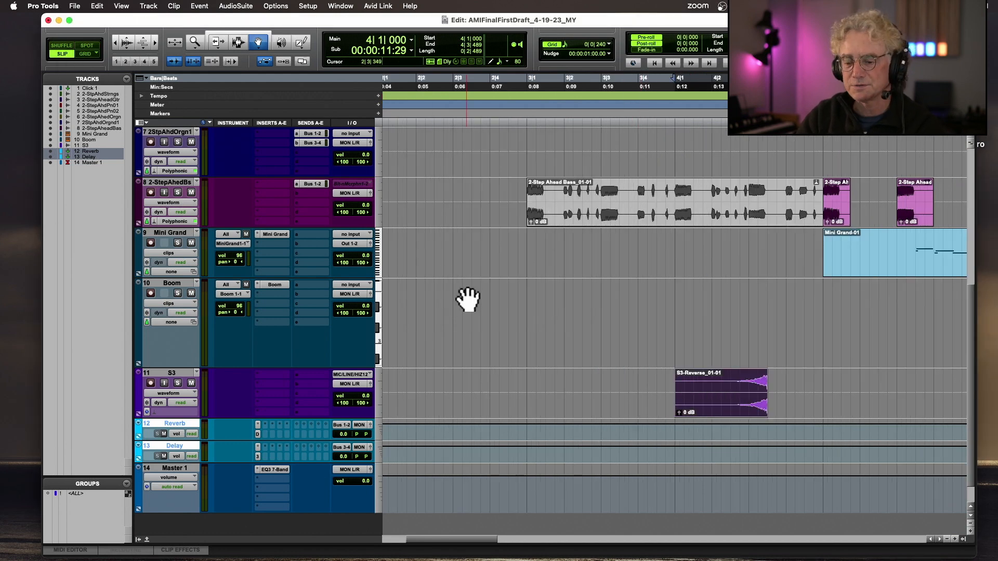
Step: Move the reversed snare clip later so its end lines up exactly with 5|1|000
left_click_drag(749, 408, 797, 404)
key("t")
key("t")
key("t")
scroll(797, 414, "right", 10)
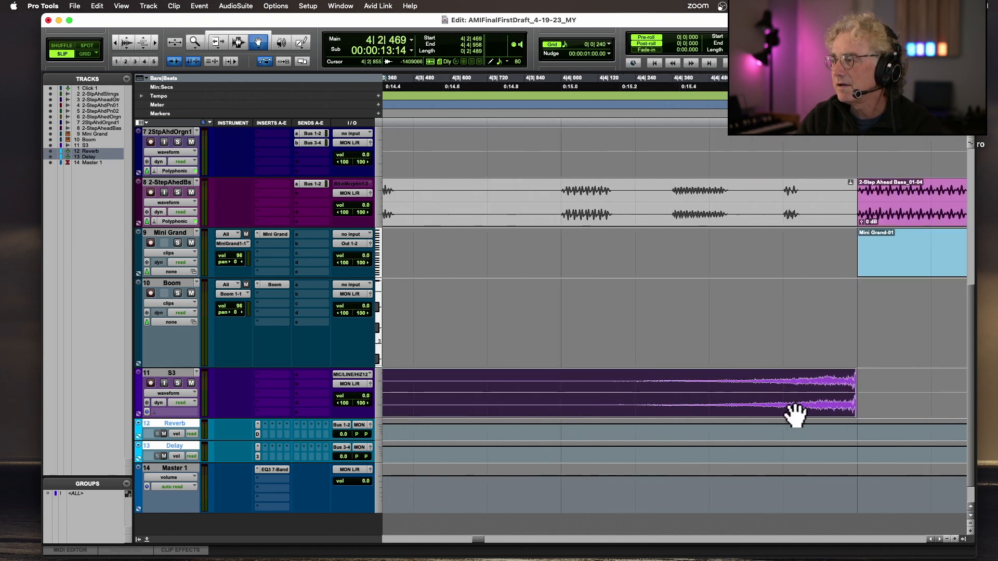
key("t")
key("t")
key("t")
key("t")
key("t")
left_click_drag(661, 404, 682, 394)
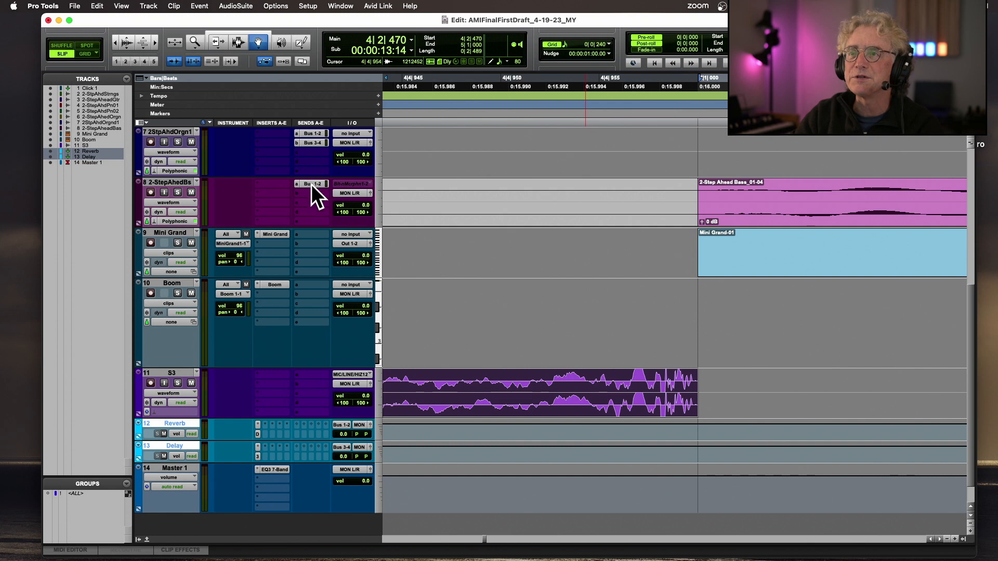
Step: Assign send A of the S3 track to Bus 1-2 and raise its level to about -0.1 dB
left_click_drag(317, 373, 314, 373)
left_click(314, 375)
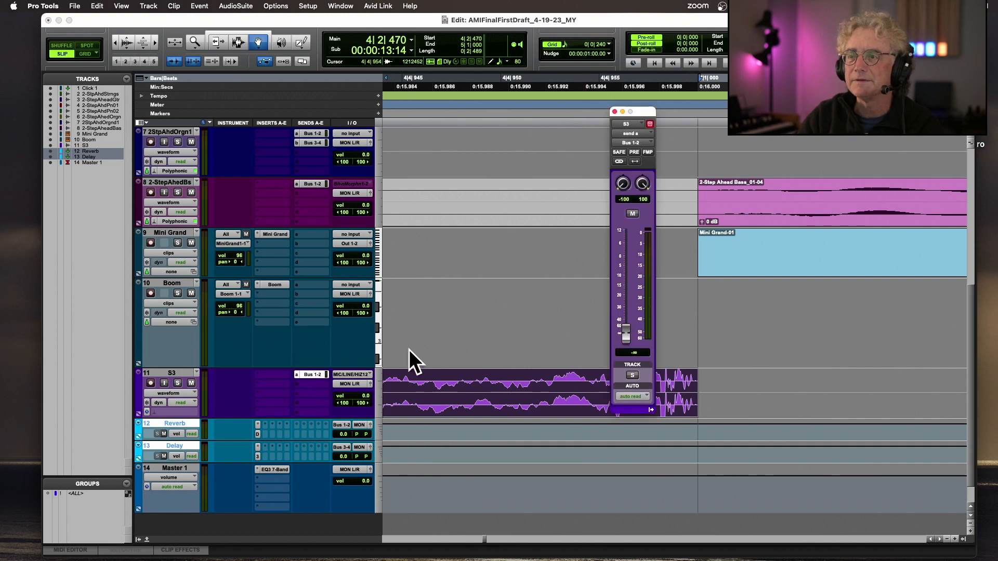
left_click_drag(625, 332, 619, 258)
Step: Display the send A level automation for Bus 1-2 on the S3 track
left_click(176, 390)
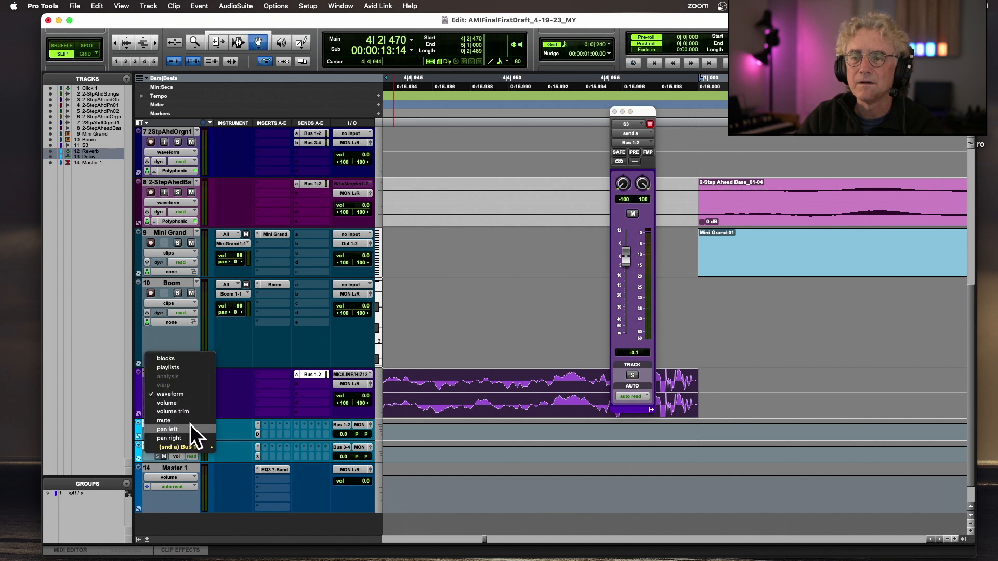
mouse_move(192, 447)
left_click(234, 451)
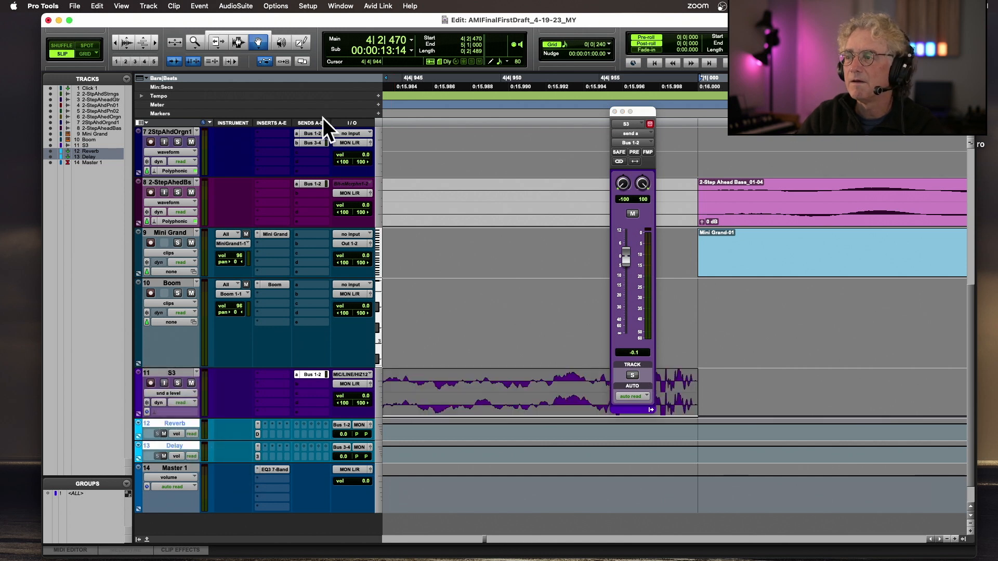
key("r")
key("r")
key("r")
key("r")
key("r")
key("r")
key("r")
key("r")
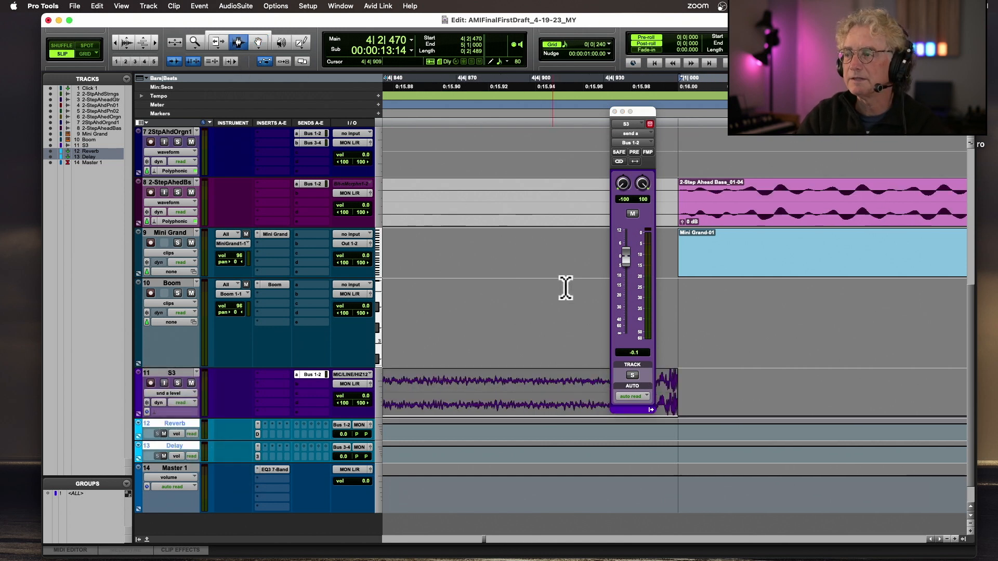
Step: Return to the session start and set the S3 track view back to waveform
left_click(746, 406)
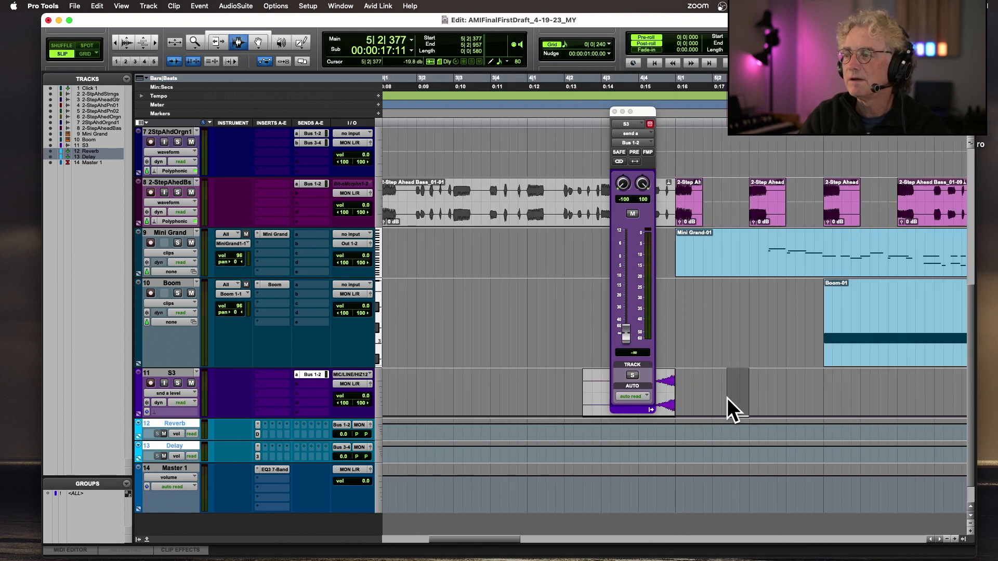
key("Return")
key("Delete")
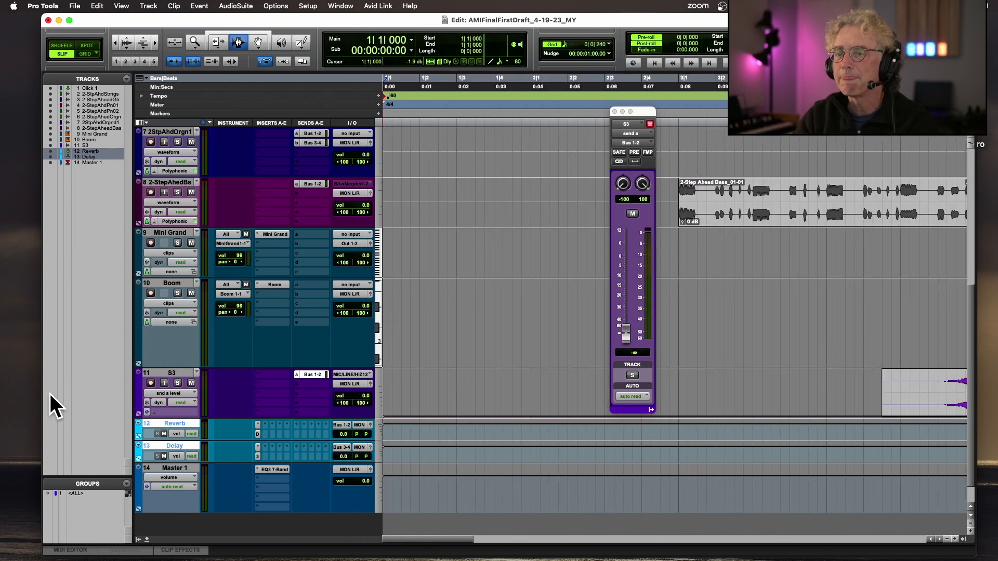
left_click(174, 393)
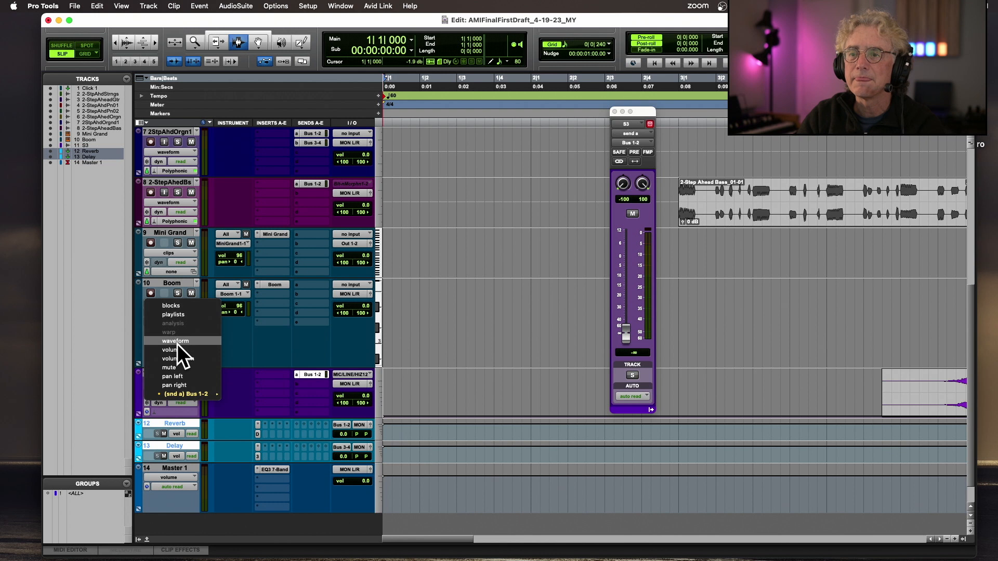
left_click(176, 342)
Step: Try to raise the S3 send fader and play the reversed snare from 4|3|384
left_click_drag(628, 278, 630, 264)
key("space")
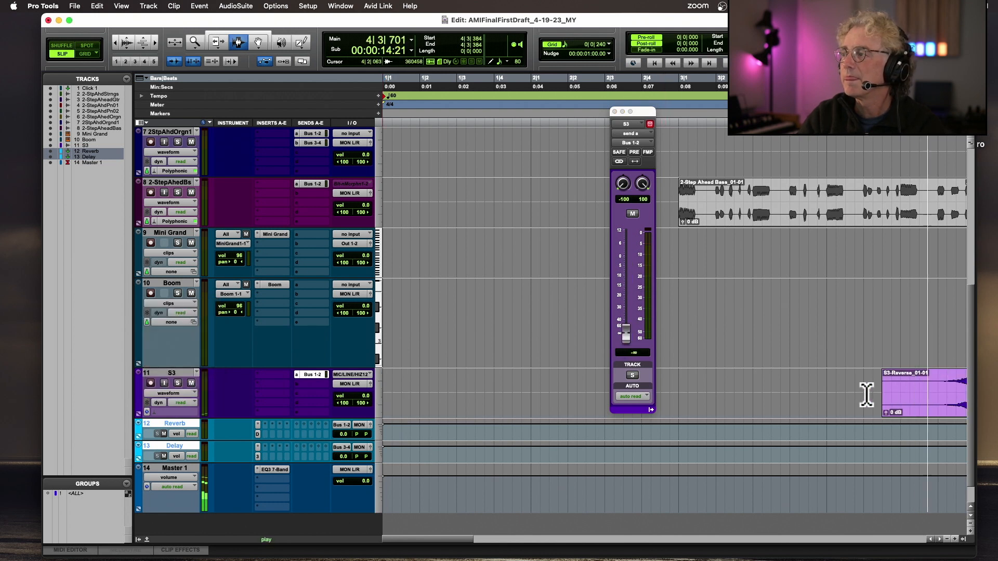
key("space")
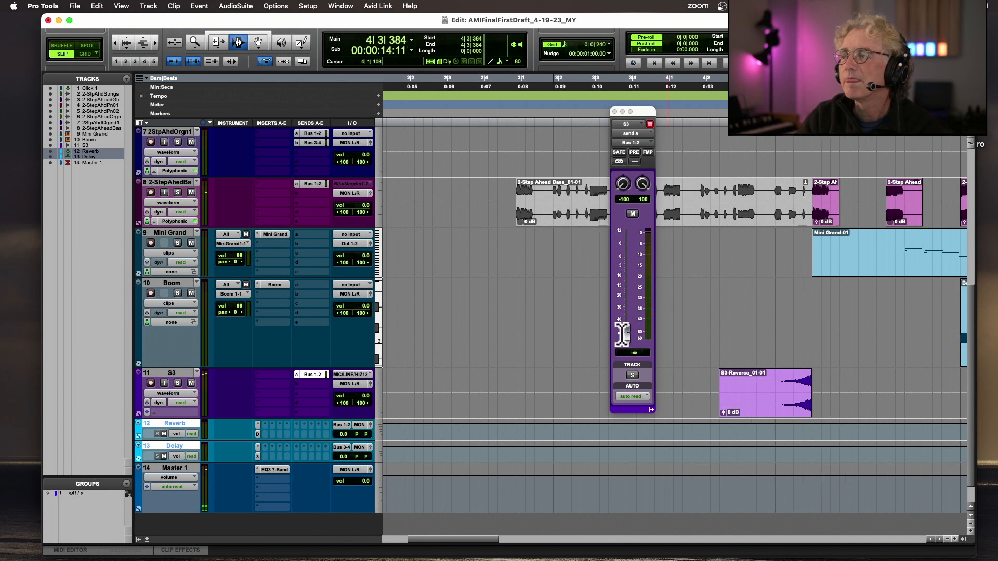
Step: Clear send A on the S3 track, discarding its automation, and reassign it to Bus 1-2 (Stereo)
left_click(298, 374)
left_click(309, 334)
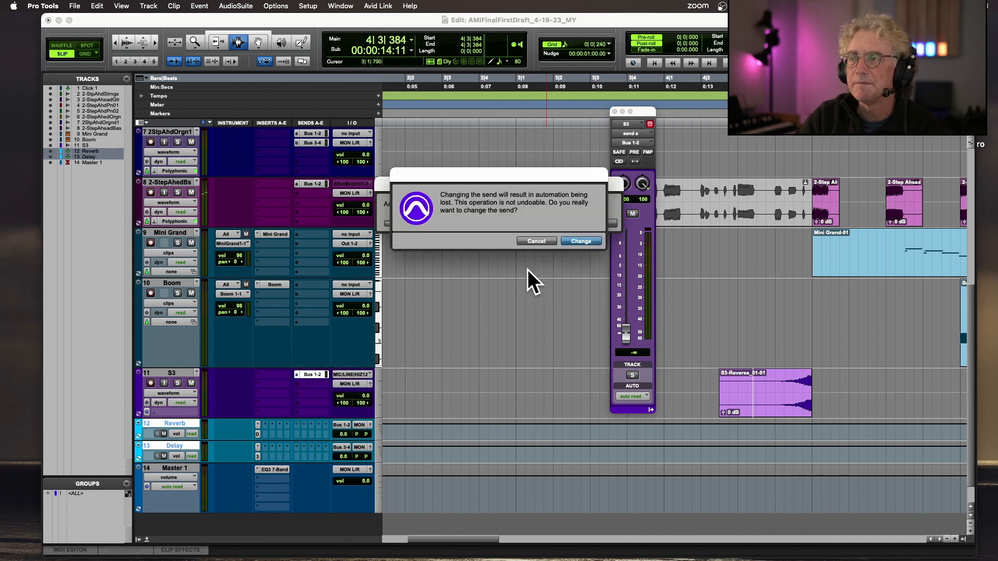
left_click(578, 240)
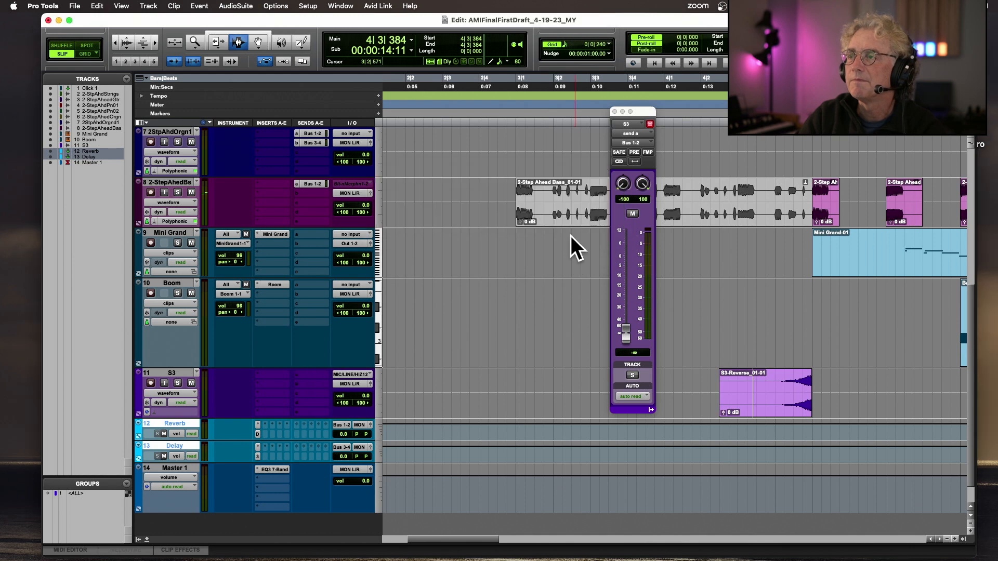
left_click(300, 374)
mouse_move(356, 384)
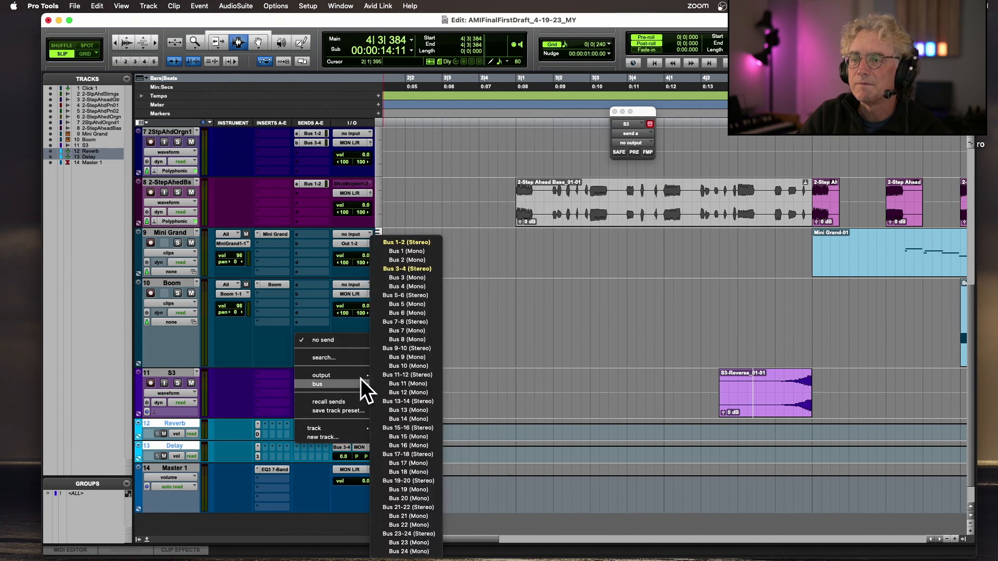
left_click(434, 242)
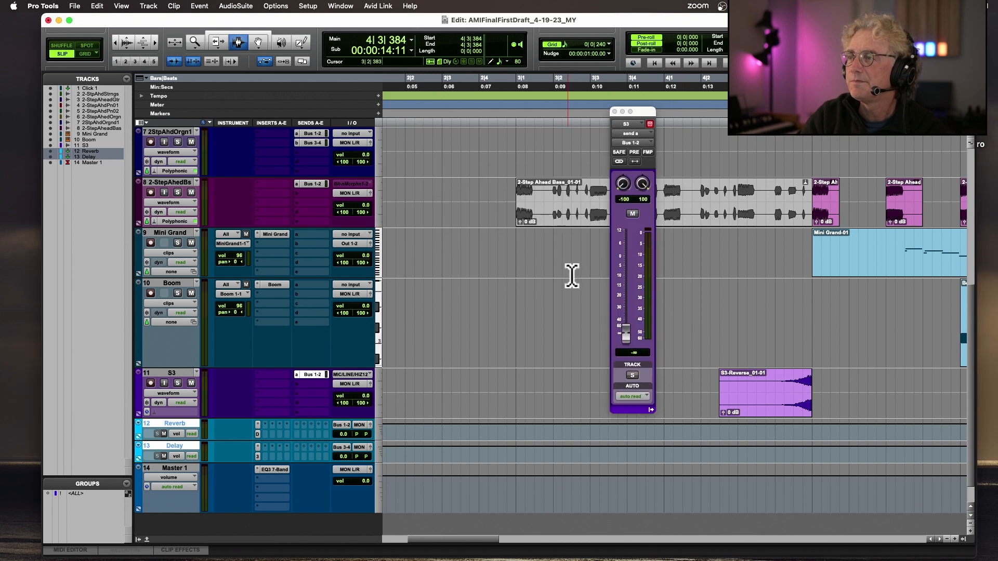
Step: Set the S3 send level to about -5.4 dB while playing the reversed snare from 4|3|384
left_click_drag(629, 277, 629, 270)
key("space")
left_click_drag(630, 274, 629, 266)
left_click(758, 349)
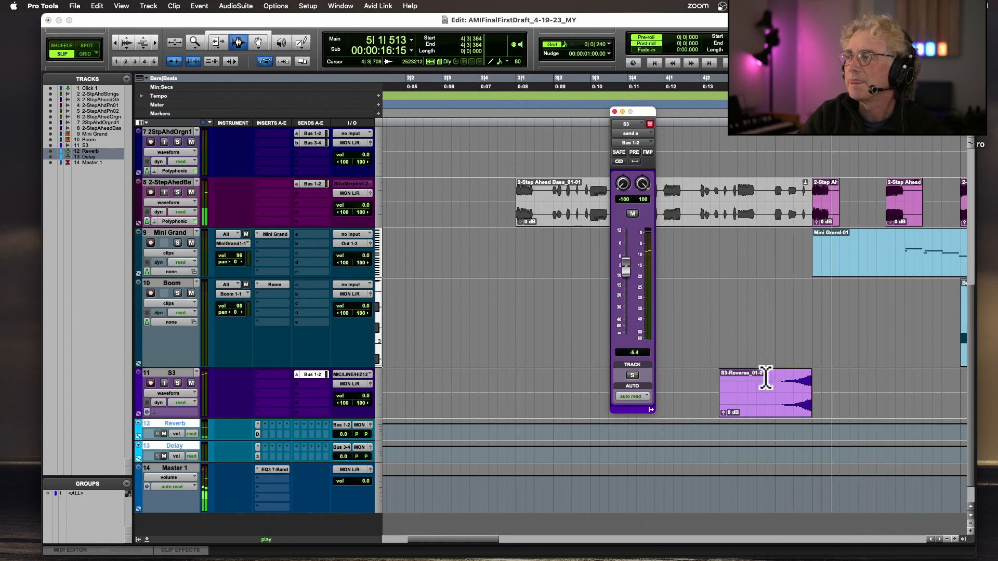
key("space")
Step: Inspect the end of the reversed snare clip up close and play the transition into bar 5 from 4|4|931
scroll(790, 376, "up", 6)
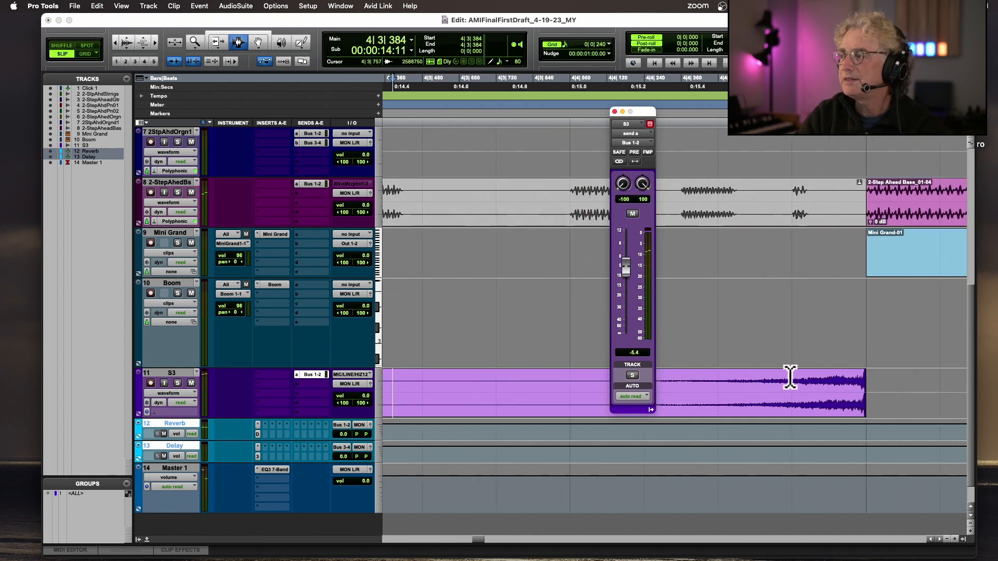
scroll(803, 401, "up", 8)
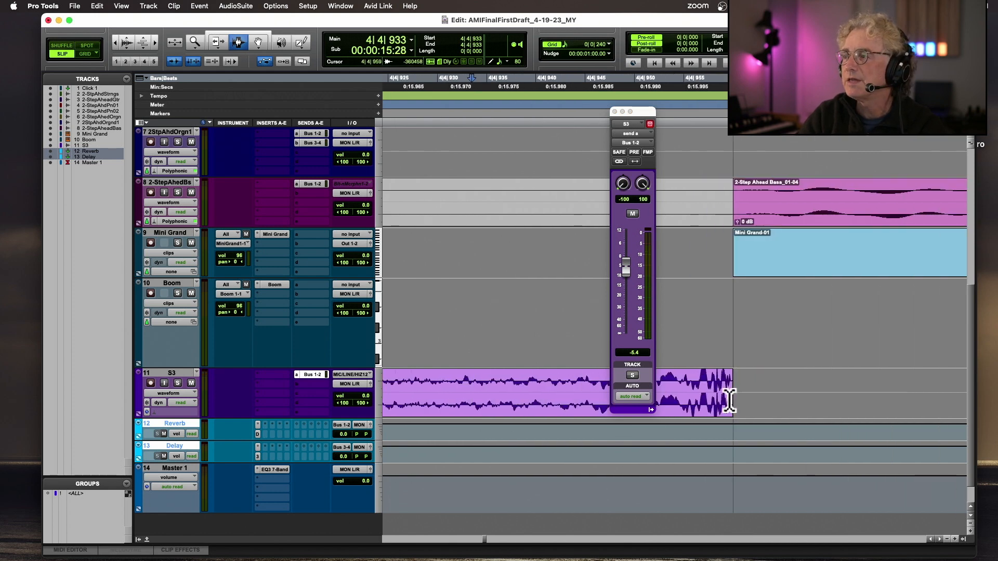
left_click_drag(715, 403, 742, 411)
left_click(454, 381)
key("space")
key("space")
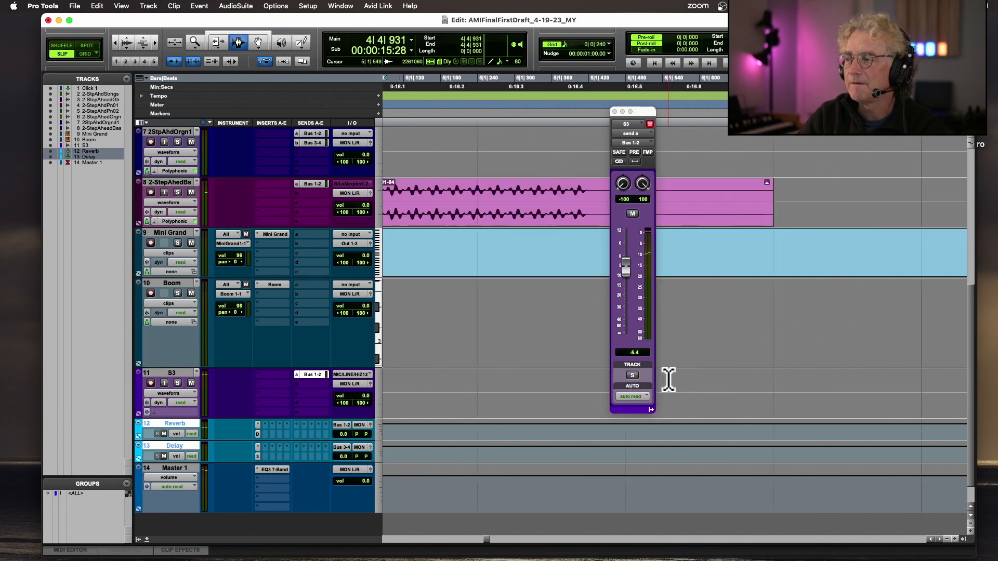
Step: Play the reversed snare transition into bar 5 from 4|3|074 and close the S3 send window
key("r")
key("r")
key("r")
key("r")
left_click(582, 388)
key("space")
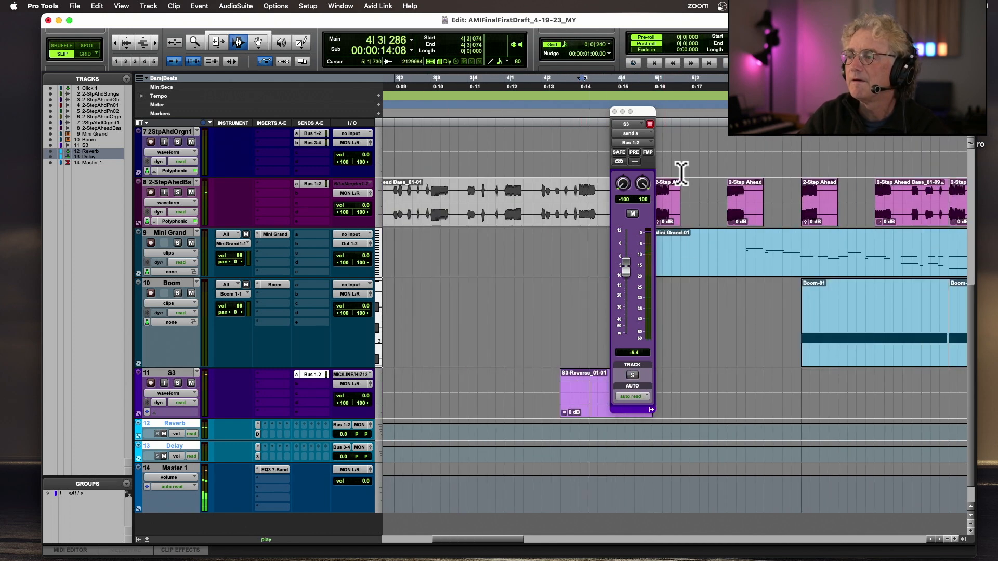
left_click(622, 112)
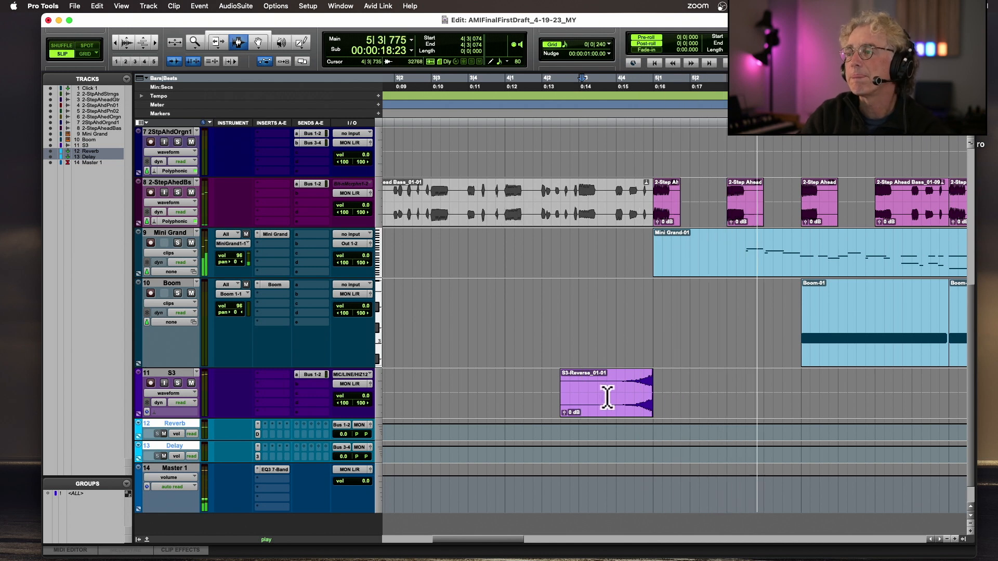
Step: Add a second send on the S3 track to Bus 3-4 (Stereo), set its level to about -11.3 dB and play the transition
key("space")
left_click(297, 384)
mouse_move(317, 393)
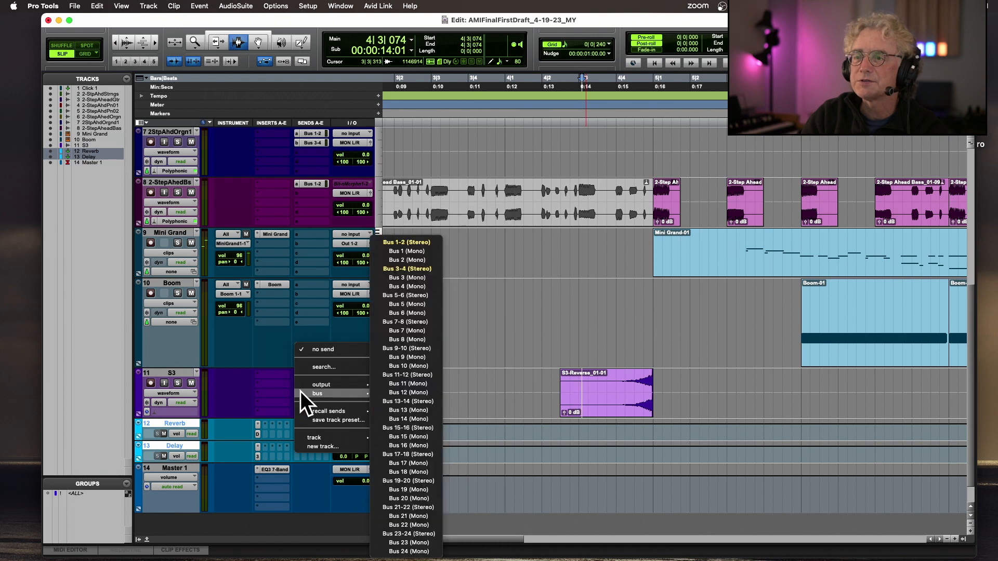
left_click(416, 268)
left_click_drag(628, 275, 624, 278)
key("space")
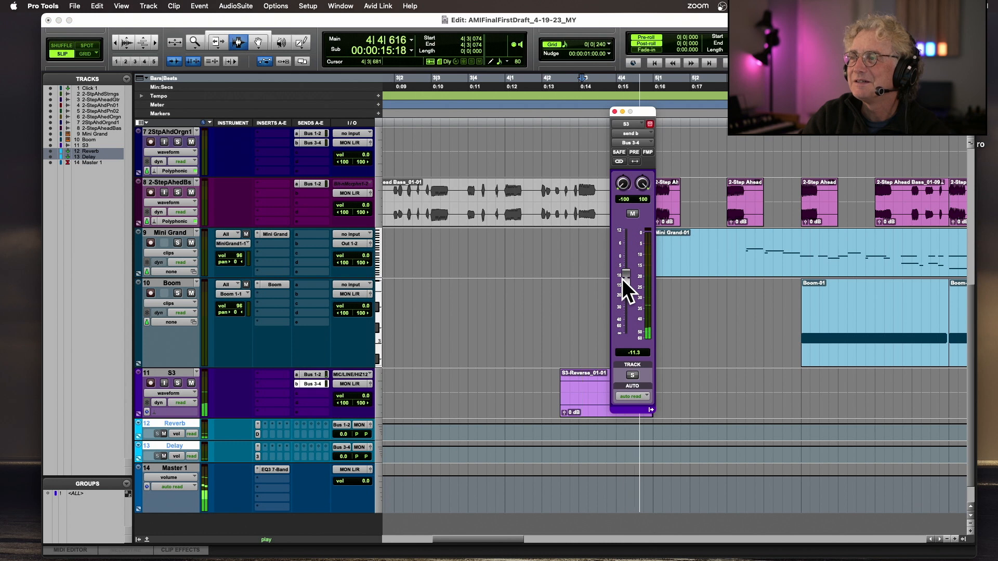
left_click(614, 112)
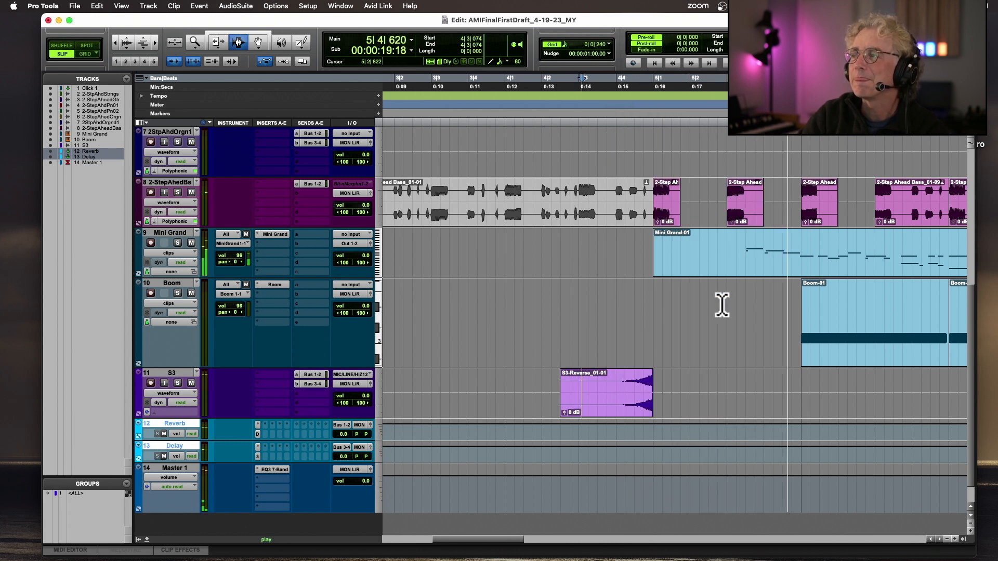
Step: Copy the Boom-01 clip from bar 6 to bar 5 on the Boom track in Grid mode
key("r")
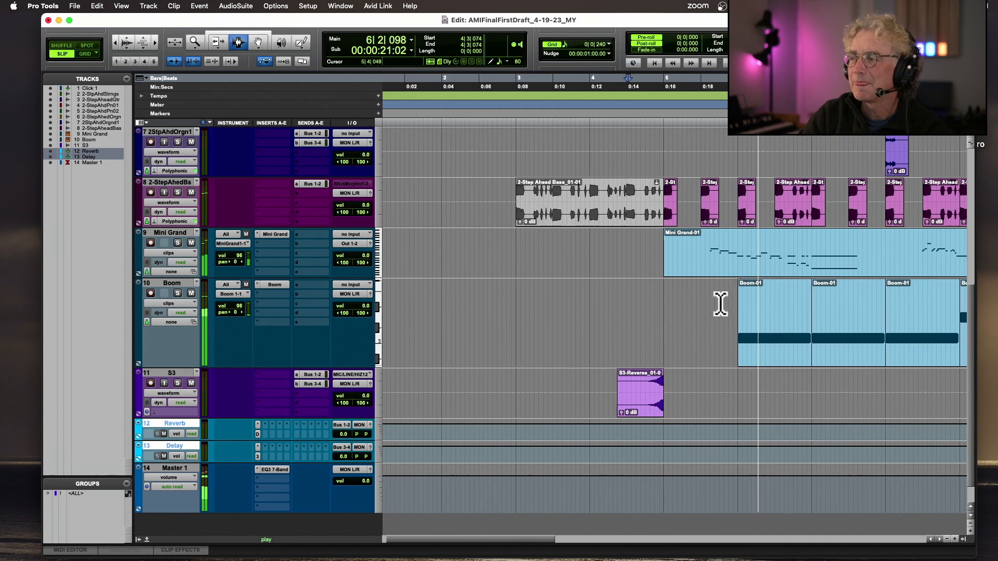
double_click(762, 307)
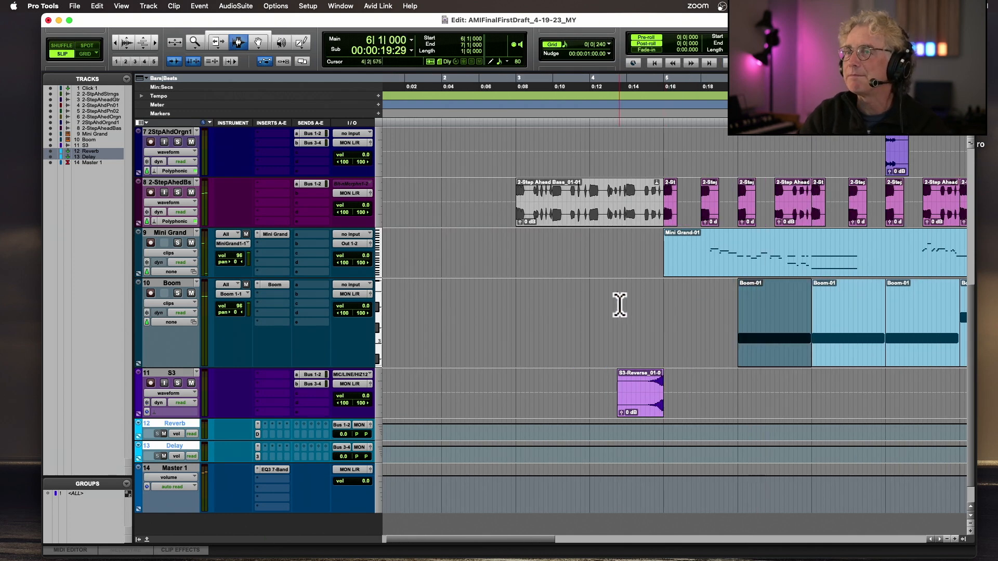
left_click(92, 54)
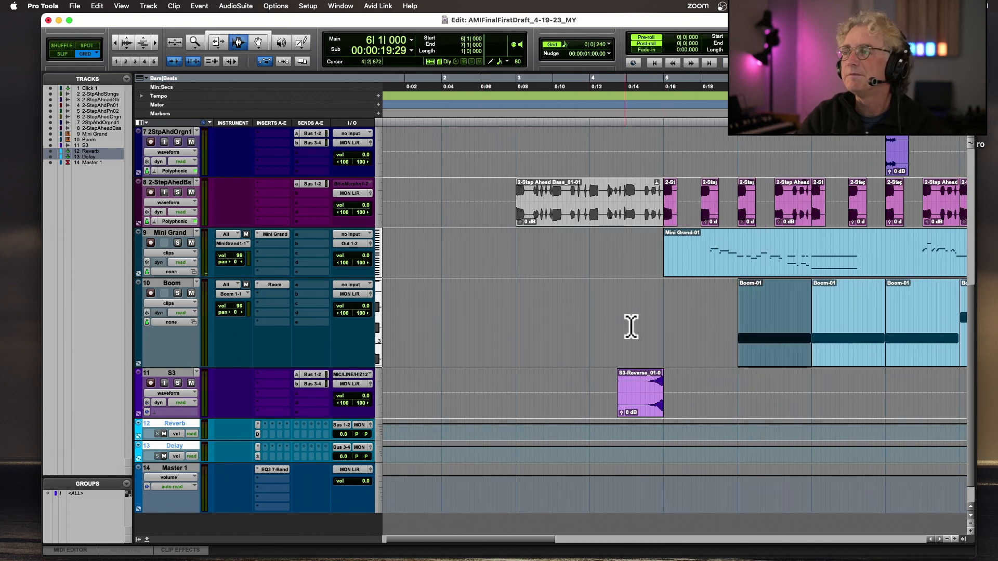
left_click(669, 333)
key("cmd+v")
Step: Play the arrangement from 4|2|480 and again from bar 13, reviewing how the clips line up across all the tracks
left_click(623, 327)
key("space")
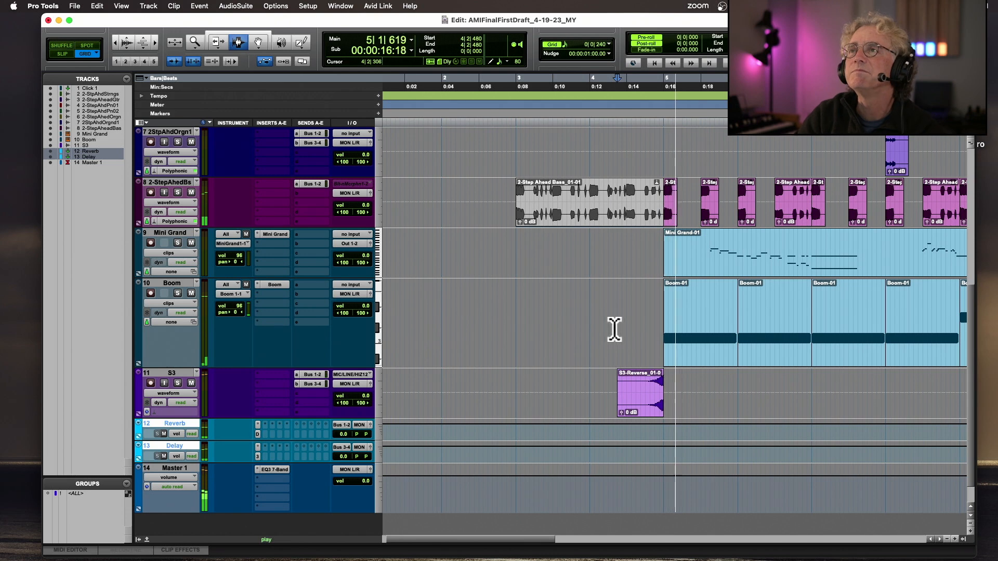
key("super+bracketleft")
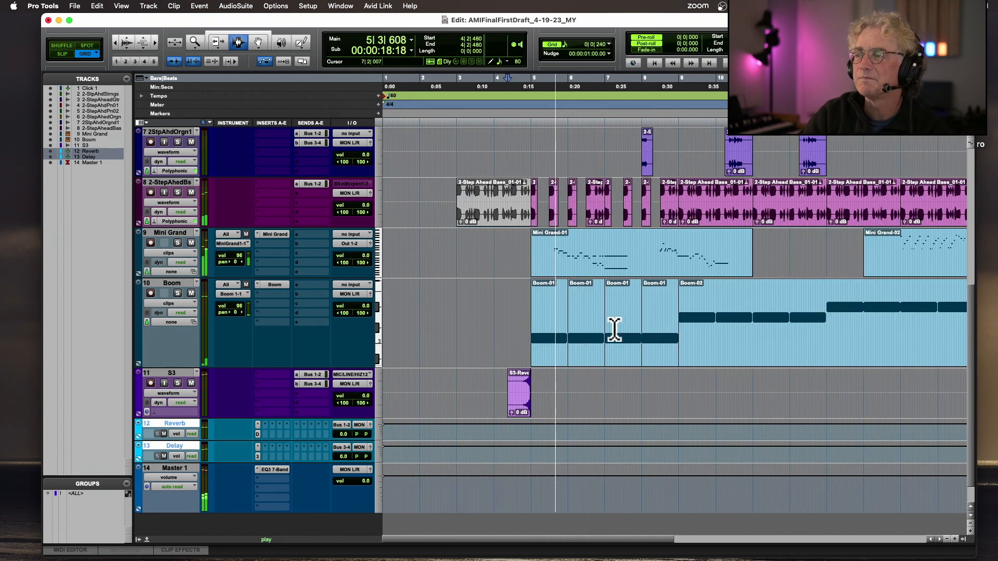
scroll(614, 330, "right", 2)
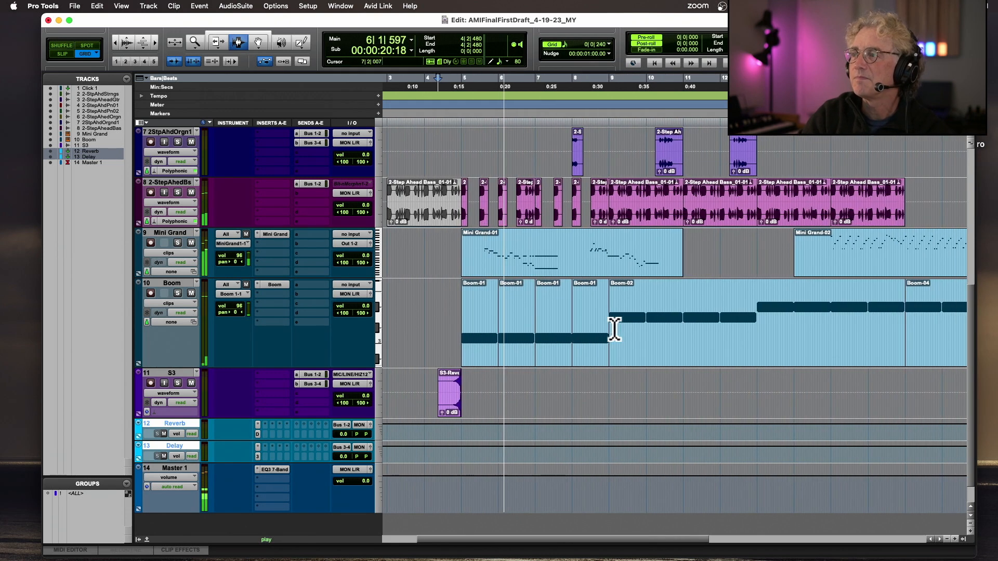
scroll(614, 330, "right", 2)
key("super+bracketleft")
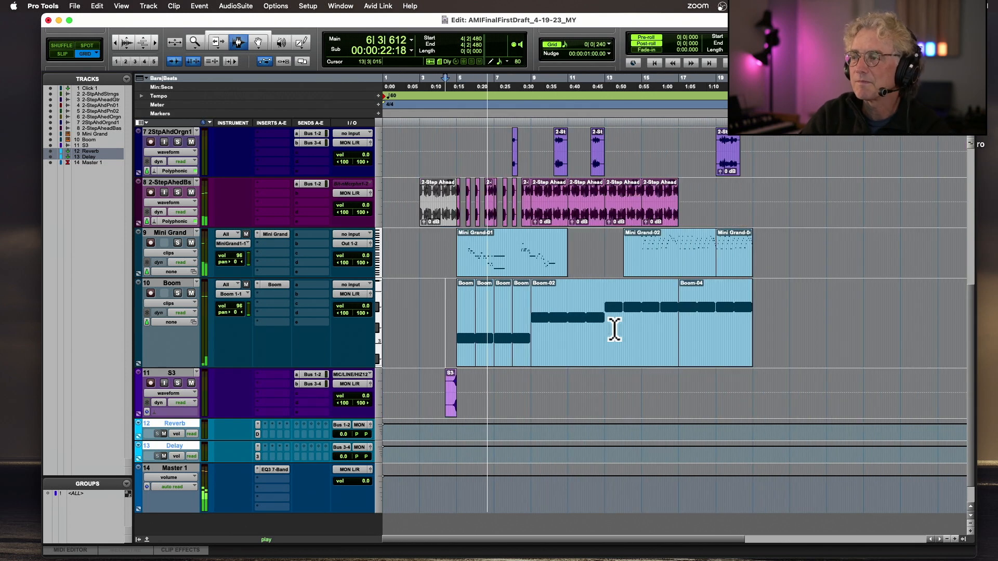
left_click(622, 314)
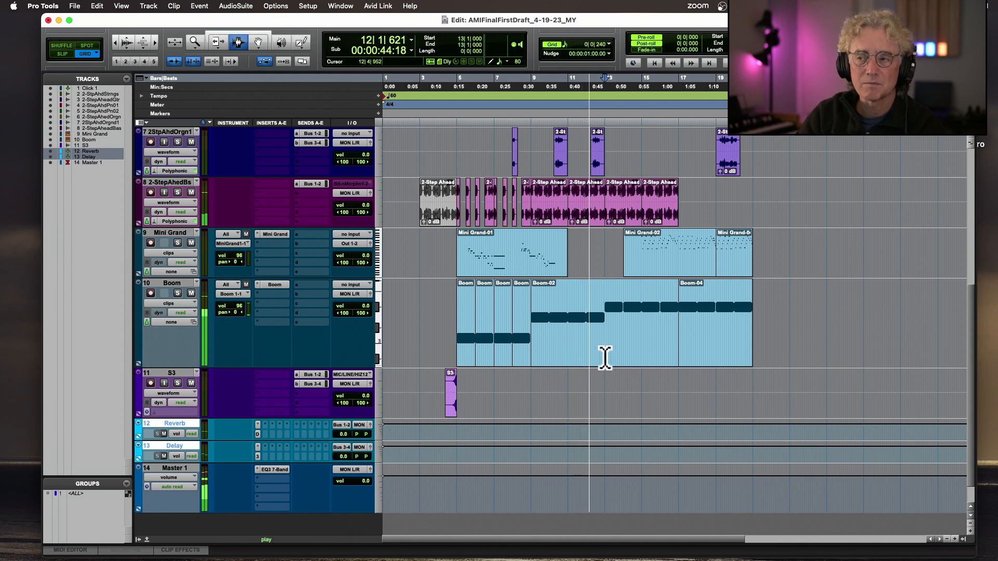
scroll(605, 357, "up", 3)
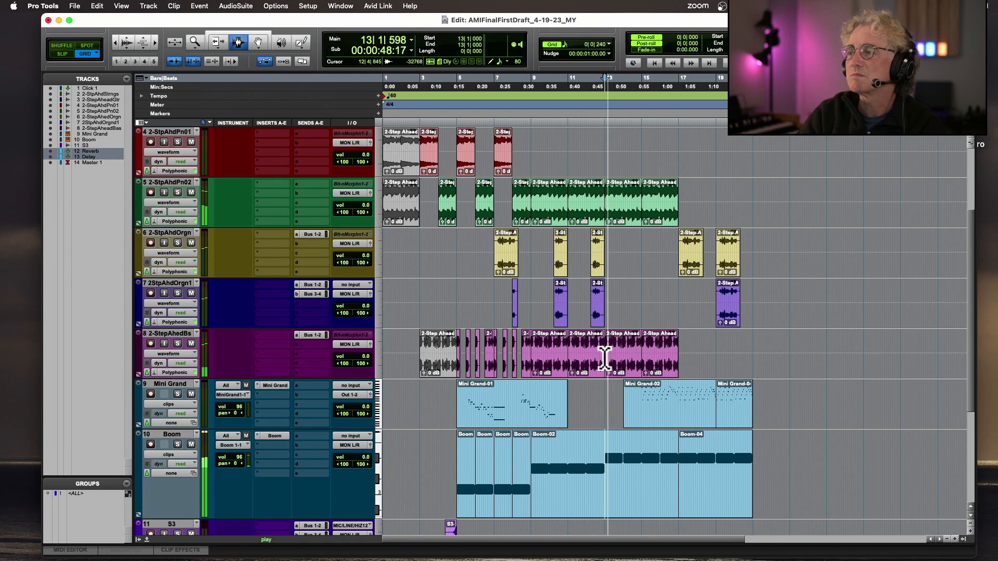
scroll(605, 357, "down", 1)
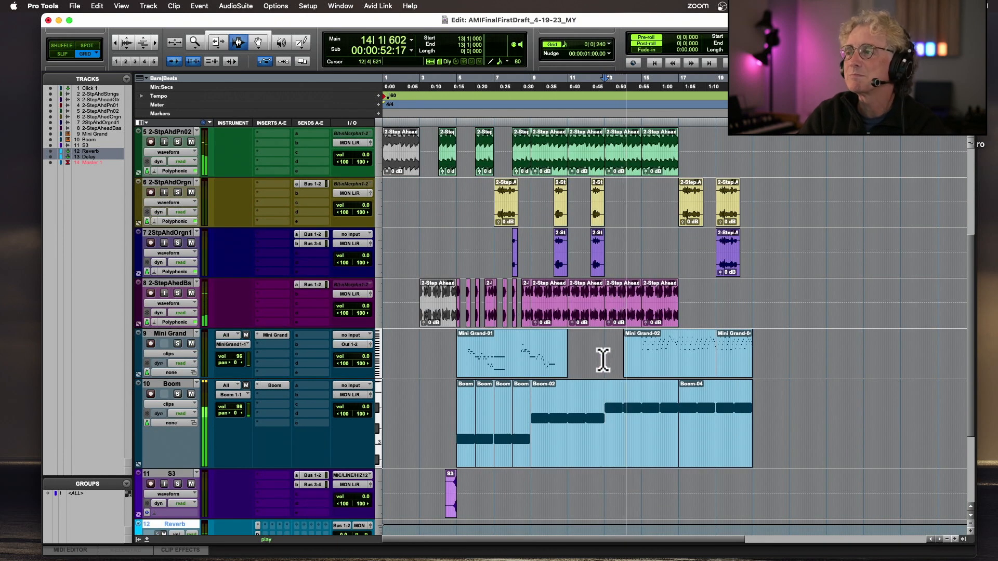
scroll(602, 360, "up", 2)
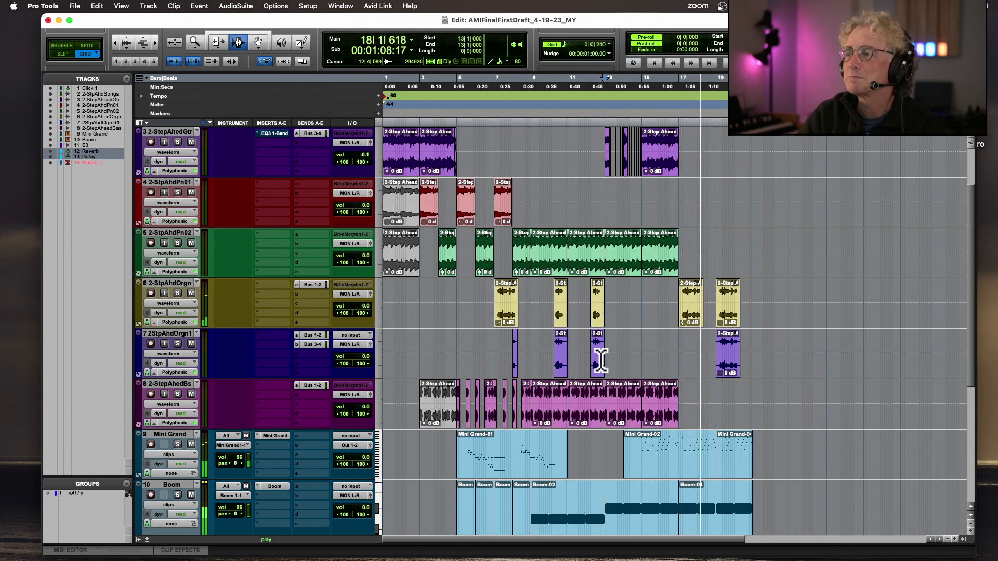
Step: Copy the bass clip from bar 15 to 19|1|000 on the 2-StepAhedBs track and play the song's ending
double_click(665, 403)
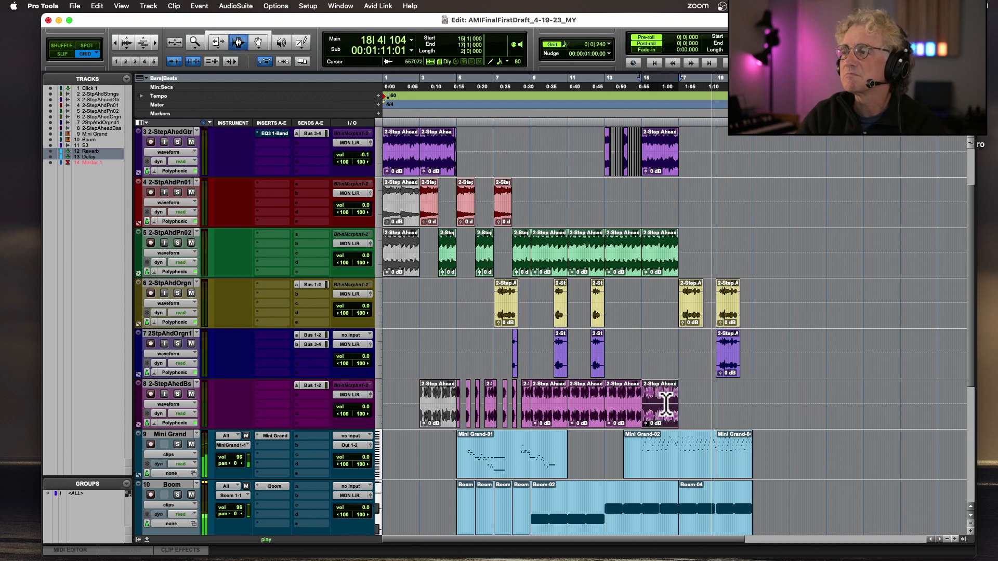
left_click(717, 411)
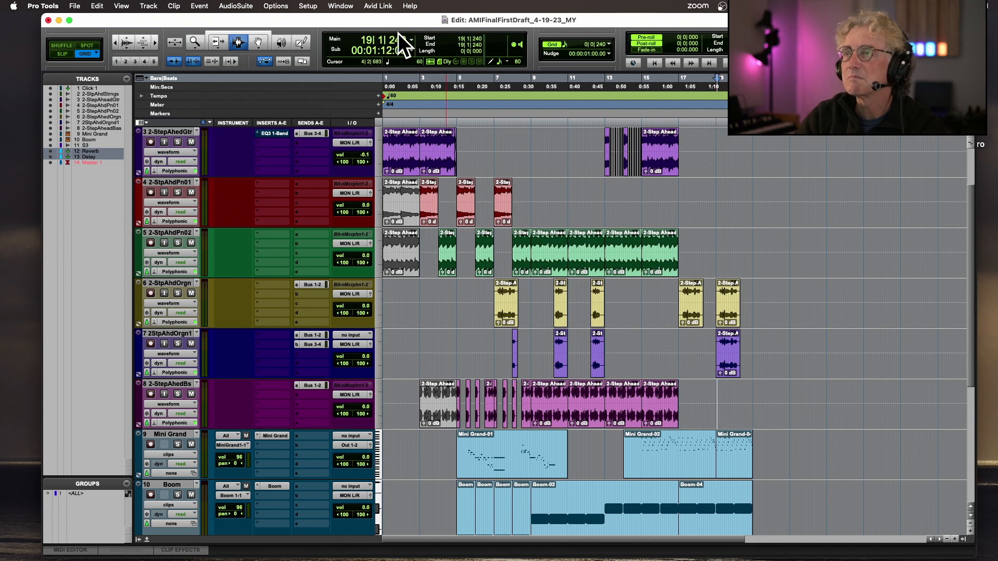
key("super+v")
key("space")
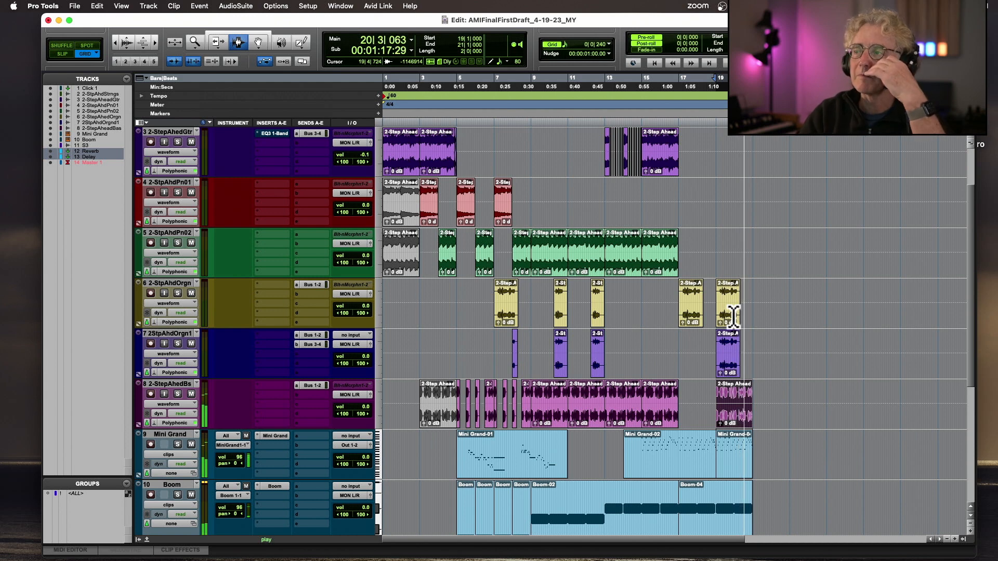
key("space")
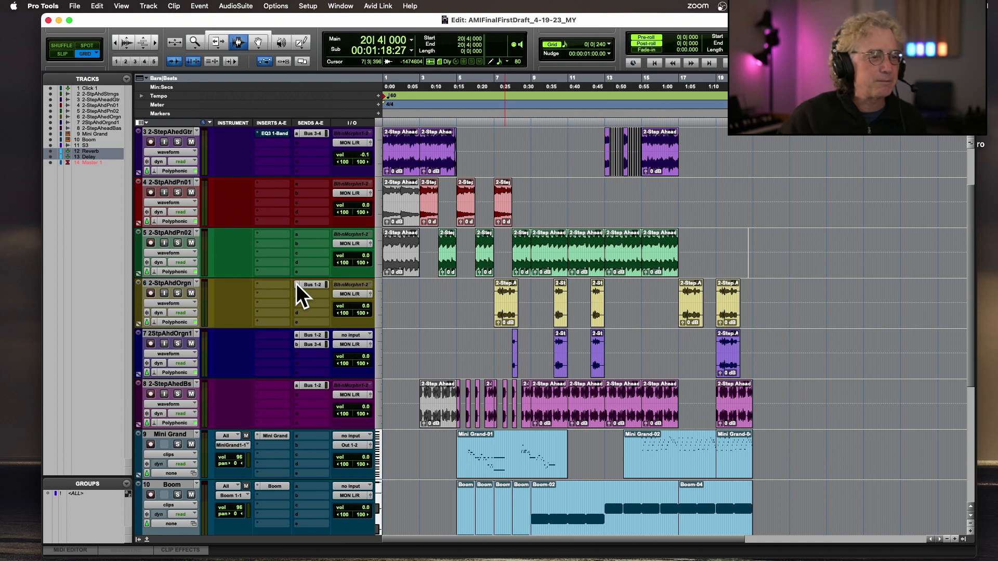
scroll(296, 282, "right", 2)
scroll(296, 283, "left", 2)
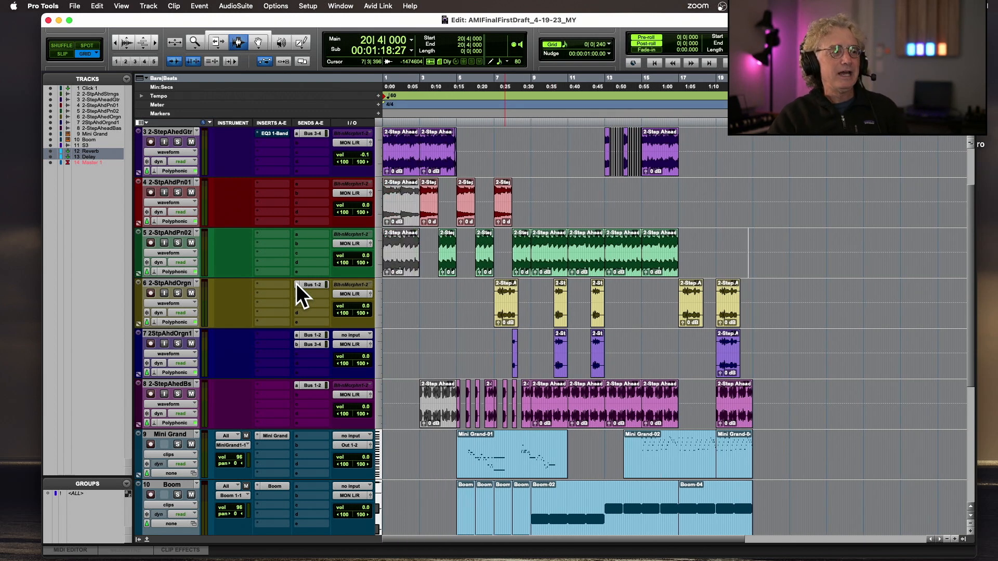